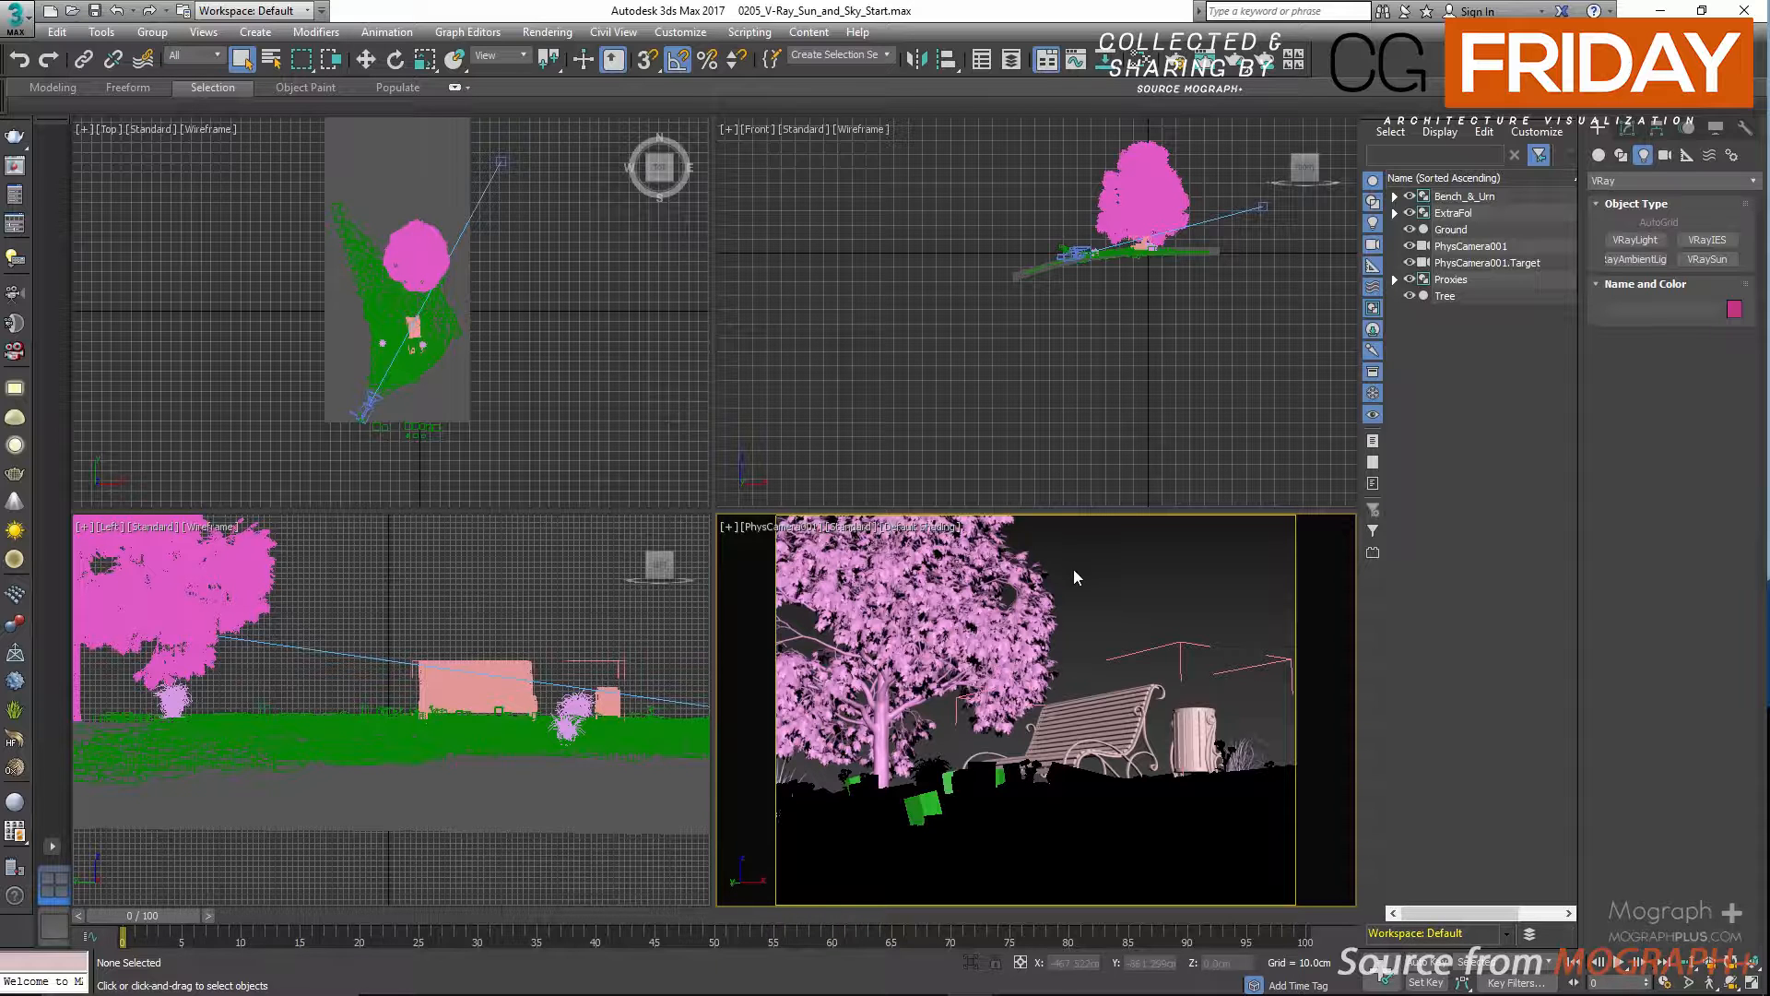
Inspect the tree, bench, urn and grass proxies in a maximized perspective view, and return to the four-view layout with the camera view.
key(alt+w)
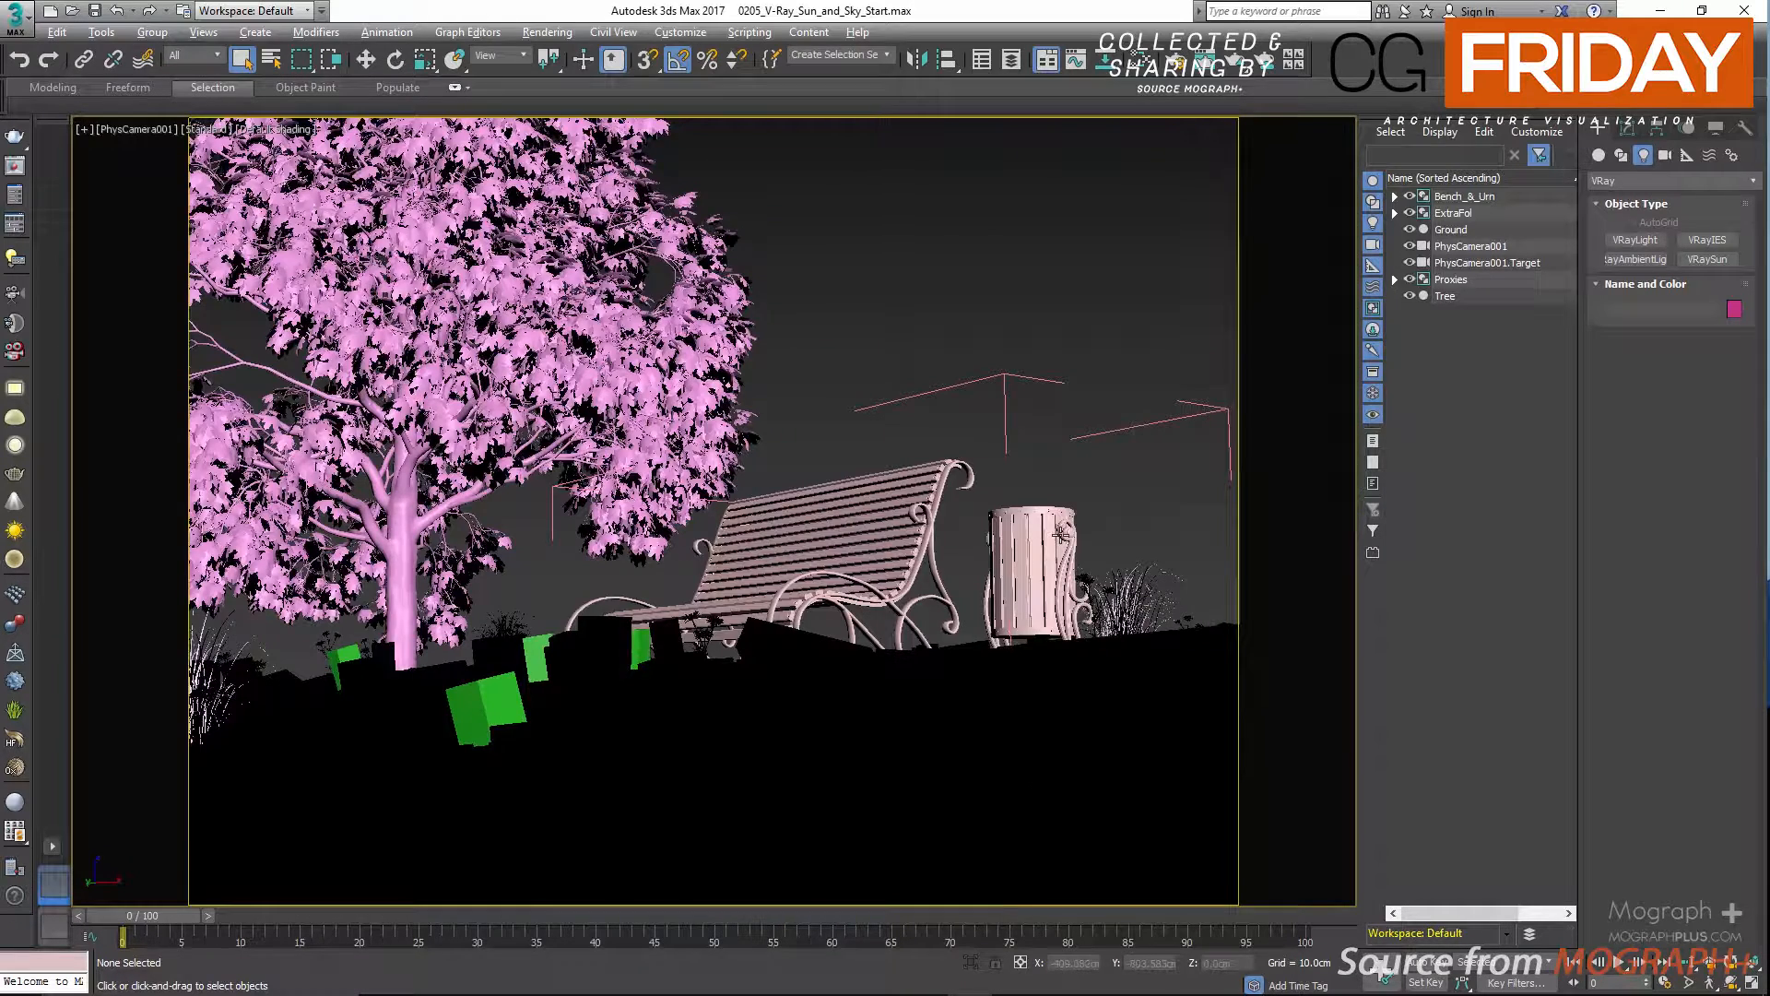
key(p)
scroll(876, 535, up, 3)
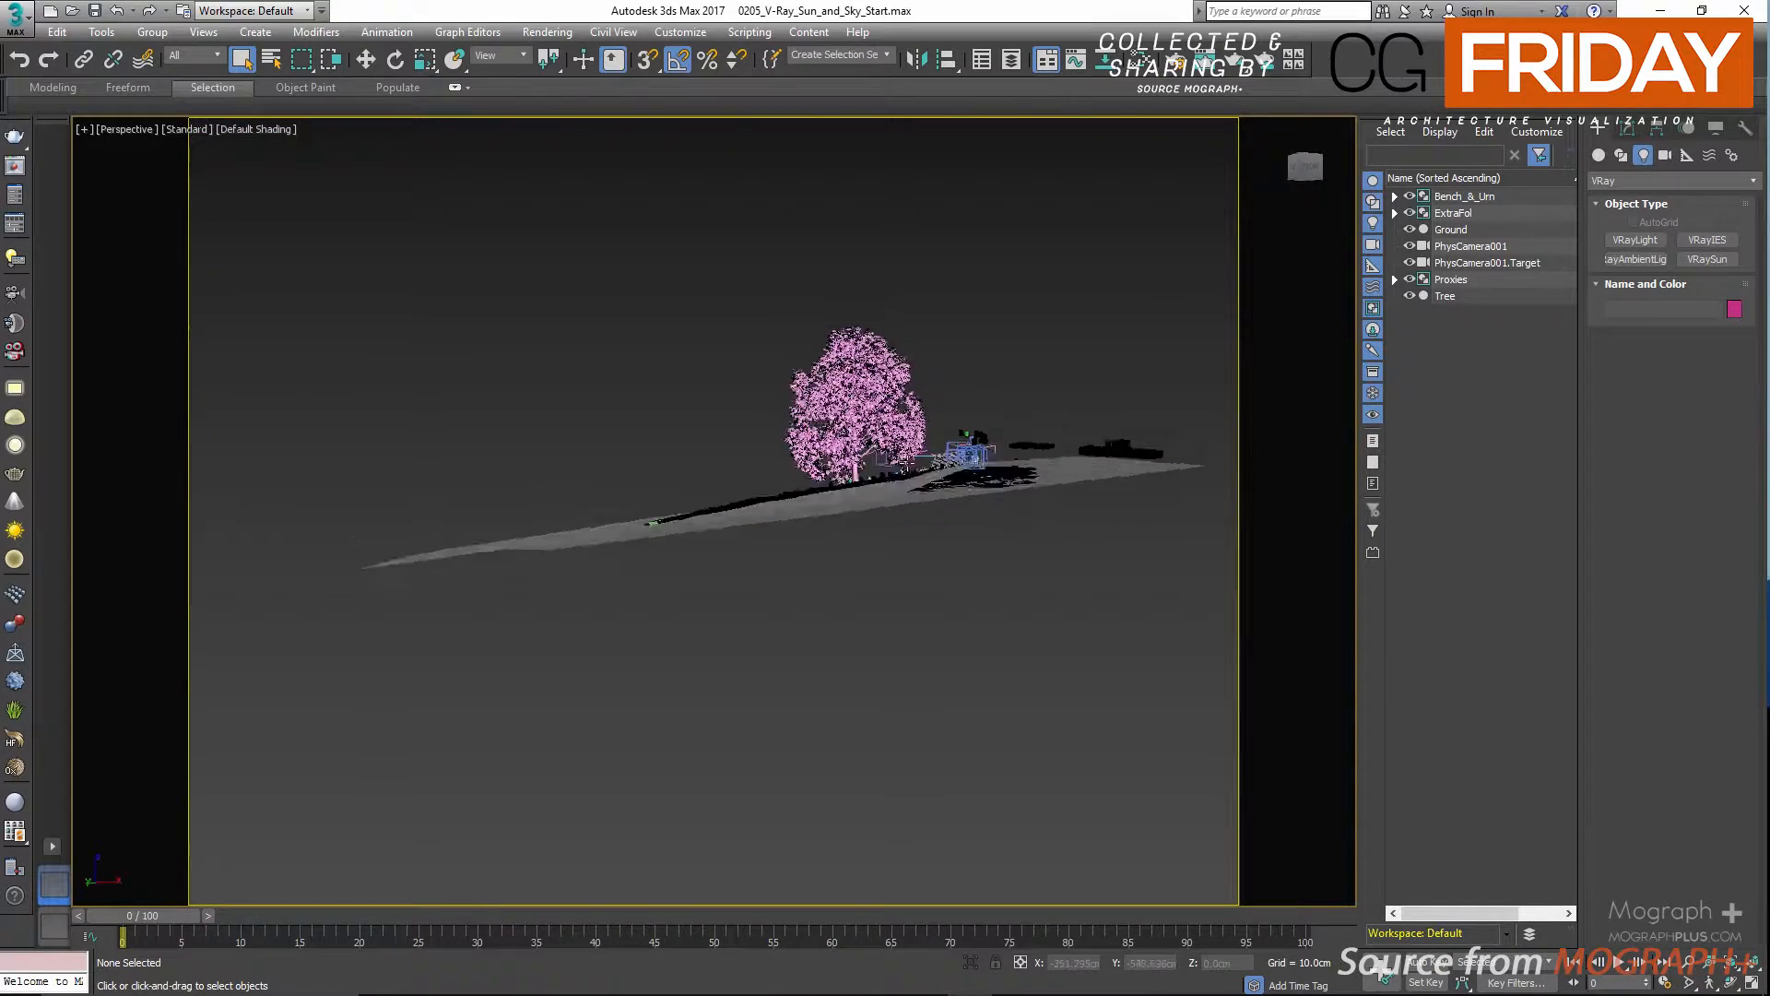
scroll(870, 537, up, 8)
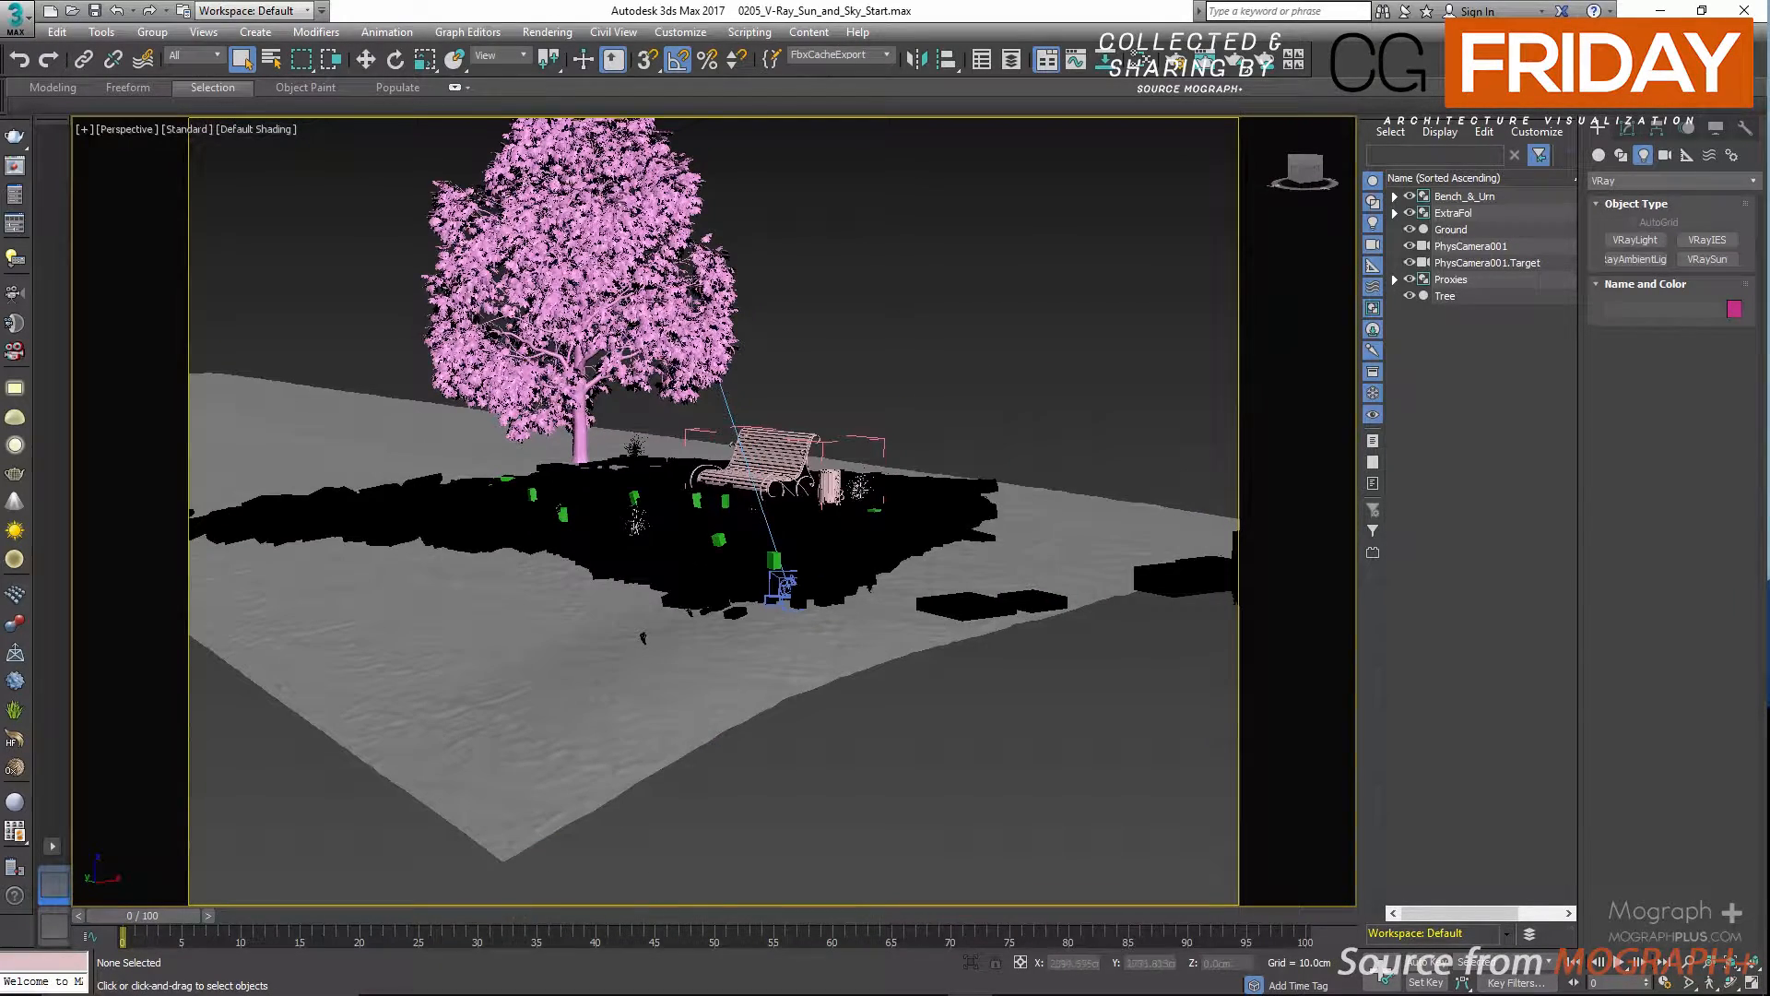
click(870, 536)
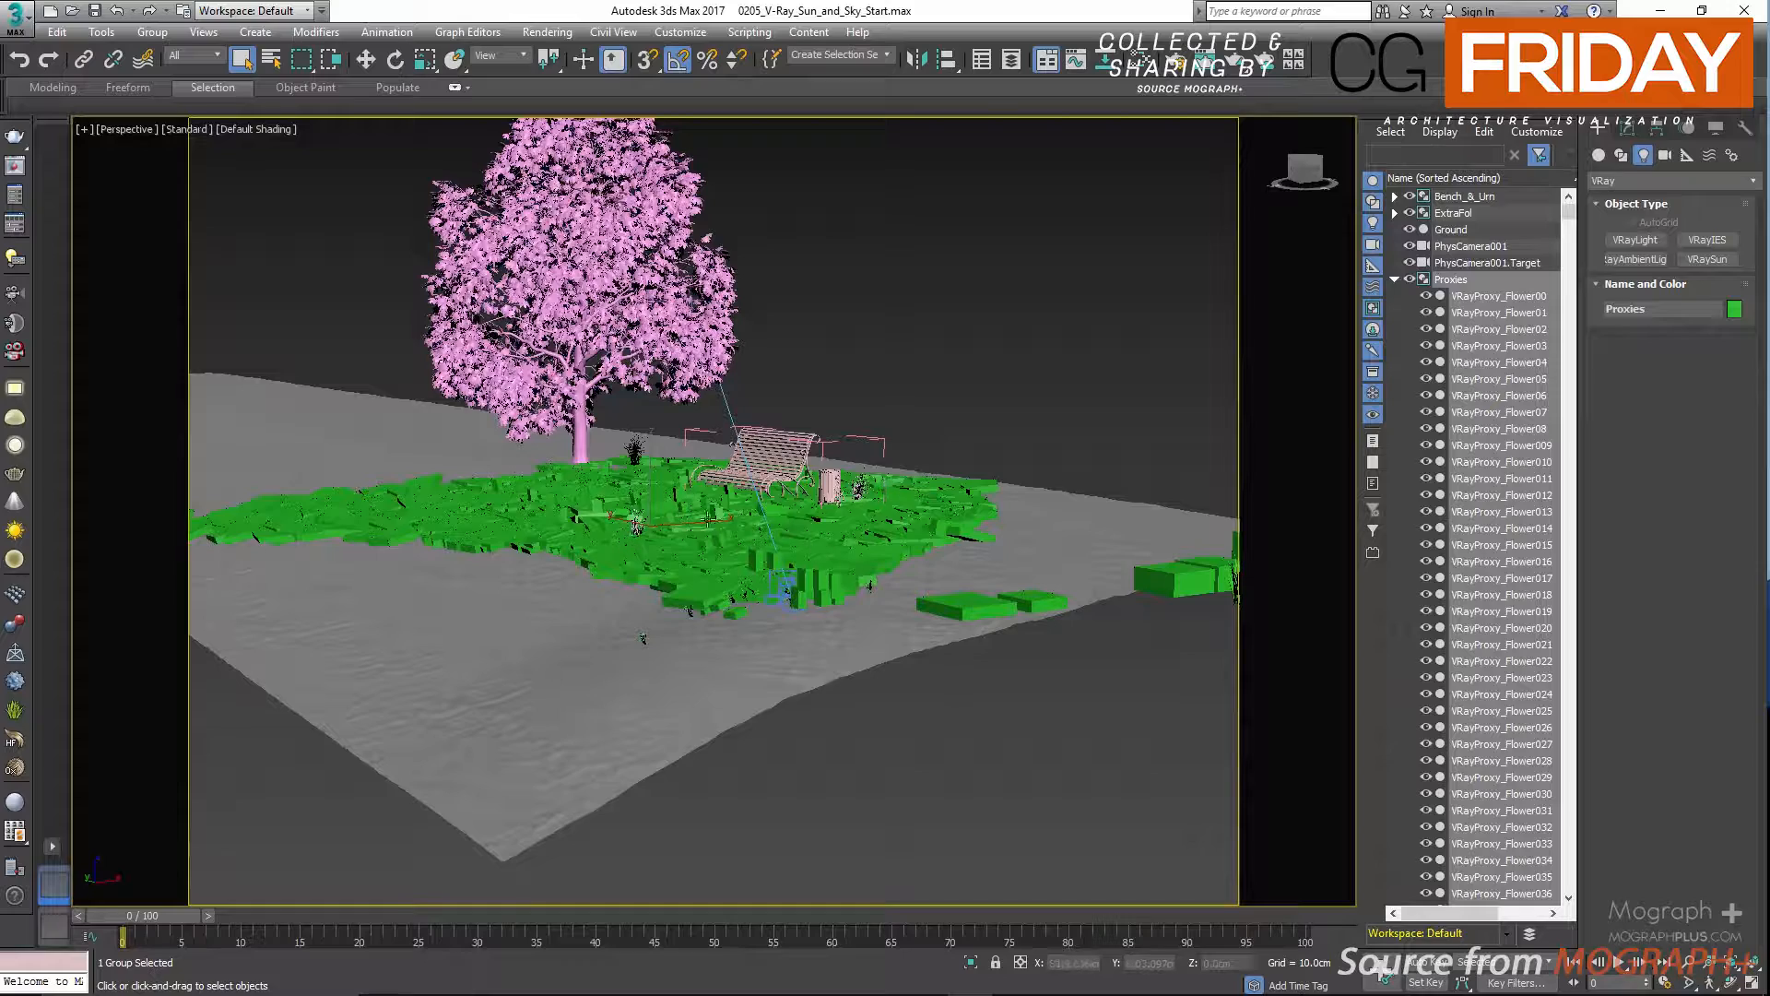
scroll(799, 521, up, 3)
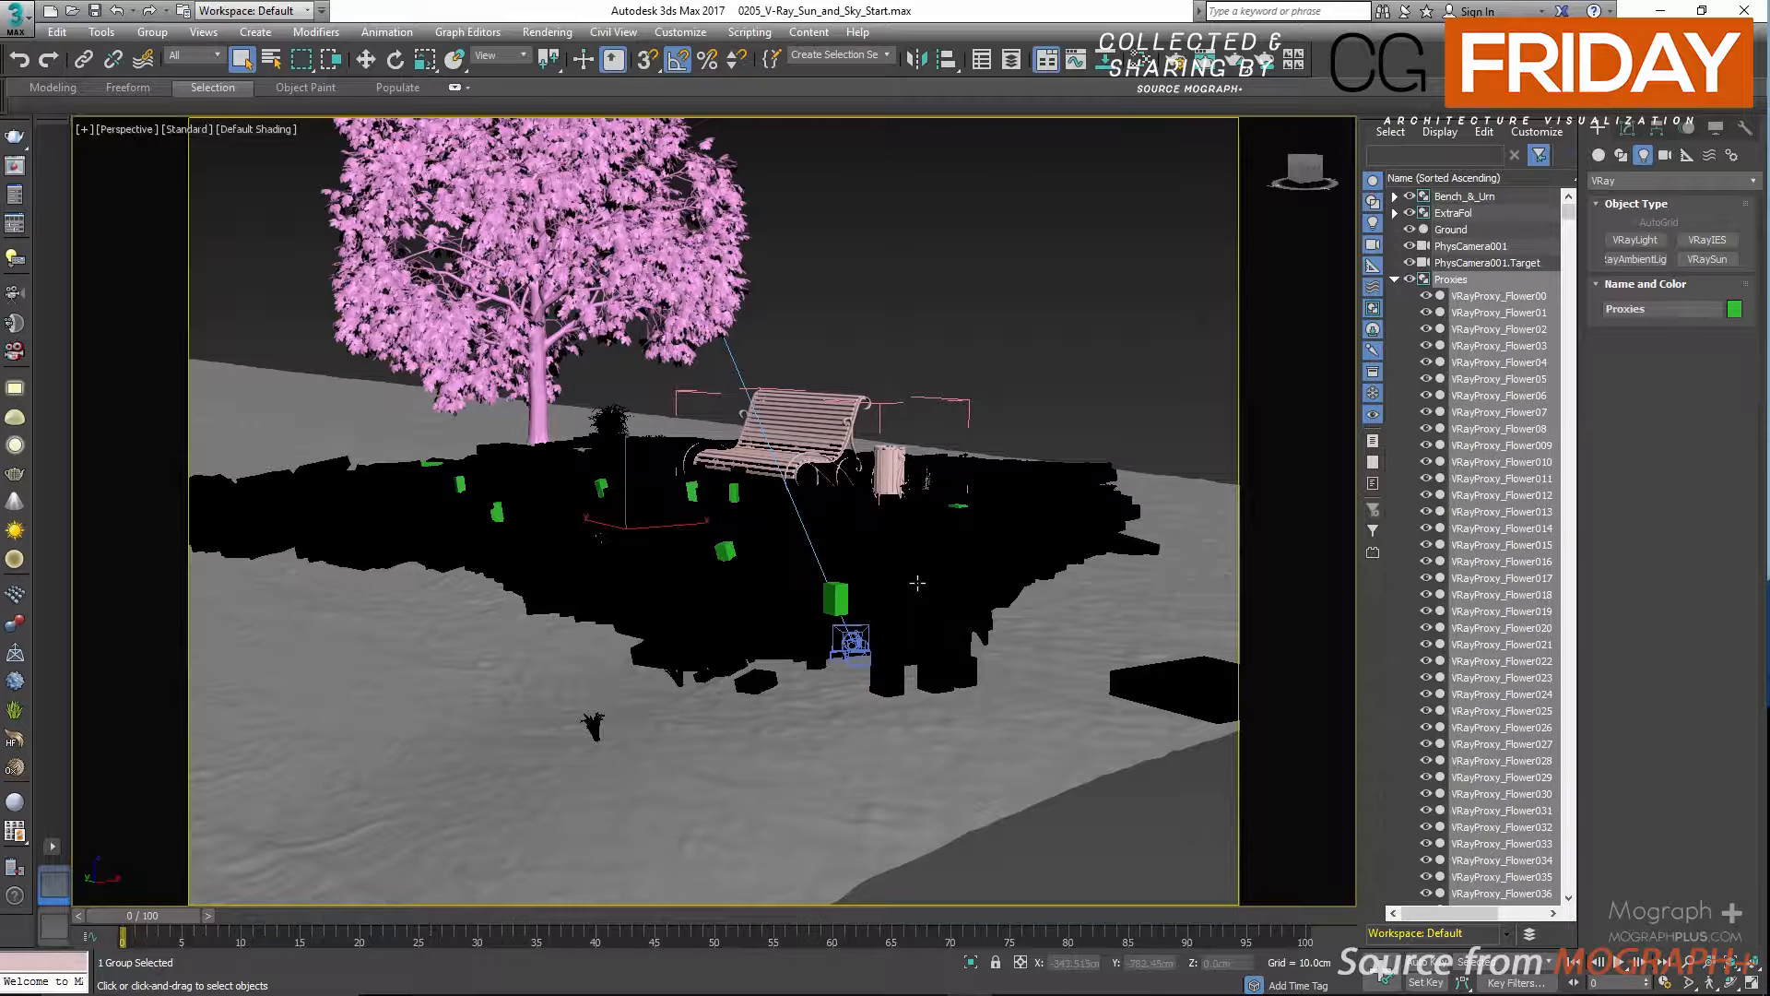
key(ctrl+a)
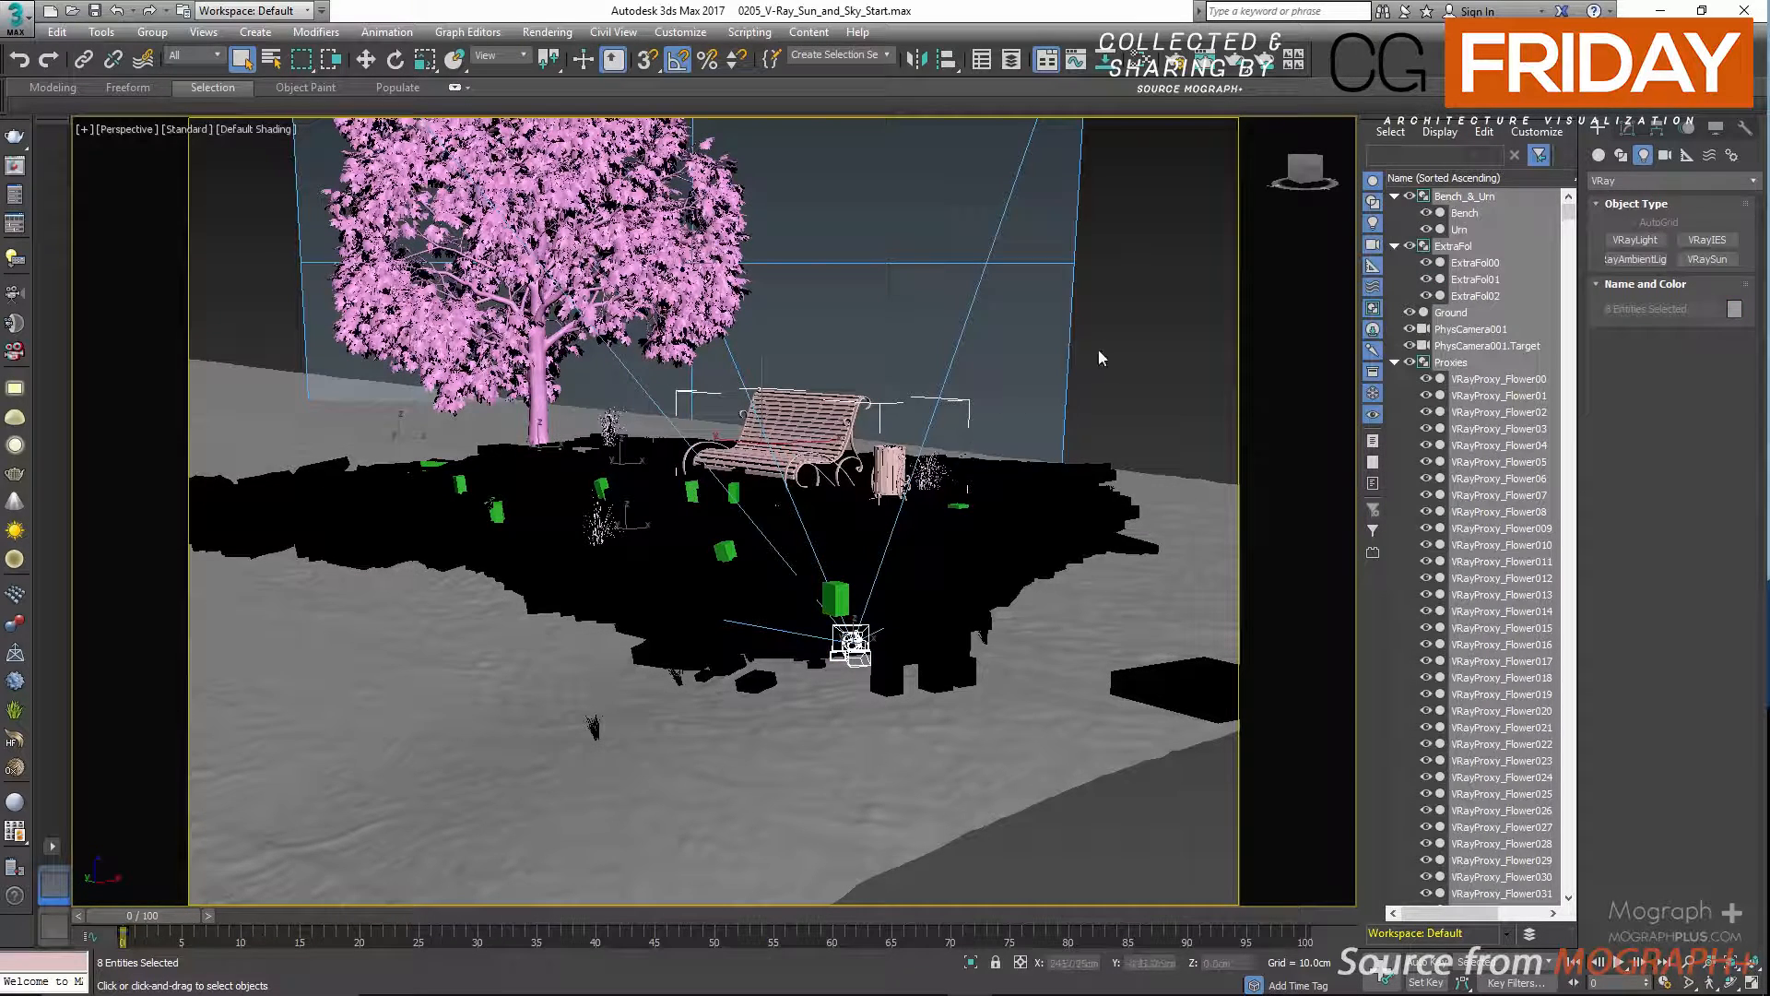
click(1099, 378)
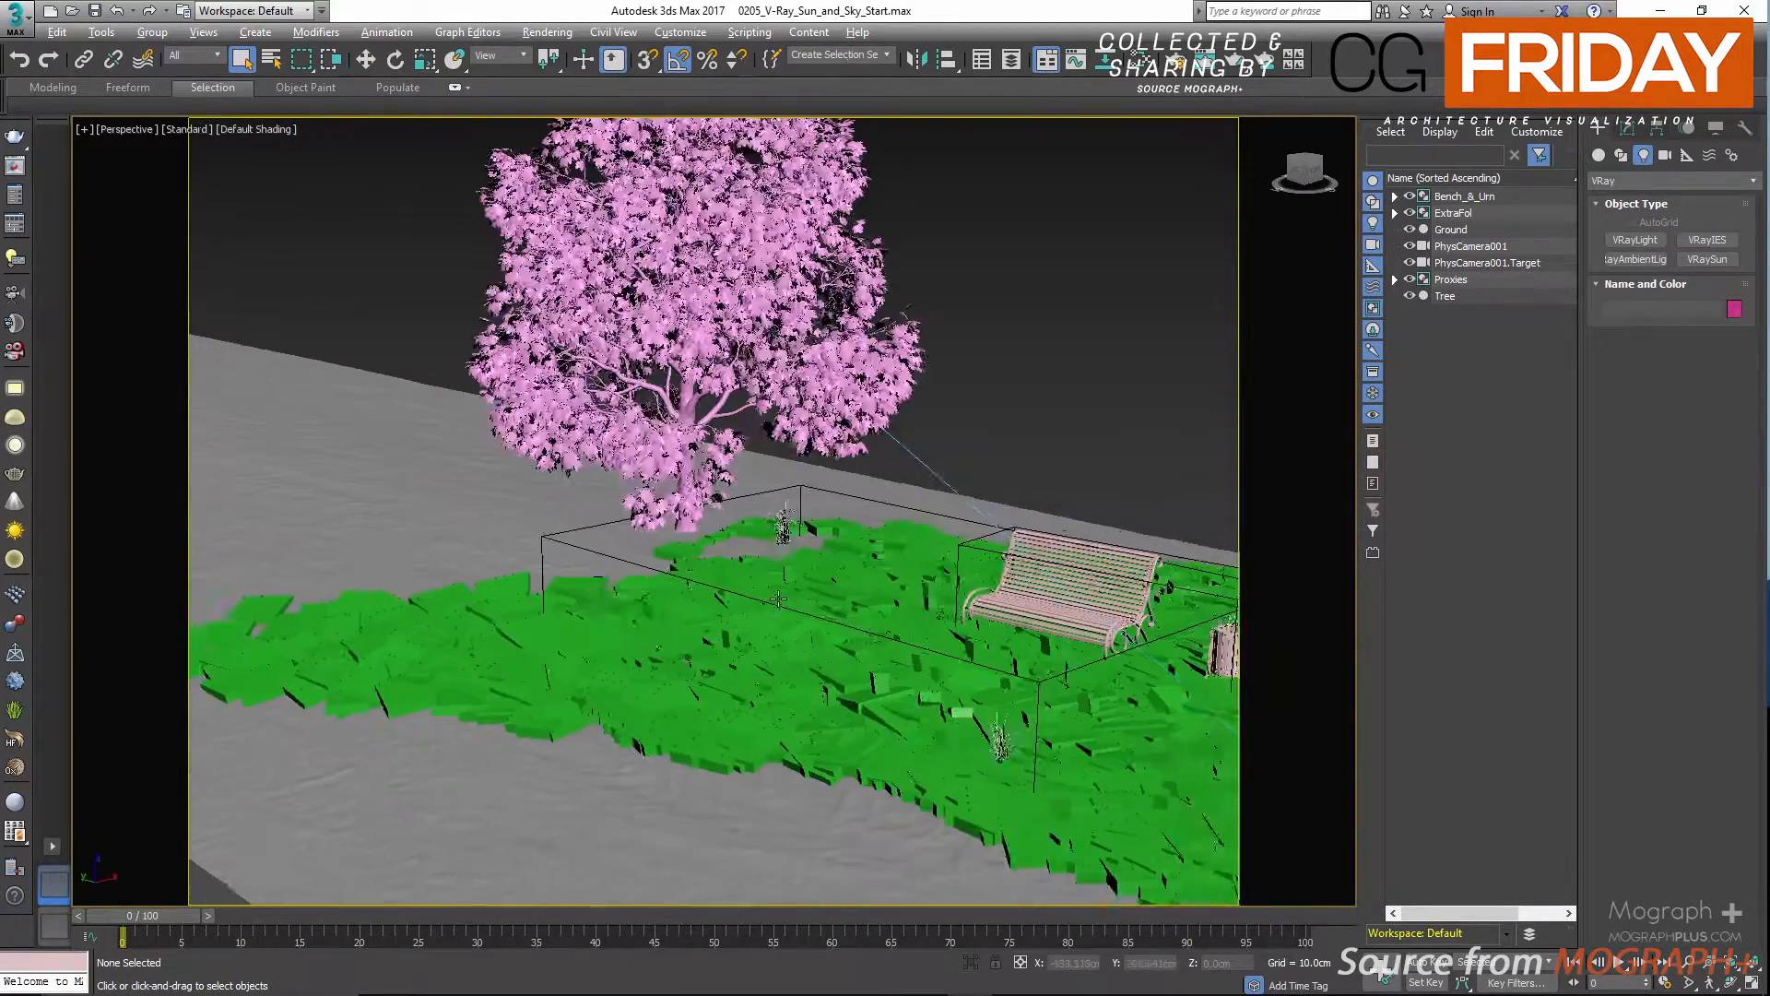
alt+middle_drag(779, 599, 848, 518)
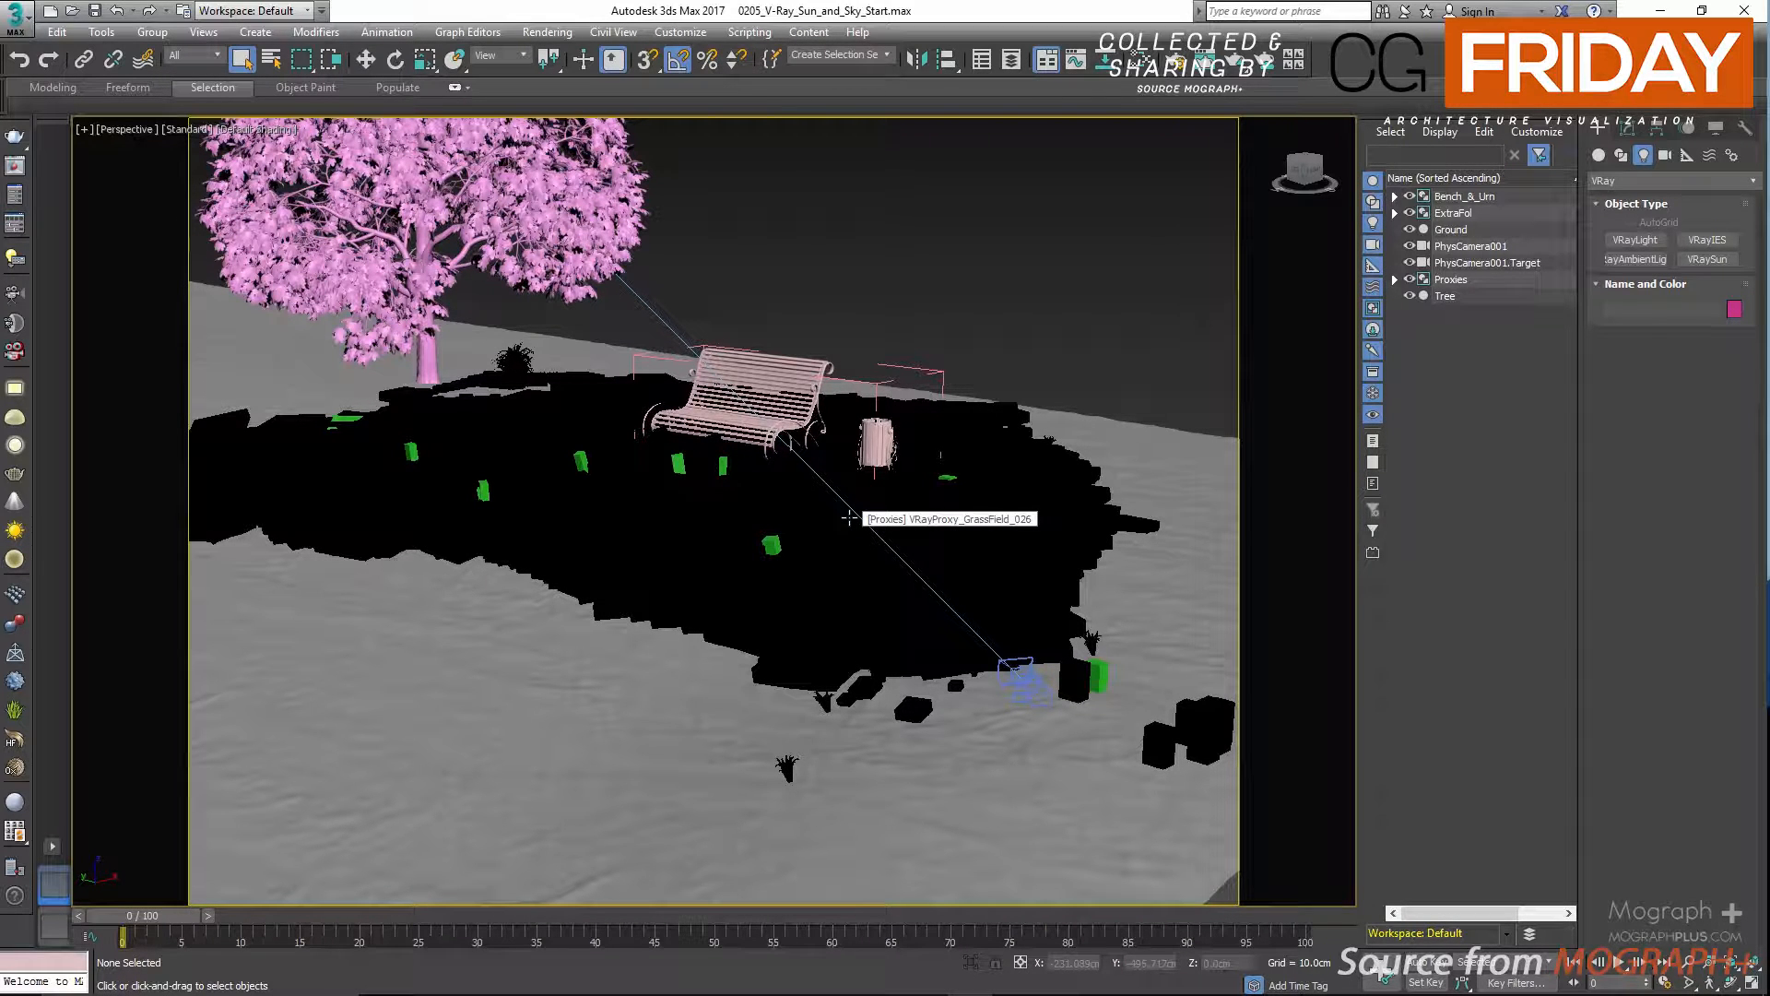
mouse_move(849, 518)
middle_down()
mouse_move(834, 221)
mouse_move(839, 550)
middle_up()
scroll(899, 435, up, 3)
scroll(899, 435, down, 1)
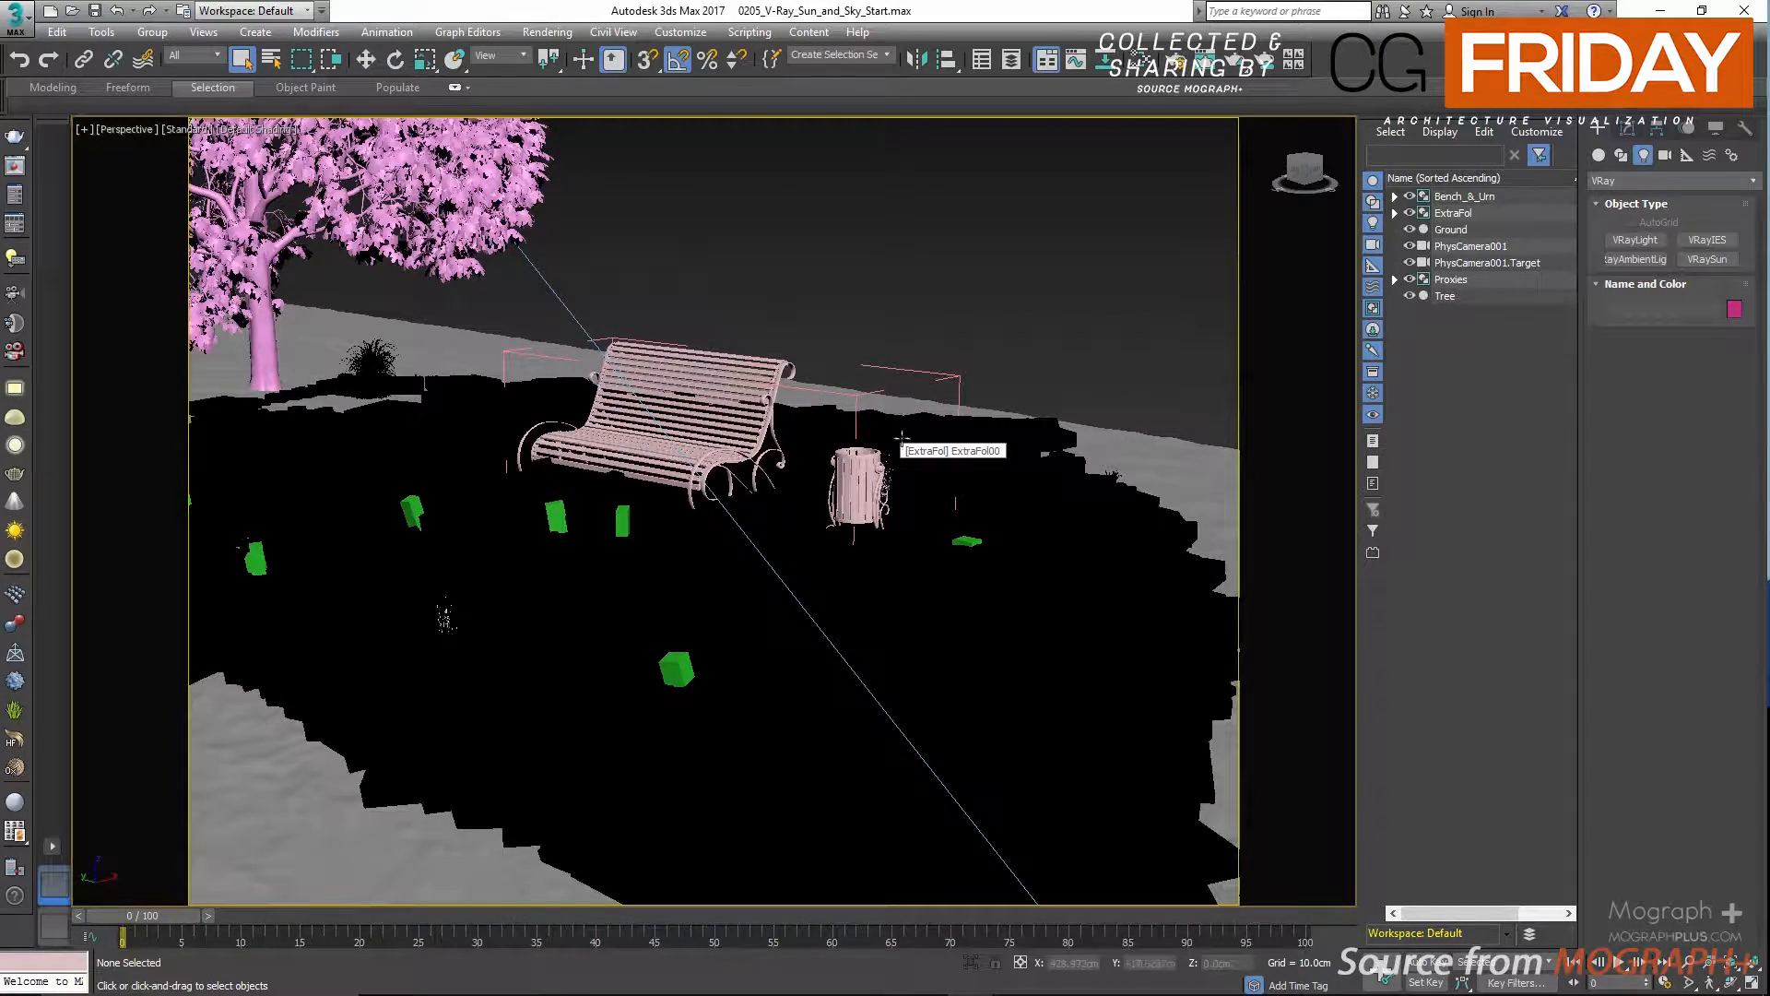
scroll(786, 459, down, 3)
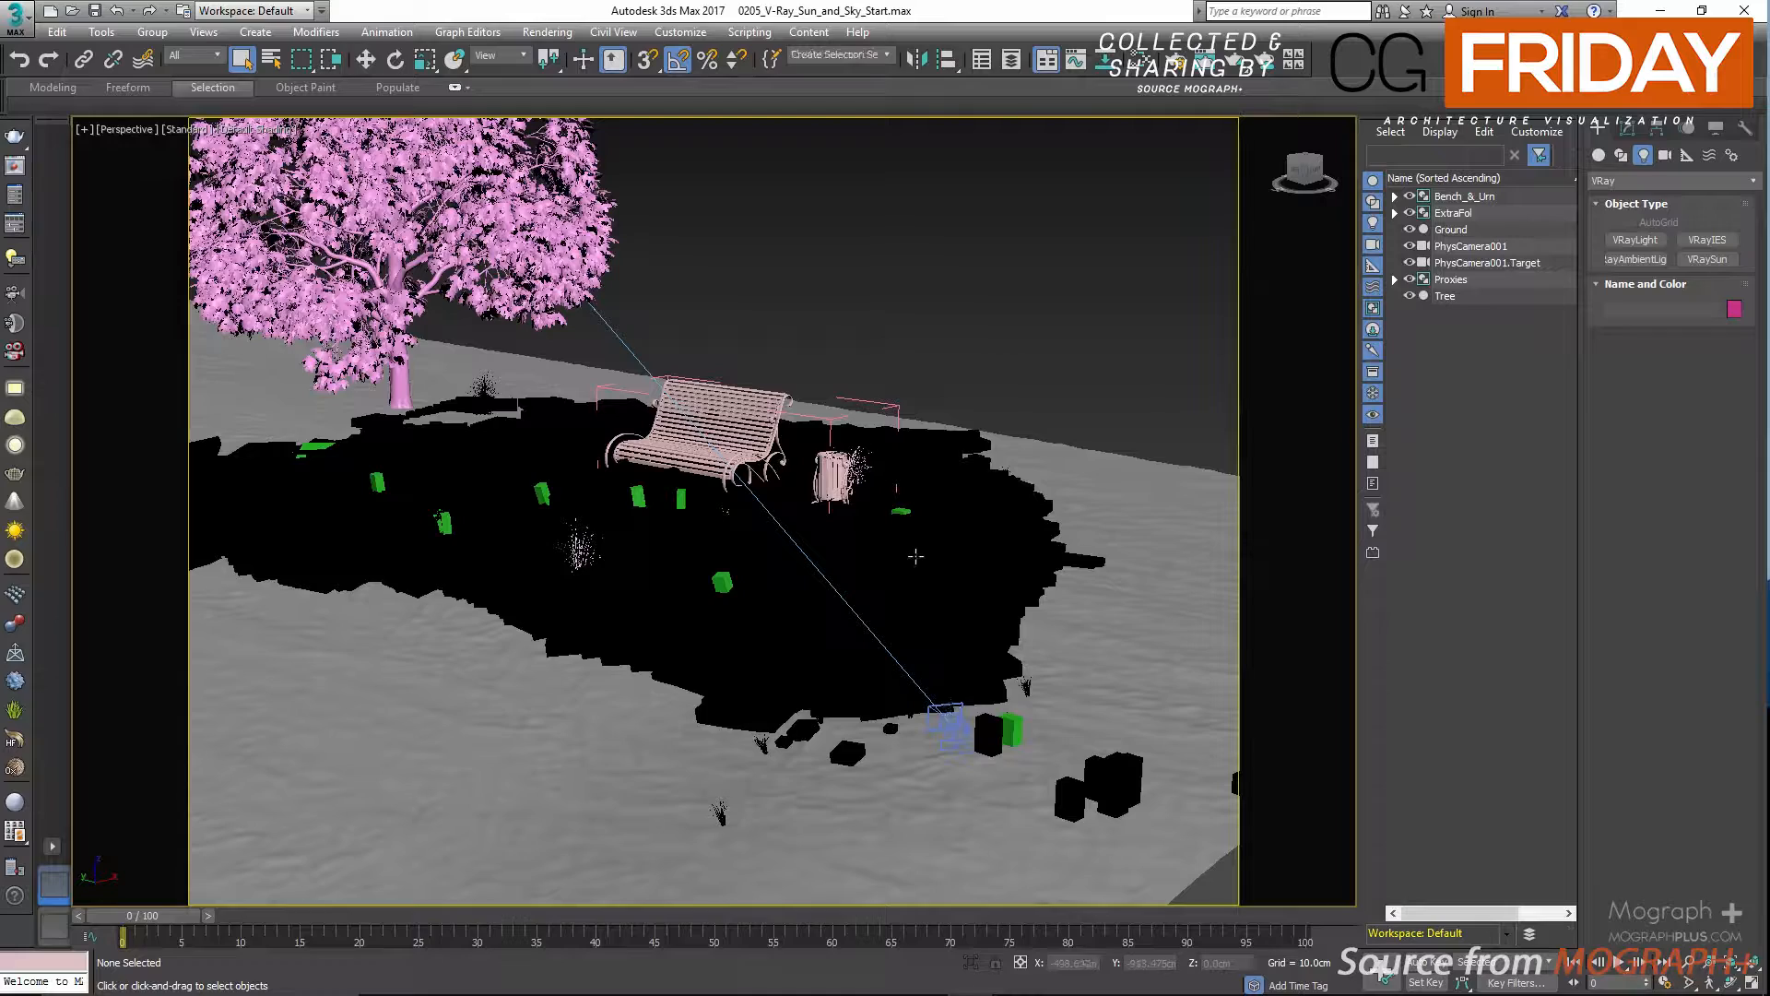
key(c)
key(alt+w)
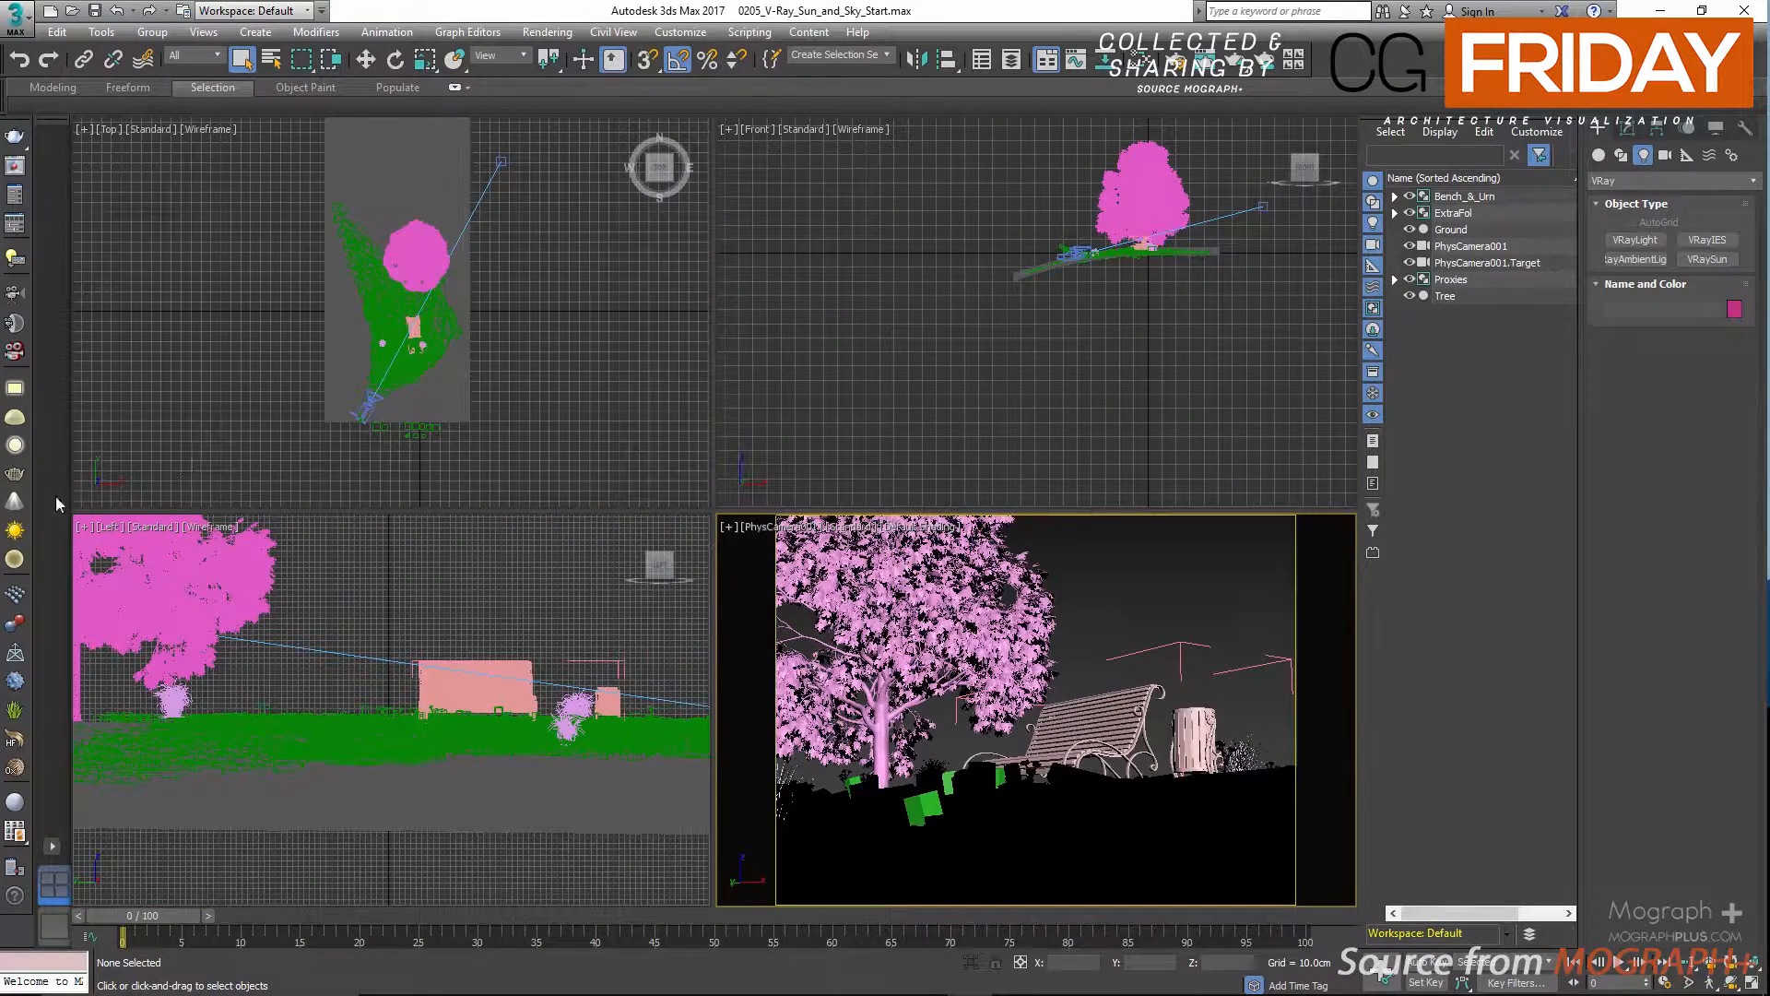
Create a VRaySun in the top view from beside the tree aimed at the bench, adding the VRaySky environment map.
click(25, 530)
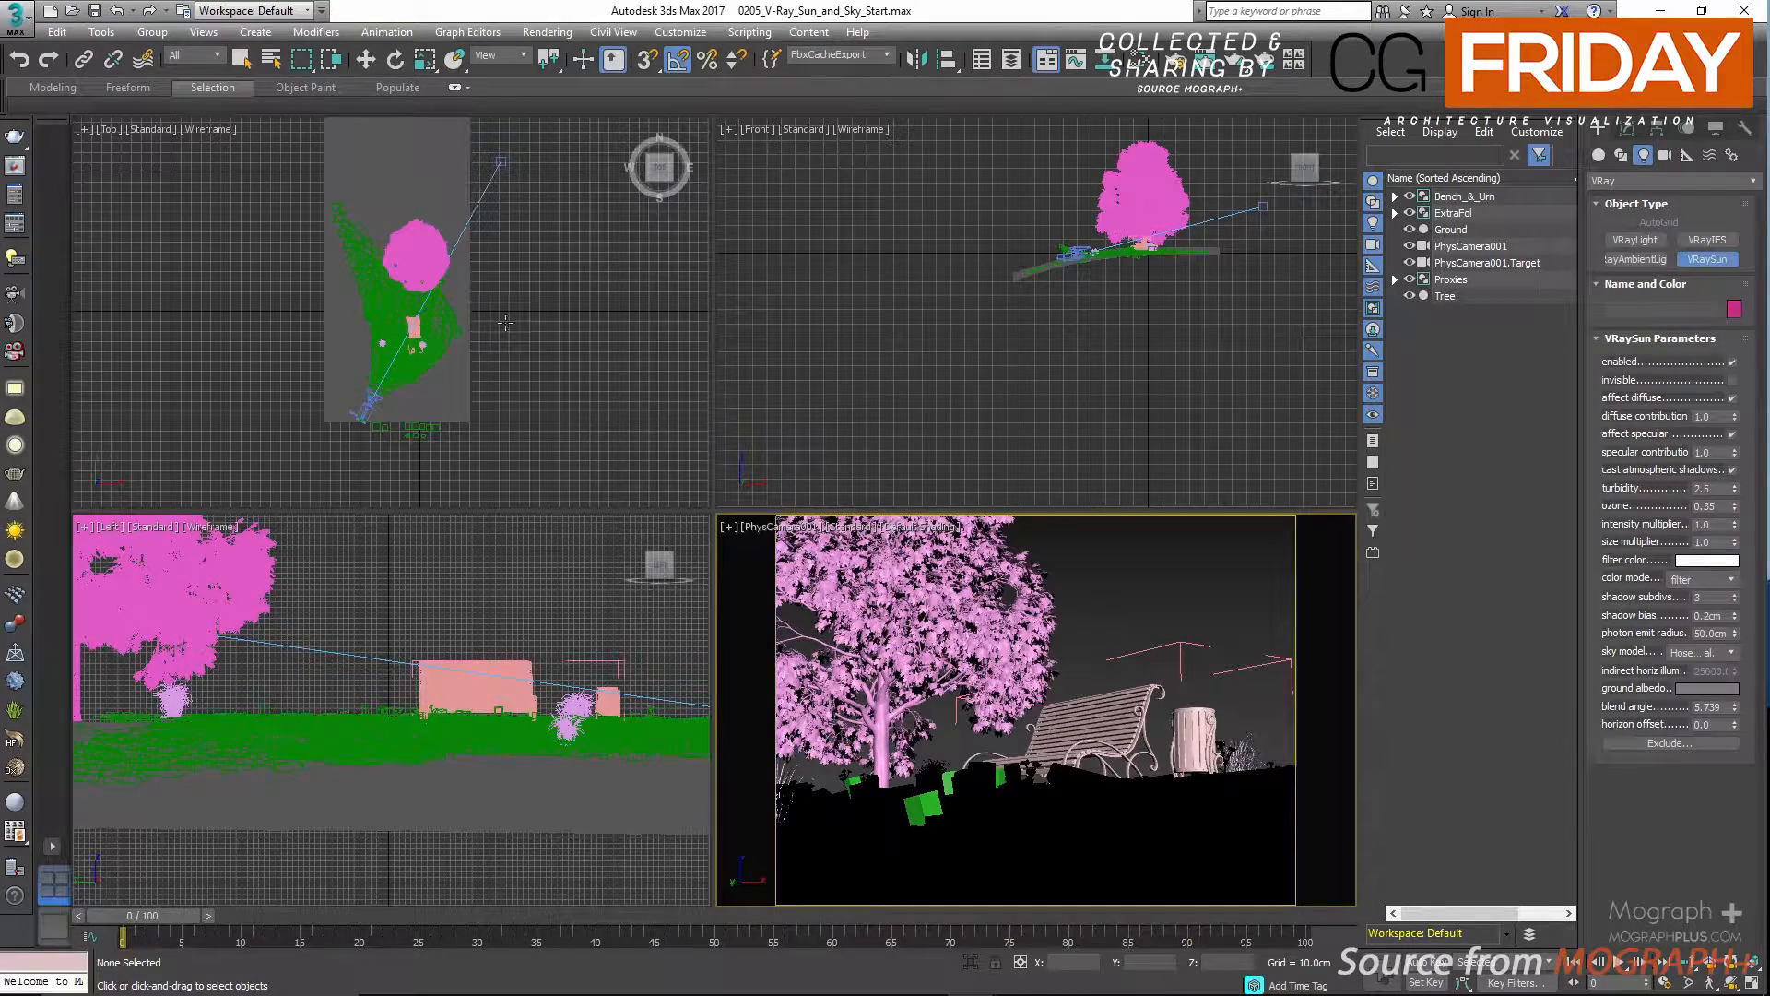
scroll(460, 282, up, 2)
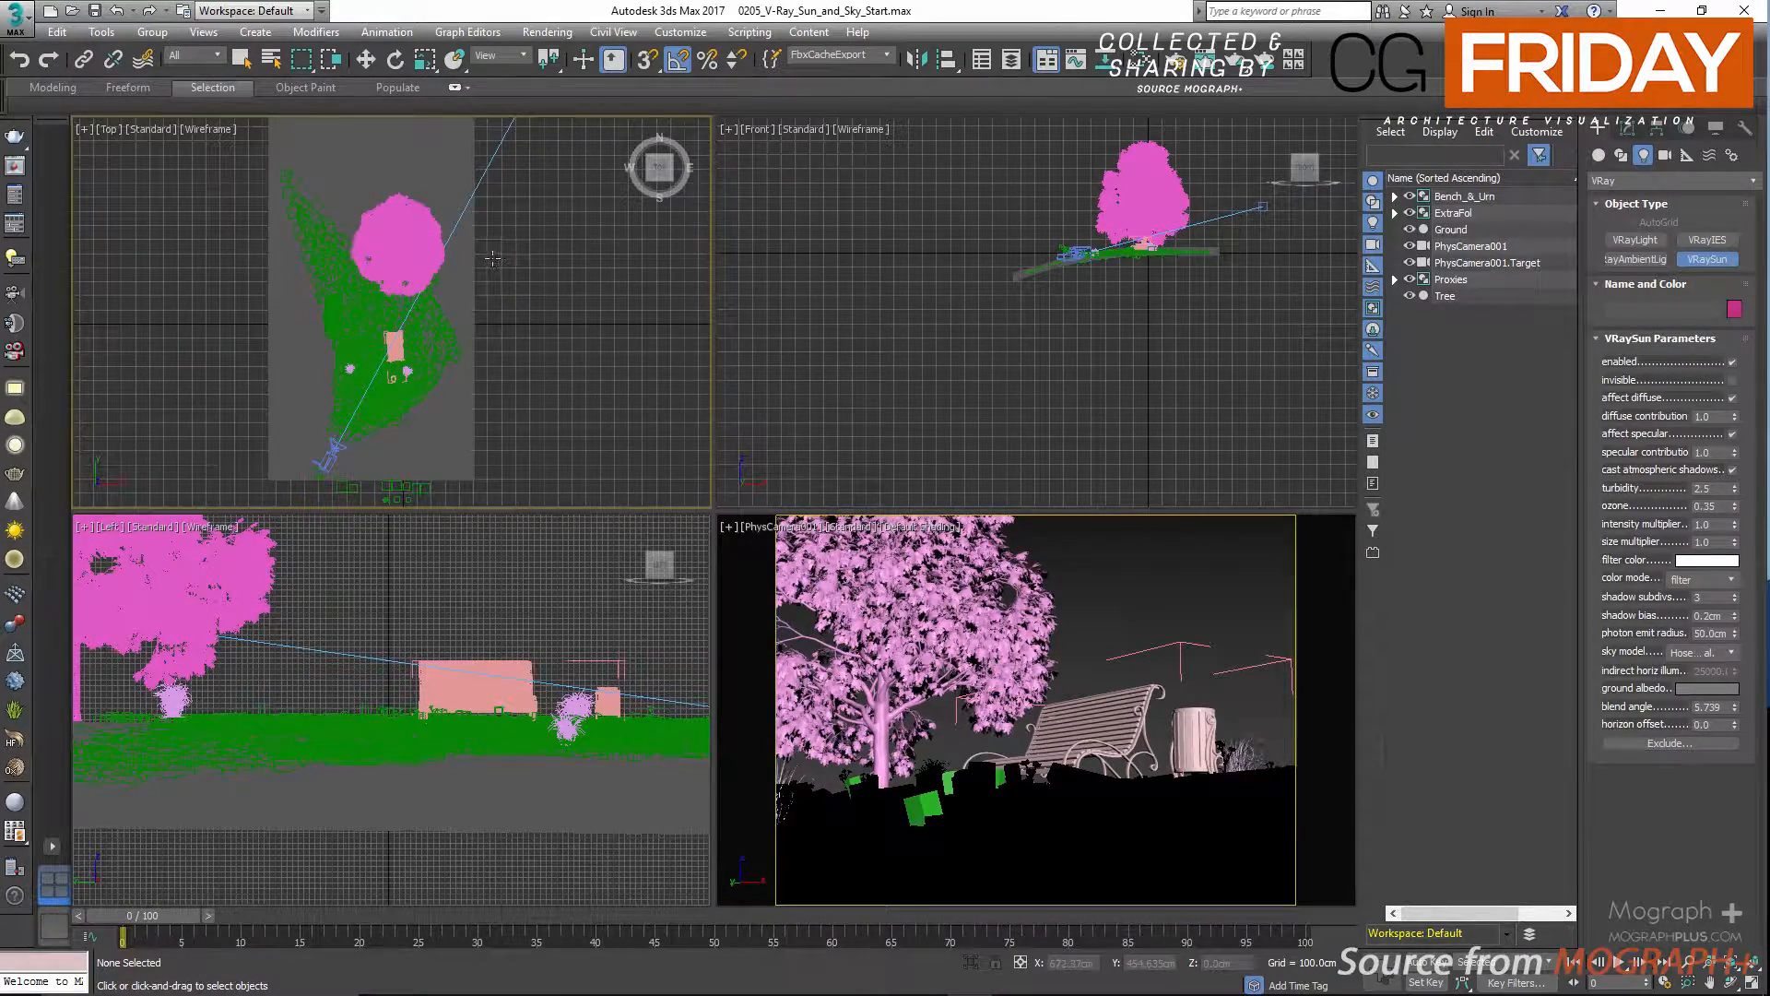
drag(490, 251, 394, 346)
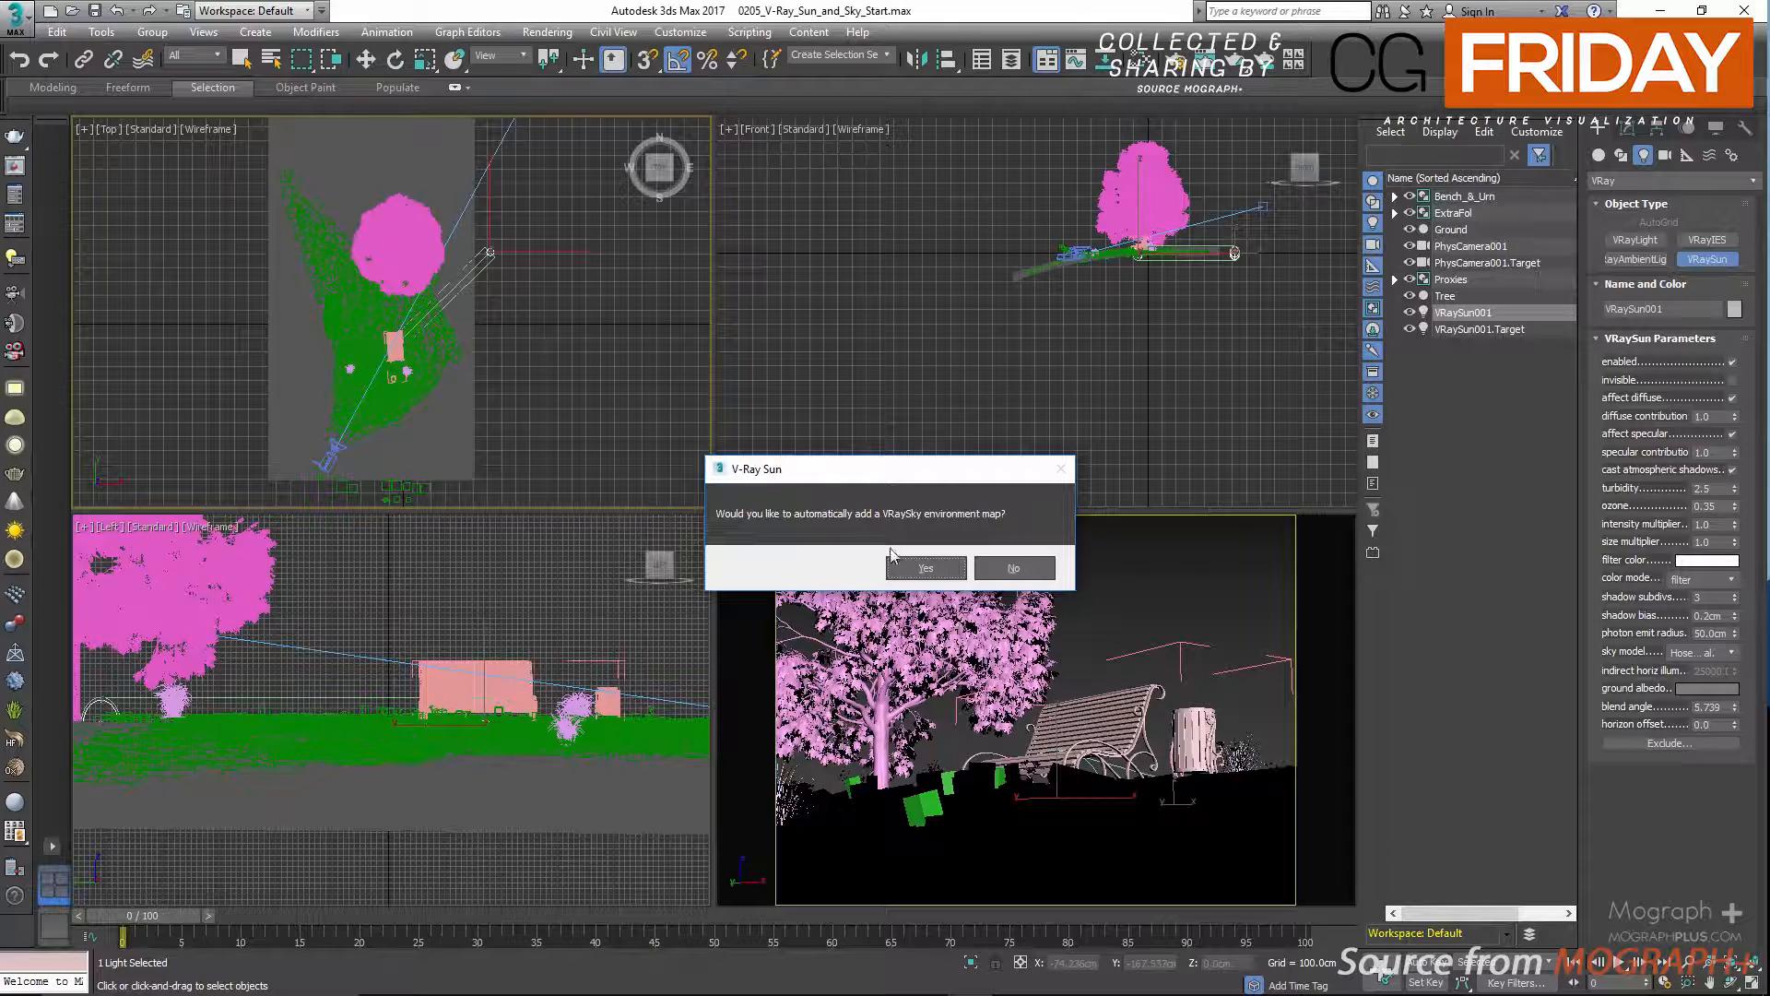
click(918, 571)
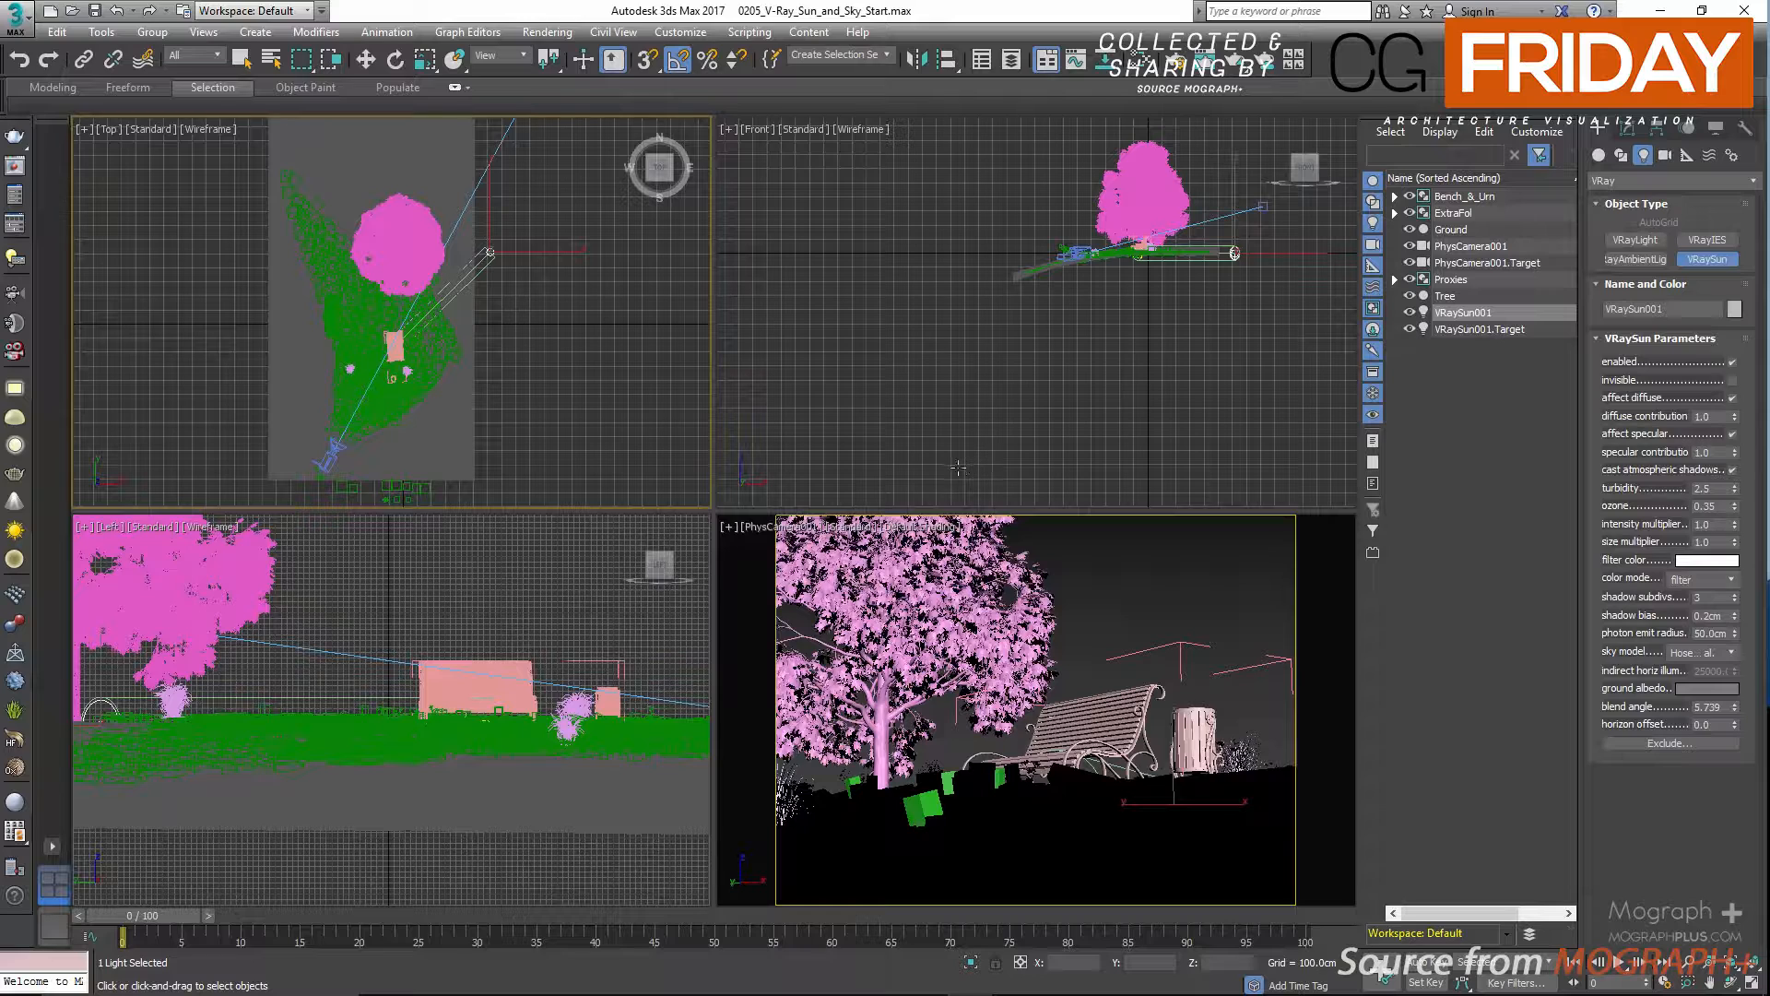
Raise the sun to about Z 301 cm in the front view and shift it to about X 611, Y 523 cm in the top view.
middle_click(1089, 434)
middle_drag(1164, 308, 1055, 388)
scroll(1118, 342, up, 2)
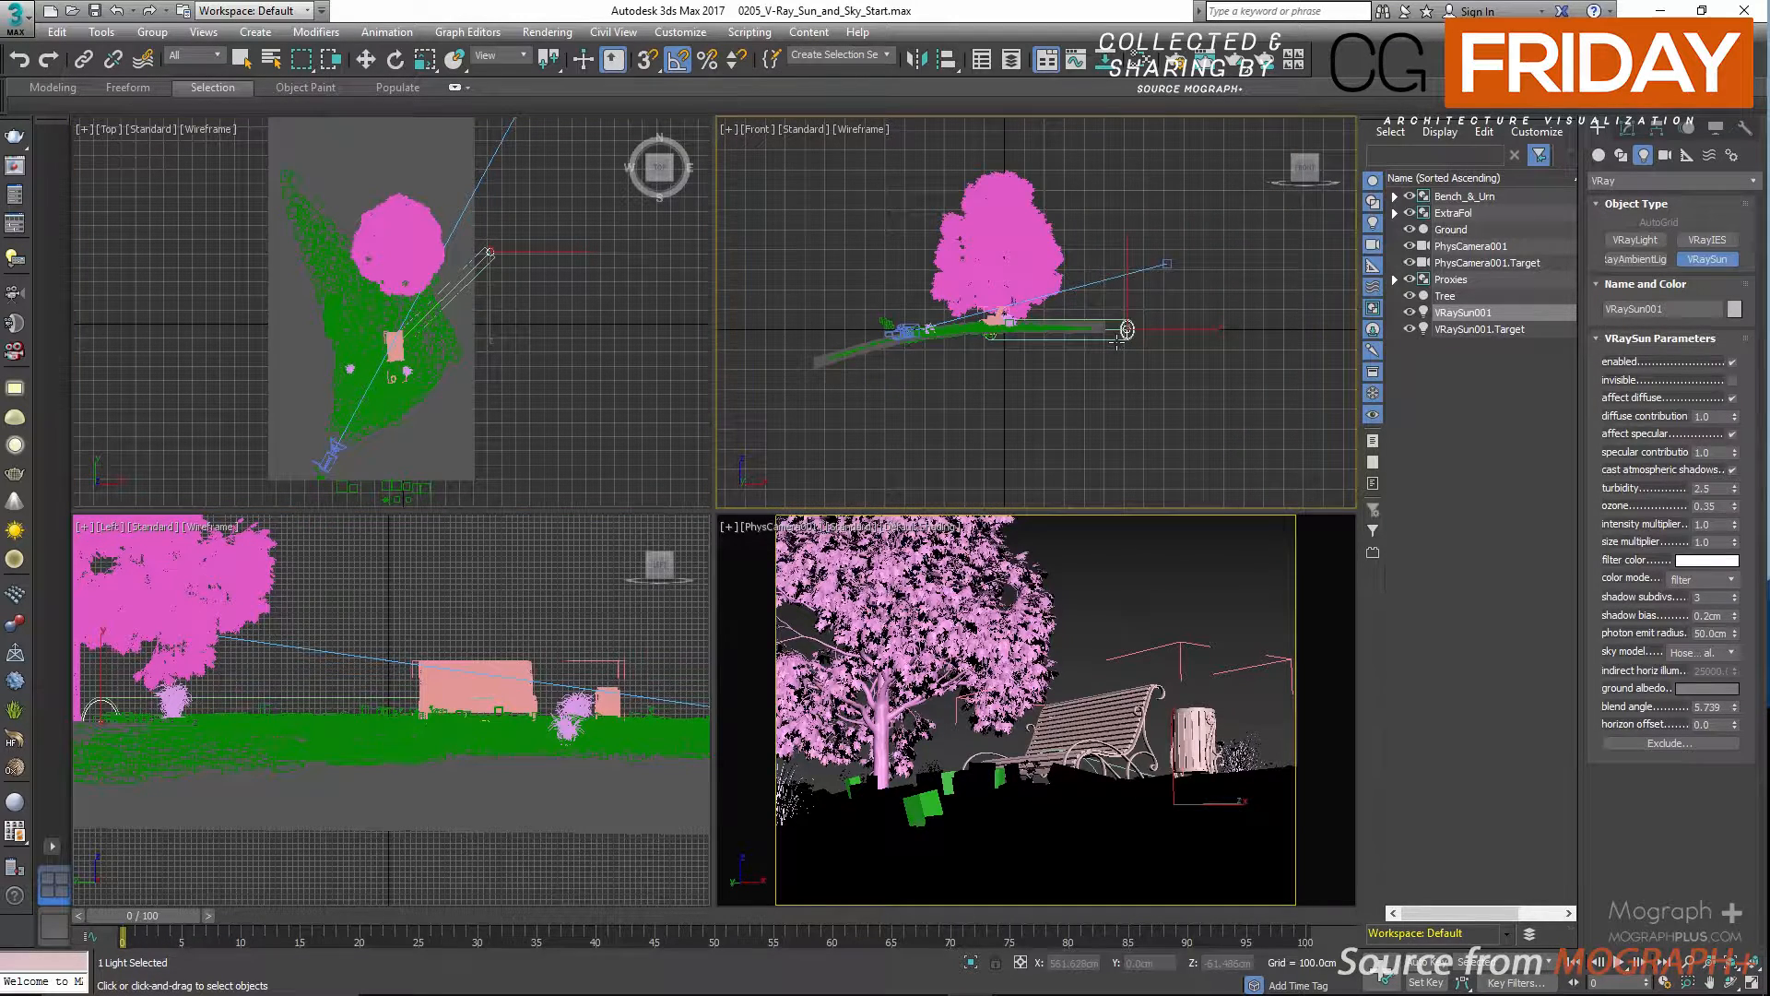
key(w)
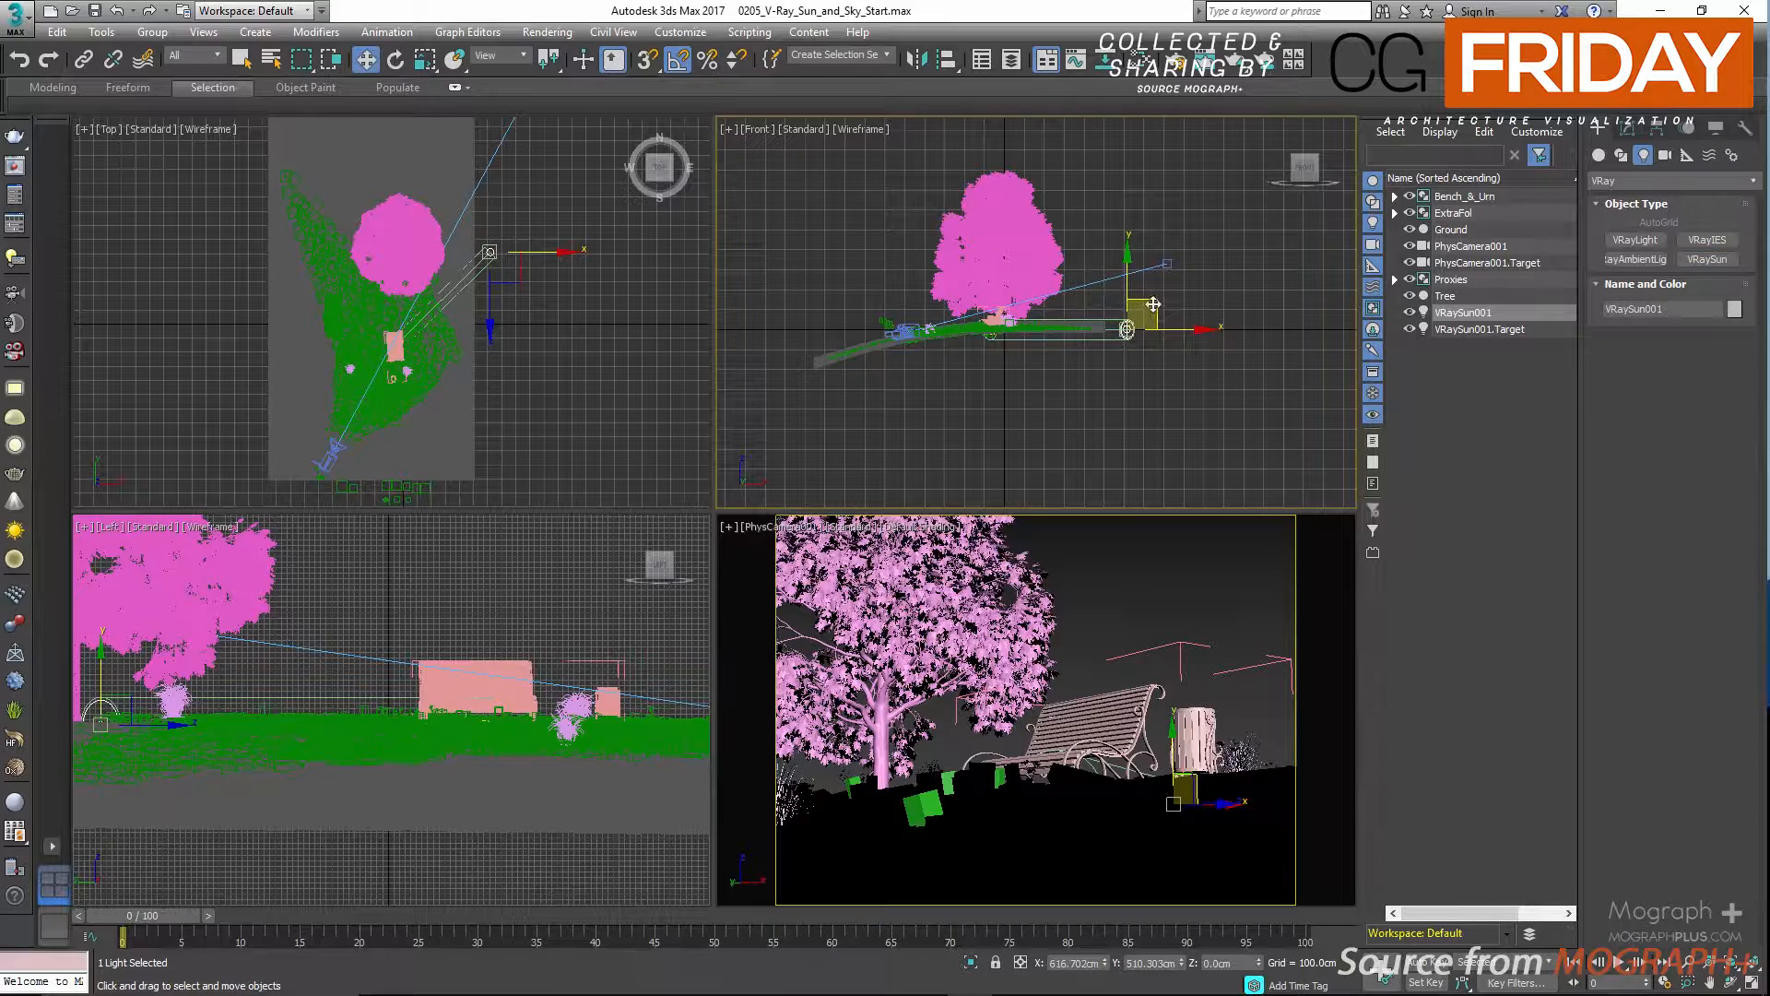
drag(1152, 304, 1147, 249)
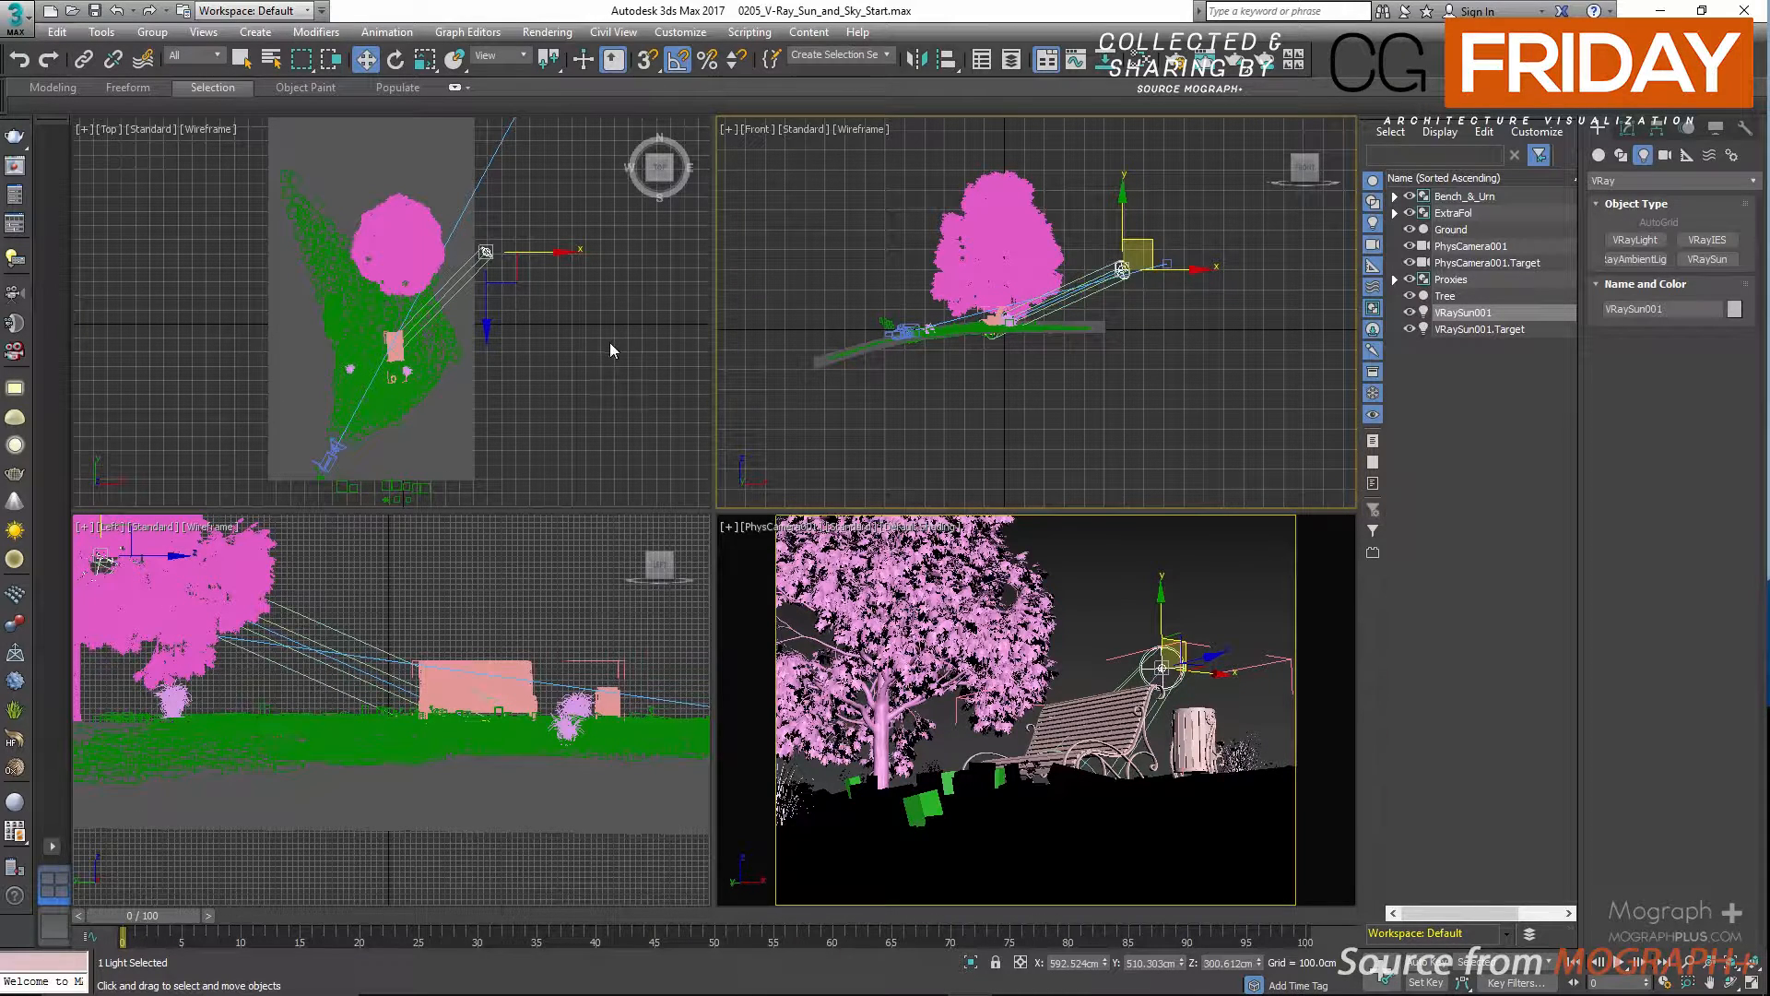
right_click(591, 364)
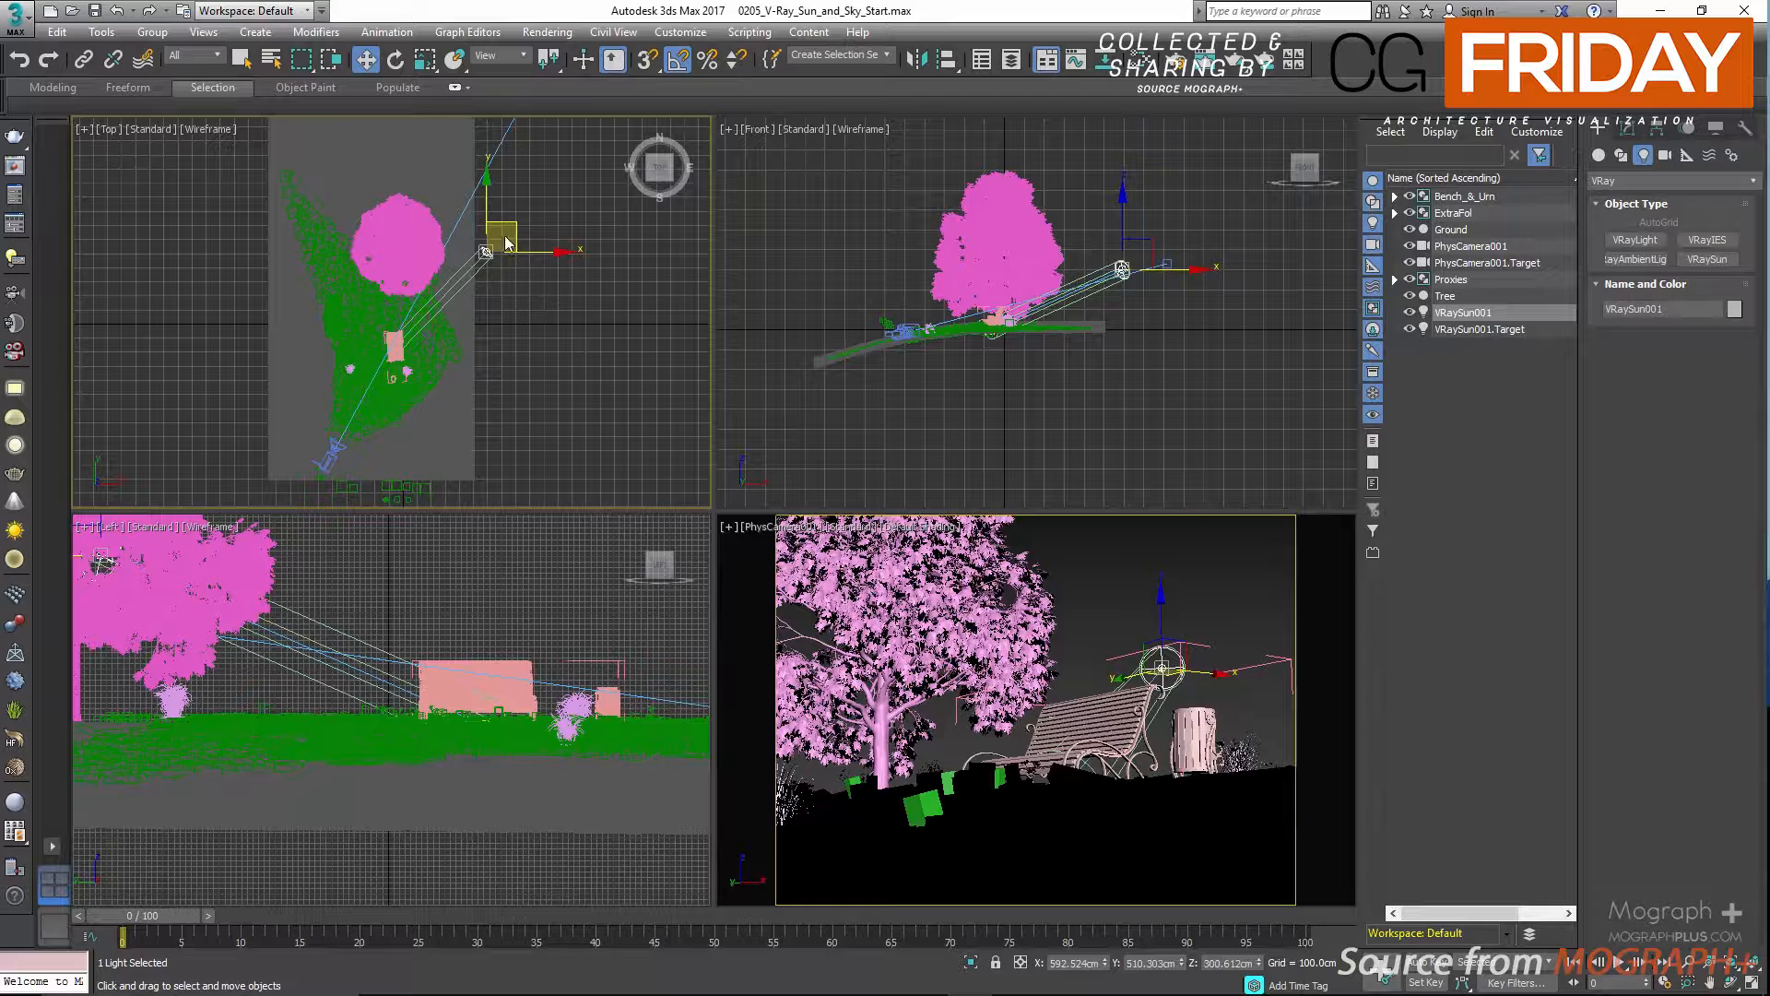
drag(512, 222, 514, 220)
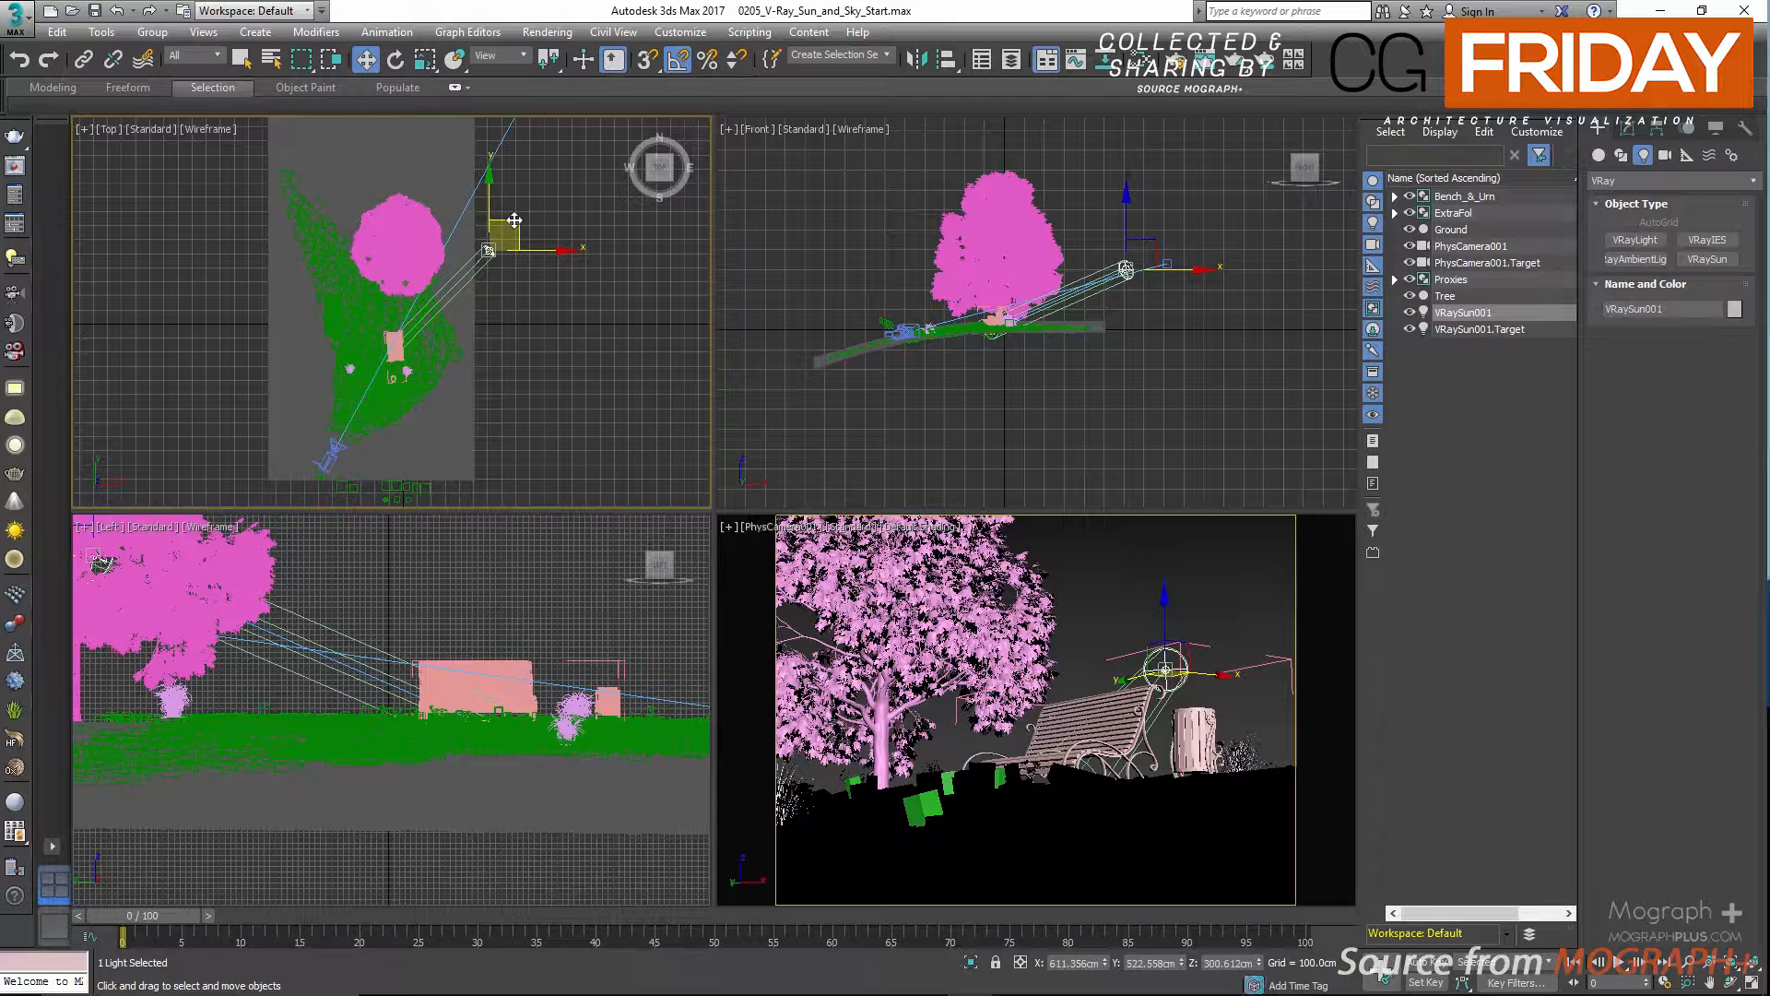
Check which environment map is assigned in the scene's environment settings.
right_click(1154, 556)
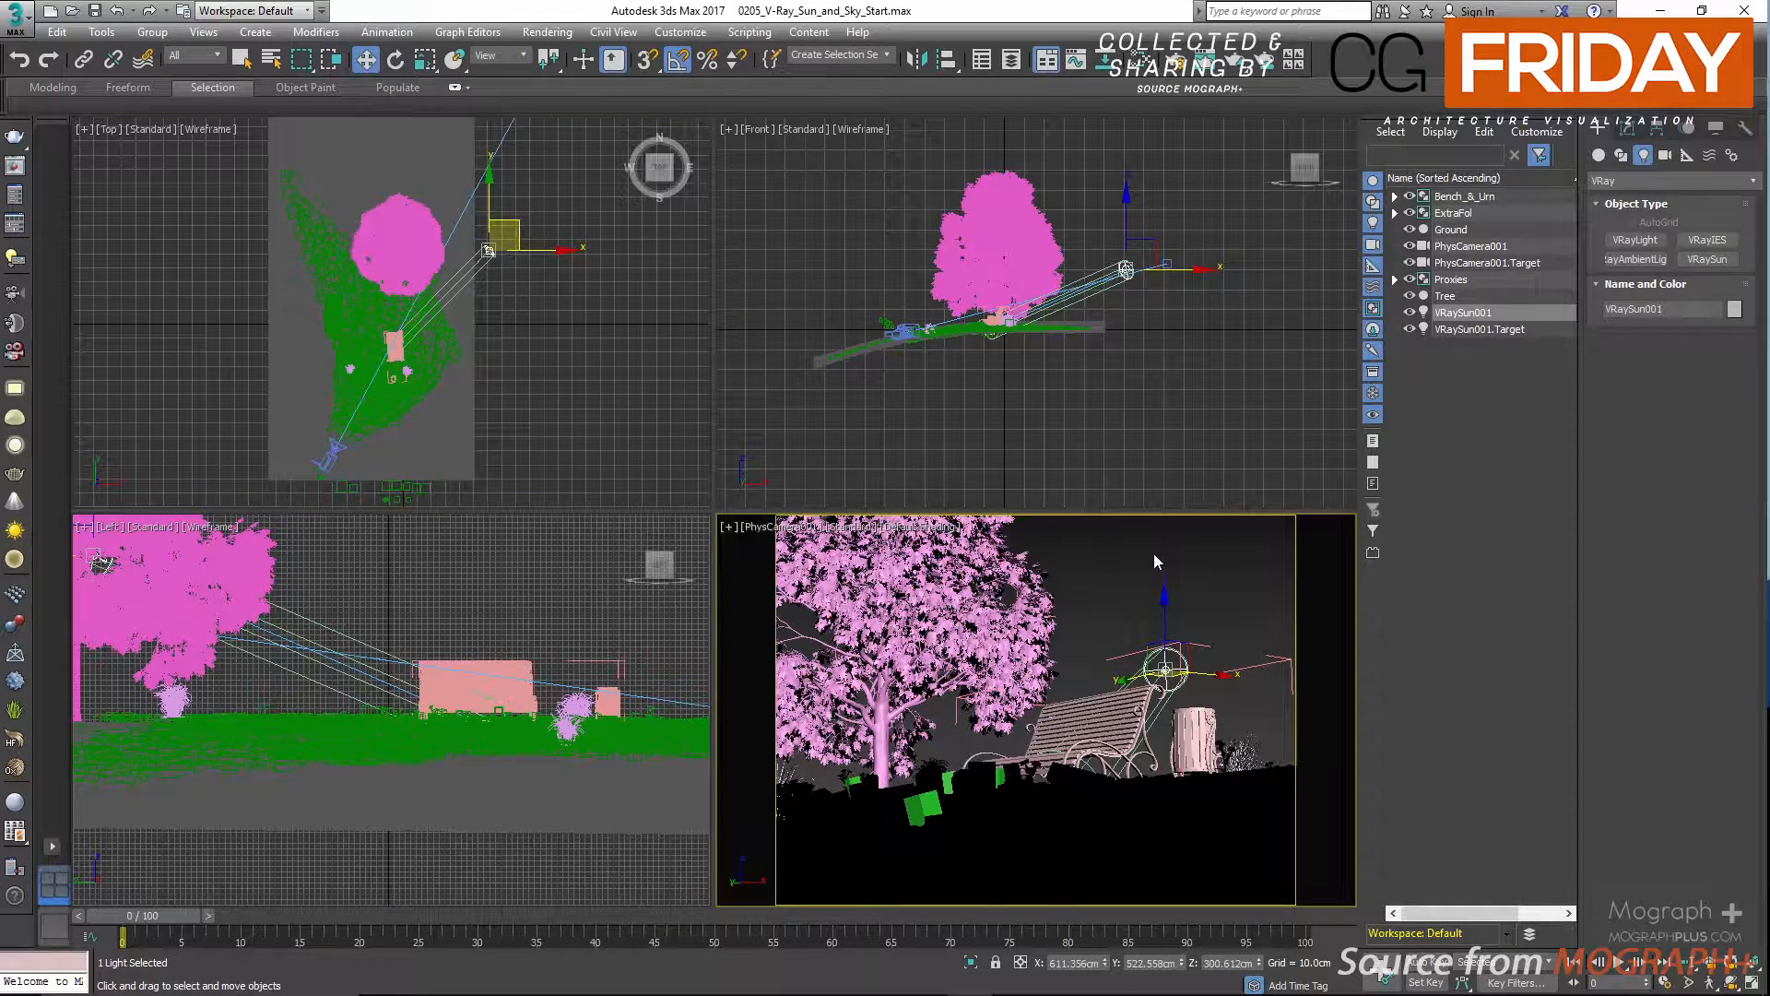
key(8)
drag(1132, 166, 857, 164)
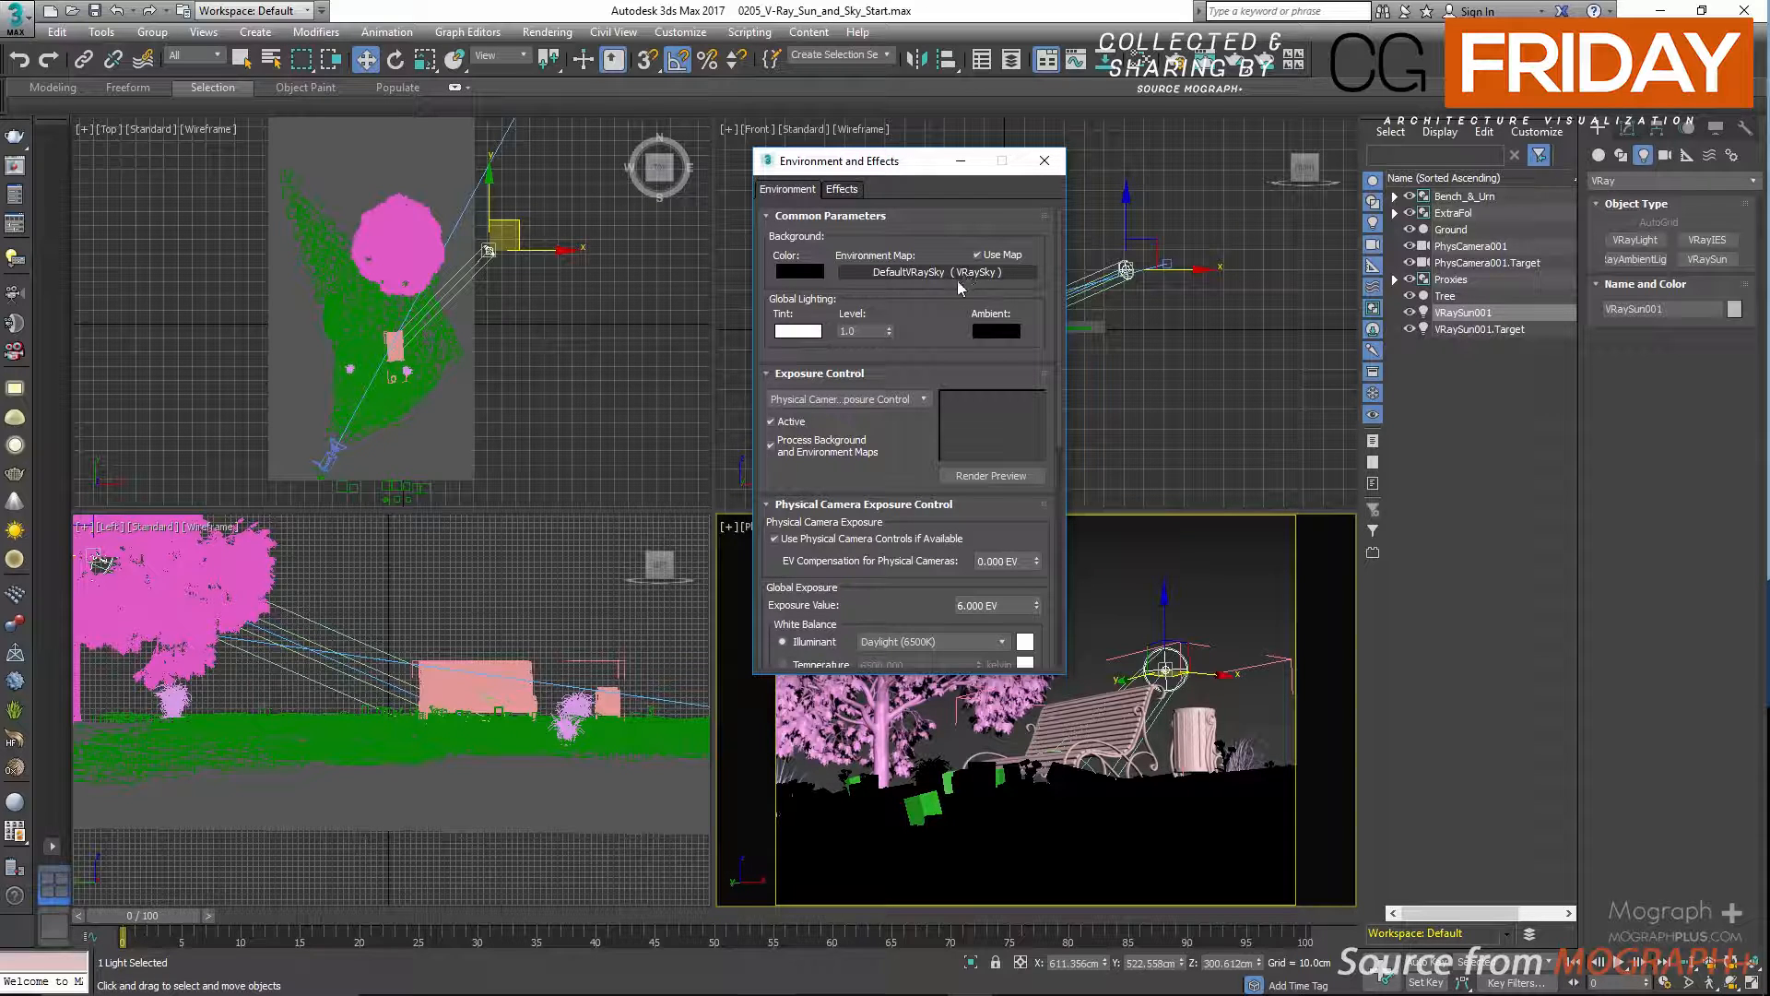
click(1042, 162)
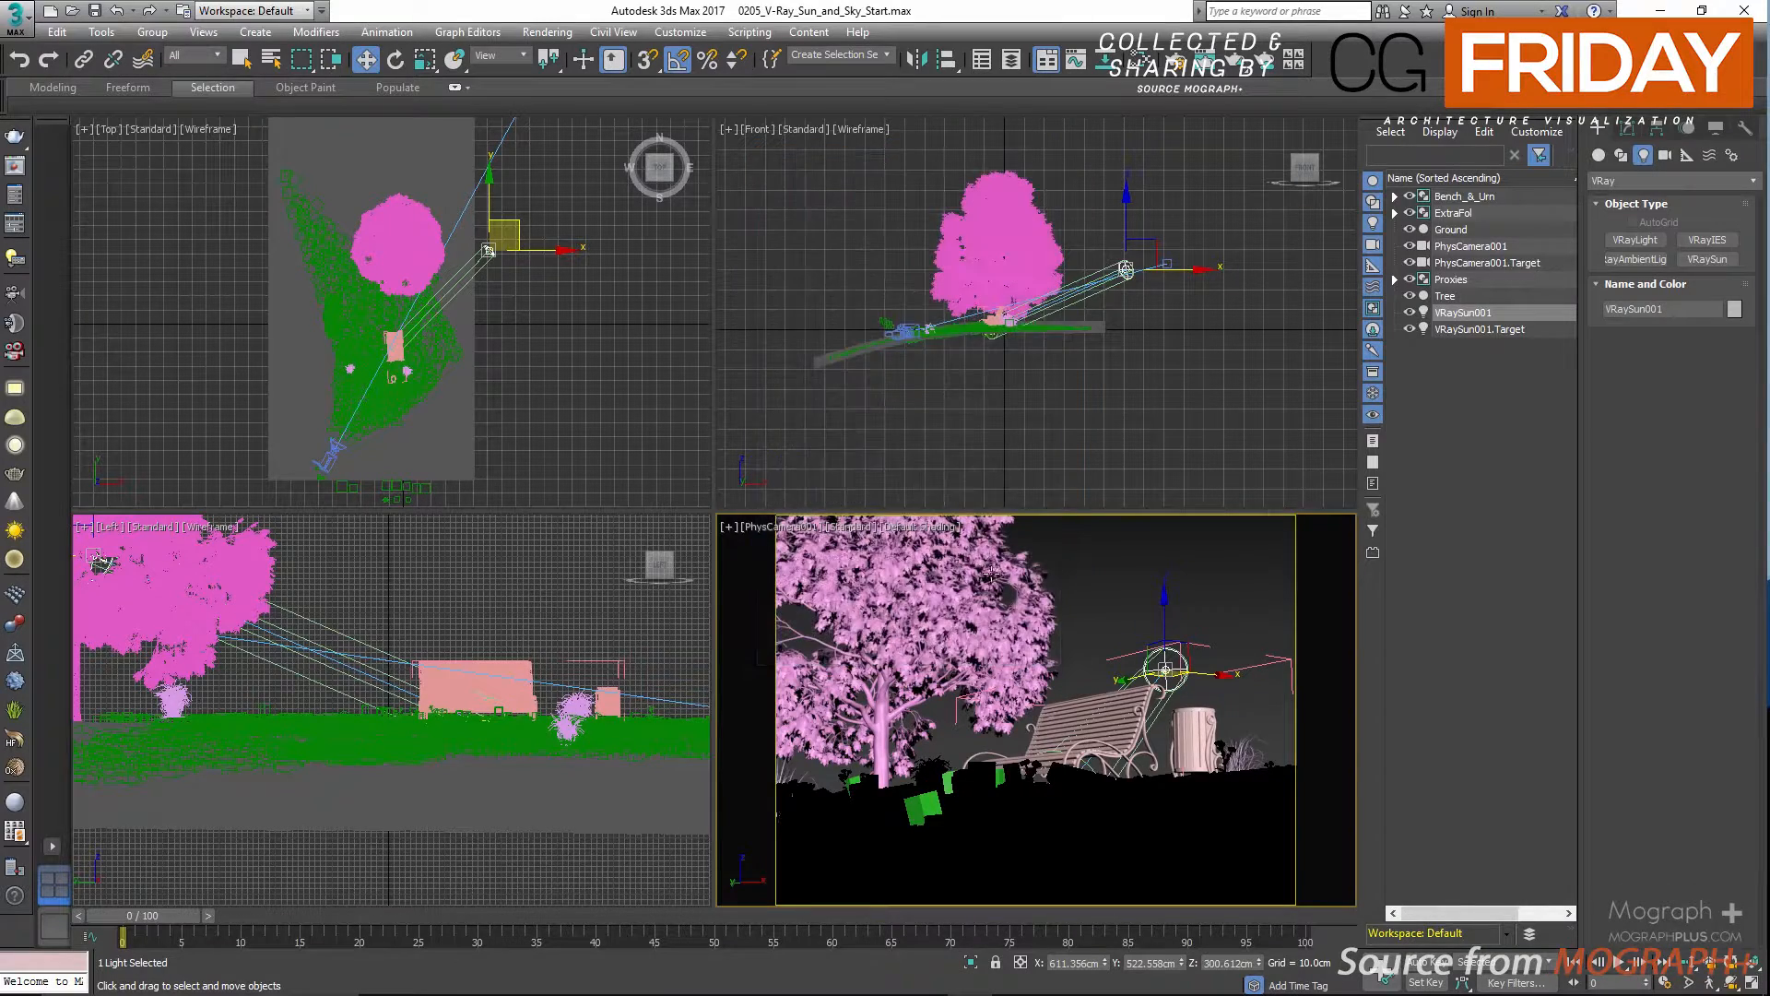
Start an ActiveShade render of the PhysCamera001 view with V-Ray RT and close the render settings.
right_click(1086, 563)
key(F10)
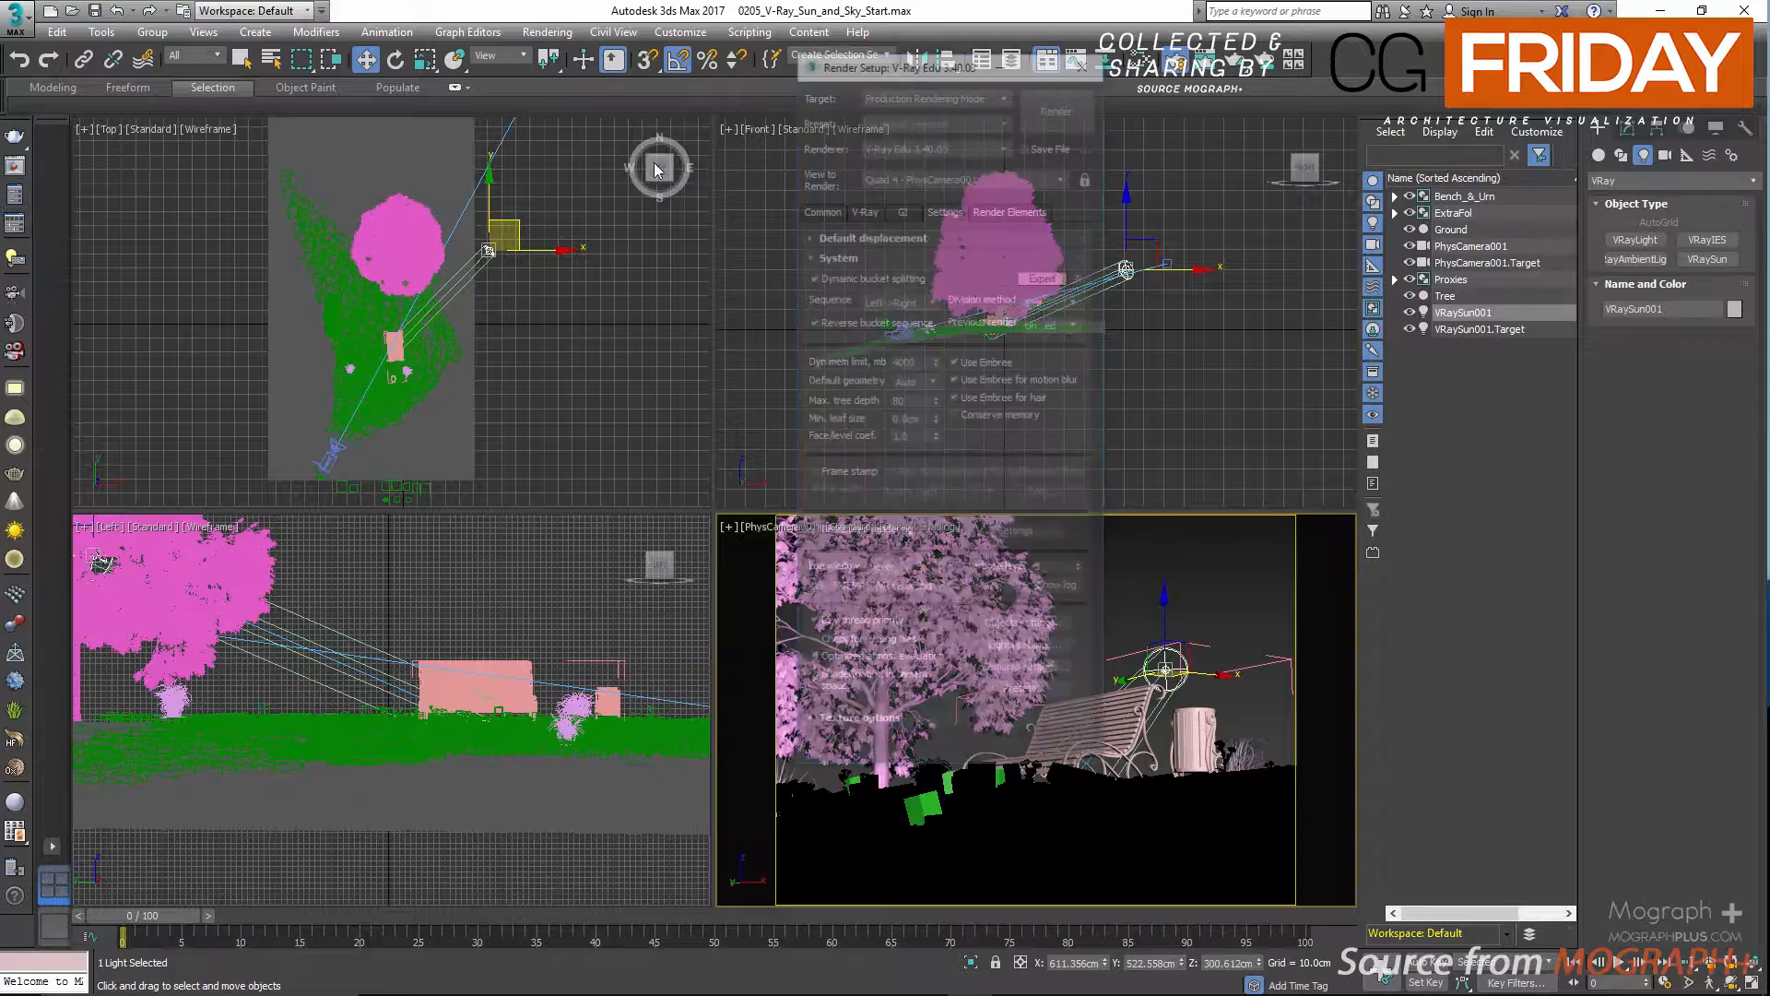
drag(880, 73, 730, 98)
click(777, 121)
click(782, 178)
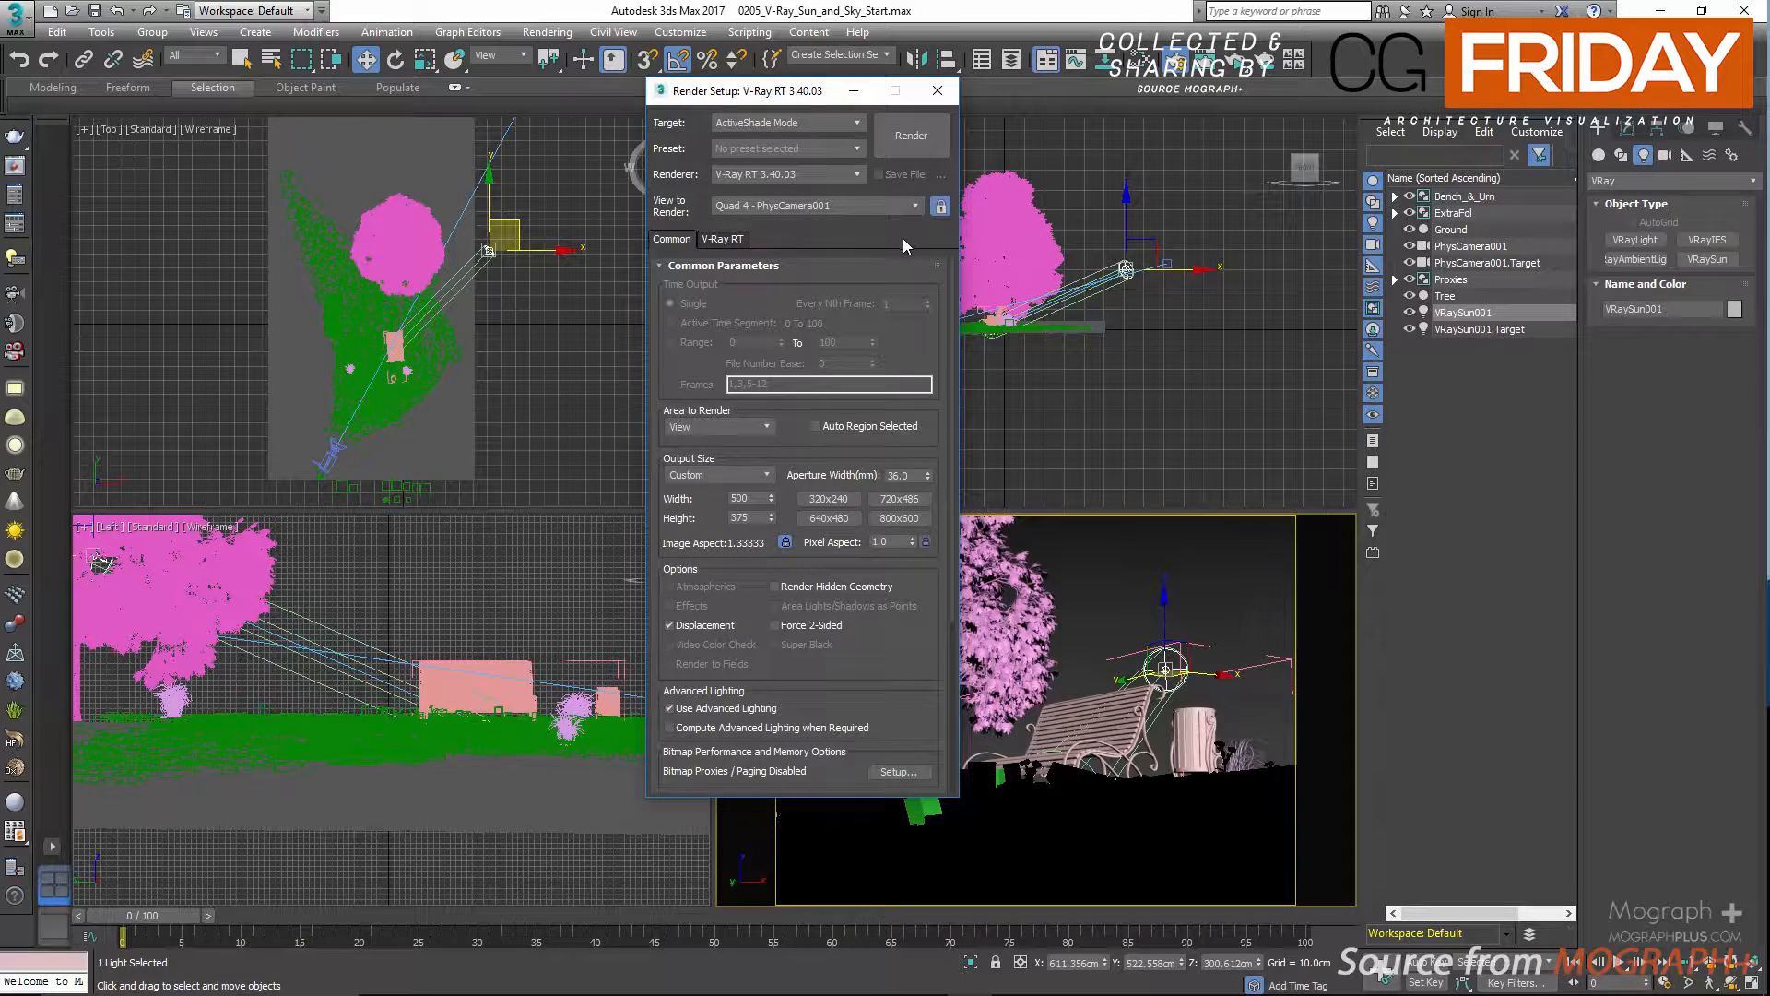
click(903, 142)
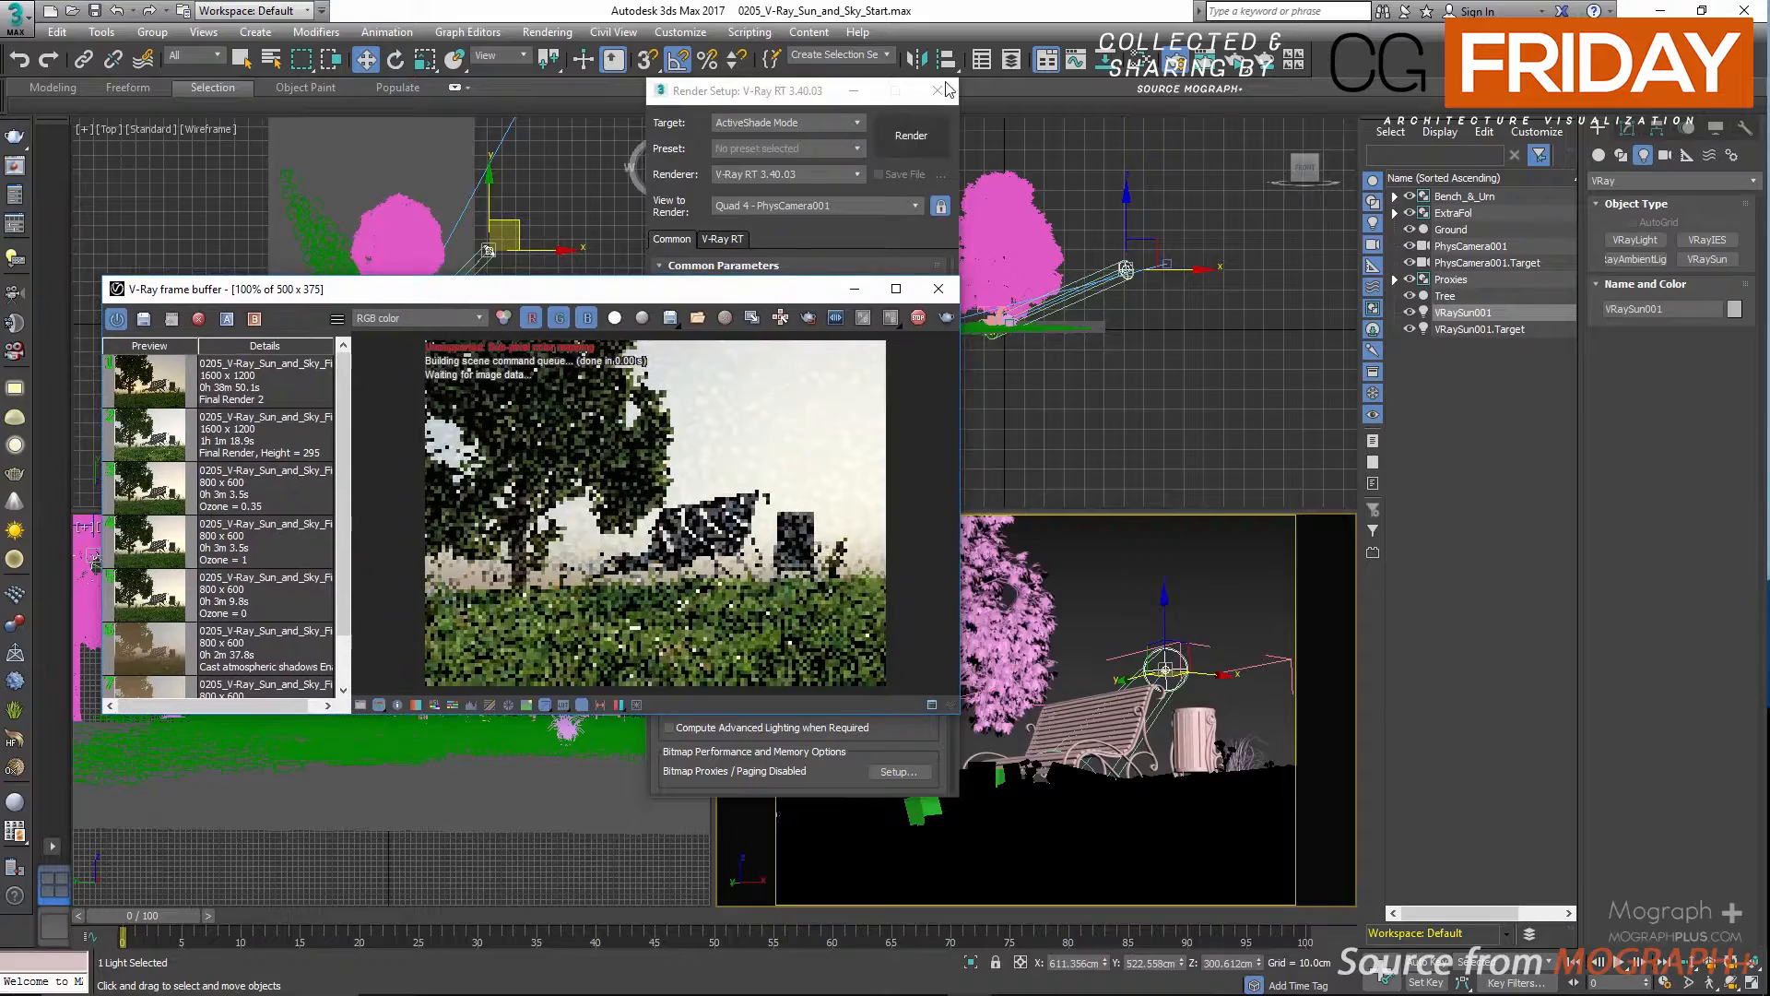
click(950, 90)
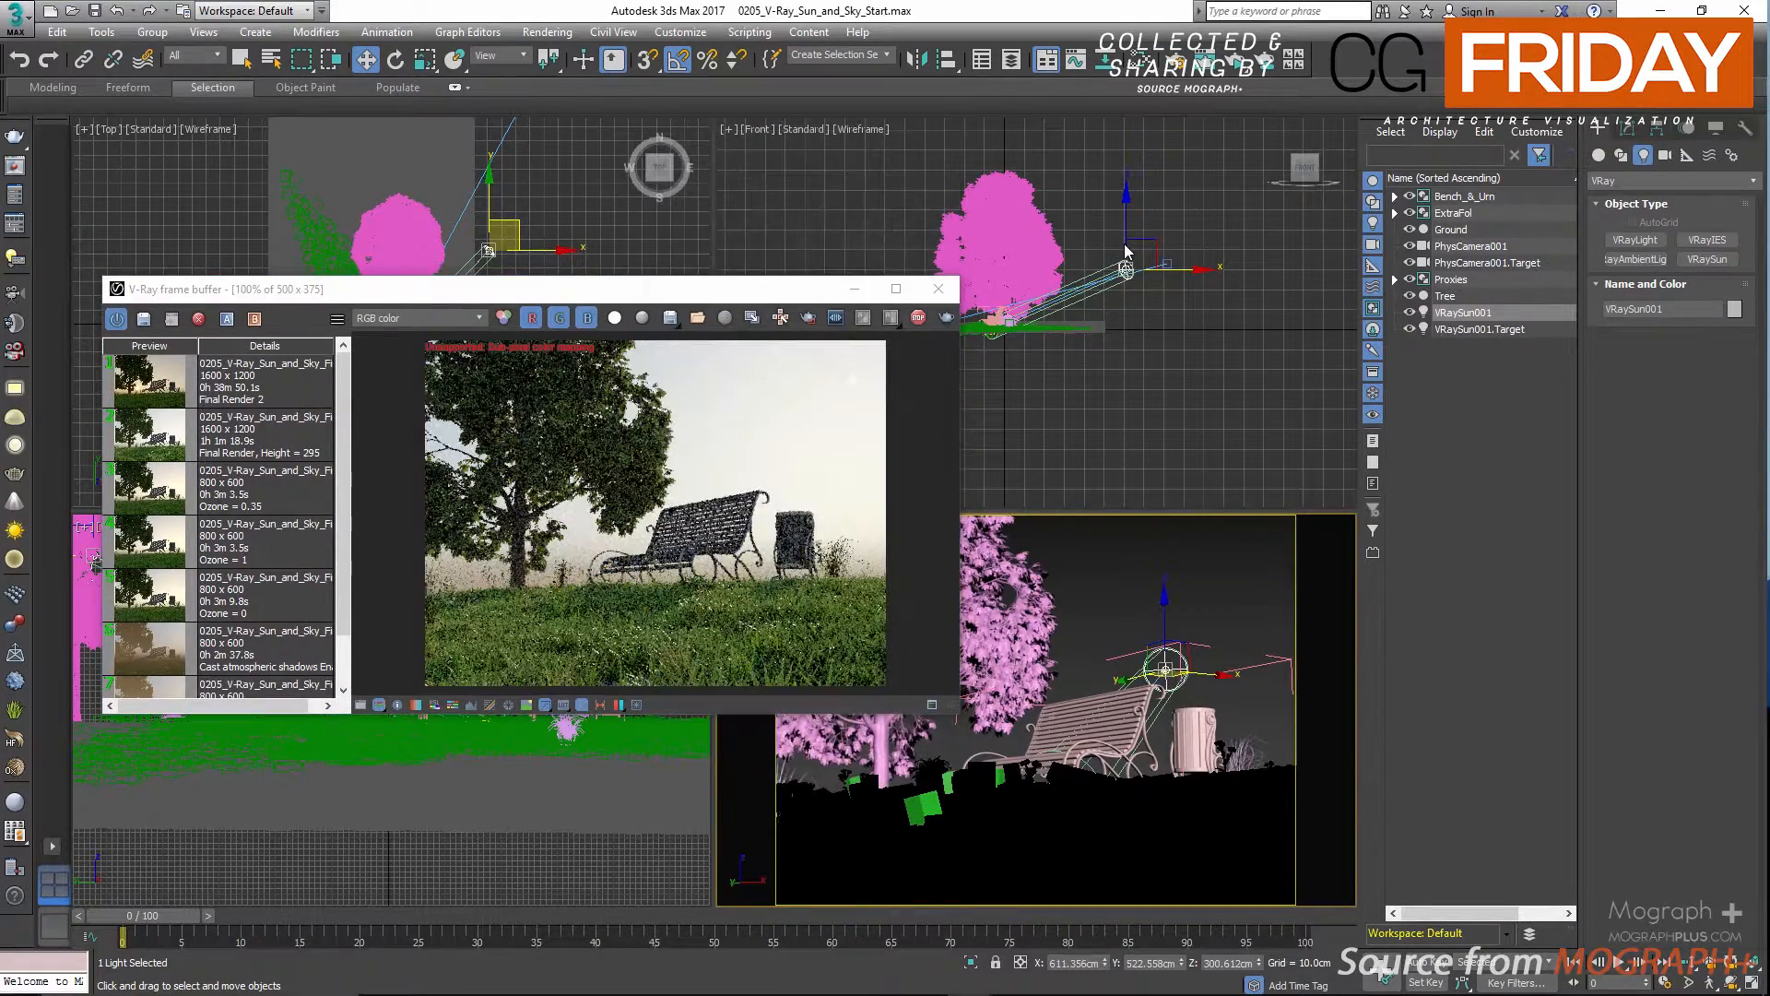
Test low and high sun positions in the front view, leaving the sun at about X 770 cm, Z 256 cm.
click(1125, 244)
drag(1145, 255, 1172, 293)
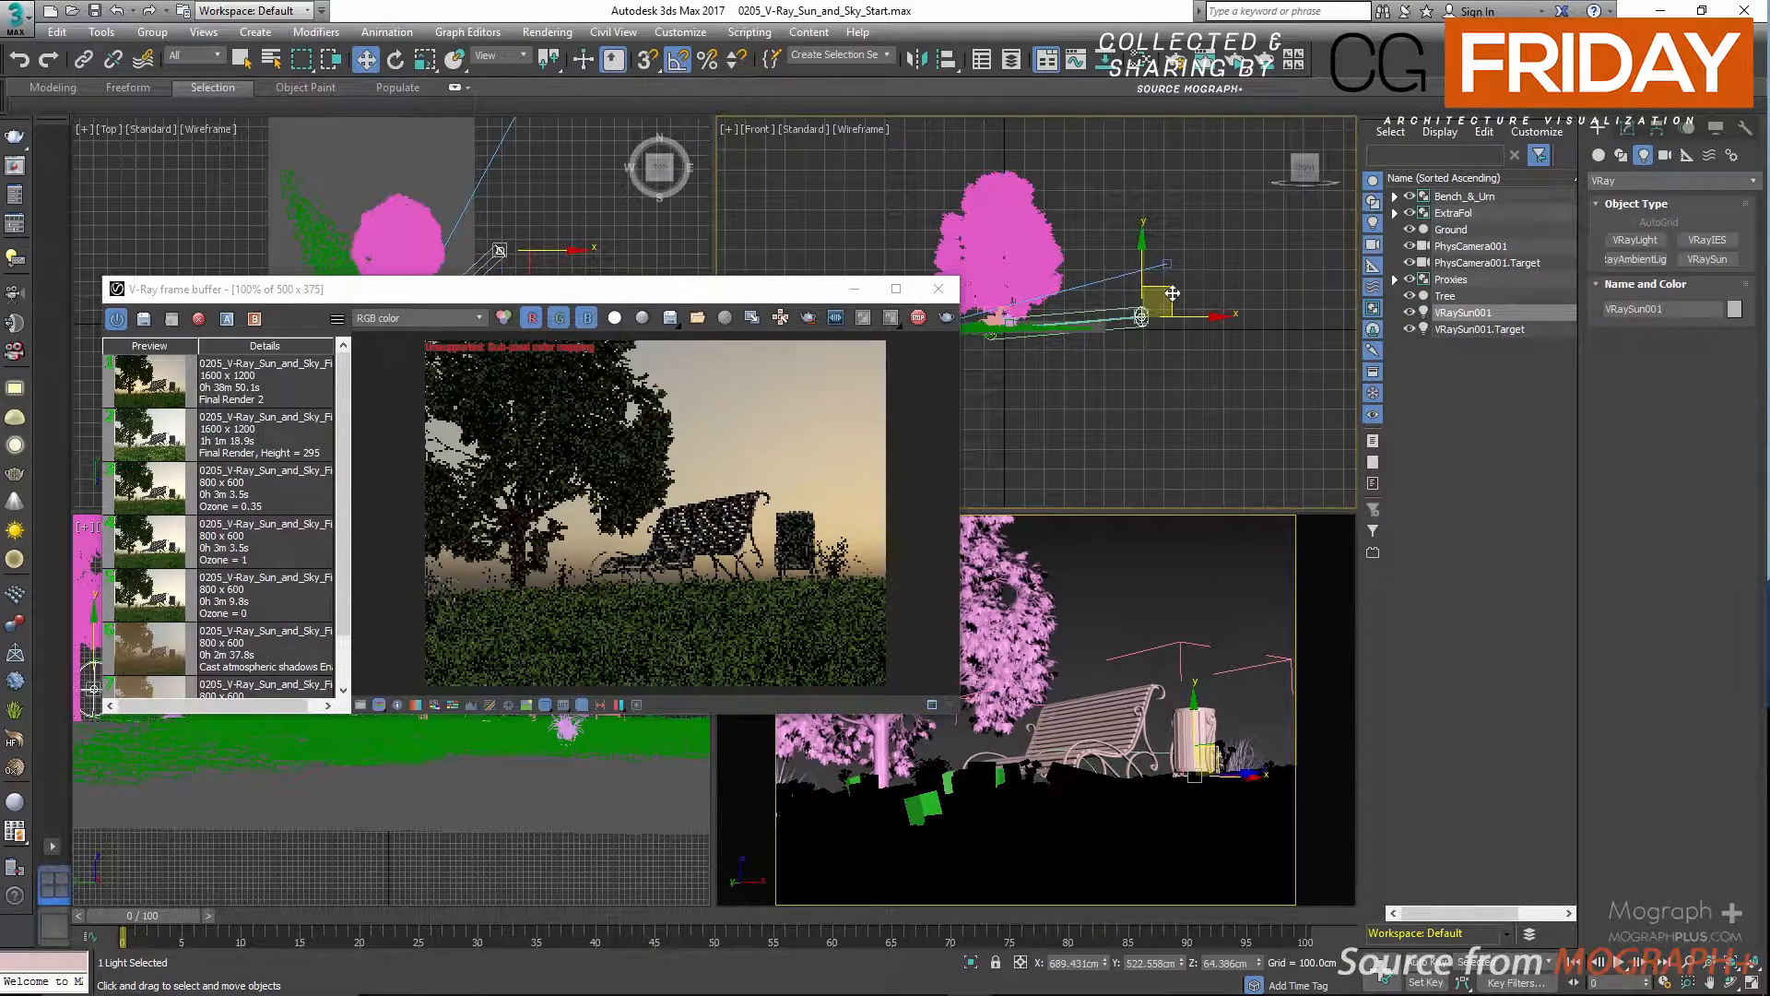
drag(1172, 294, 1177, 305)
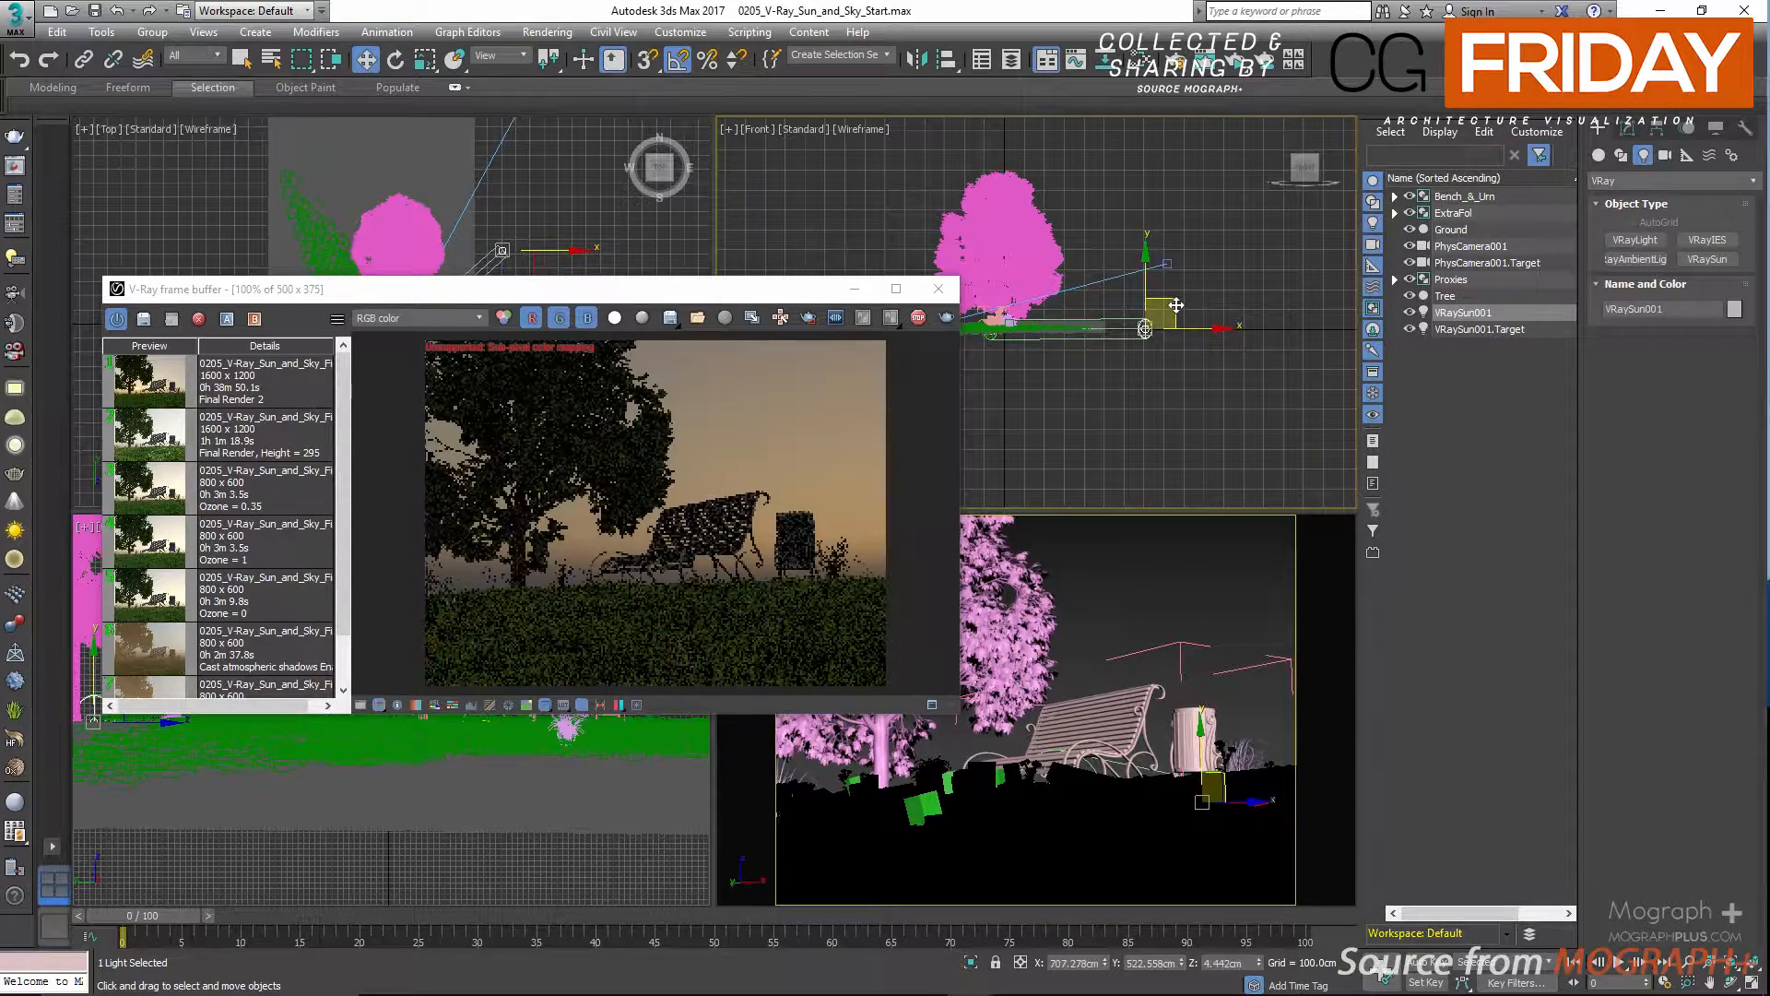
drag(1176, 305, 1094, 135)
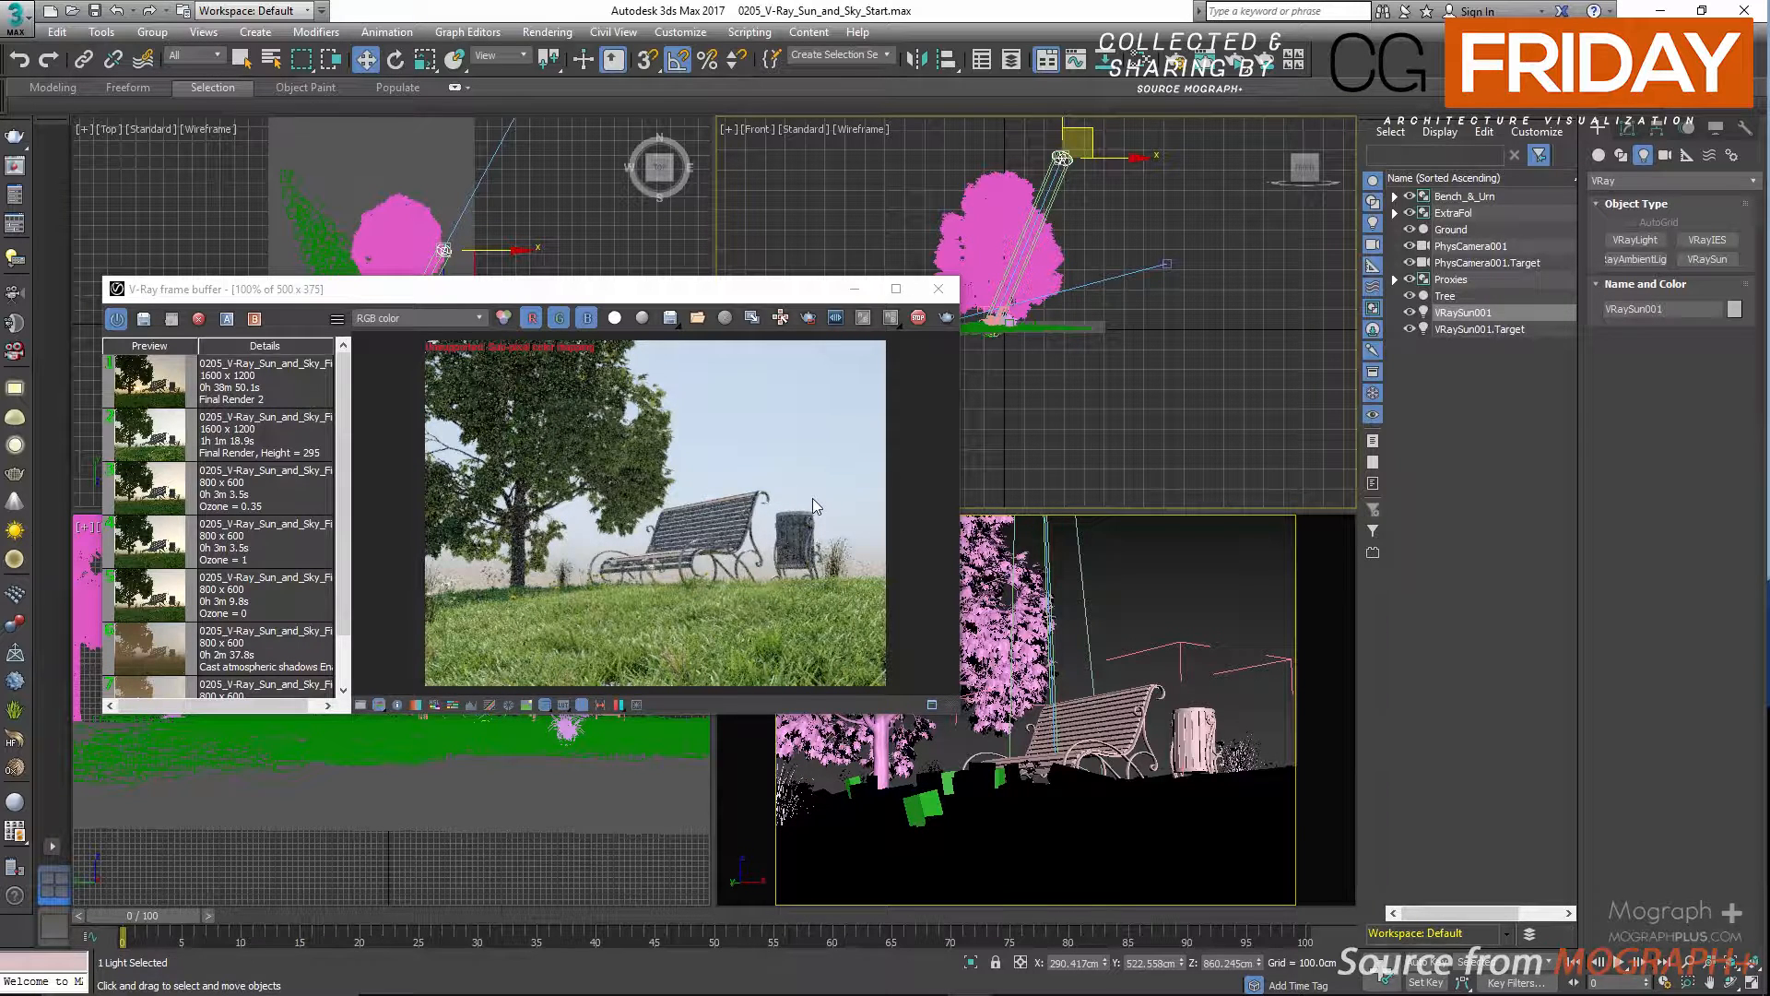
drag(1084, 129, 1193, 256)
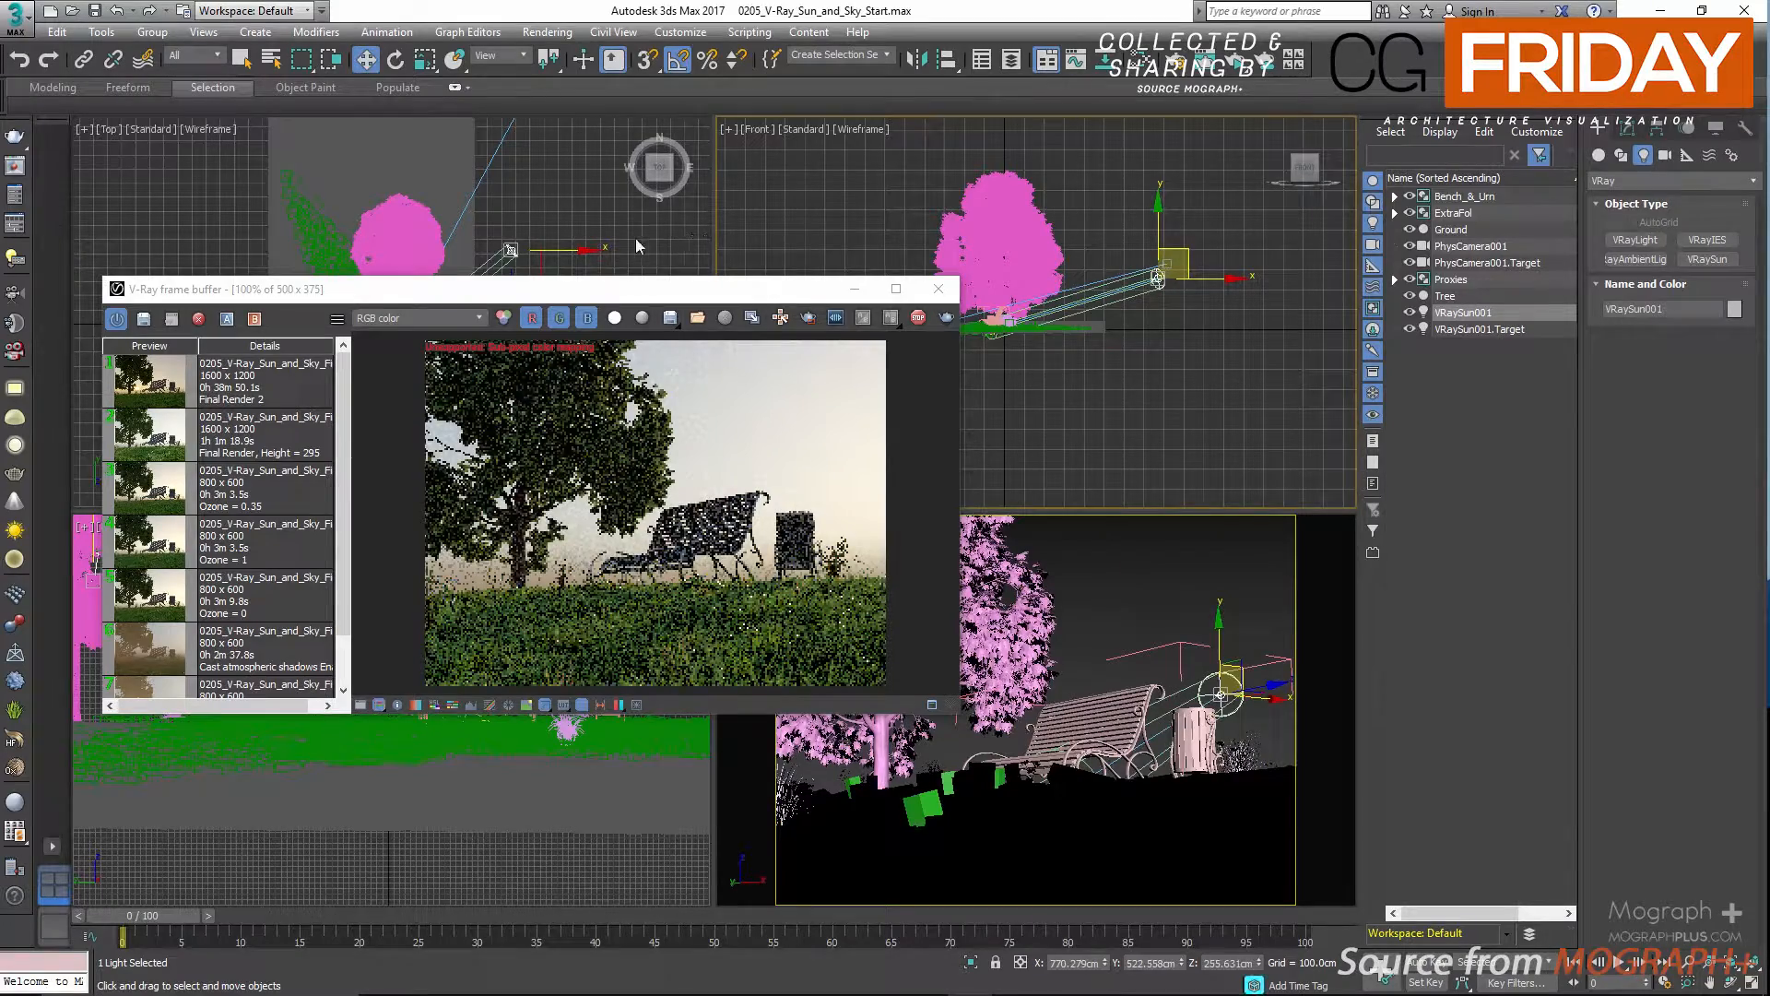
Move the sun farther from the bench in the top view, to about X 795 cm, Y 775 cm.
right_click(610, 241)
drag(567, 279, 567, 325)
mouse_move(521, 209)
mouse_down()
mouse_move(472, 169)
mouse_move(541, 190)
mouse_up()
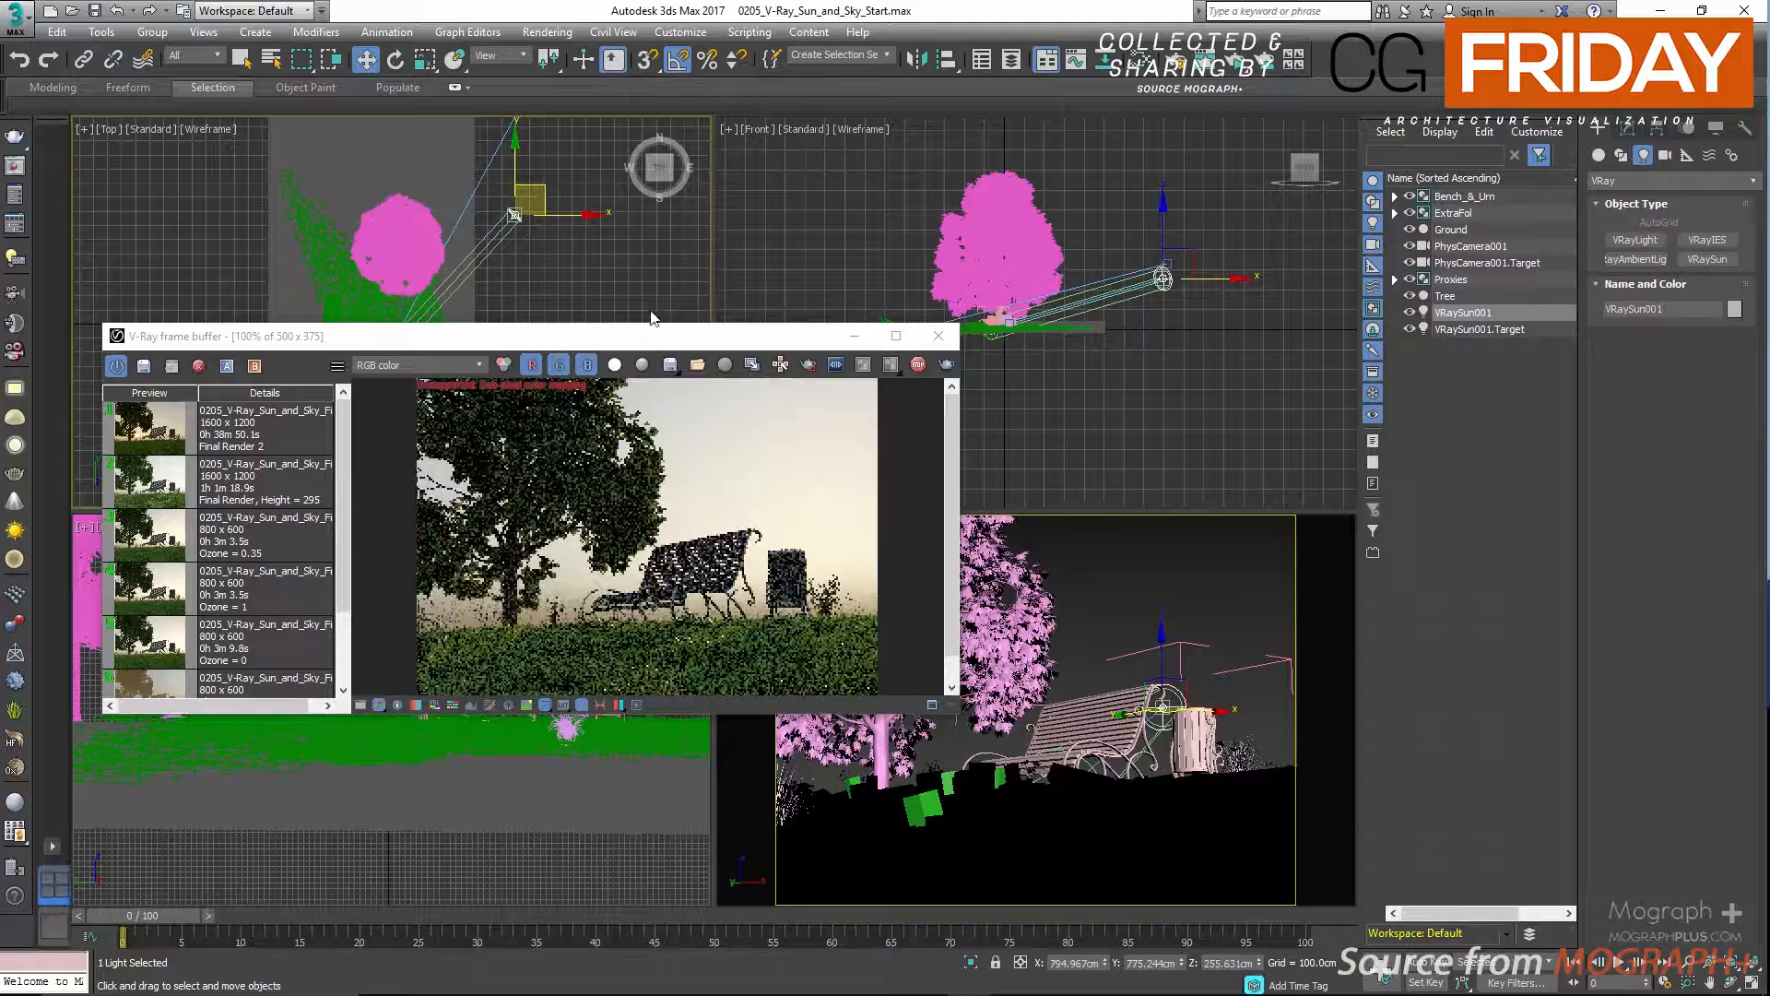
Hide the render history in the V-Ray frame buffer and move its window clear of the camera view.
drag(684, 345, 698, 199)
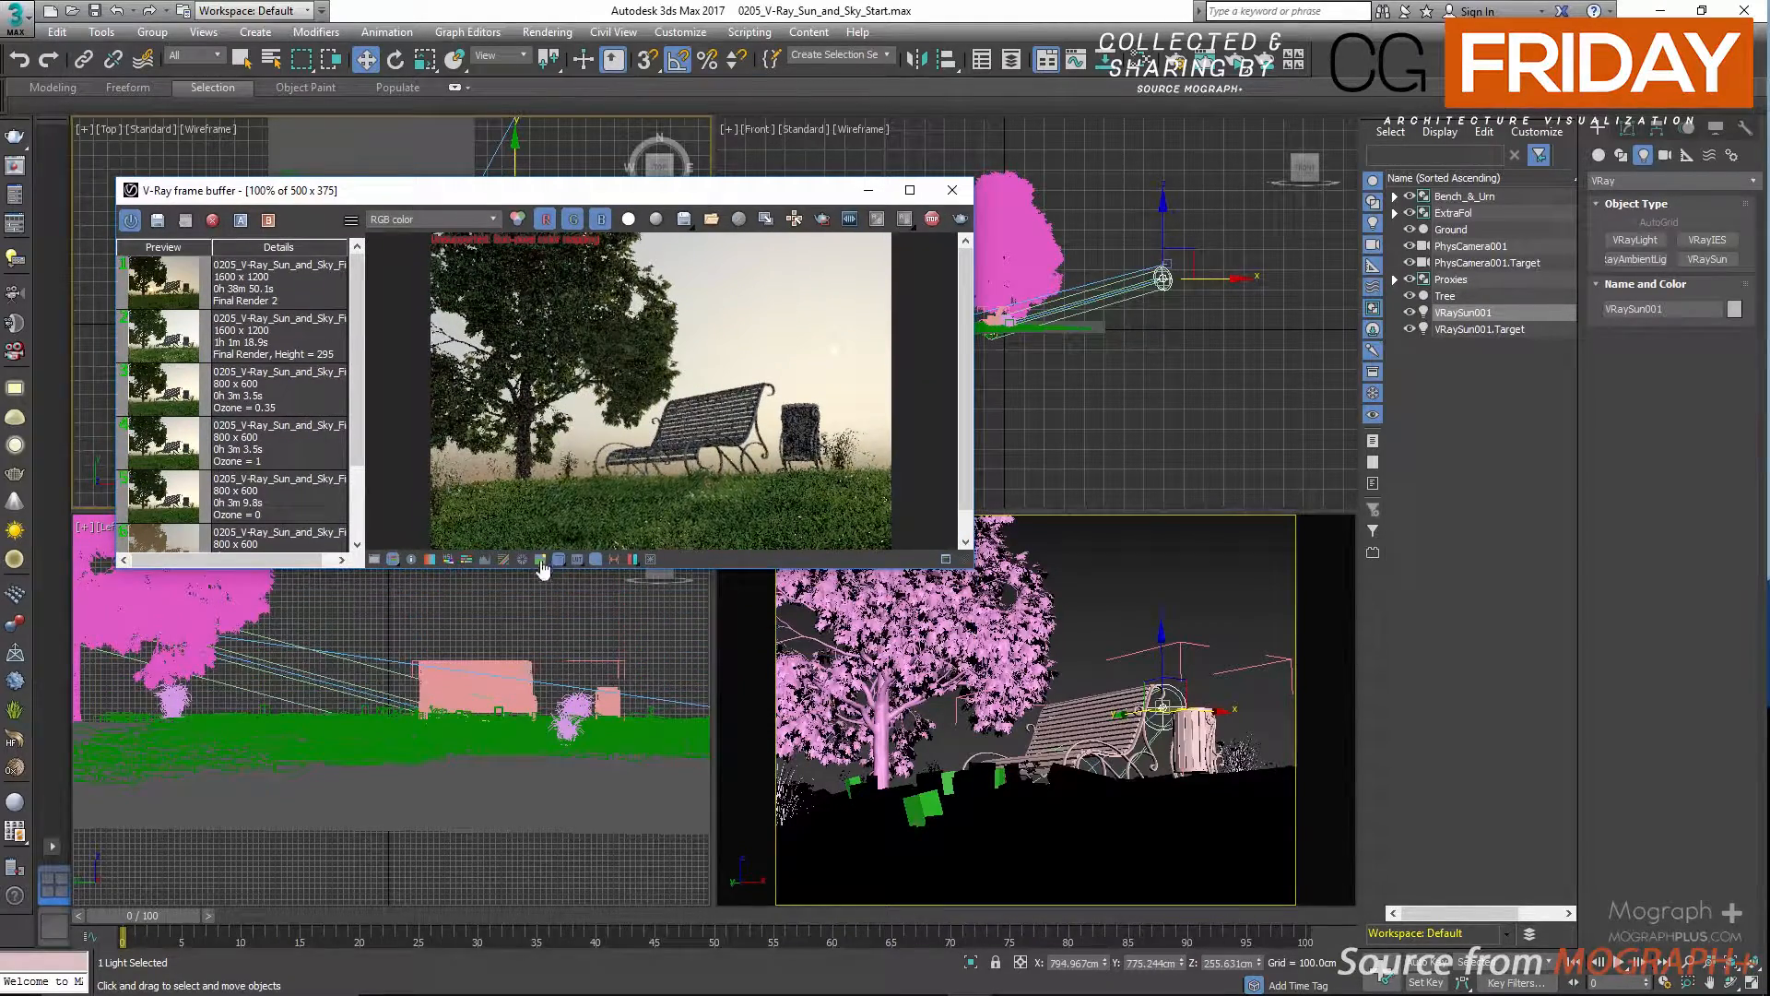
click(596, 559)
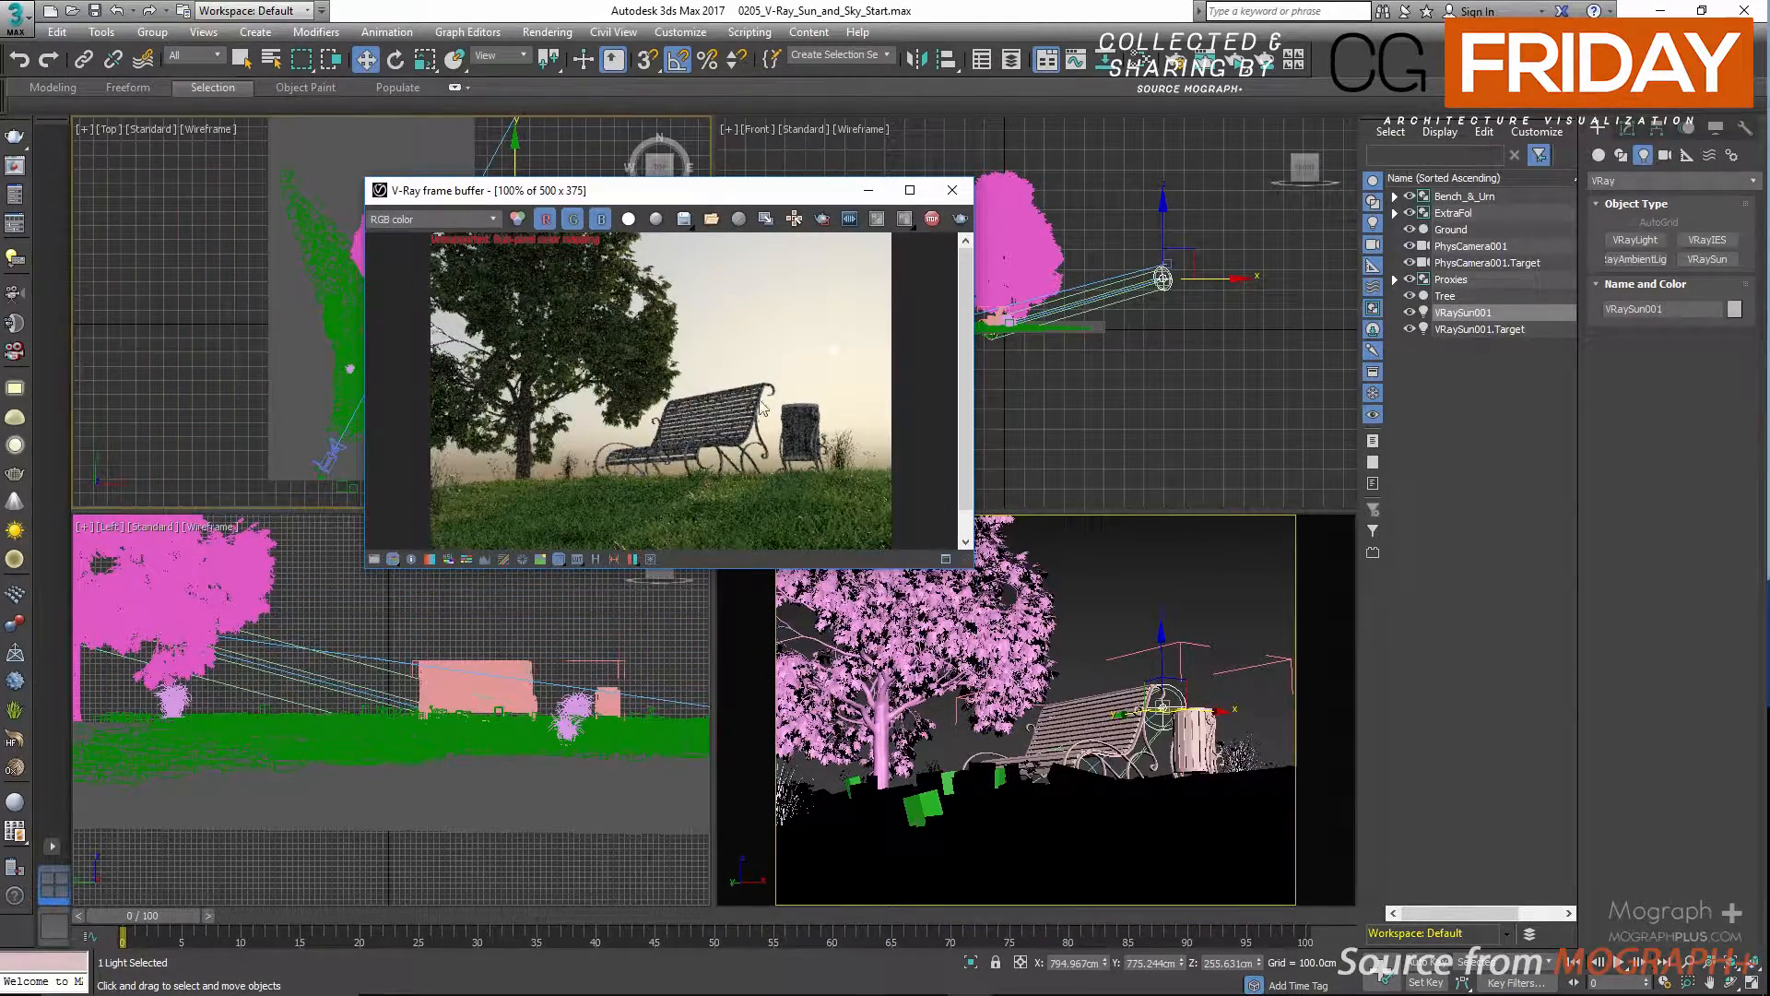
drag(782, 203, 737, 188)
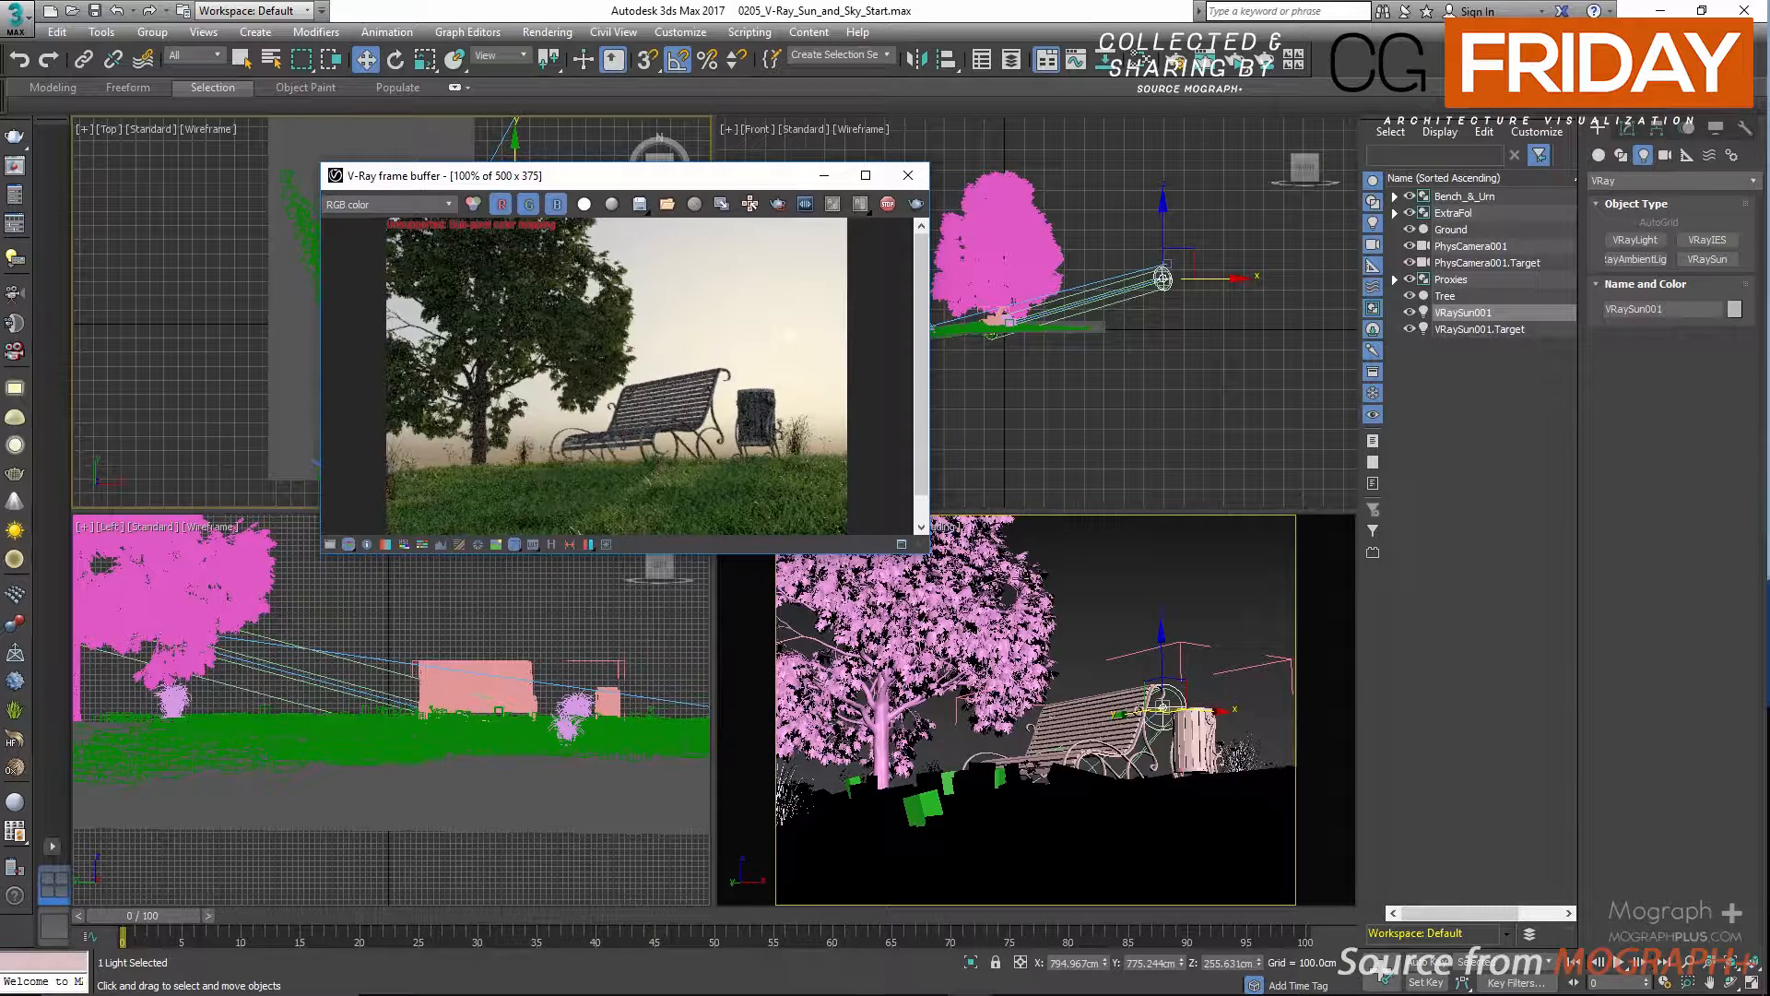
Position VRaySun001 at X 687 cm, Y 652 cm and Z 295 cm.
click(1081, 965)
text(687)
key(Return)
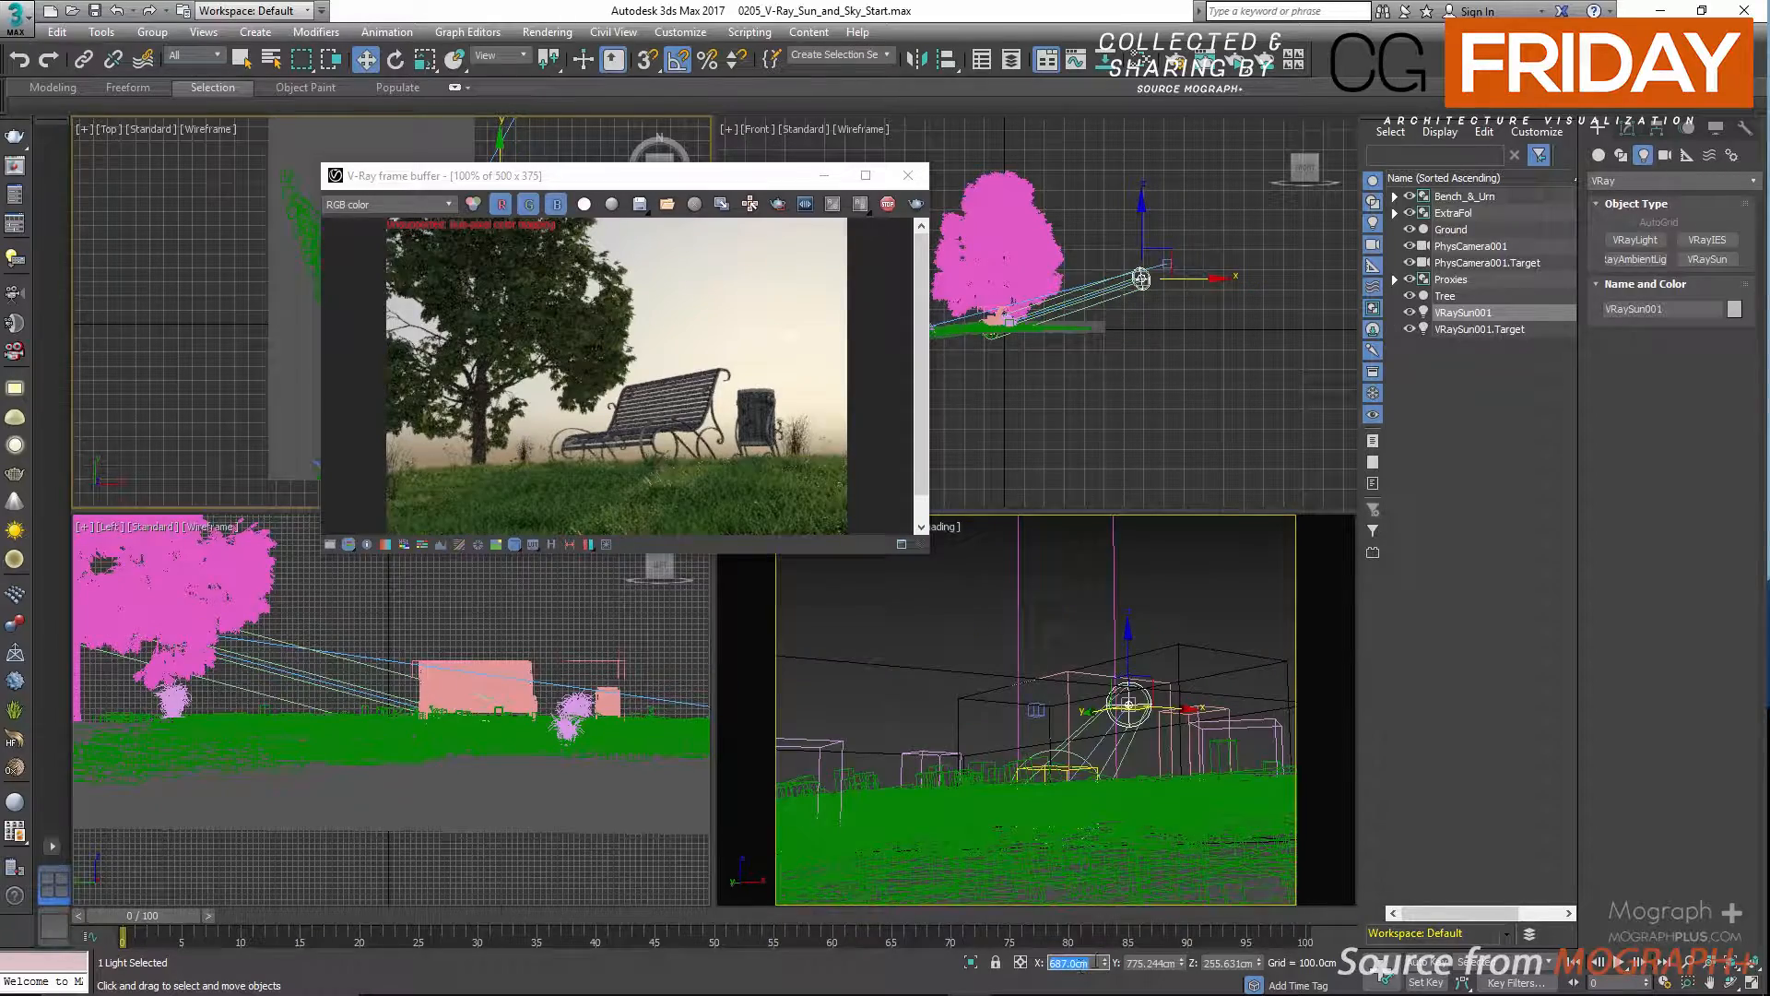
click(1137, 963)
text(652)
key(Return)
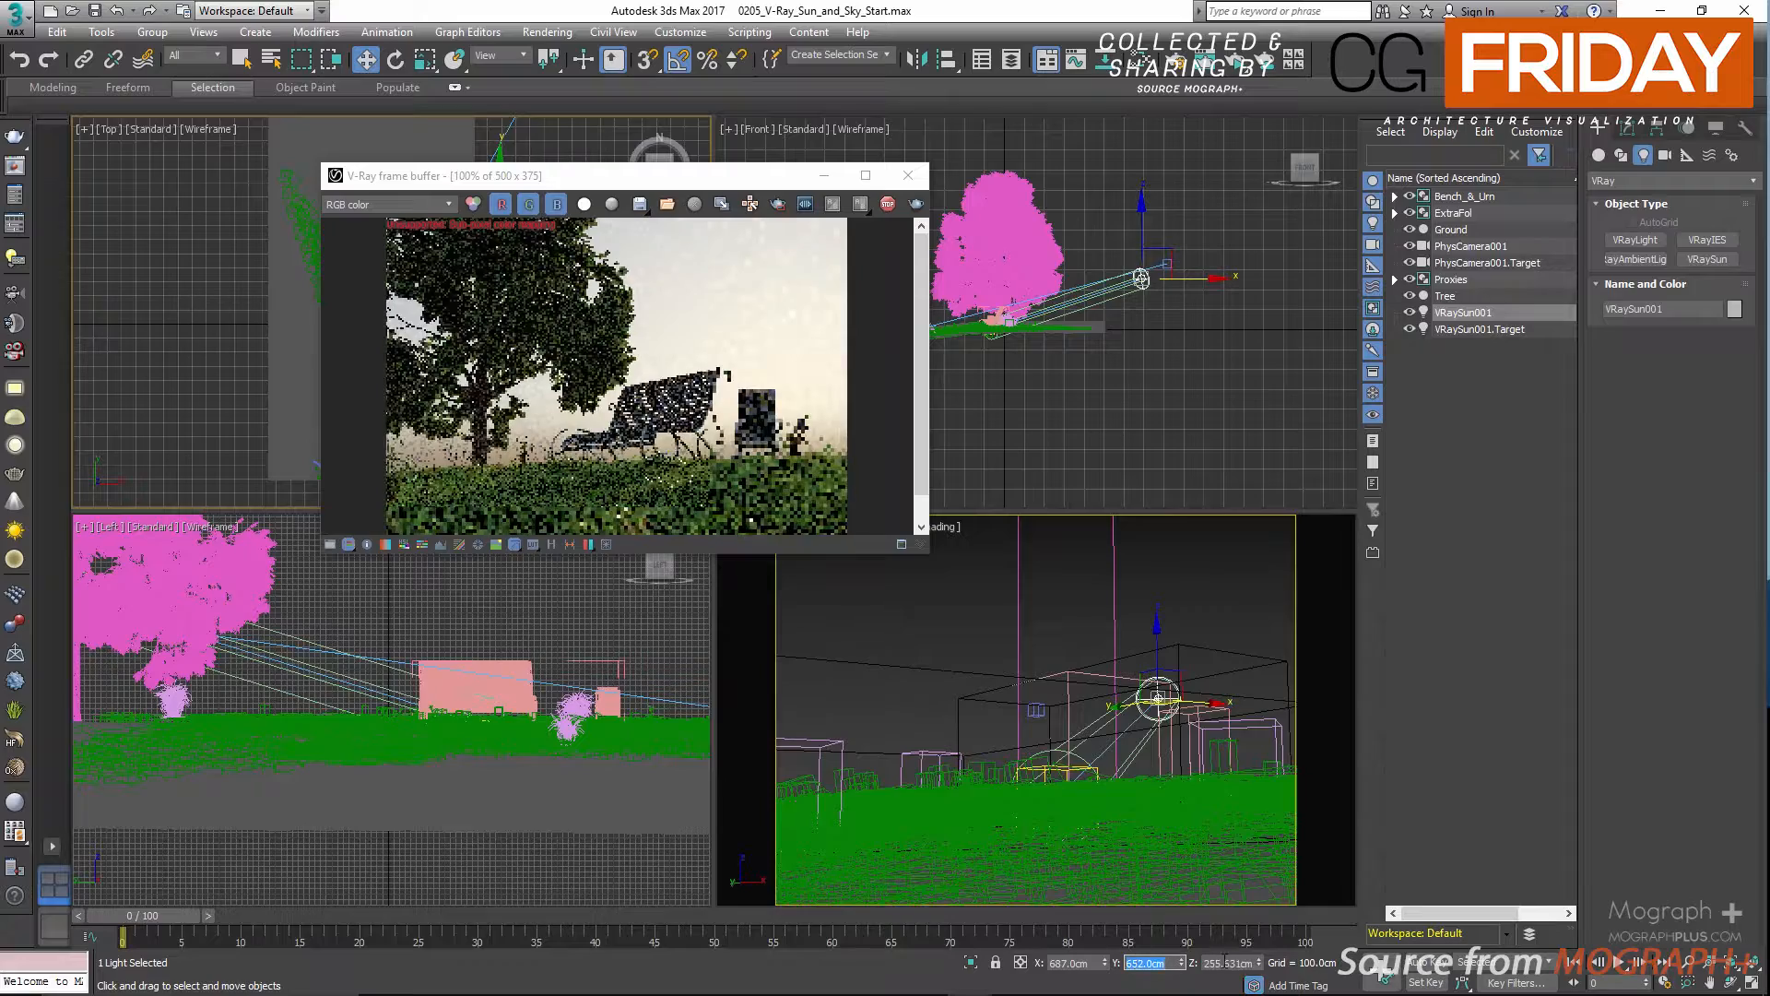
click(1219, 962)
text(295)
key(Return)
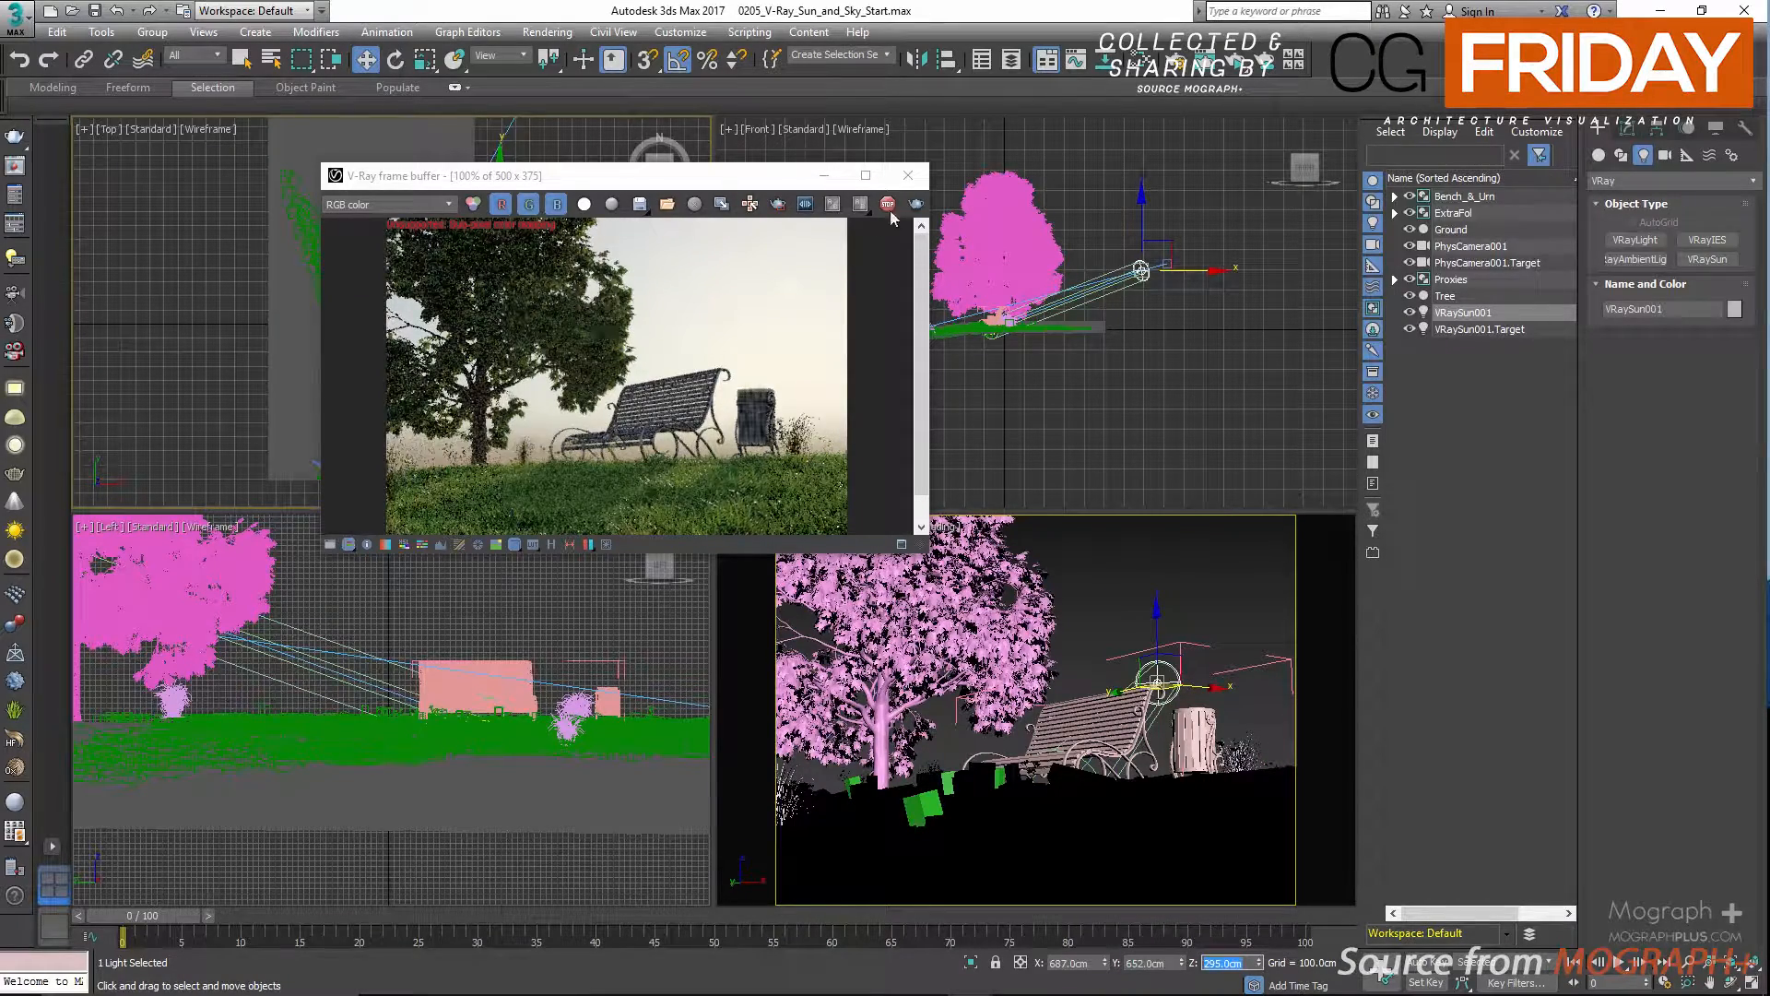
Show the VRaySun001 parameters and toggle the sun off and on, comparing the sky and sun disc in the render preview.
drag(737, 175, 841, 182)
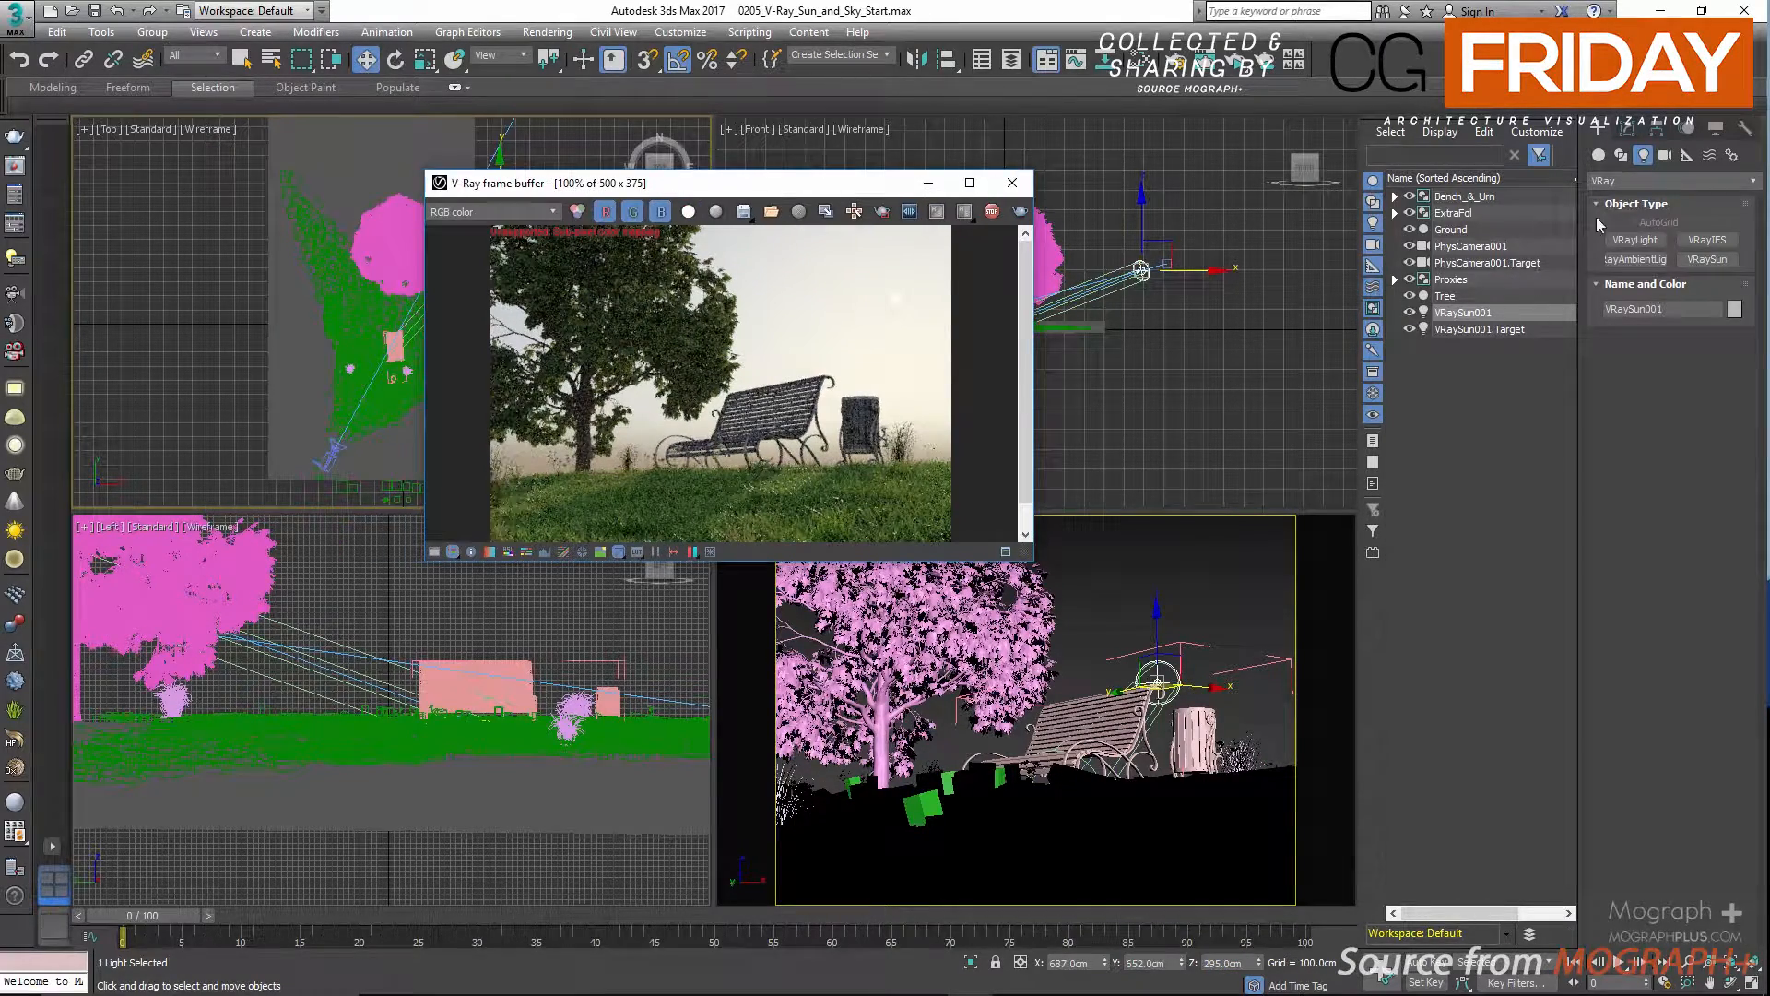
click(1639, 135)
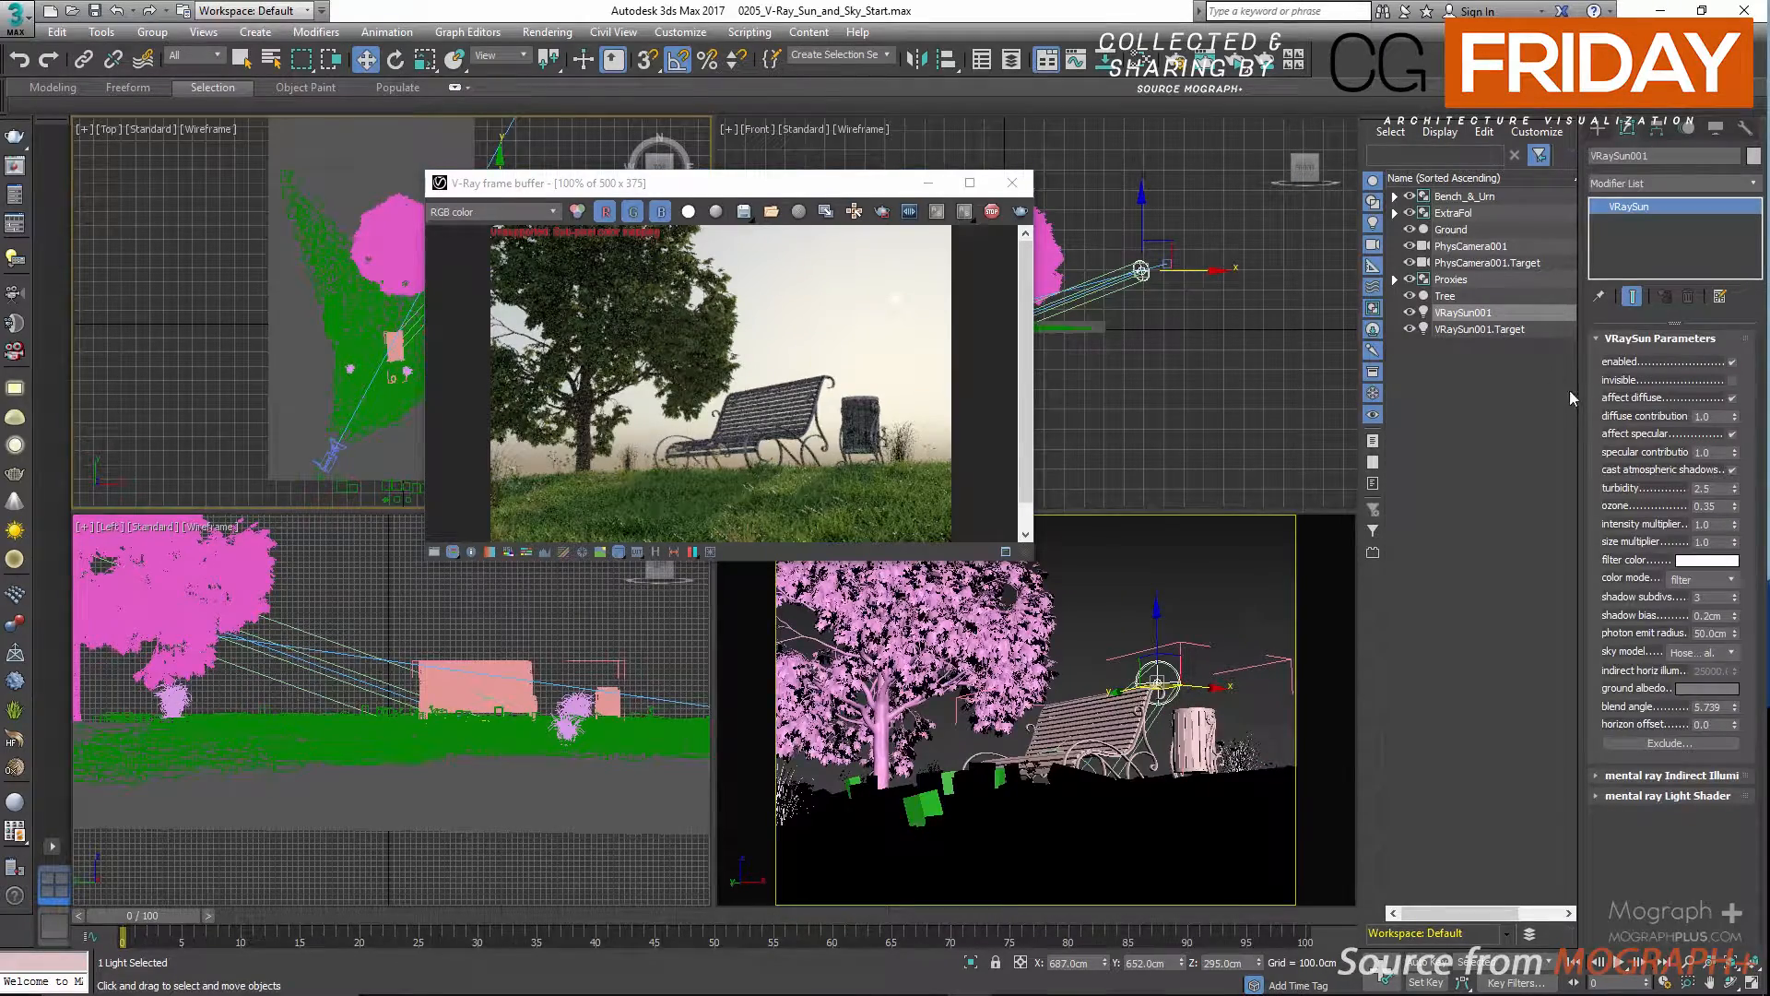
click(1732, 363)
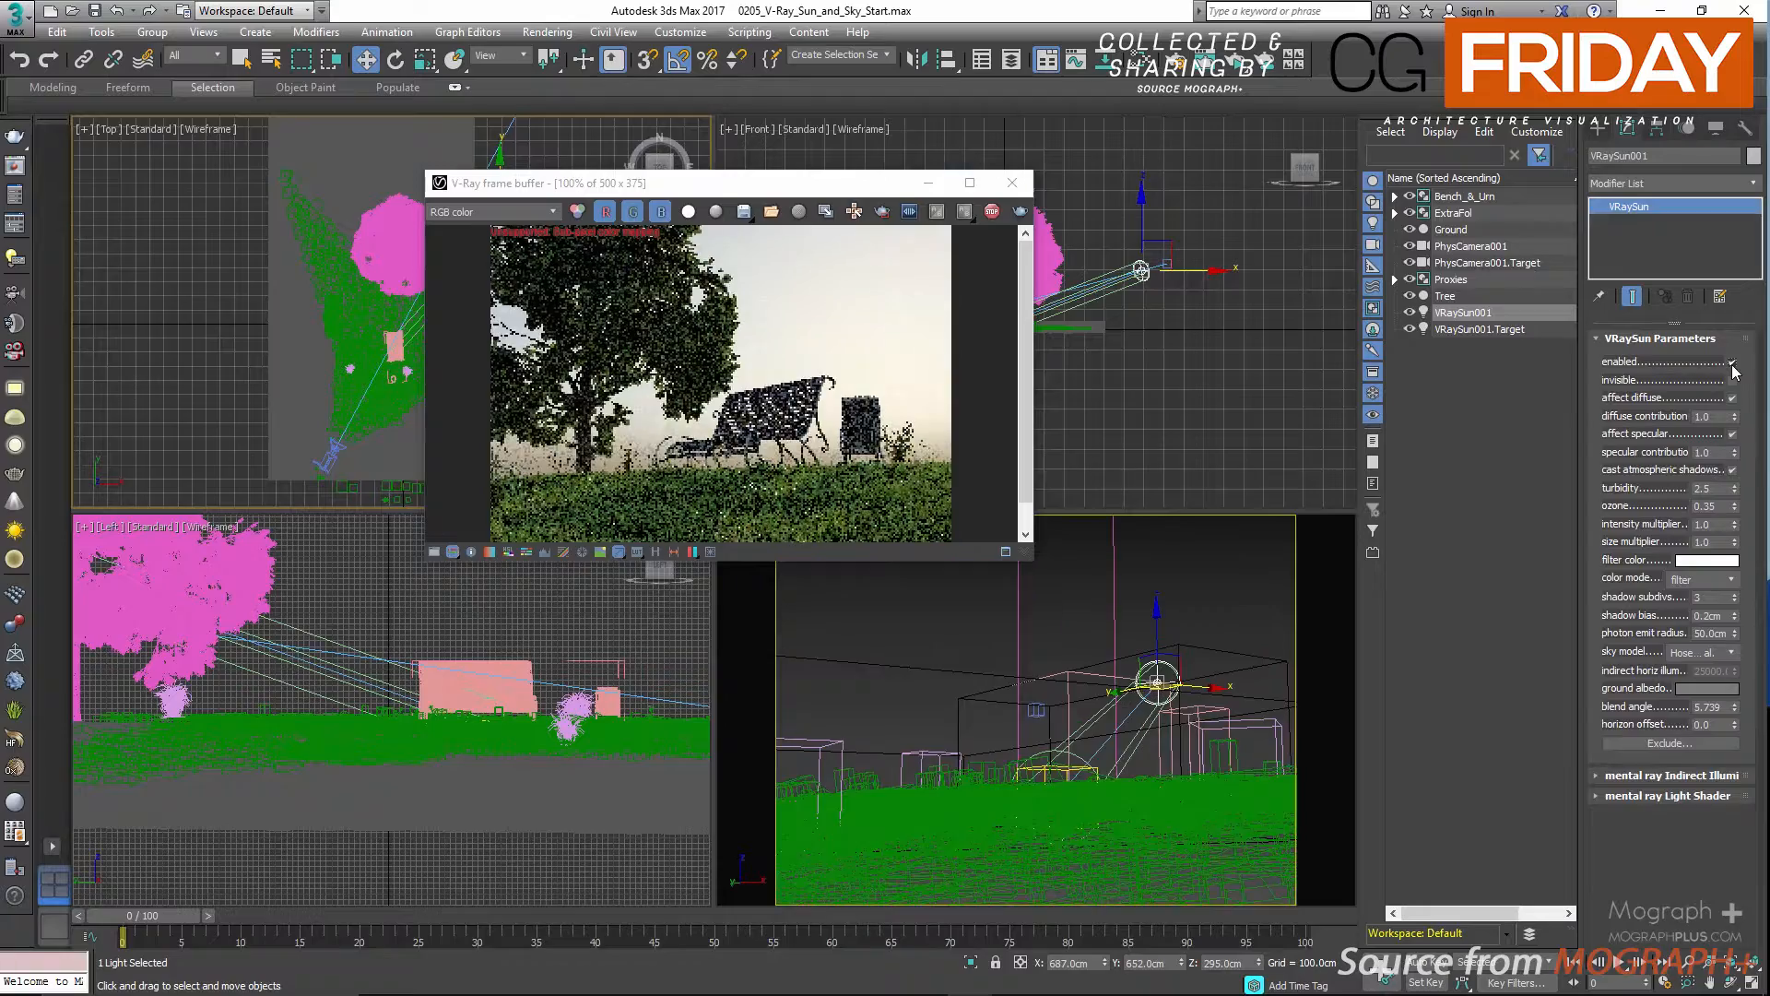
click(1732, 365)
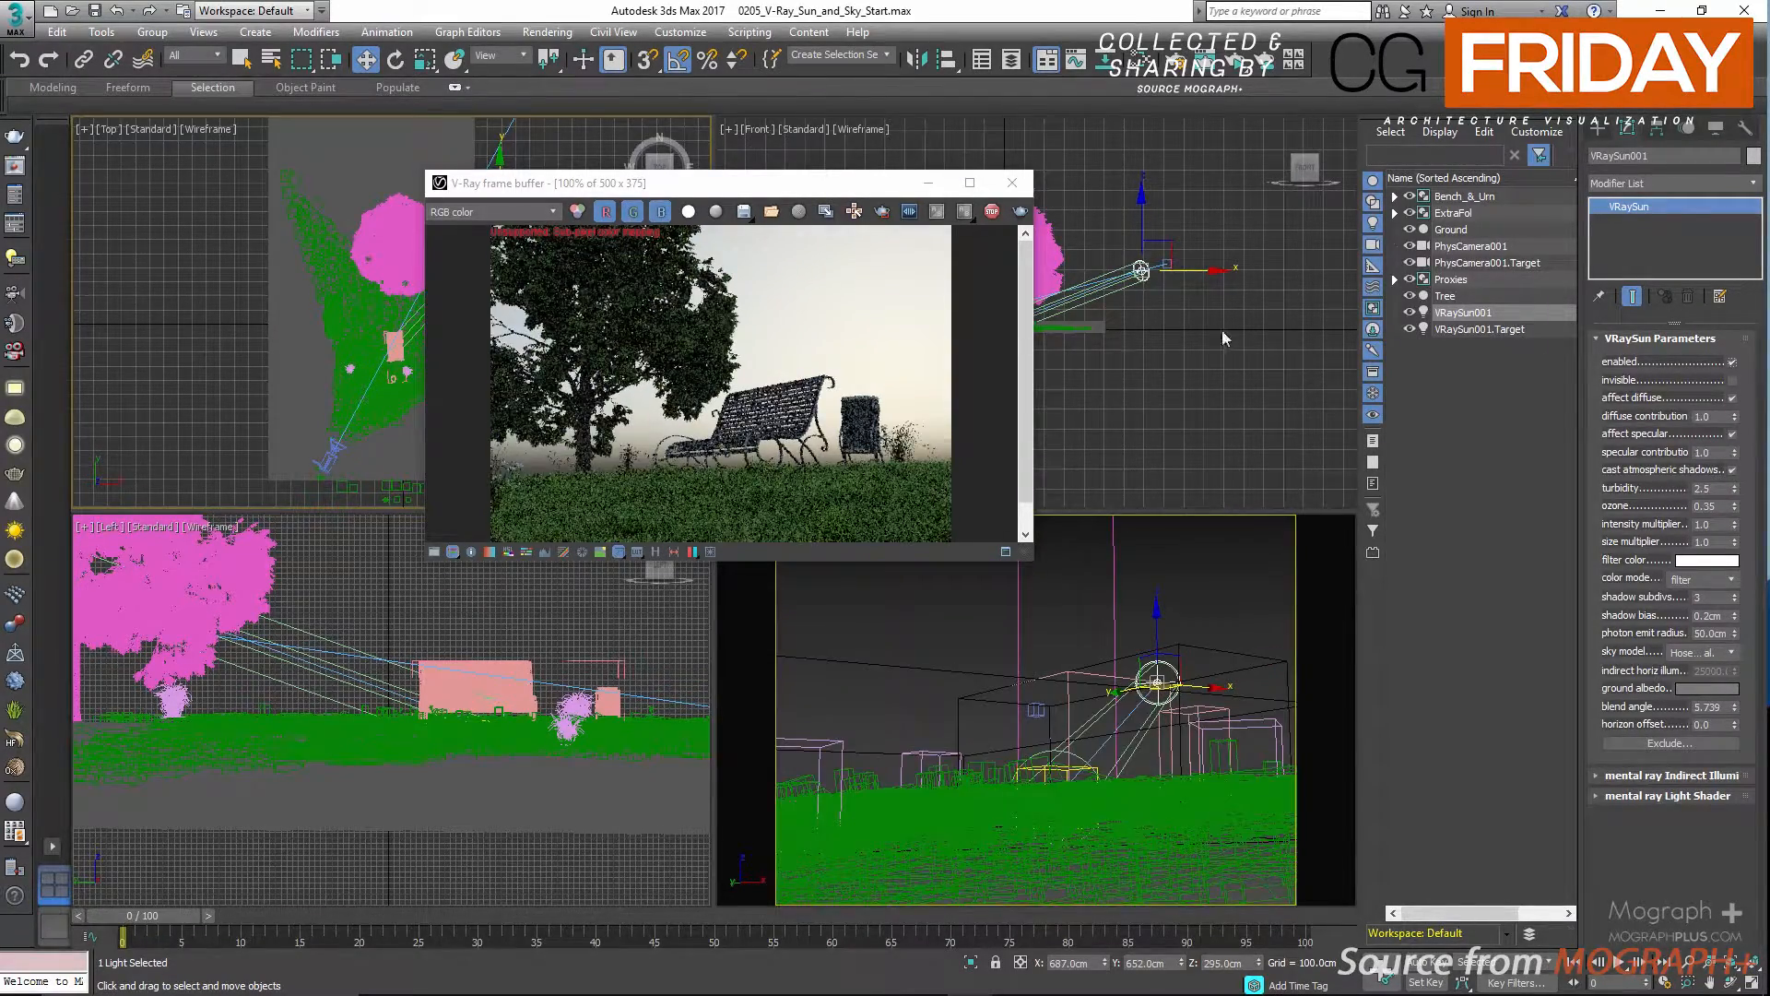
scroll(899, 314, up, 1)
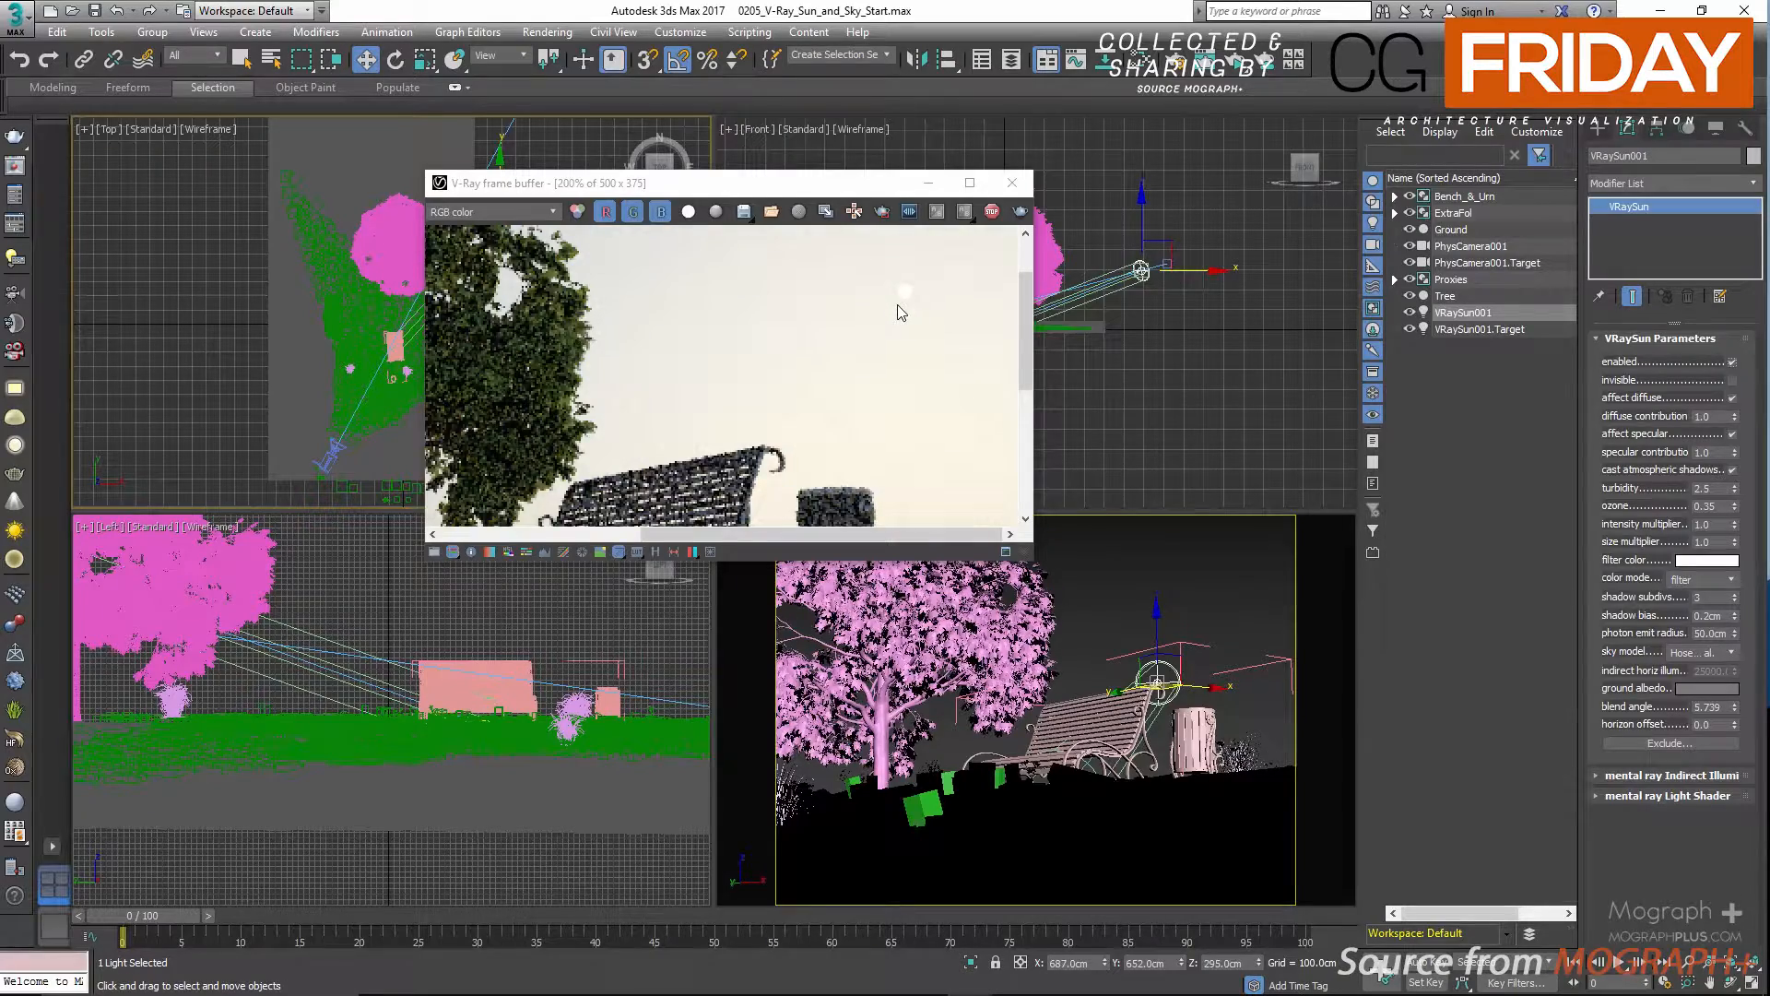
scroll(899, 313, down, 1)
click(1733, 363)
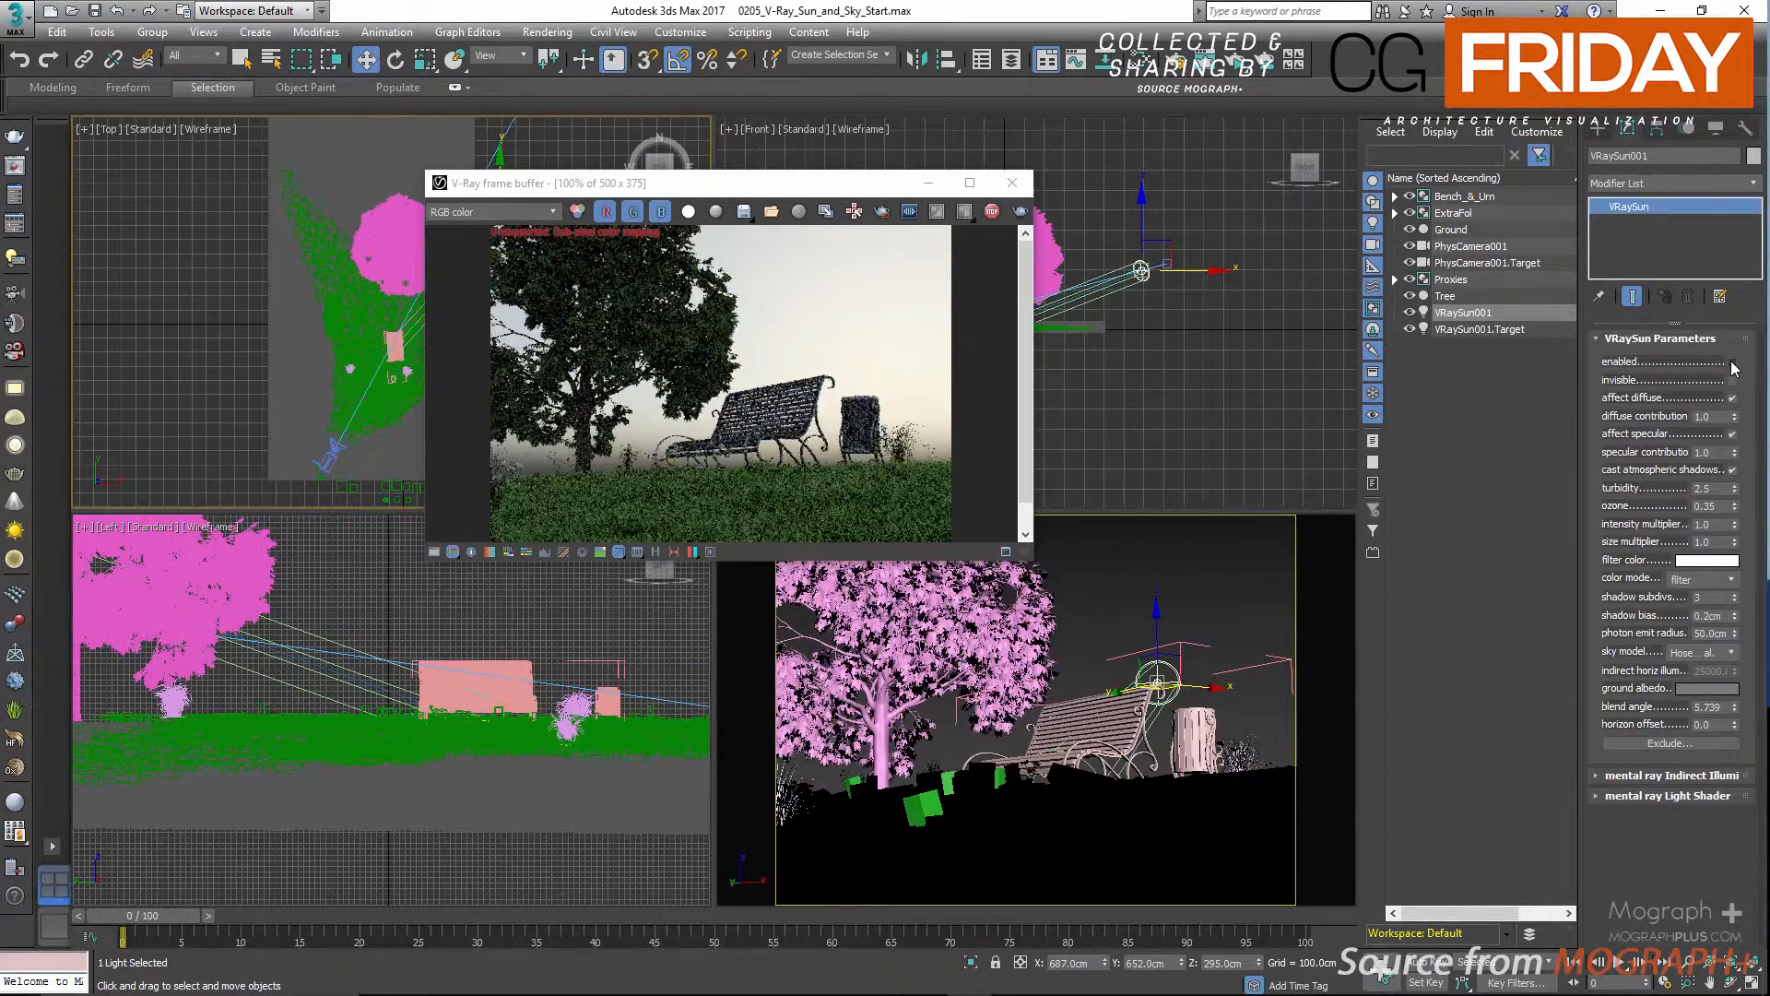
click(1732, 362)
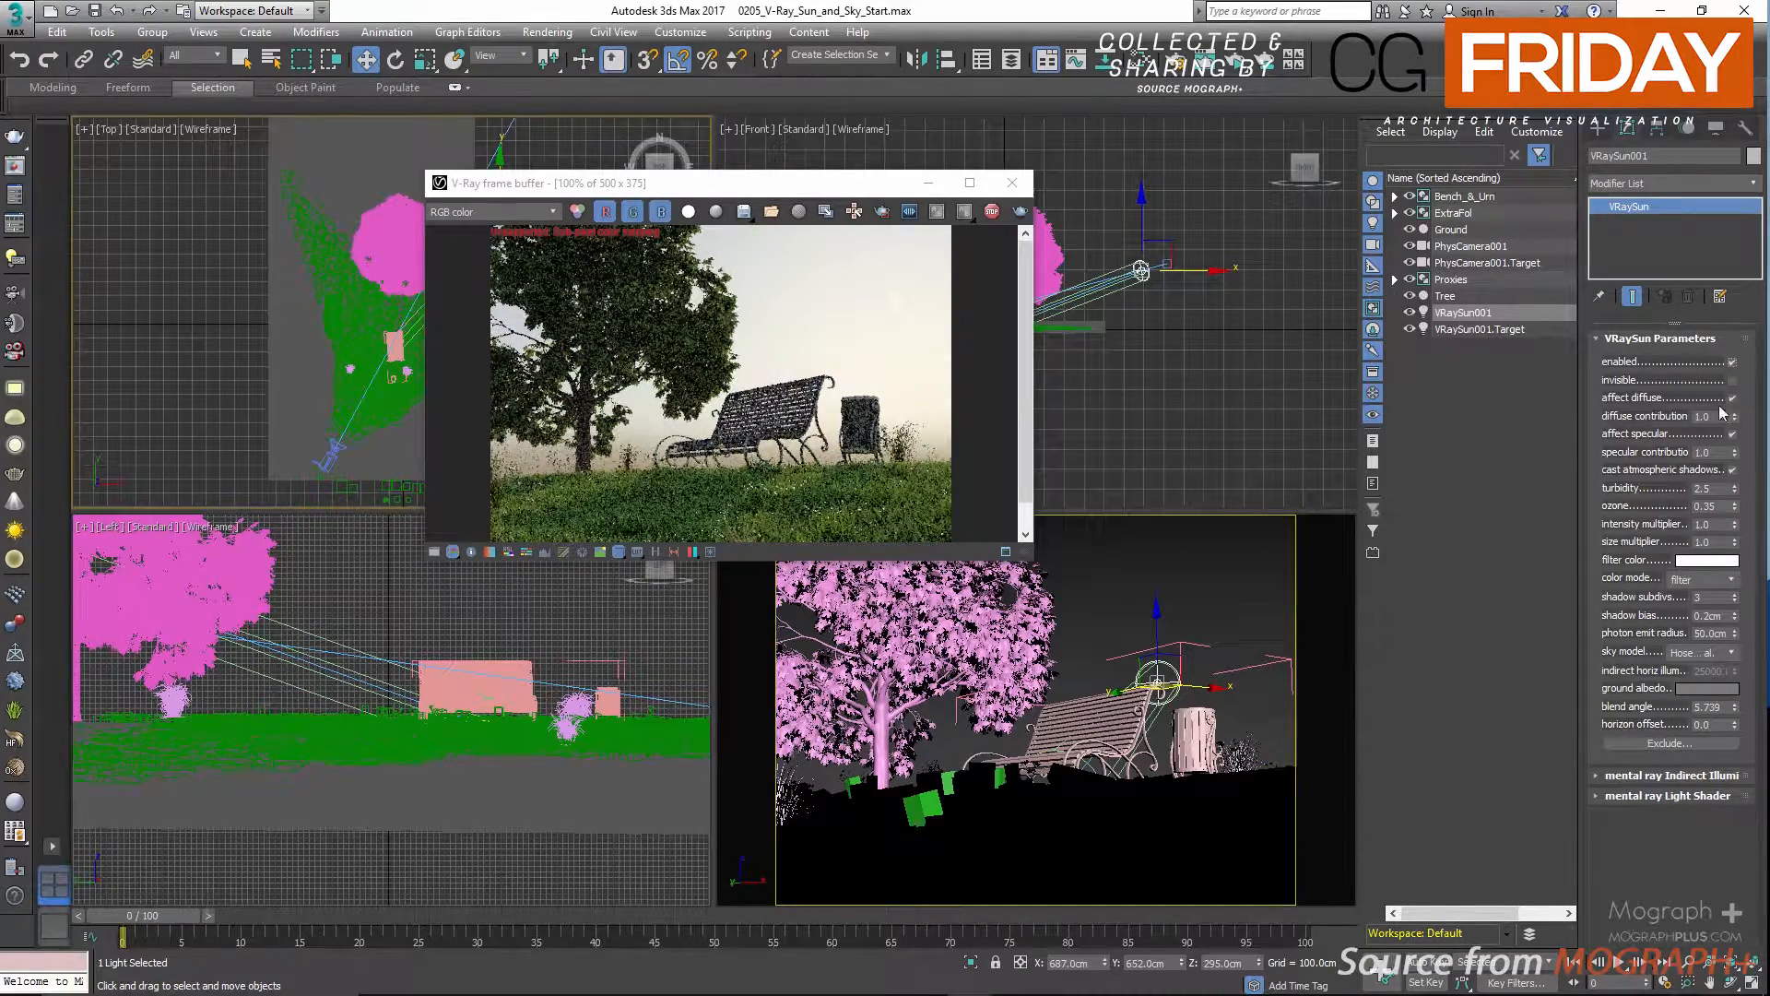
scroll(945, 345, up, 1)
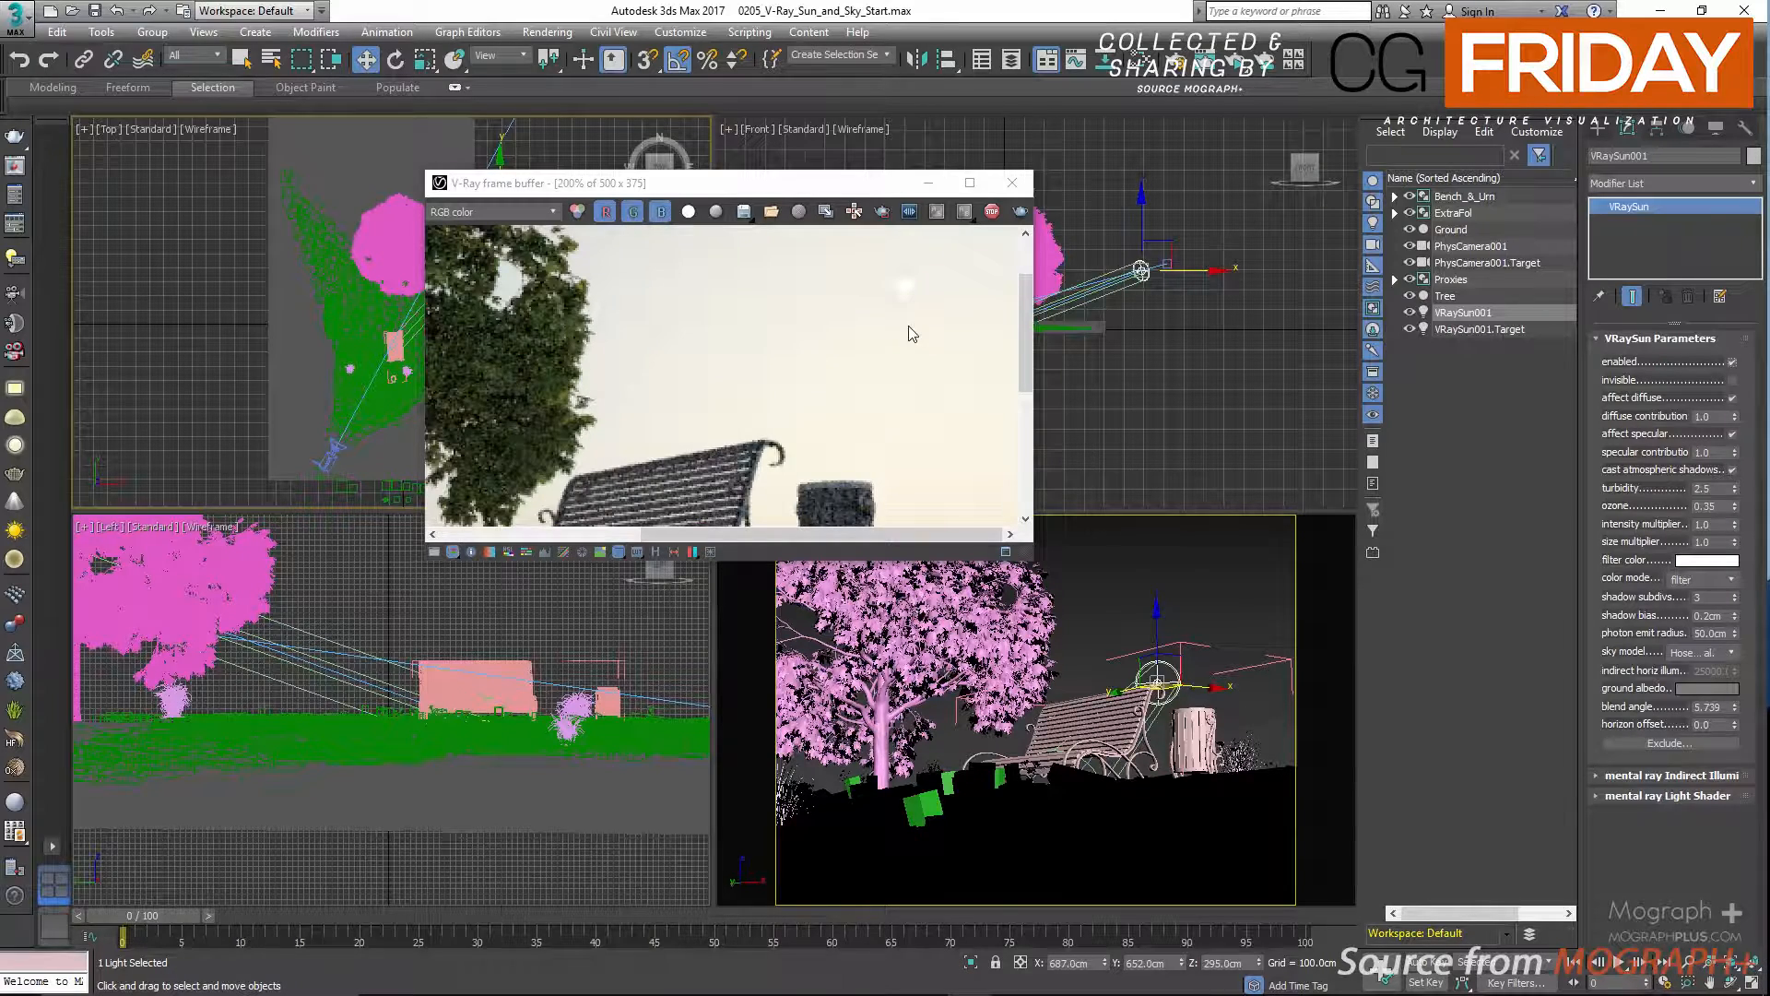
scroll(913, 330, down, 1)
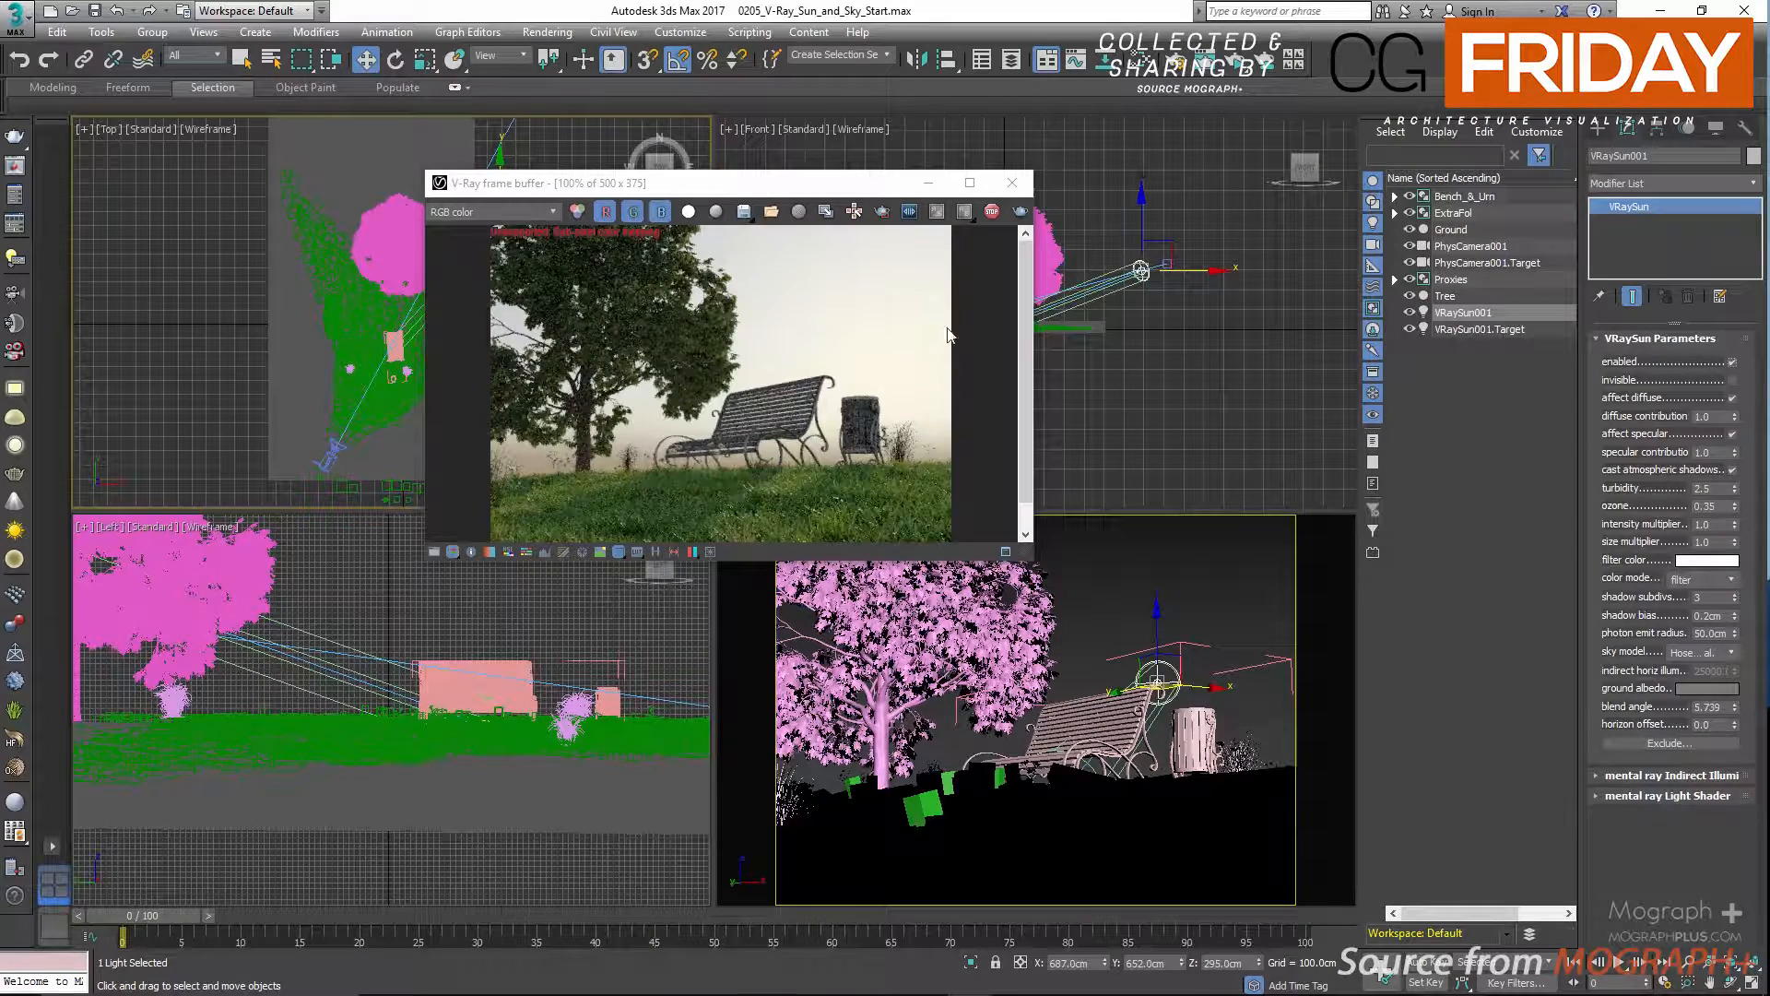
Toggle the sun's invisible and affect diffuse options and restore both, then inspect the bench area in the render preview.
click(1732, 381)
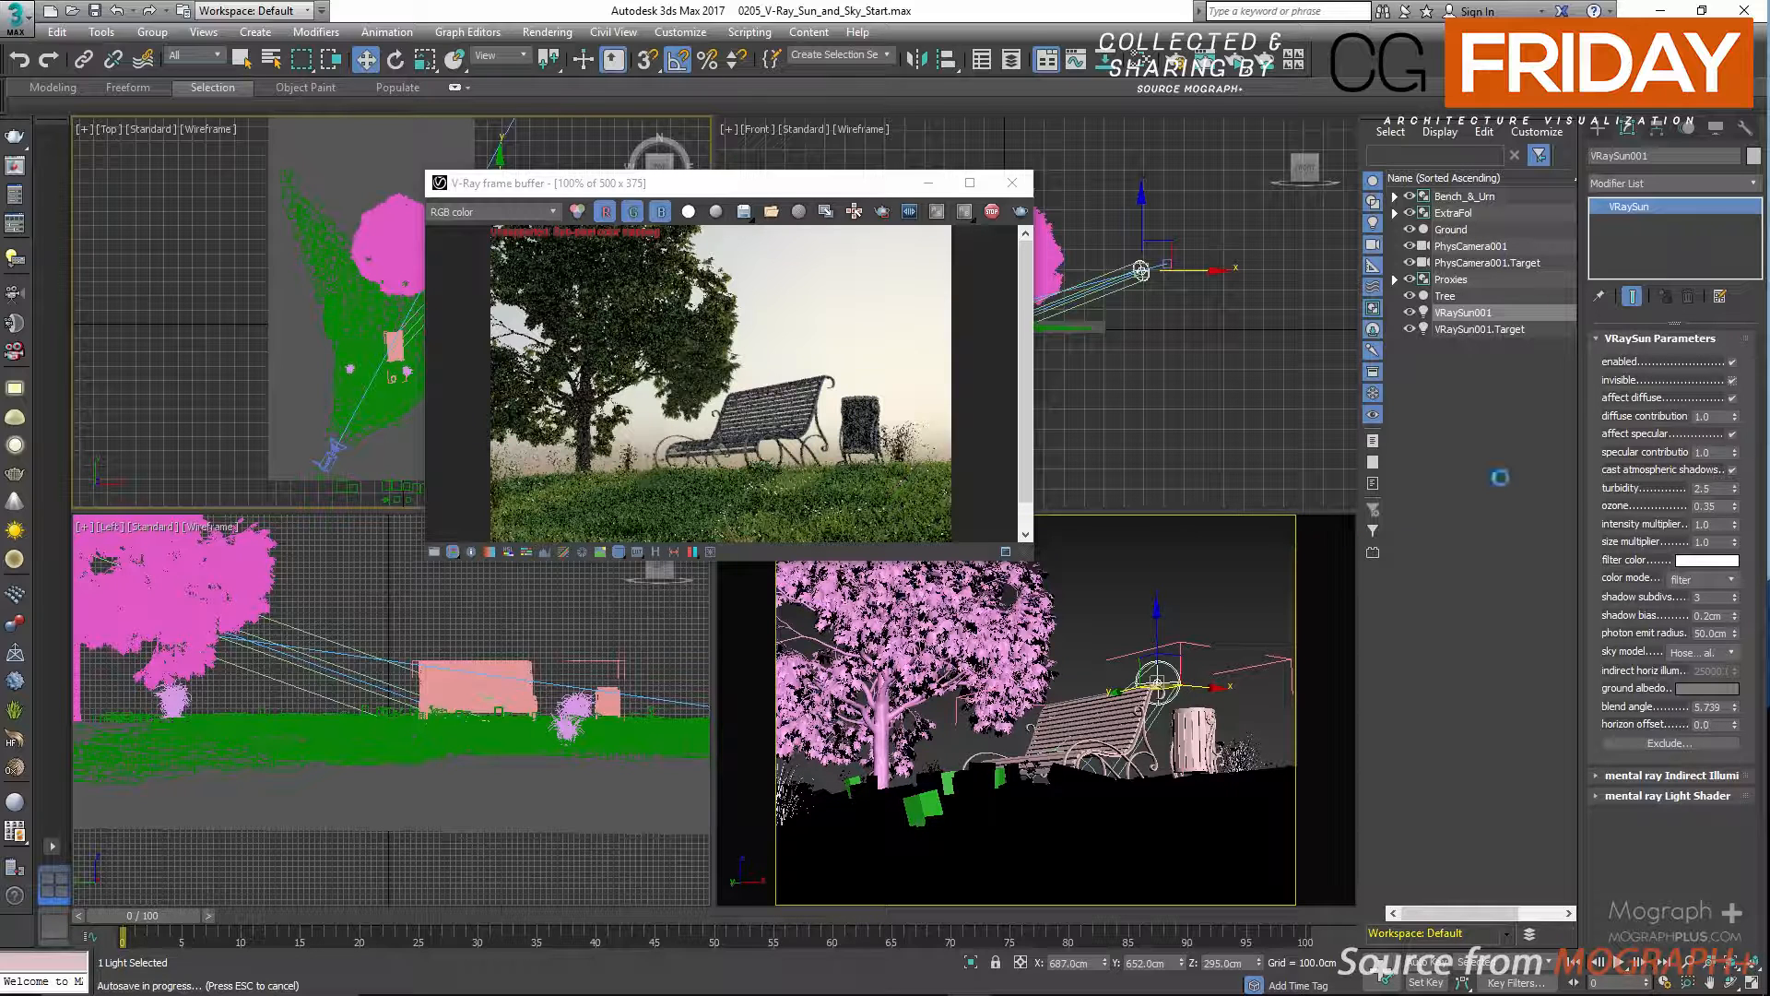
click(1733, 381)
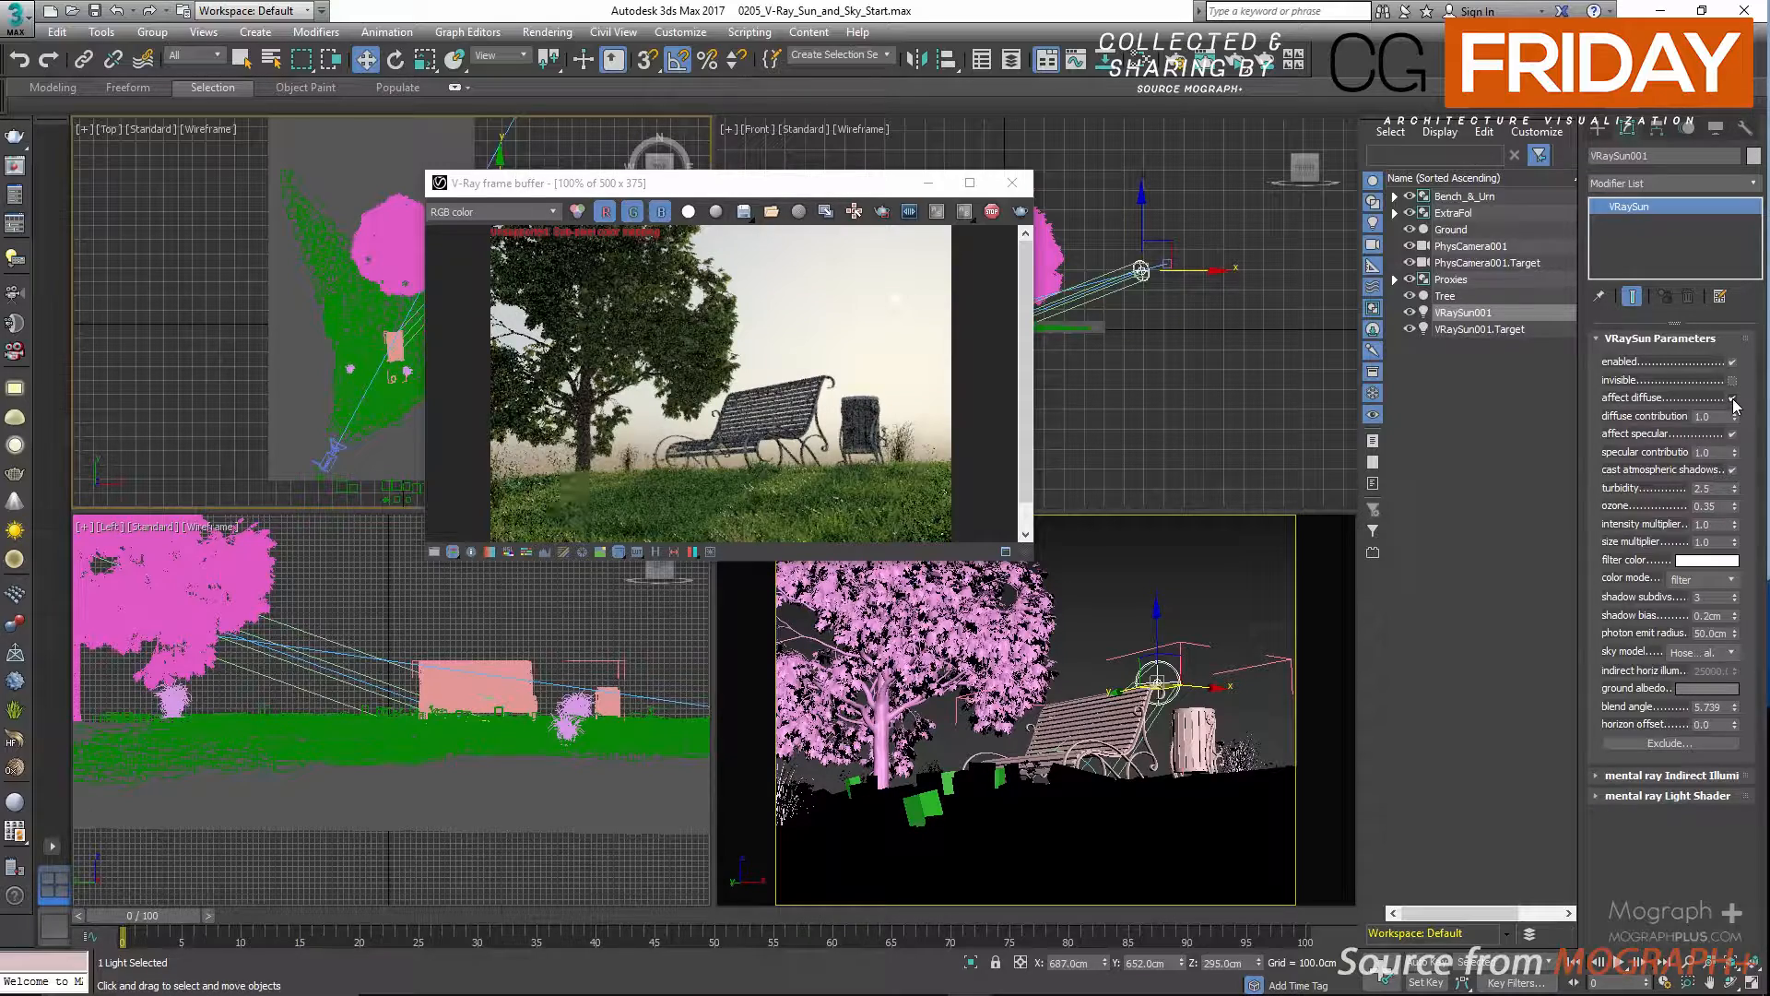
click(1734, 400)
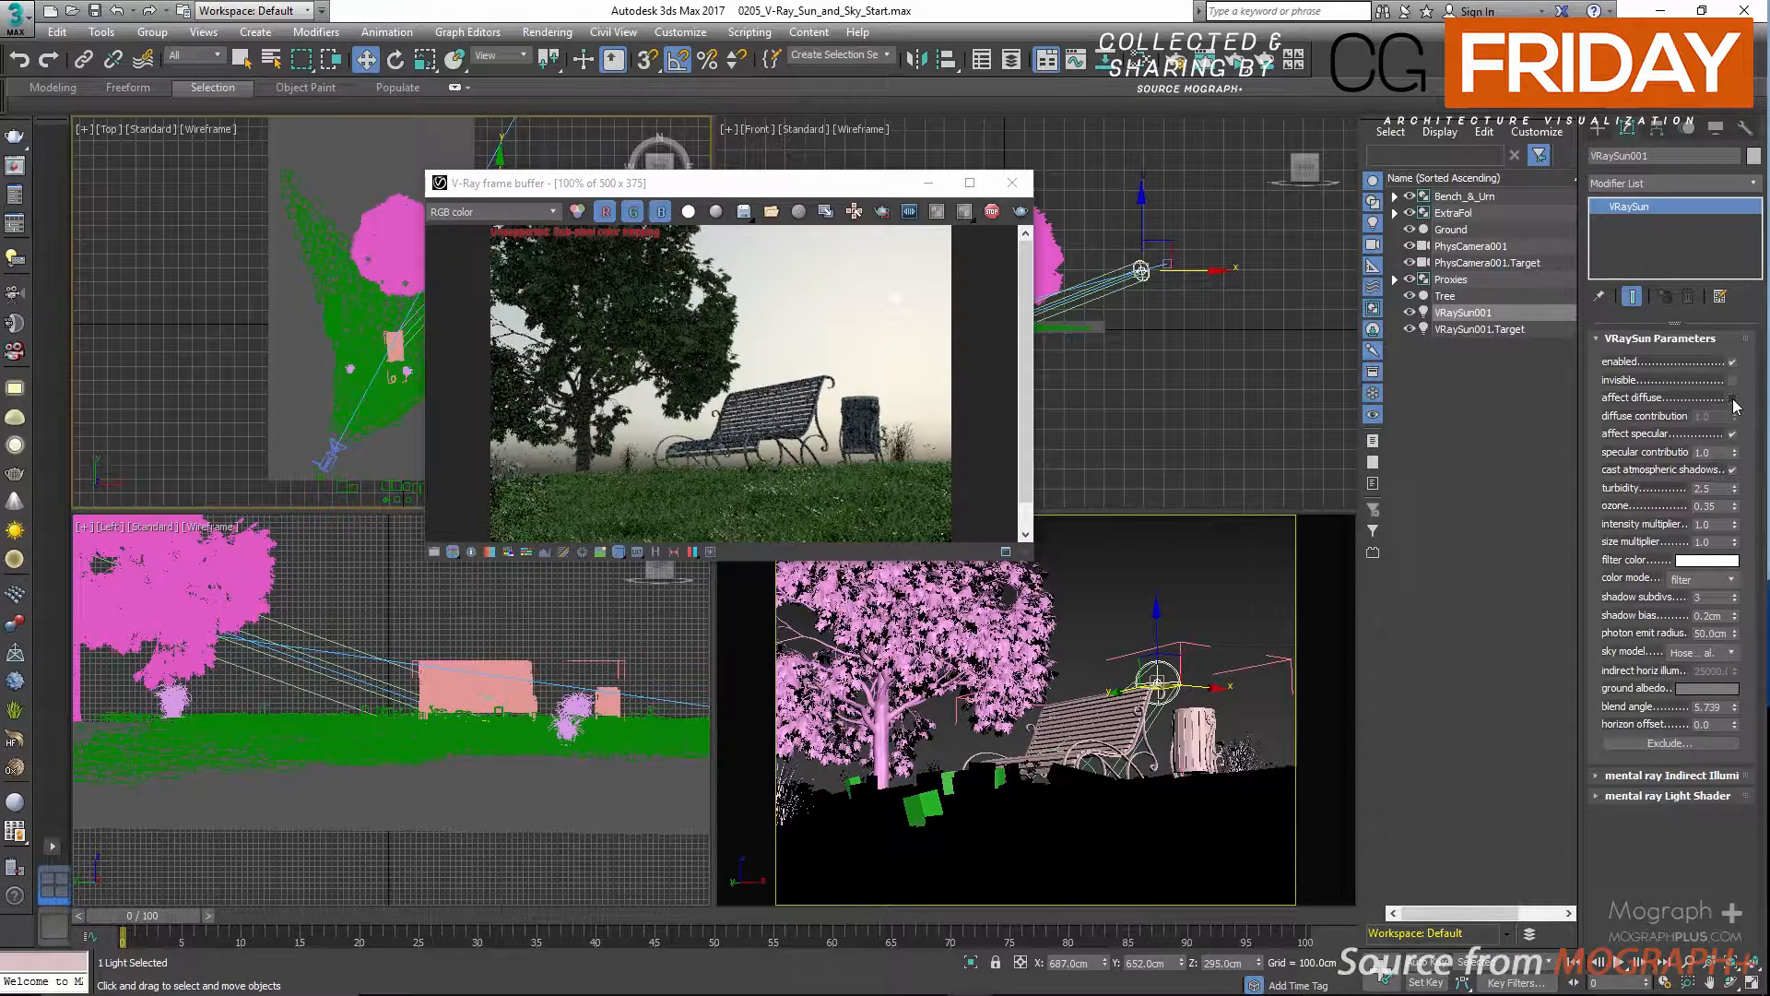
click(1733, 398)
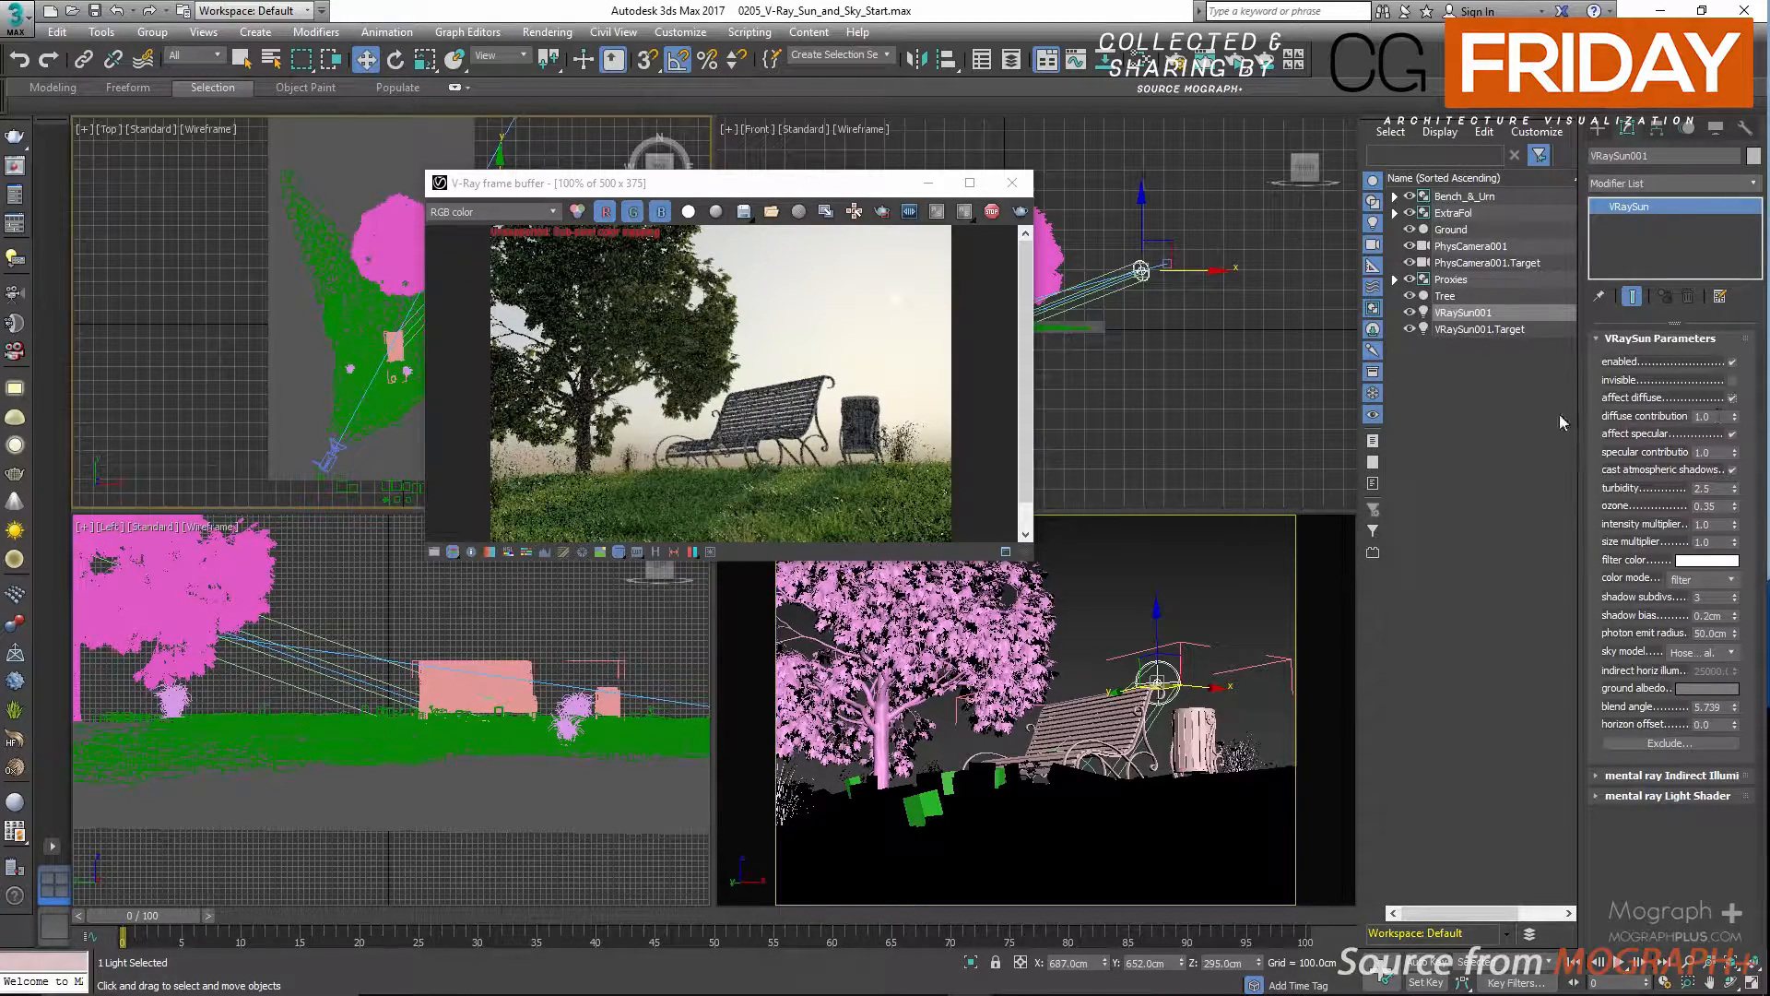
scroll(815, 501, up, 1)
middle_drag(815, 501, 811, 387)
scroll(811, 387, down, 1)
Test the sun's specular contribution at 0 and 0.5, restoring it to 1.0.
double_click(1704, 452)
text(0)
key(Return)
double_click(1715, 453)
text(1)
key(Return)
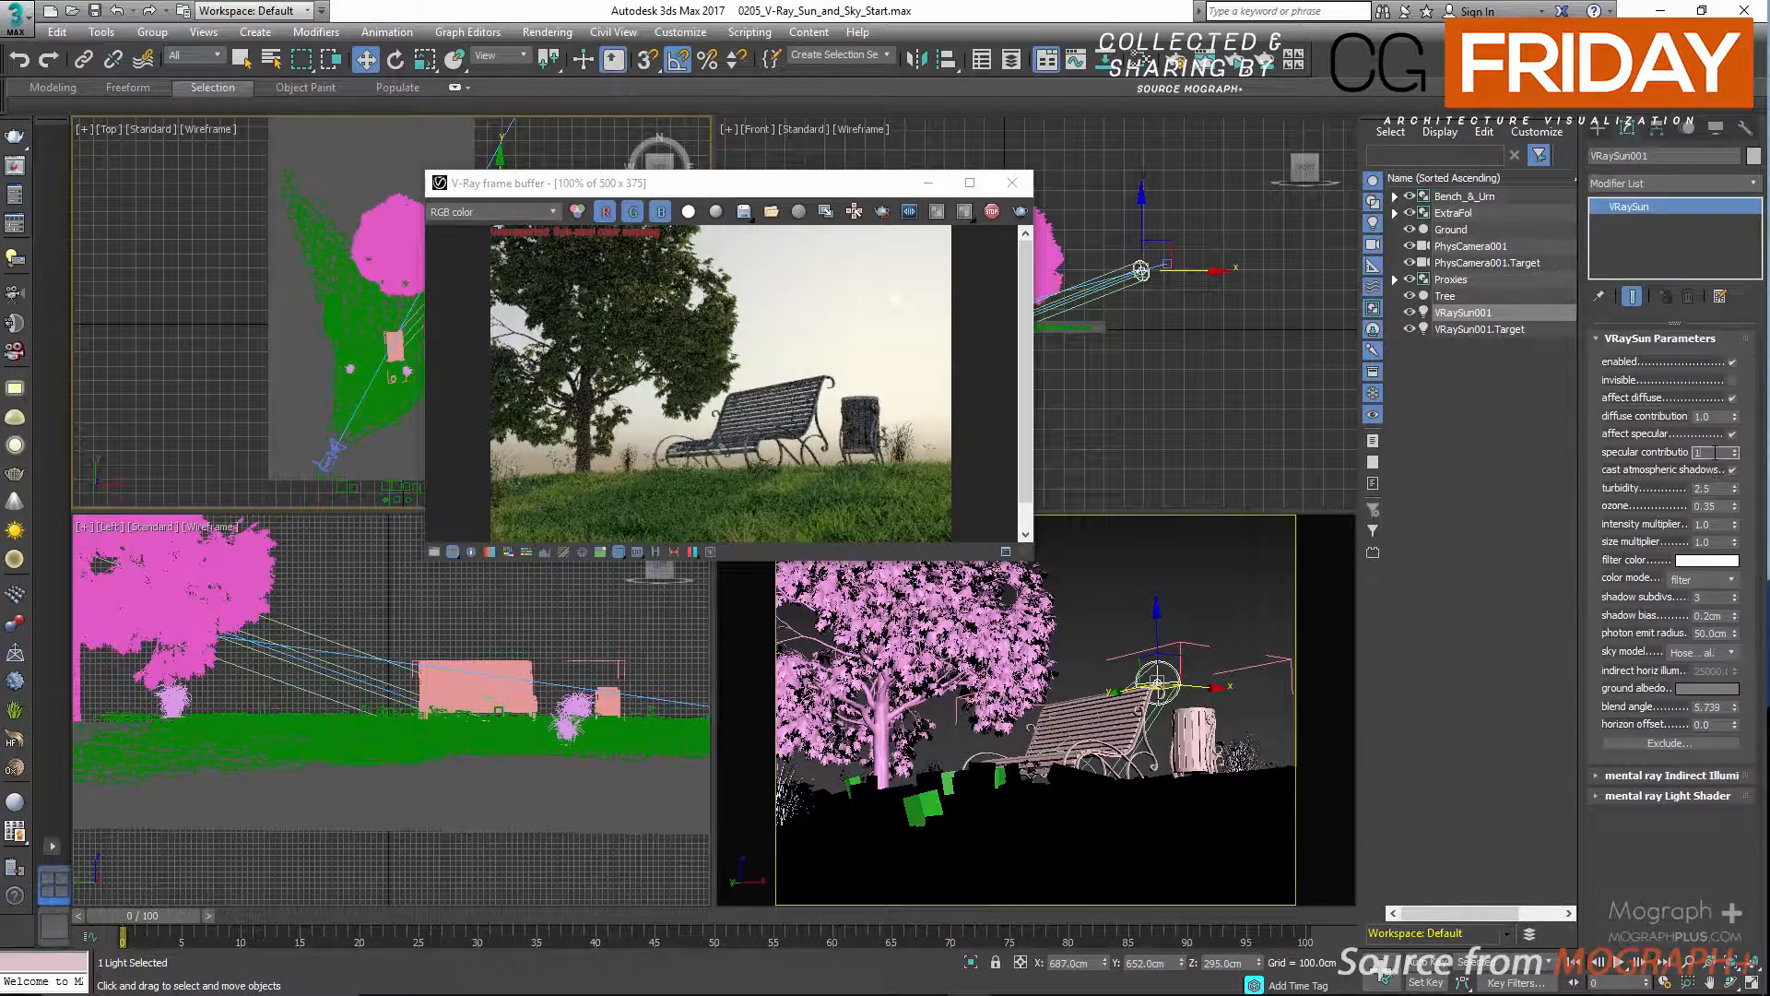
text(0.5)
key(Return)
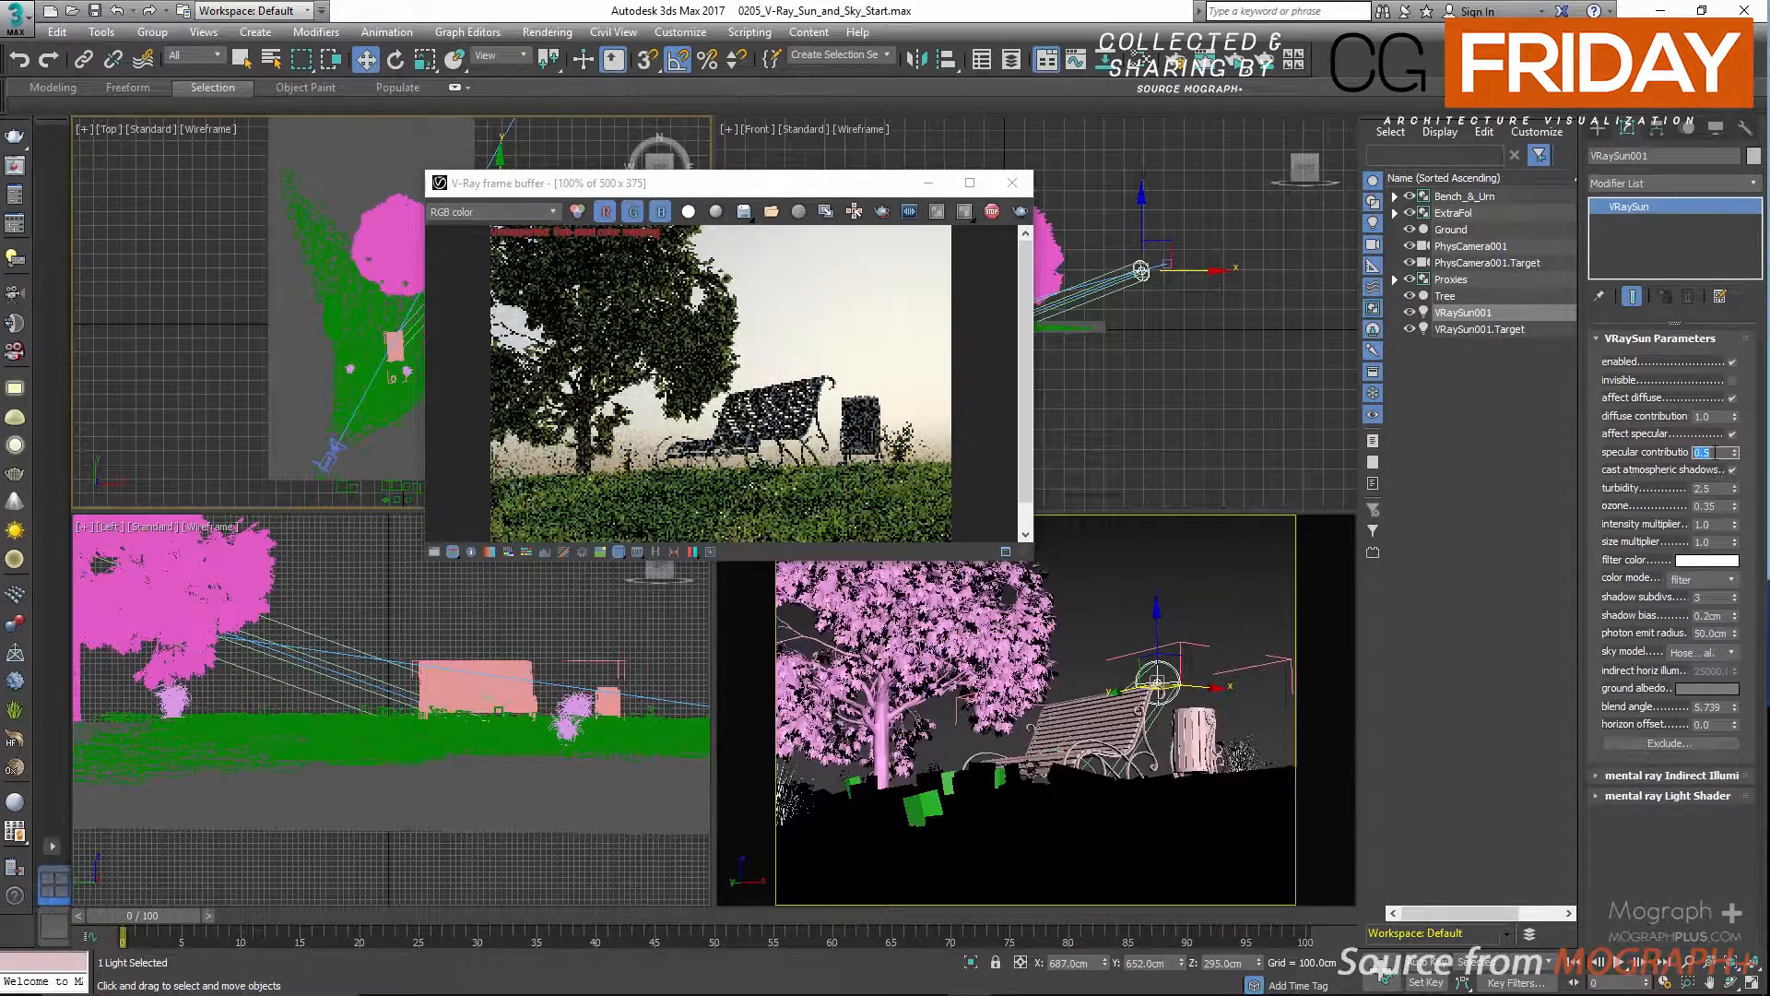
text(1)
key(Return)
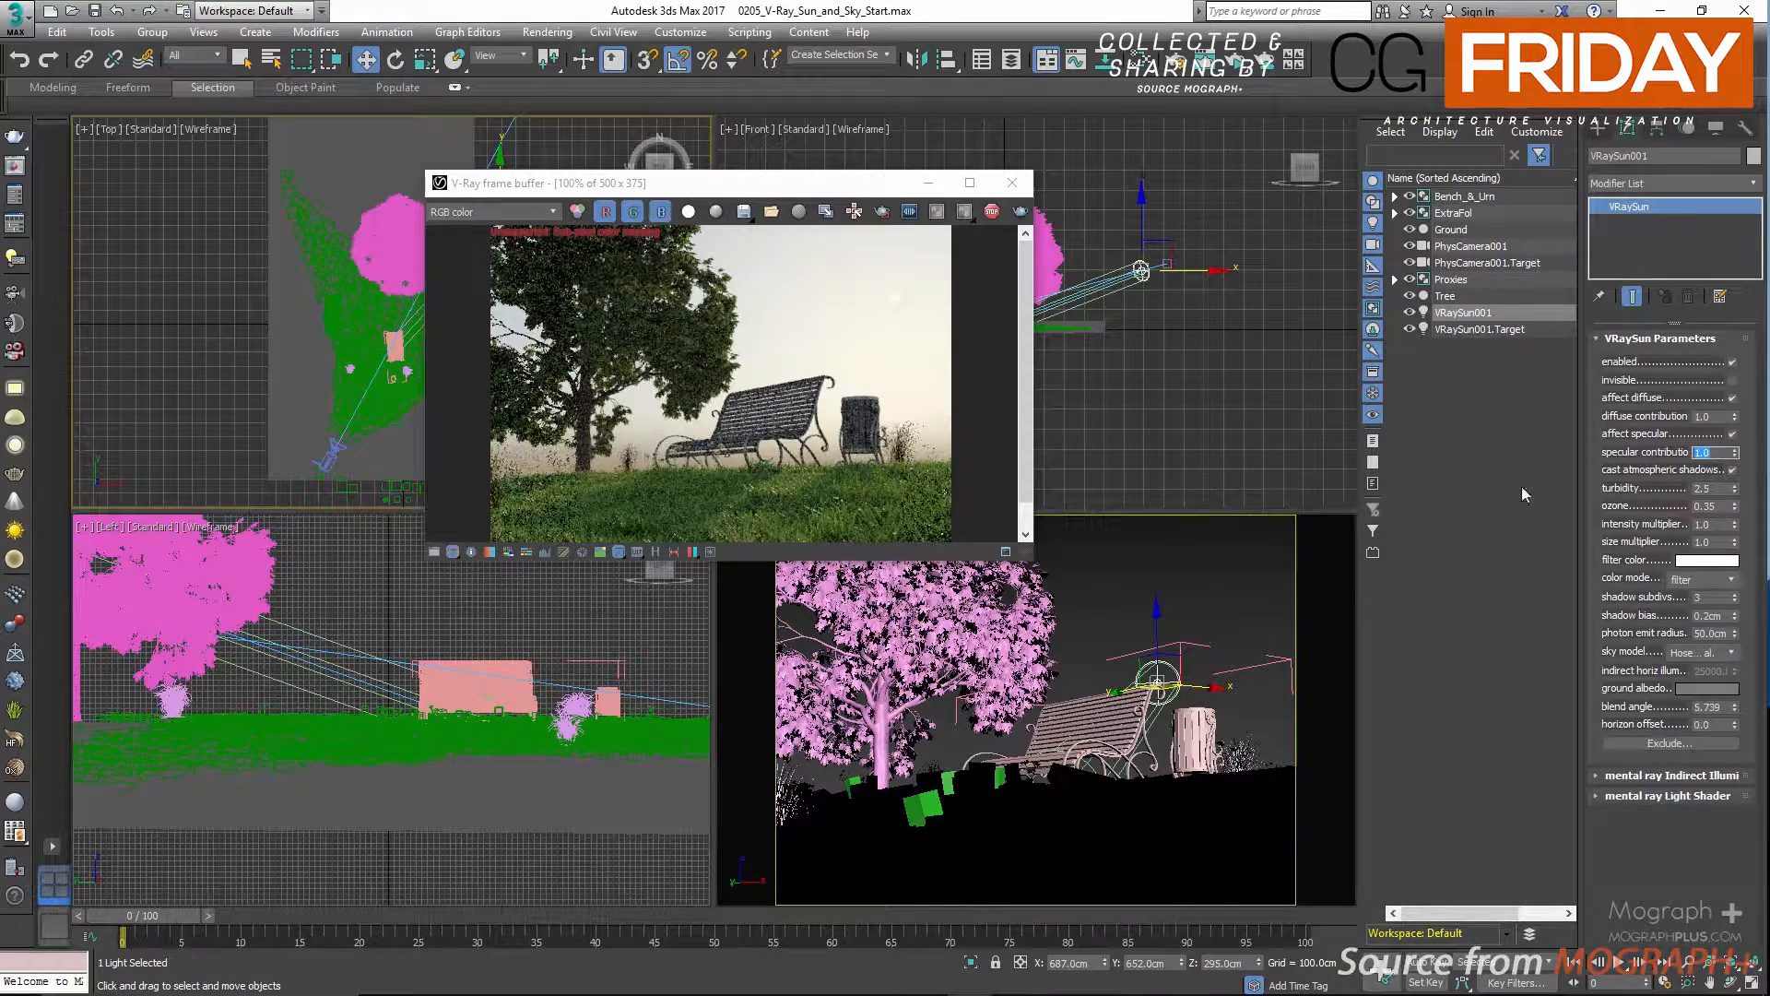
Test the sun's diffuse contribution at 0 and restore it to 1.0.
double_click(1714, 416)
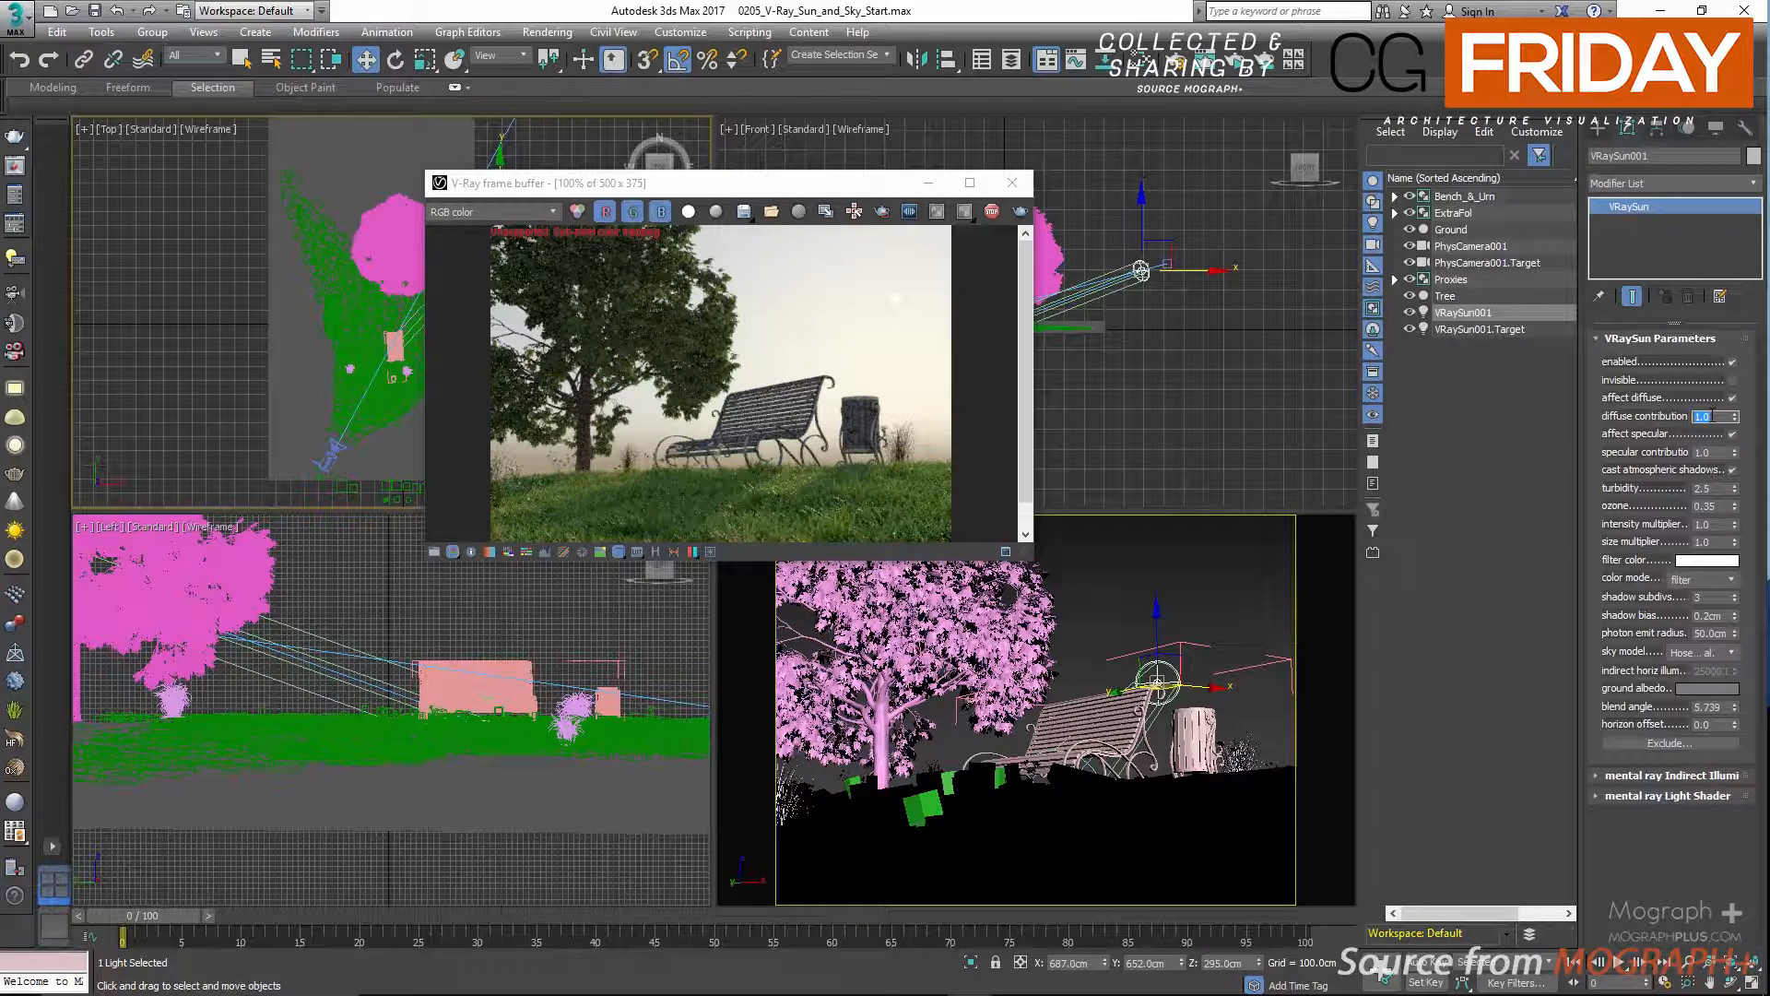
text(0)
key(Return)
text(1)
key(Return)
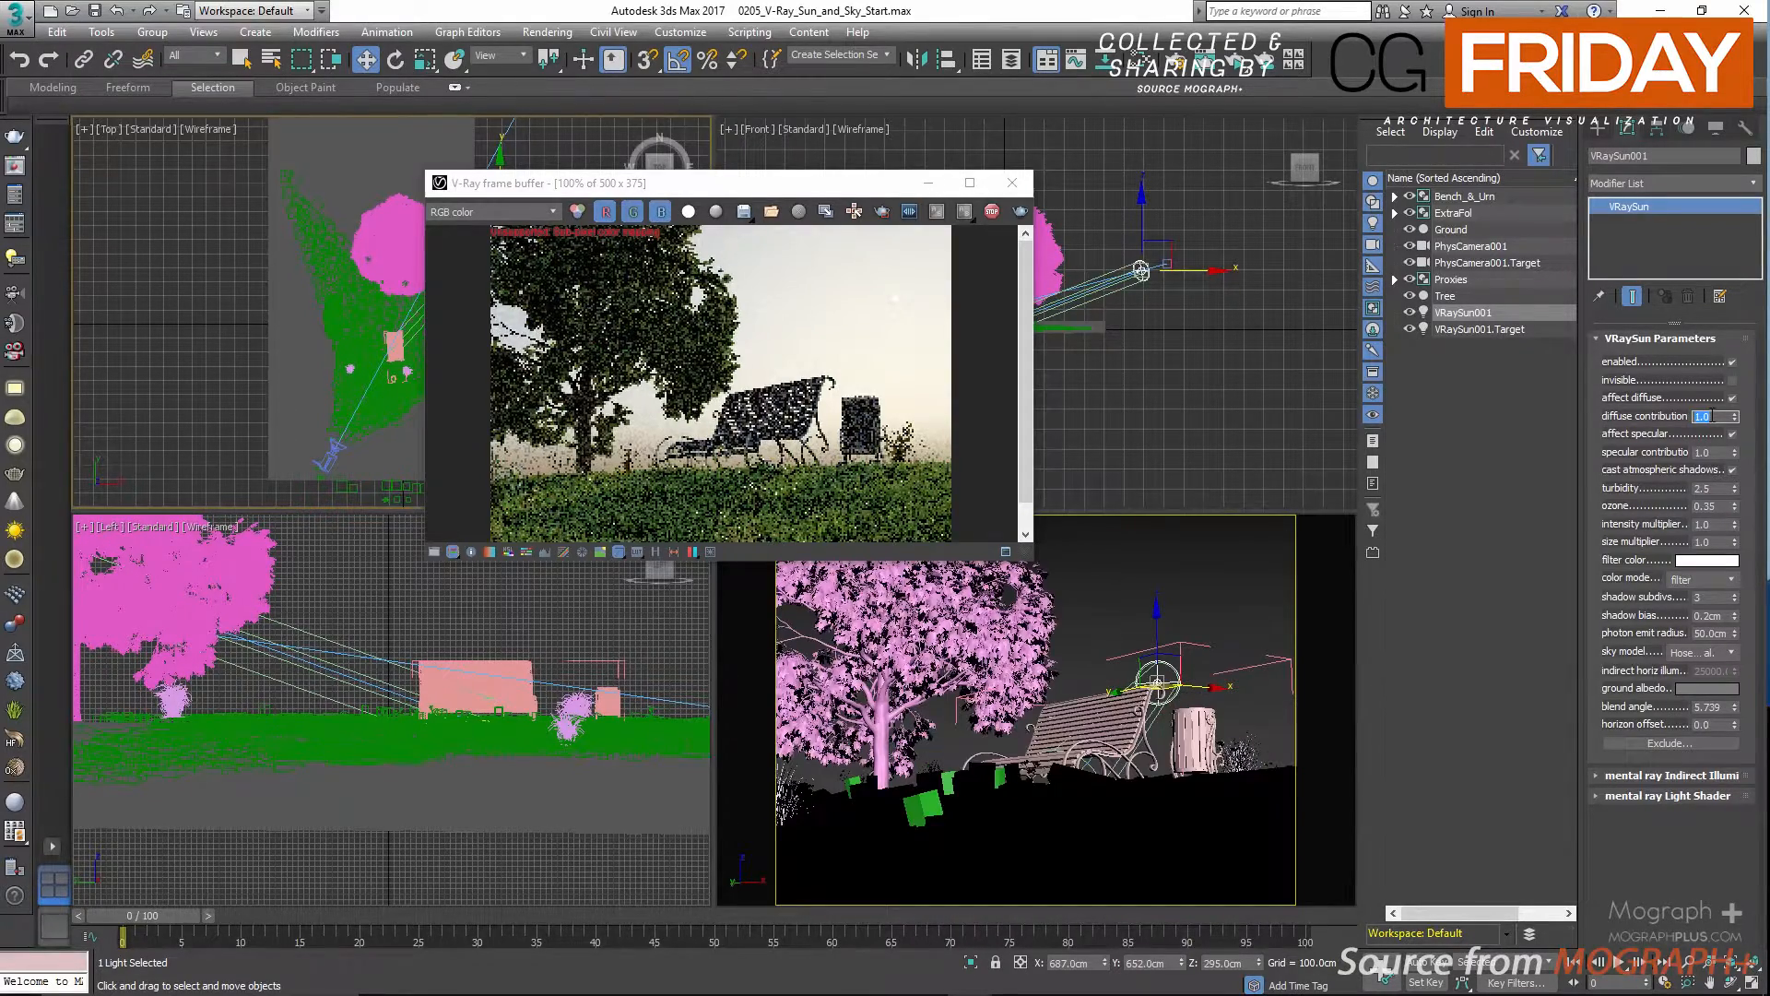
Disable and re-enable the sun's affect specular option, comparing the highlights on the grass close up.
click(1731, 434)
scroll(830, 517, up, 1)
middle_drag(830, 517, 774, 418)
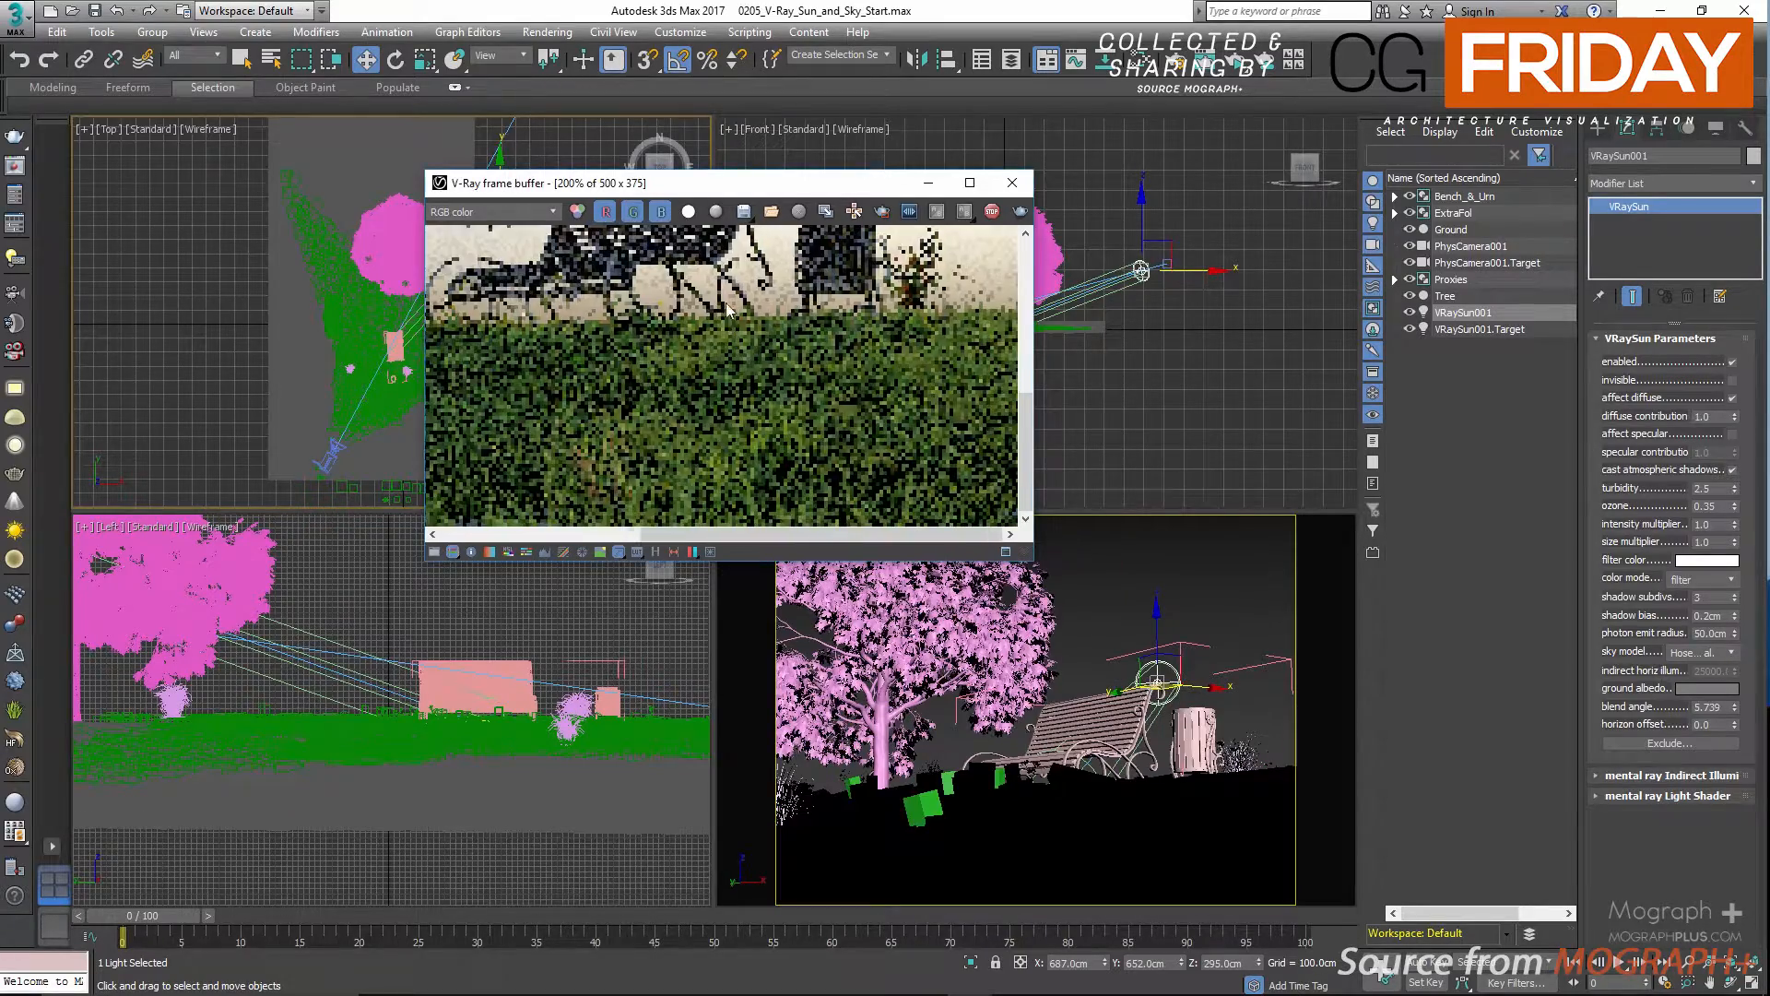
click(1731, 433)
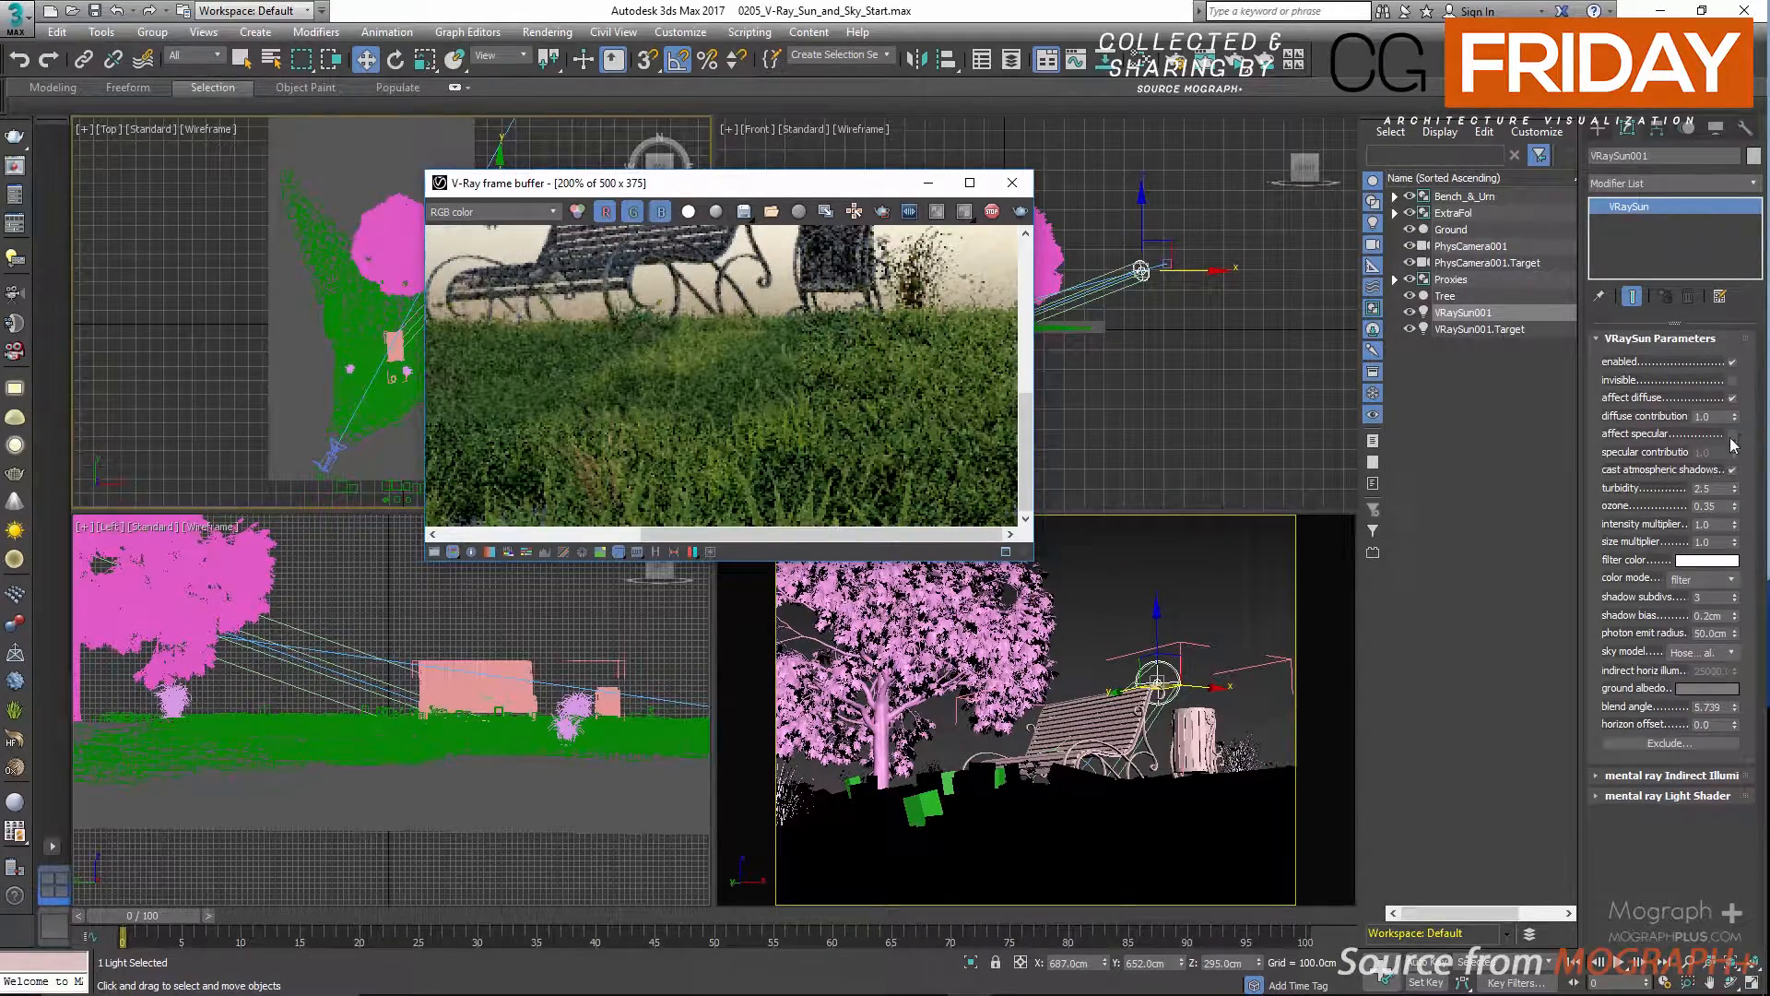
click(1732, 434)
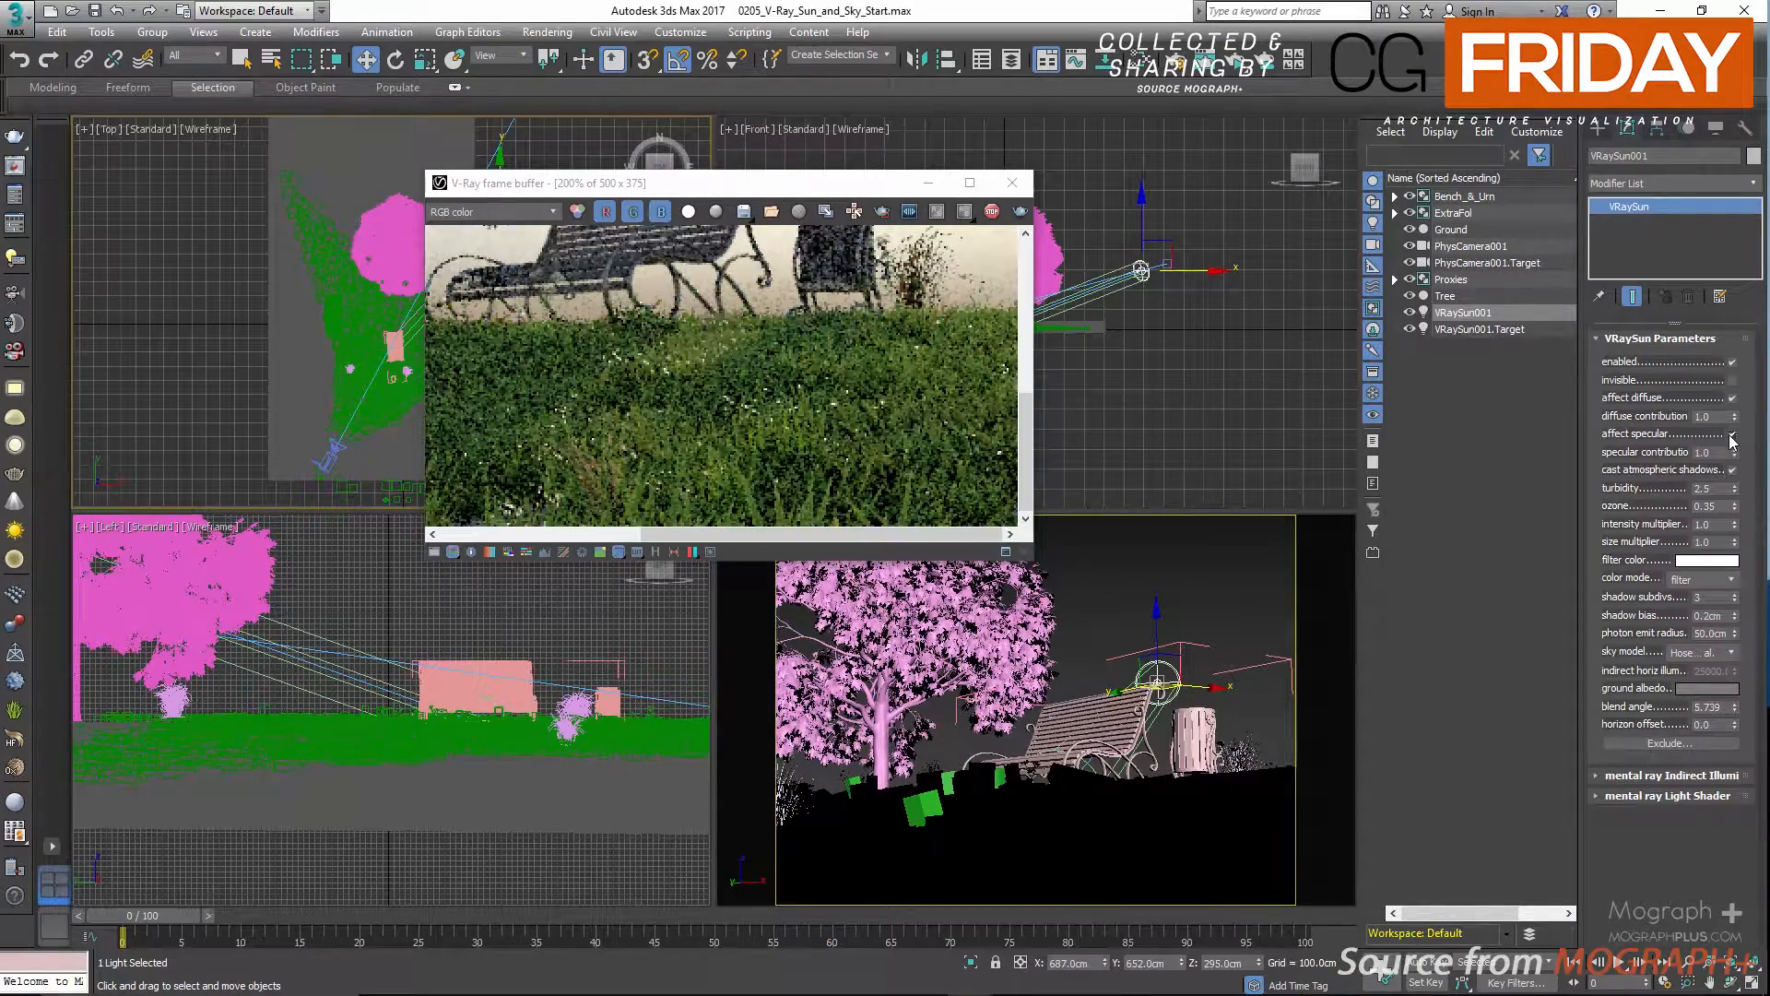
scroll(750, 423, down, 1)
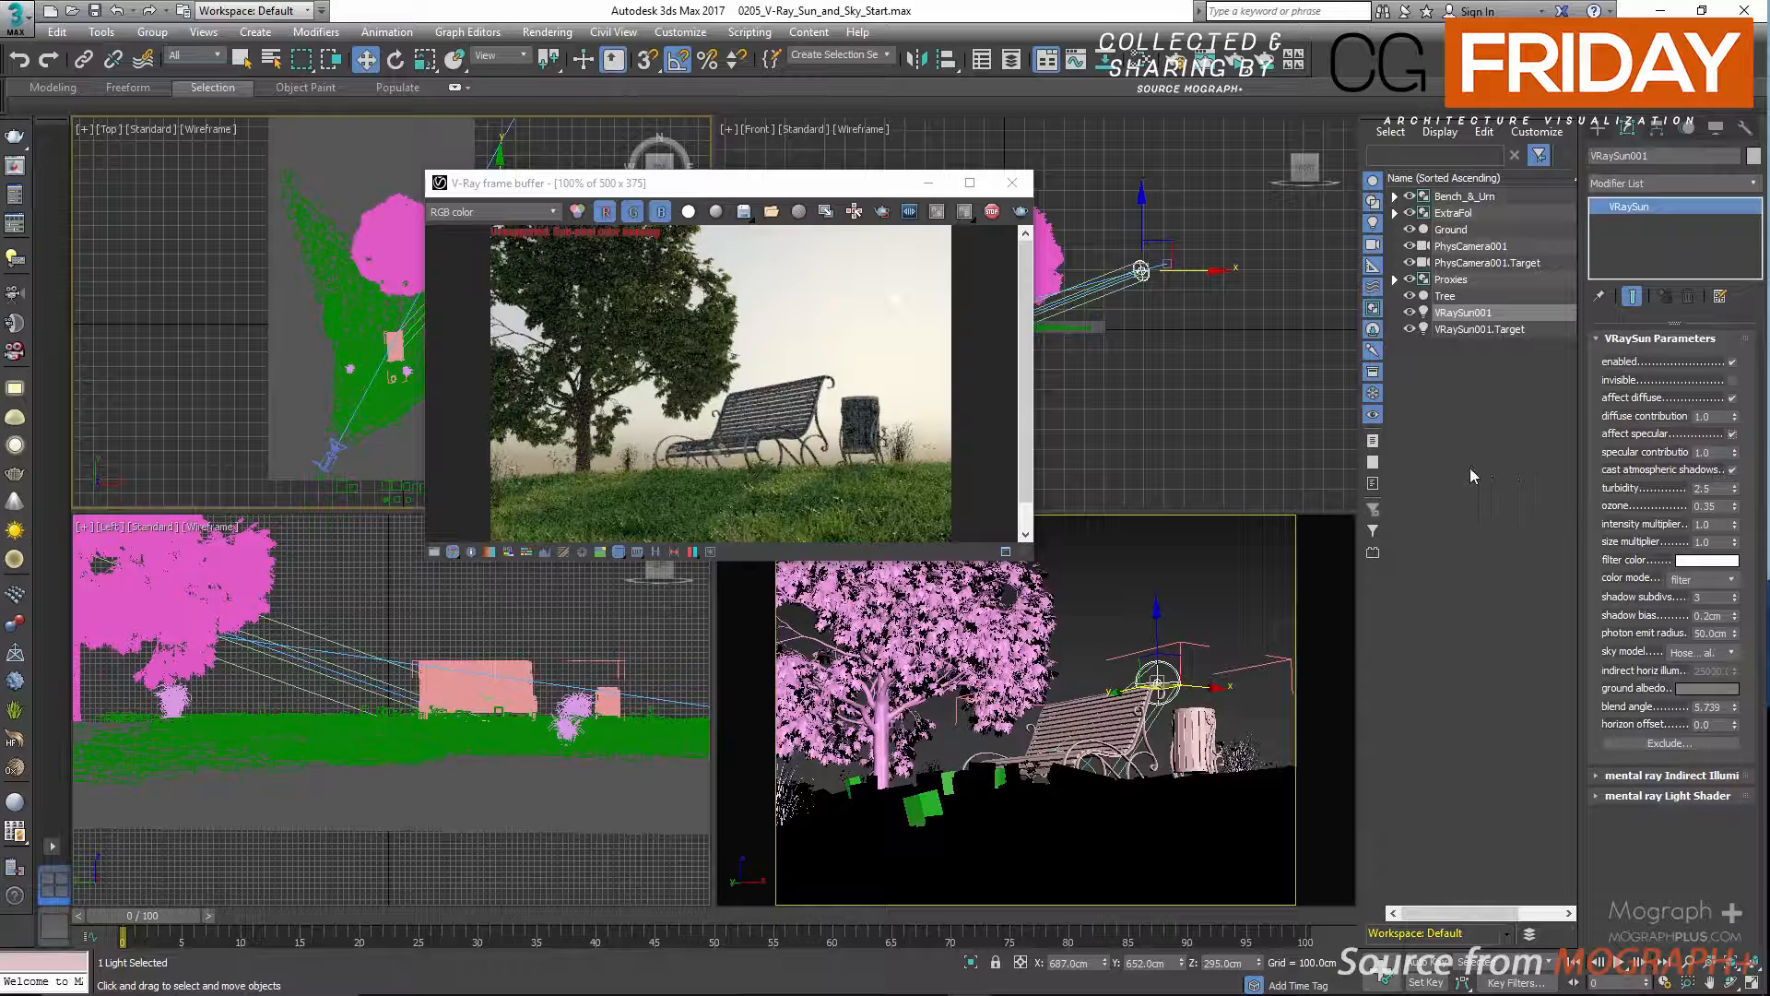
Stop the interactive render and set the sun's X position to 1153 cm.
click(991, 211)
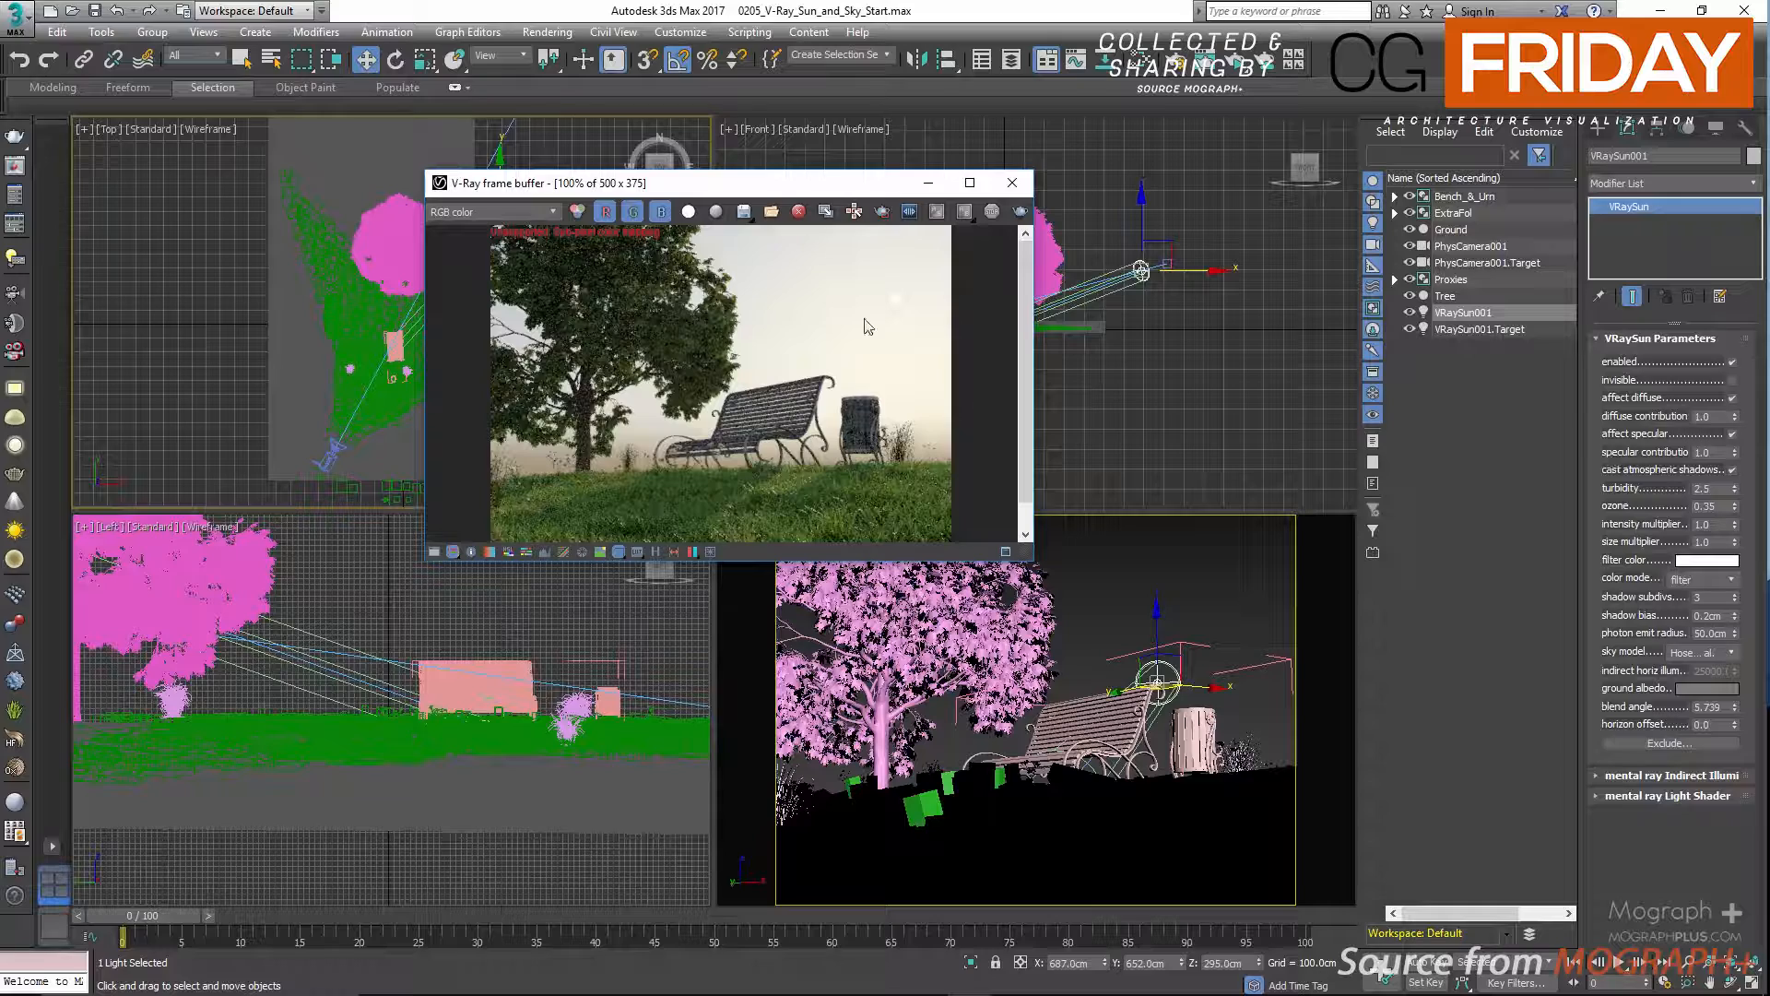
drag(864, 189, 645, 210)
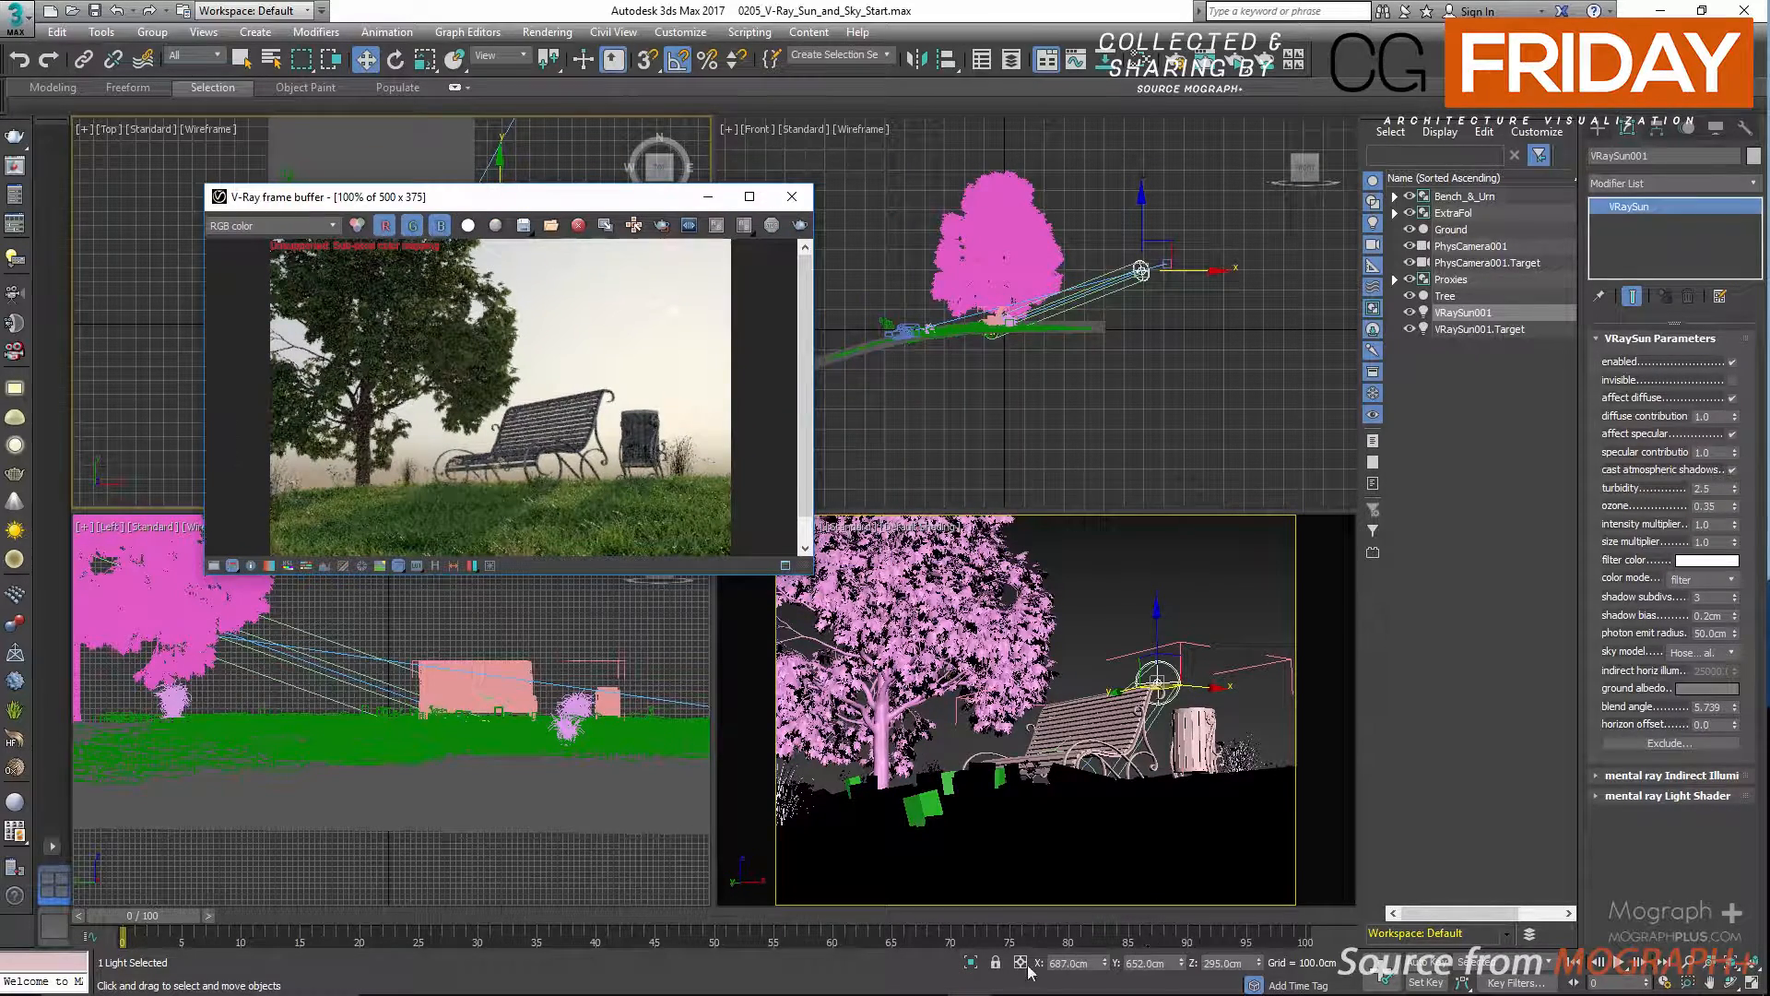
double_click(1057, 963)
text(1153)
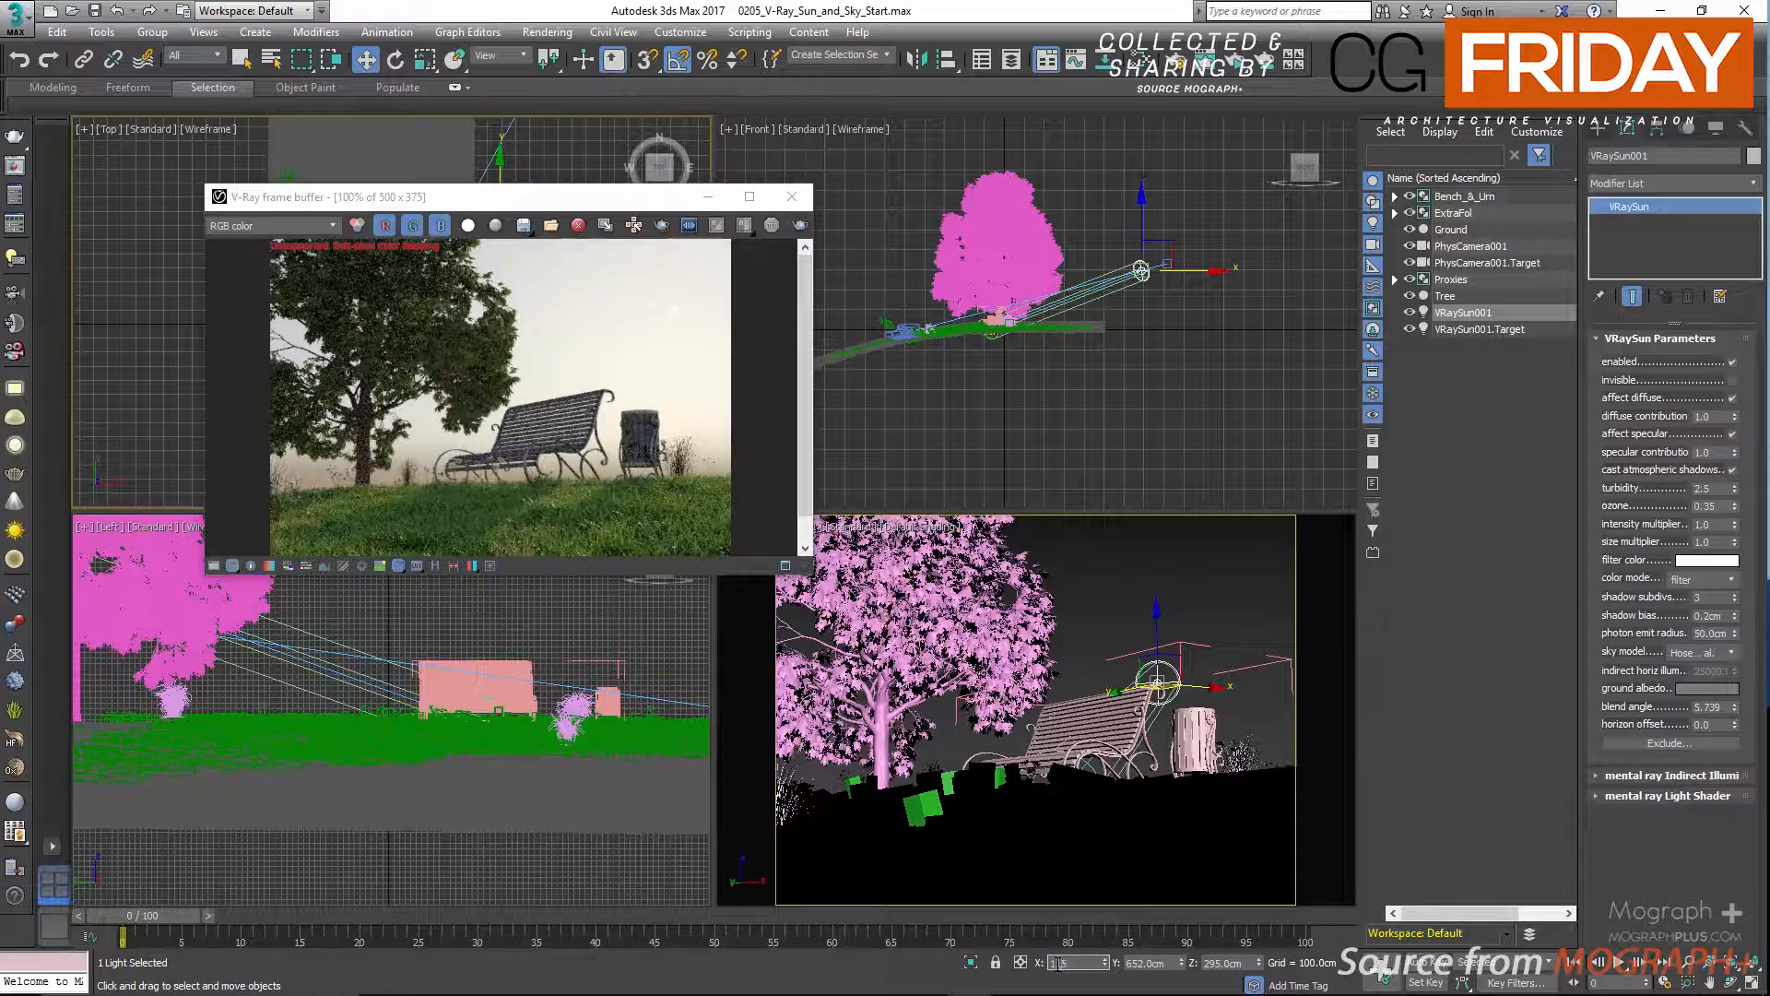
key(Return)
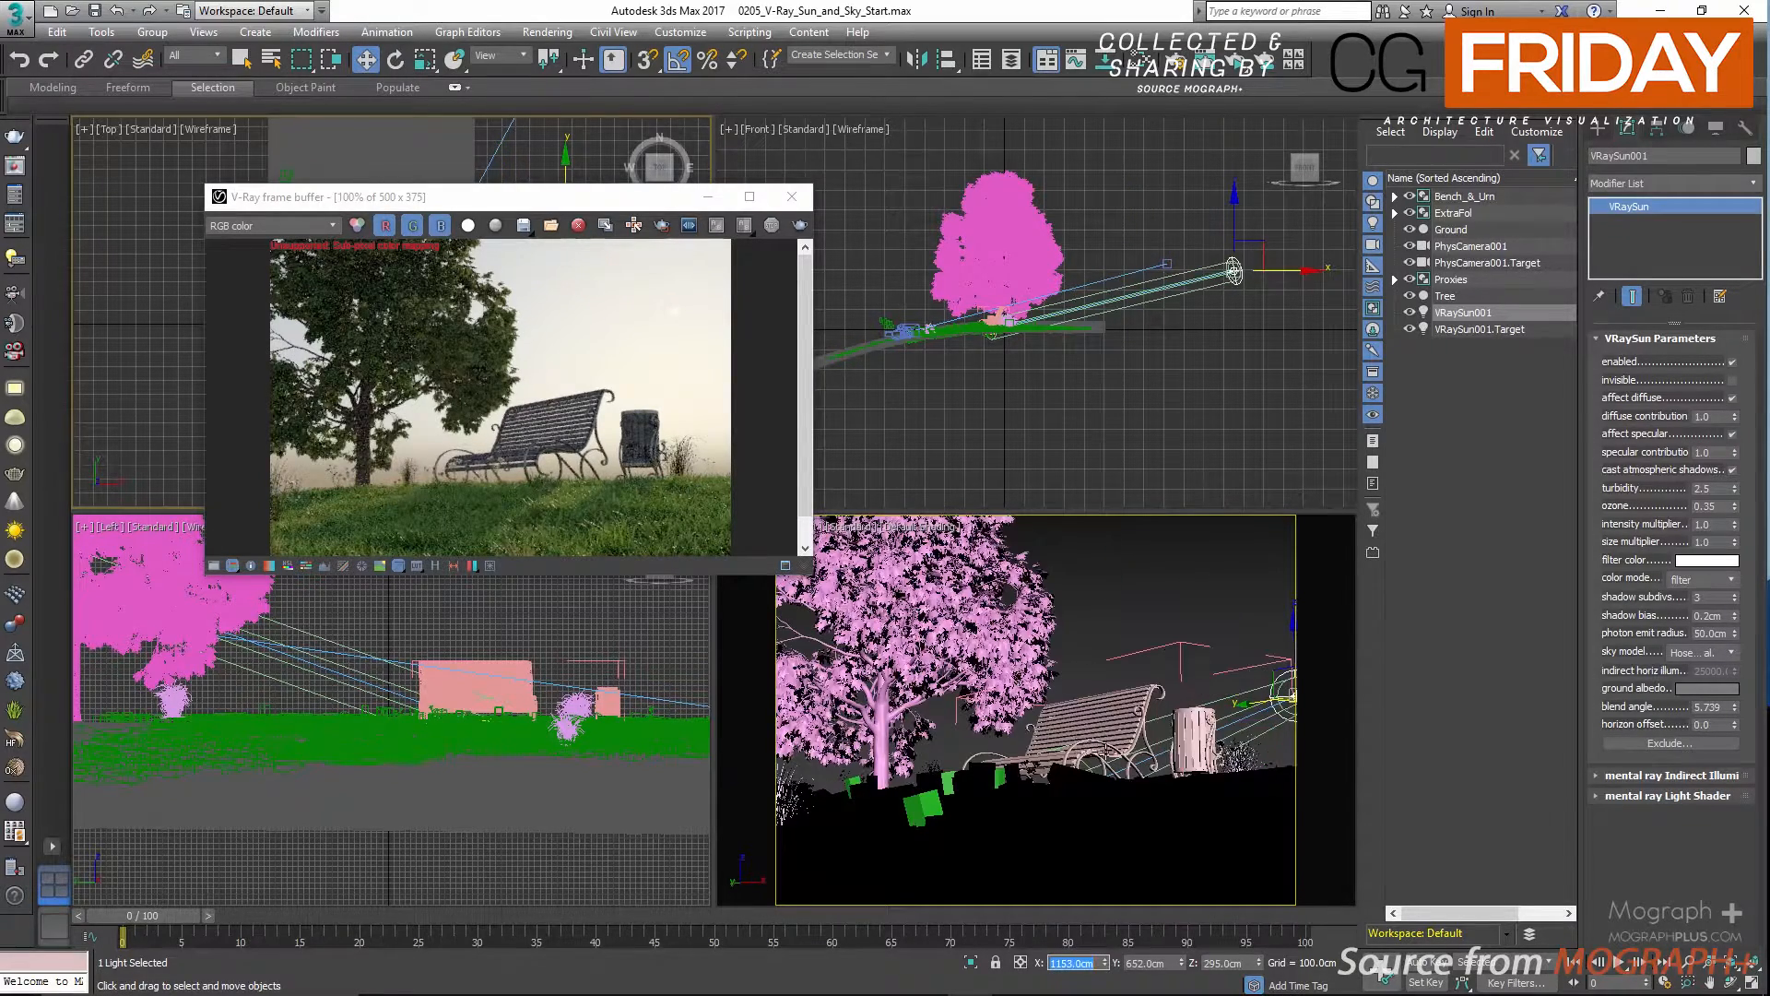
click(1225, 964)
click(1150, 964)
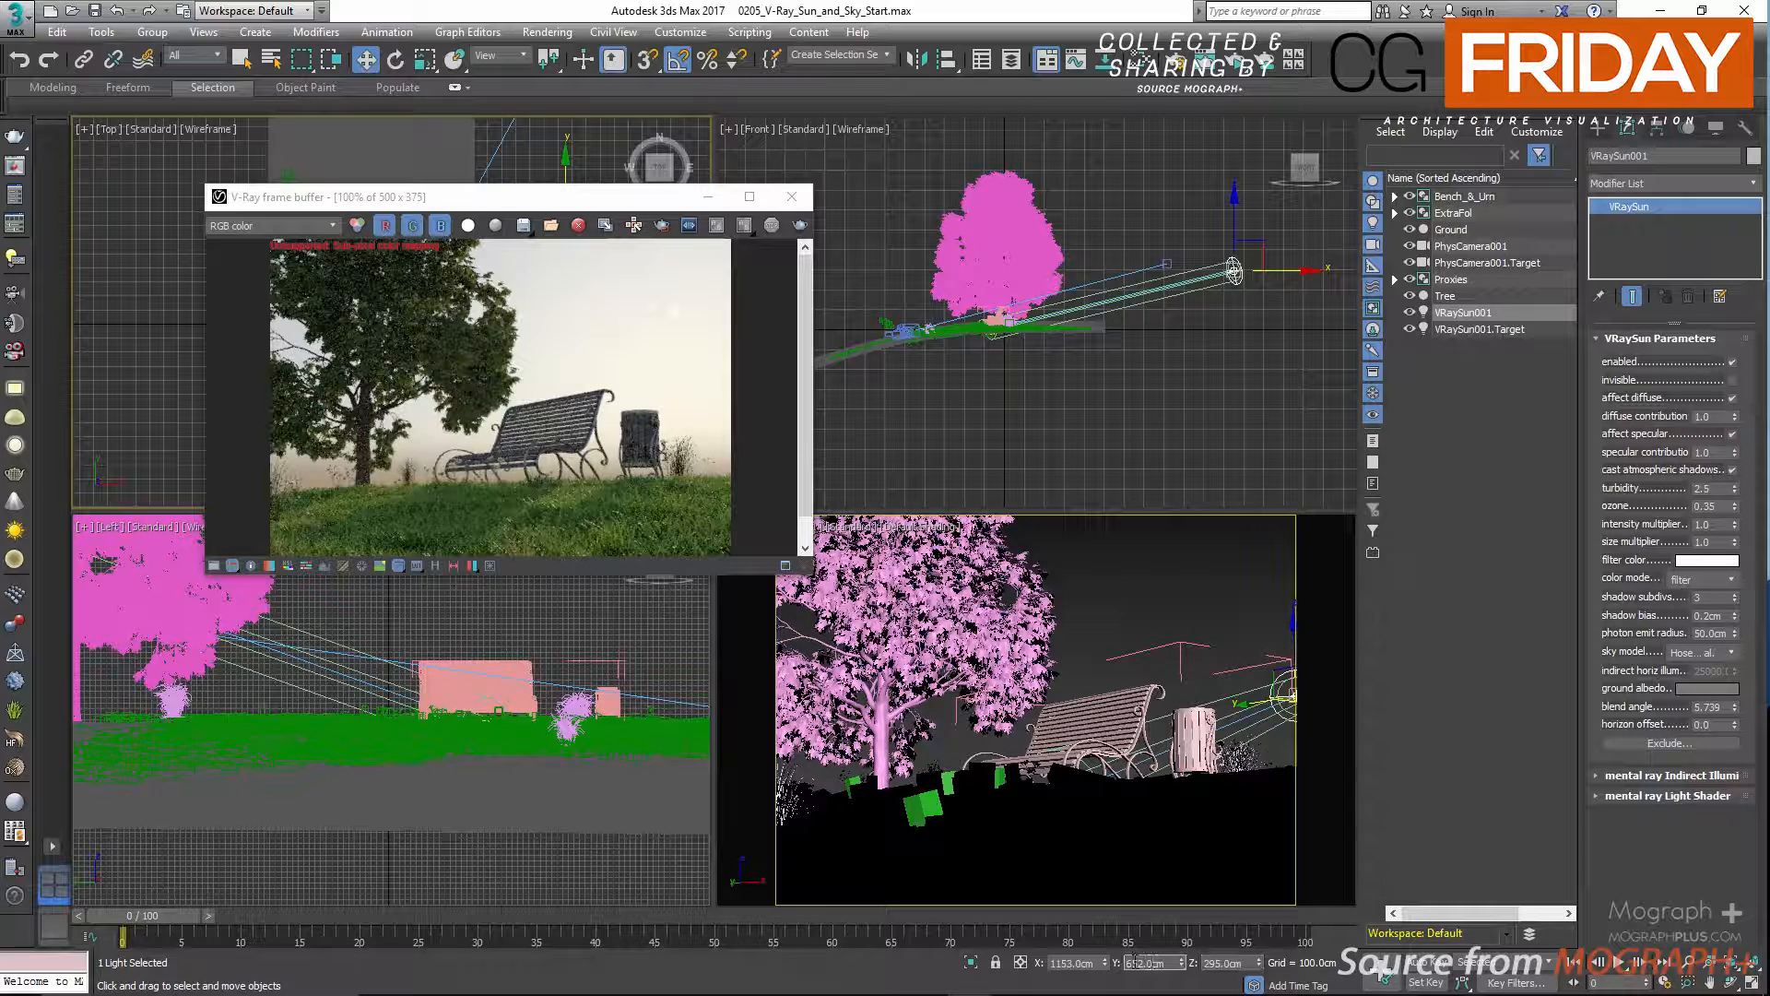
click(1056, 964)
Add a VRayEnvironmentFog atmospheric effect to the scene's environment settings.
drag(588, 197, 629, 279)
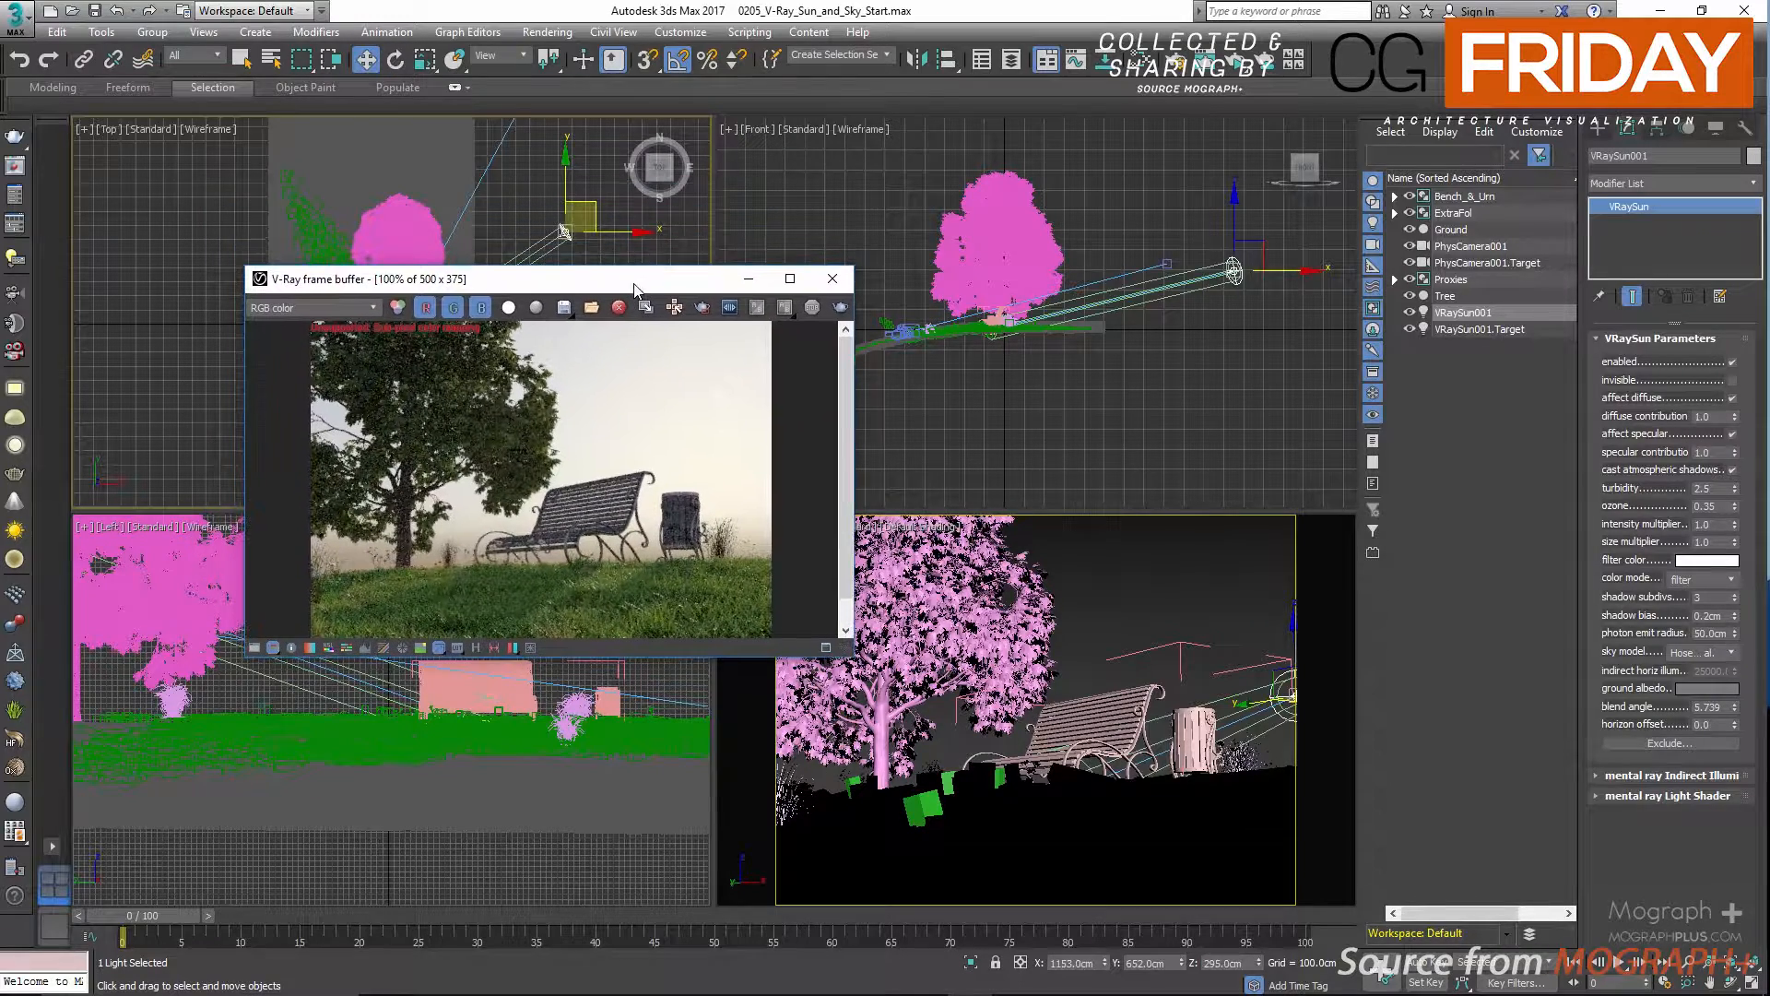
click(808, 4)
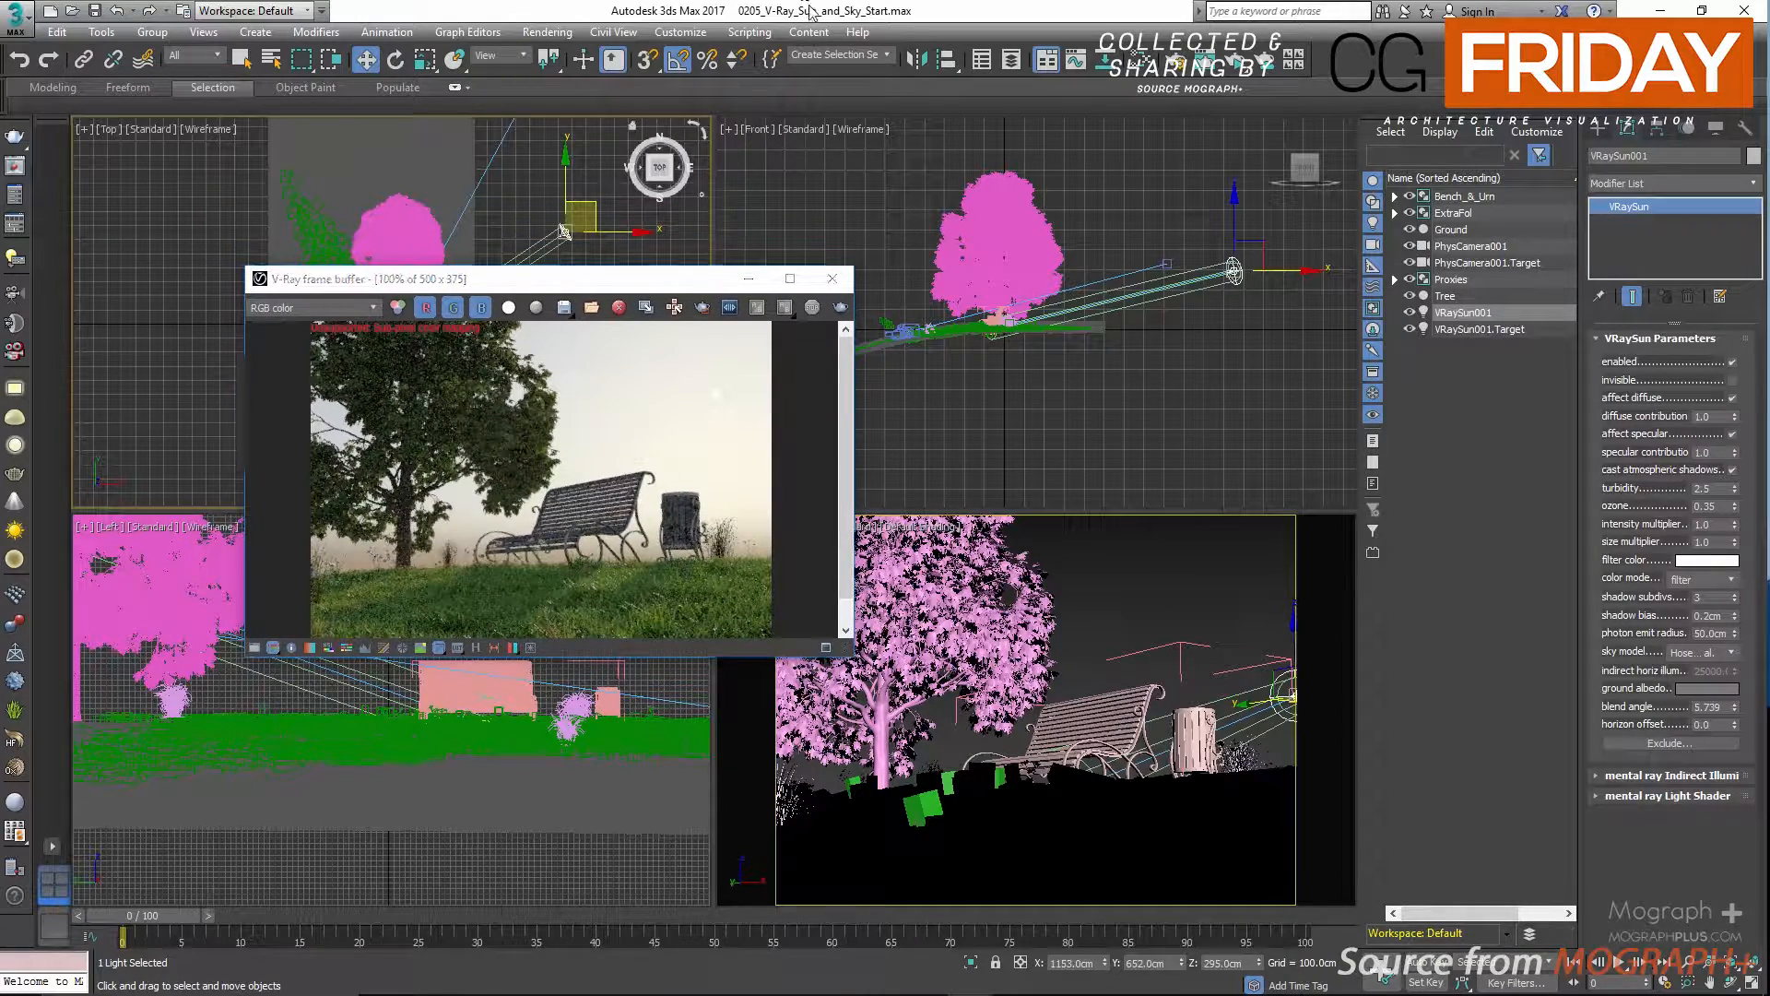
right_click(911, 174)
key(8)
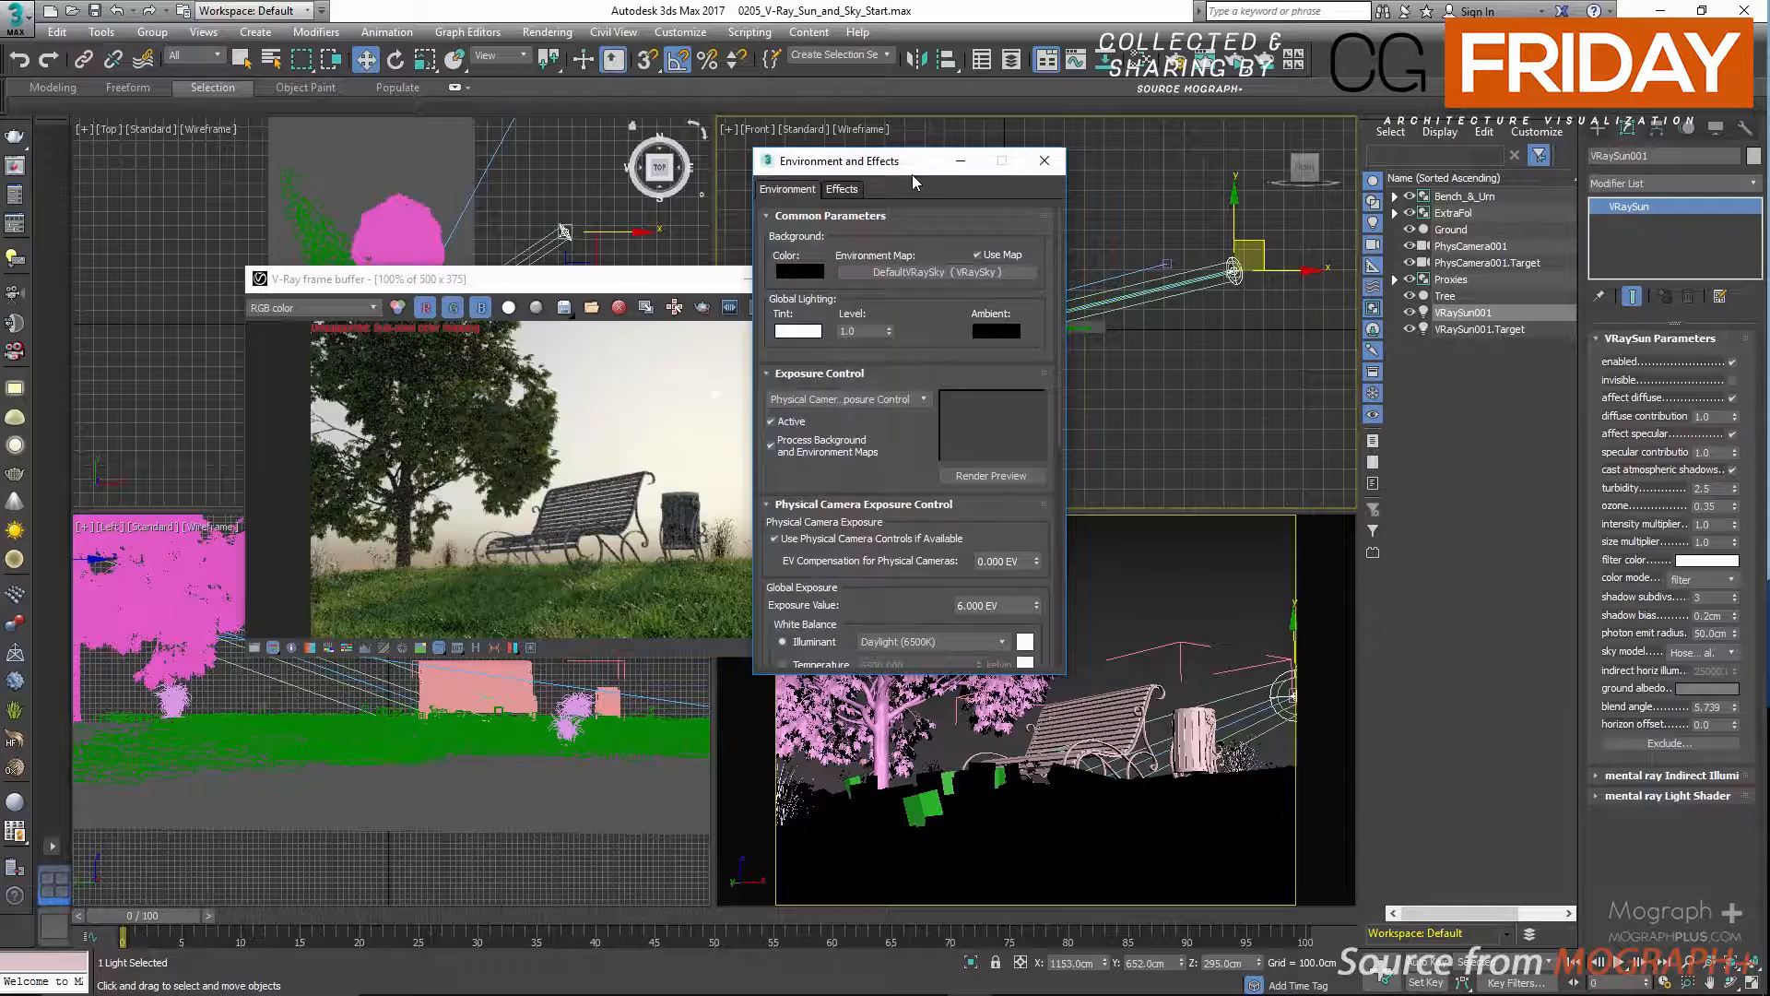
click(875, 214)
click(838, 235)
click(827, 256)
click(833, 312)
click(1004, 332)
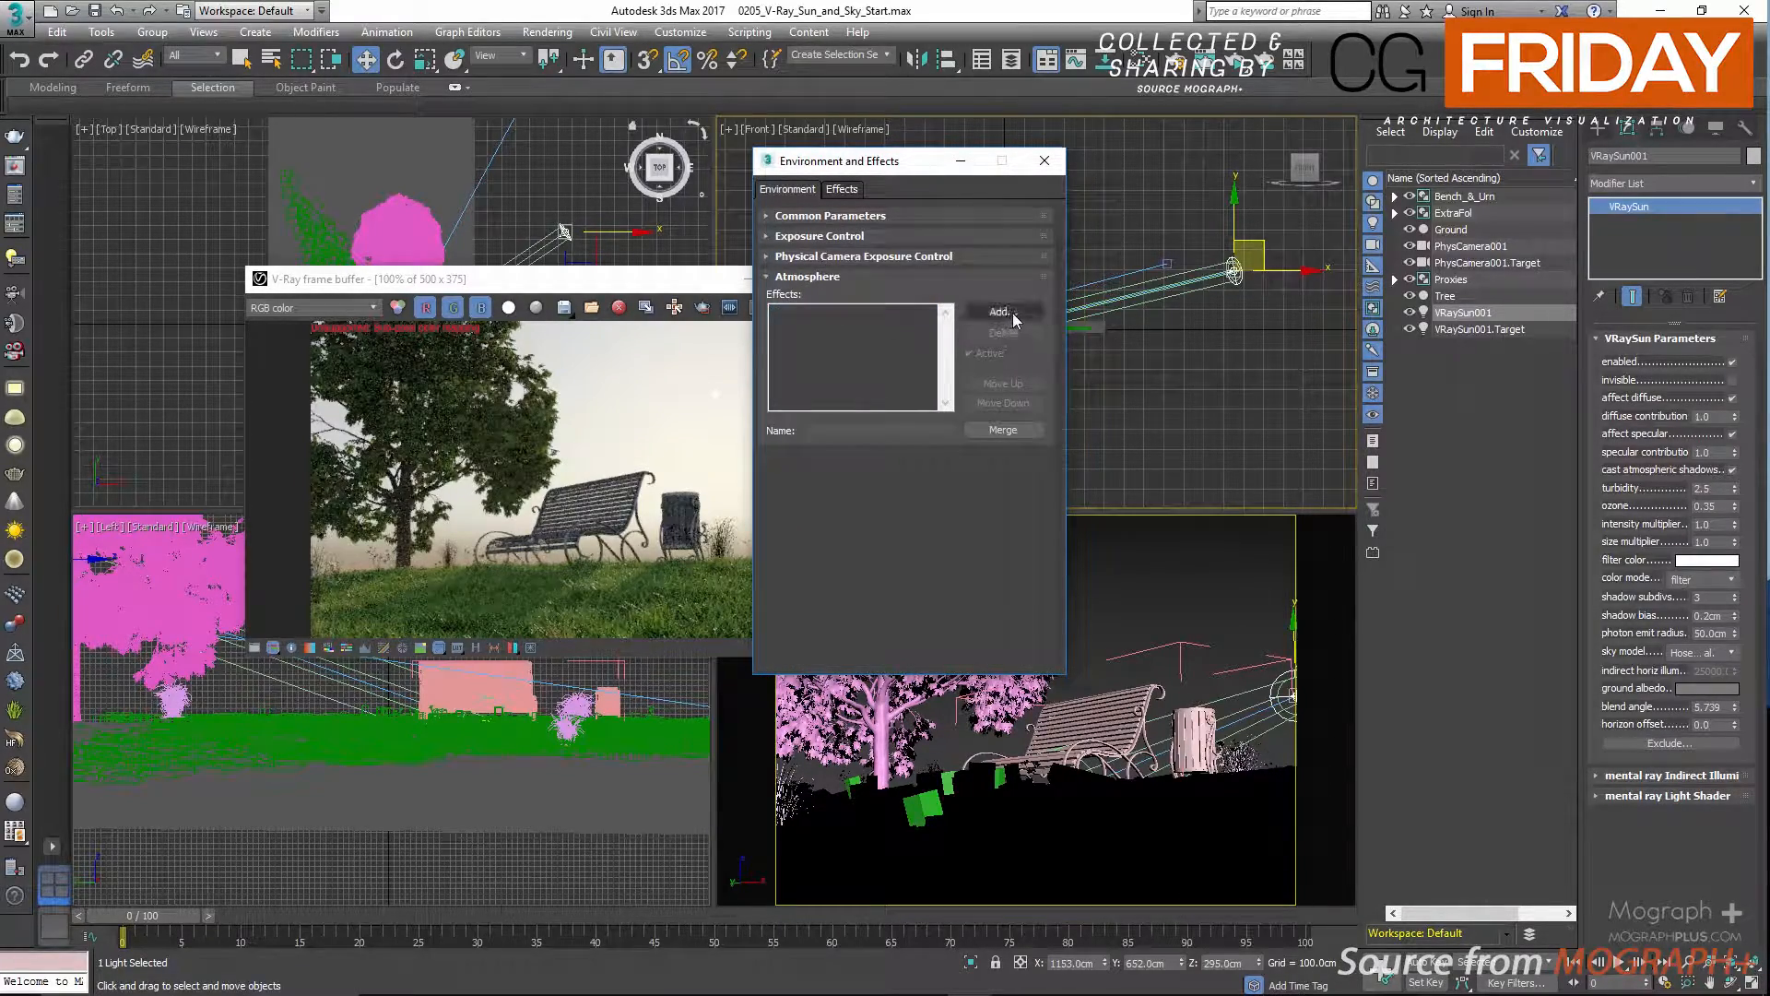
click(1002, 313)
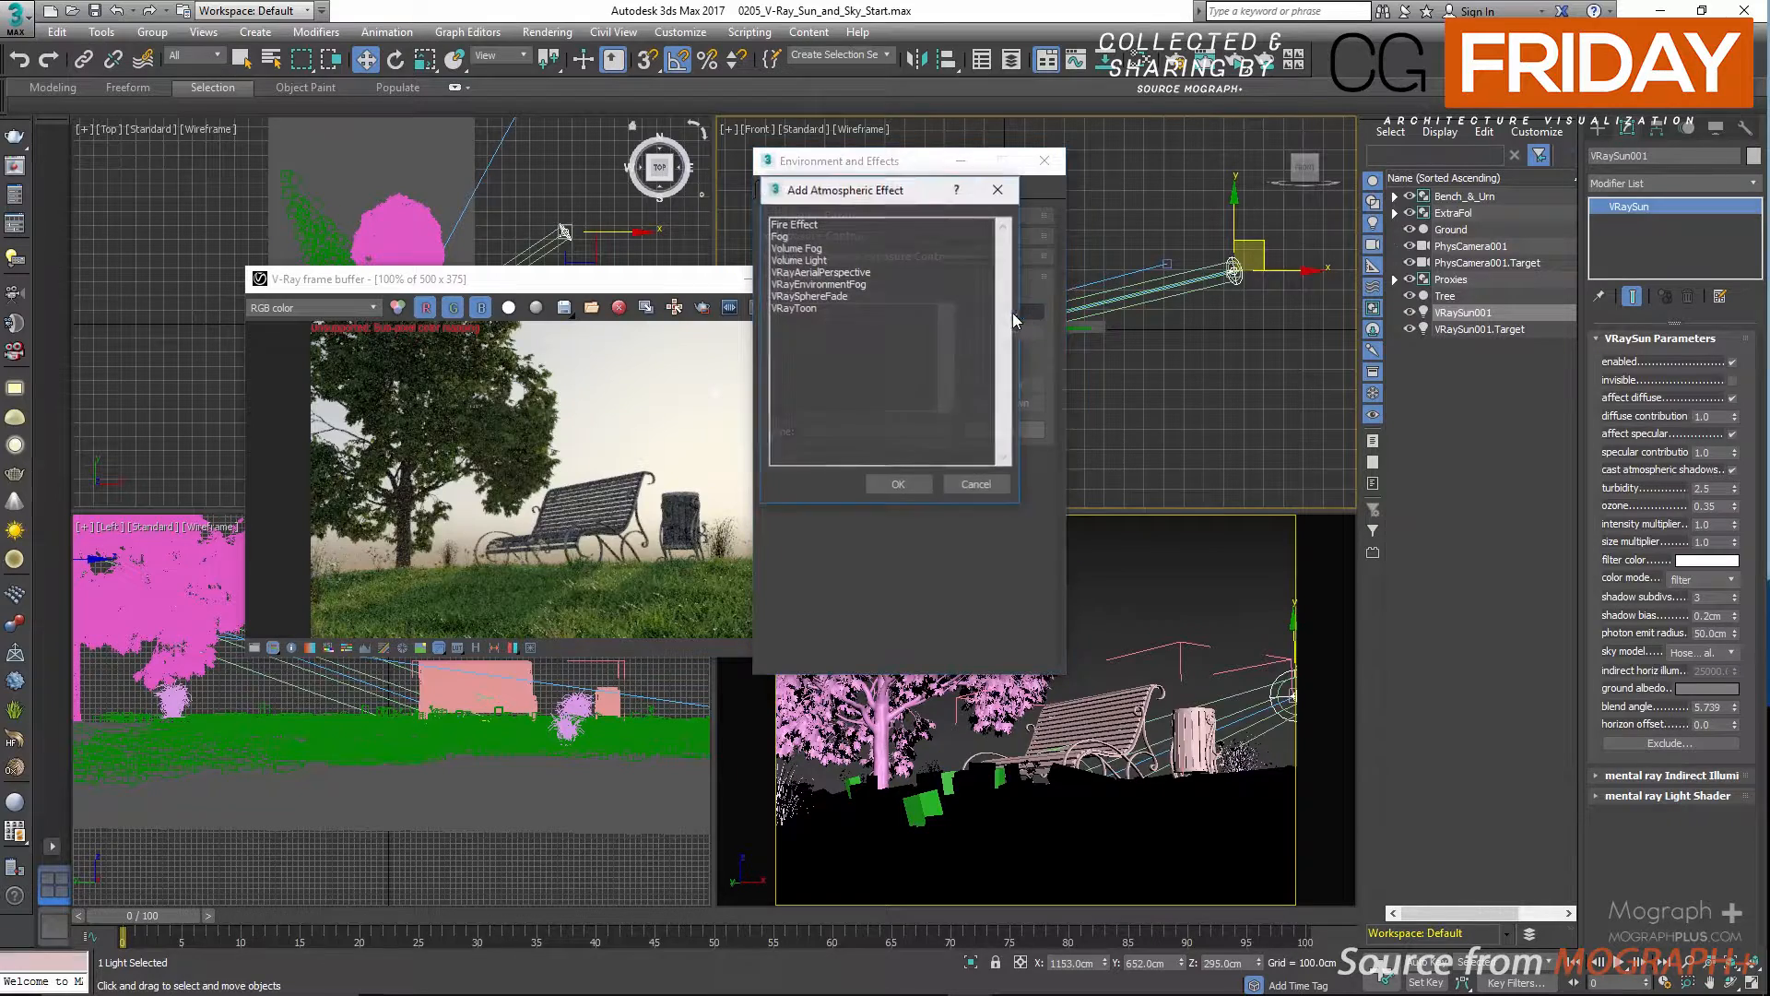
double_click(857, 285)
Set the environment fog's distance to 600 cm.
double_click(1012, 501)
text(600)
key(Return)
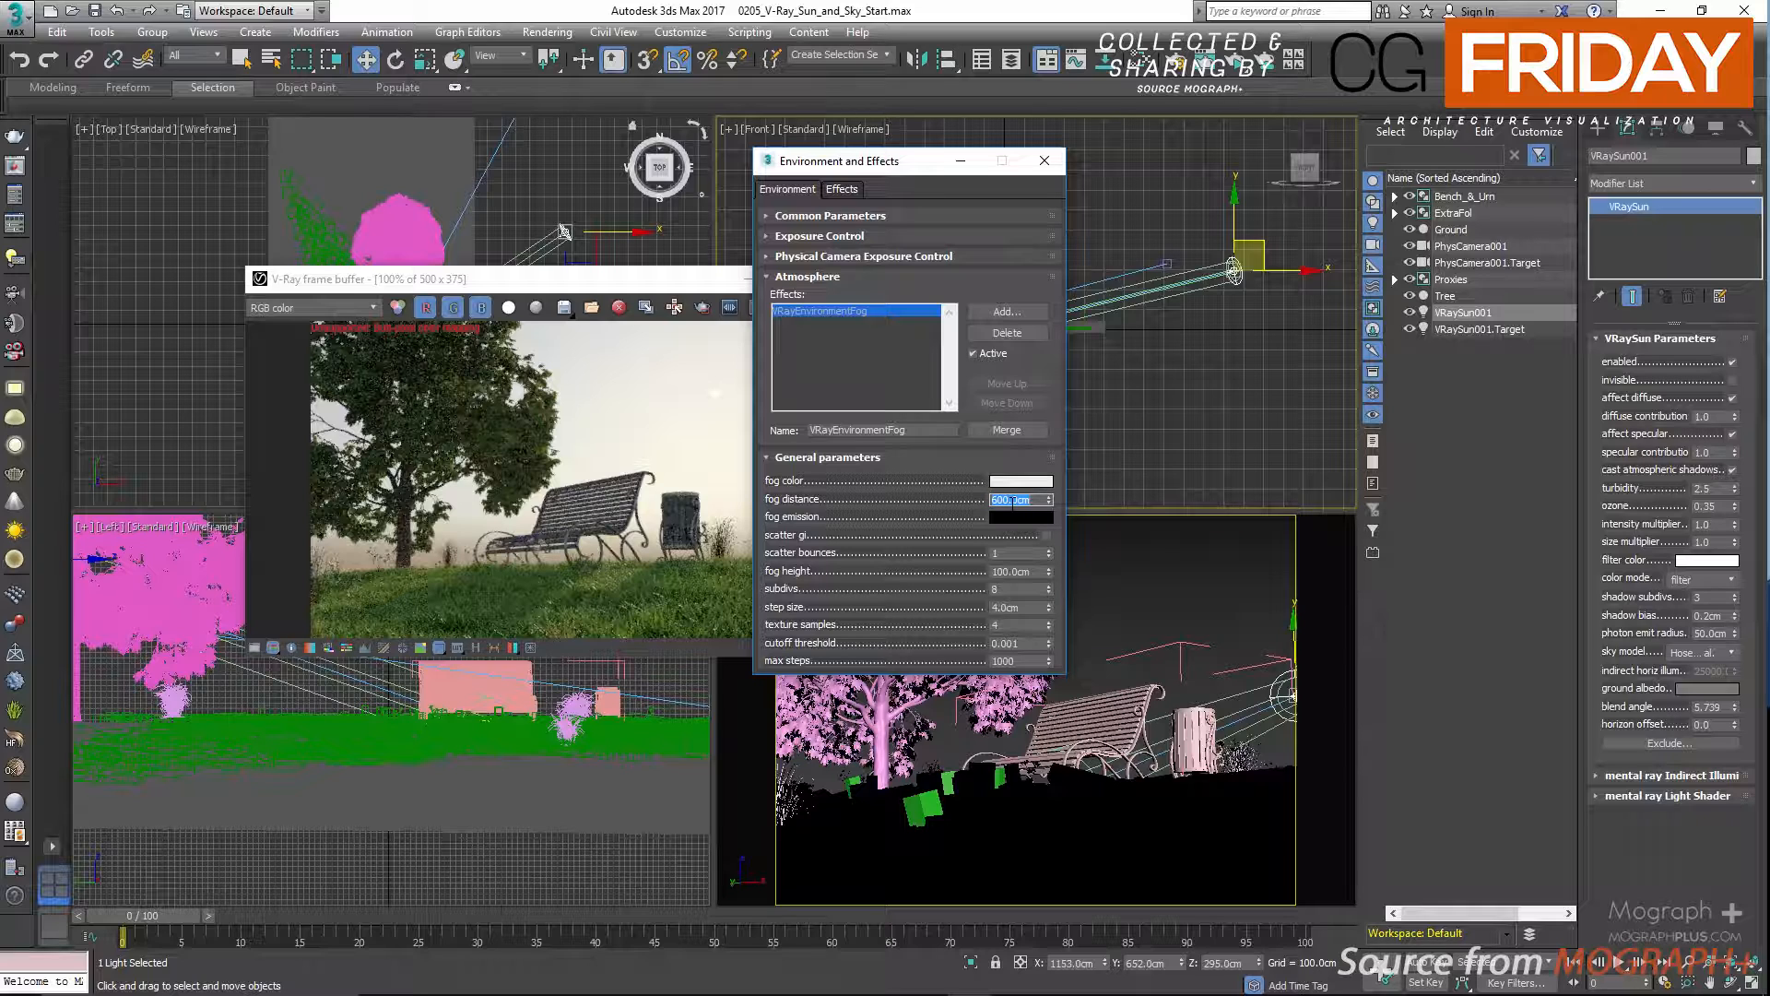
double_click(1000, 571)
drag(839, 574, 848, 614)
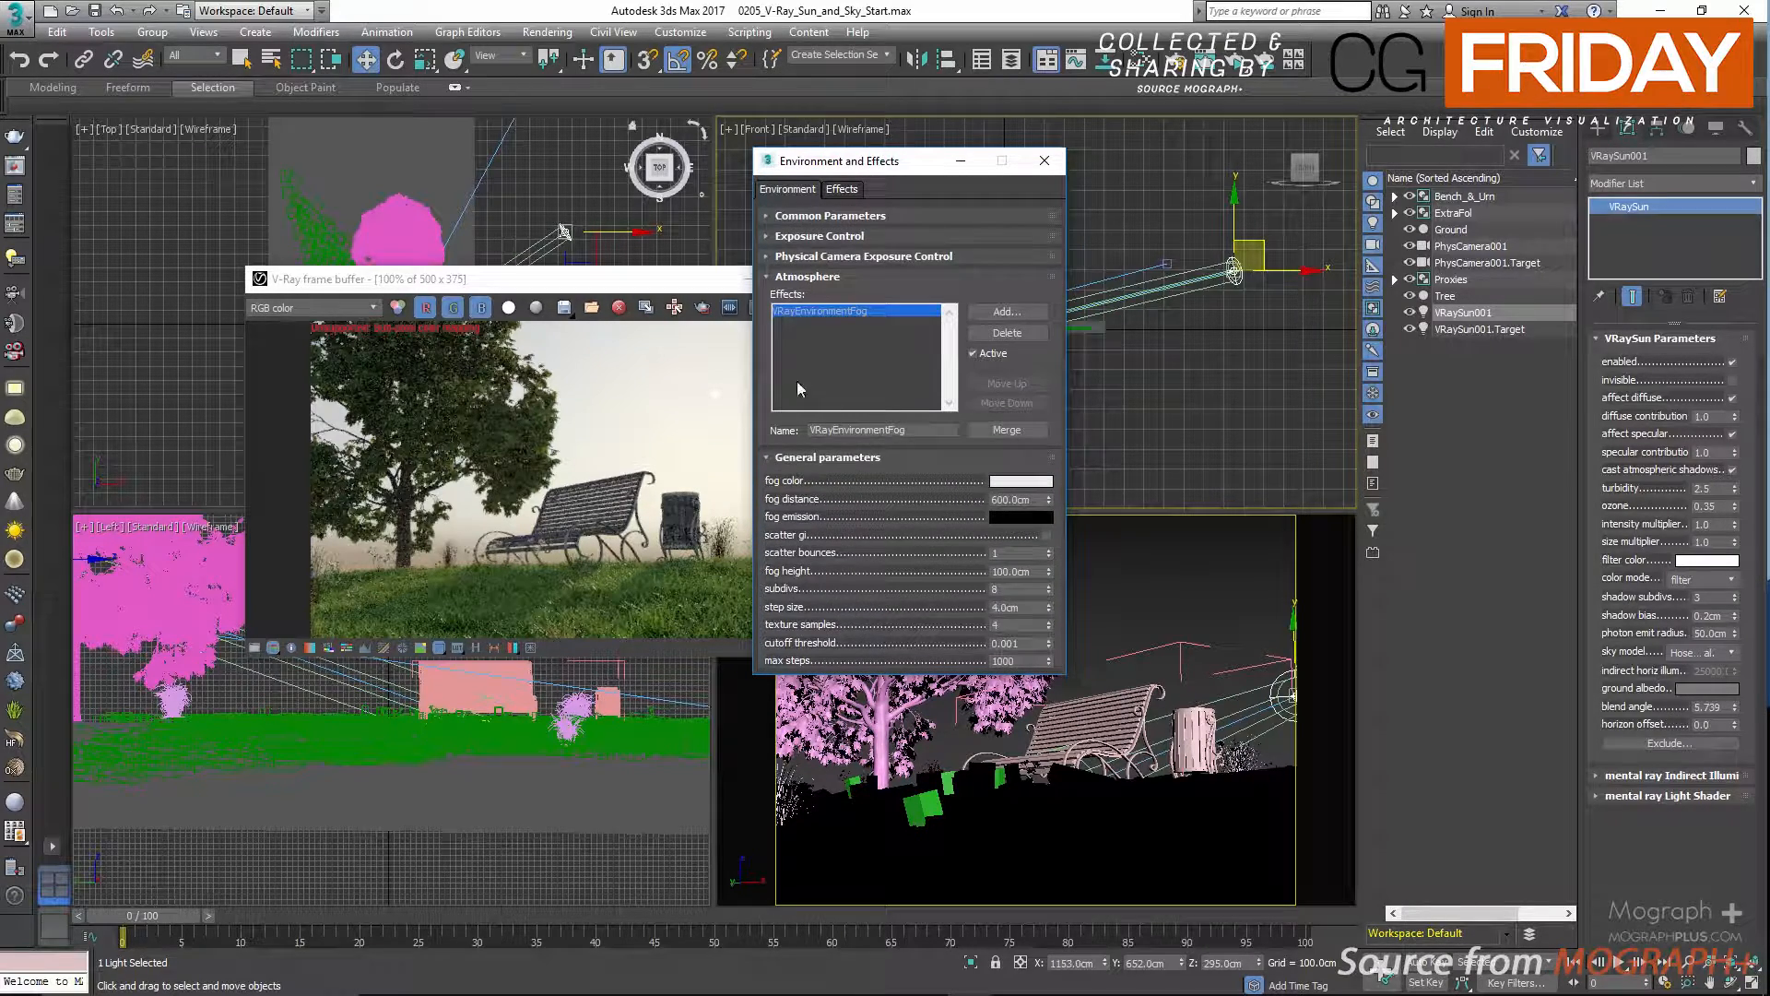
Switch the render setup to Production Rendering Mode and set the progressive image sampler's render time to 5 minutes.
mouse_move(638, 287)
mouse_down()
mouse_move(597, 274)
mouse_move(658, 279)
mouse_up()
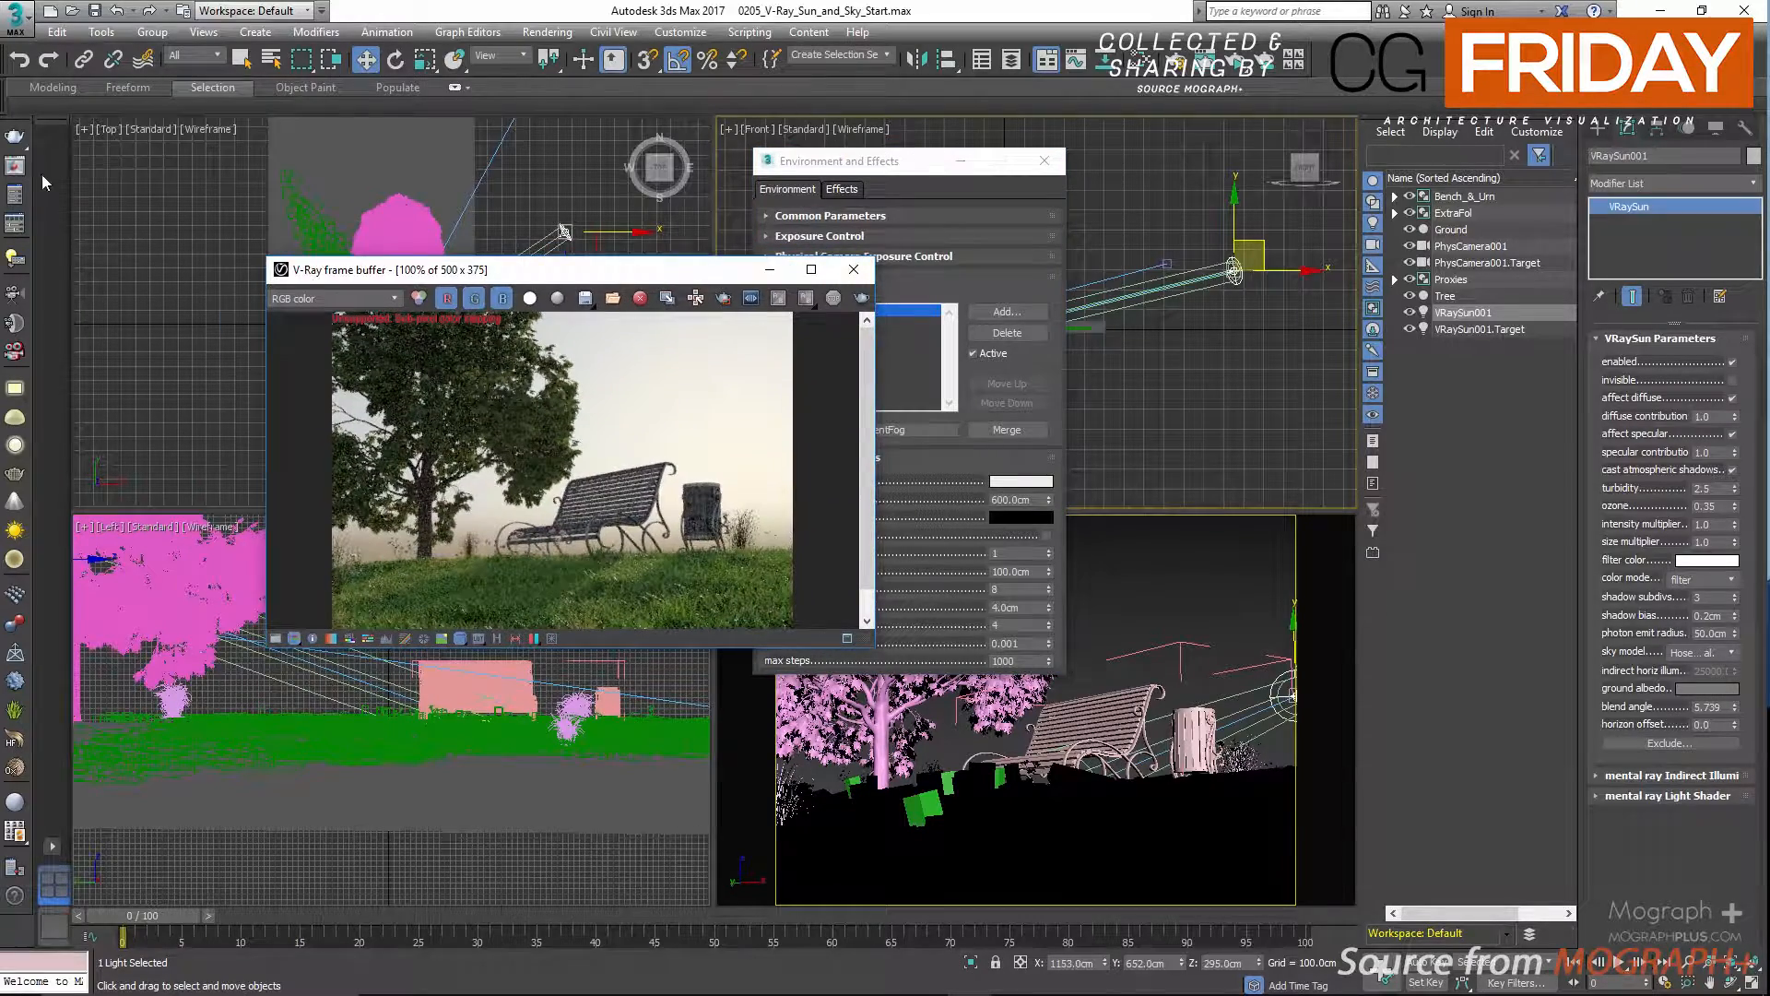
click(14, 194)
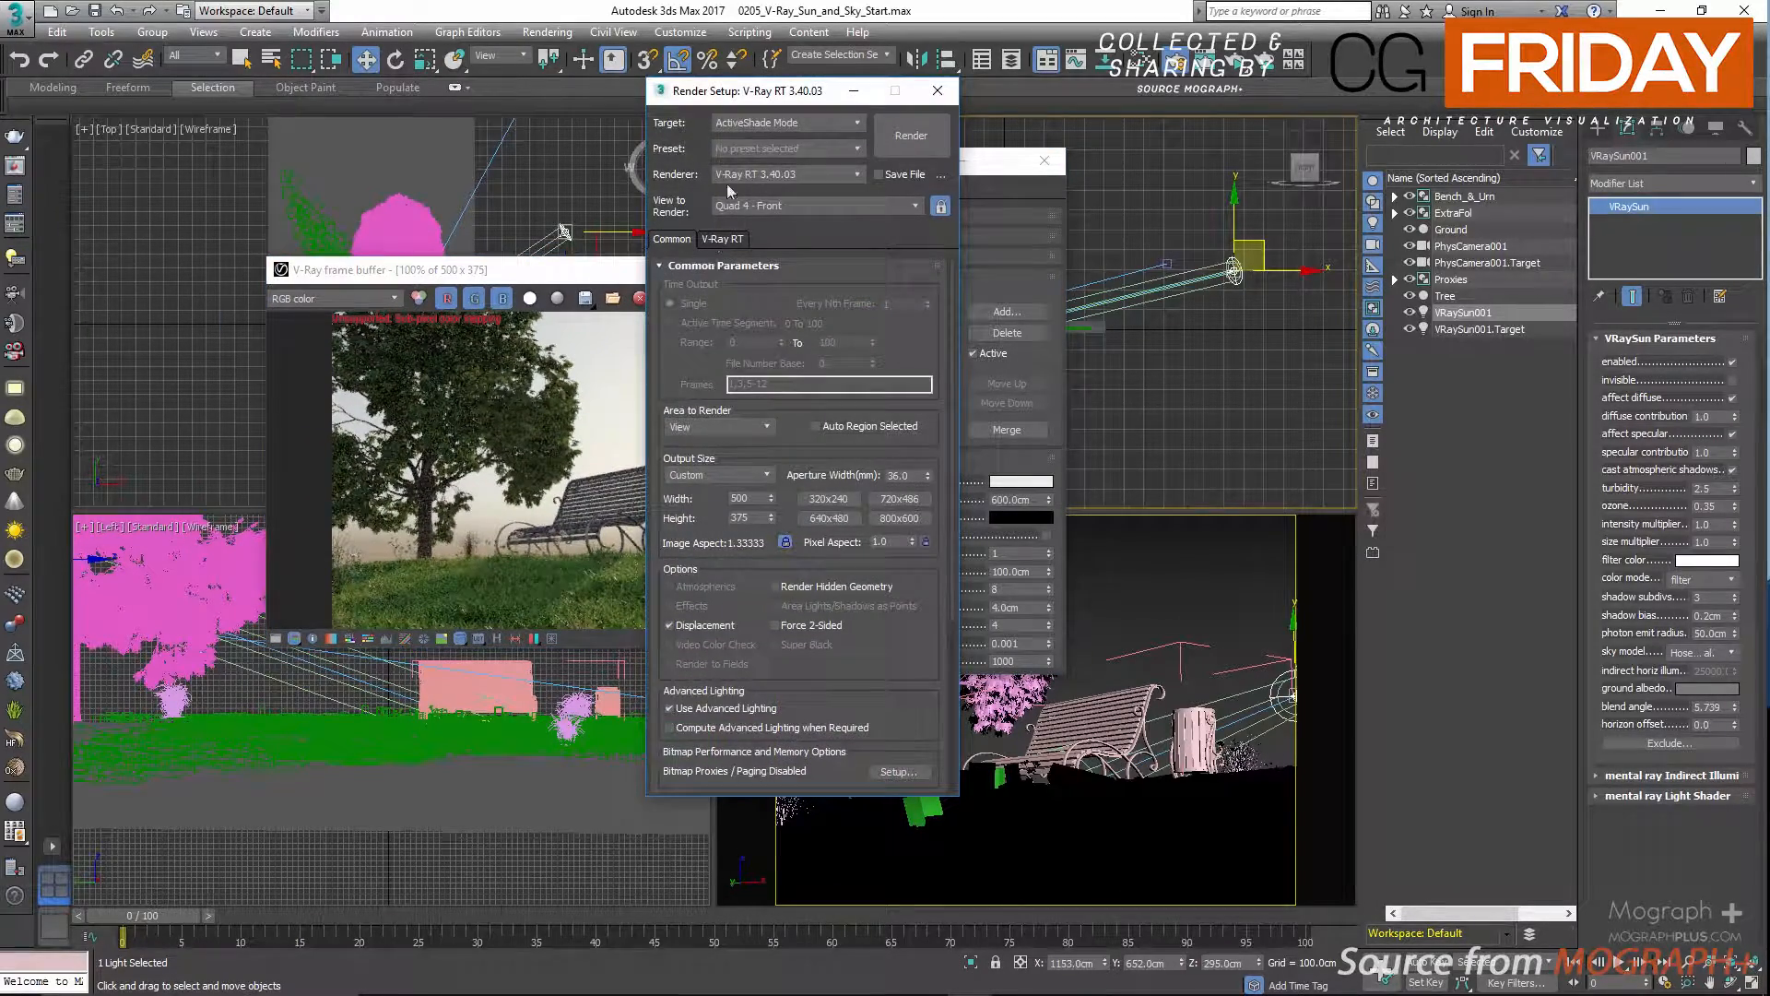
click(750, 124)
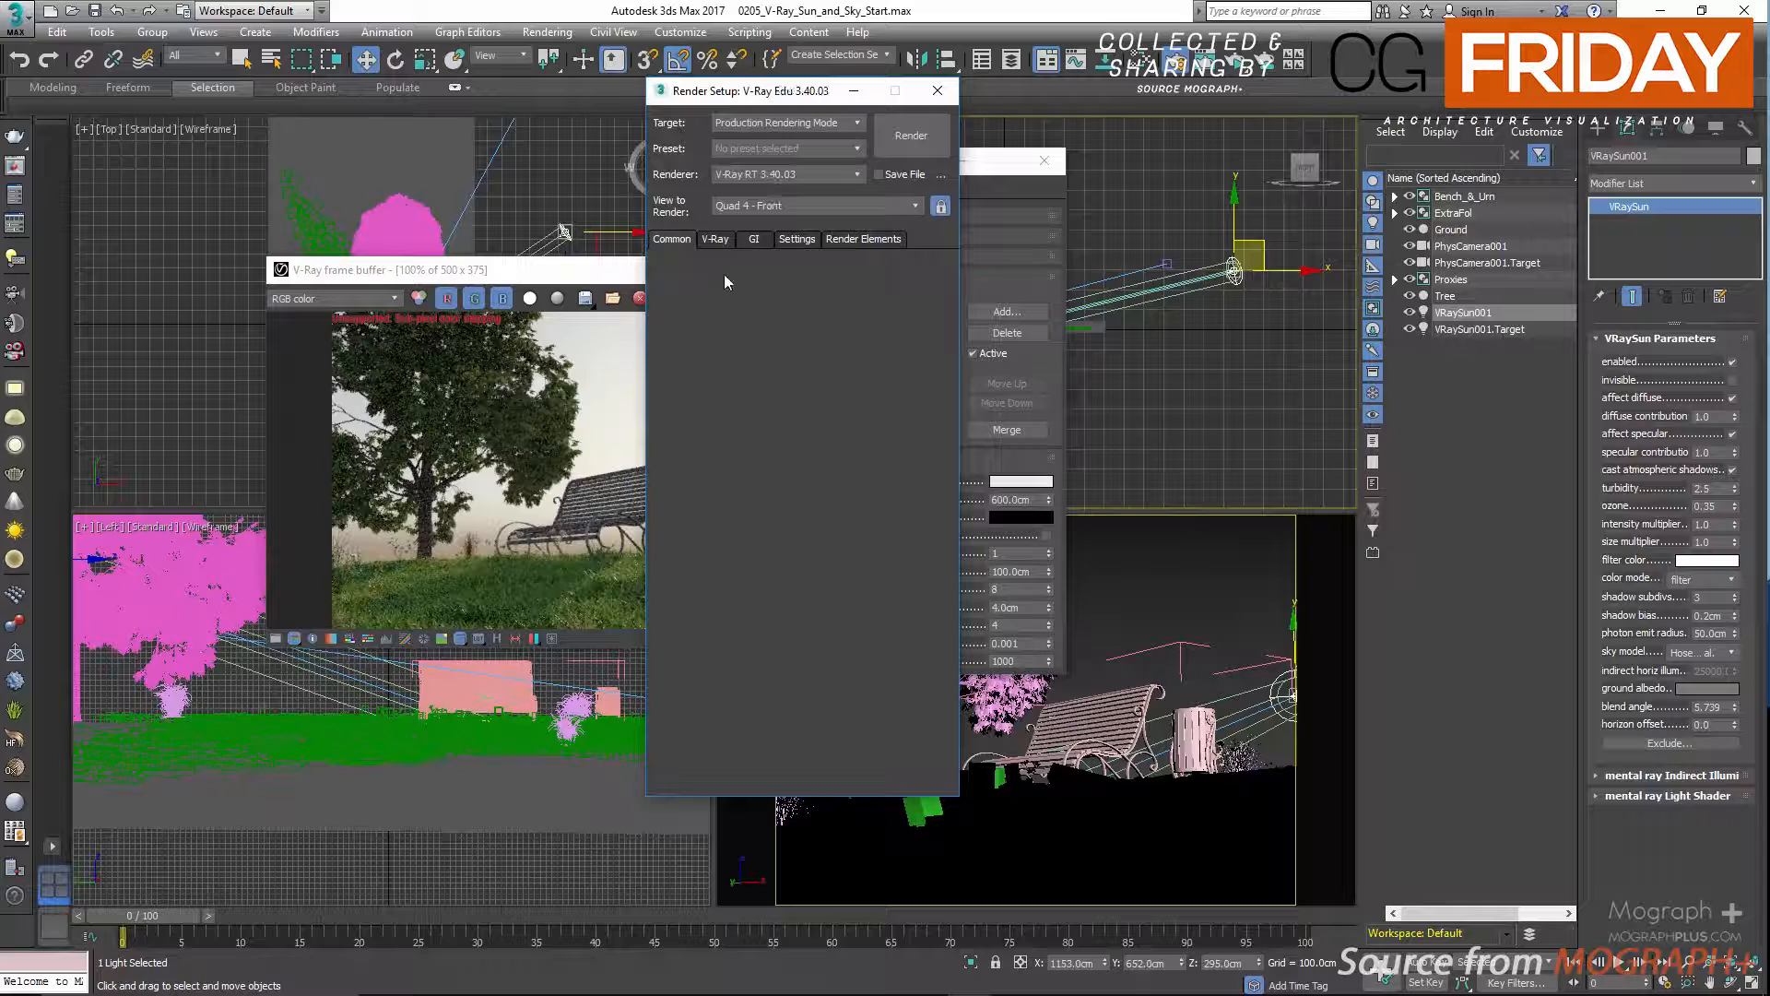
click(721, 242)
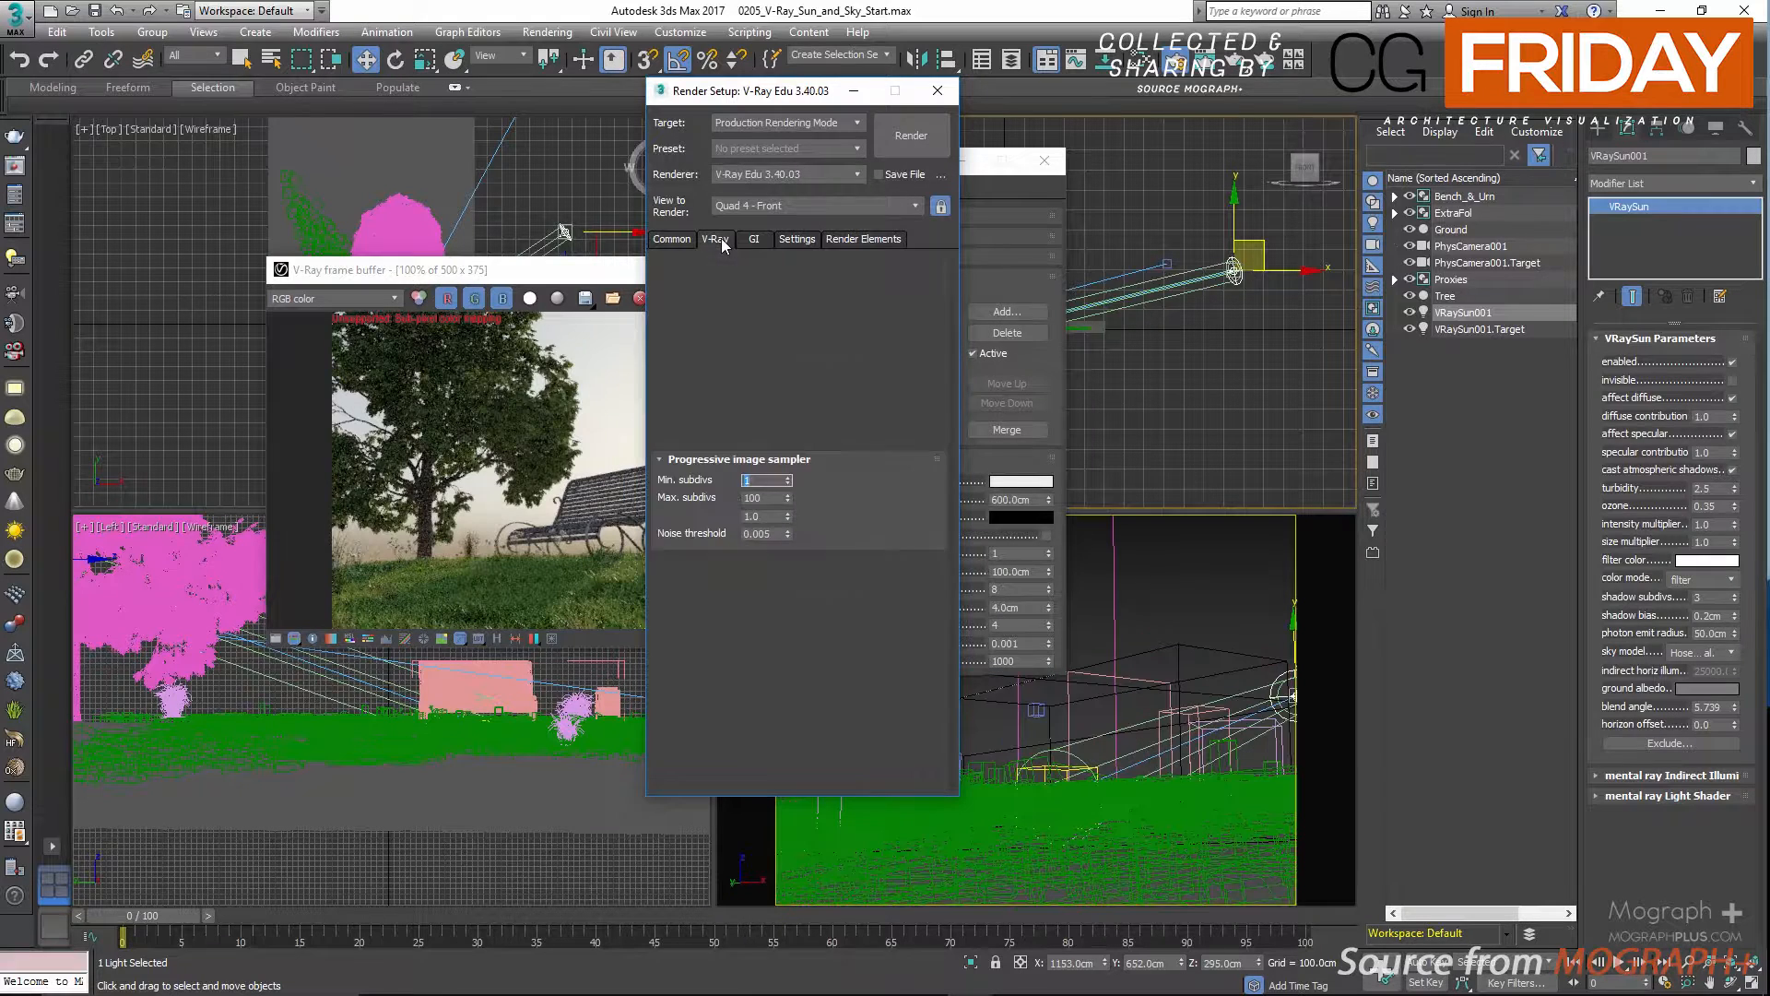
click(768, 515)
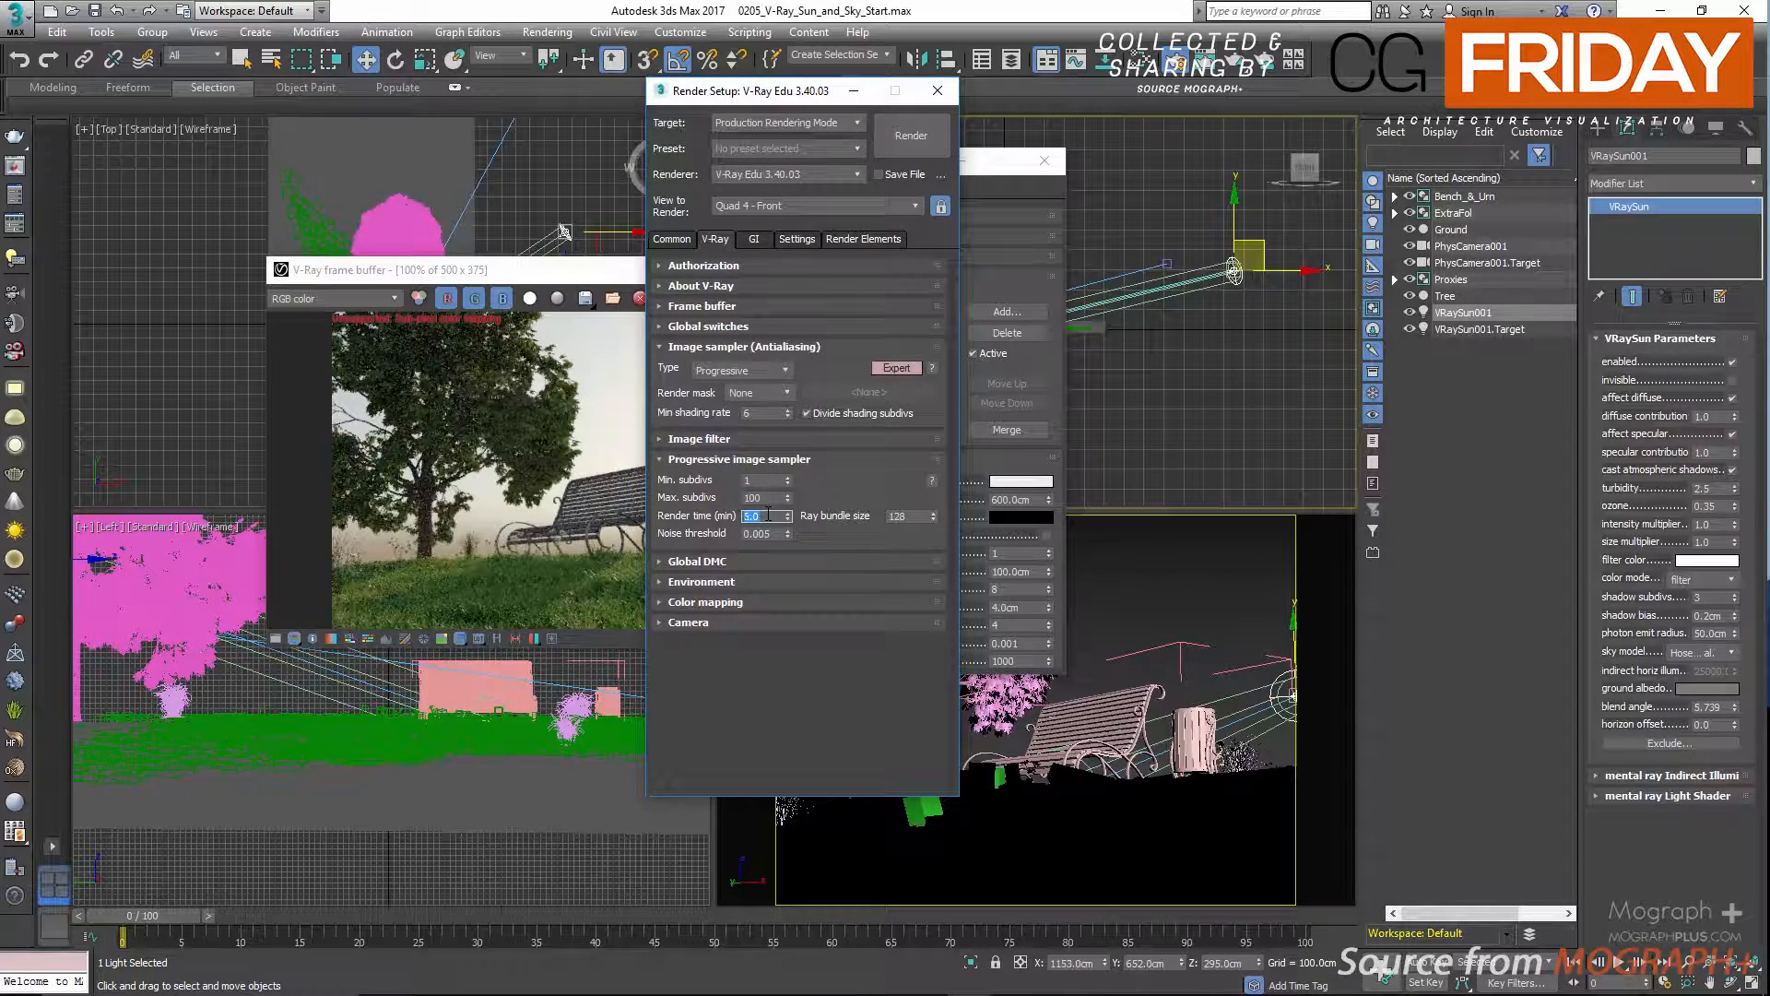
Show the render history in the V-Ray frame buffer and maximize the frame buffer window.
click(465, 426)
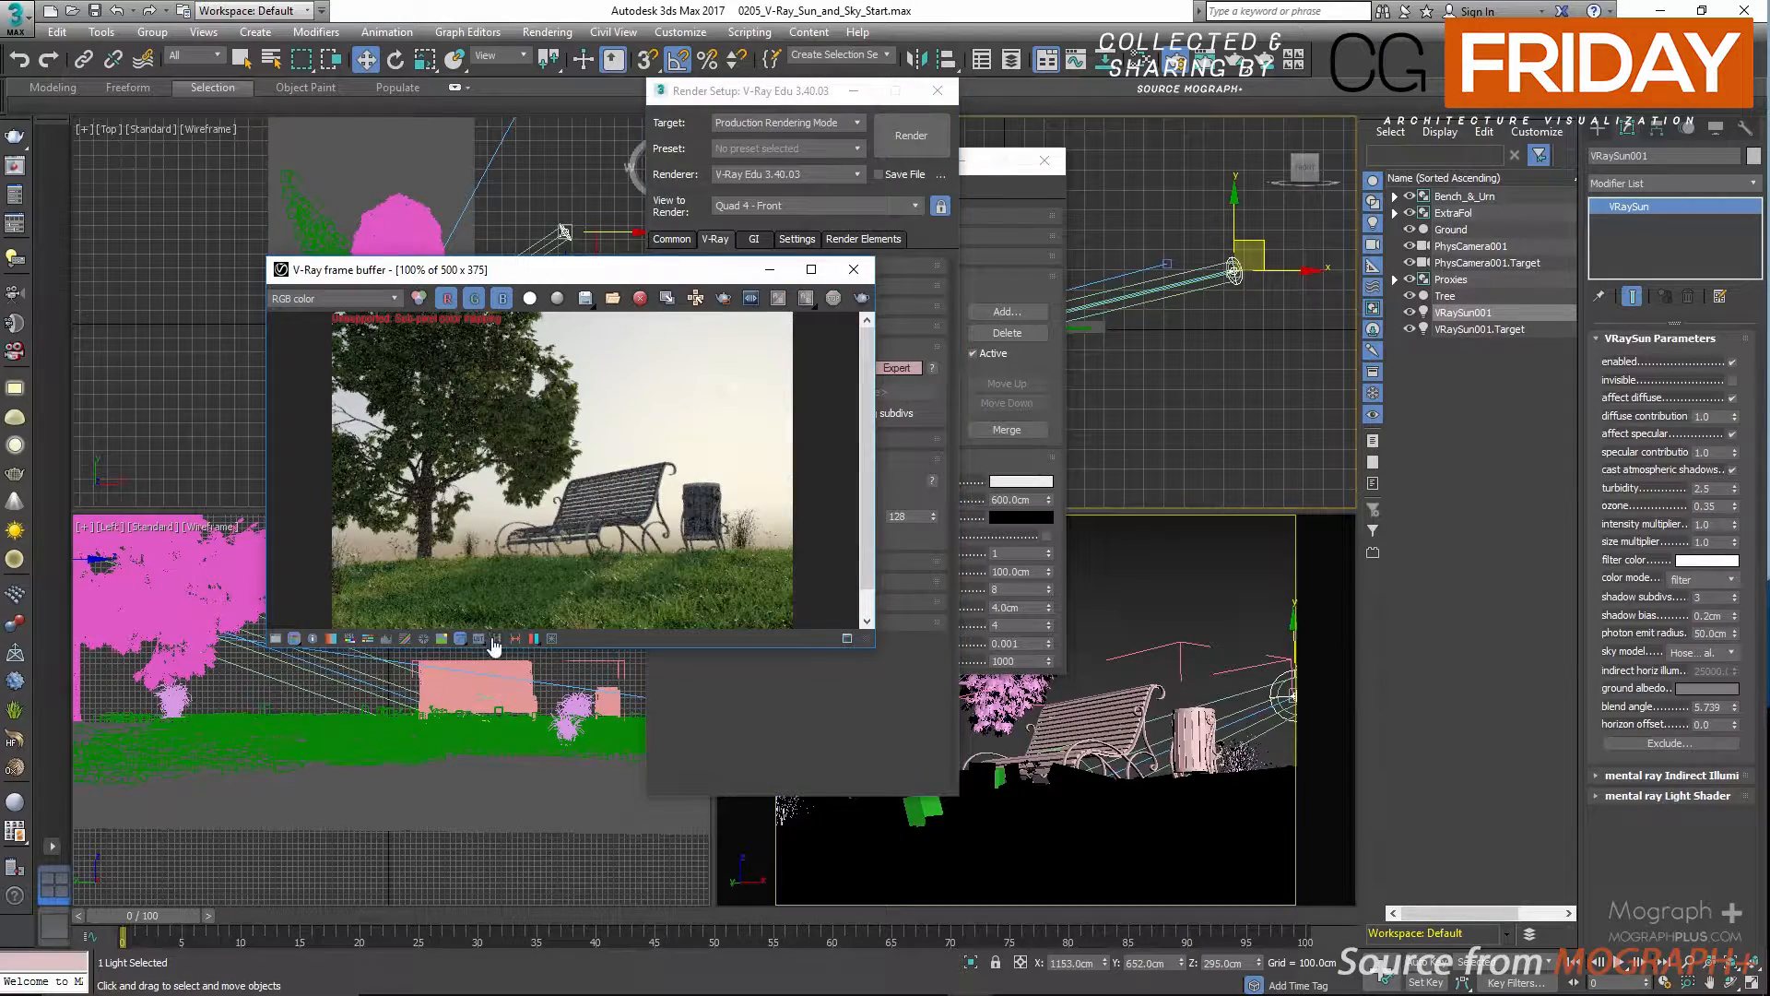
click(443, 639)
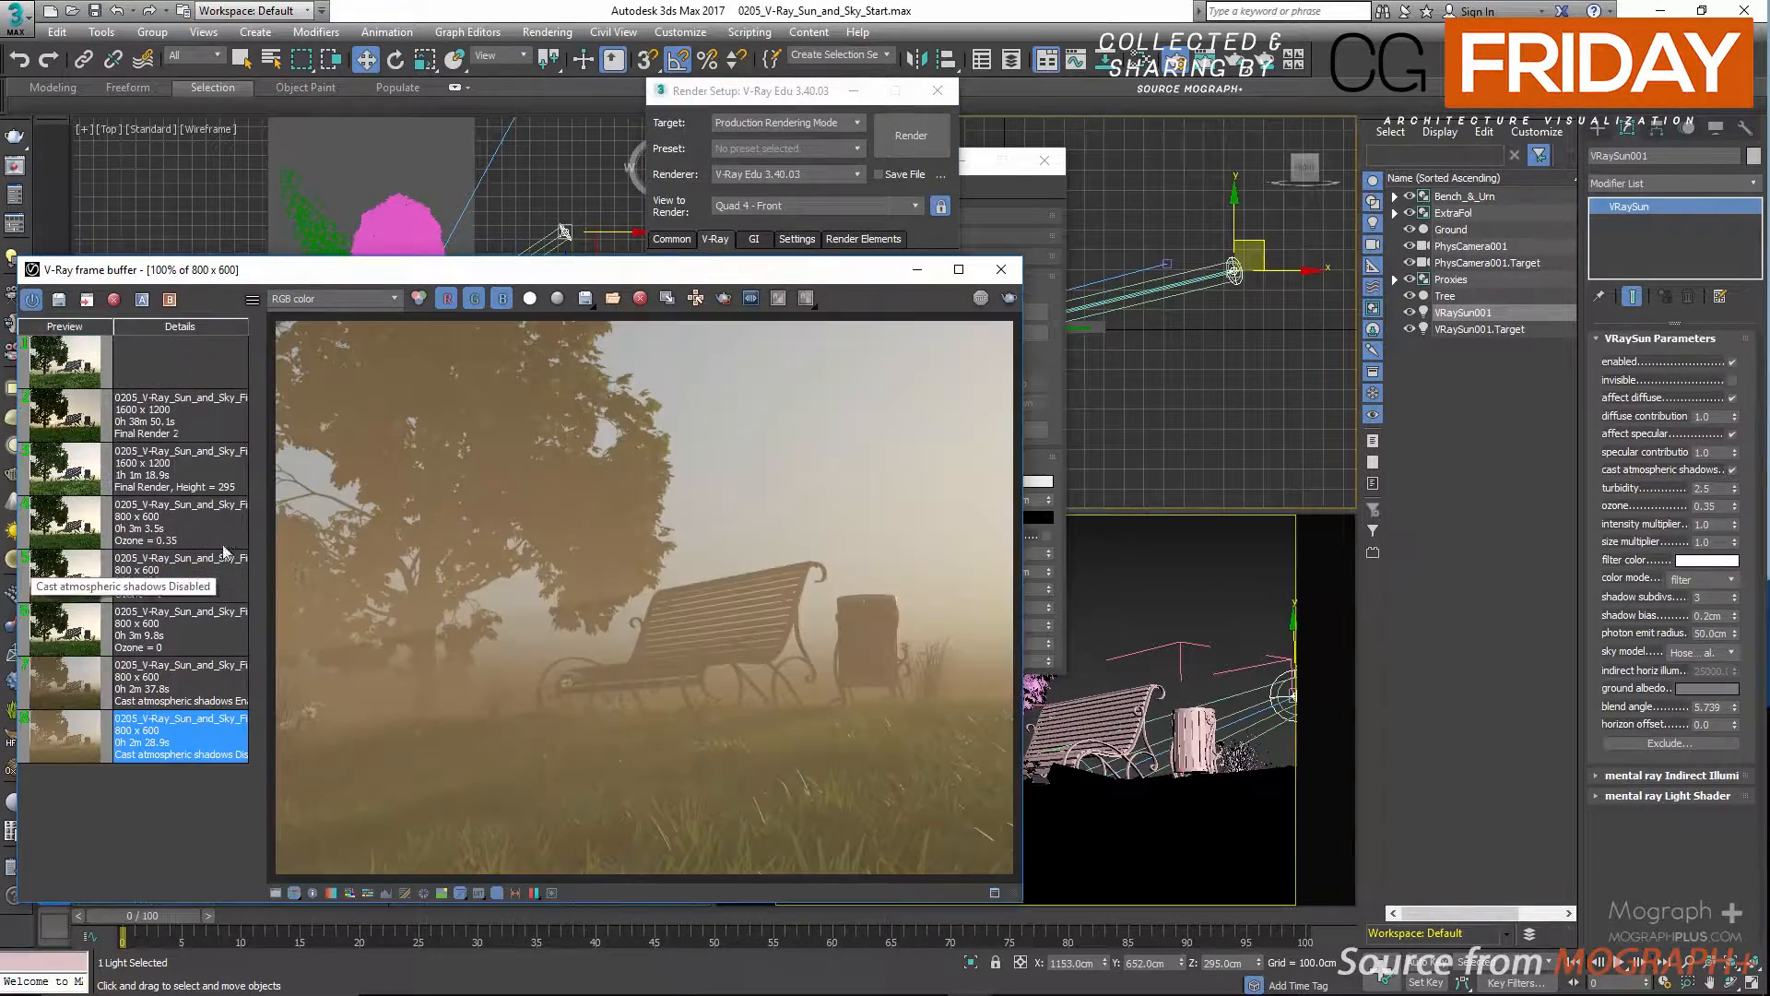
drag(733, 275, 940, 127)
double_click(938, 124)
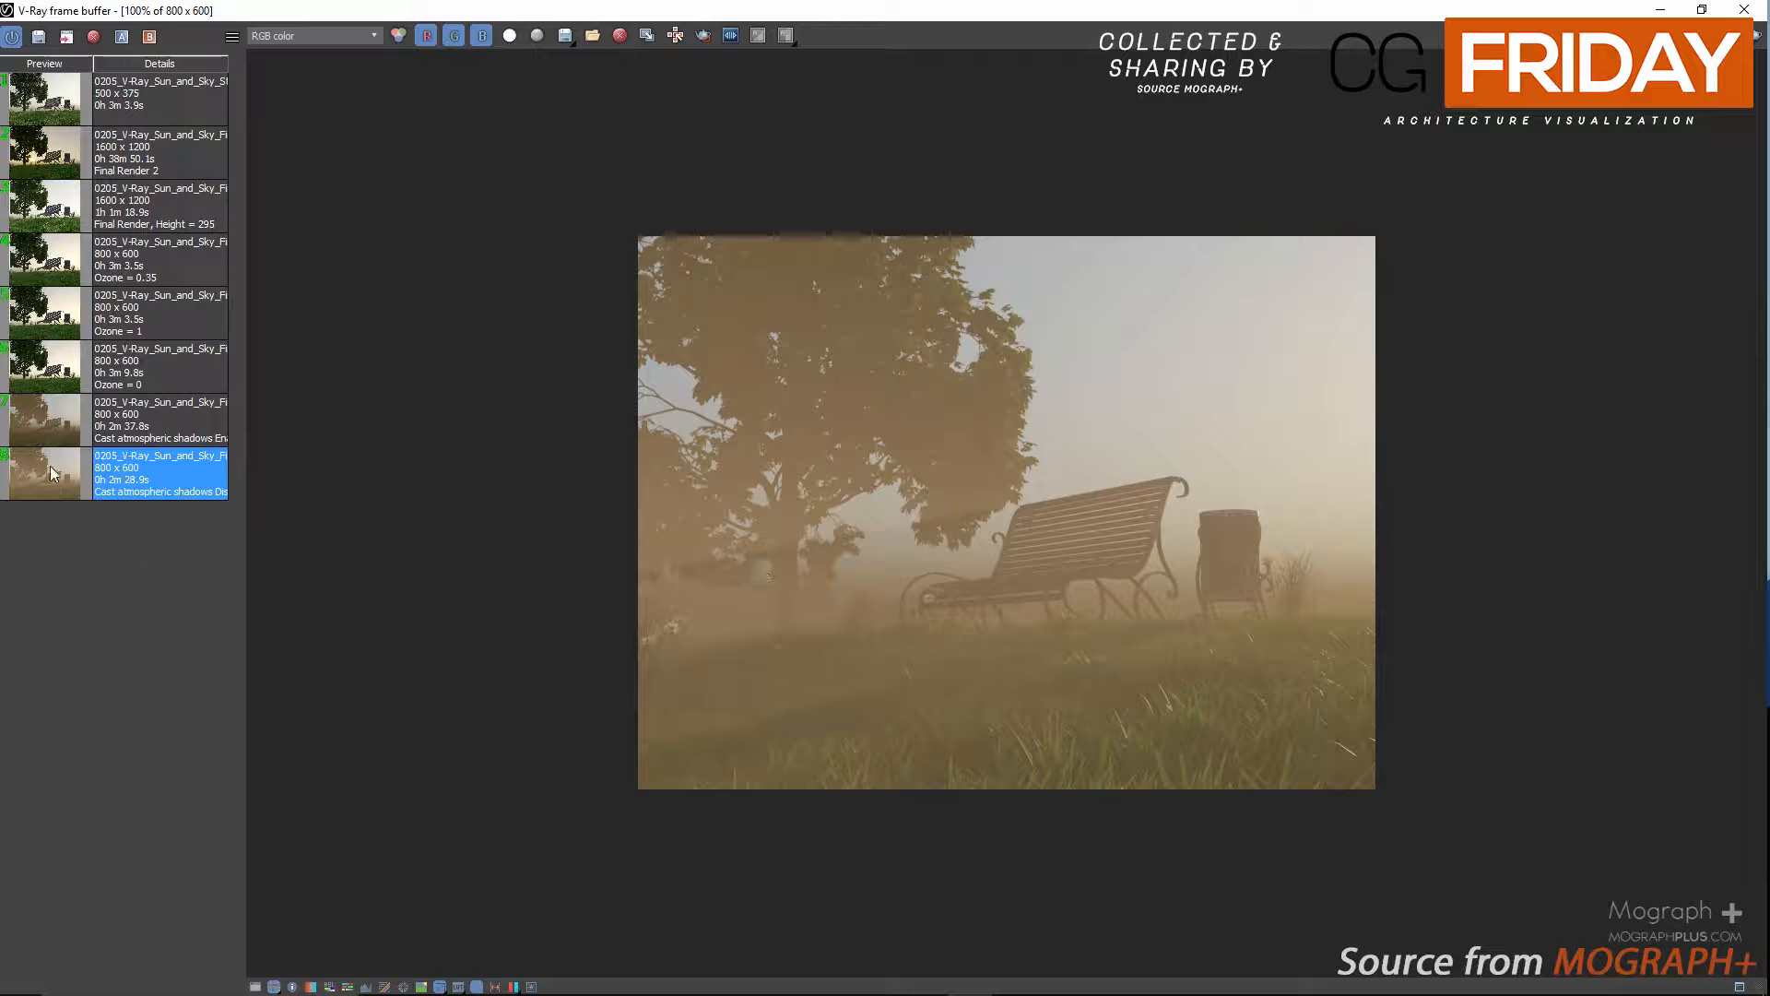
Compare the saved fog renders with cast atmospheric shadows enabled and disabled, and close the frame buffer.
double_click(147, 431)
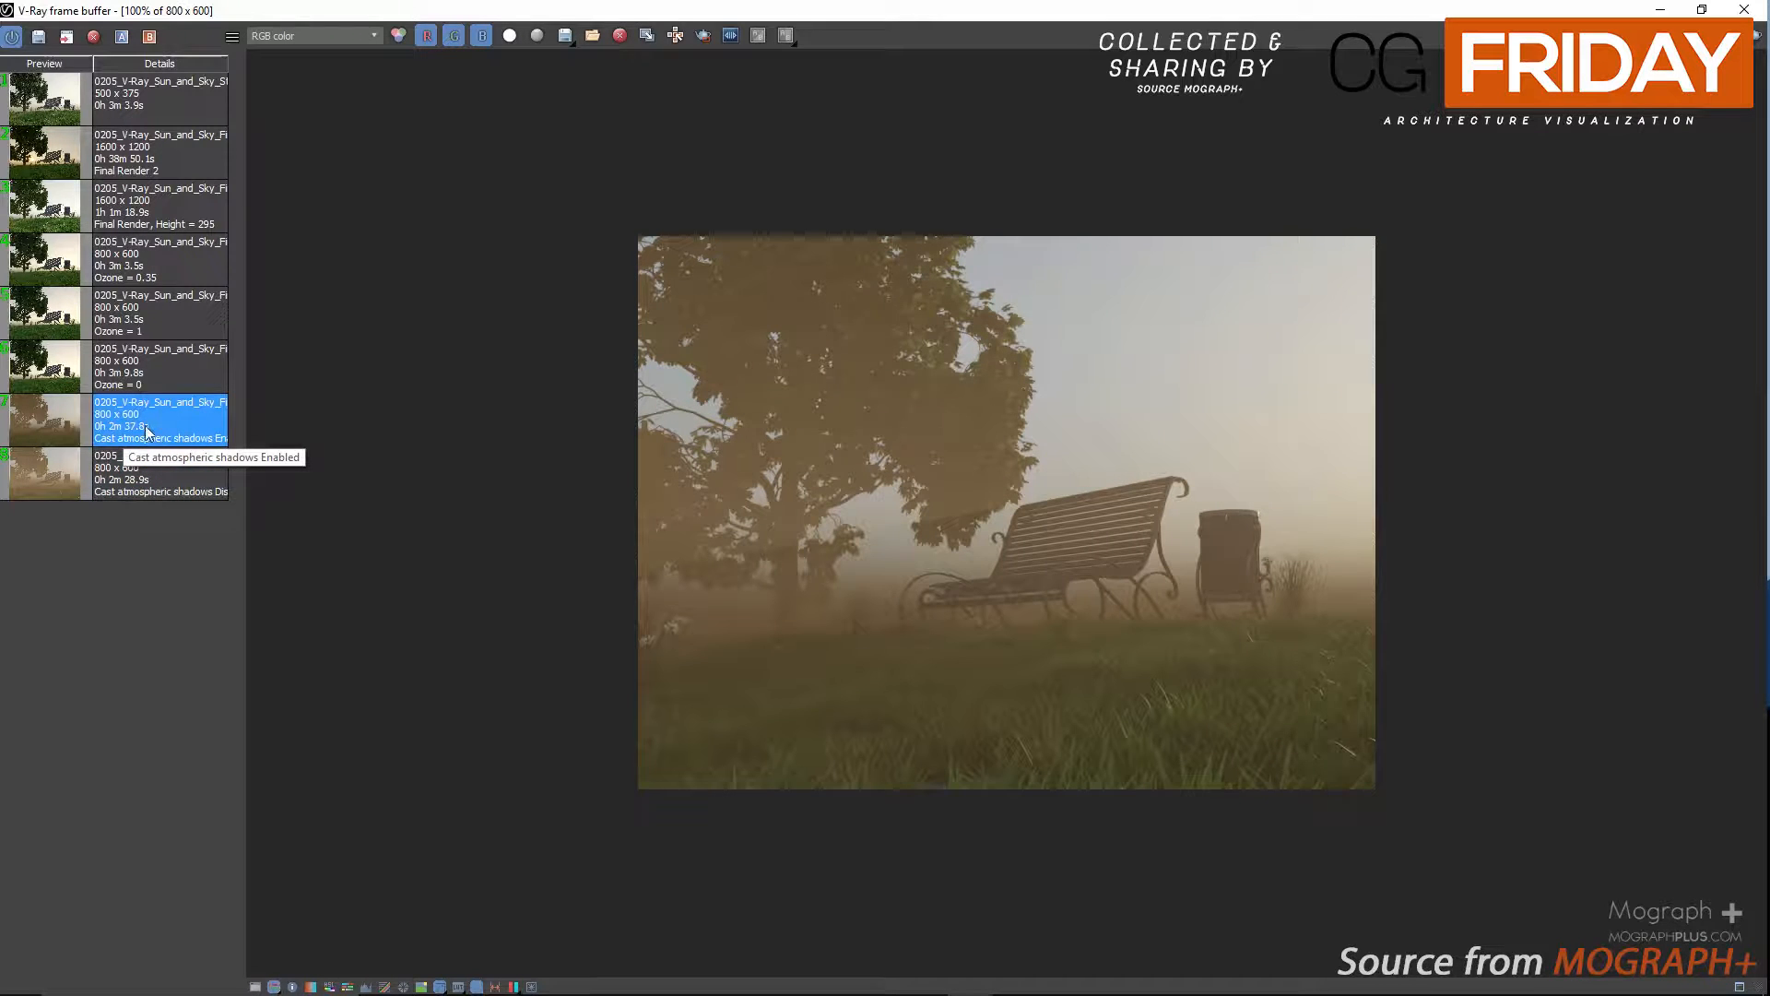
double_click(35, 483)
double_click(47, 437)
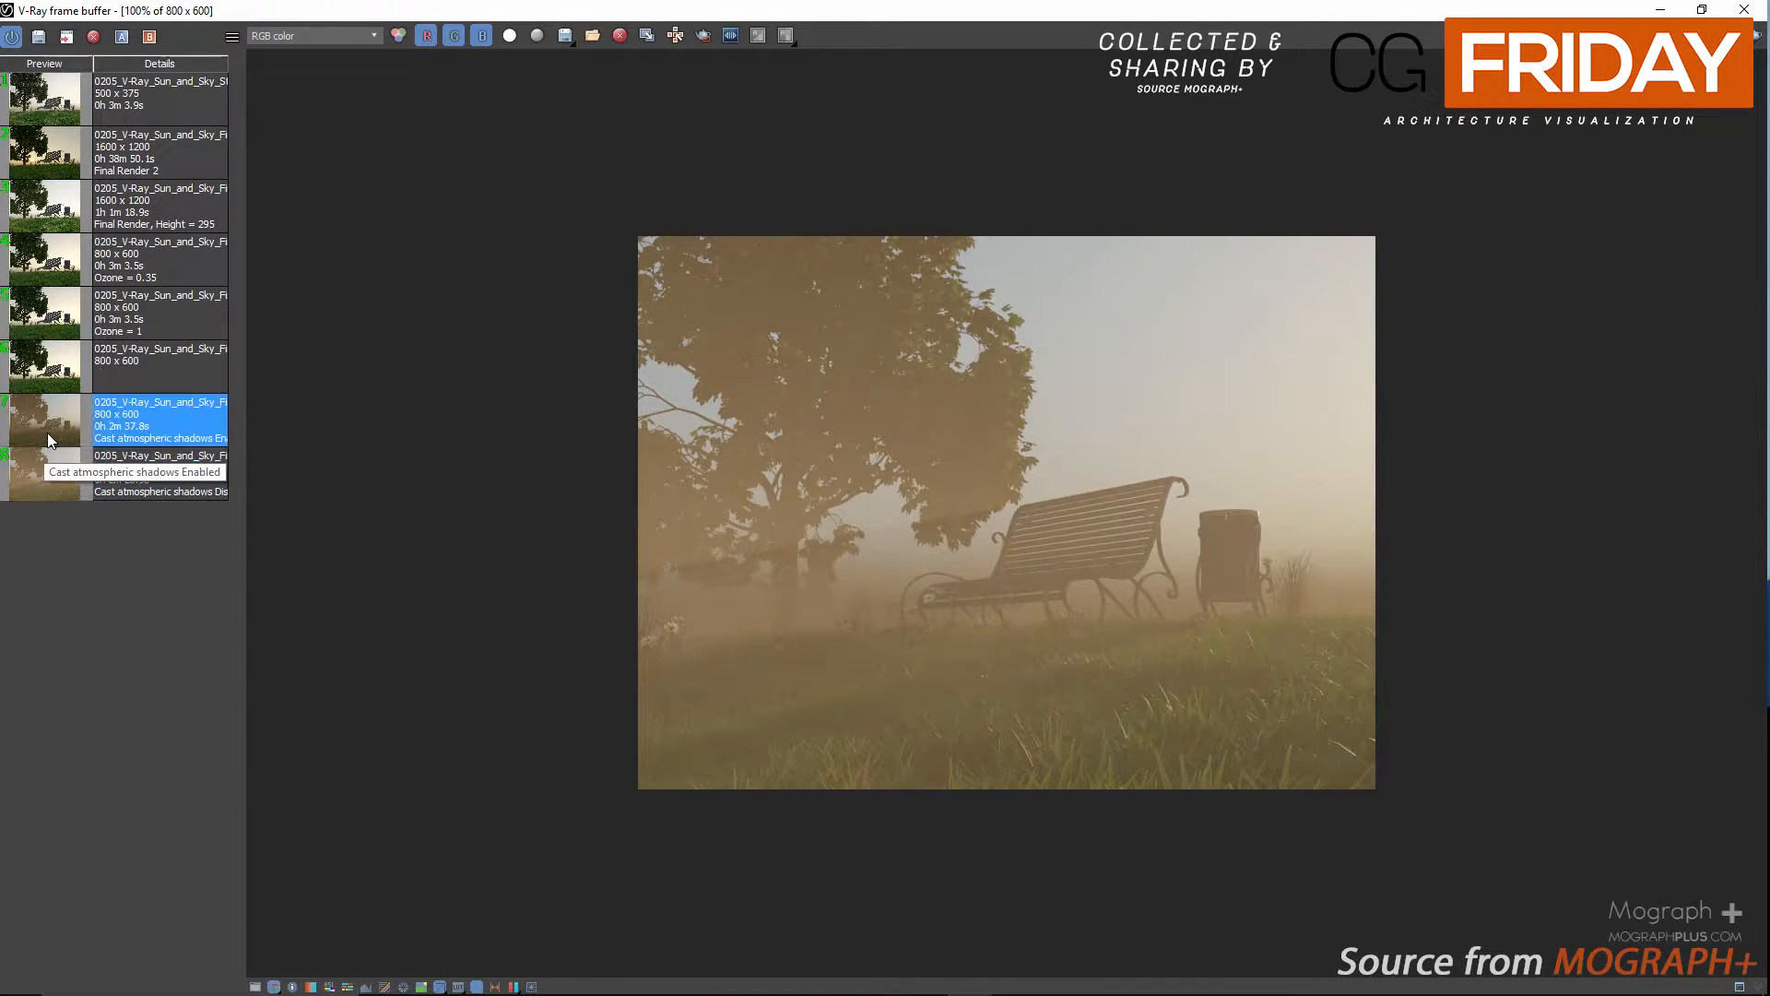
click(48, 472)
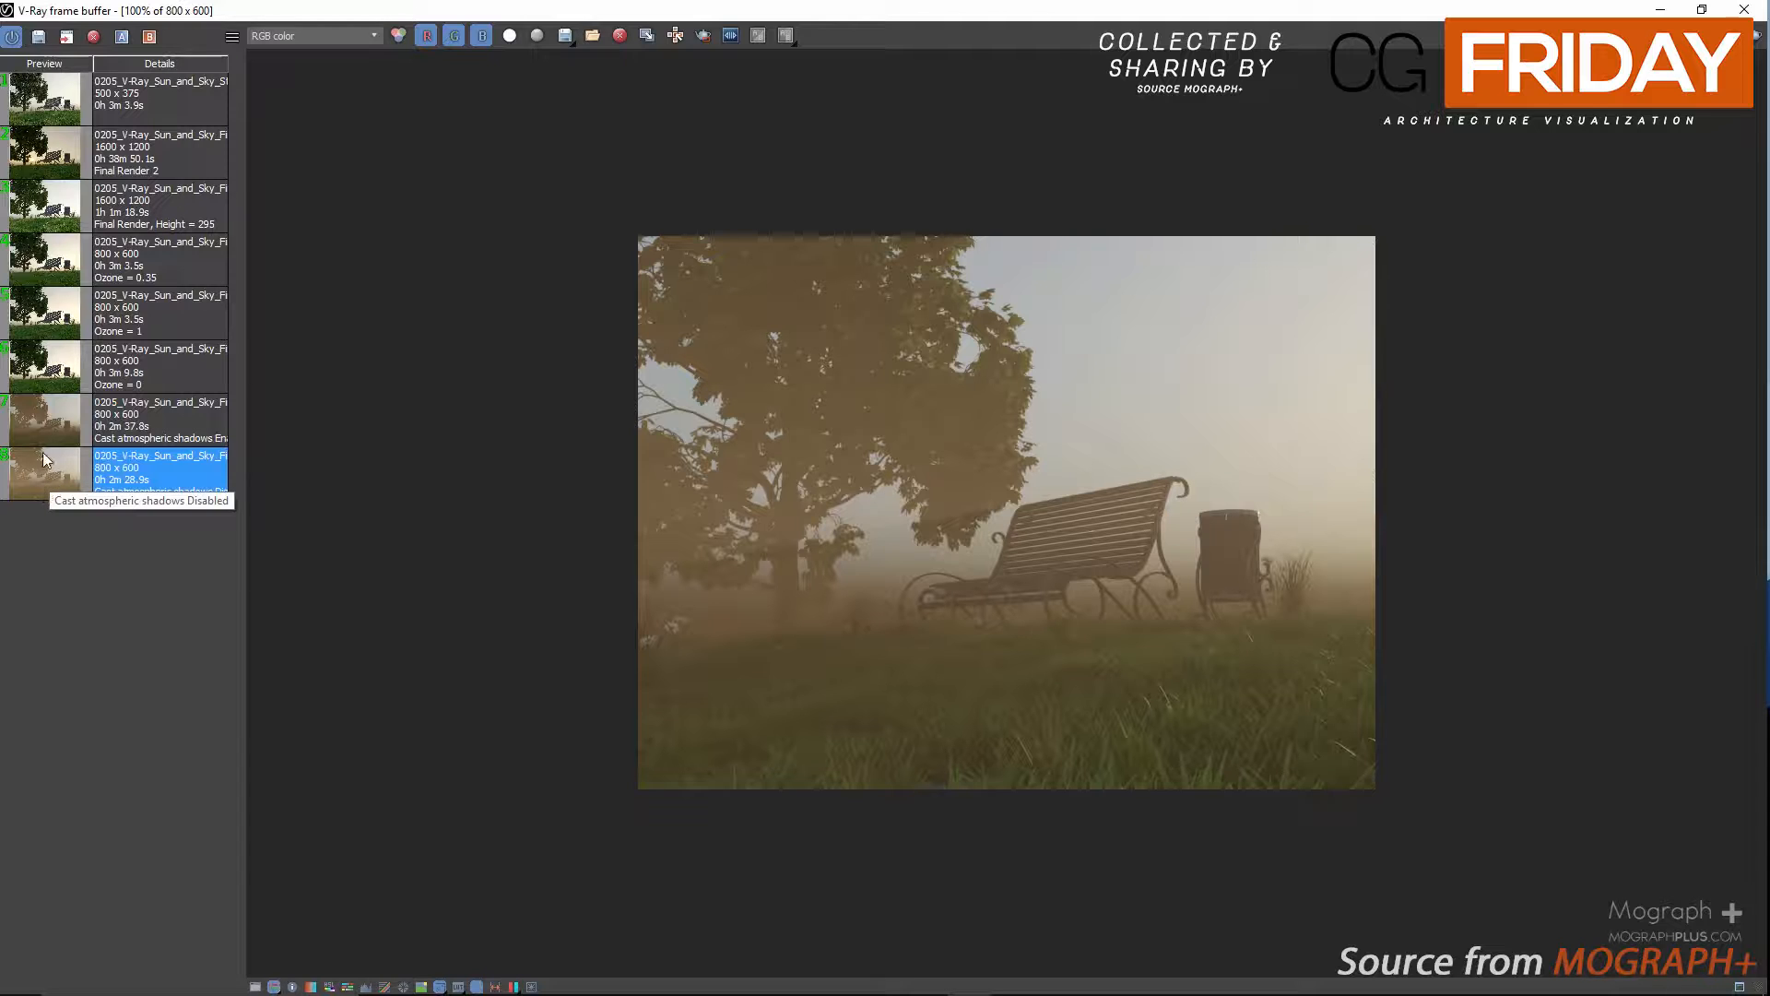
click(53, 426)
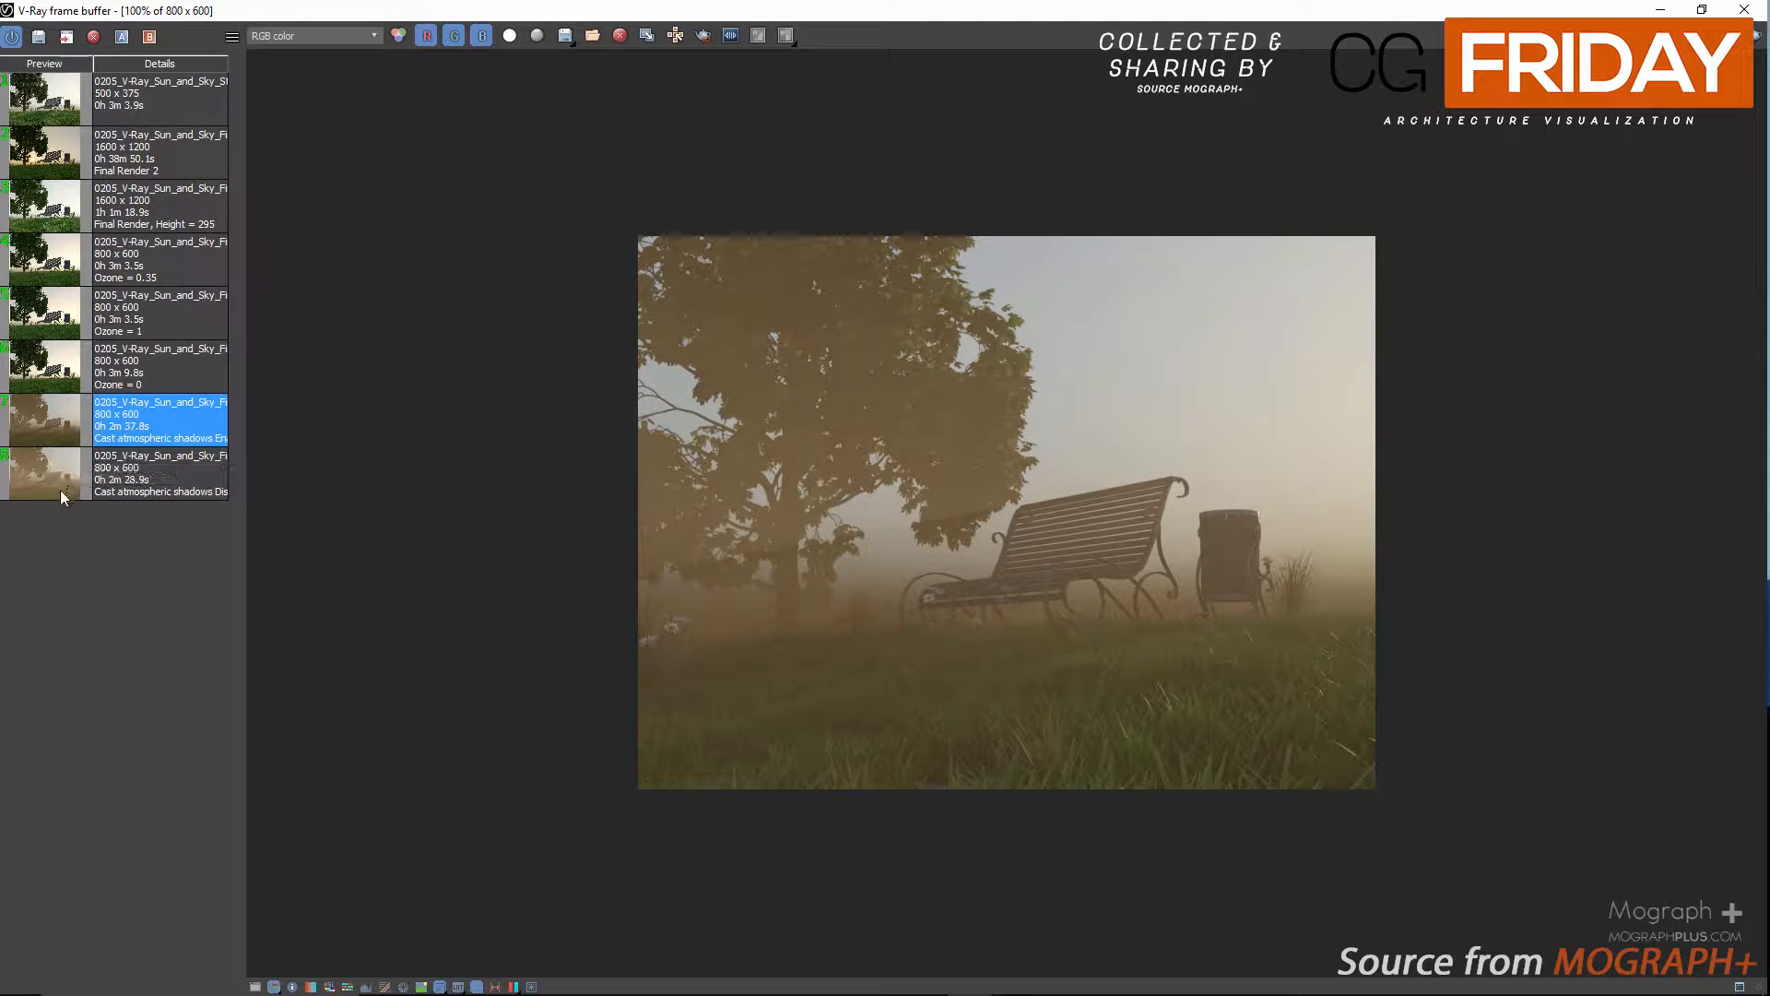
click(59, 477)
click(54, 435)
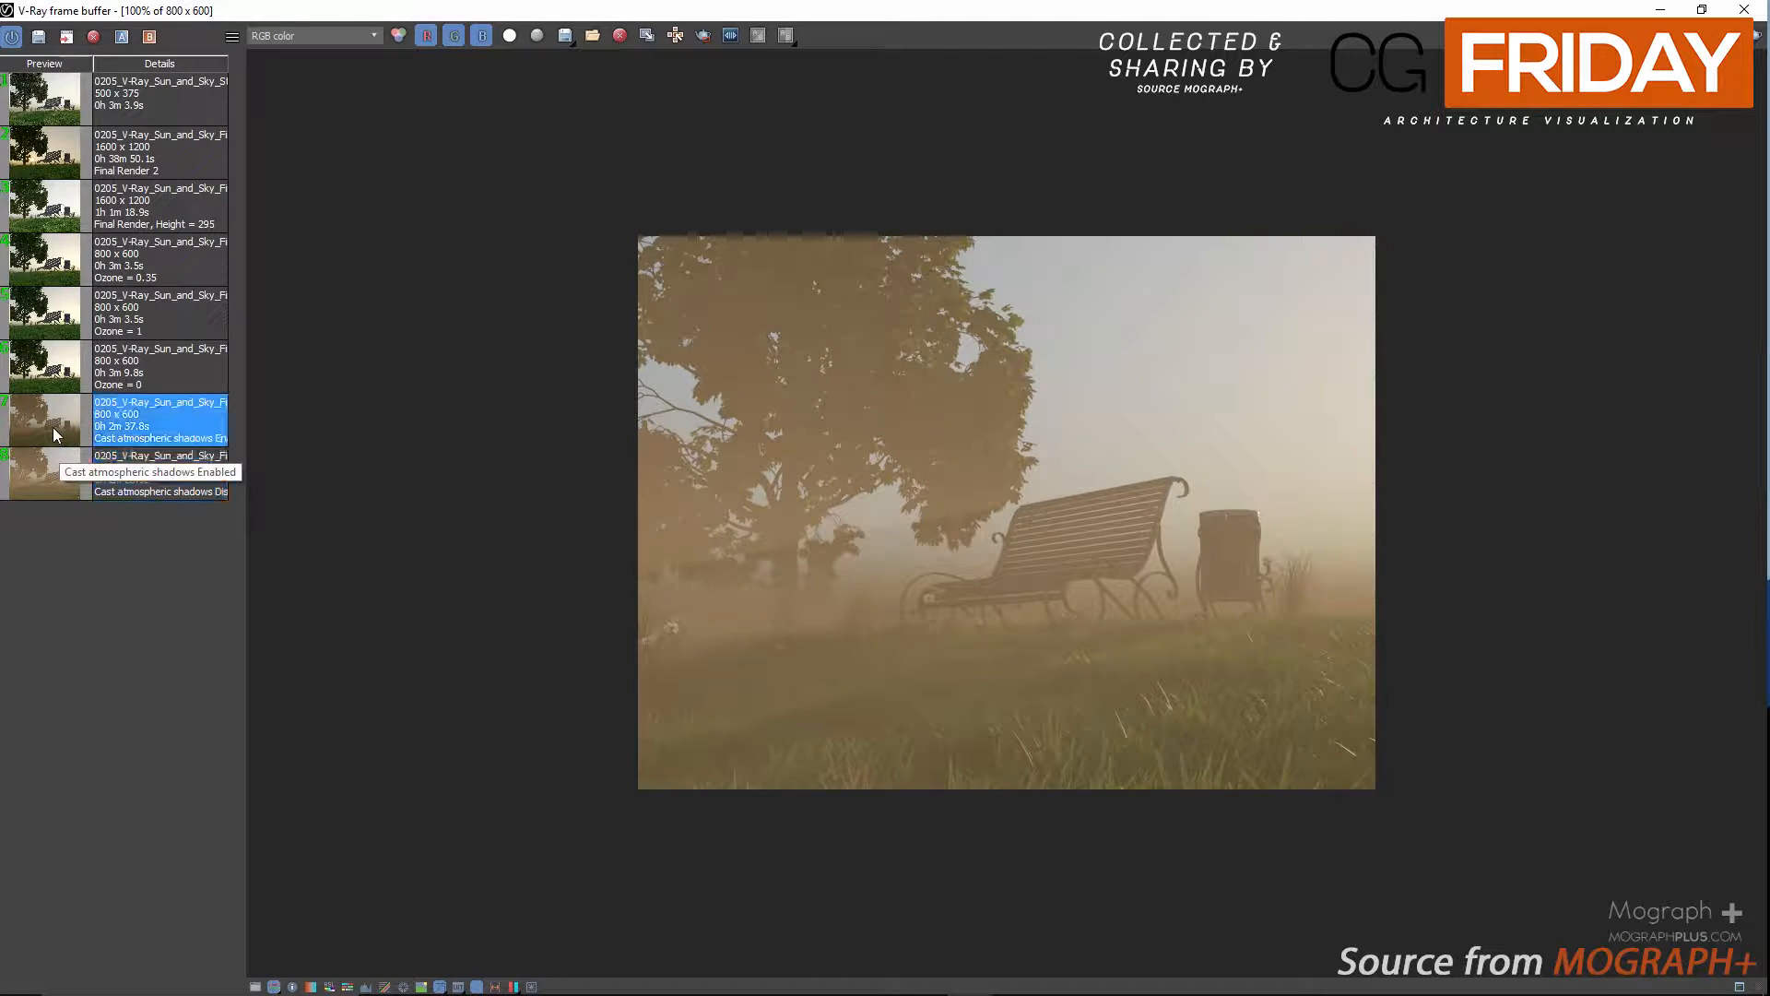
click(47, 479)
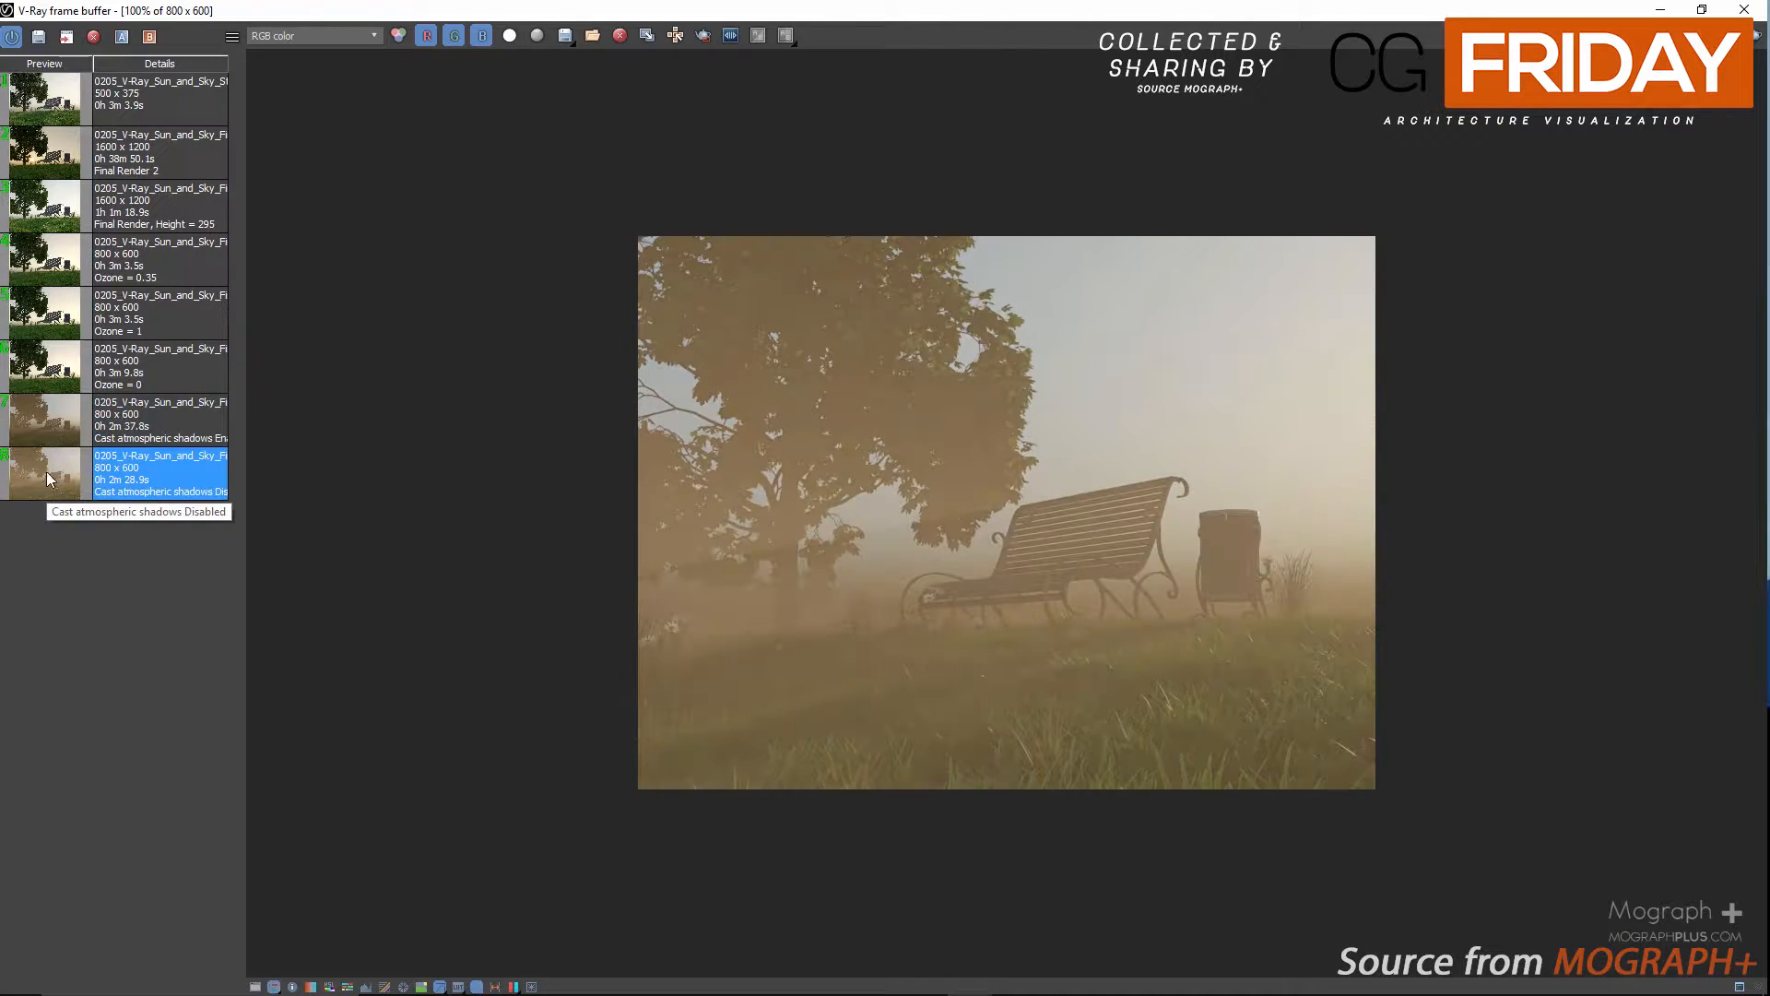
click(1744, 10)
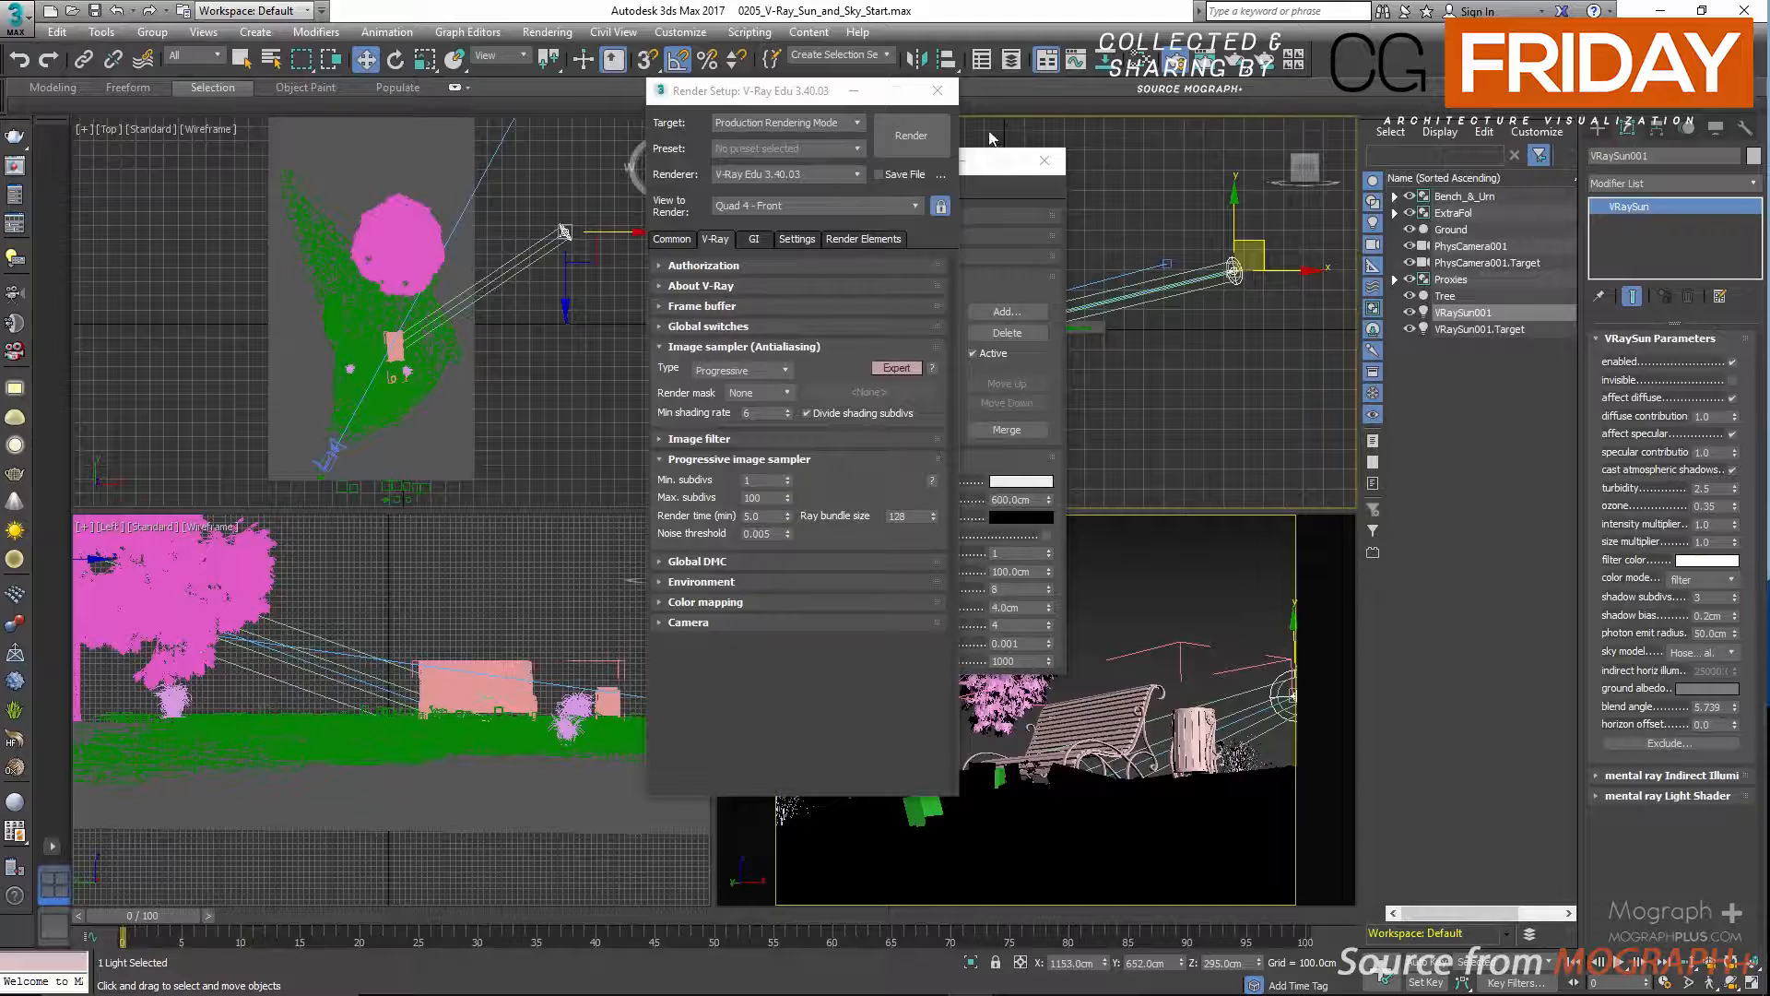
Deactivate the VRayEnvironmentFog effect and close the environment and render setup windows.
drag(782, 94, 481, 129)
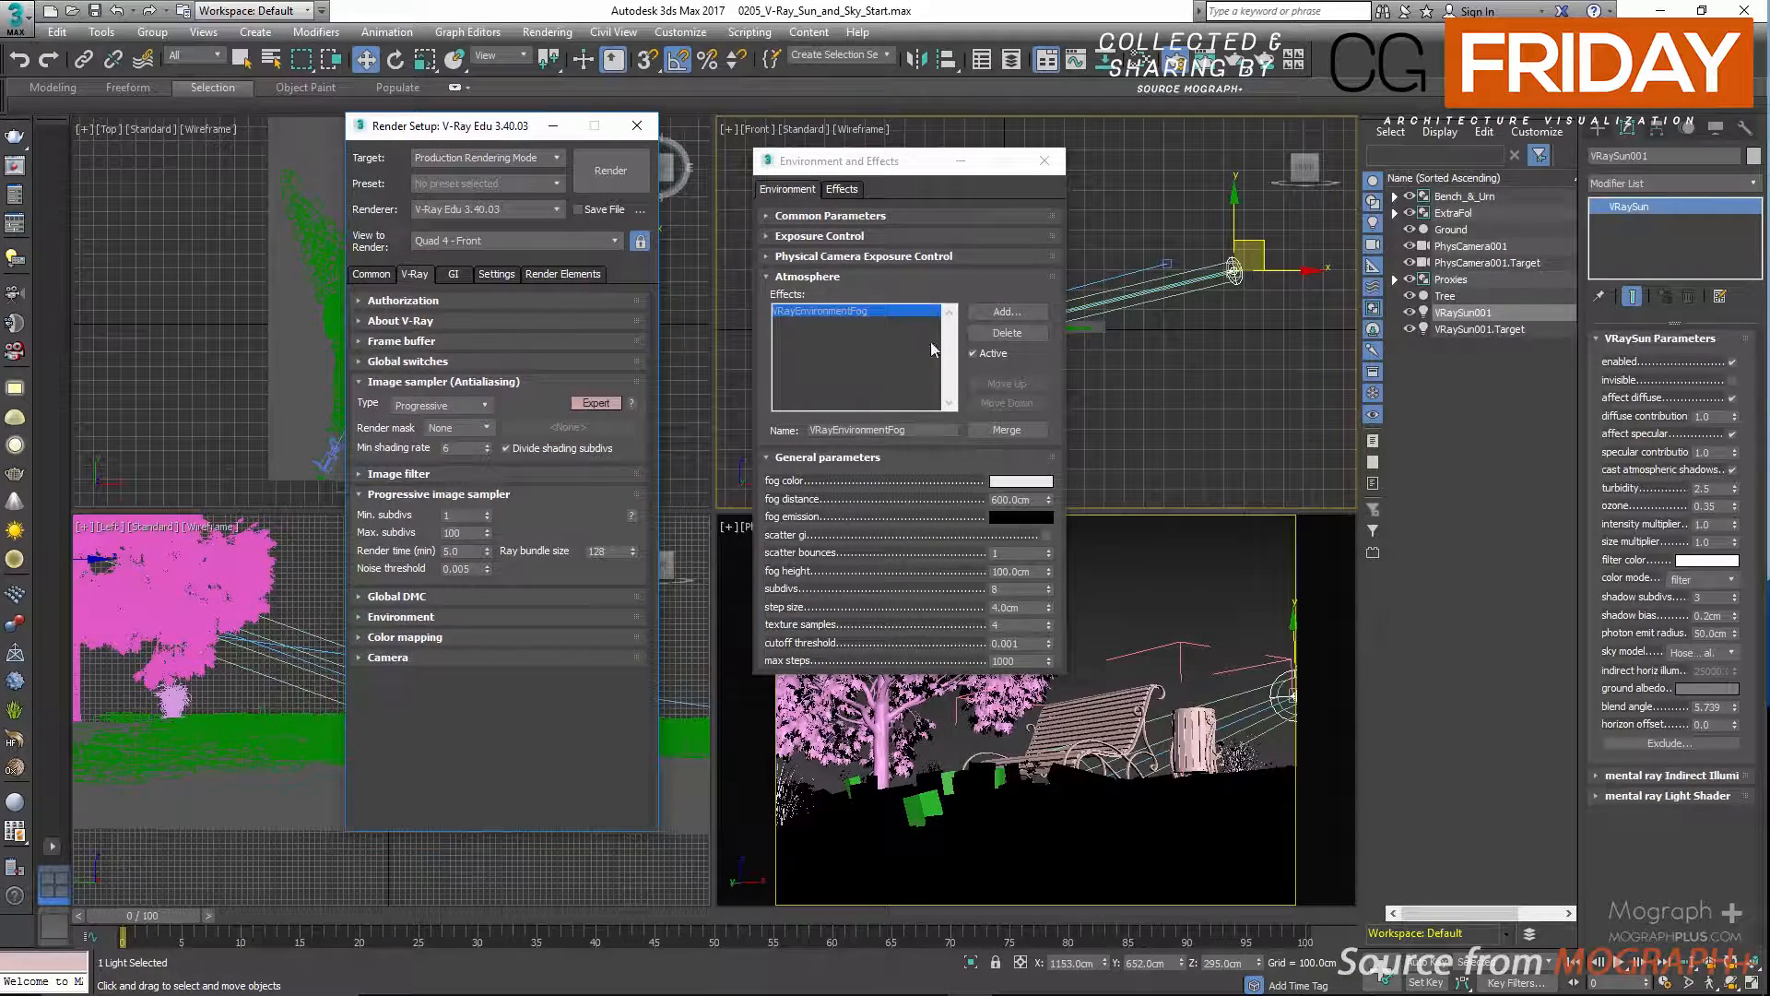
click(975, 353)
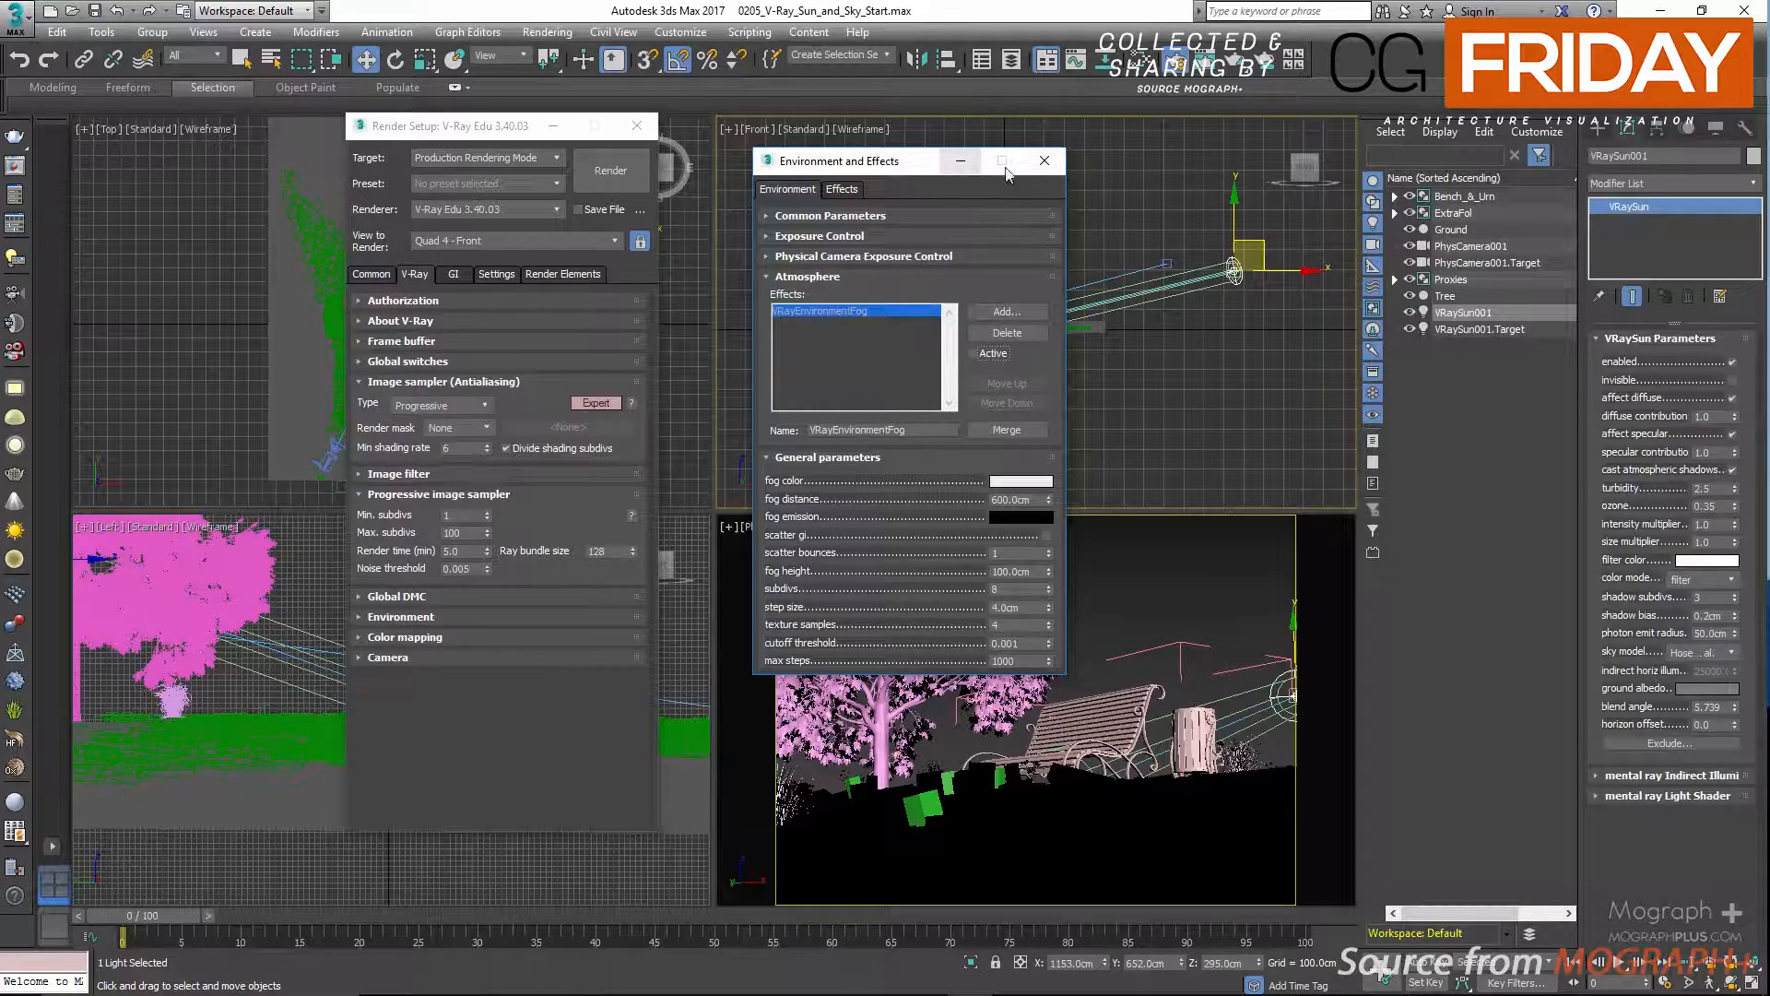
click(1043, 161)
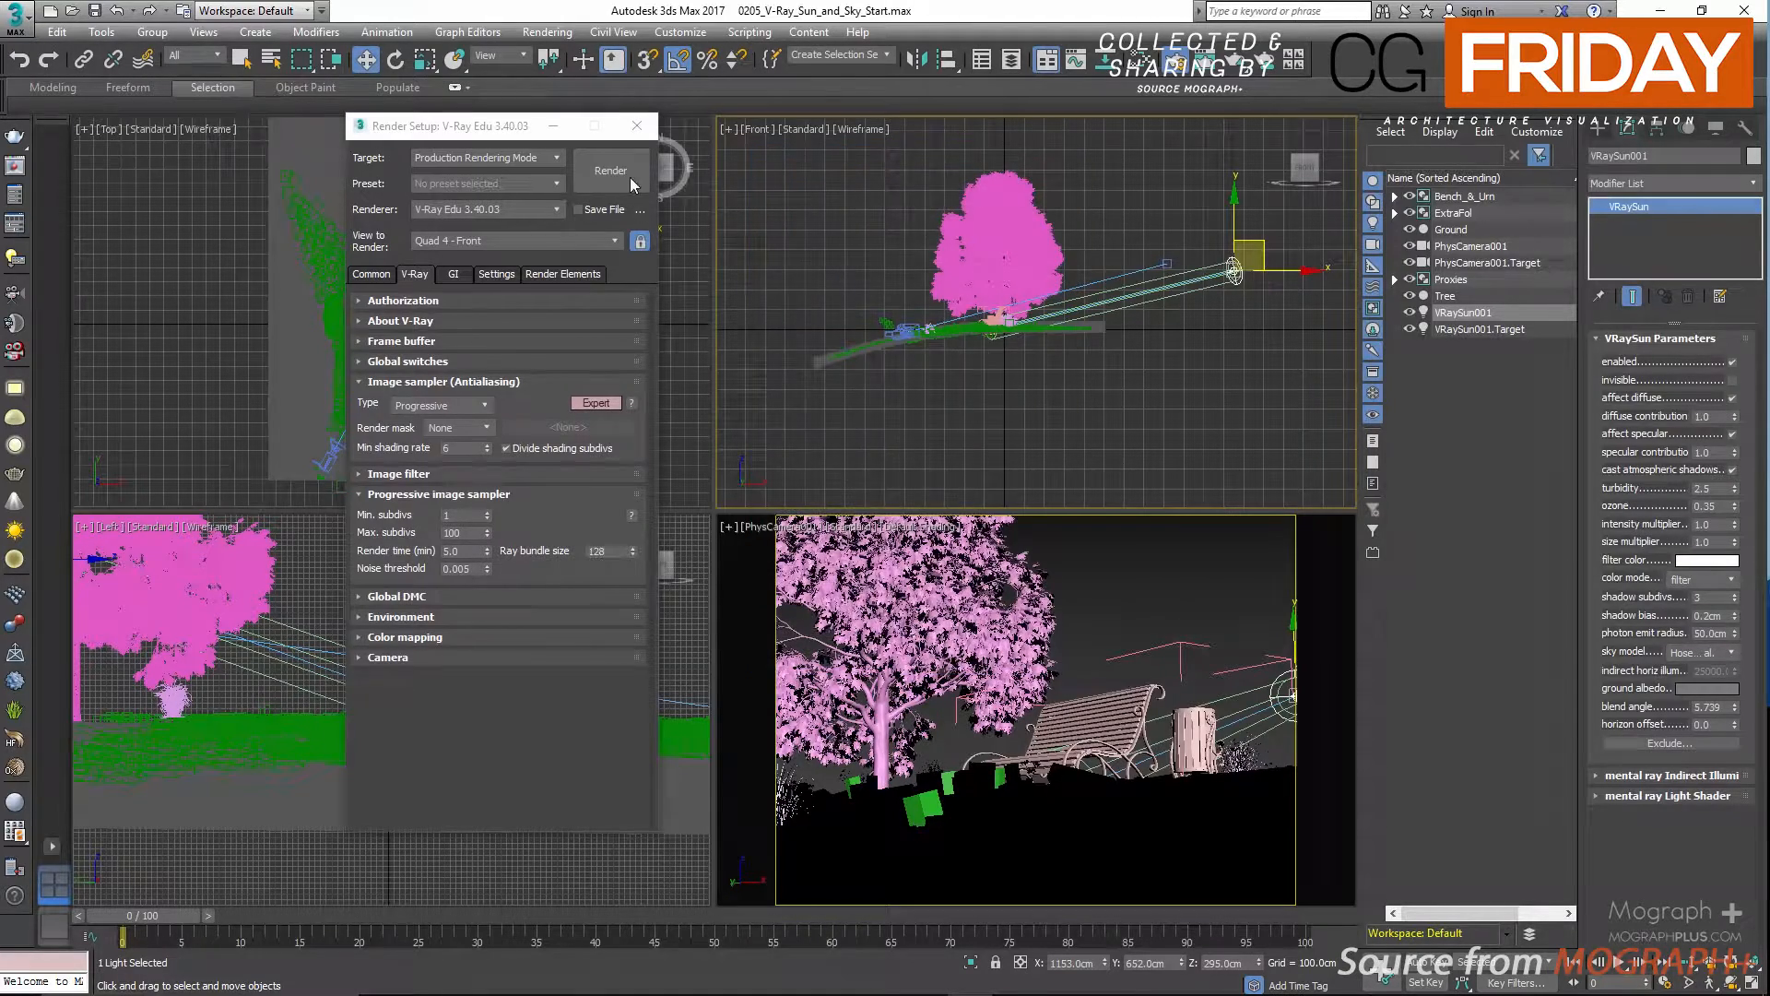
click(637, 128)
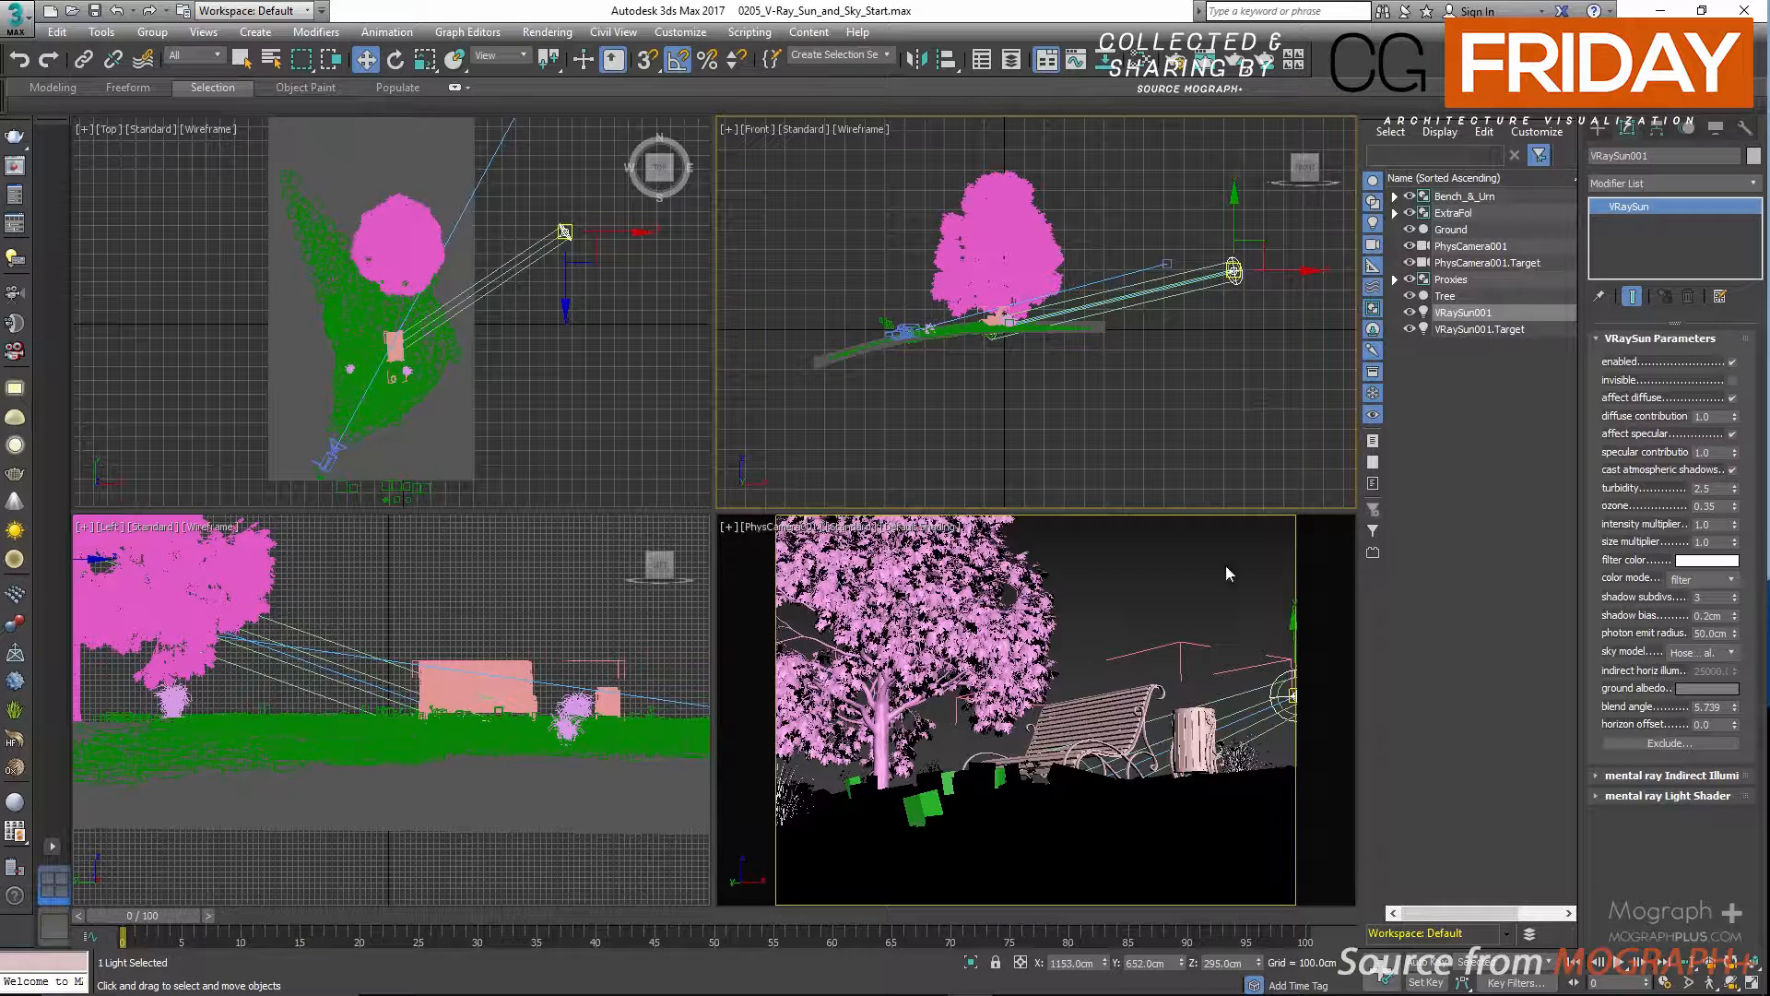
Set the sun's X position to 687 cm.
double_click(1071, 963)
text(687)
key(Return)
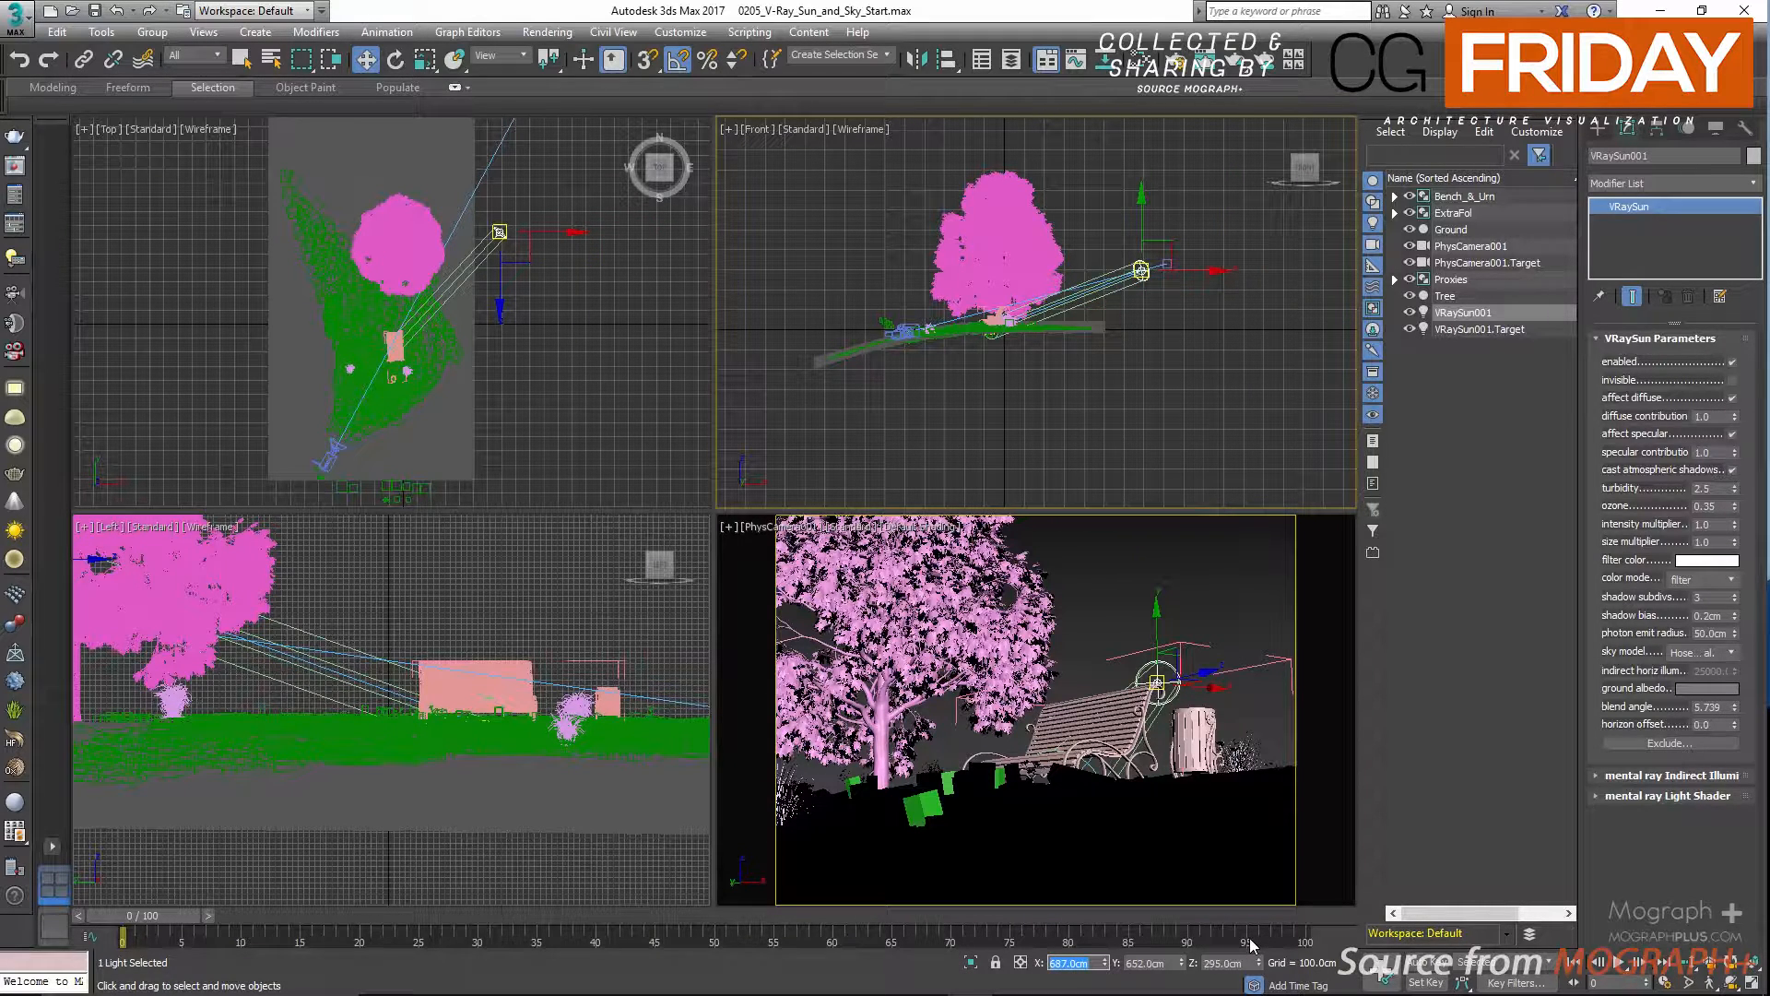
click(1145, 963)
click(1219, 963)
Show the camera view in wireframe and set the sun's Z position to 155 cm.
click(1089, 593)
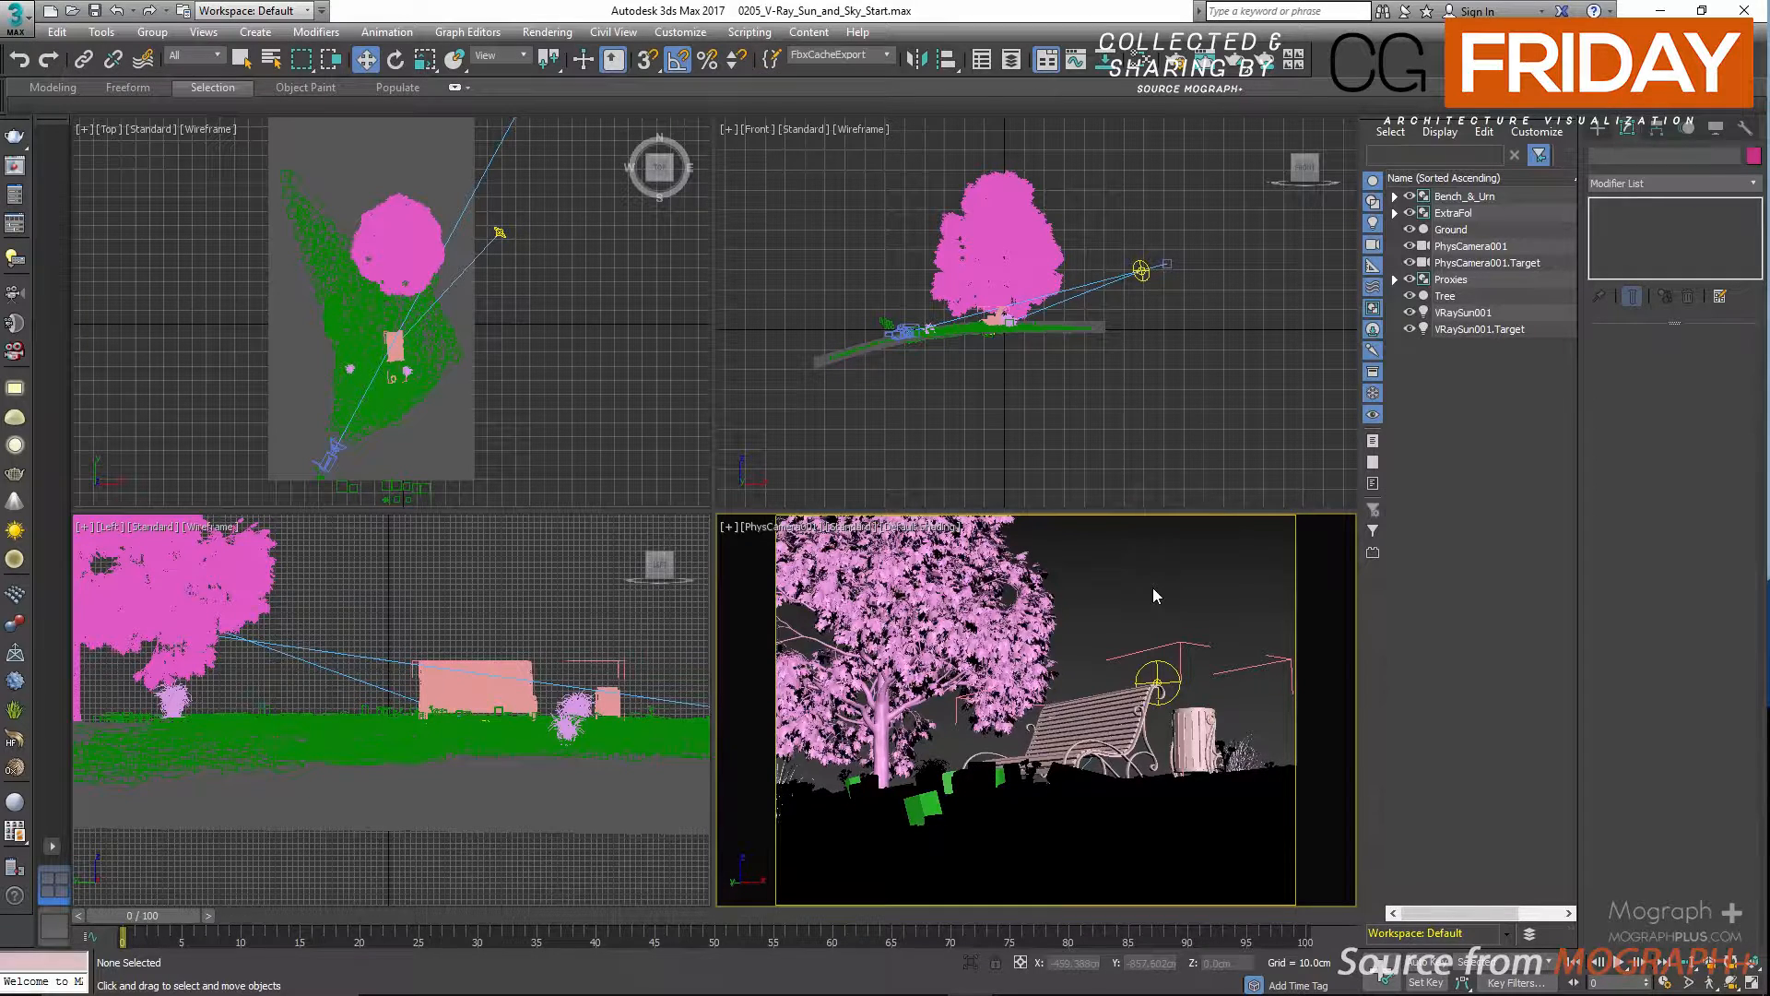
key(F3)
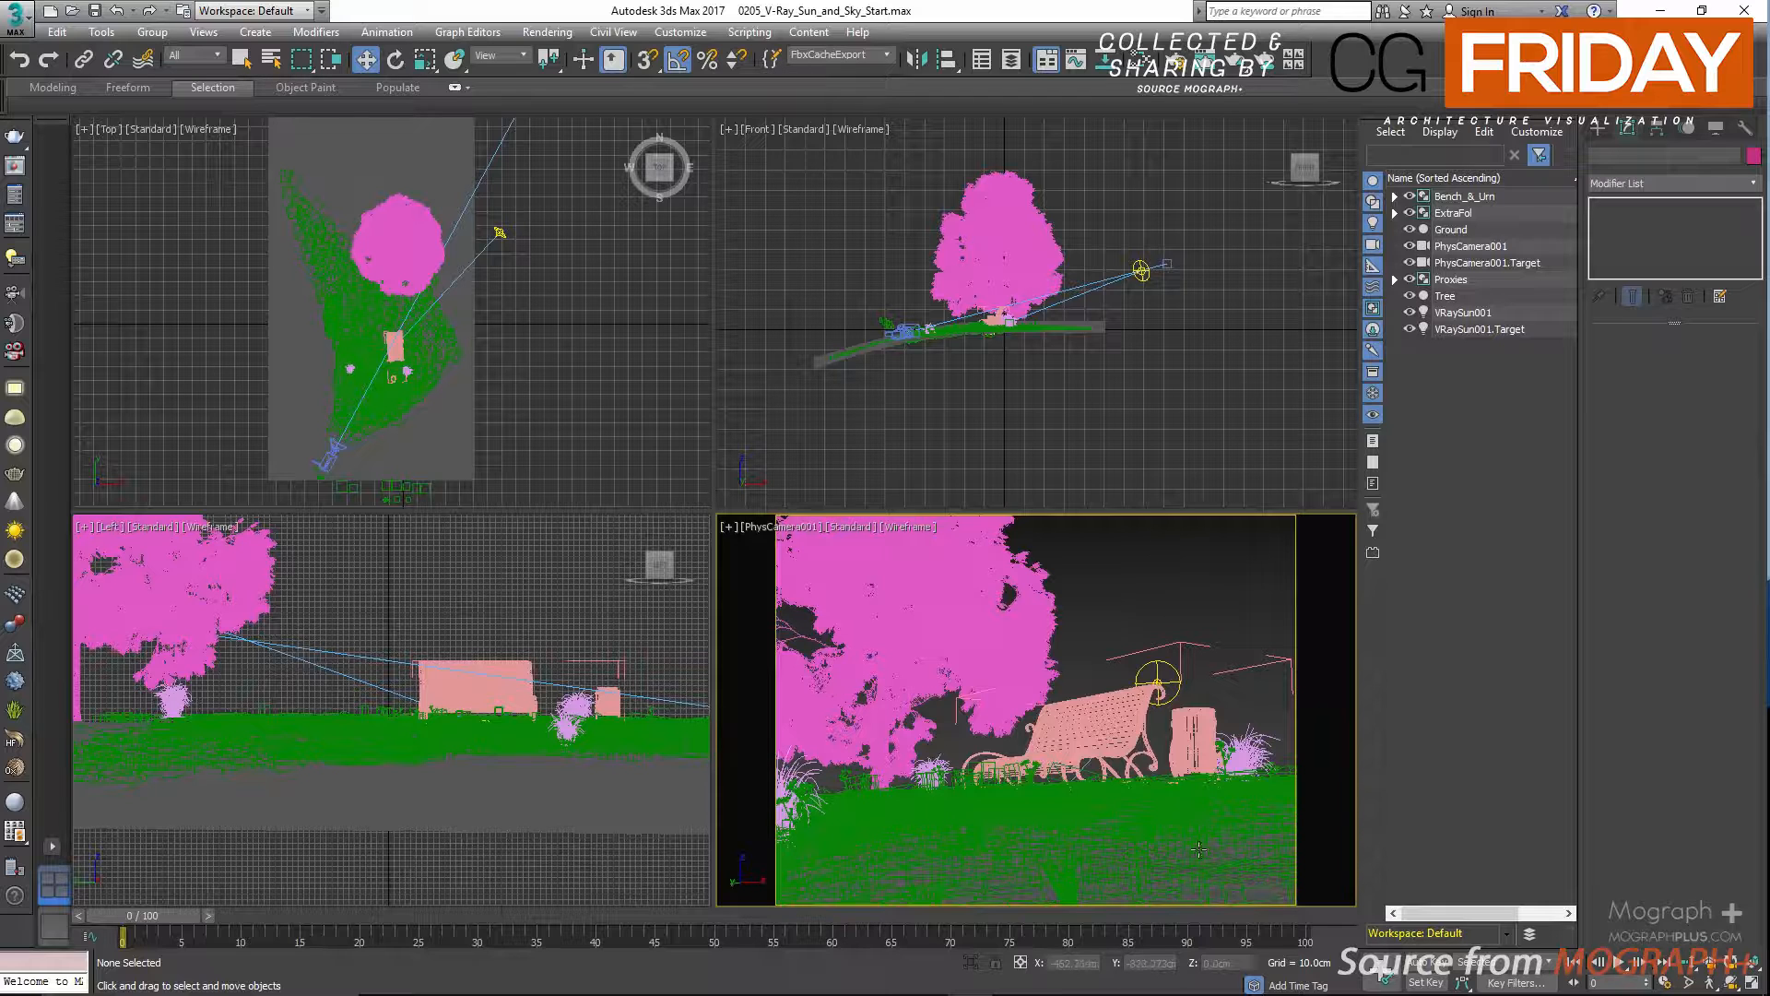
click(1457, 312)
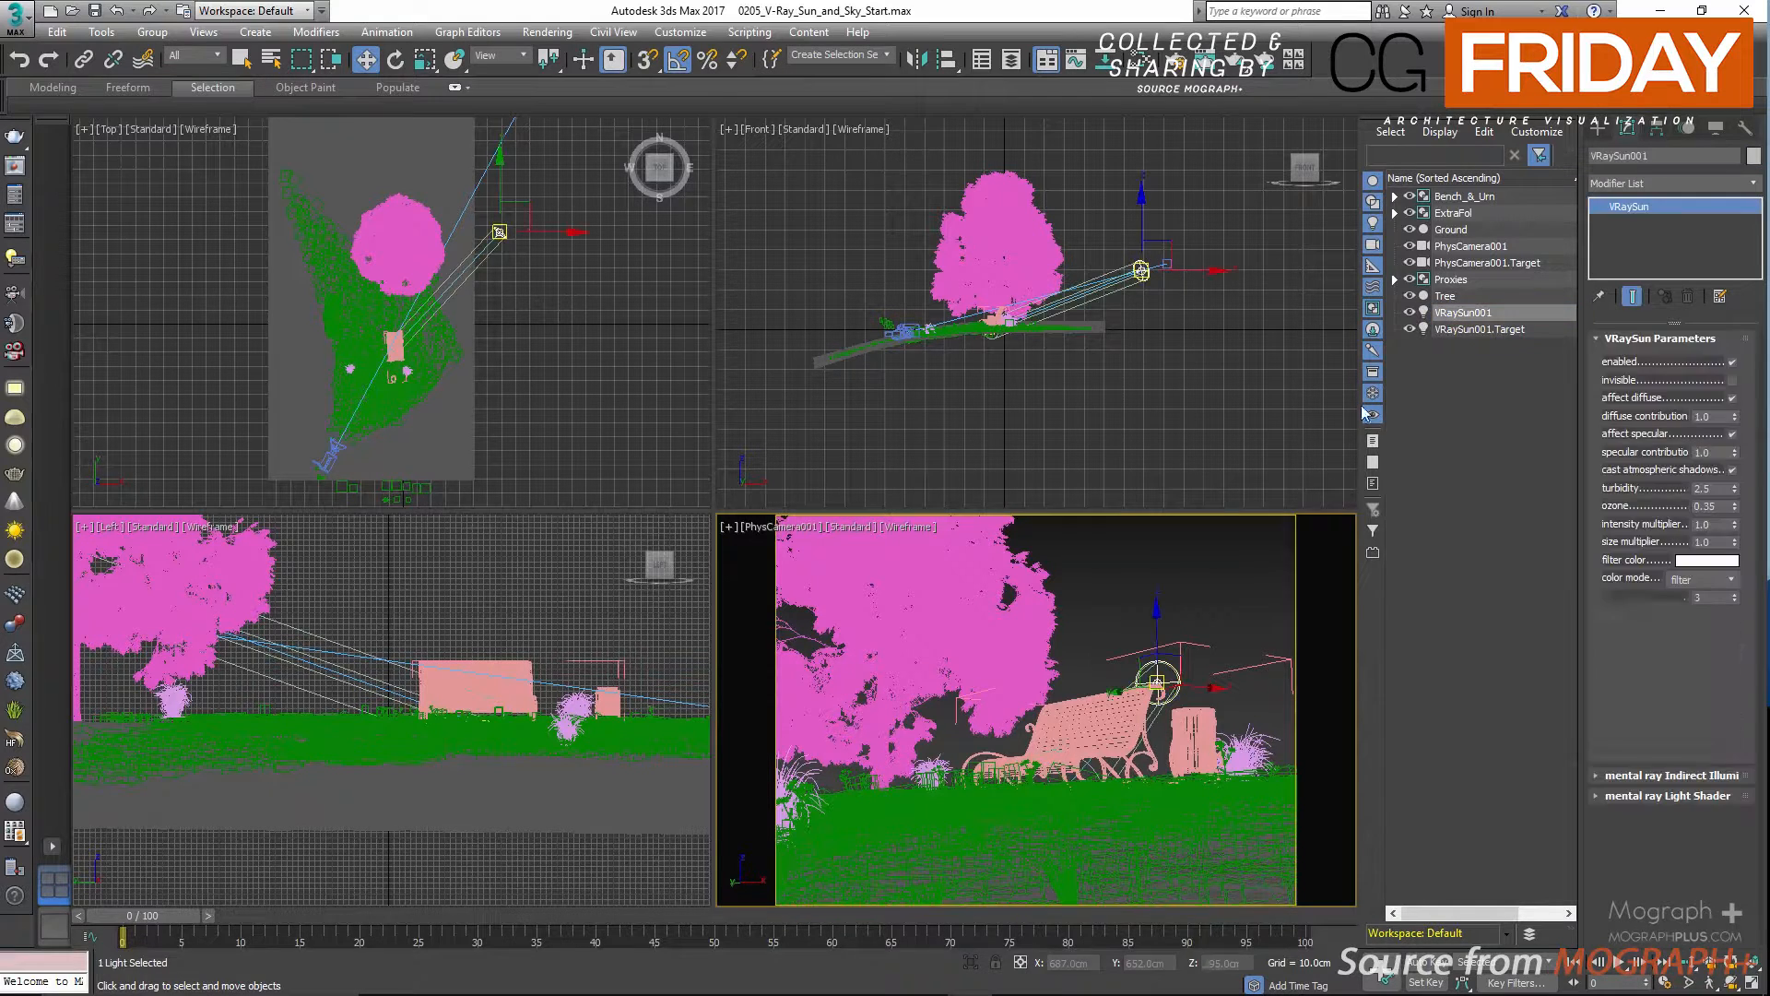
double_click(1212, 963)
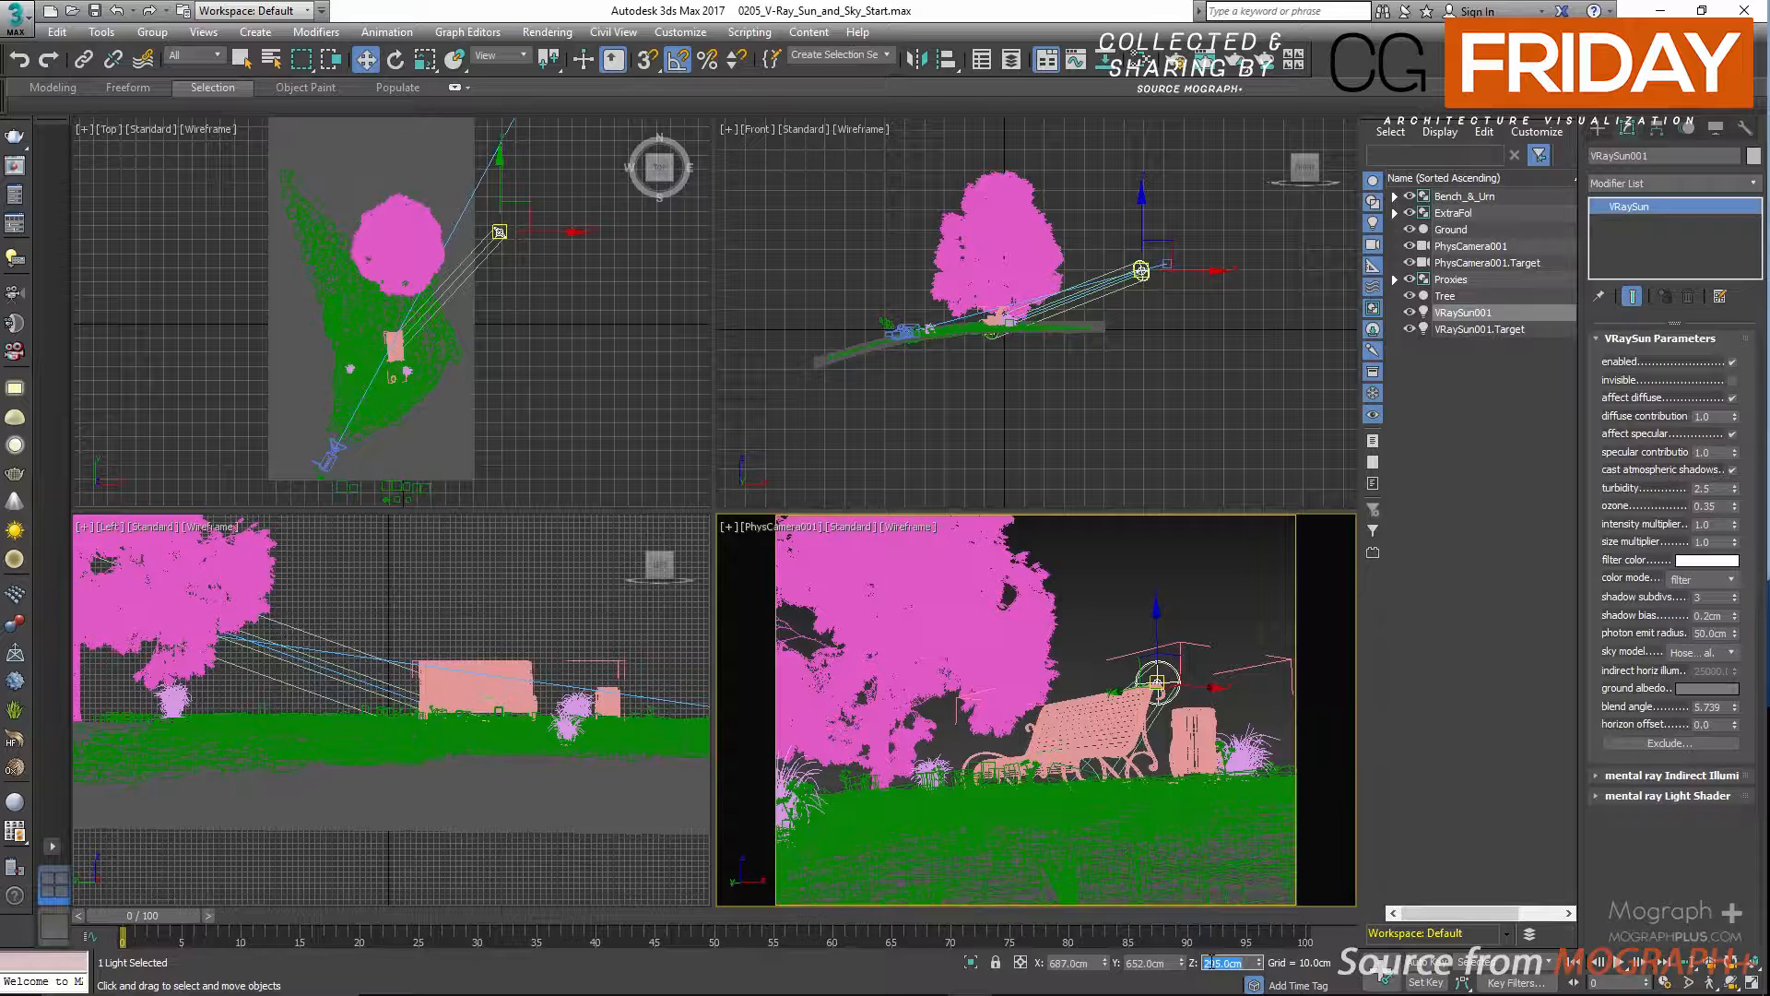
text(155)
key(Return)
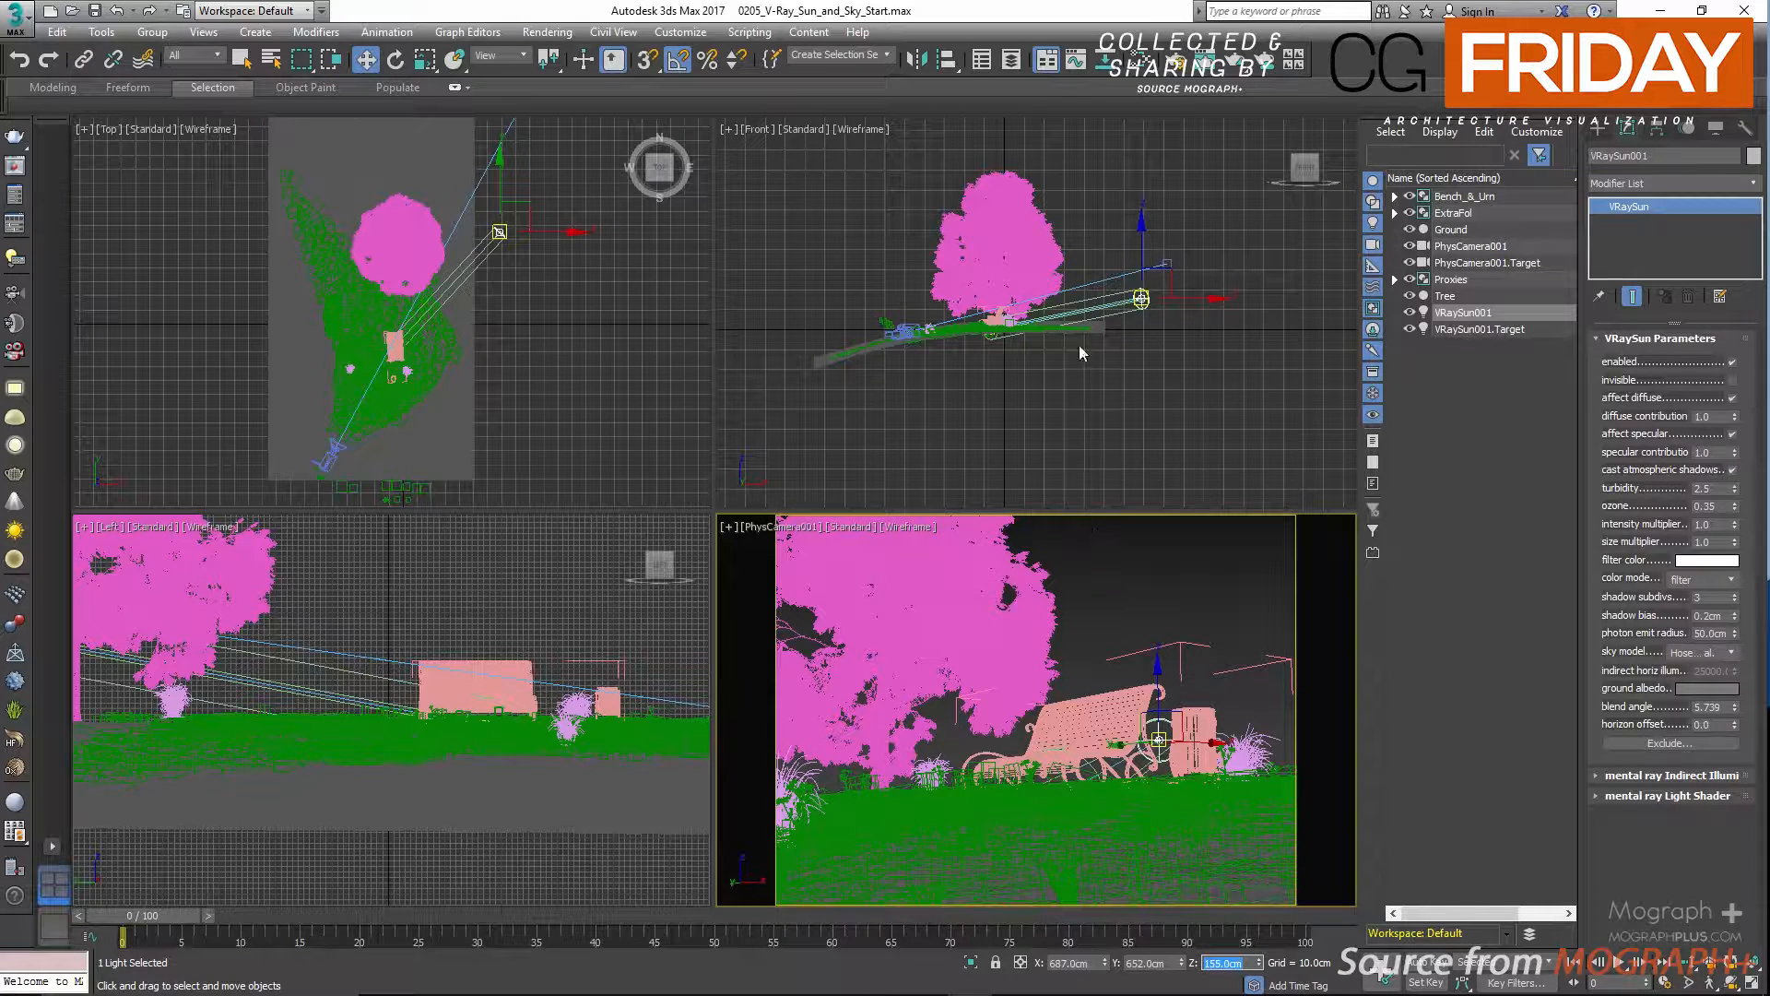
Start the interactive V-Ray RT render and shrink and move the frame buffer so the sun's parameters remain accessible.
drag(1230, 63, 1240, 97)
double_click(1112, 13)
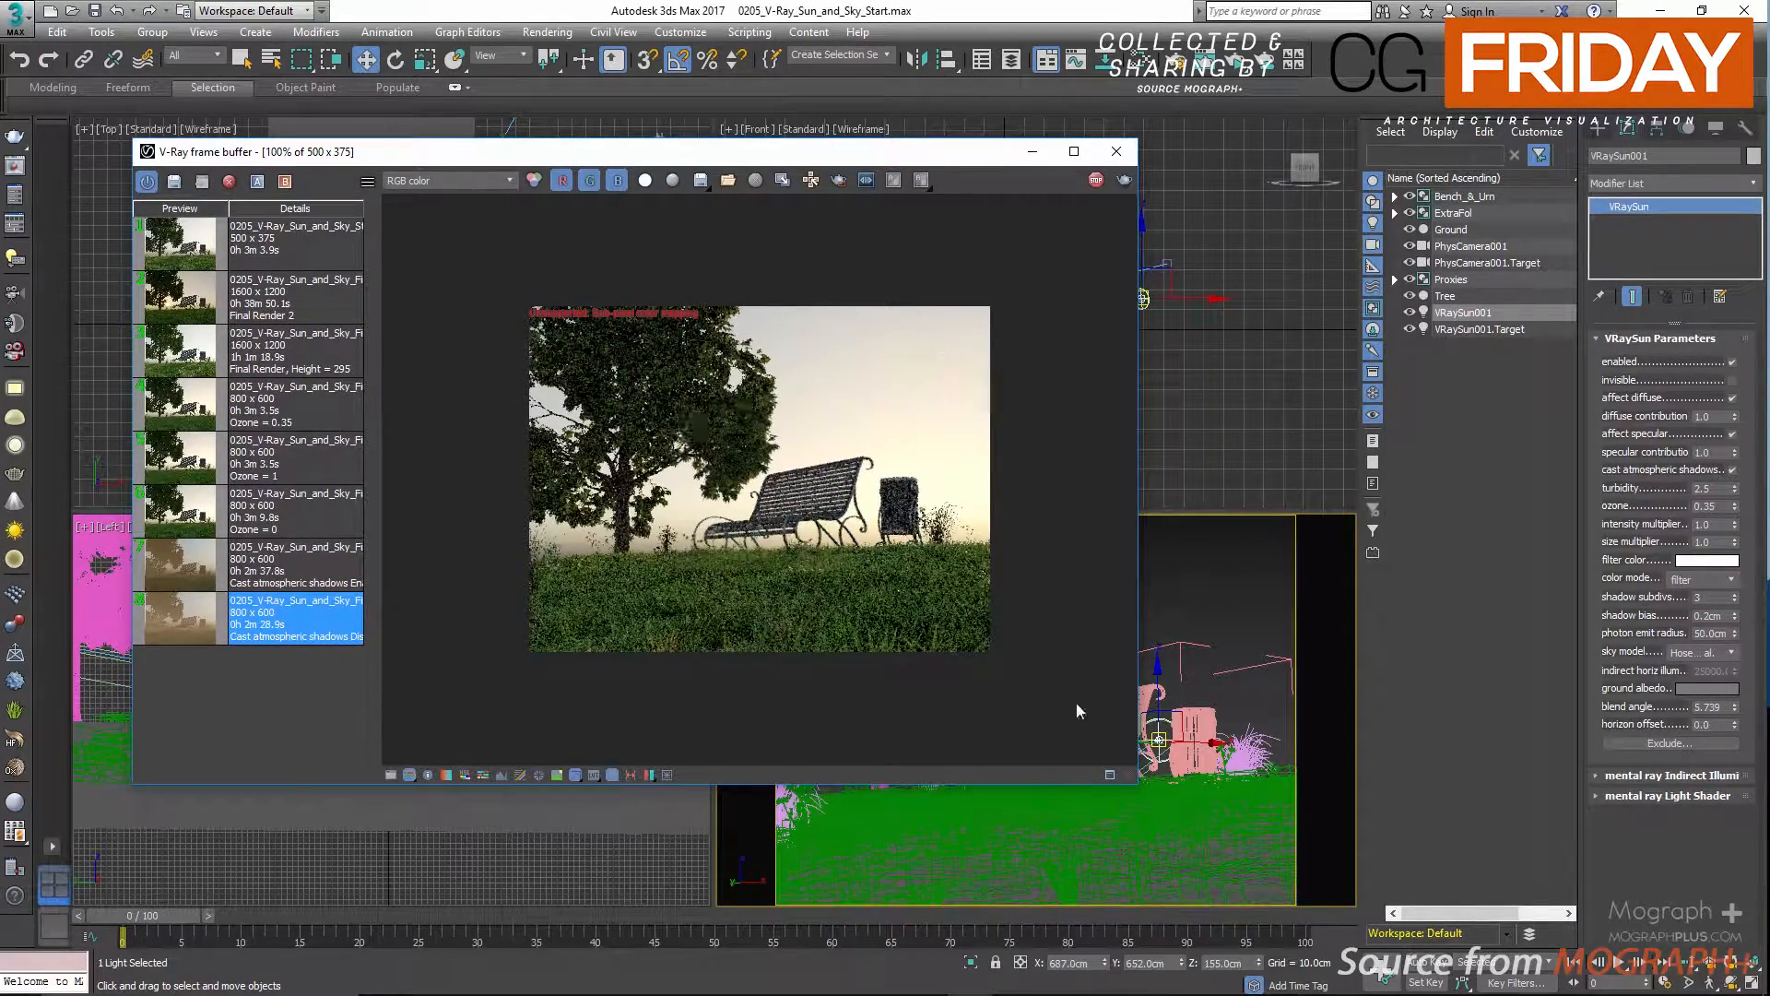
drag(1139, 790, 933, 623)
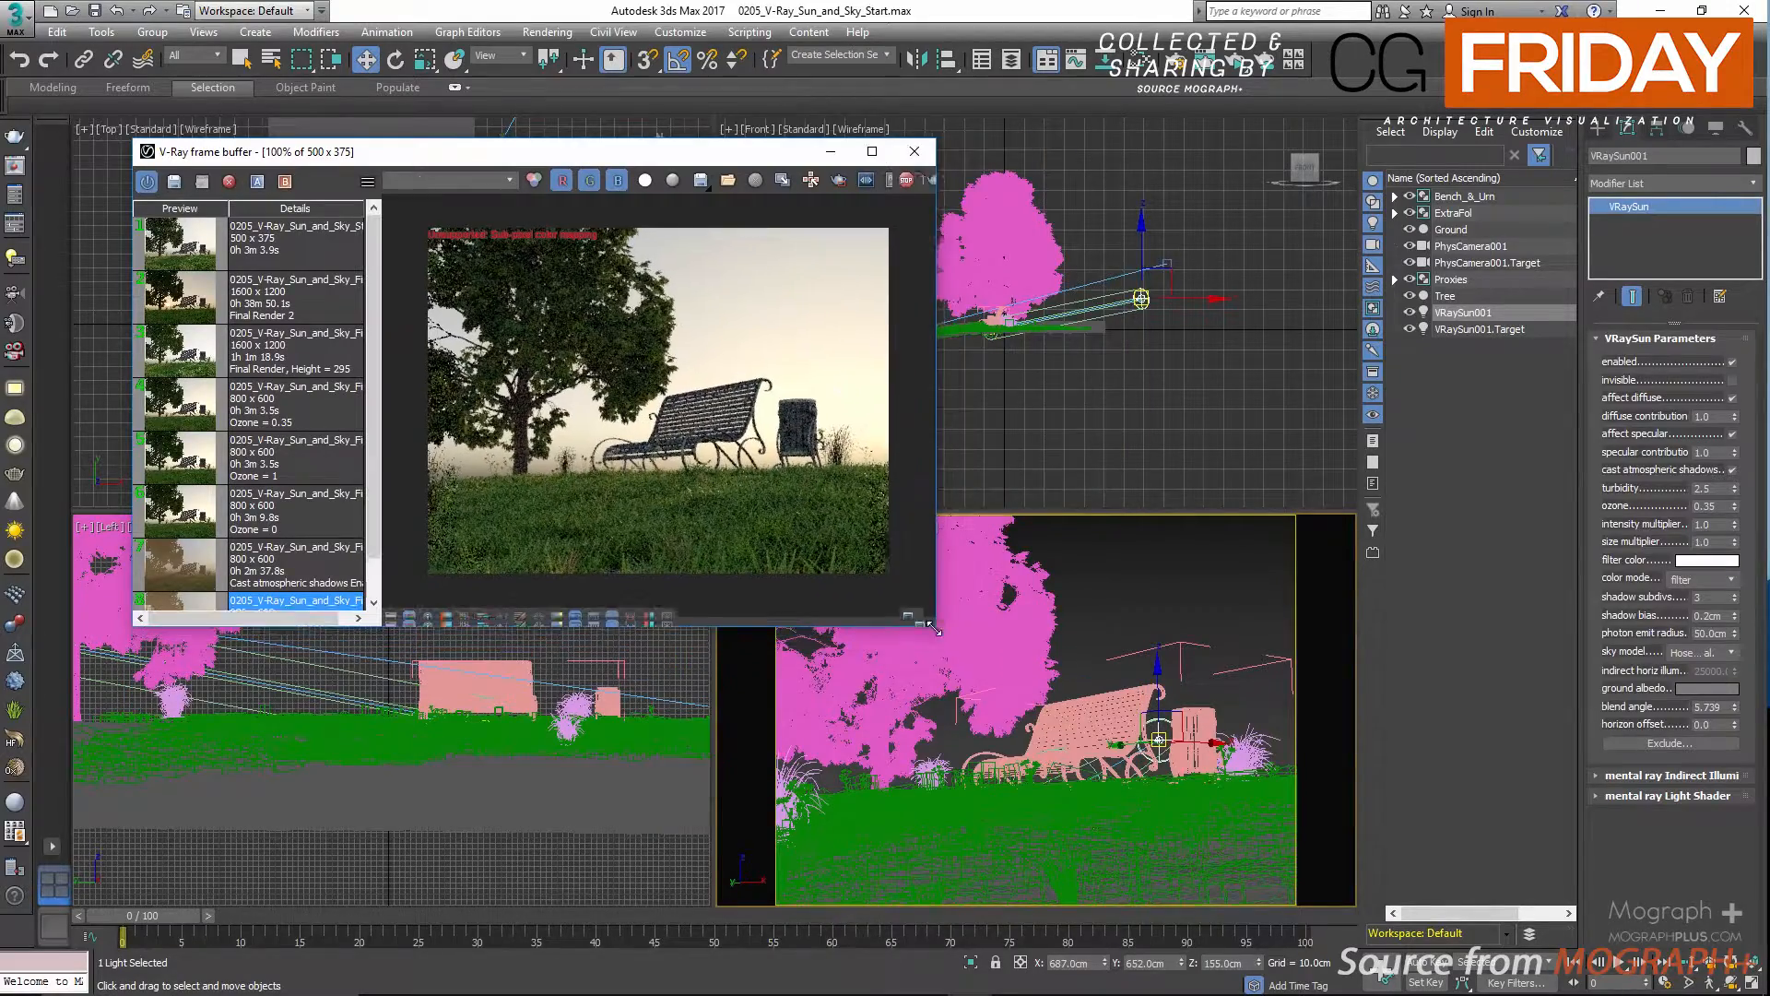
drag(691, 153, 960, 164)
Test several turbidity values for the sun in the interactive render, beginning with 2, and return turbidity to 2.5.
double_click(1701, 488)
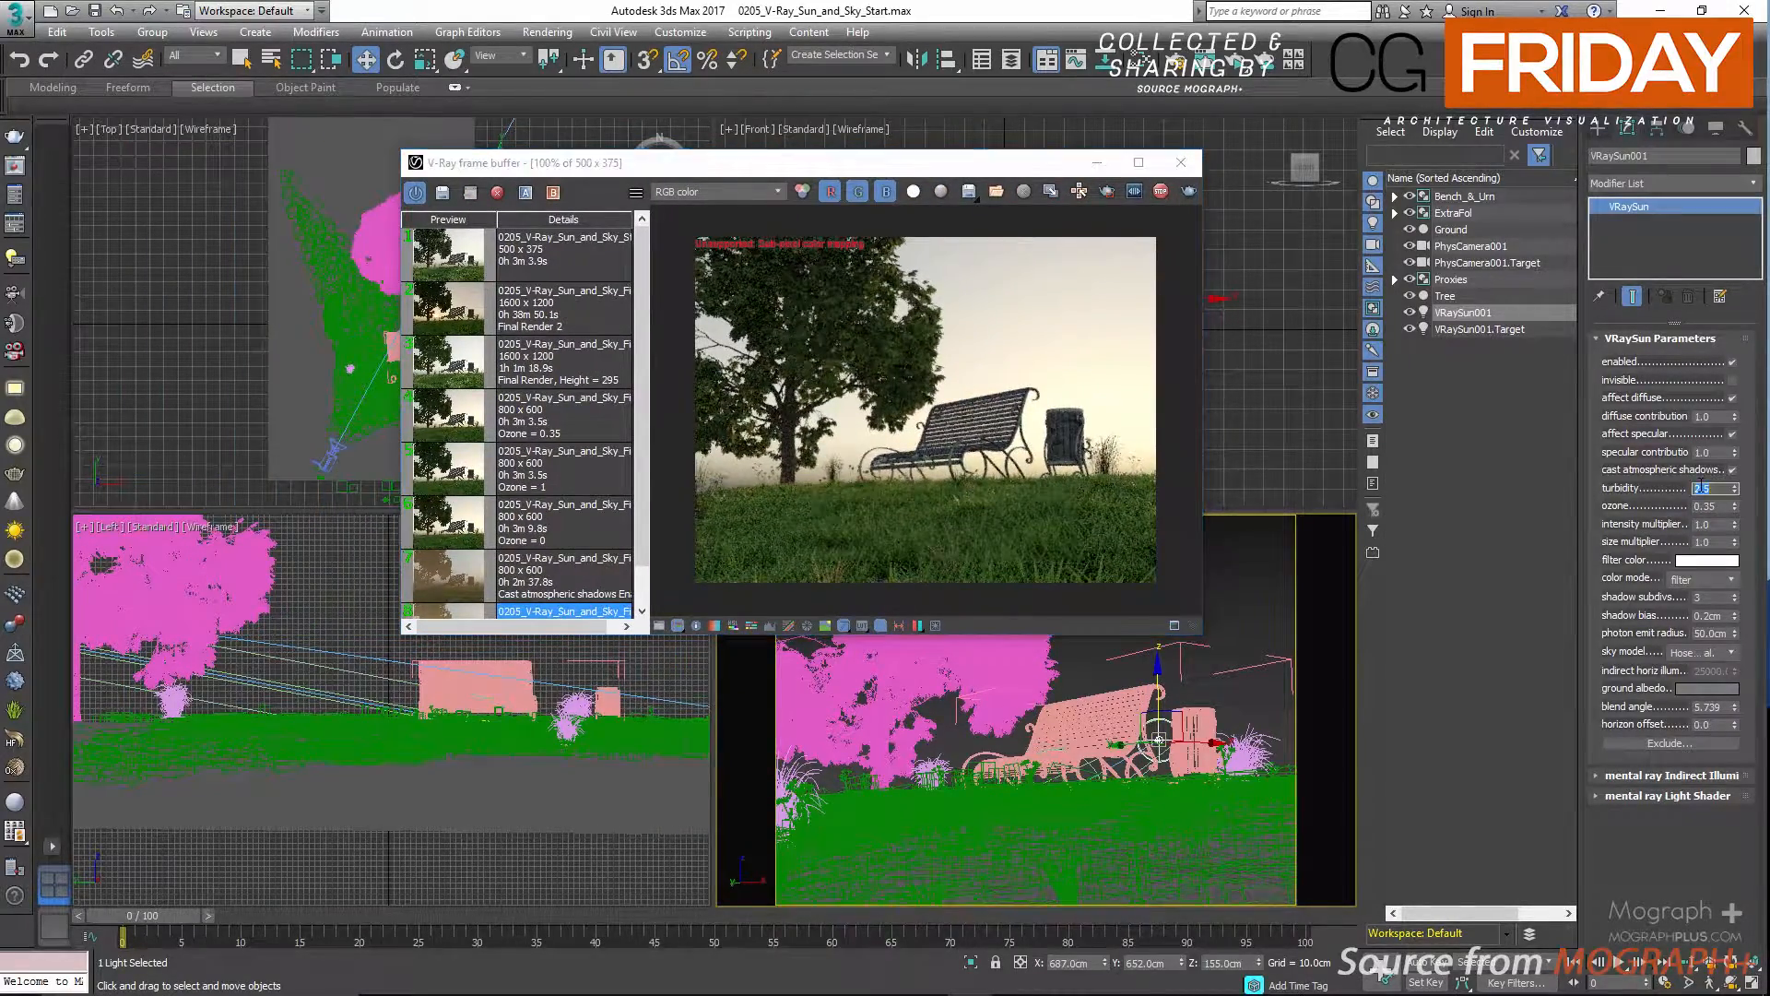
text(2)
key(Return)
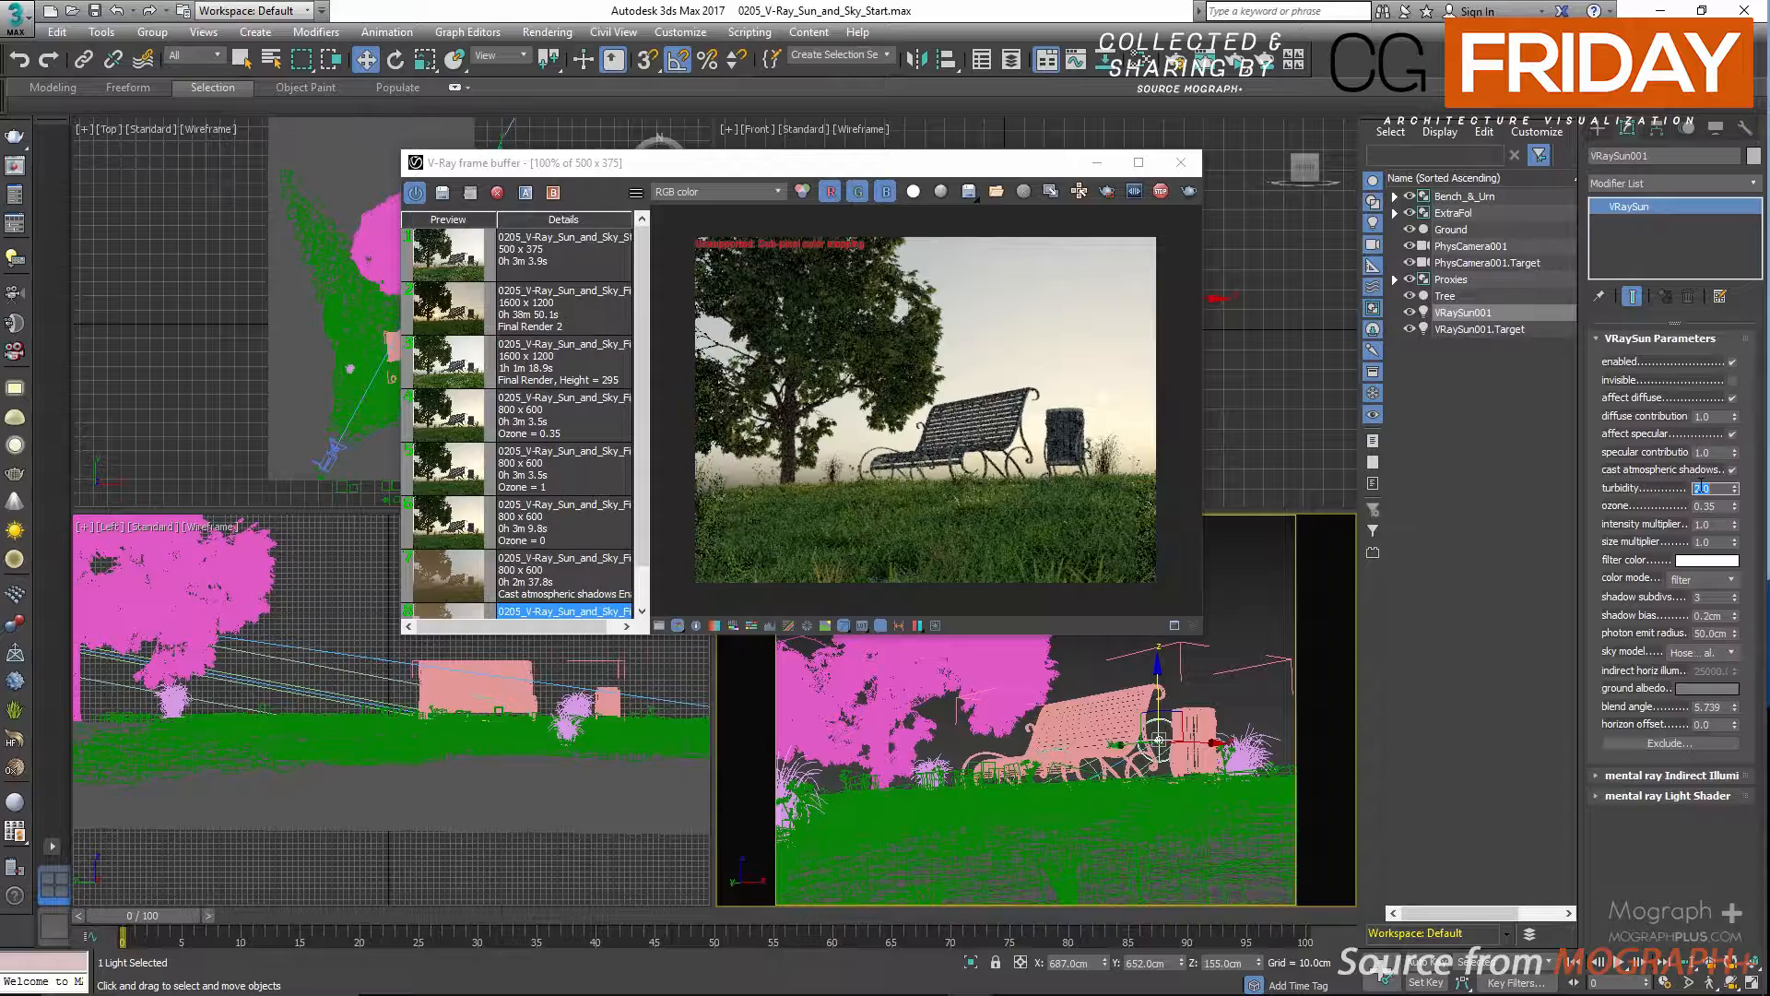
text(5)
key(Return)
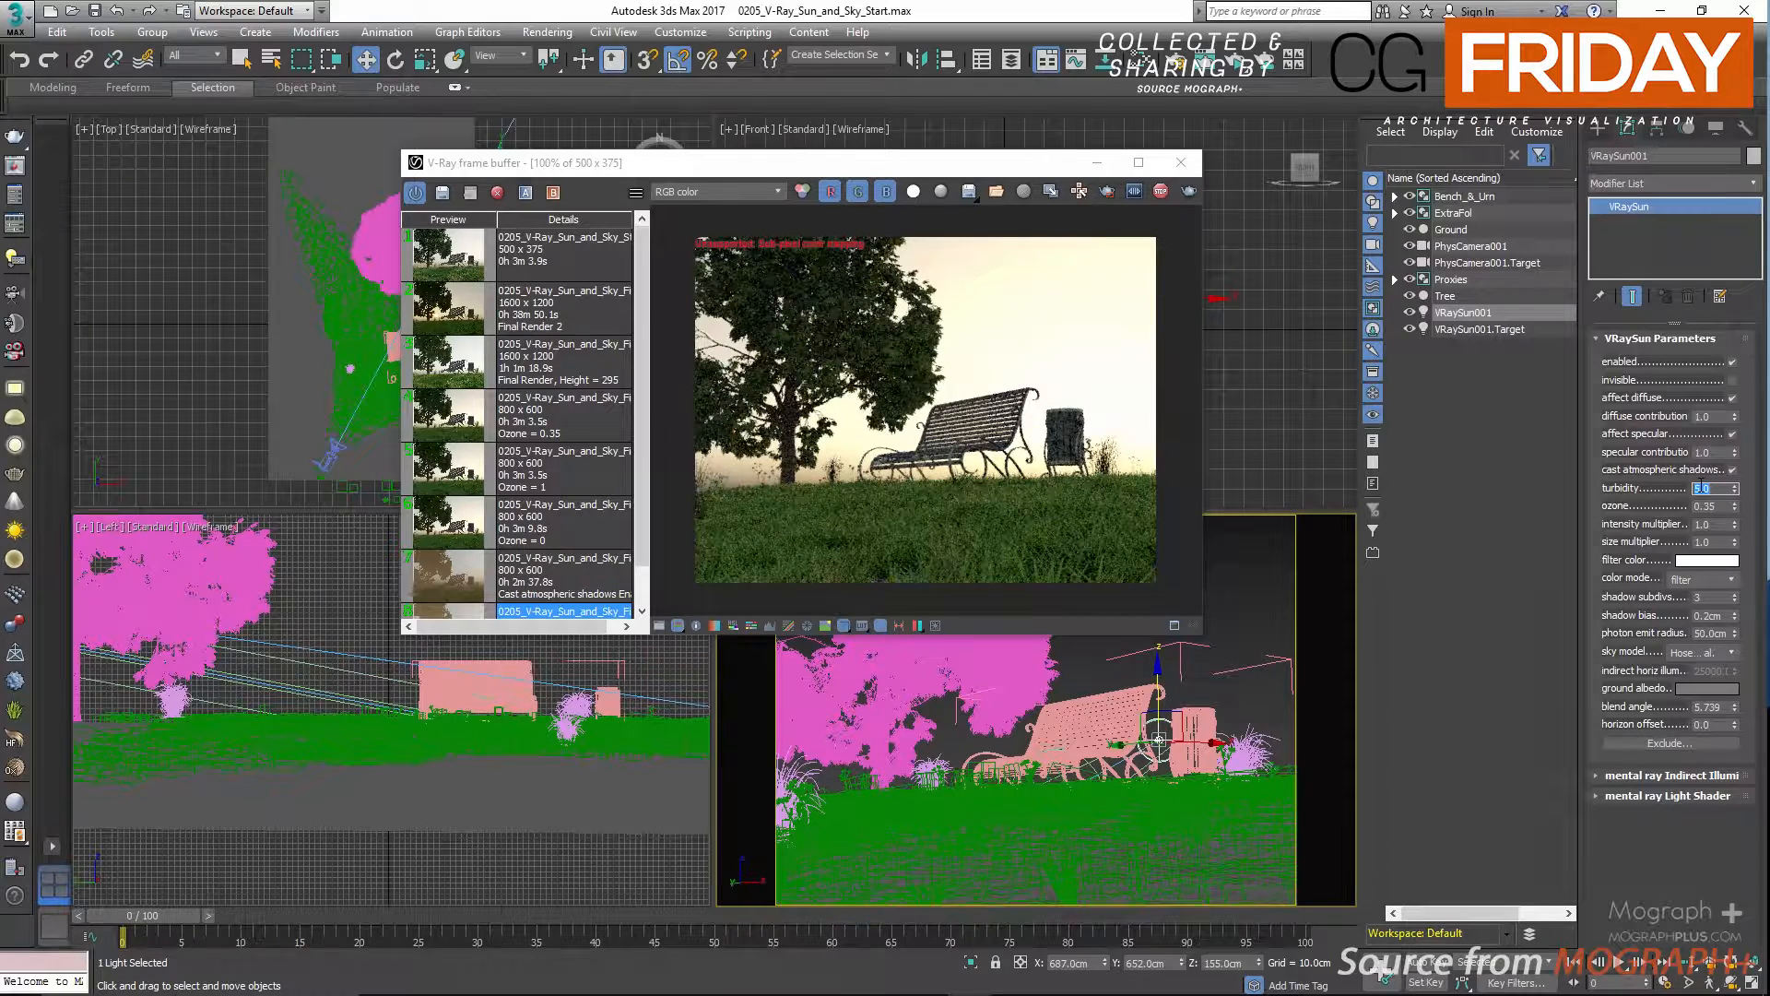
text(3)
key(Return)
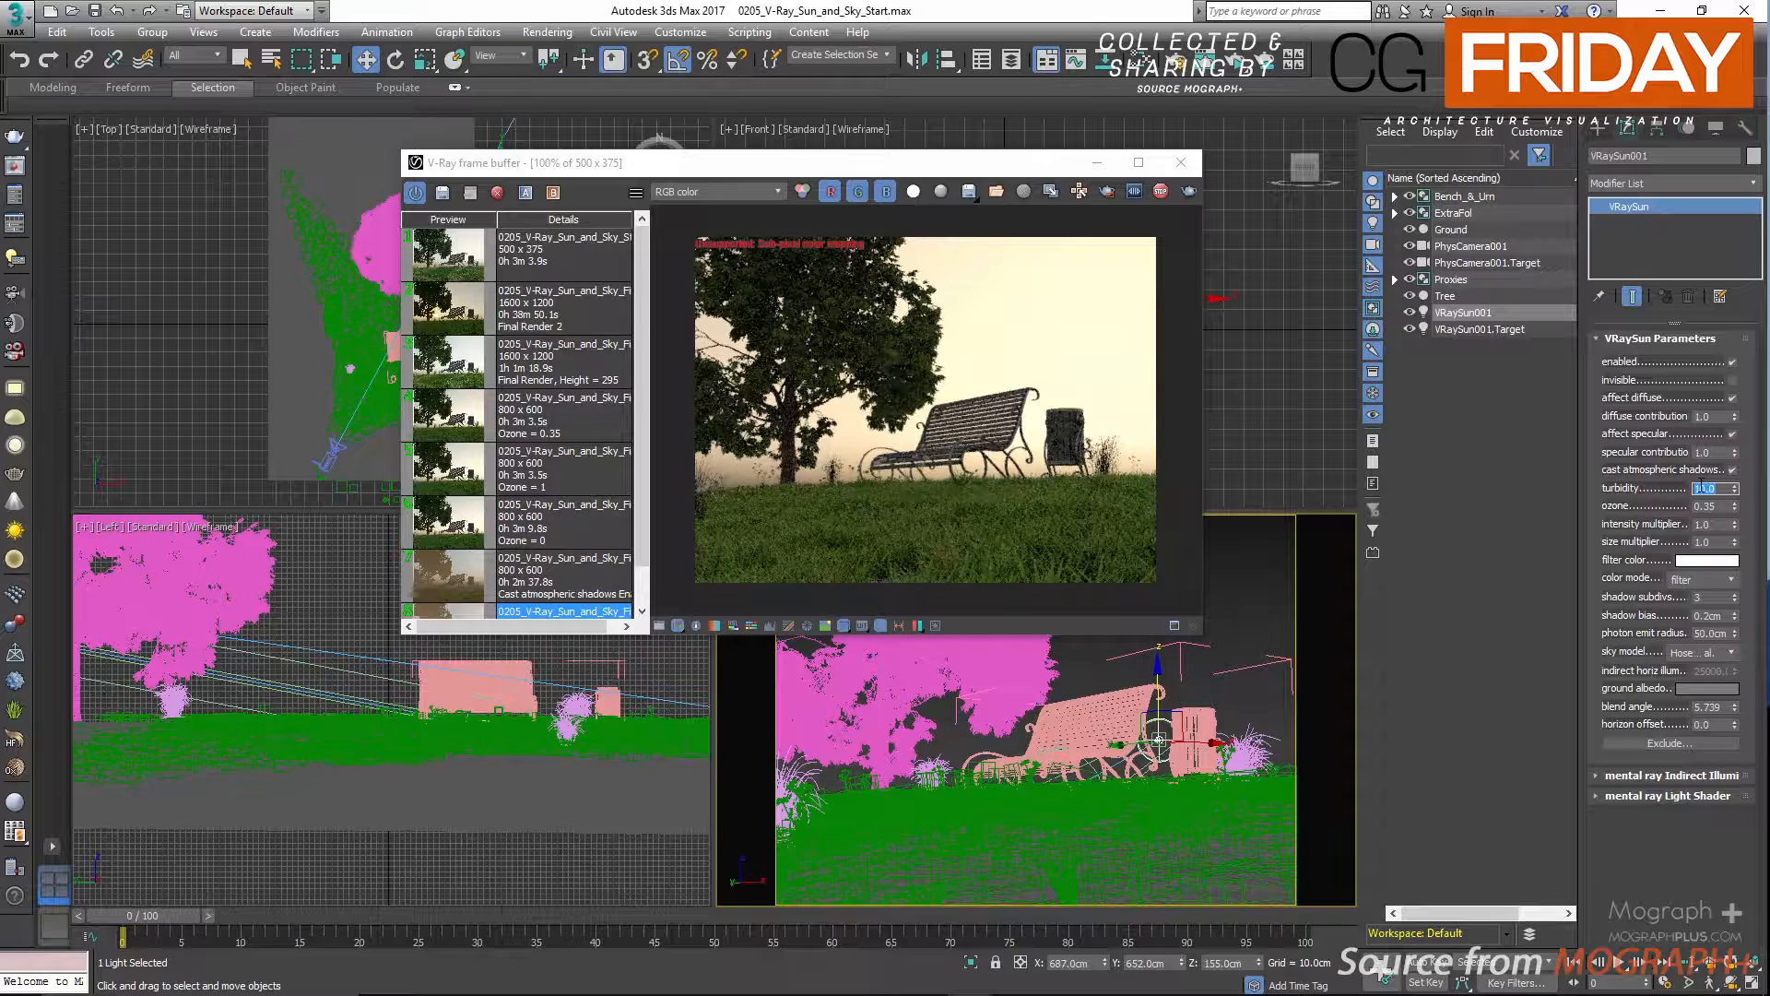
text(2.5)
key(Return)
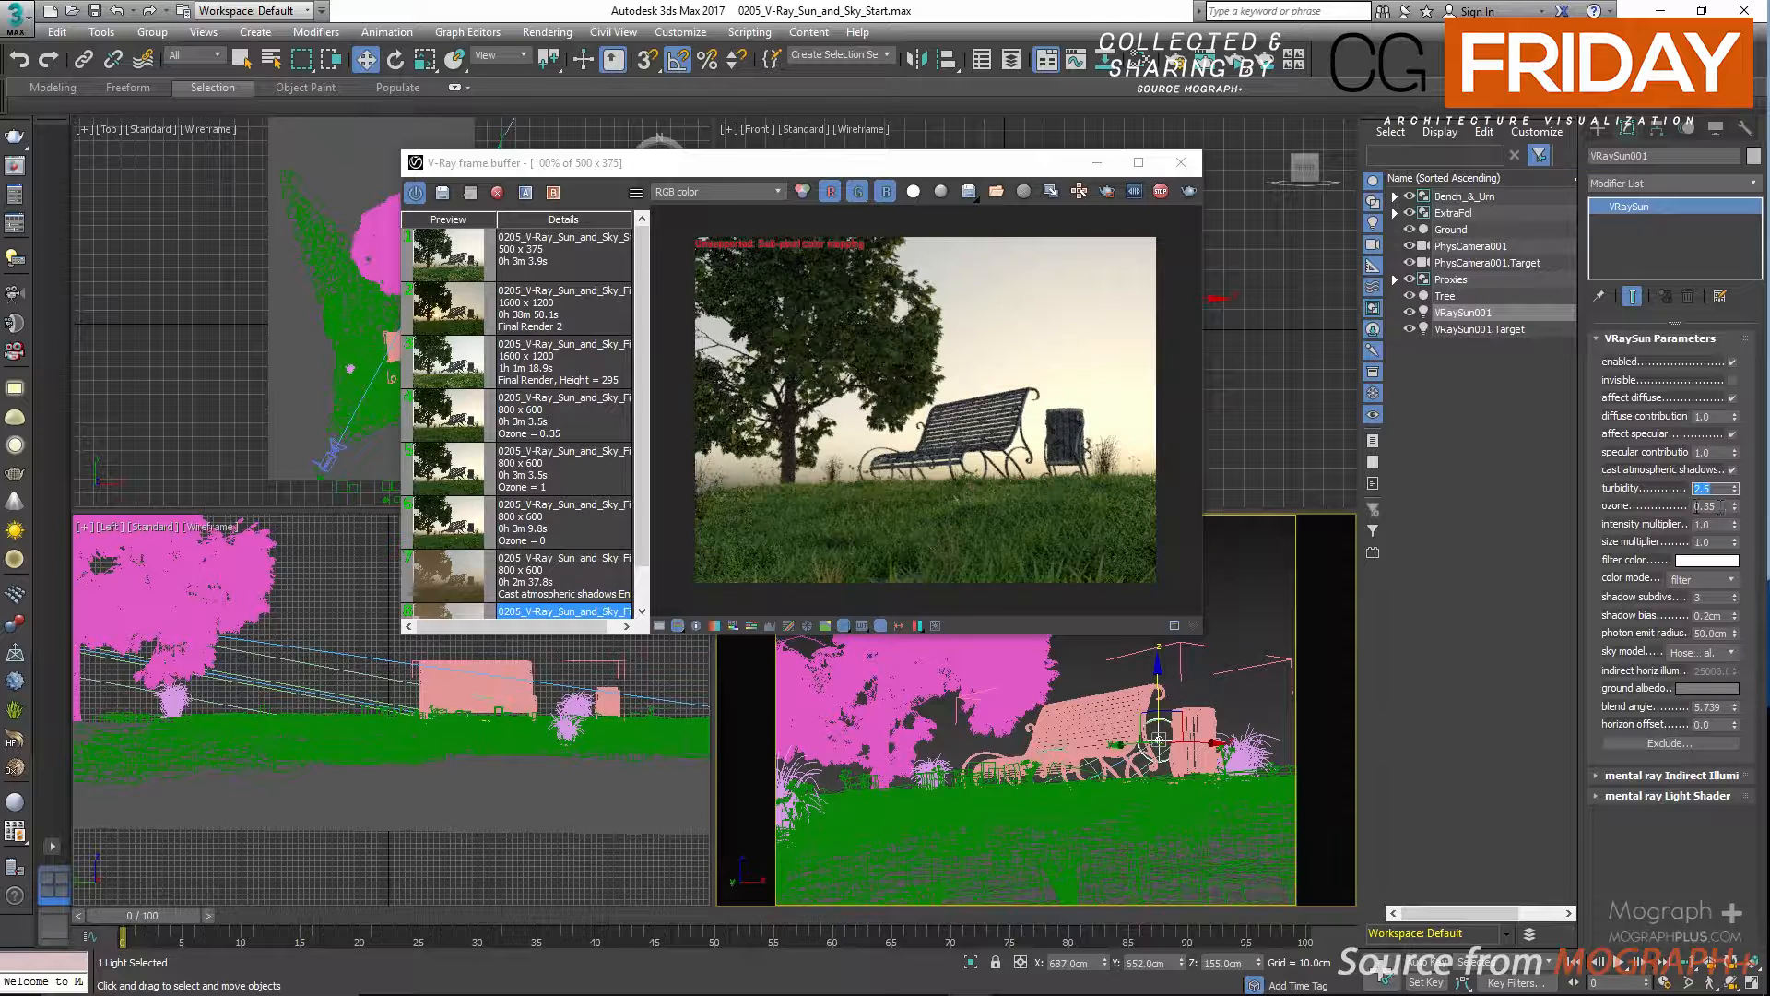
Stop the interactive render and set the sun's ozone to 0 and finally to 1.
click(1160, 192)
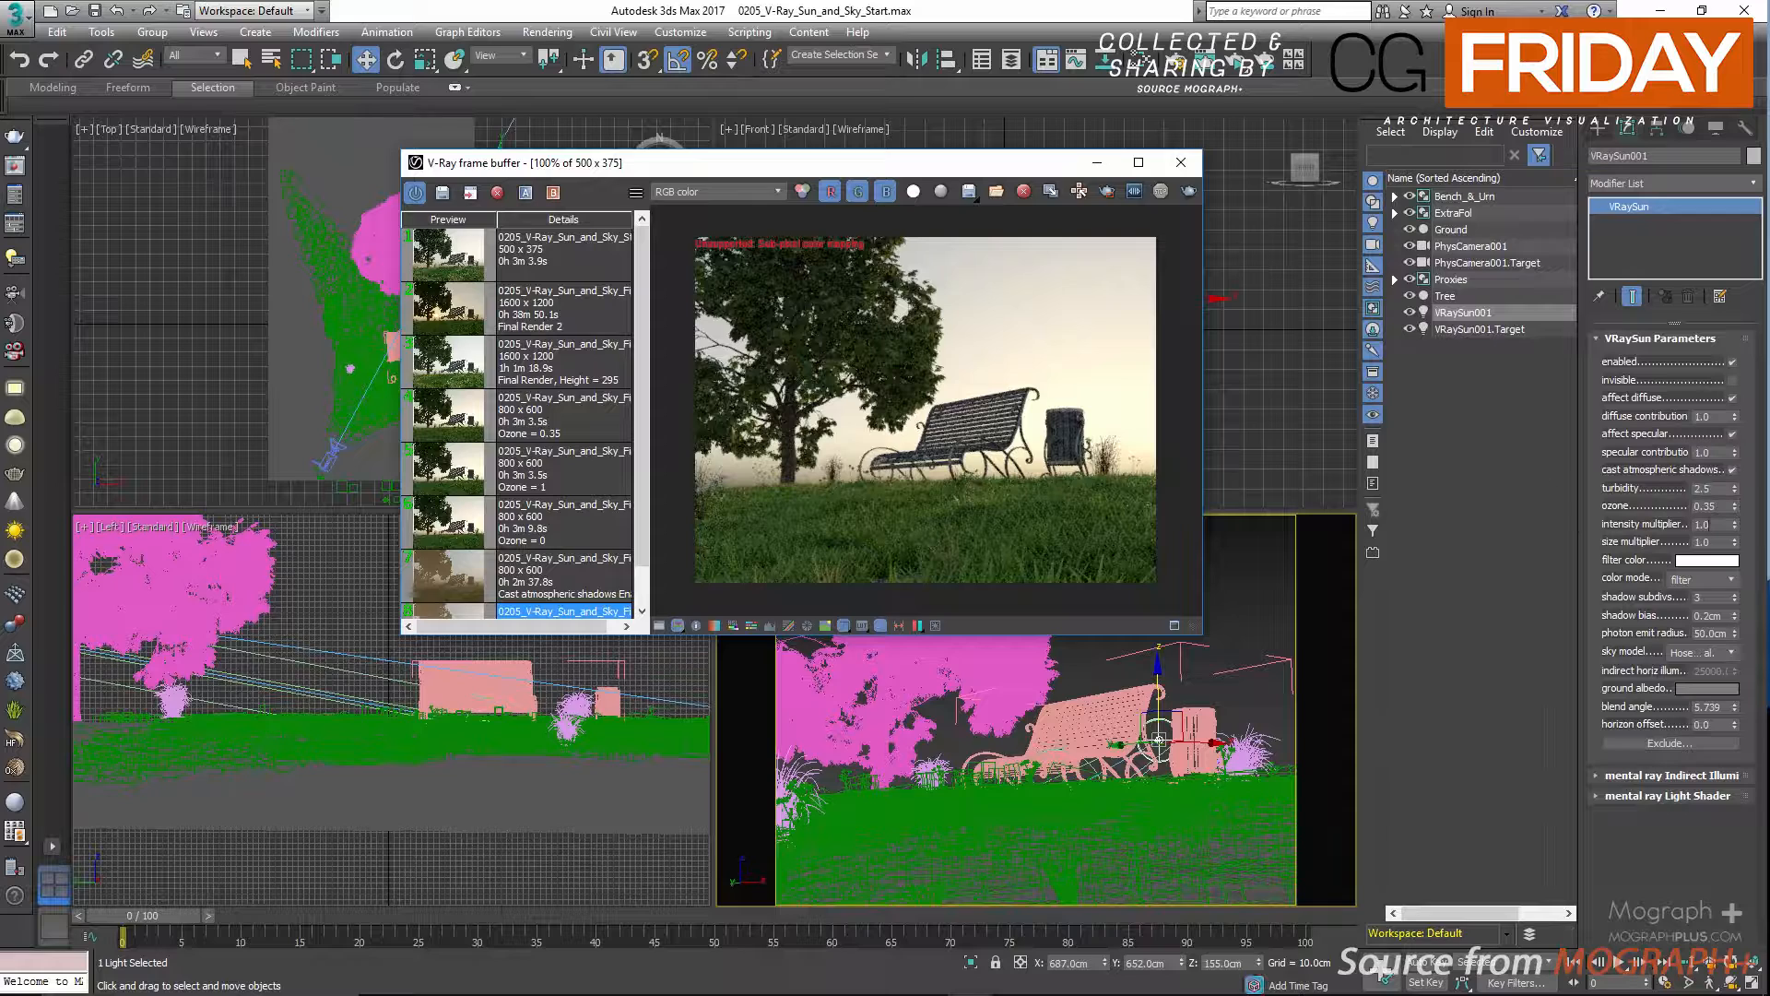
double_click(1706, 506)
text(0)
key(Return)
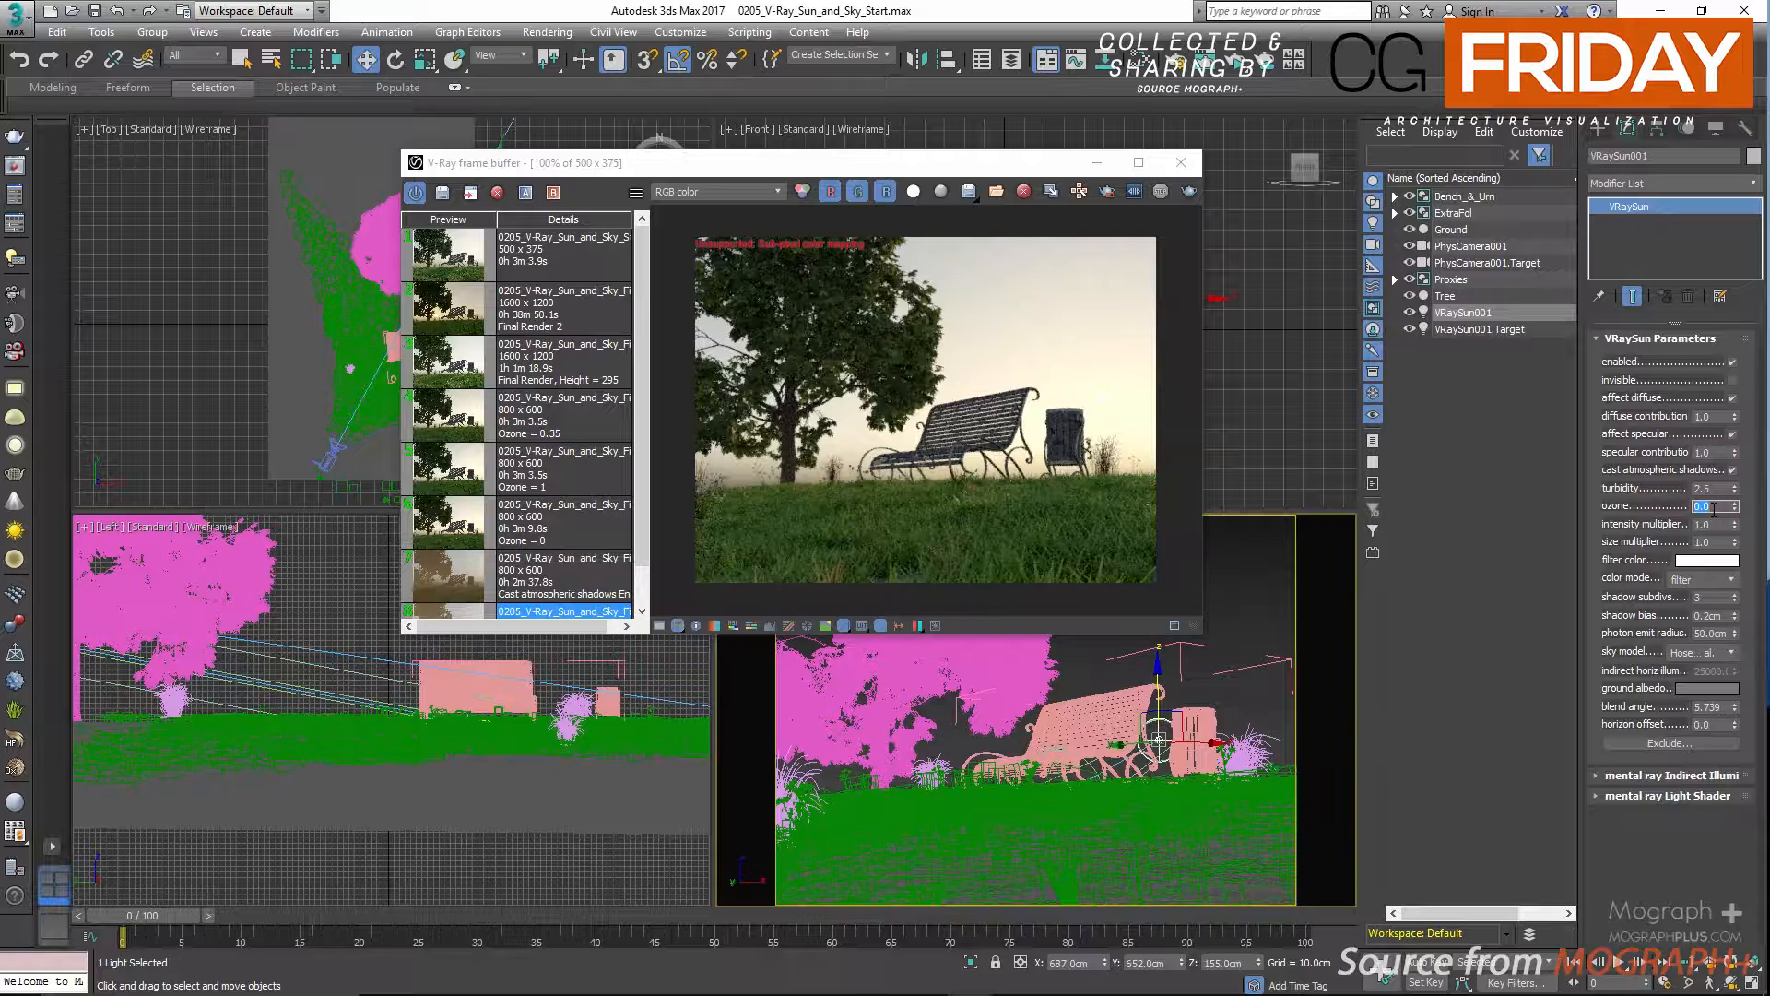
text(1)
key(Return)
Load the saved Ozone = 0 render in the maximized frame buffer and compare it with the Ozone = 1 and Ozone = 0.35 renders.
double_click(458, 530)
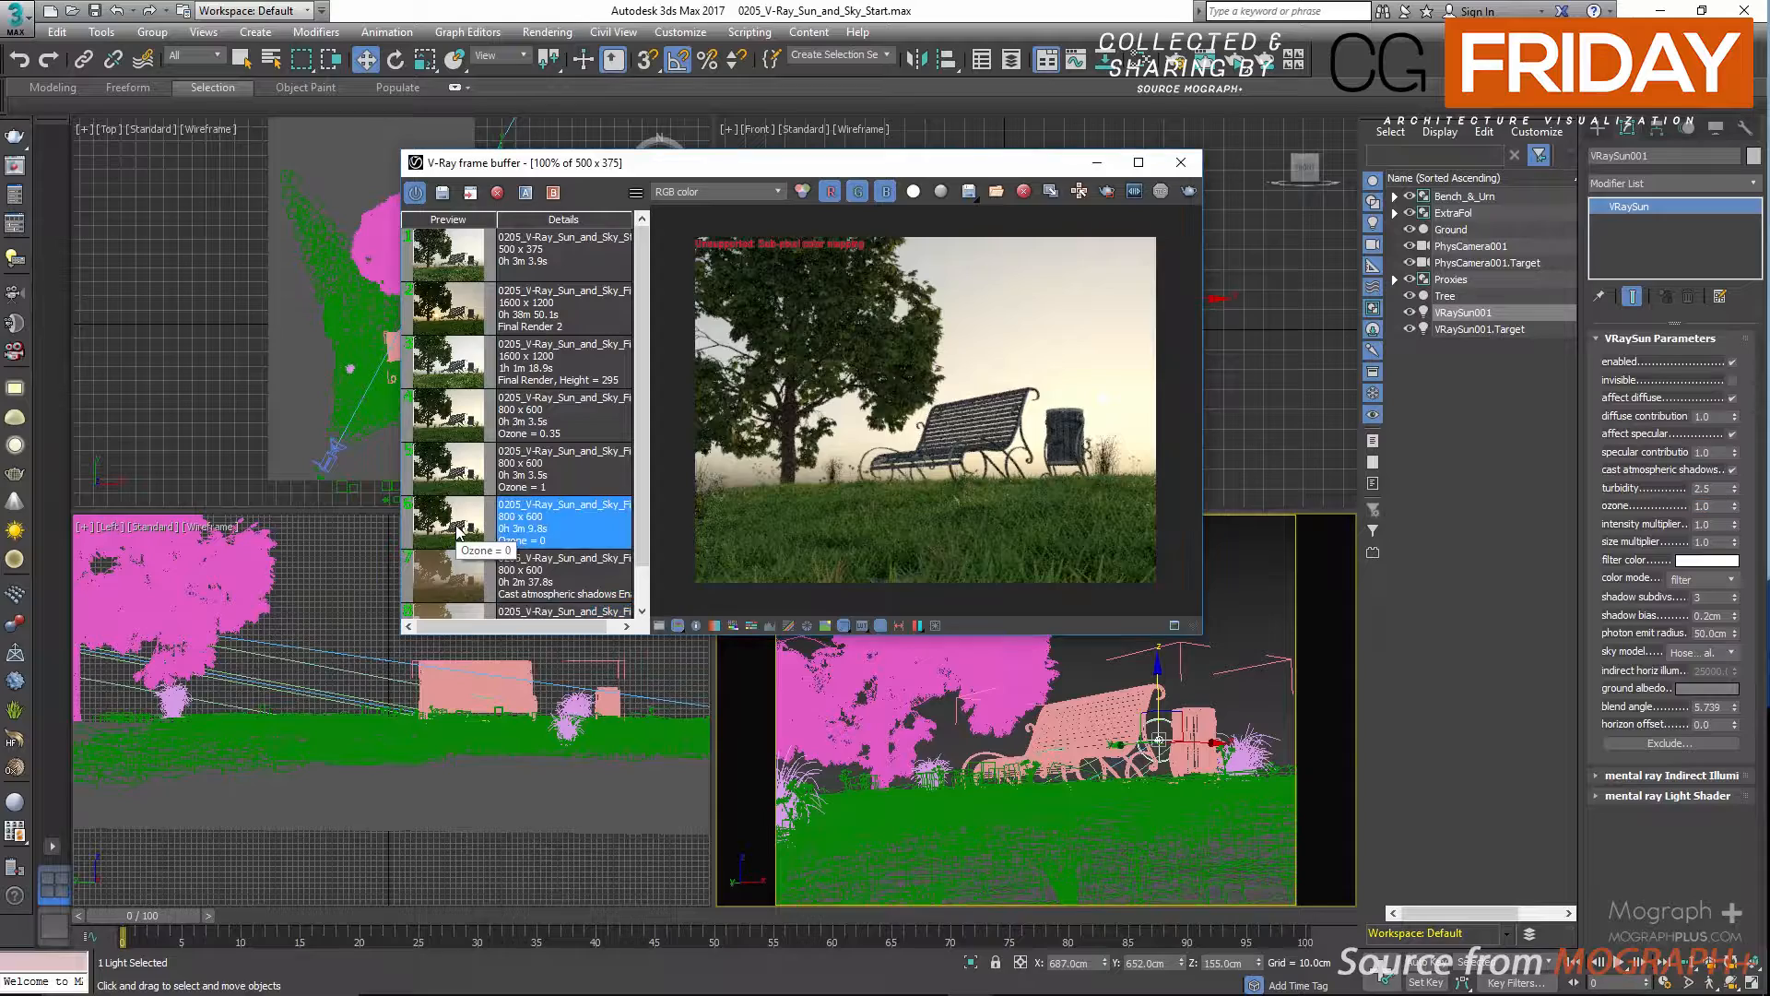
double_click(1045, 172)
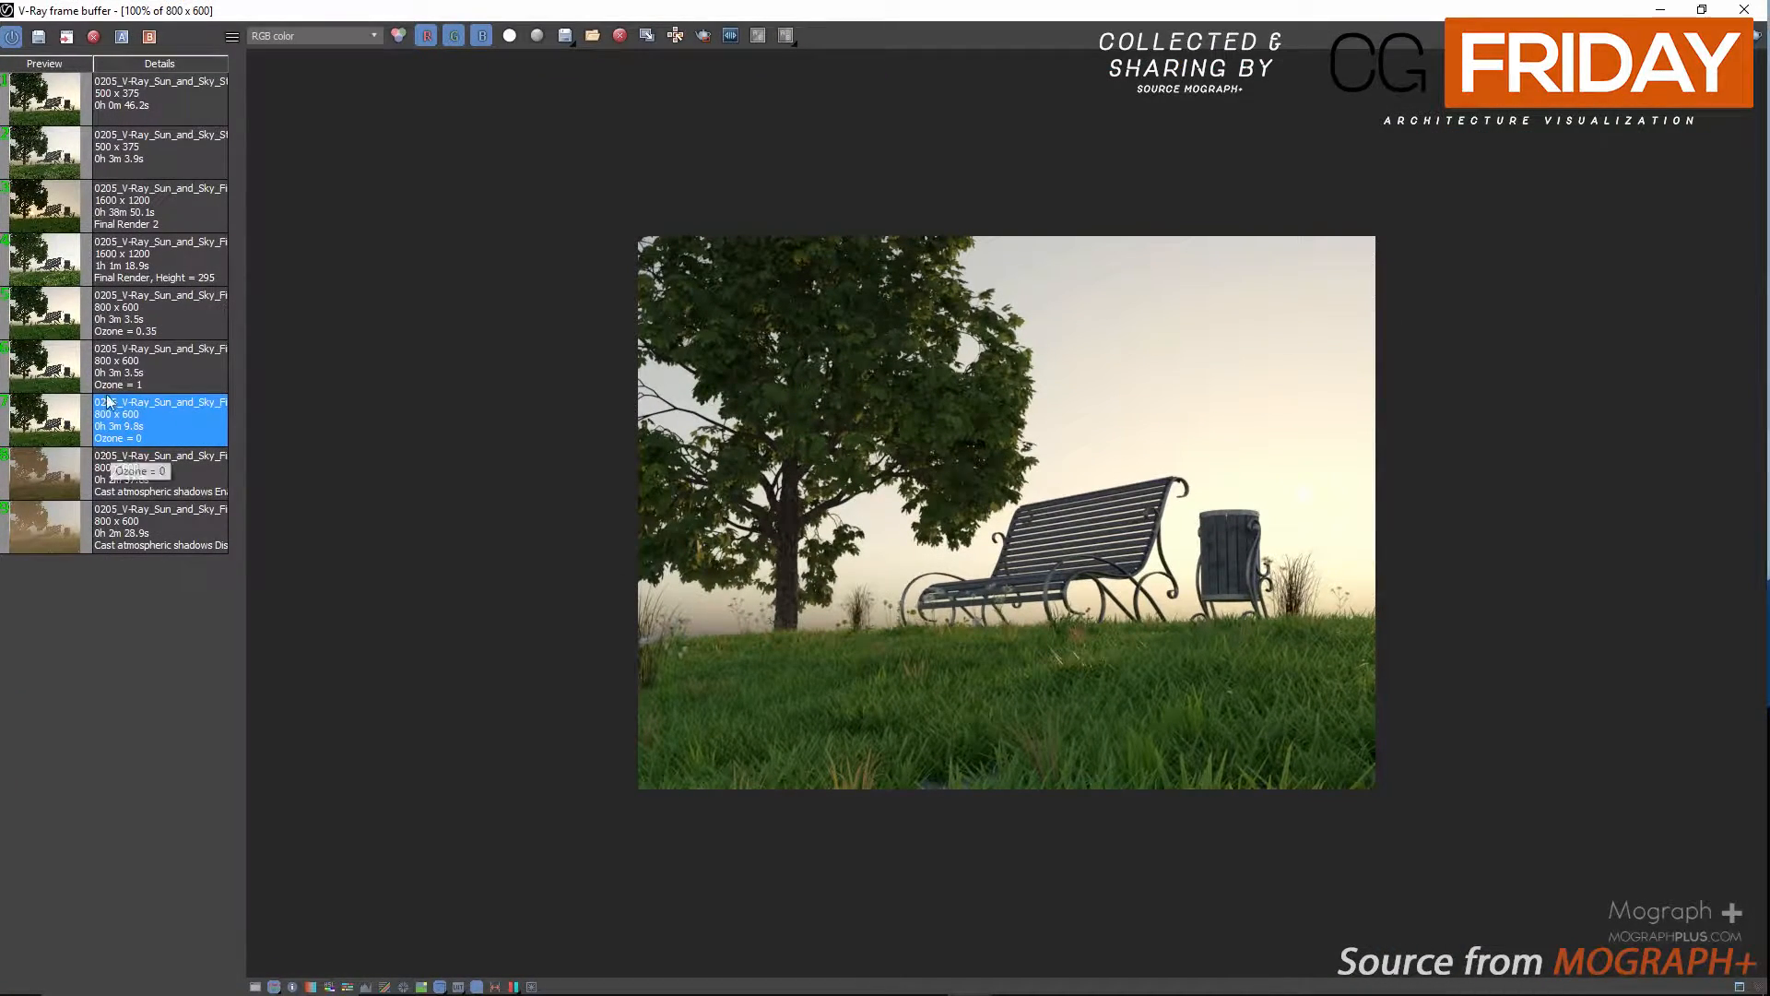
click(44, 371)
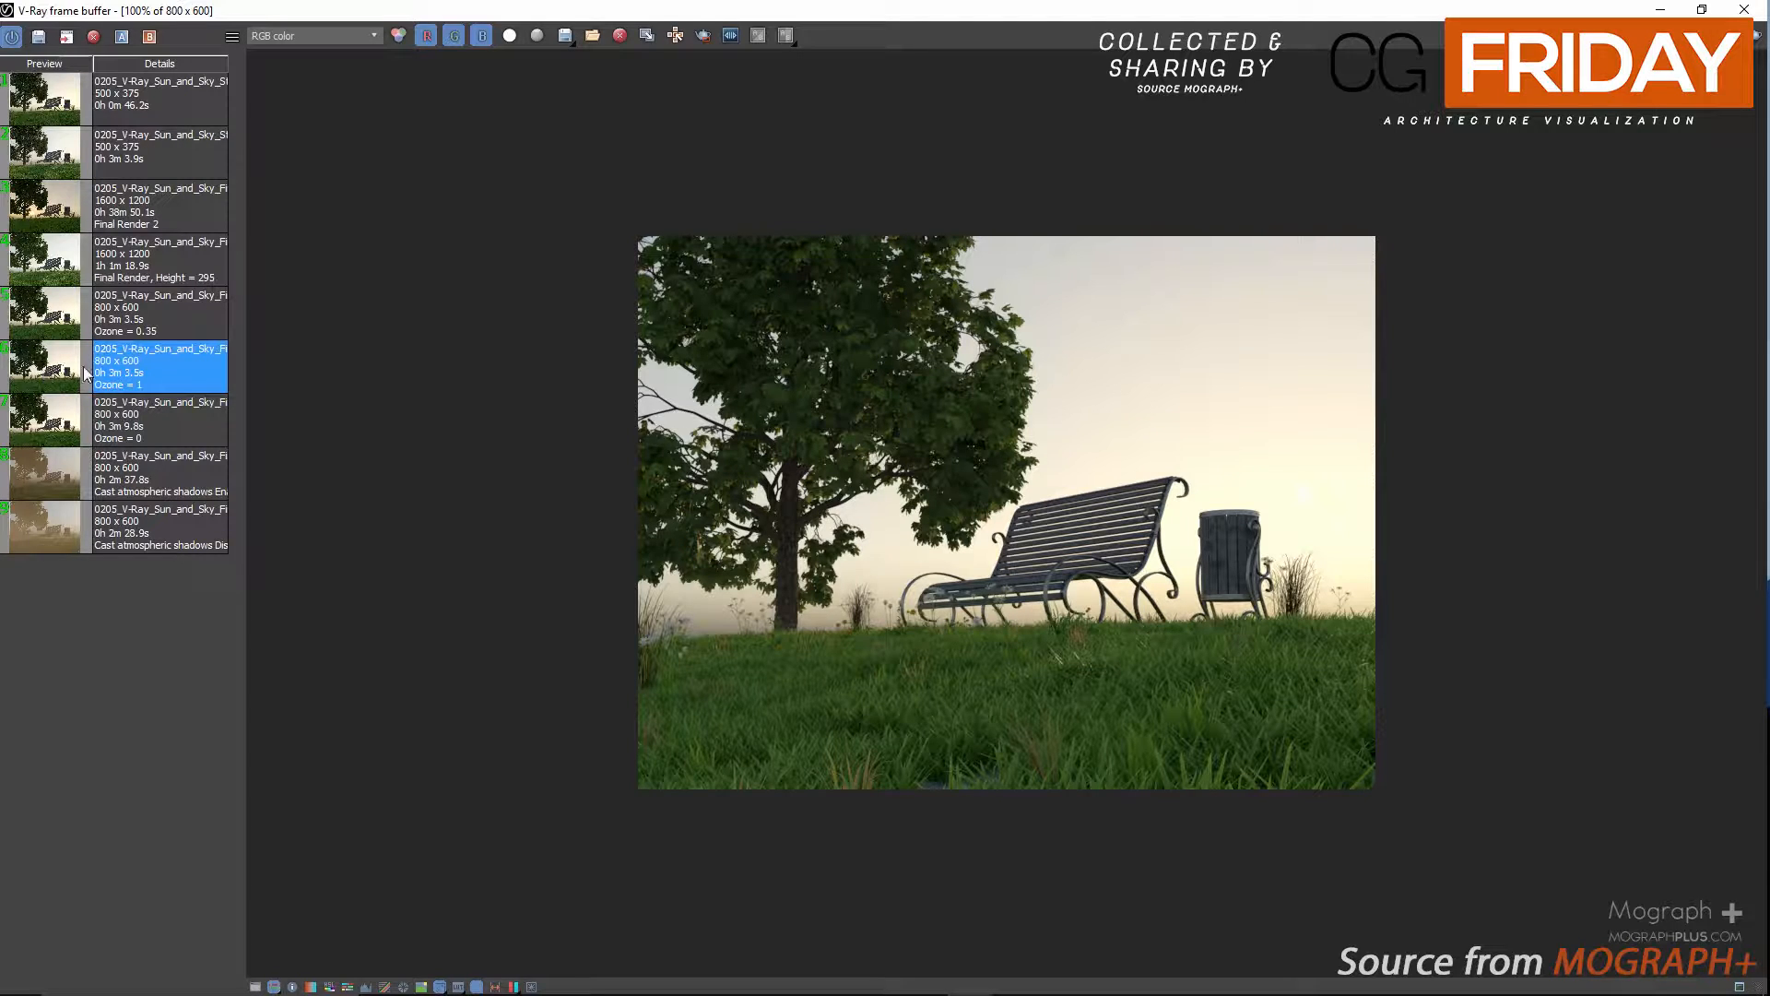
click(51, 313)
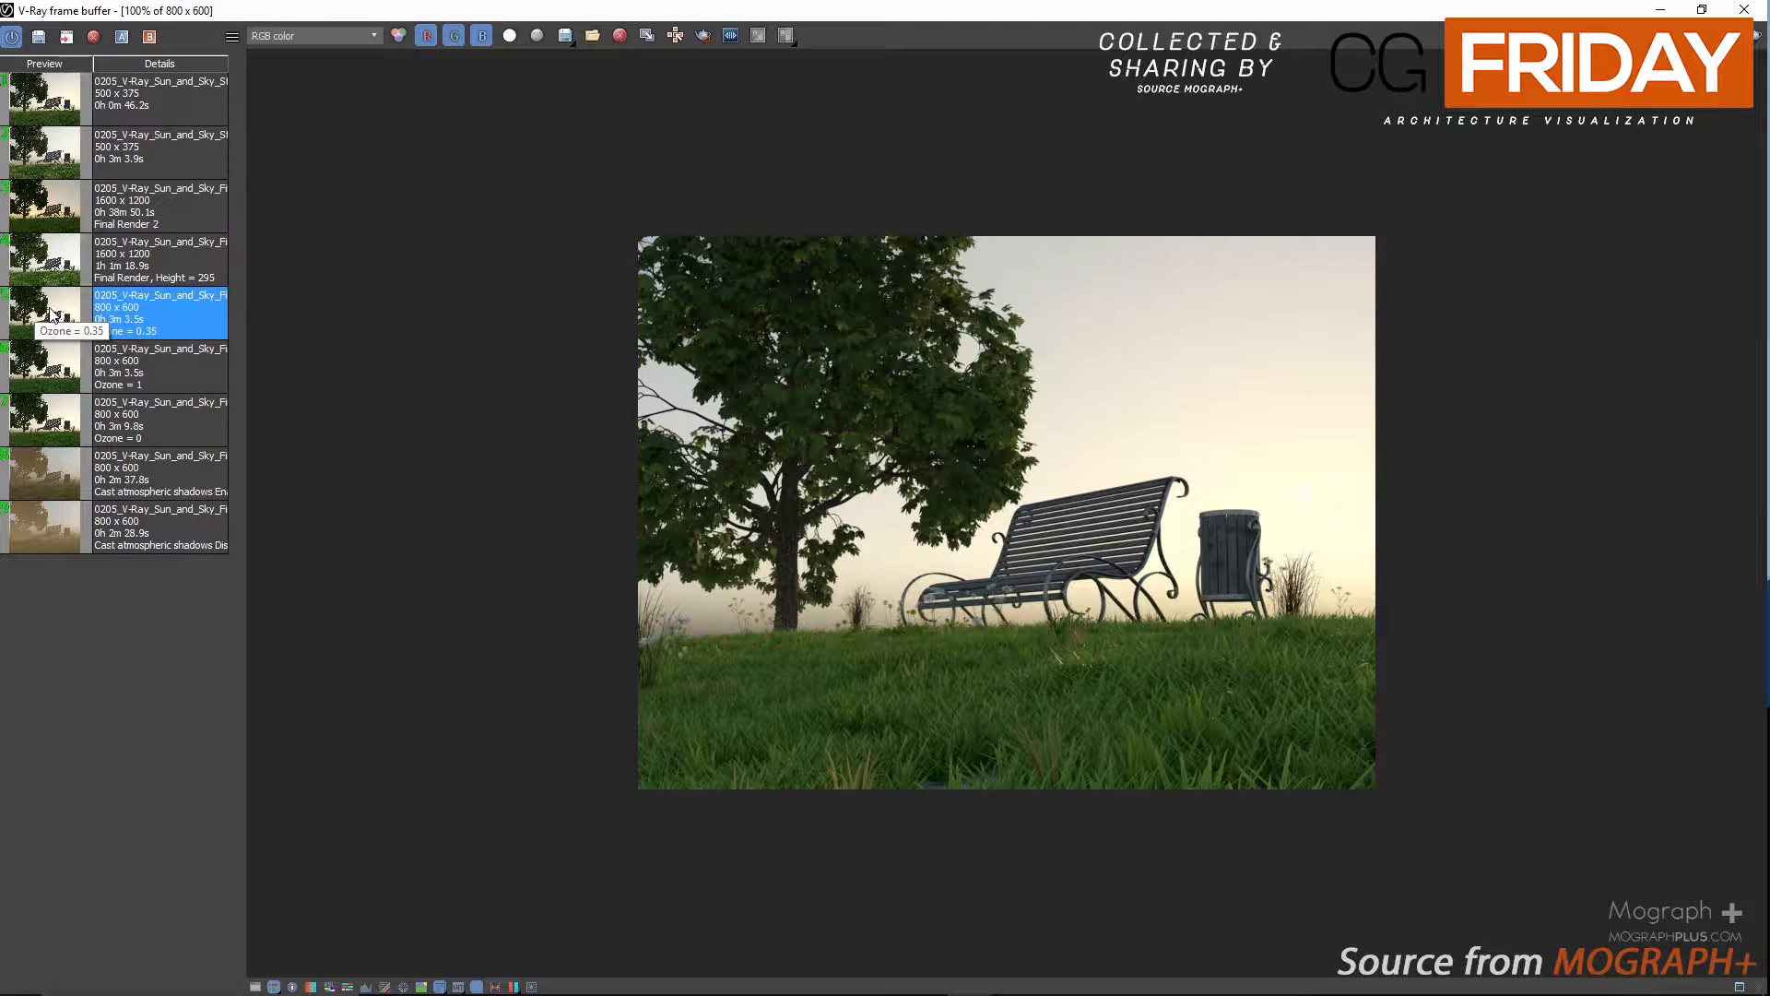
click(45, 426)
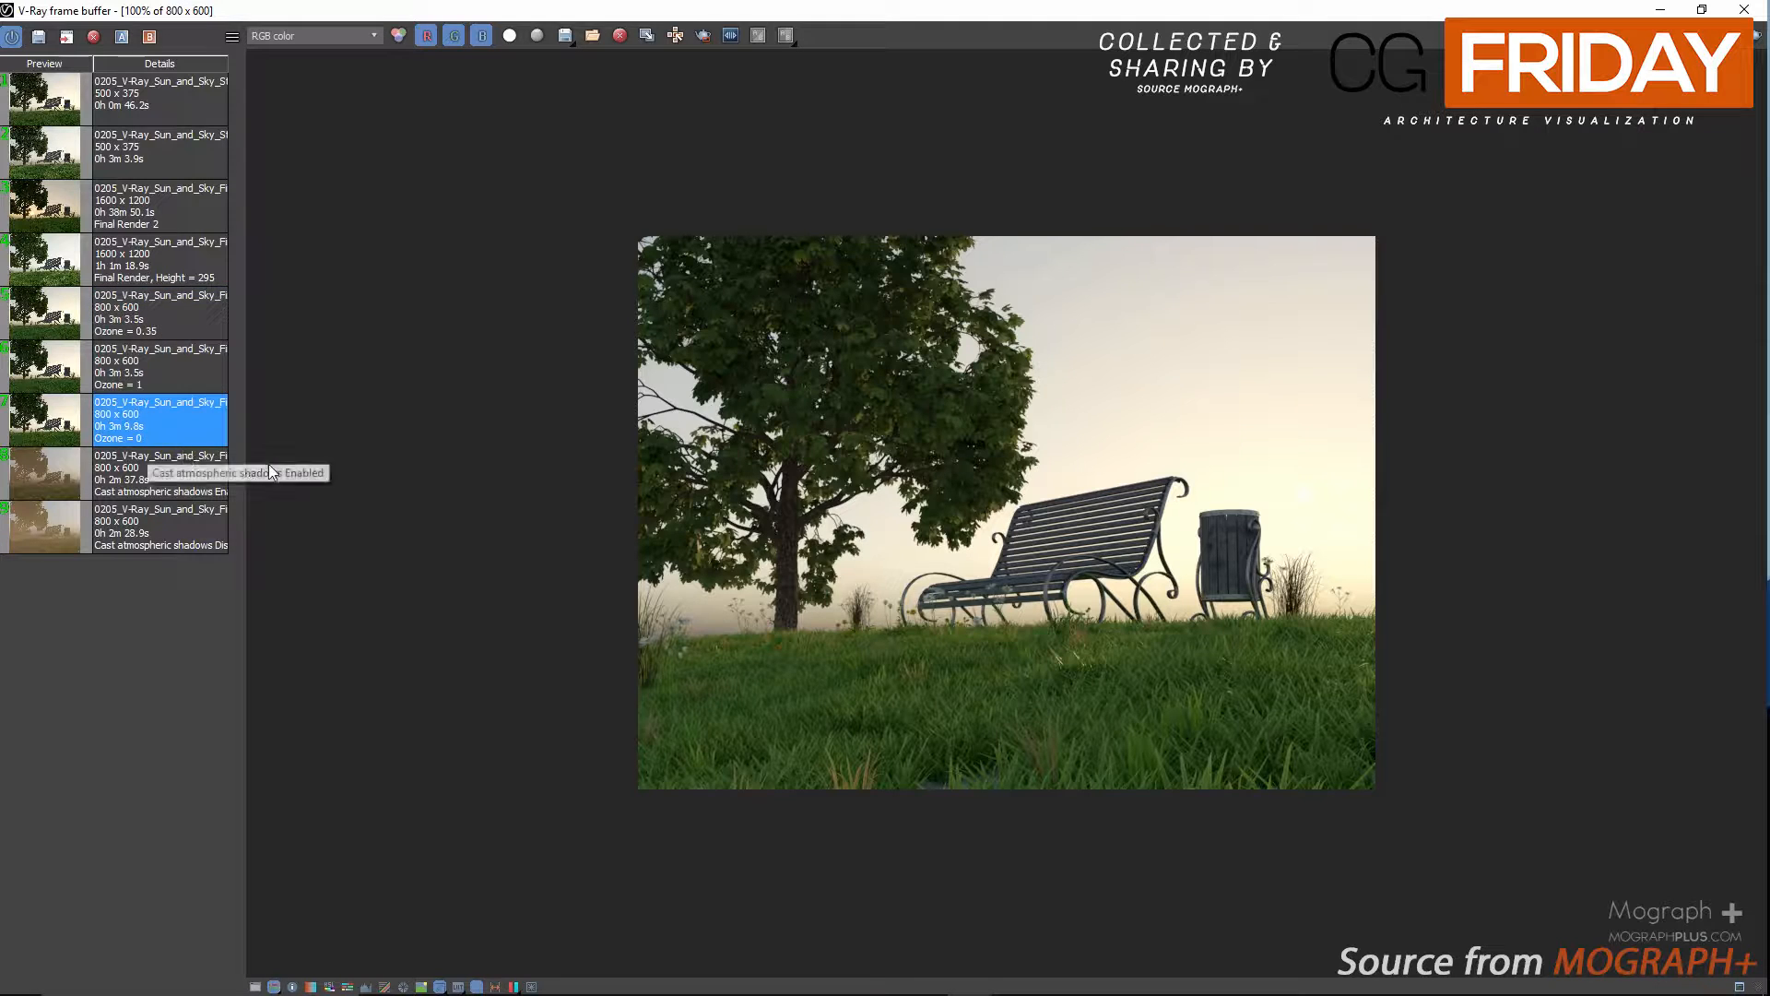
Examine the tree foliage and bench up close in the saved ozone renders, ending with Ozone = 0.35, and close the frame buffer.
scroll(953, 424, up, 1)
scroll(904, 323, up, 1)
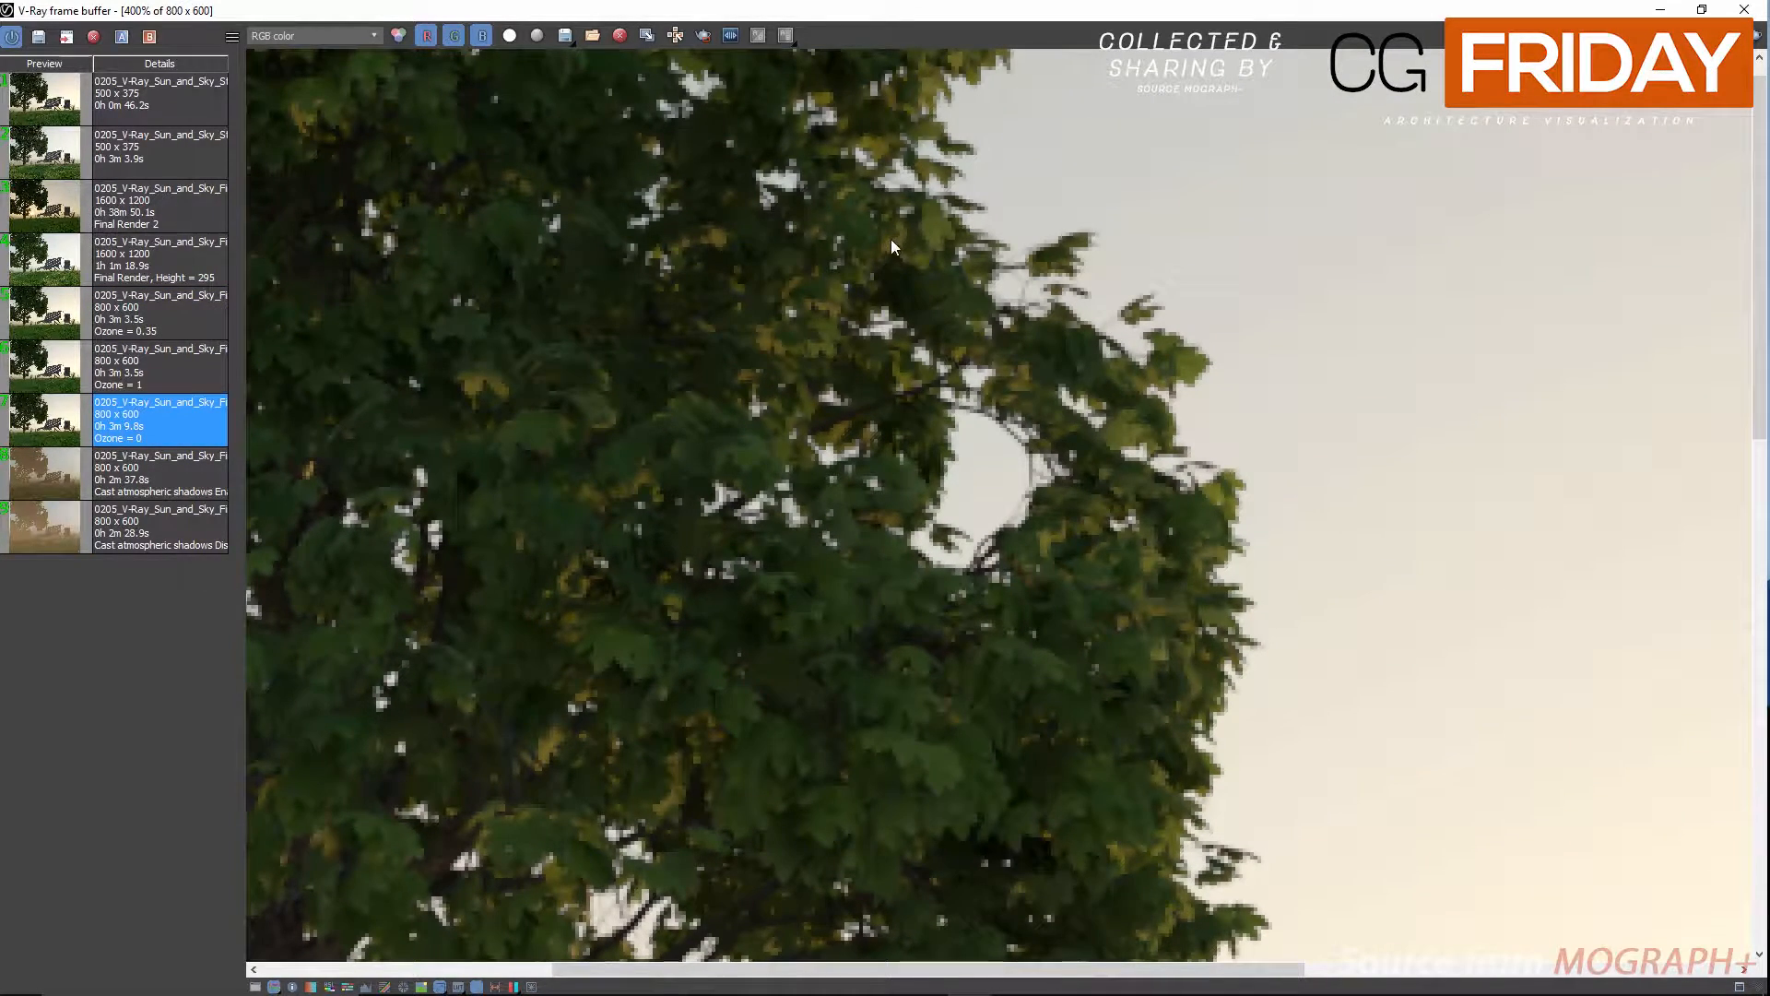
scroll(1060, 516, down, 2)
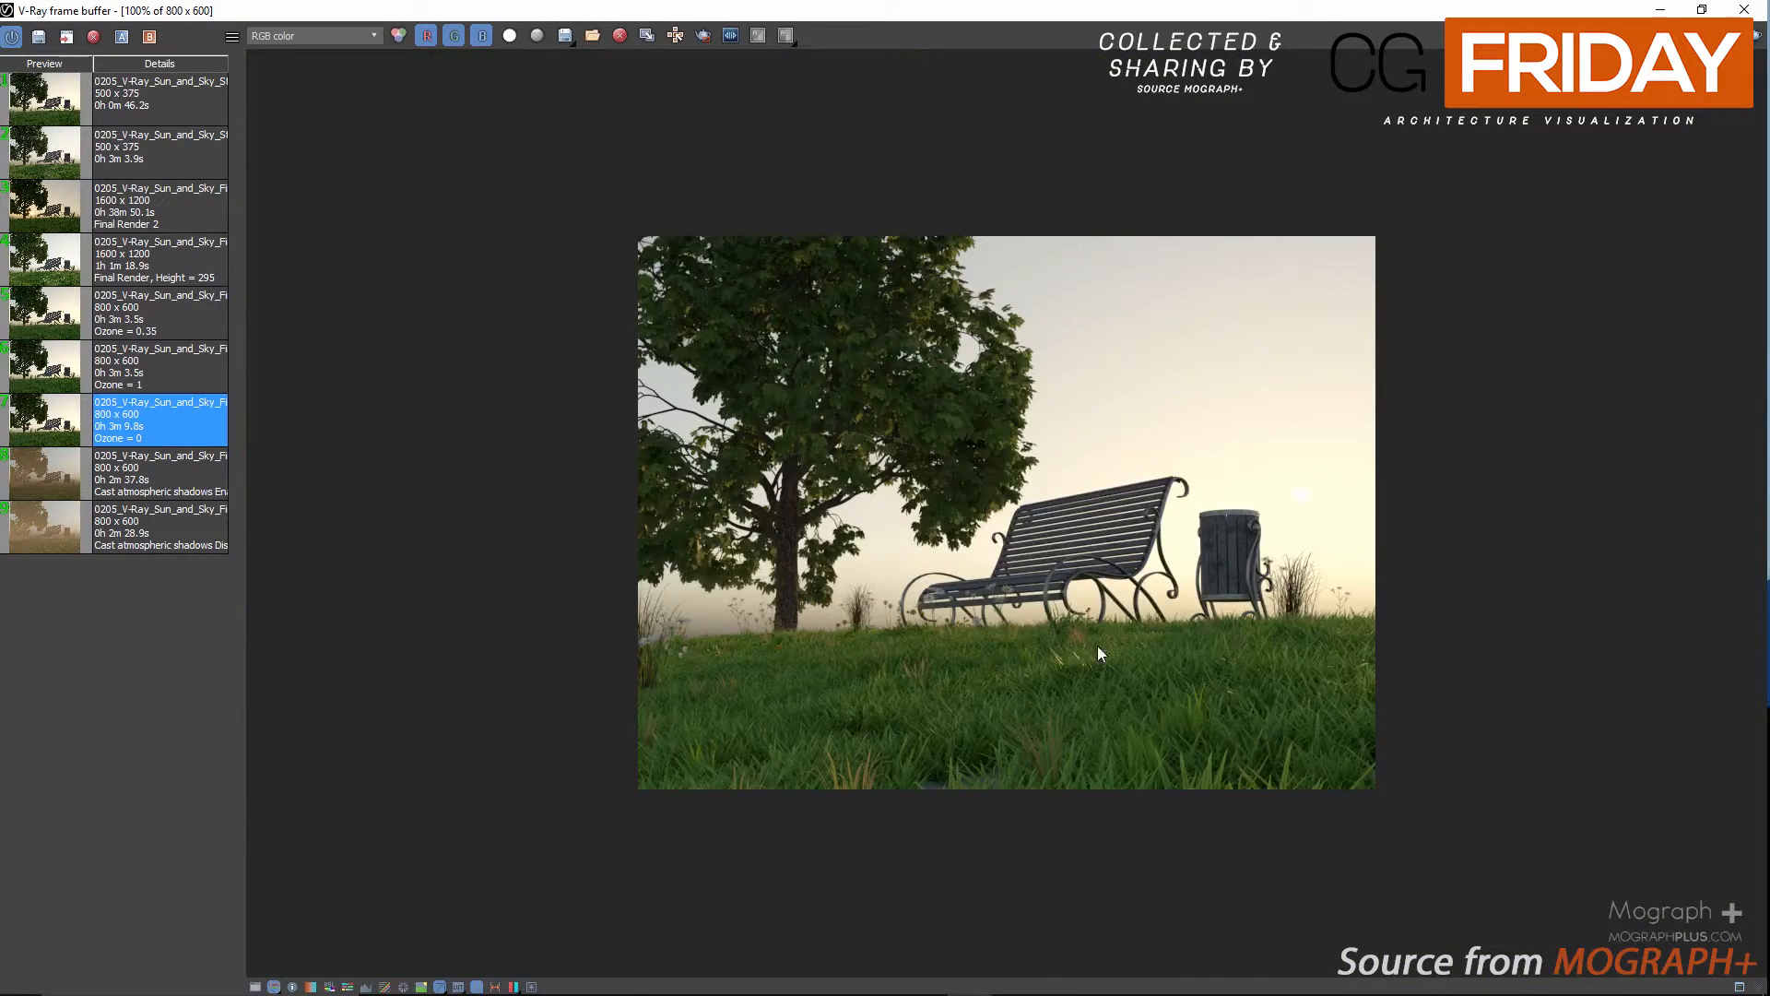
scroll(1107, 700, up, 1)
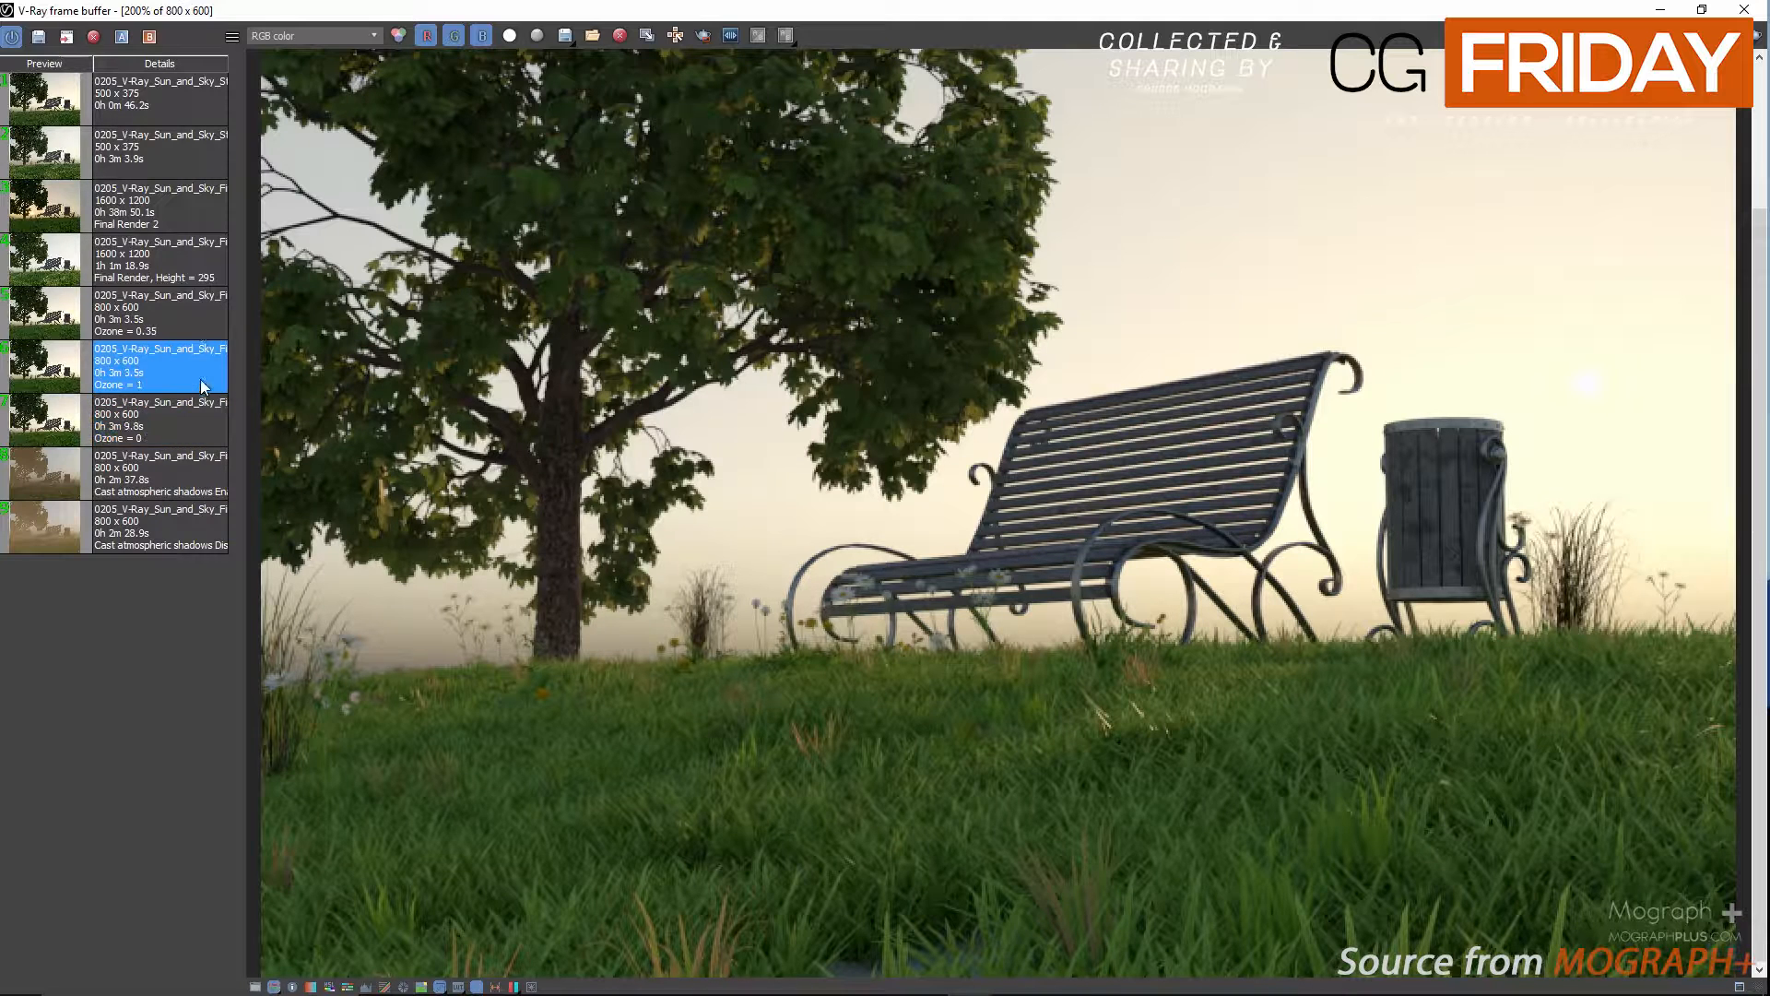
scroll(933, 242, up, 2)
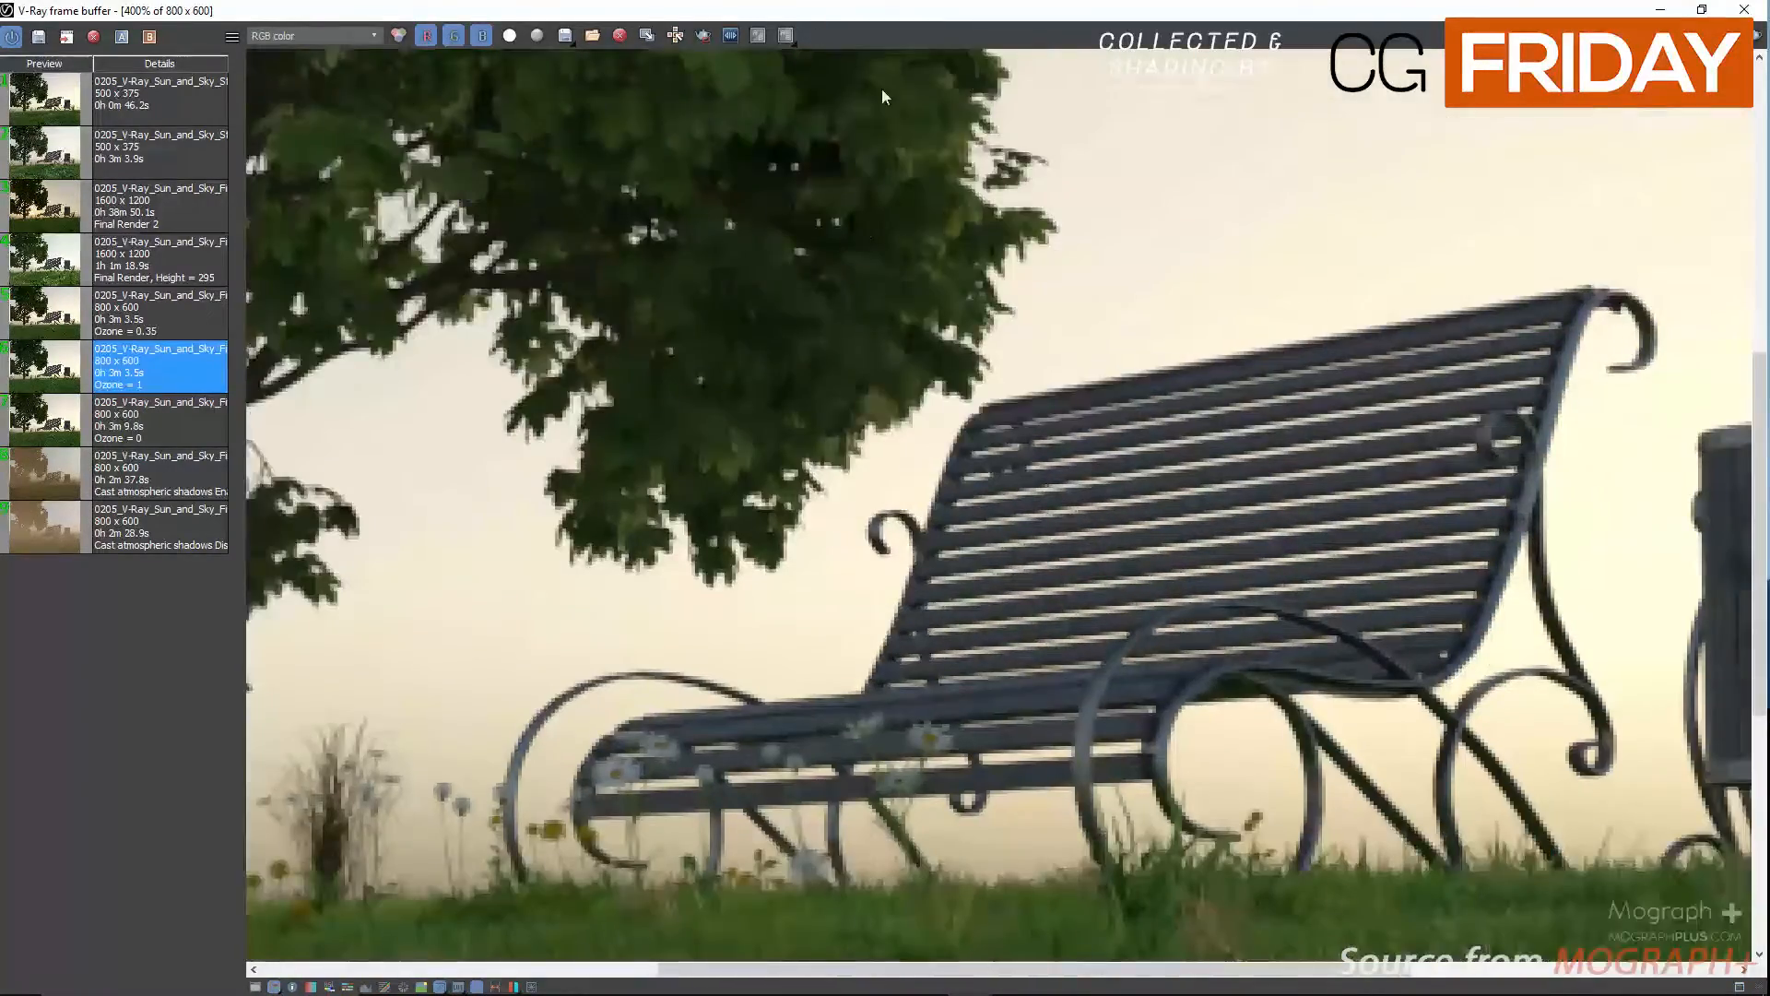
middle_drag(940, 501, 882, 88)
scroll(804, 293, down, 2)
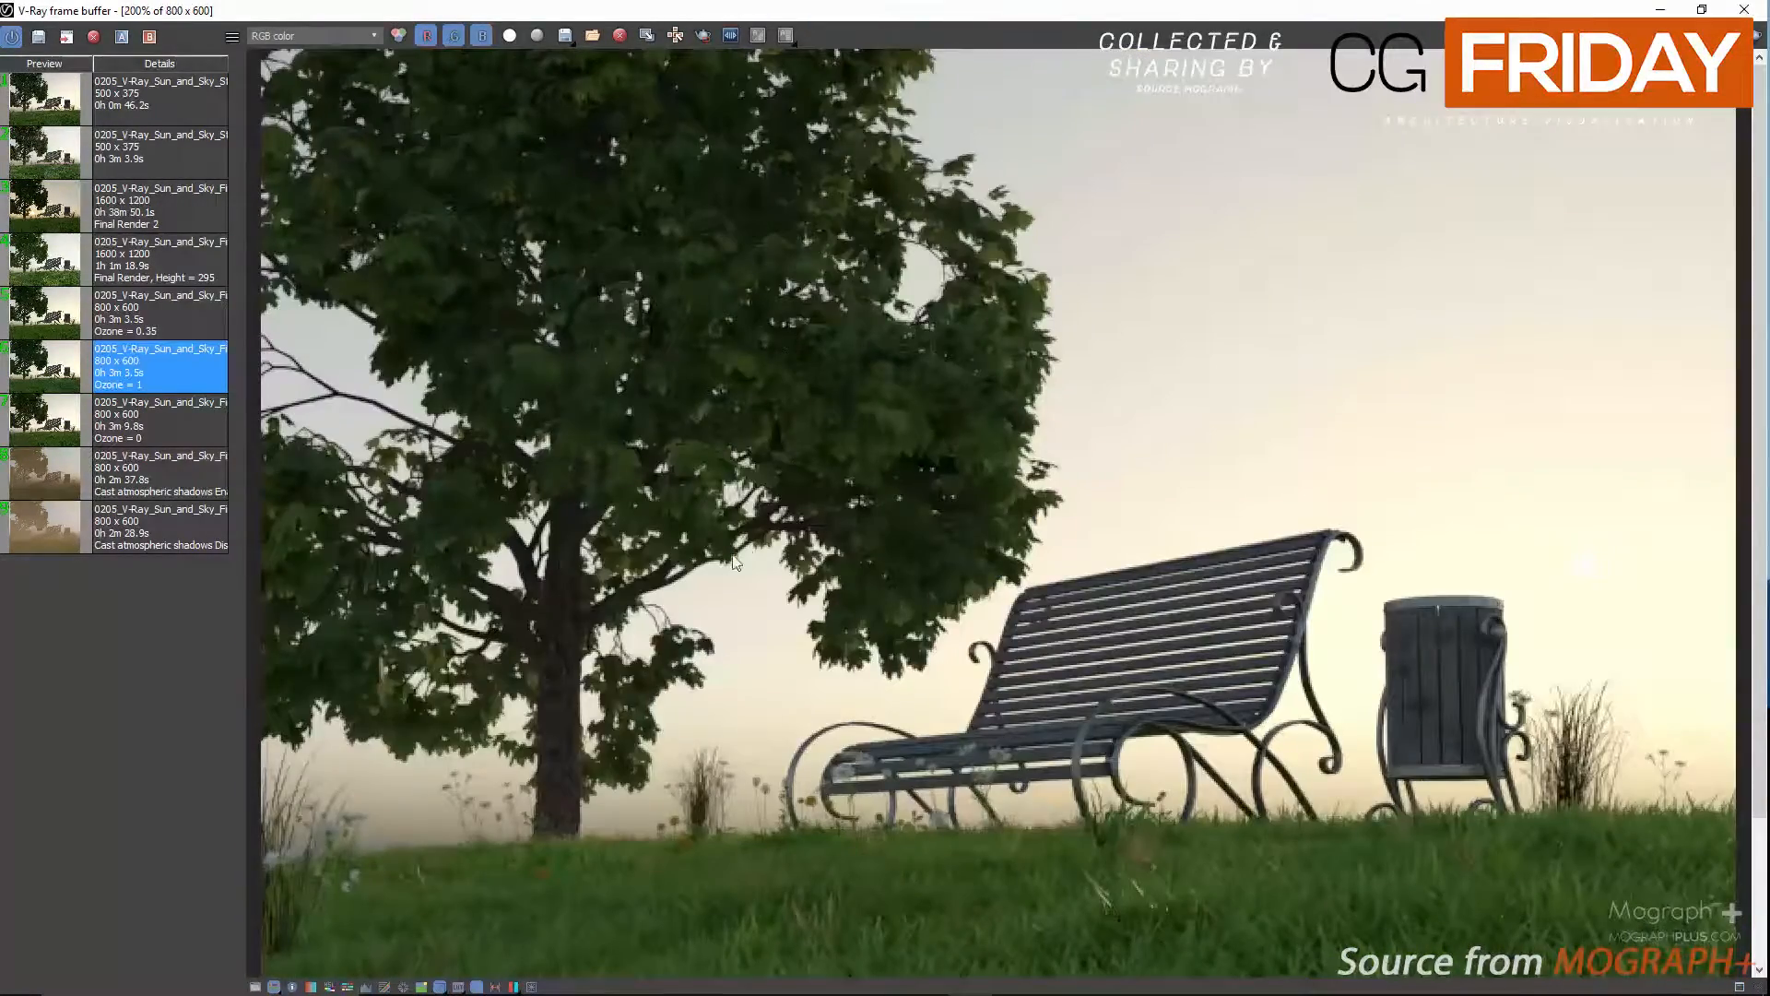
click(180, 328)
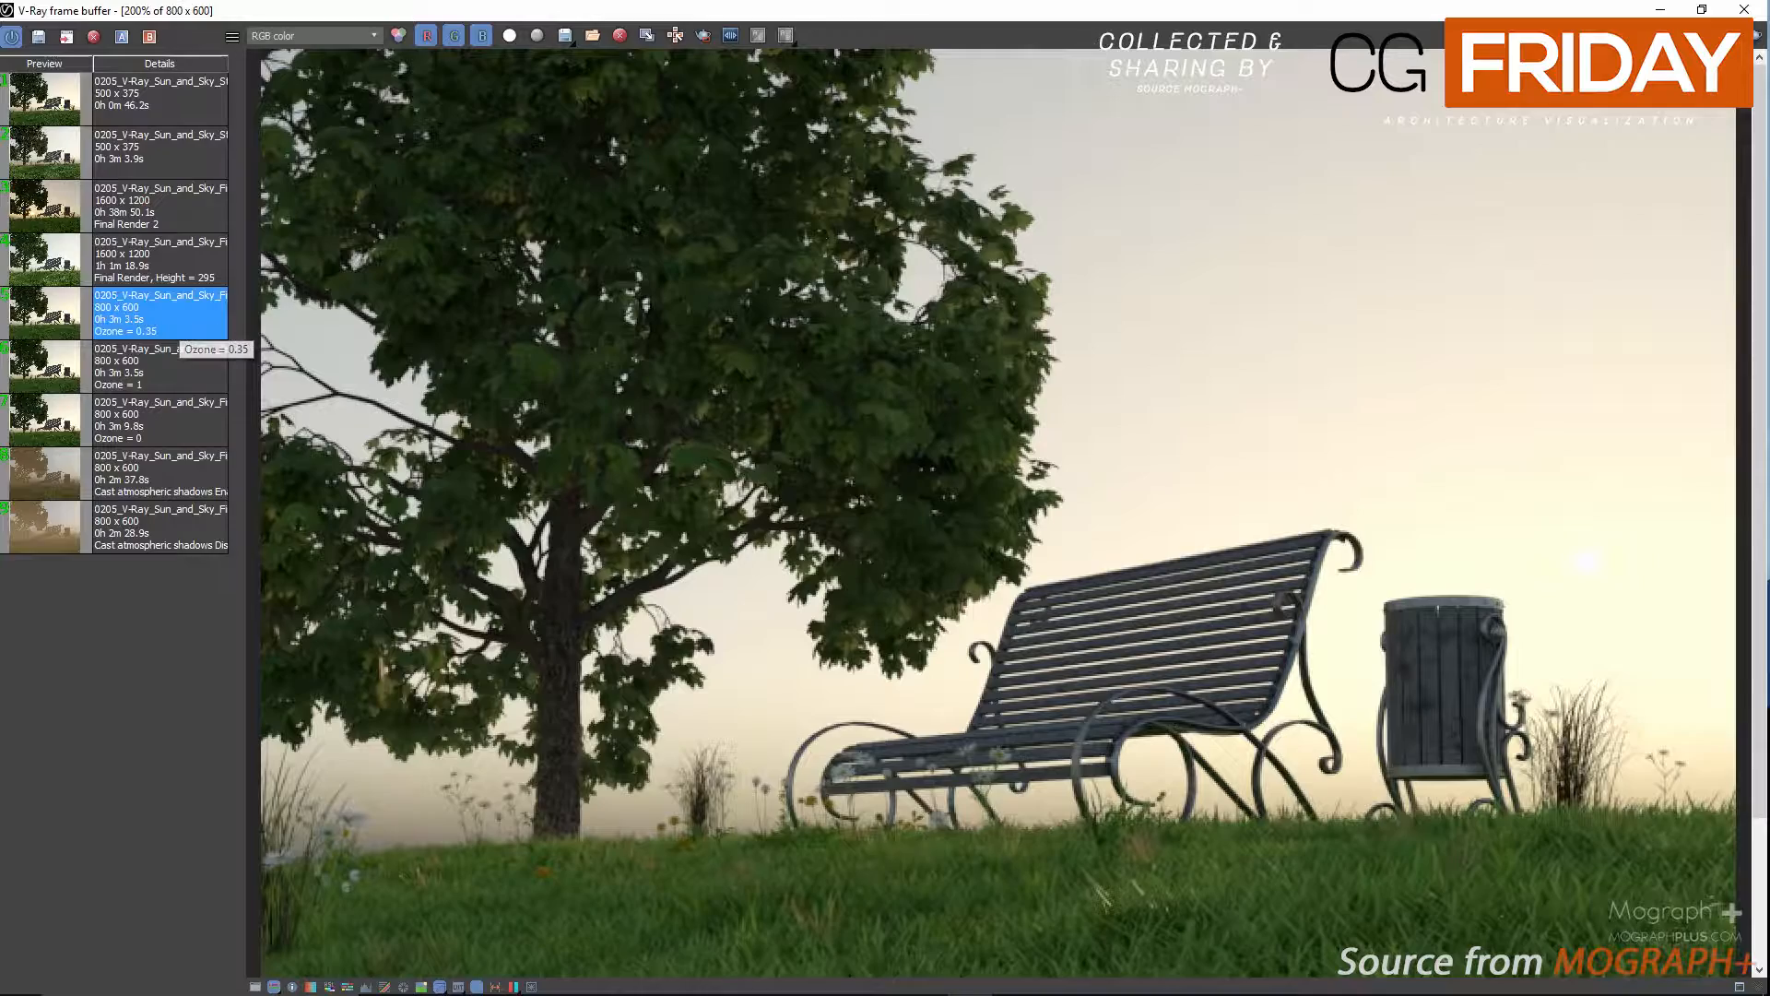
click(1743, 11)
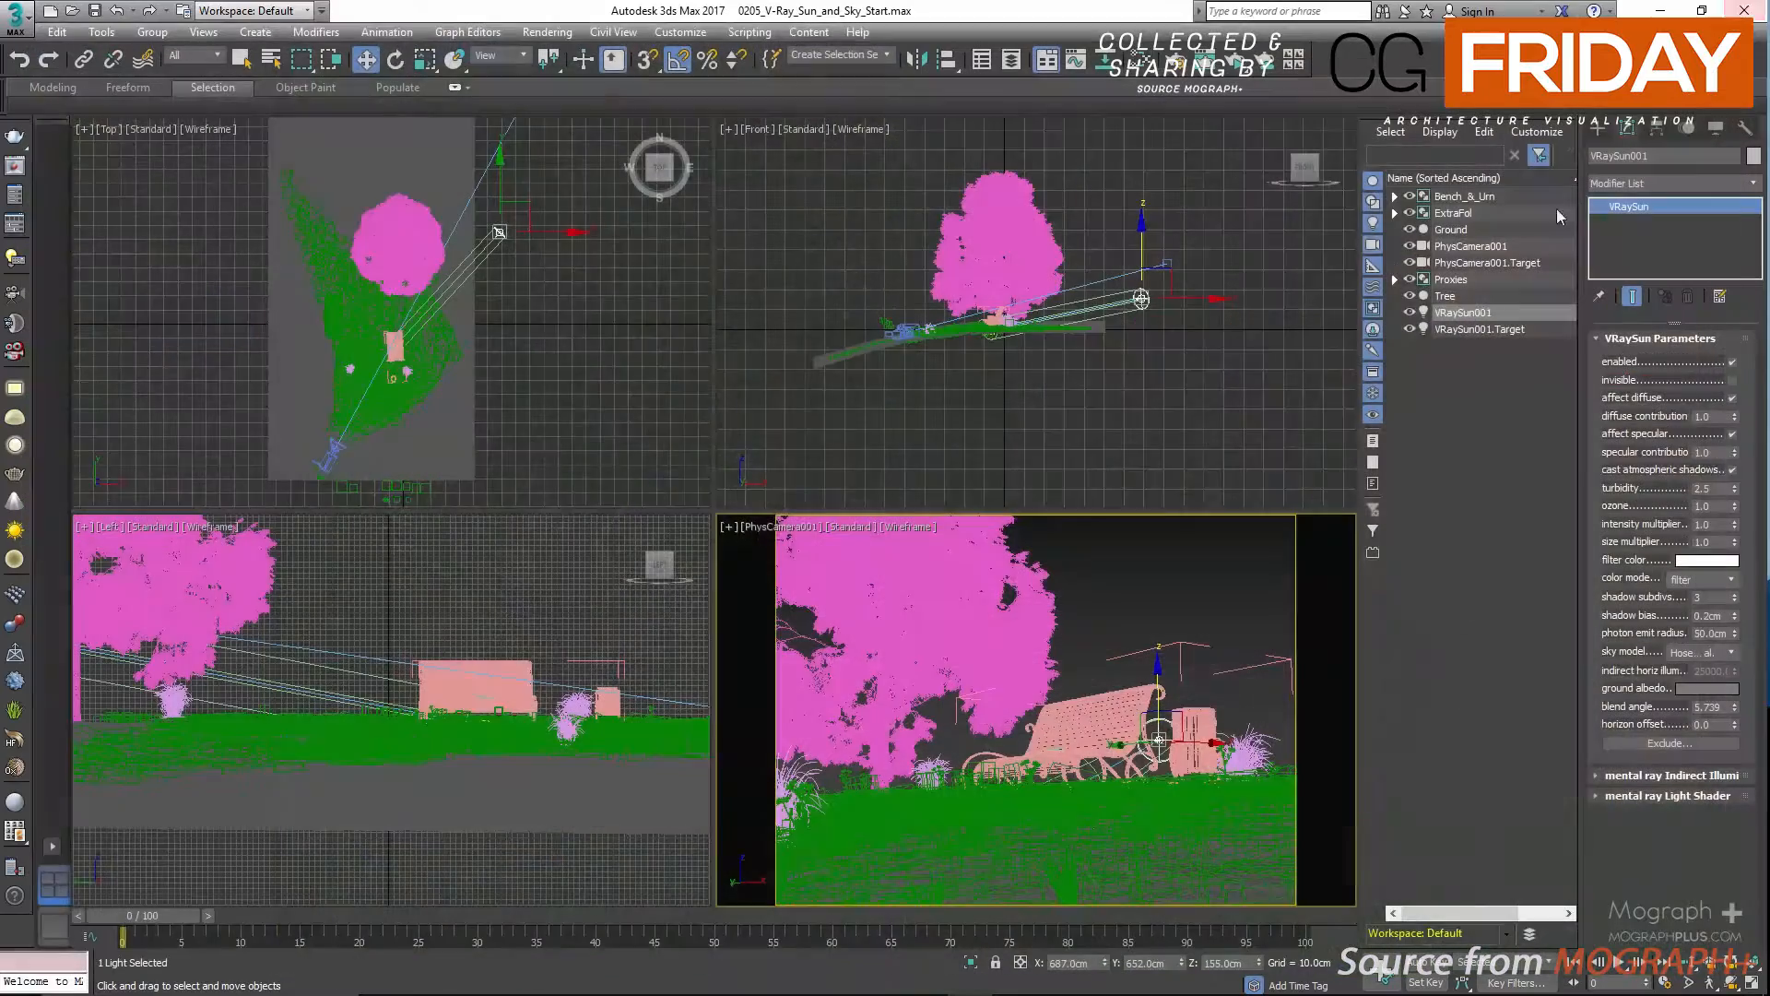
Set the sun's ozone to 0.1 and restart the interactive render, with the restored frame buffer clear of the sun's parameters.
double_click(1708, 507)
text(0.1)
key(Return)
click(1227, 65)
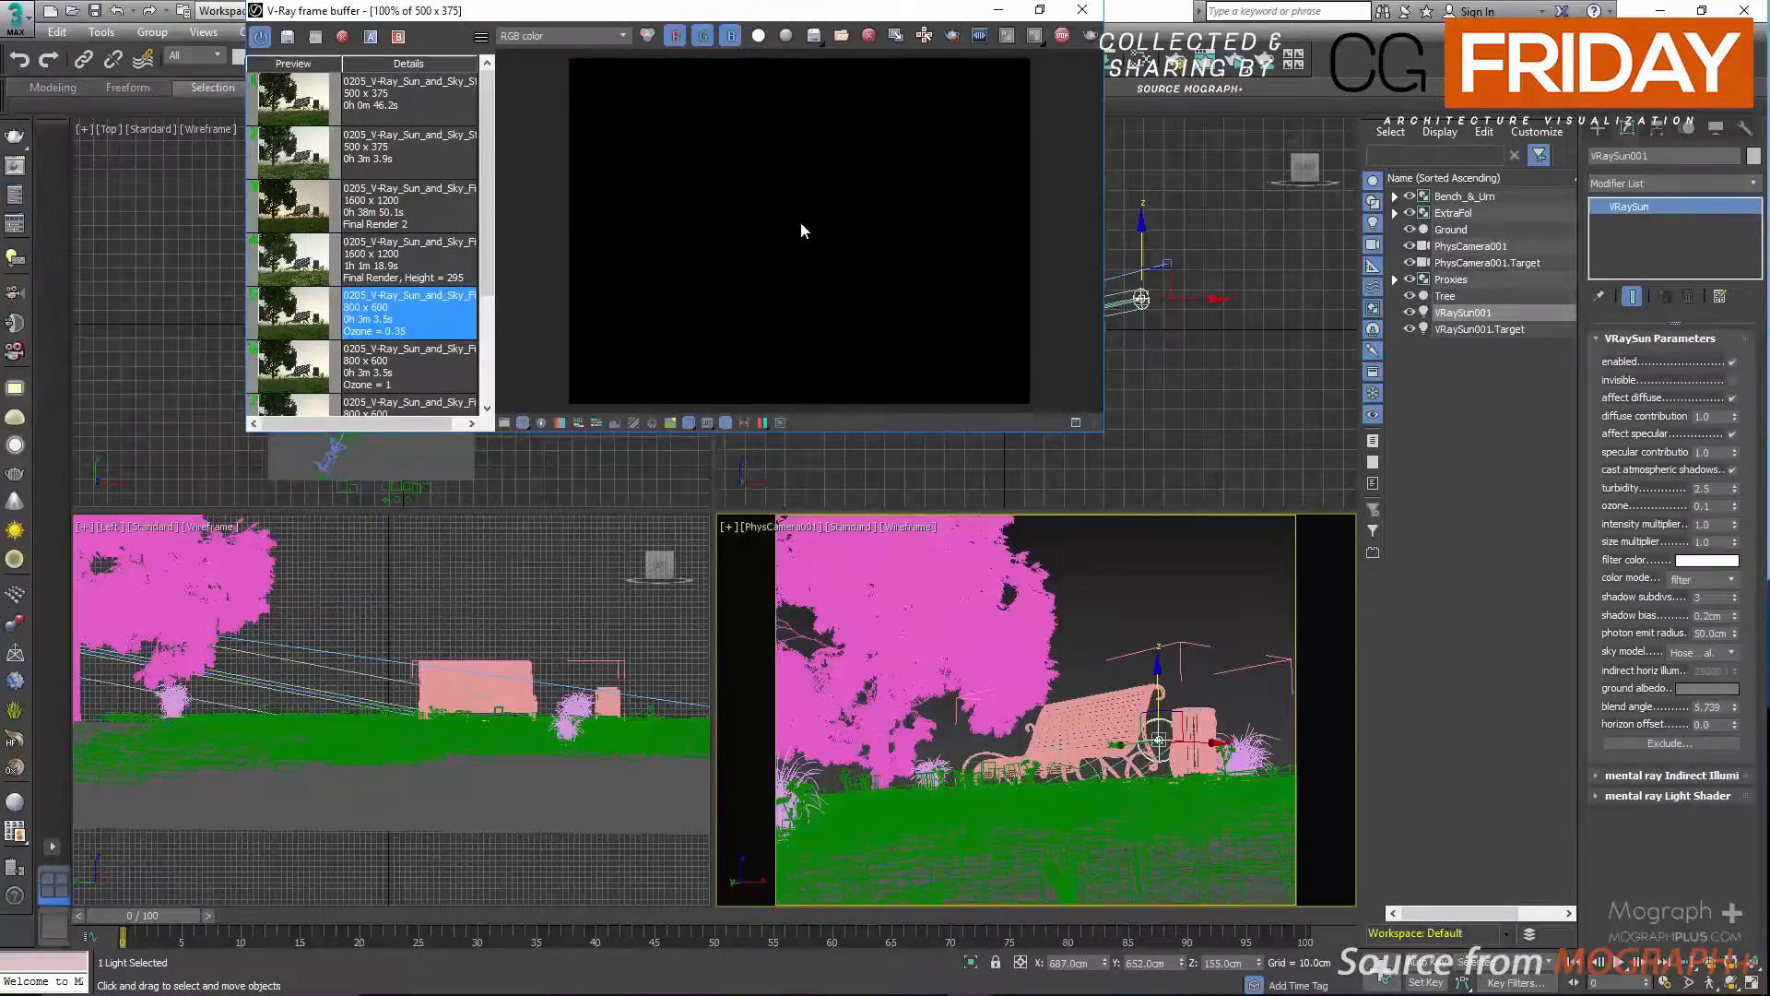
drag(801, 4, 776, 142)
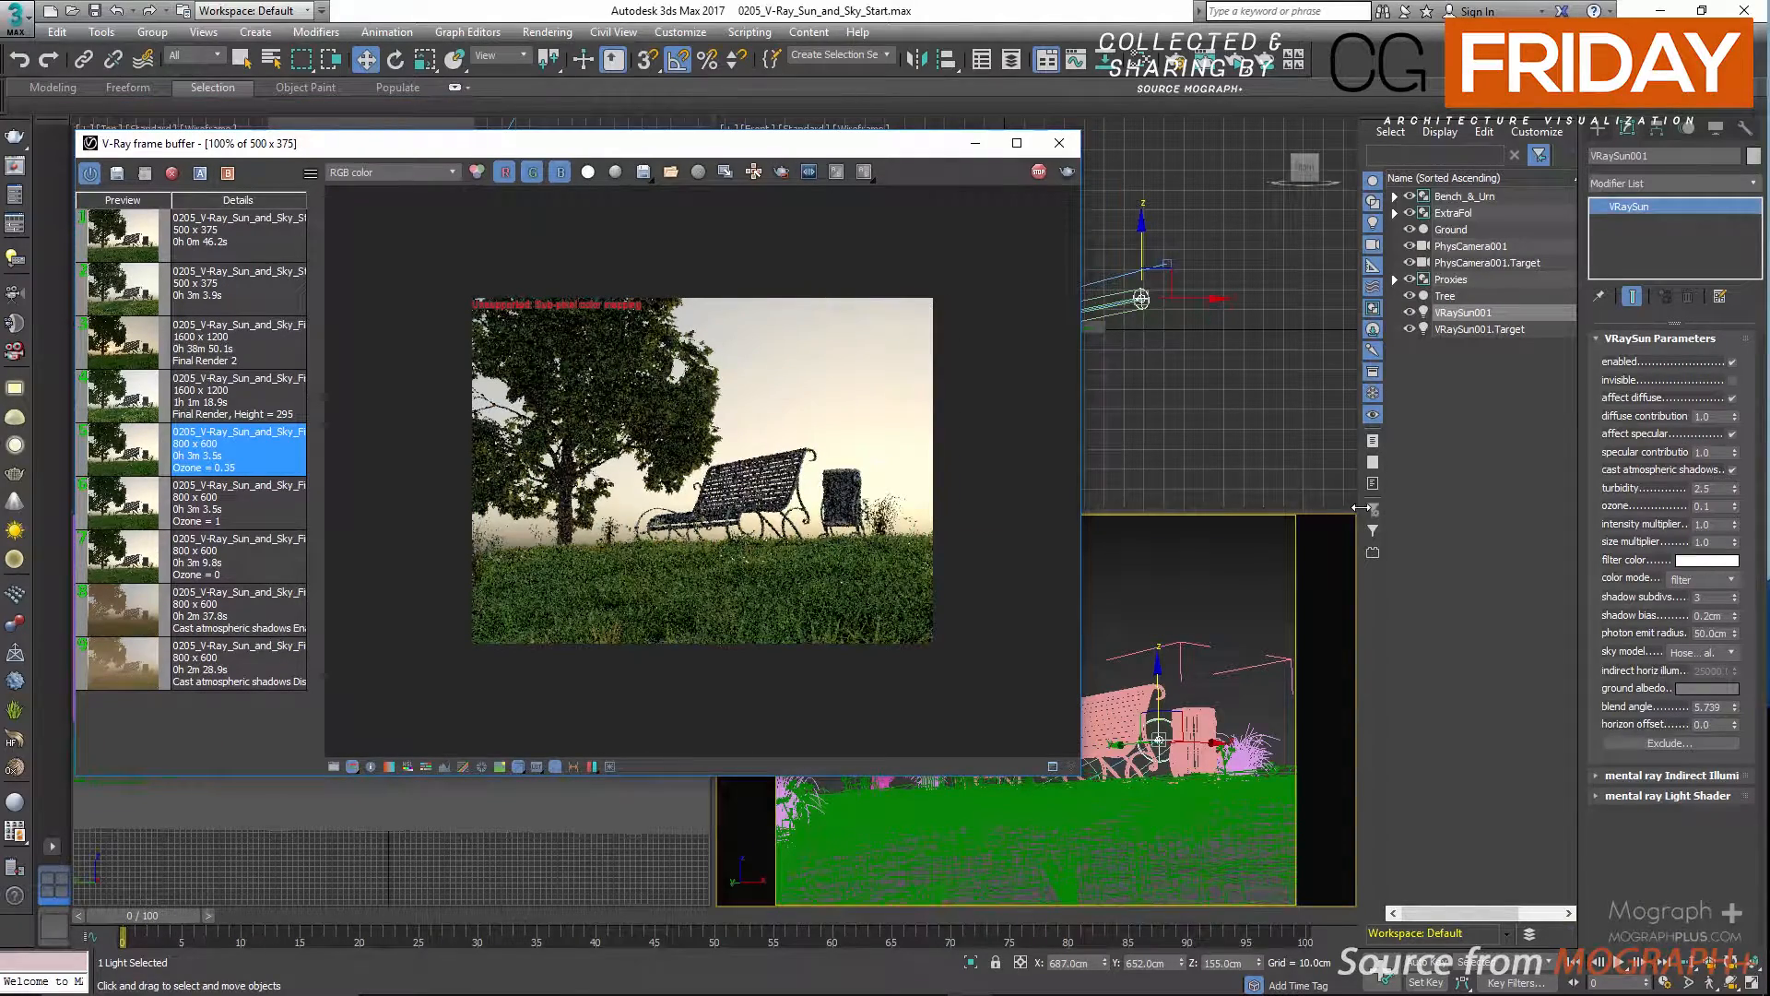
Test sun intensity multipliers of 5 and 0.2 in the interactive render and return the intensity multiplier to 1.0.
double_click(1711, 524)
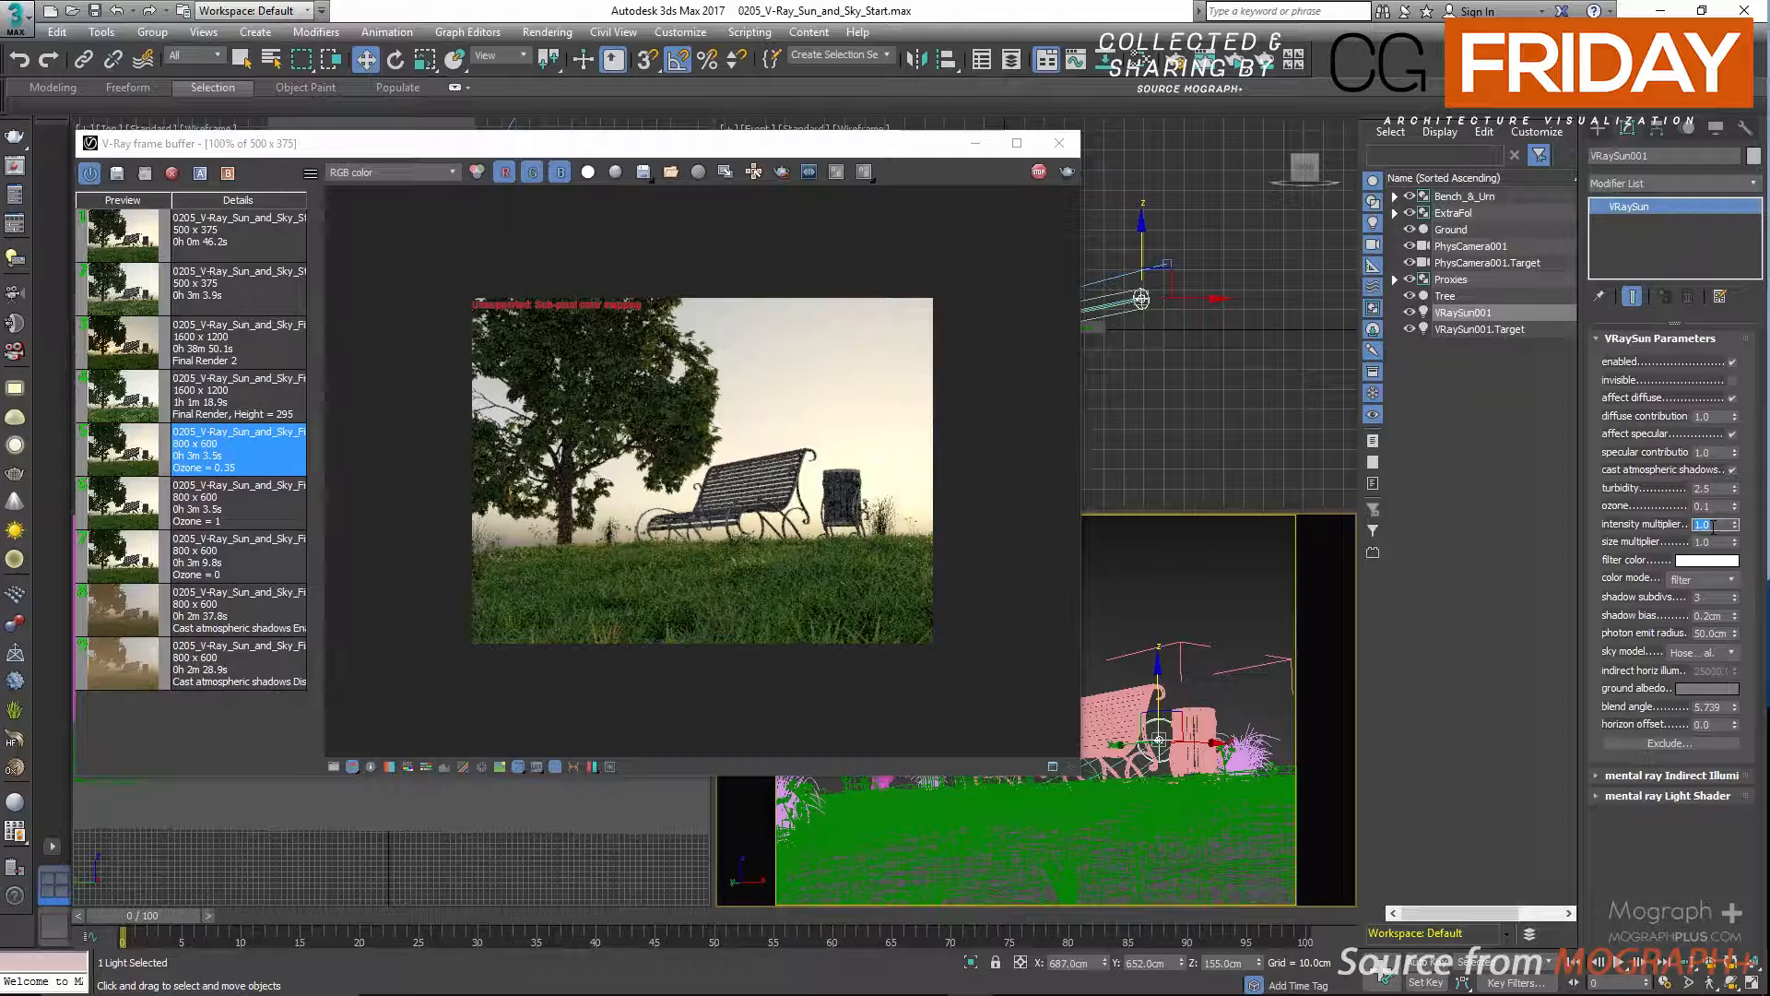
text(5)
key(Return)
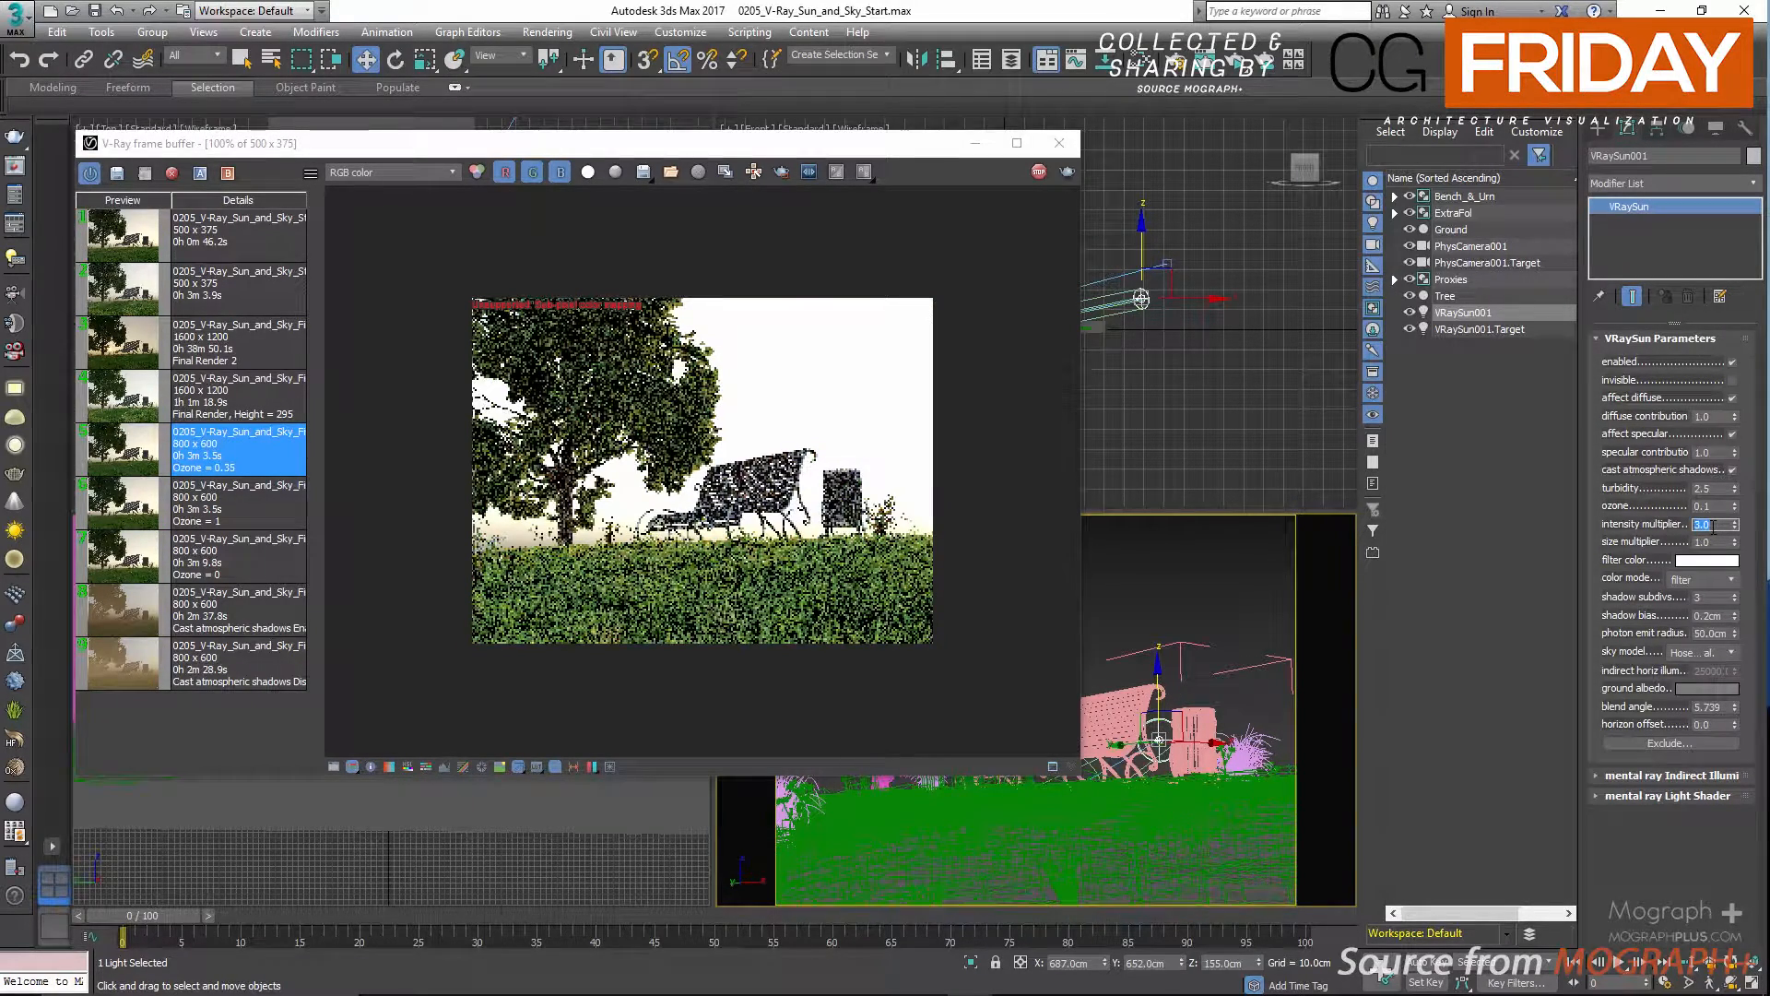
text(0.2)
key(Return)
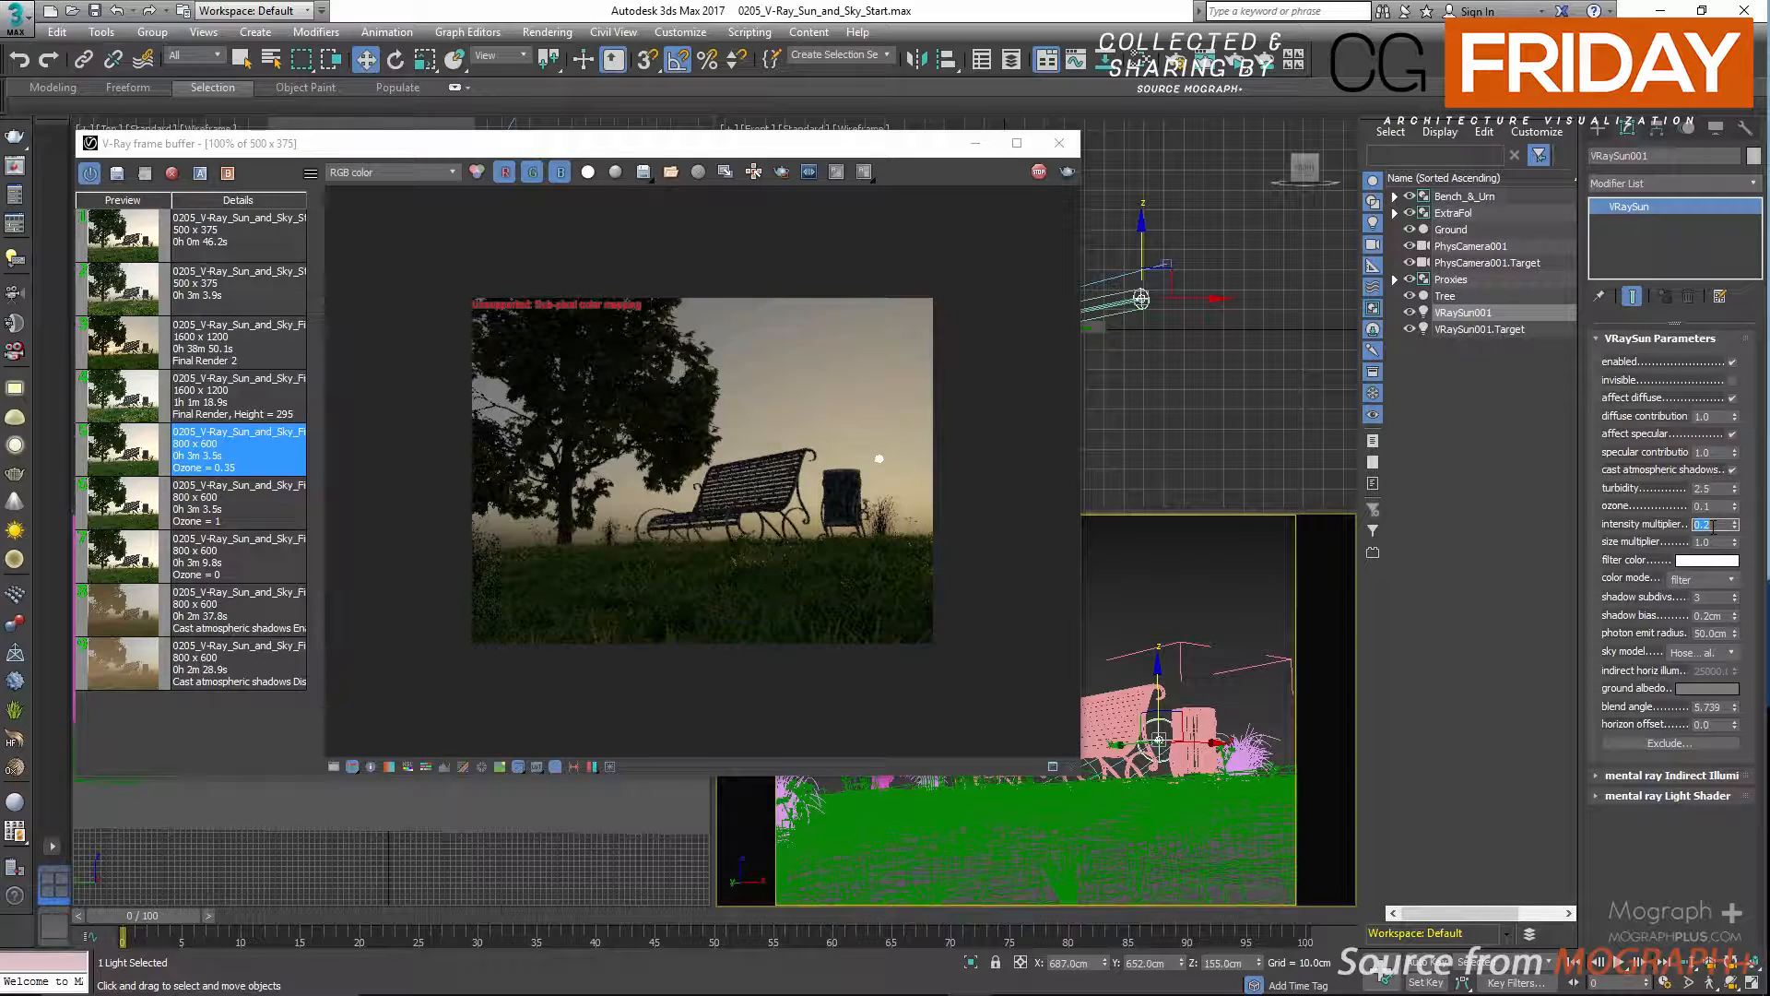
text(1.0)
key(Return)
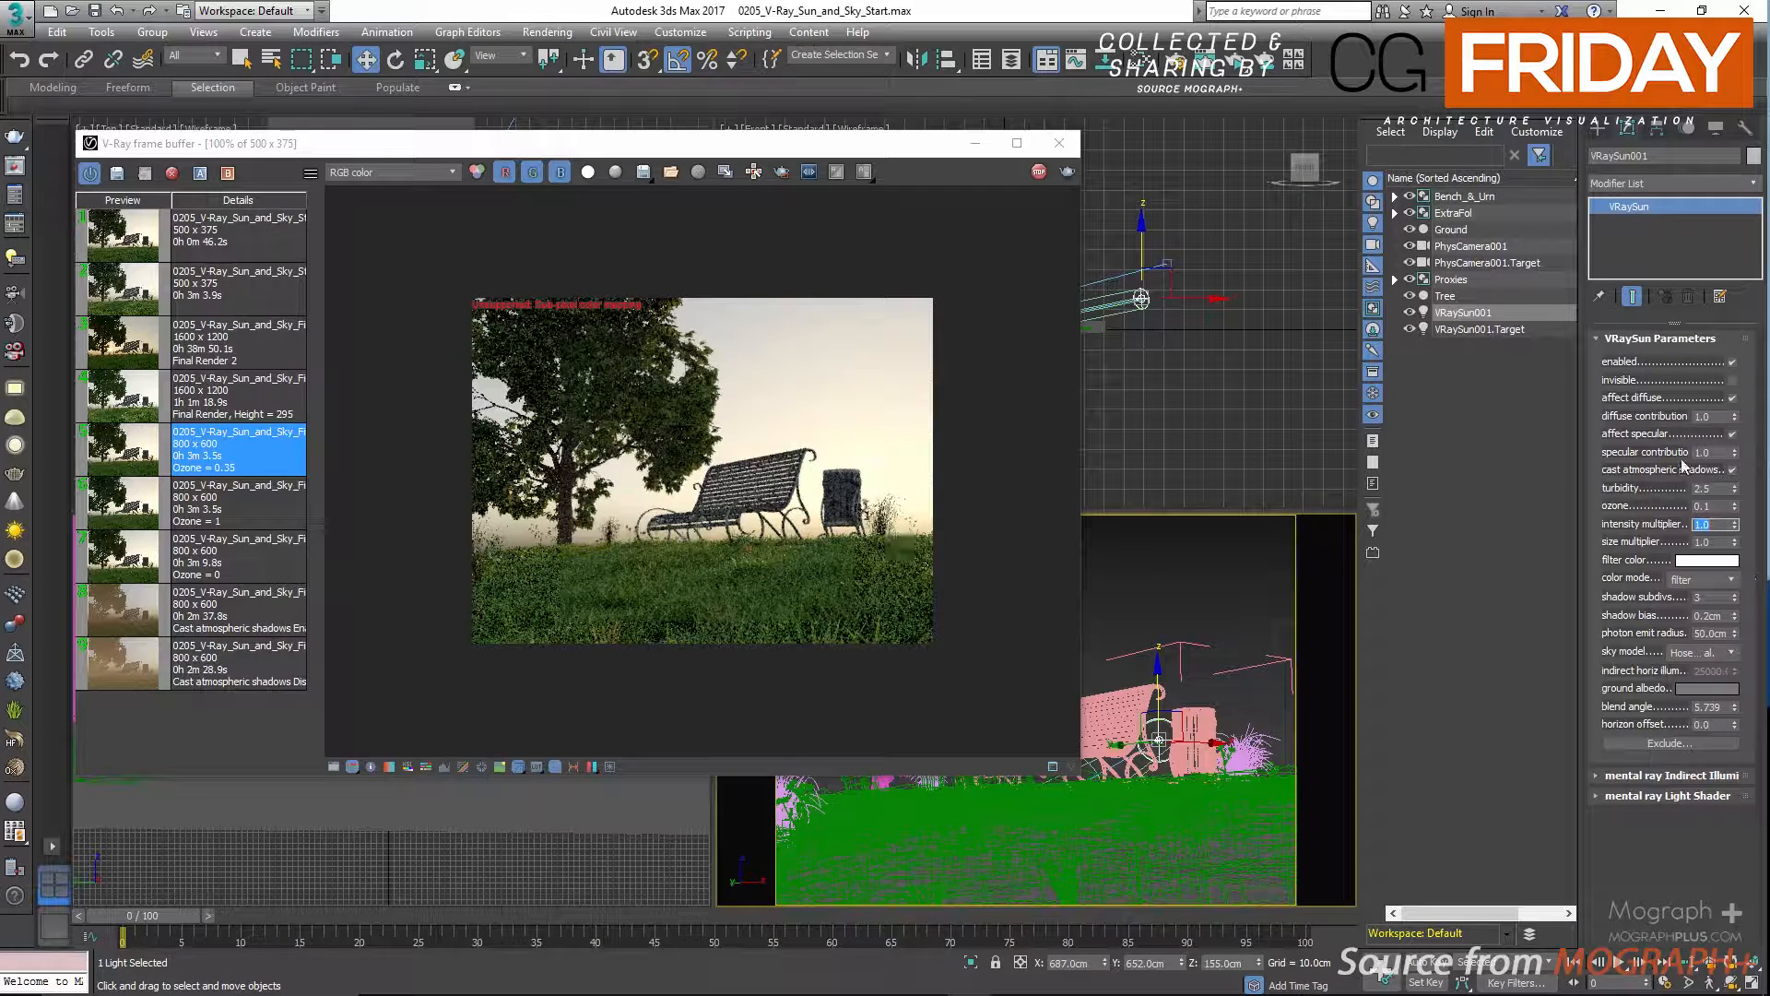
Raise the sun to a Z position of 295 cm, reposition the frame buffer and inspect the sky in the render.
double_click(1699, 542)
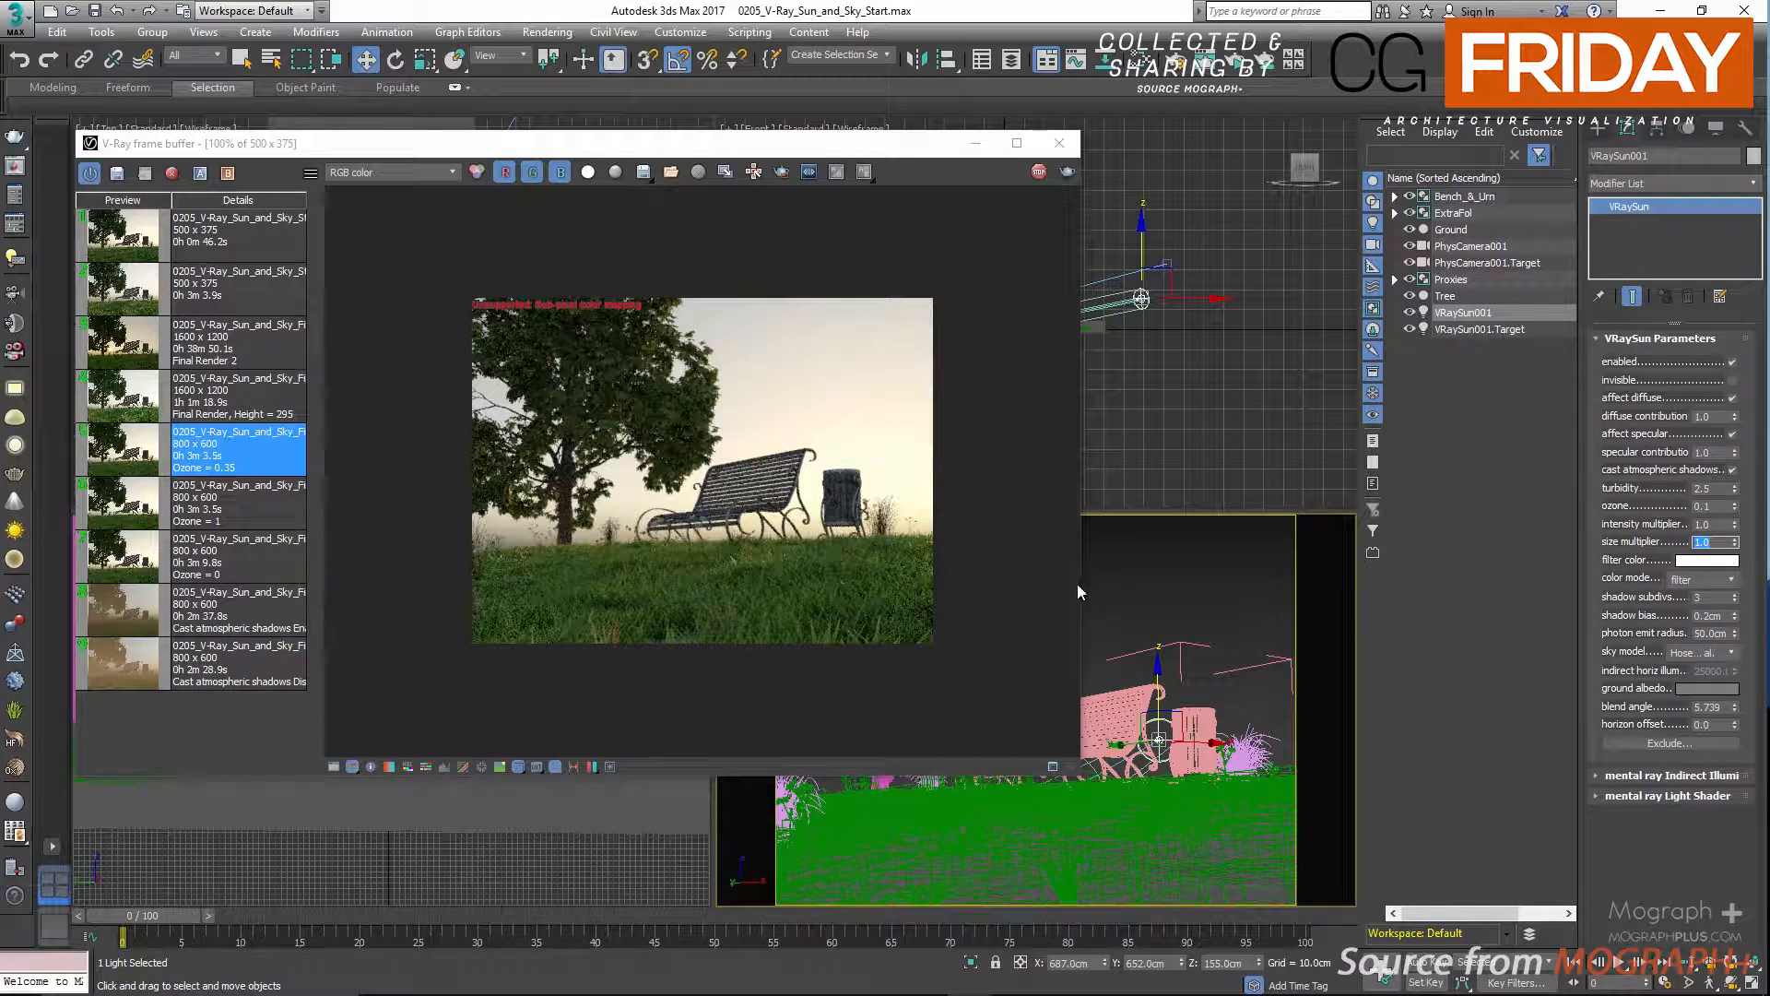
double_click(1224, 963)
text(295)
key(Return)
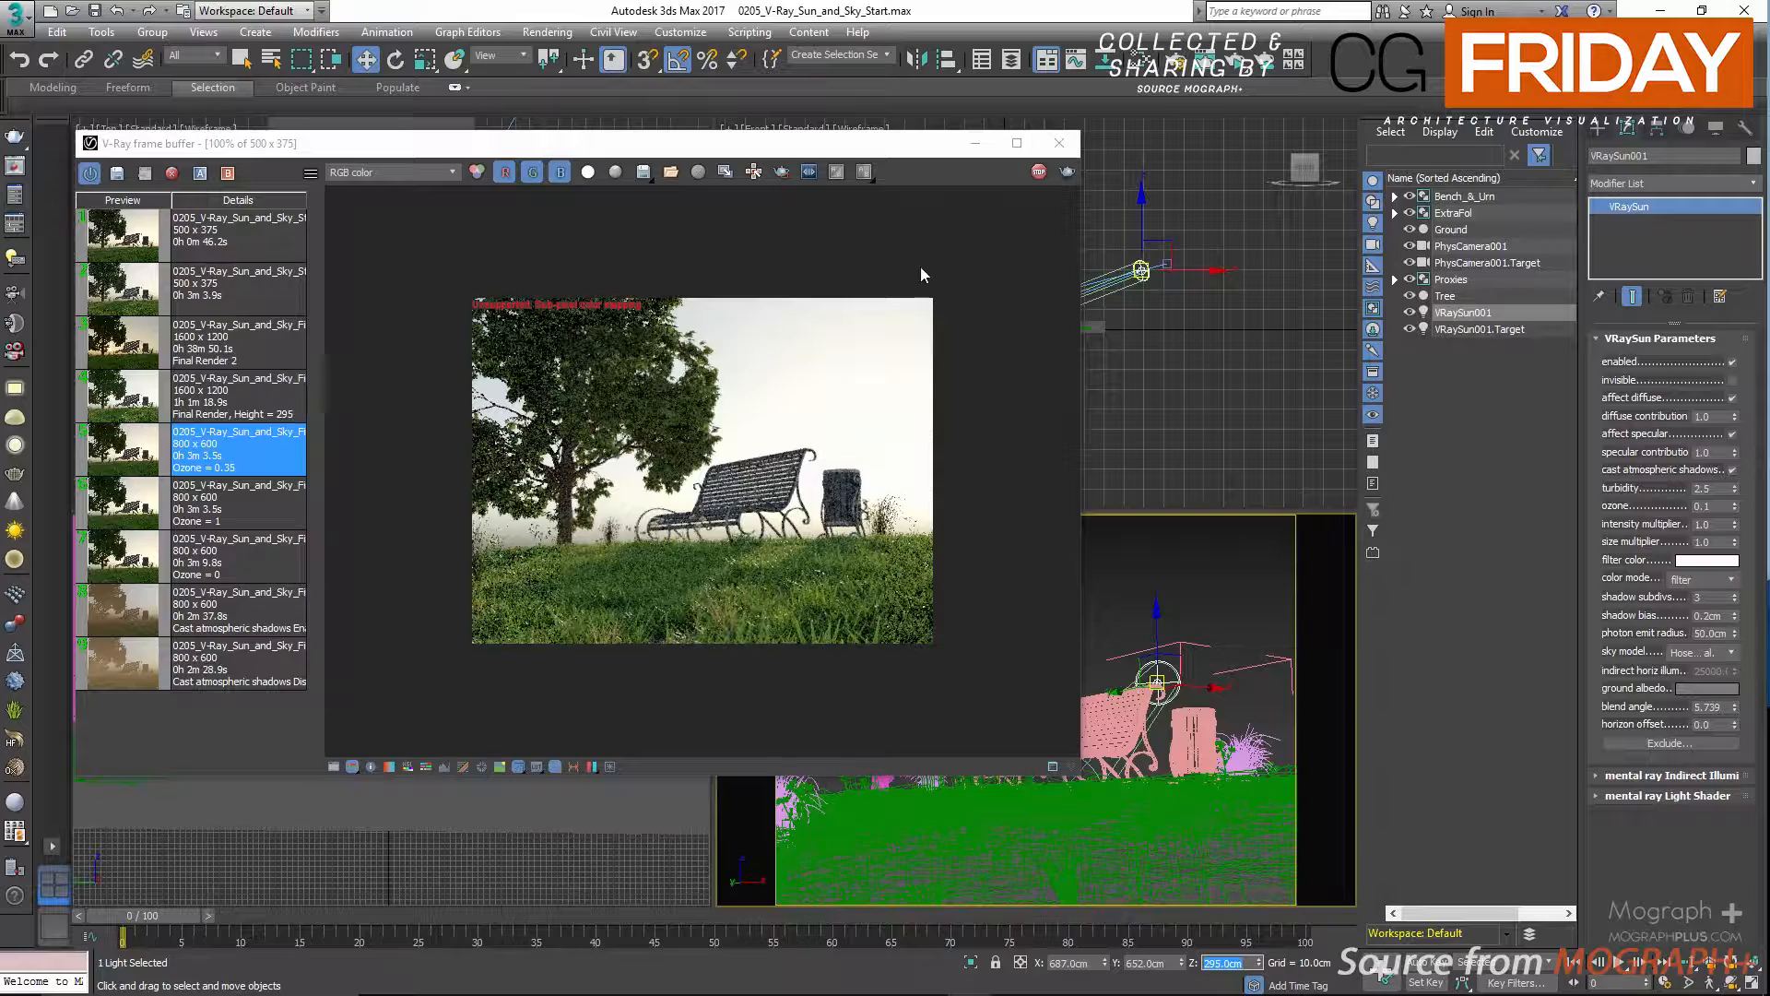
drag(900, 152, 1049, 202)
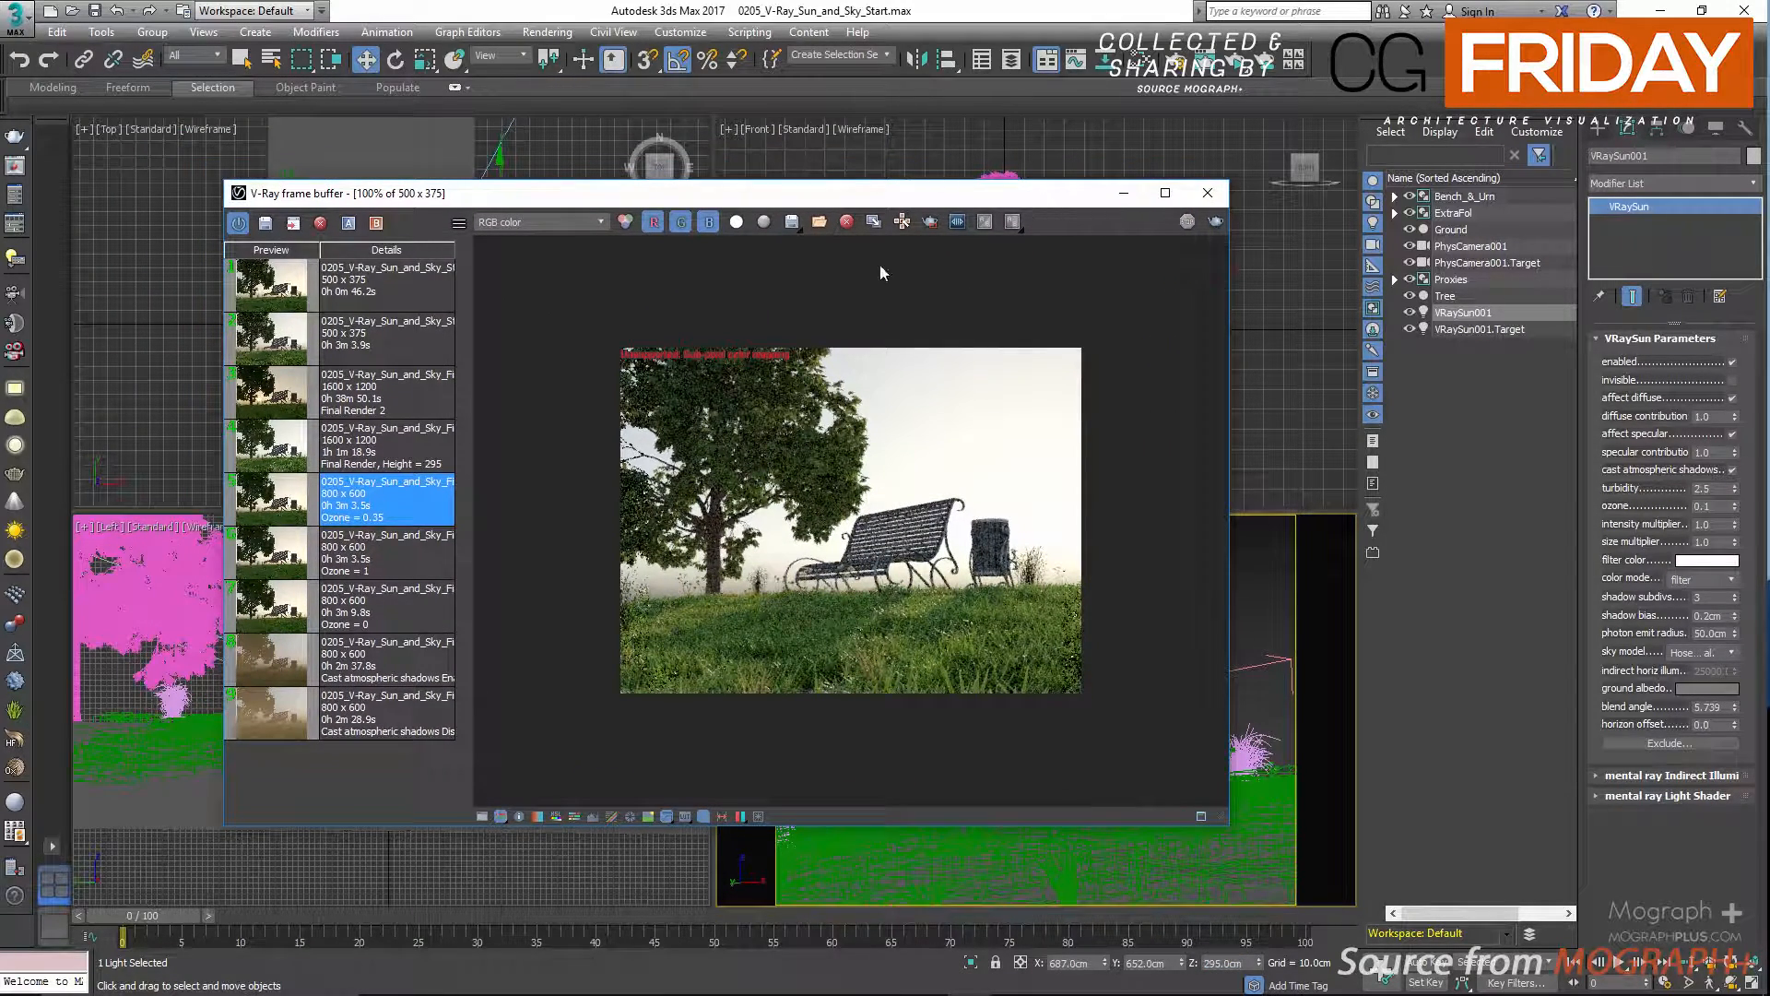
scroll(1040, 443, up, 2)
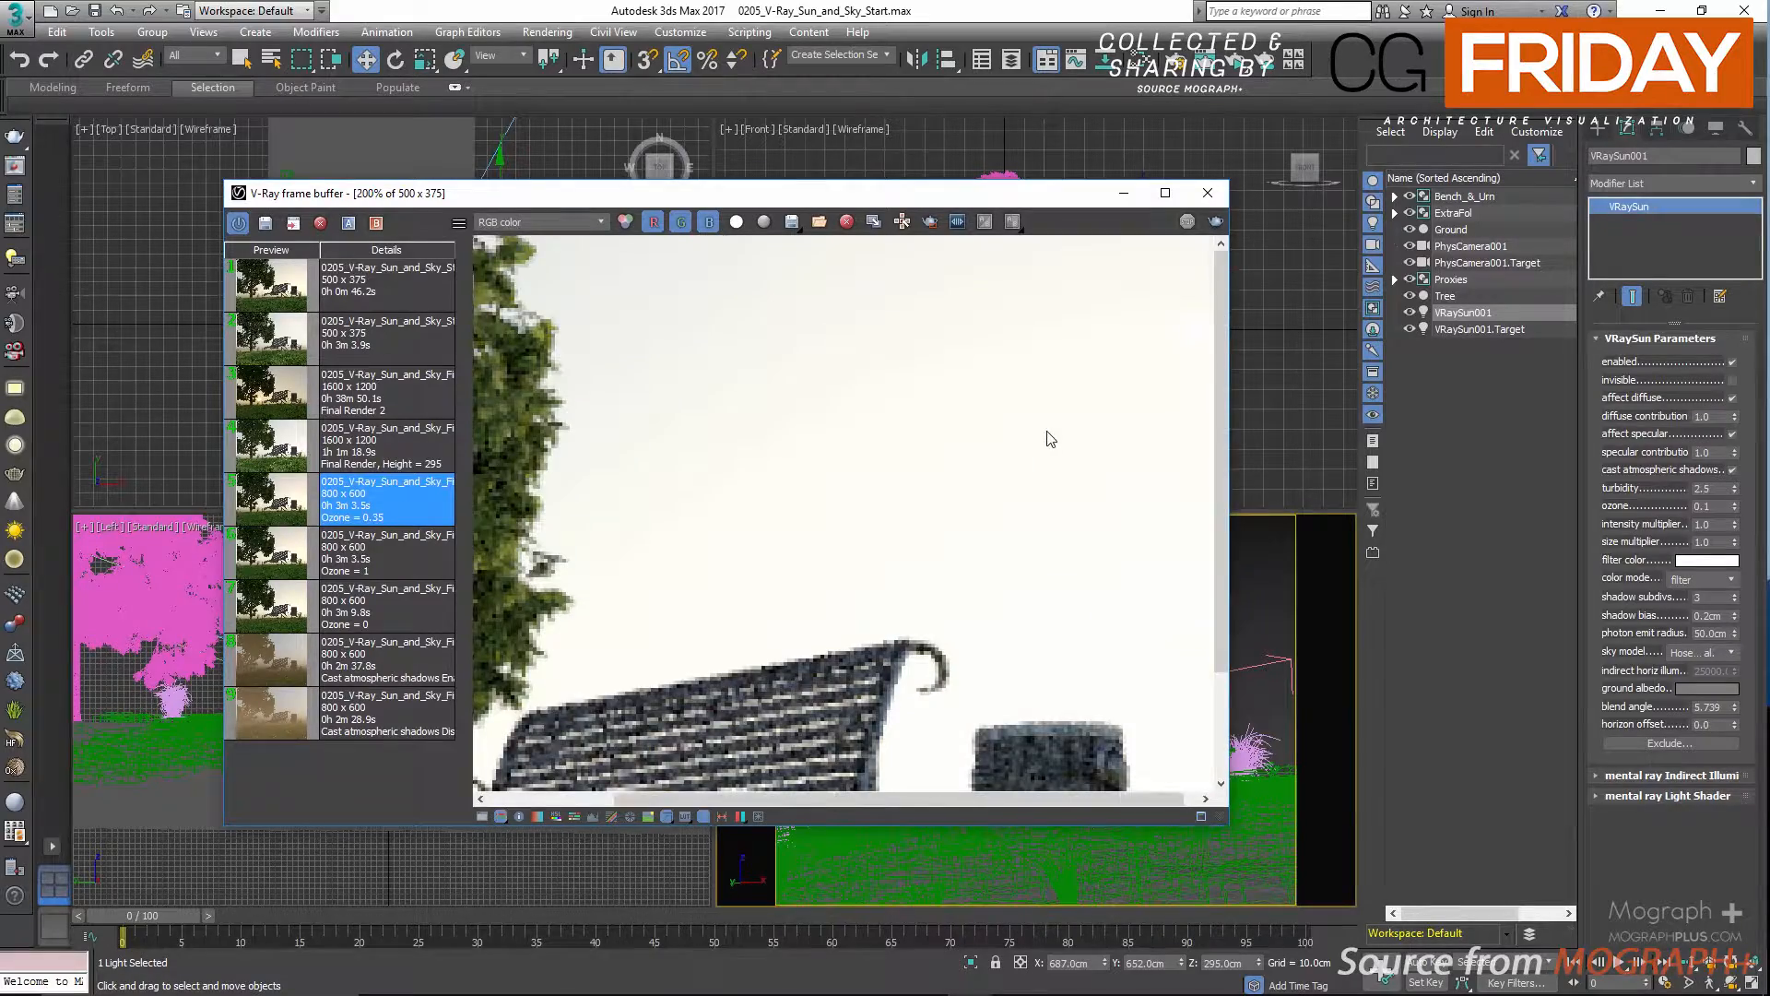
scroll(1040, 405, down, 2)
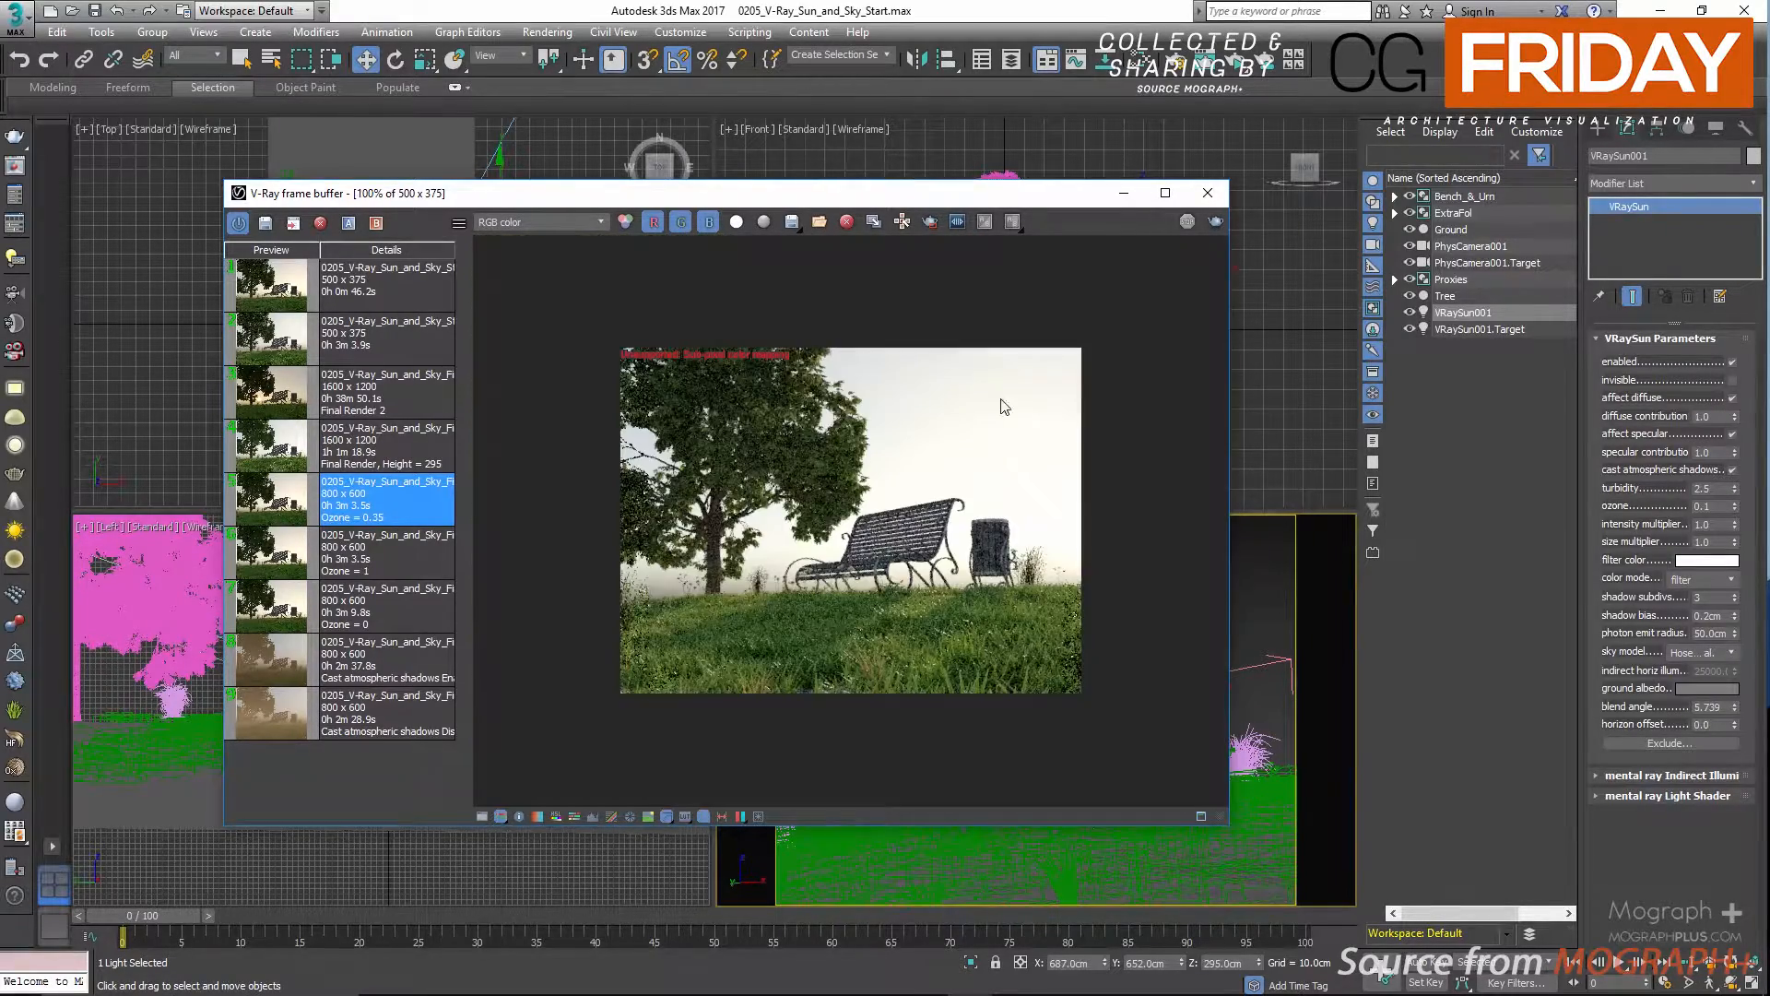
In the production V-Ray settings, set the Reinhard color mapping's burn value to 0.2 and restart the interactive render to check the sun disc.
key(F10)
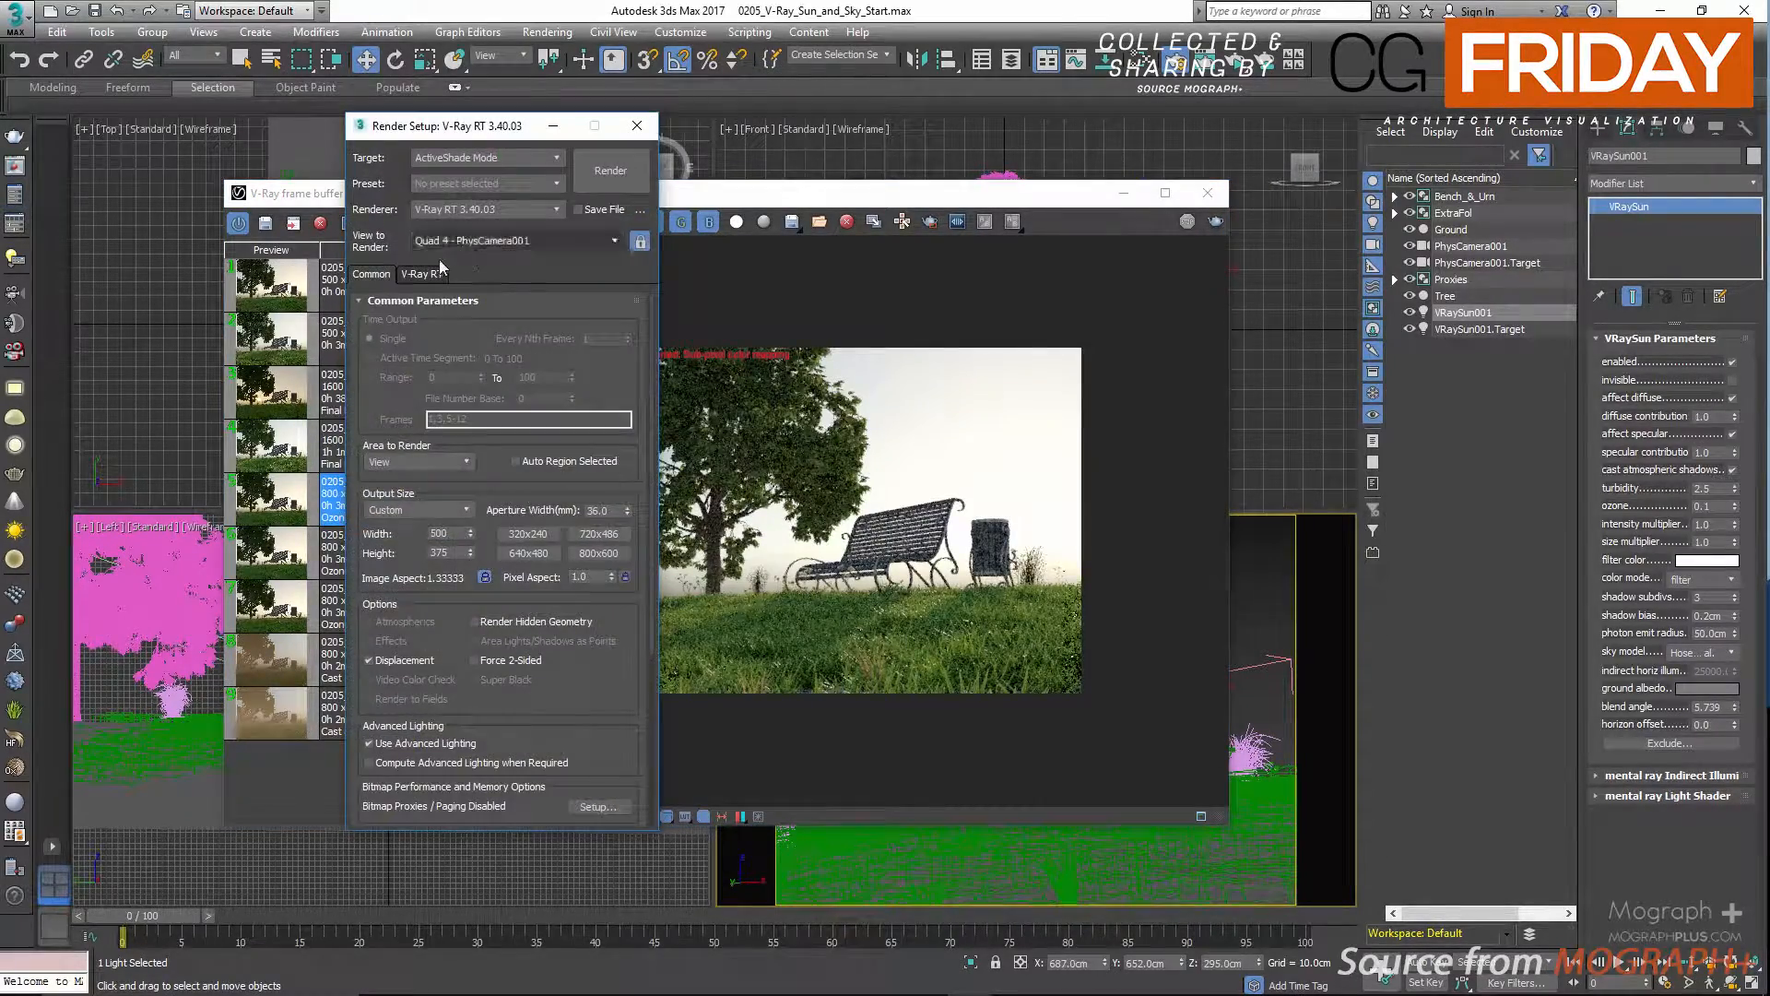
click(506, 157)
click(479, 174)
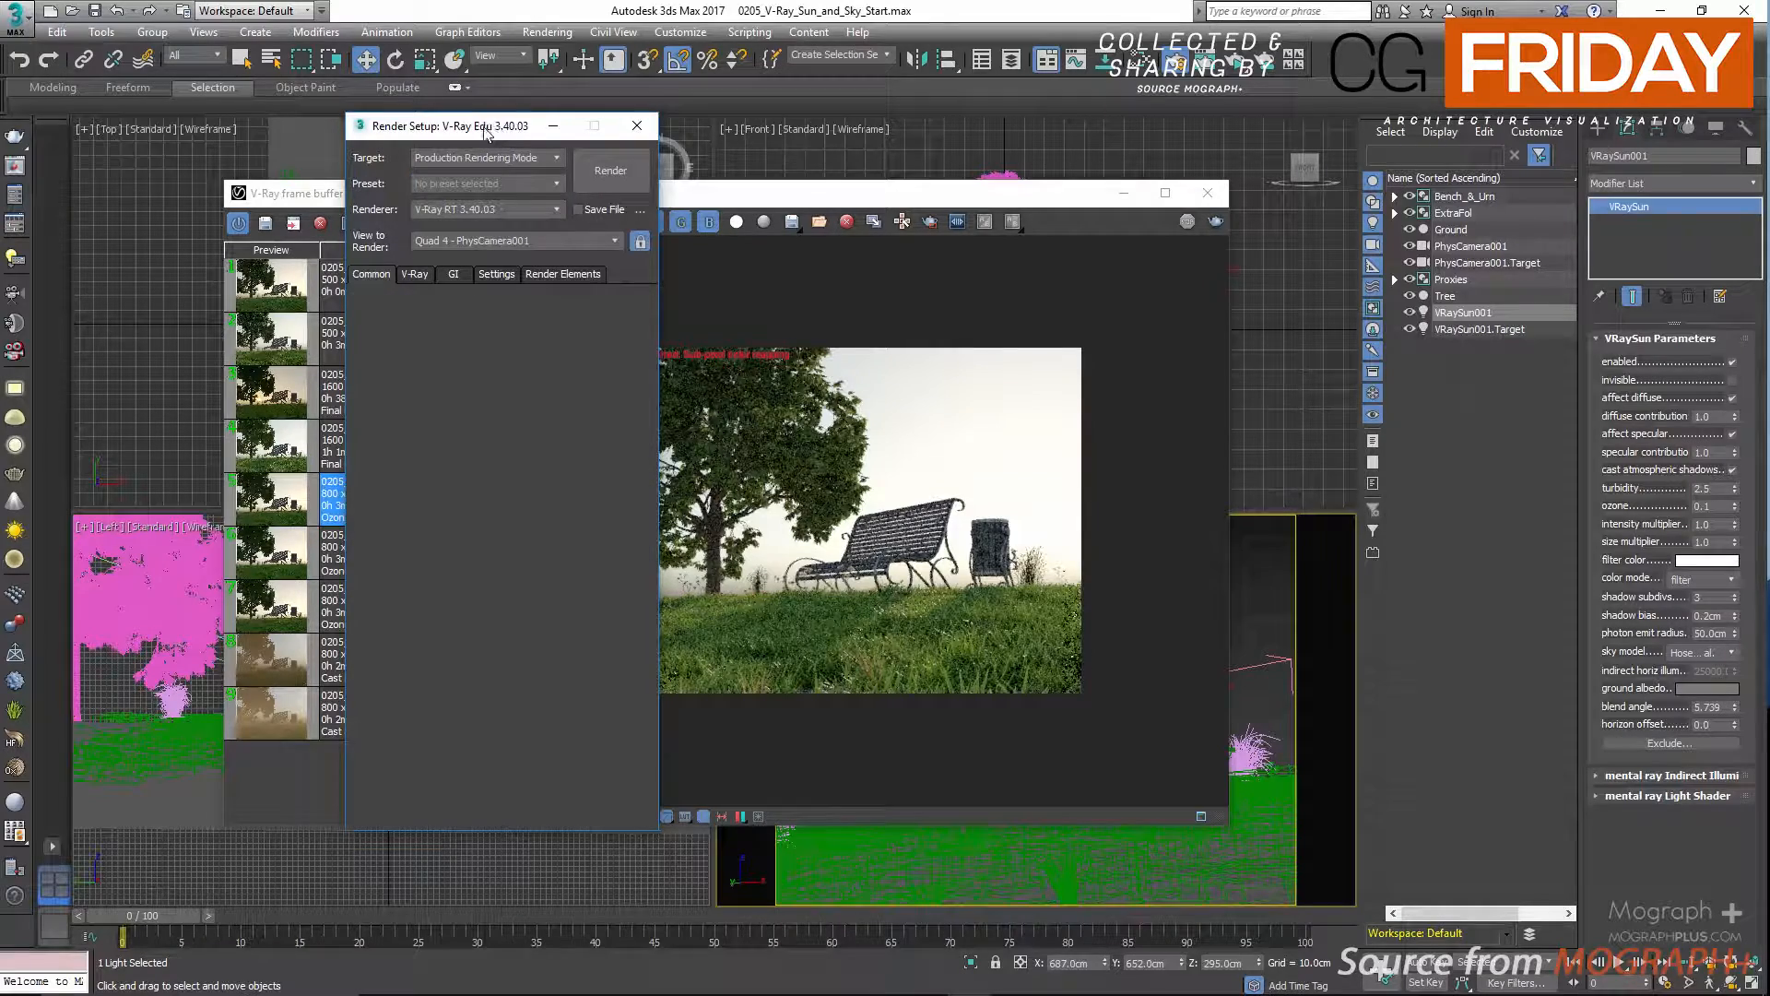
drag(479, 130, 620, 107)
click(555, 253)
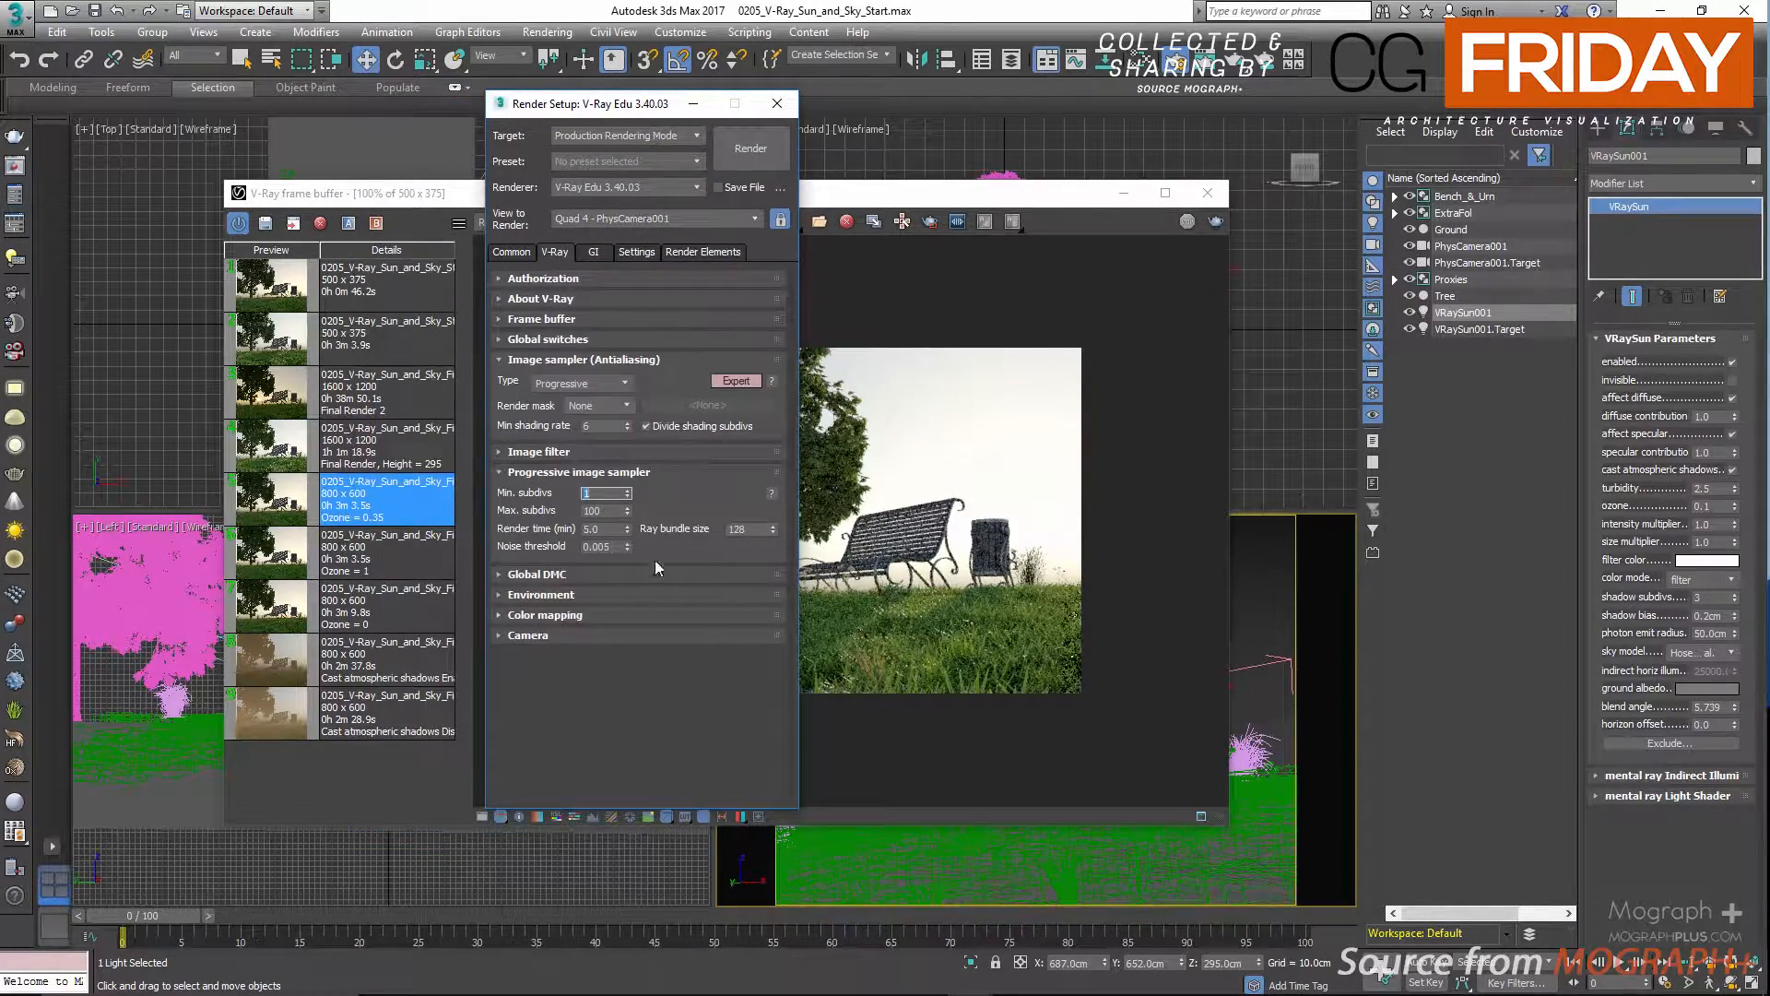
click(627, 615)
click(749, 672)
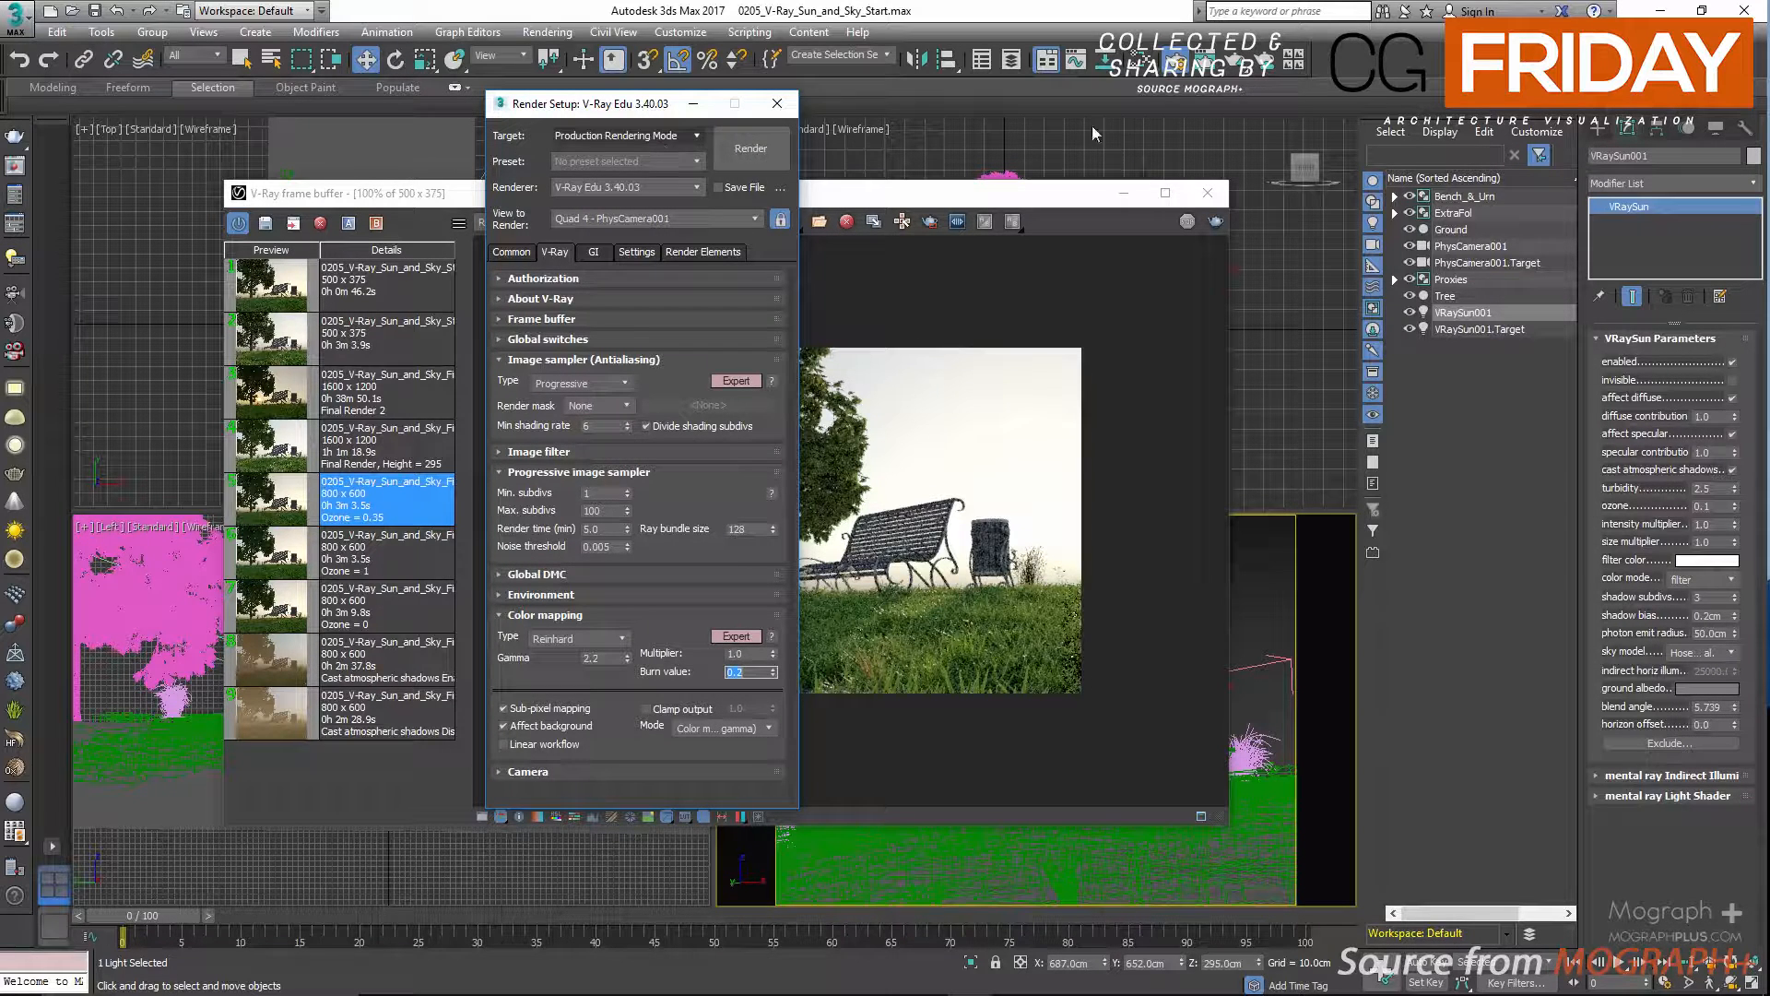
click(1241, 104)
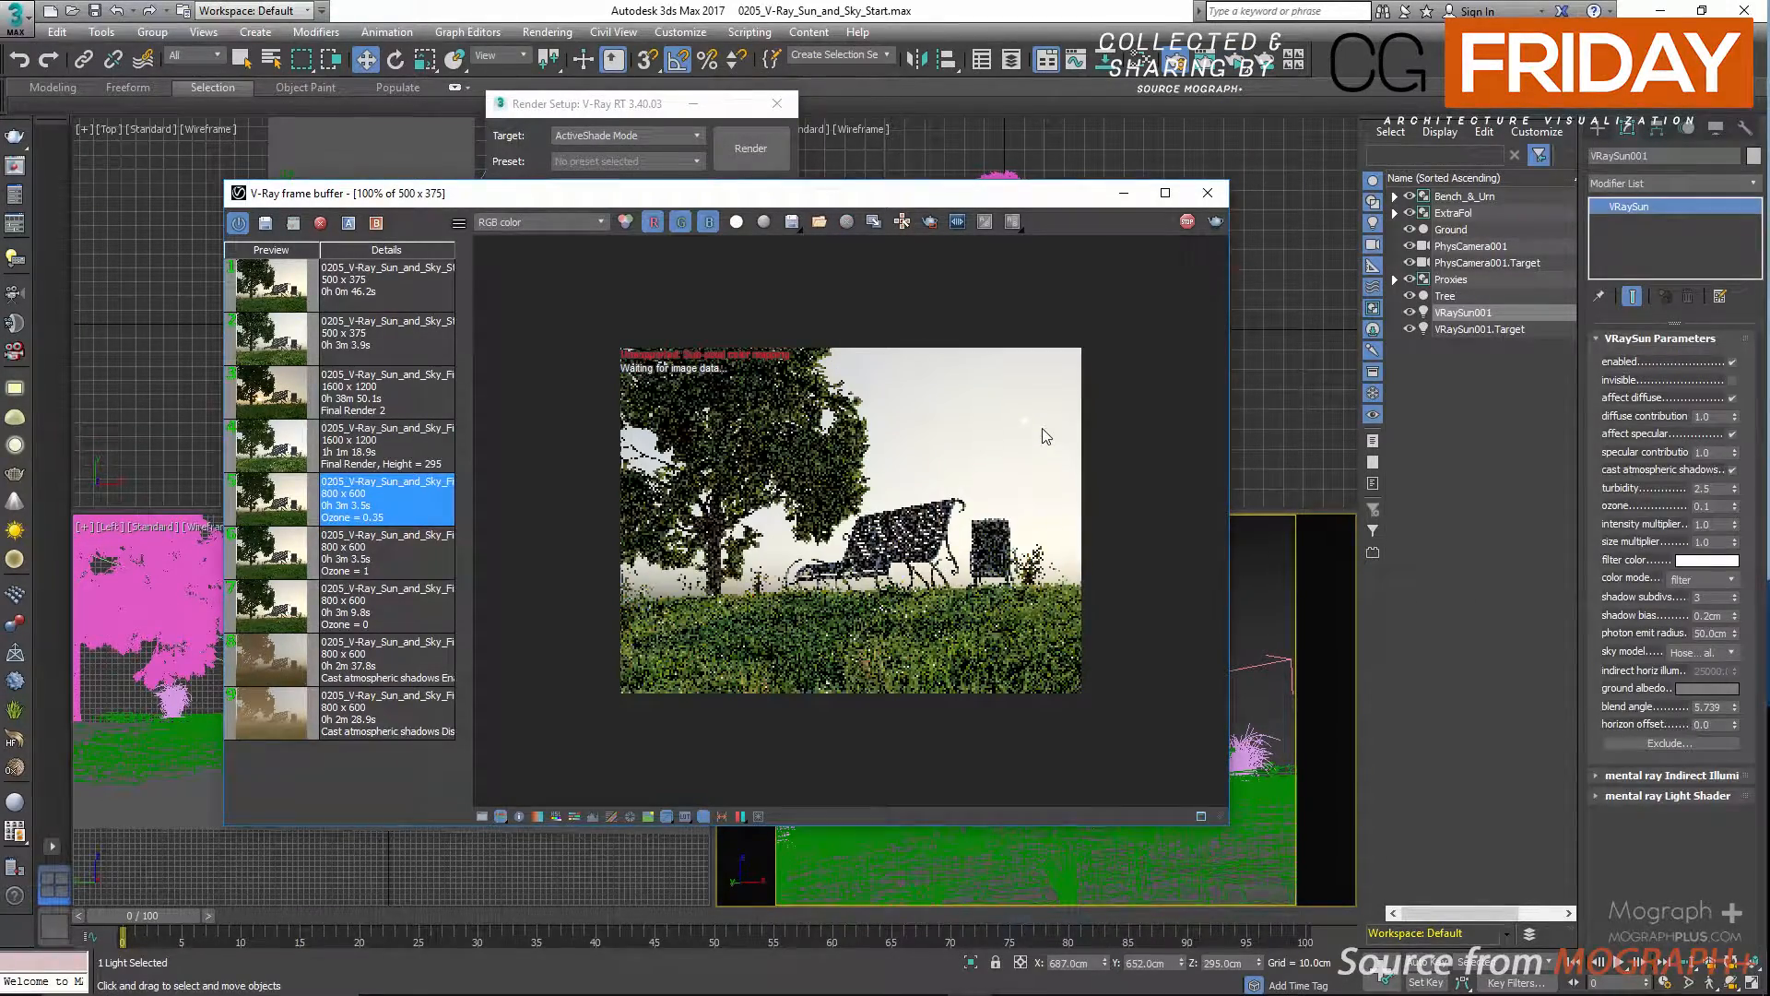
scroll(1056, 419, up, 1)
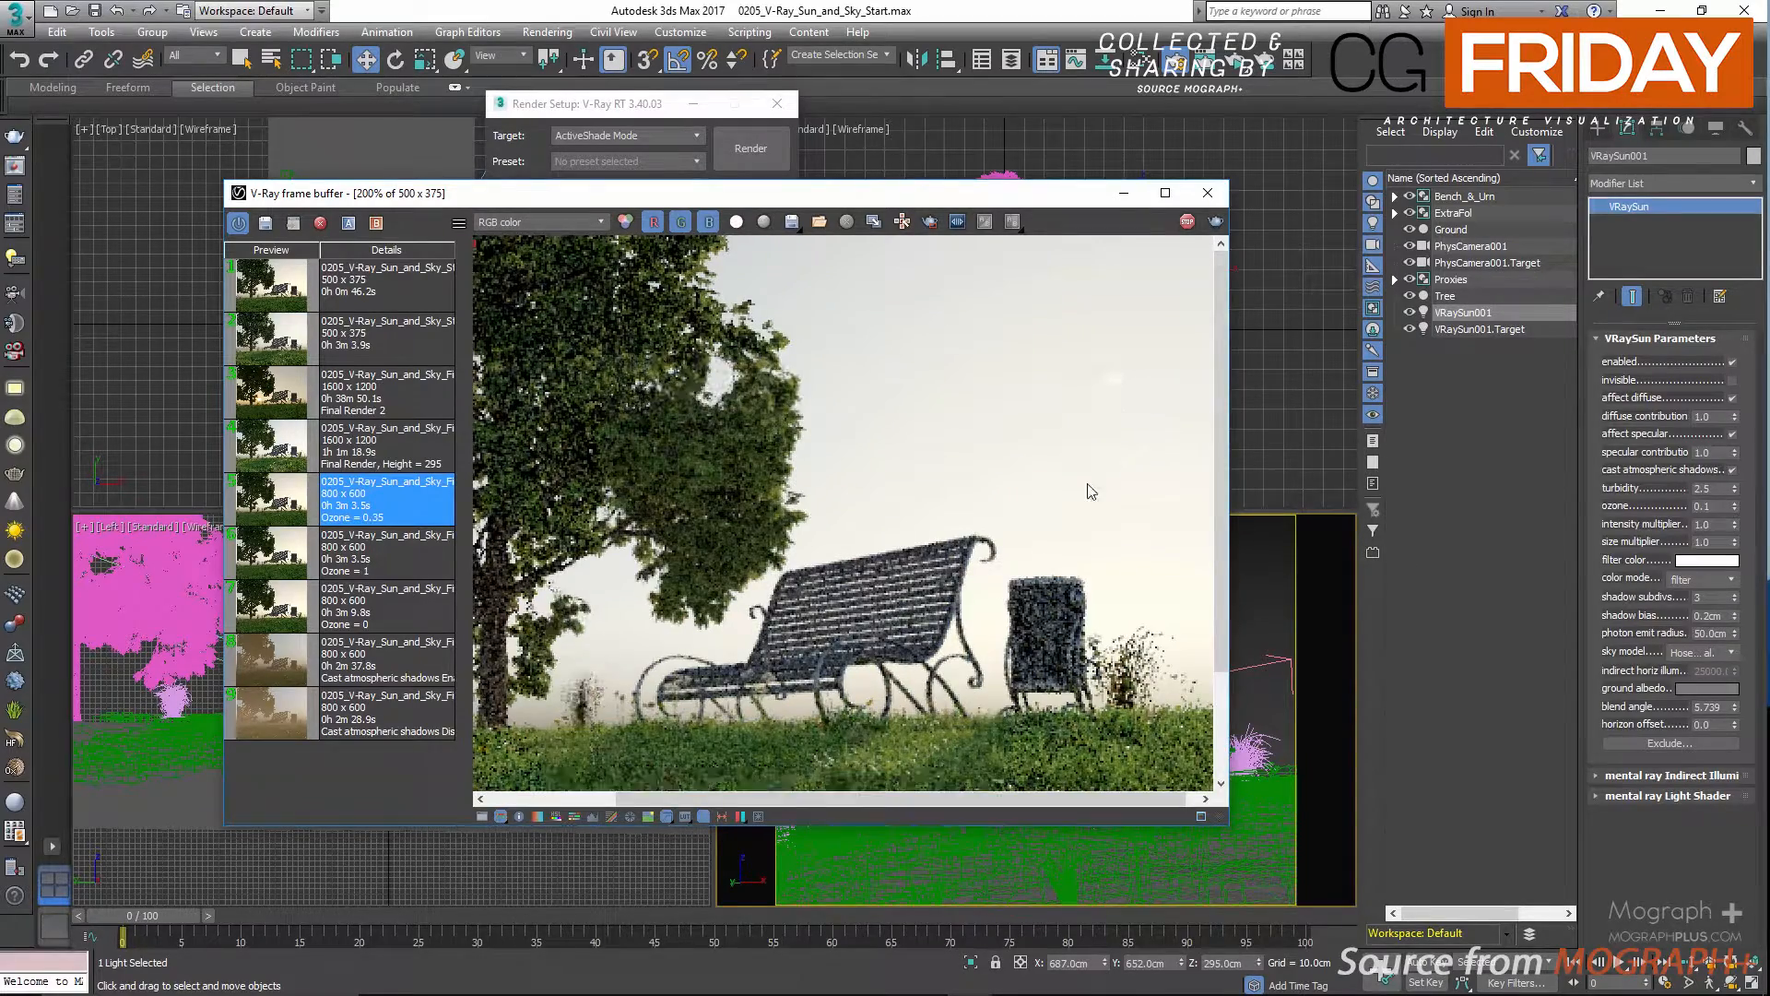
scroll(1093, 484, down, 1)
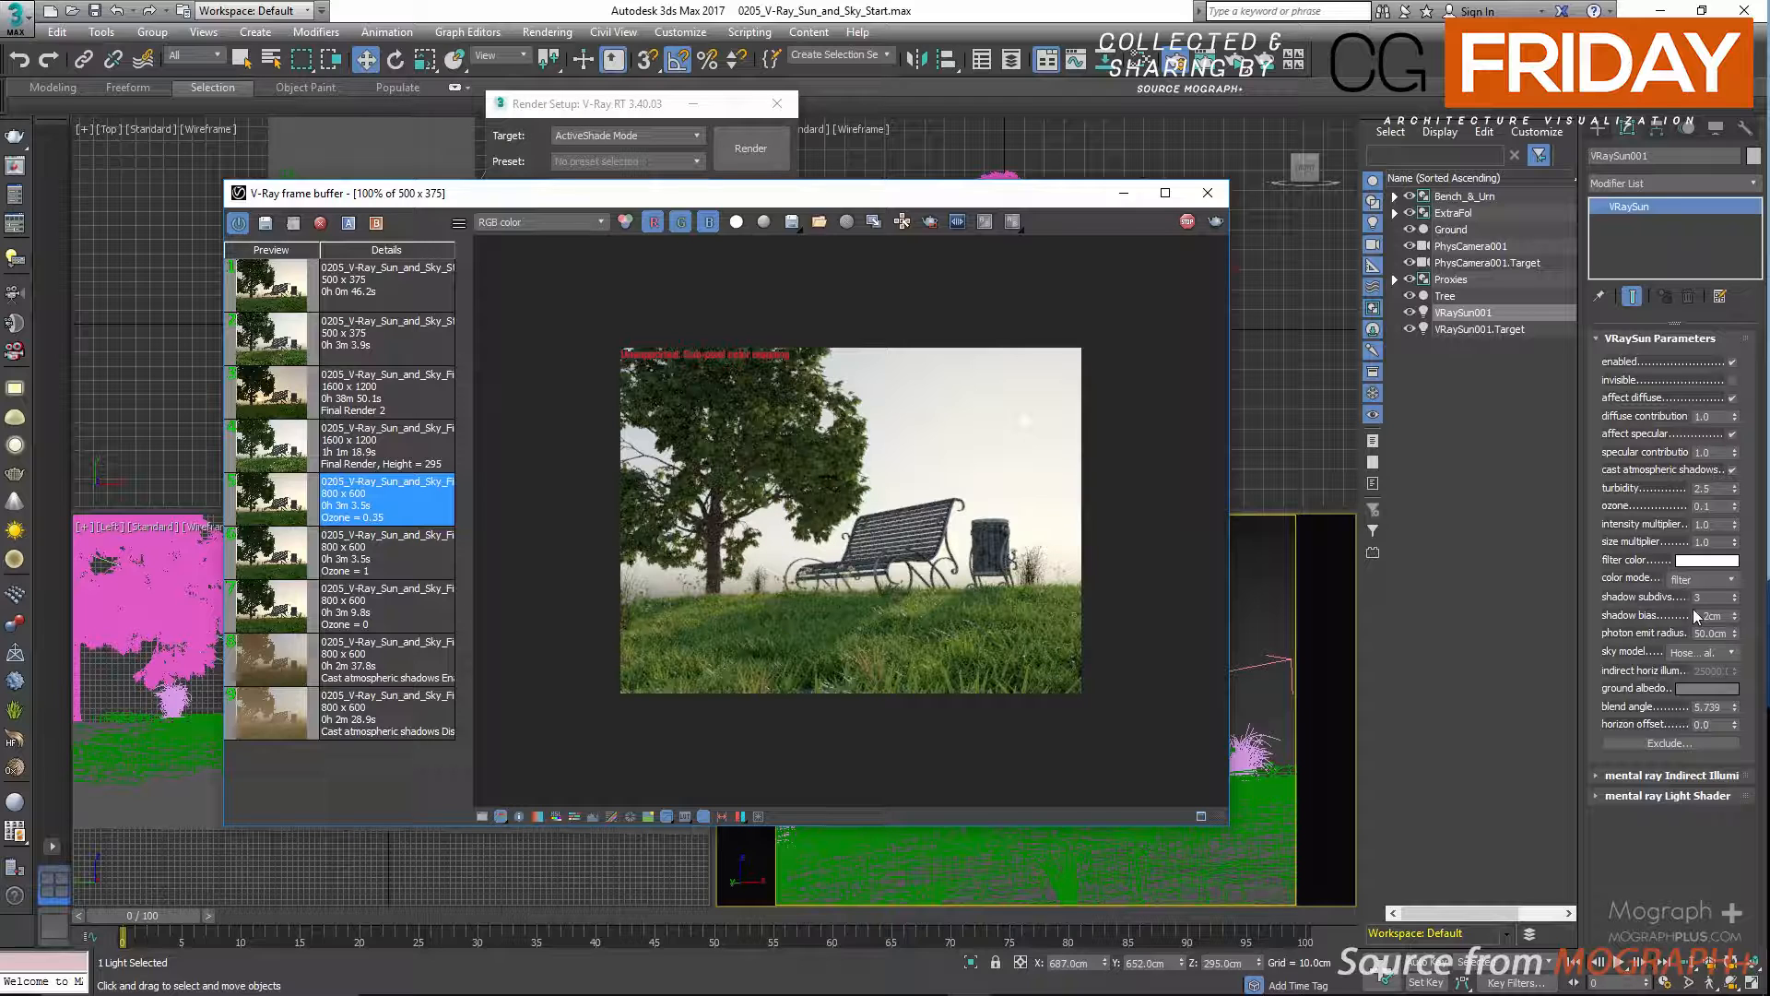
Test sun size multipliers of 5 and 10 in the interactive render and return the size multiplier to 1.
double_click(1701, 541)
text(5)
key(Return)
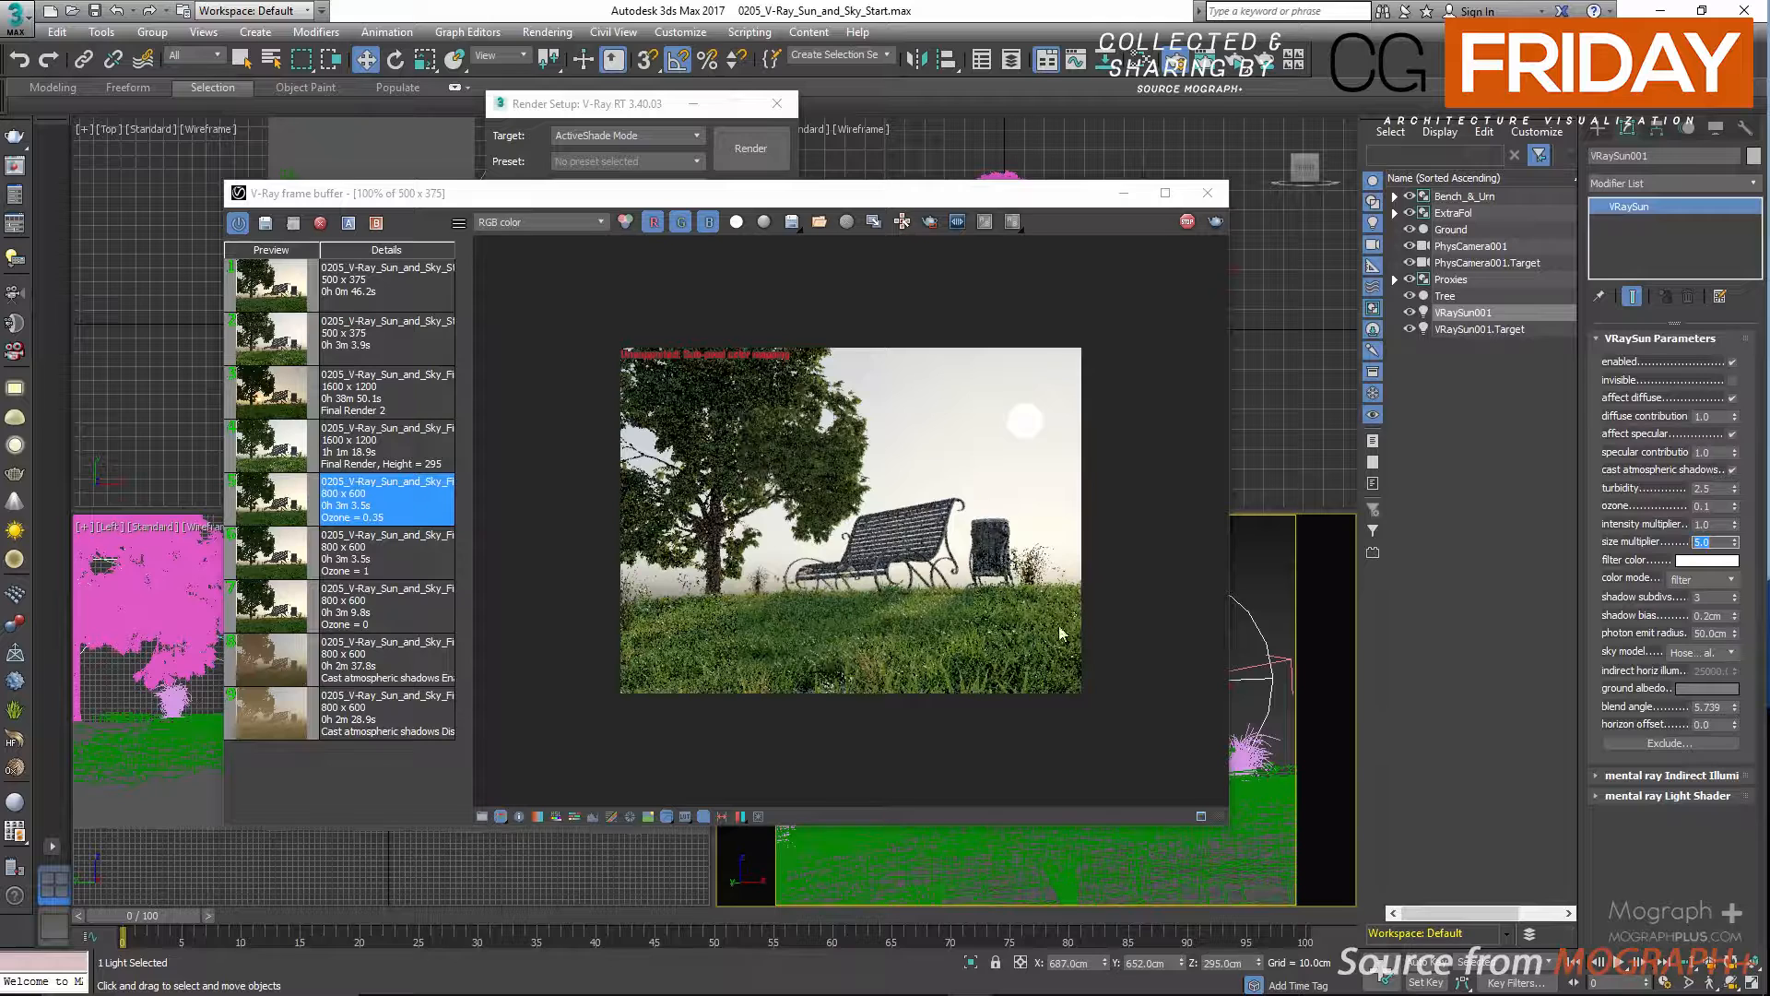
text(10)
key(Return)
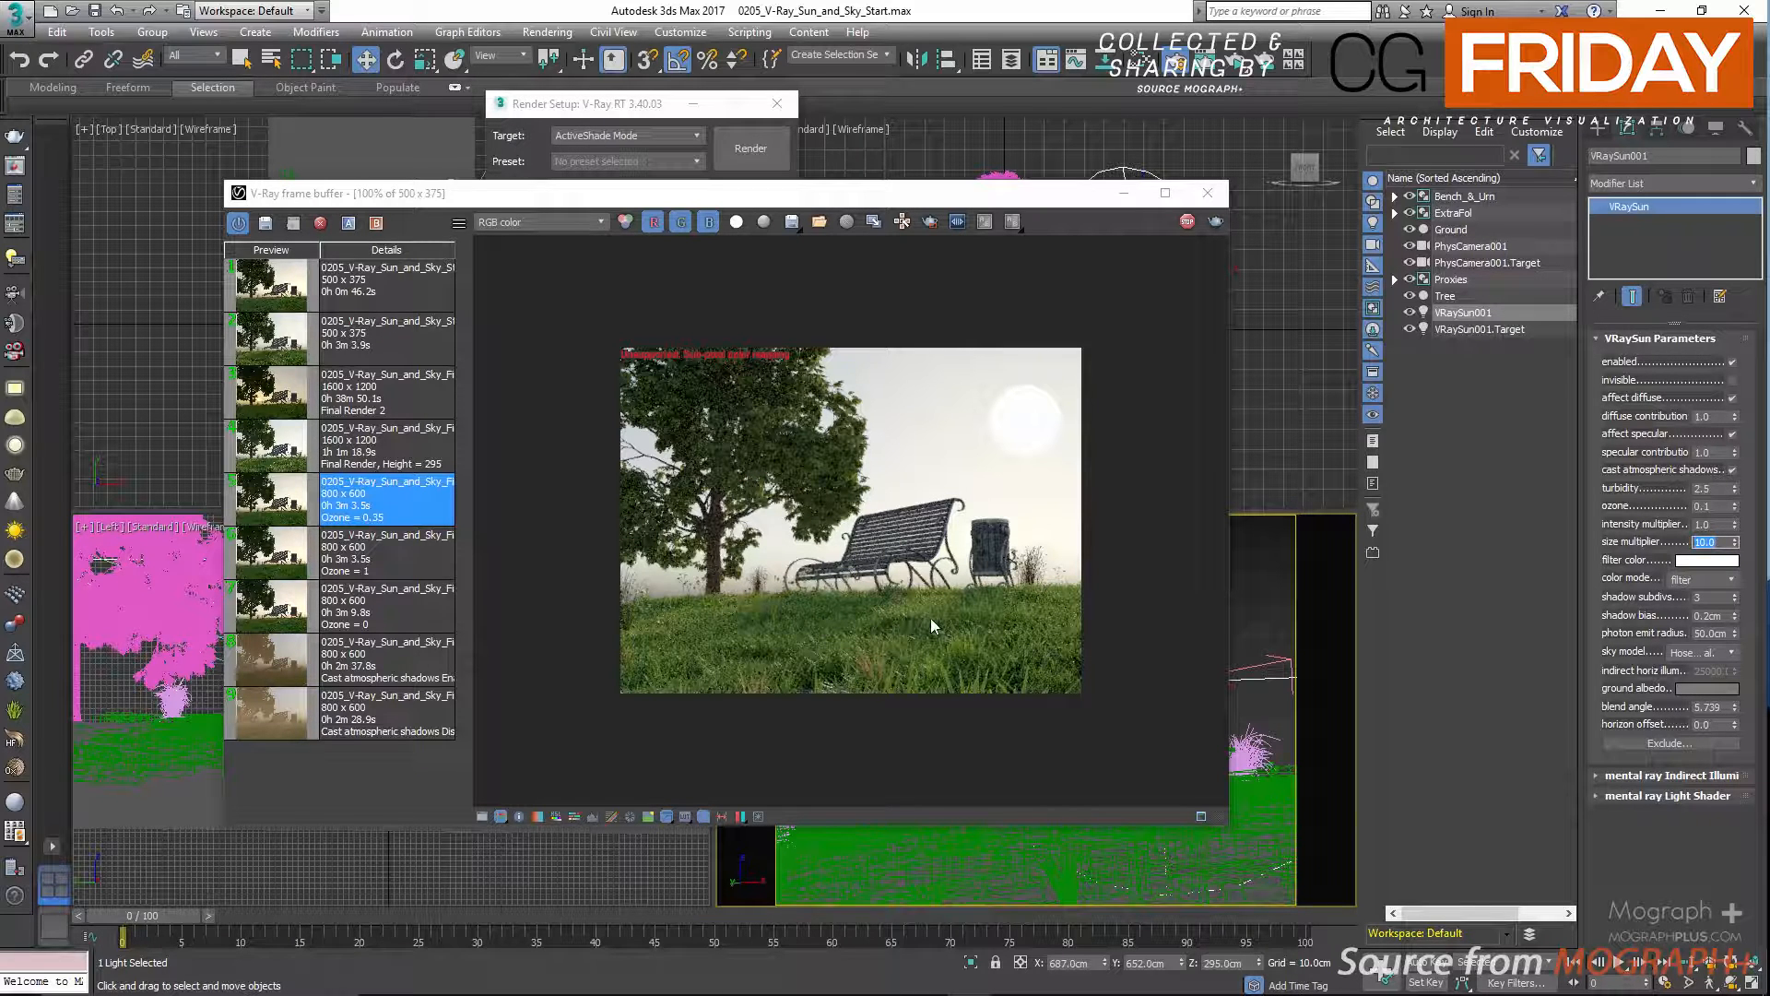
text(1)
key(Return)
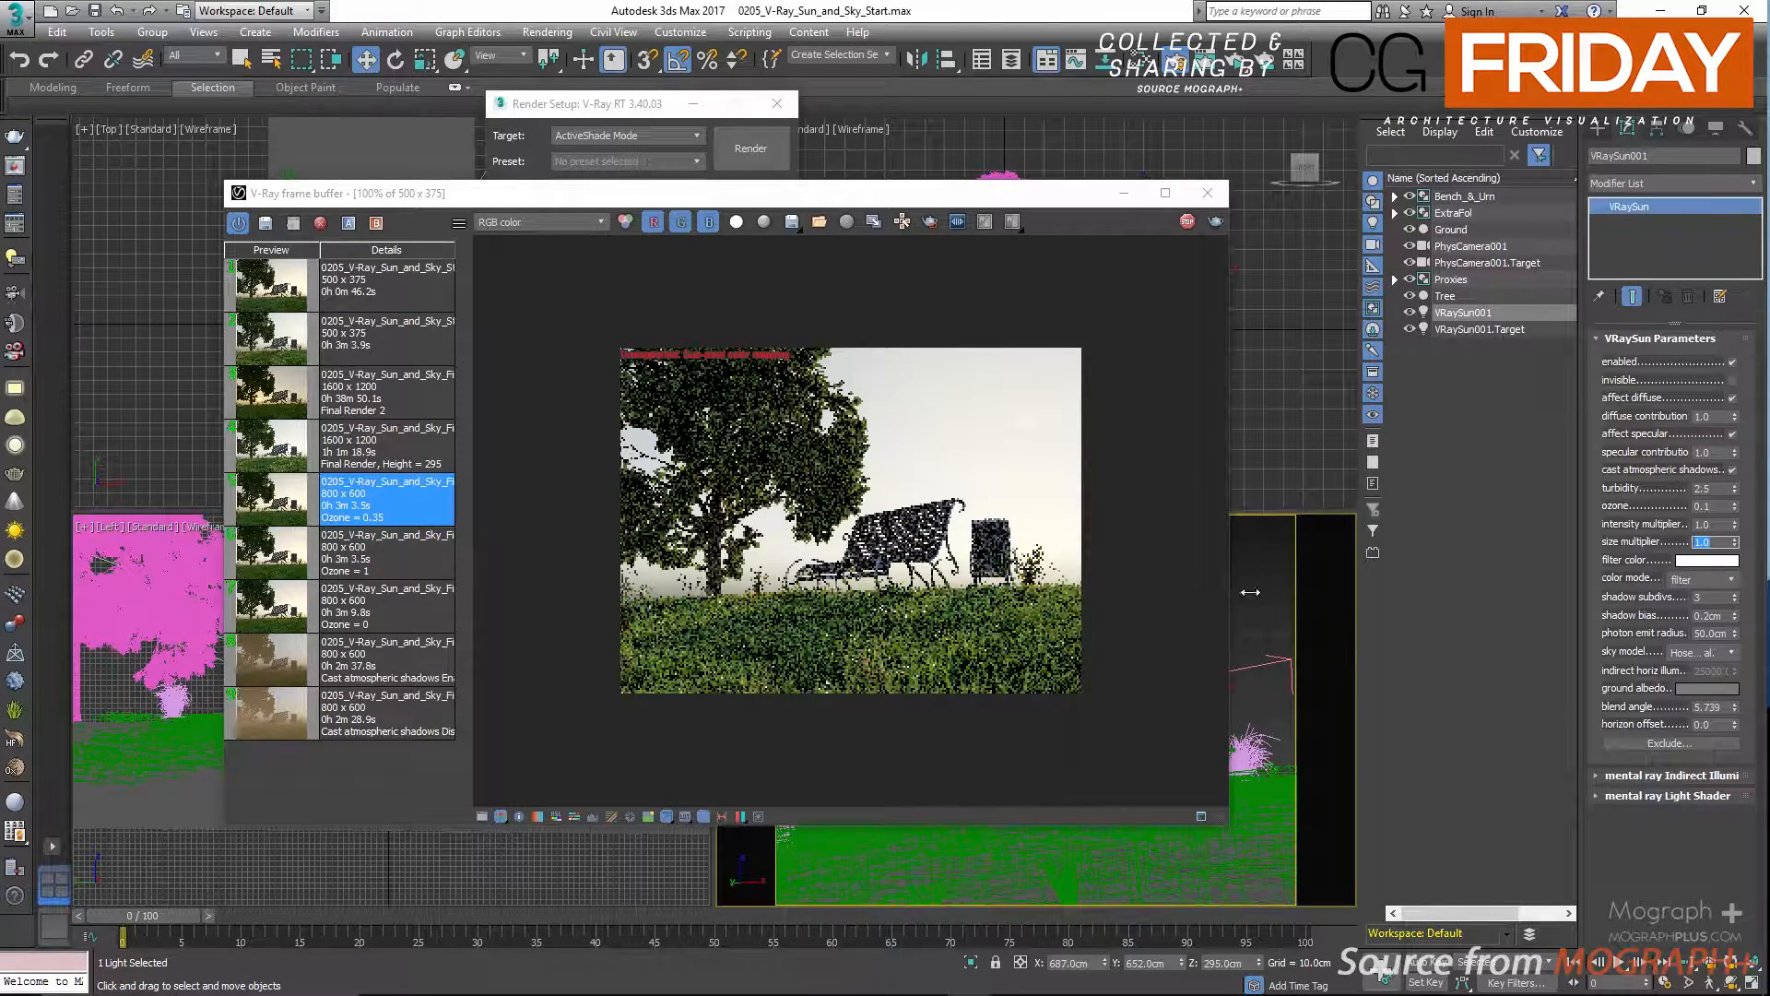
Set the sun's filter color to magenta with RGB 255, 15, 247.
click(1691, 565)
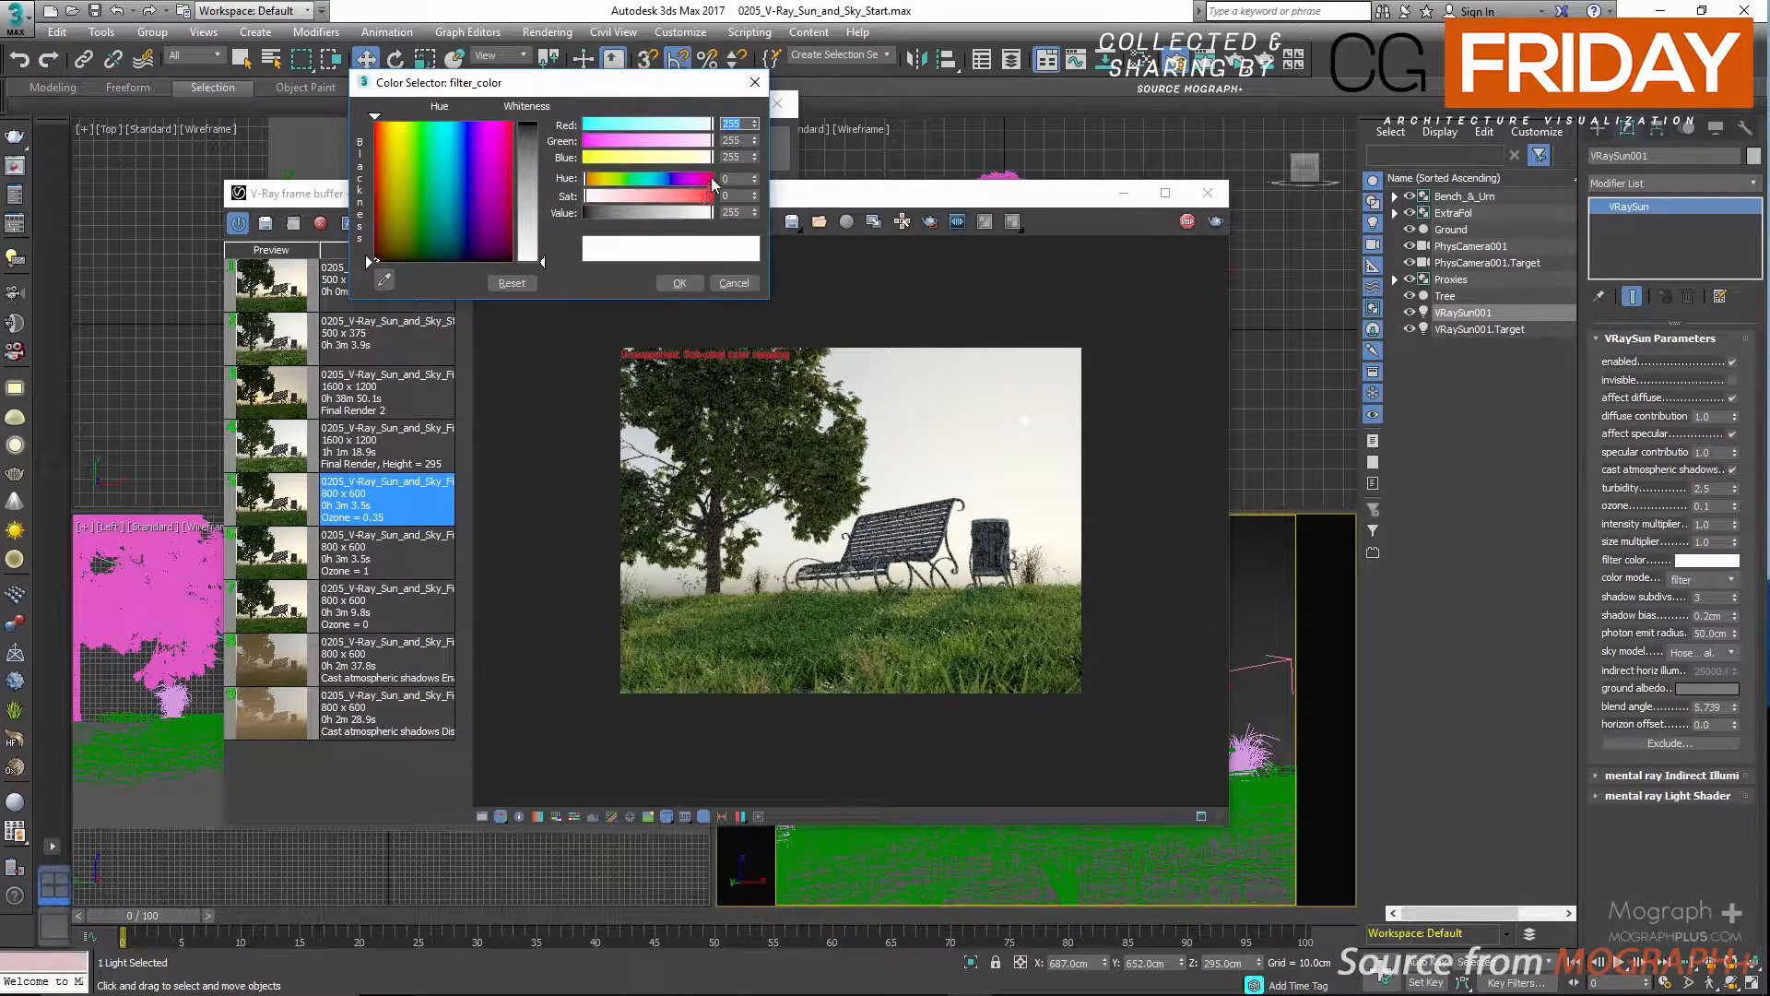
drag(692, 179, 706, 195)
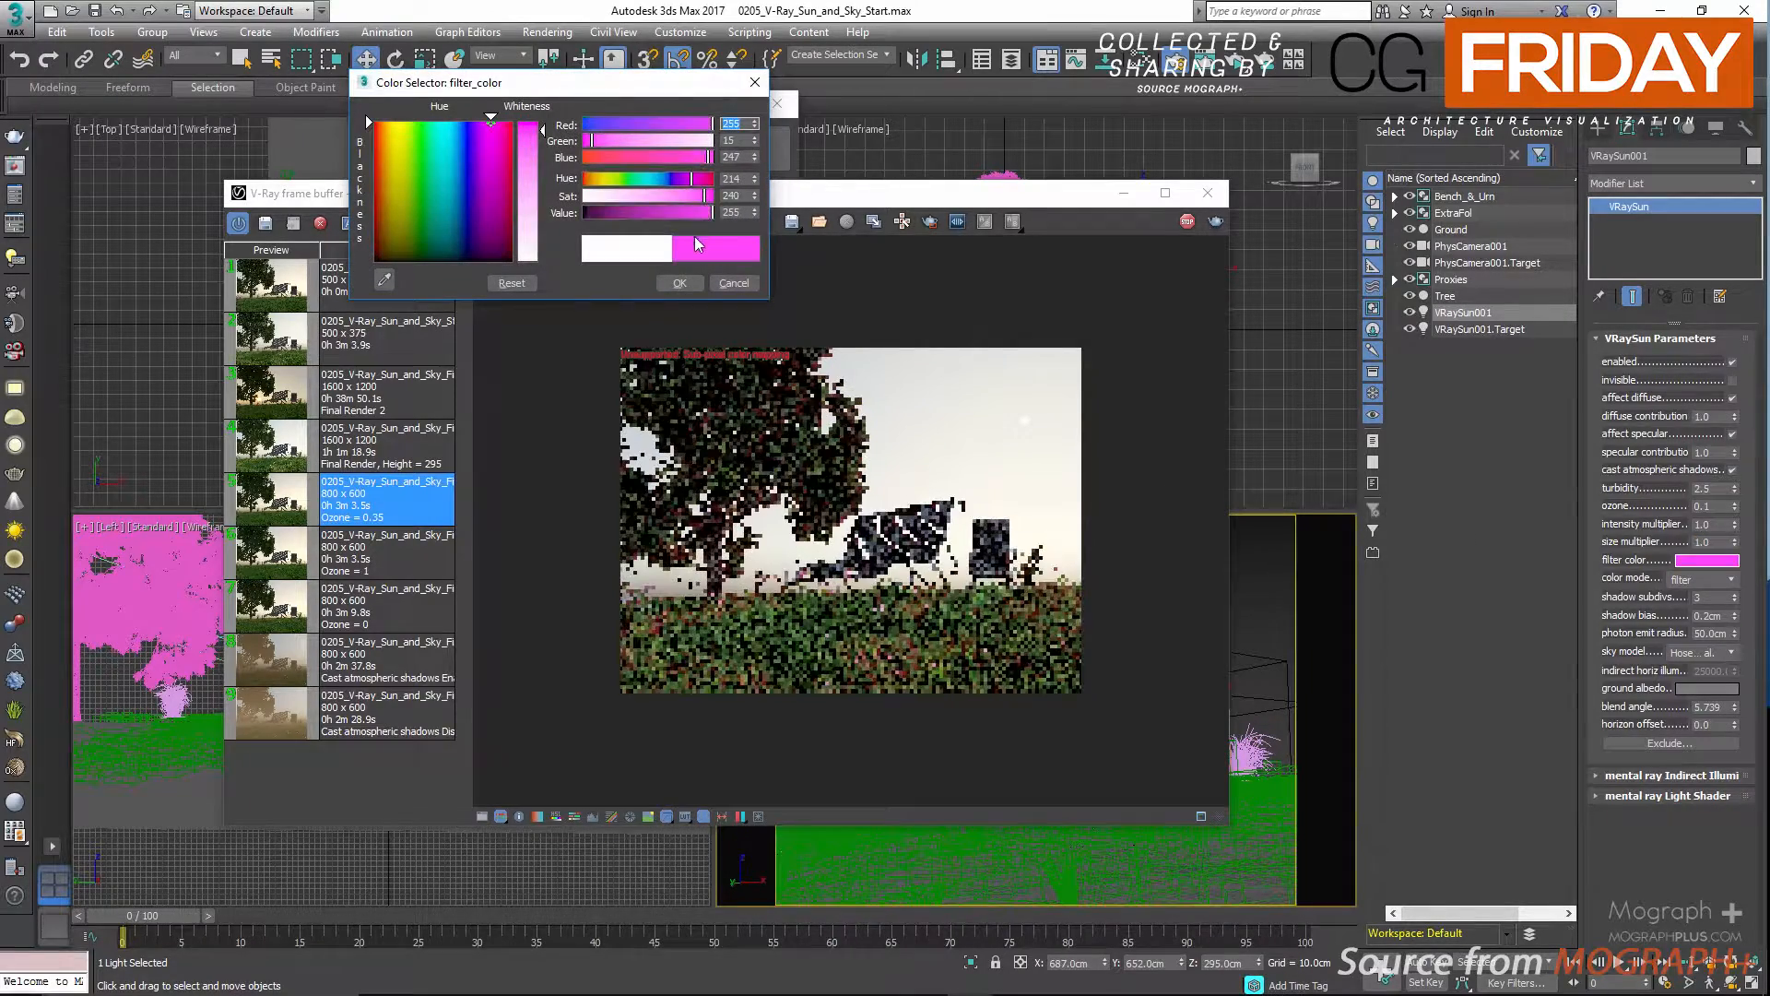
click(680, 282)
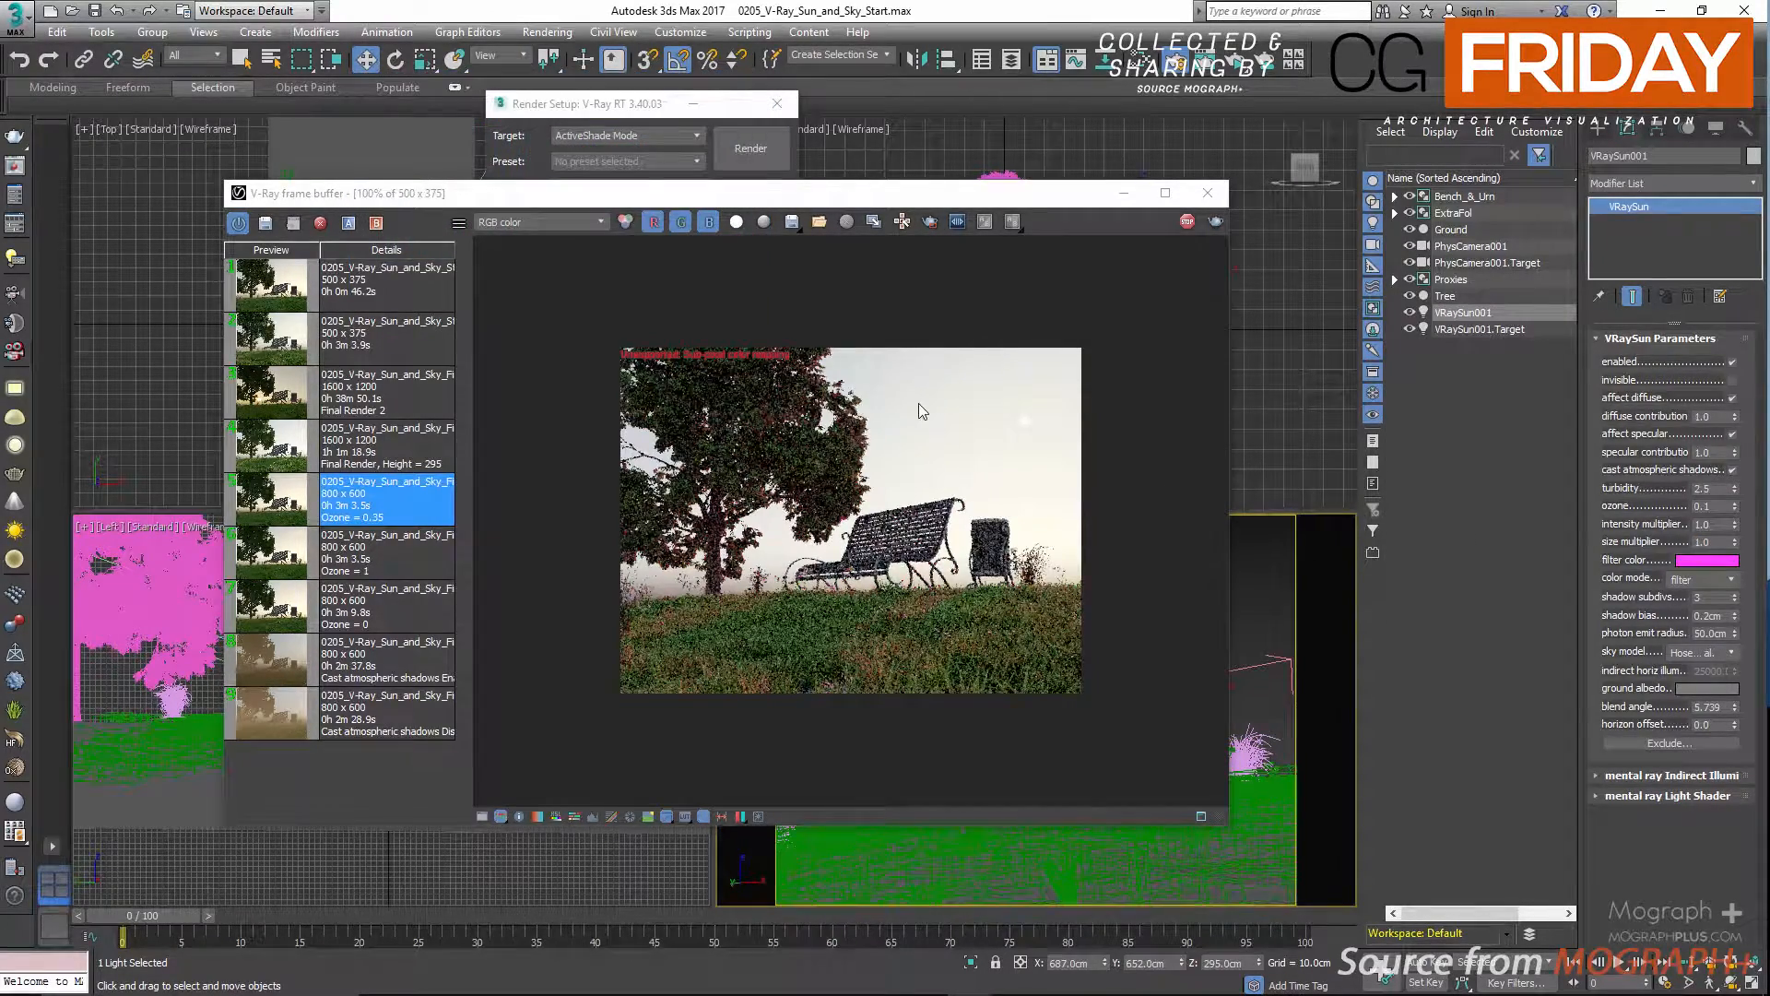
Try a blue filter color, return it to magenta with RGB 255, 15, 224, and inspect the tinted leaves and bench in the render.
click(1706, 559)
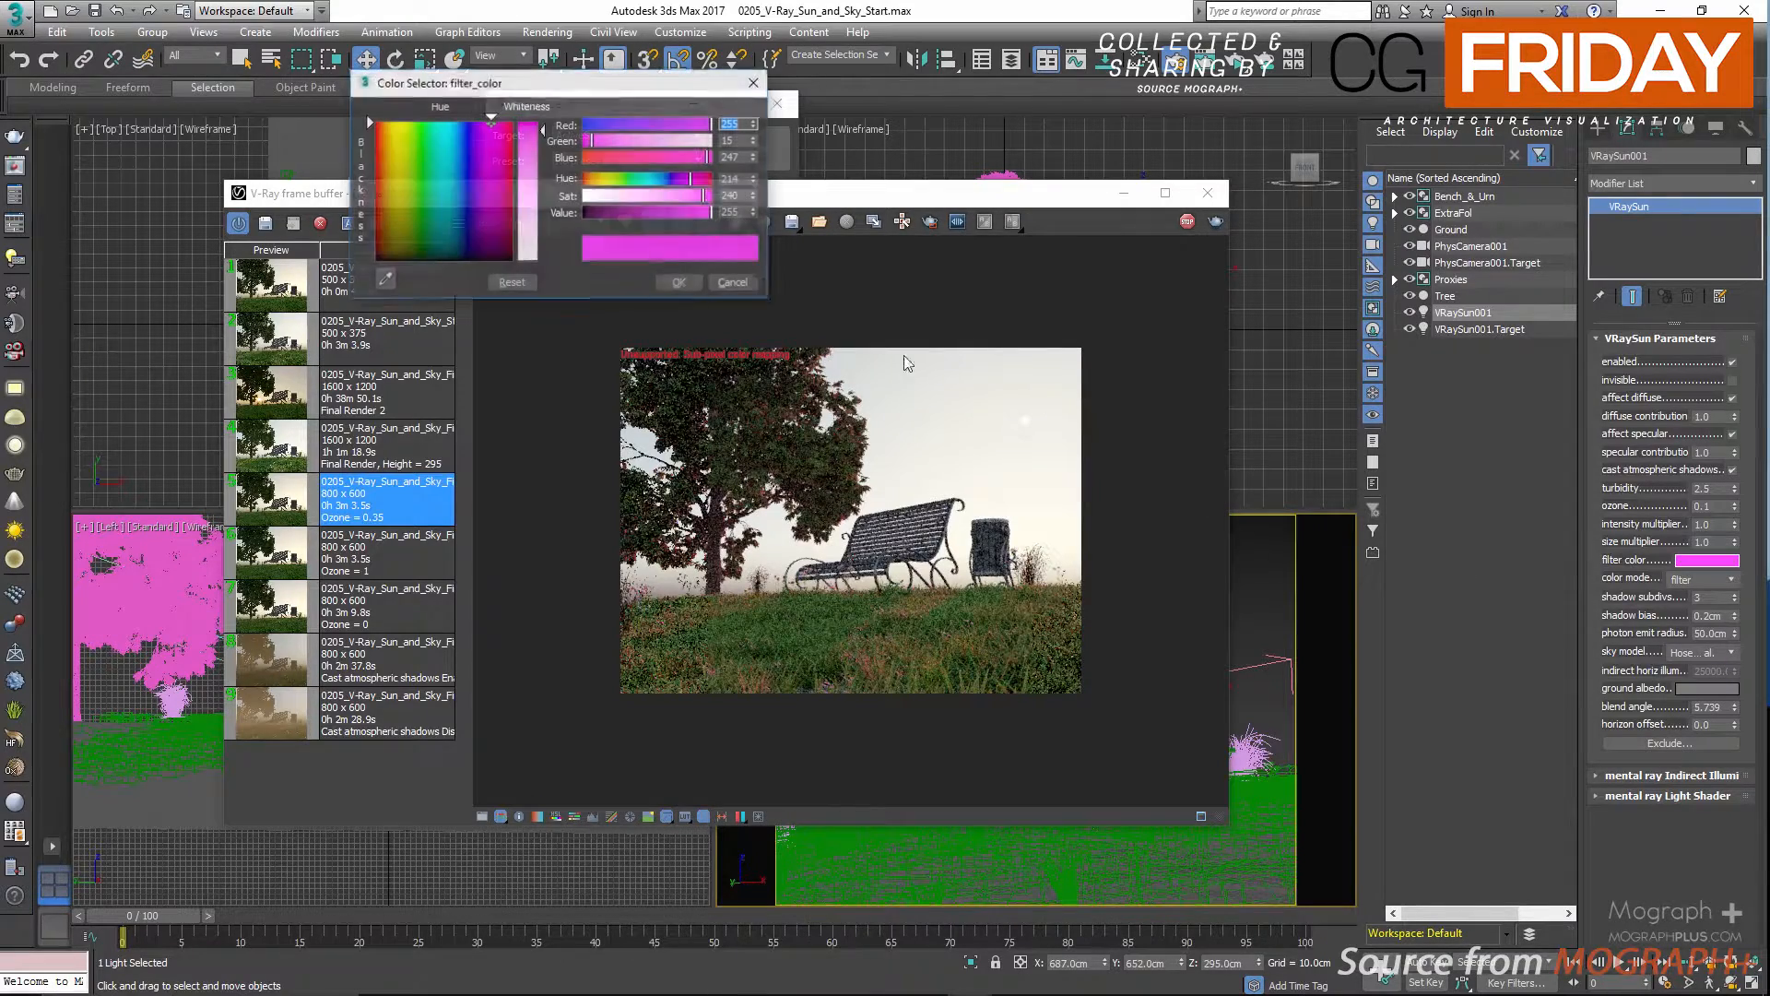
click(666, 177)
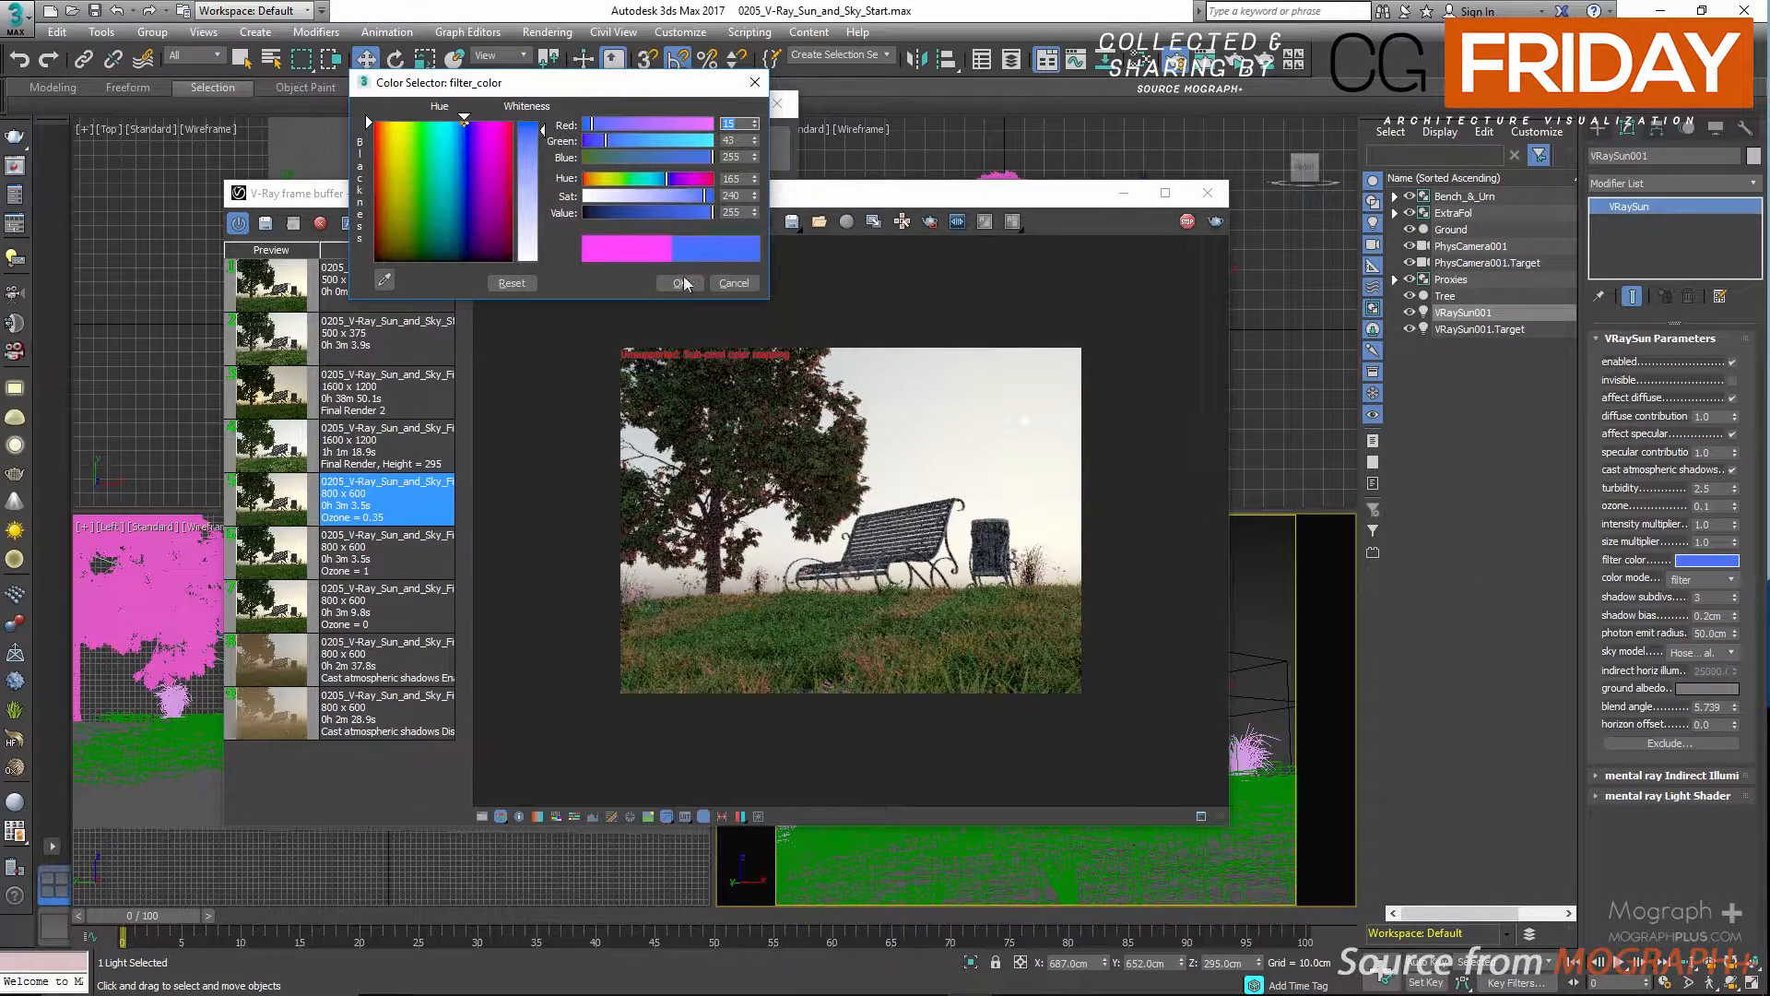
click(694, 179)
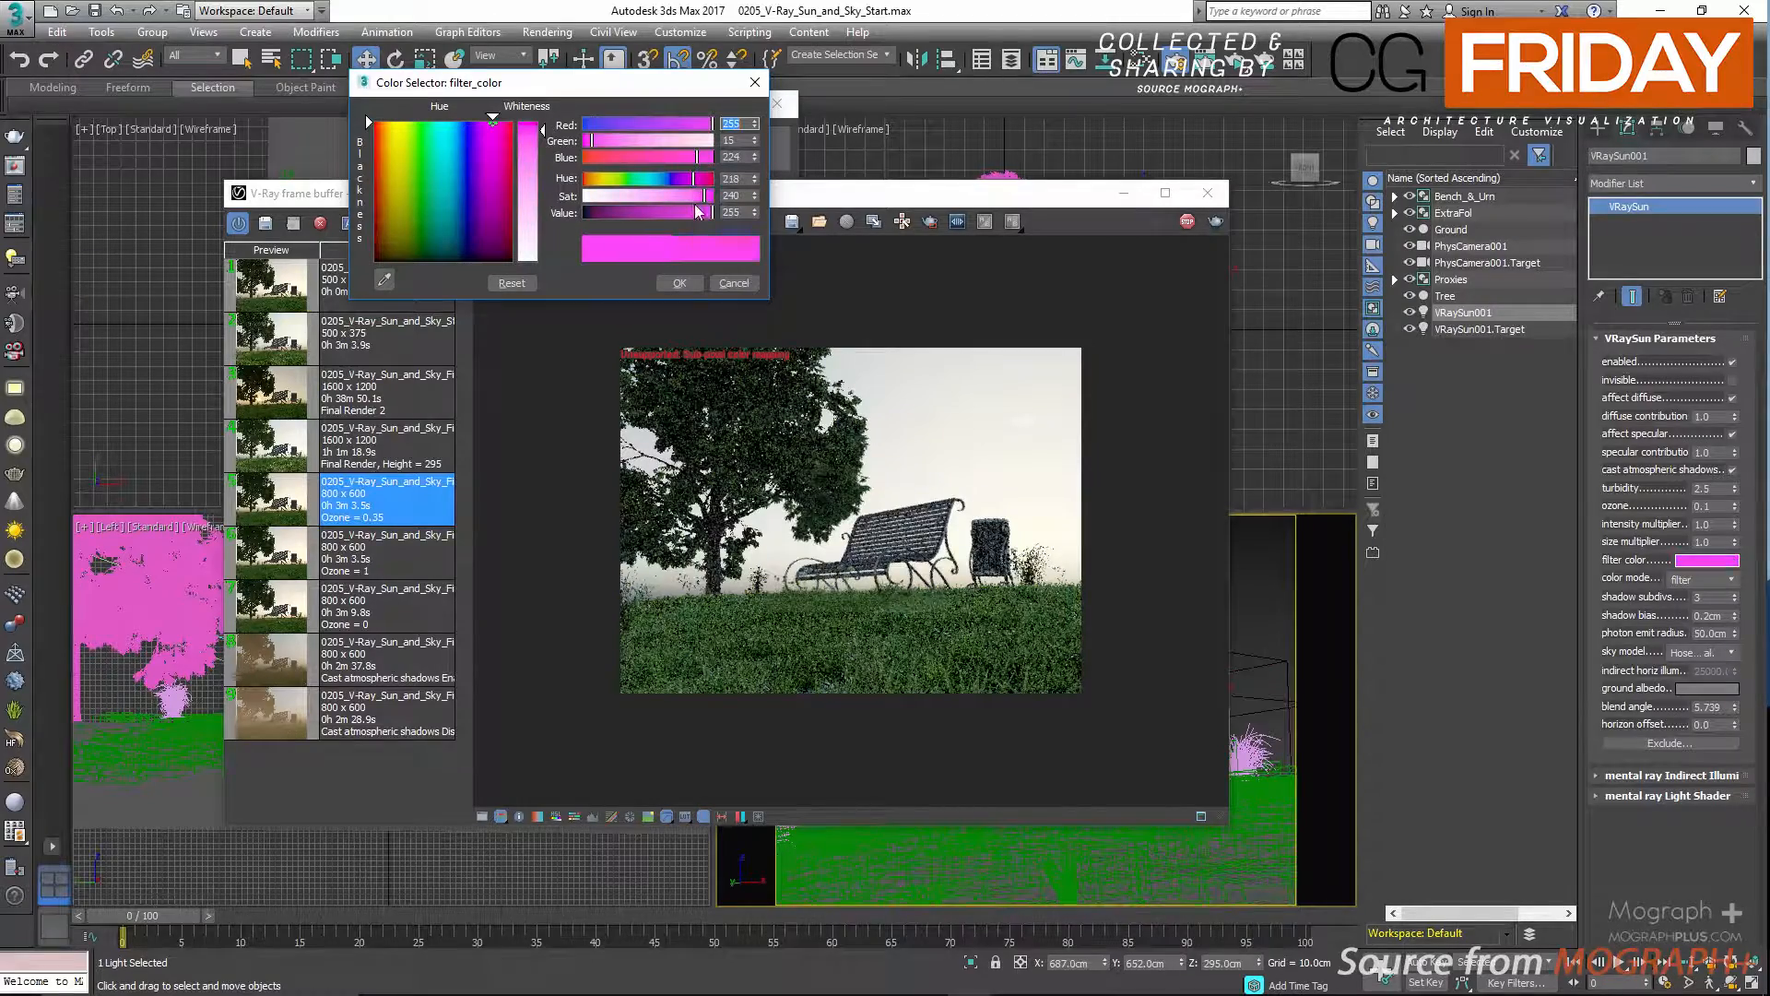
click(680, 283)
scroll(813, 672, up, 1)
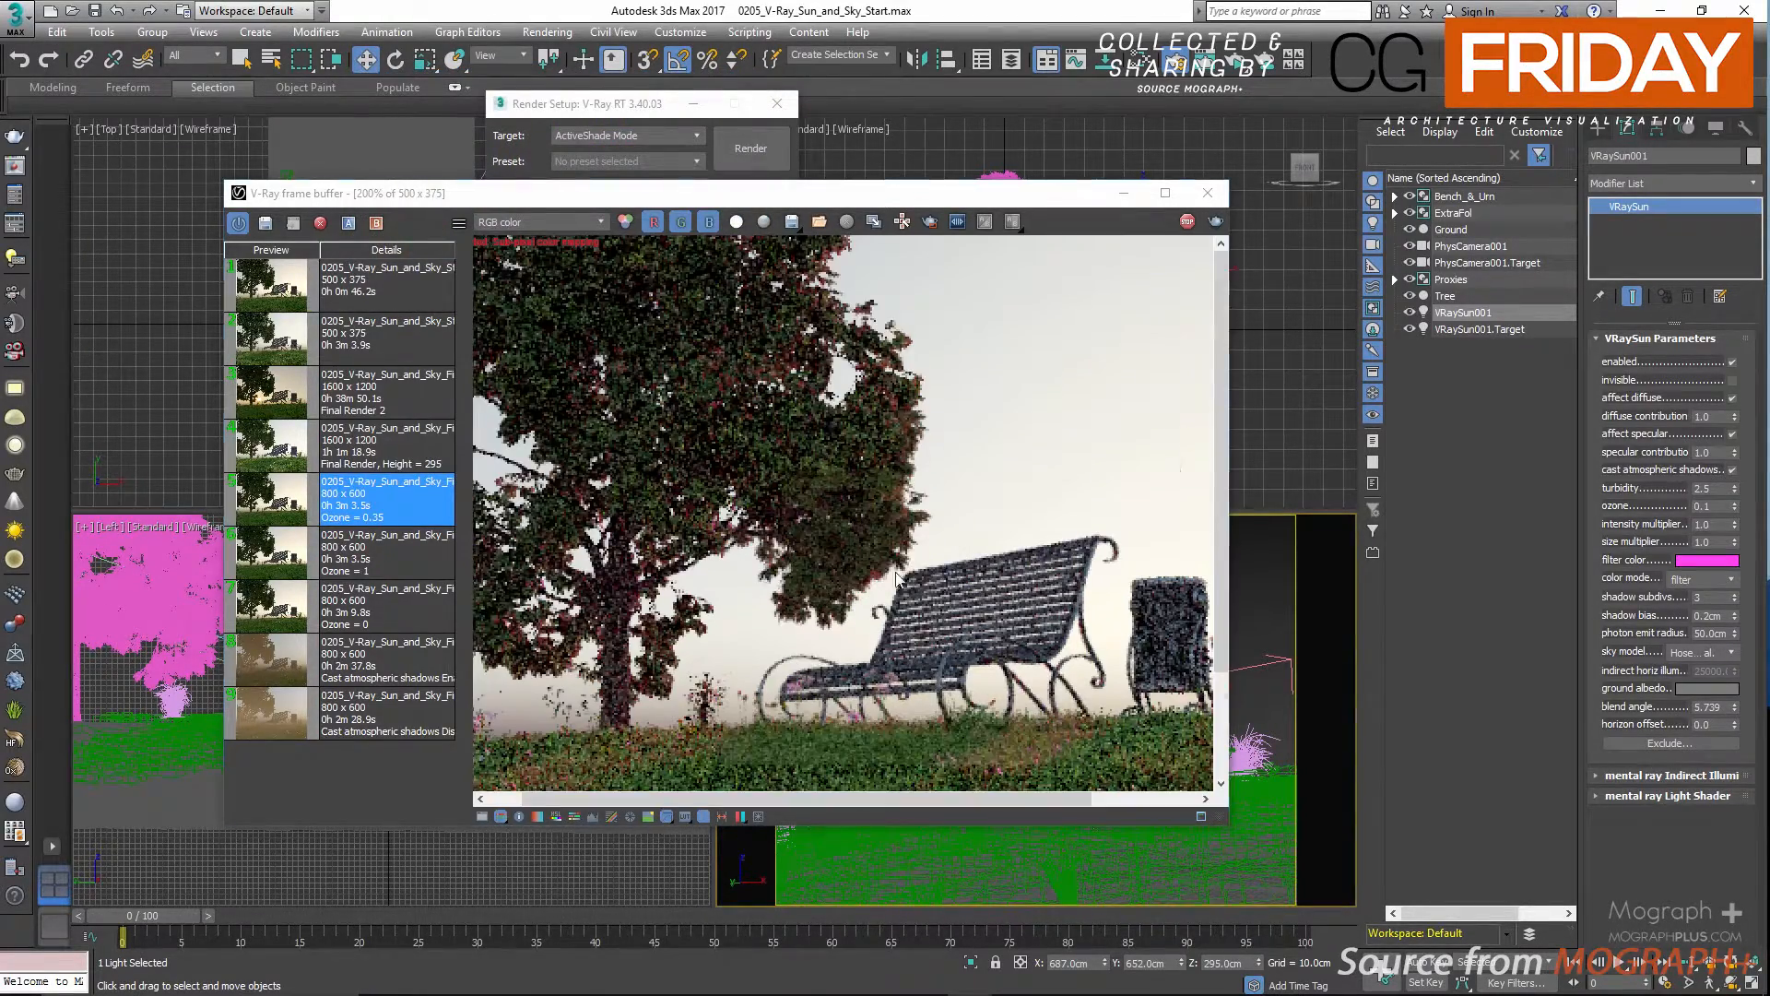
scroll(813, 672, down, 2)
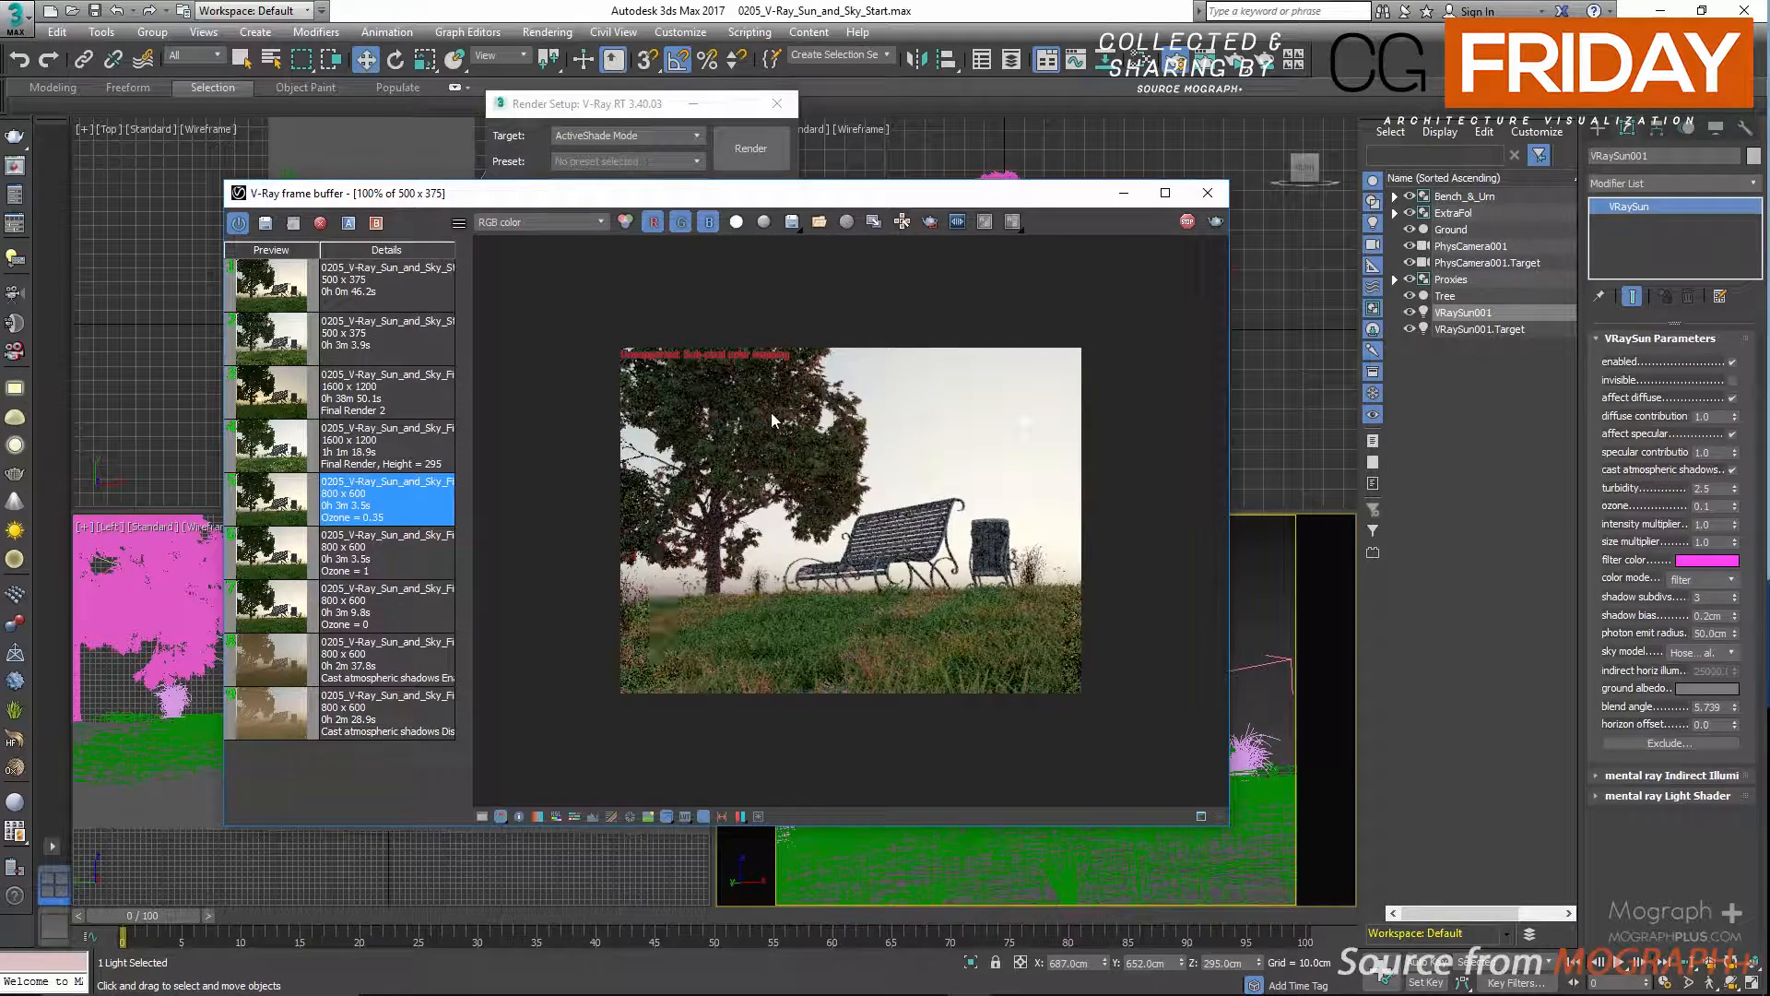
Switch the sun's color mode to direct and inspect the sun disc in the interactive render.
click(1717, 581)
click(1715, 613)
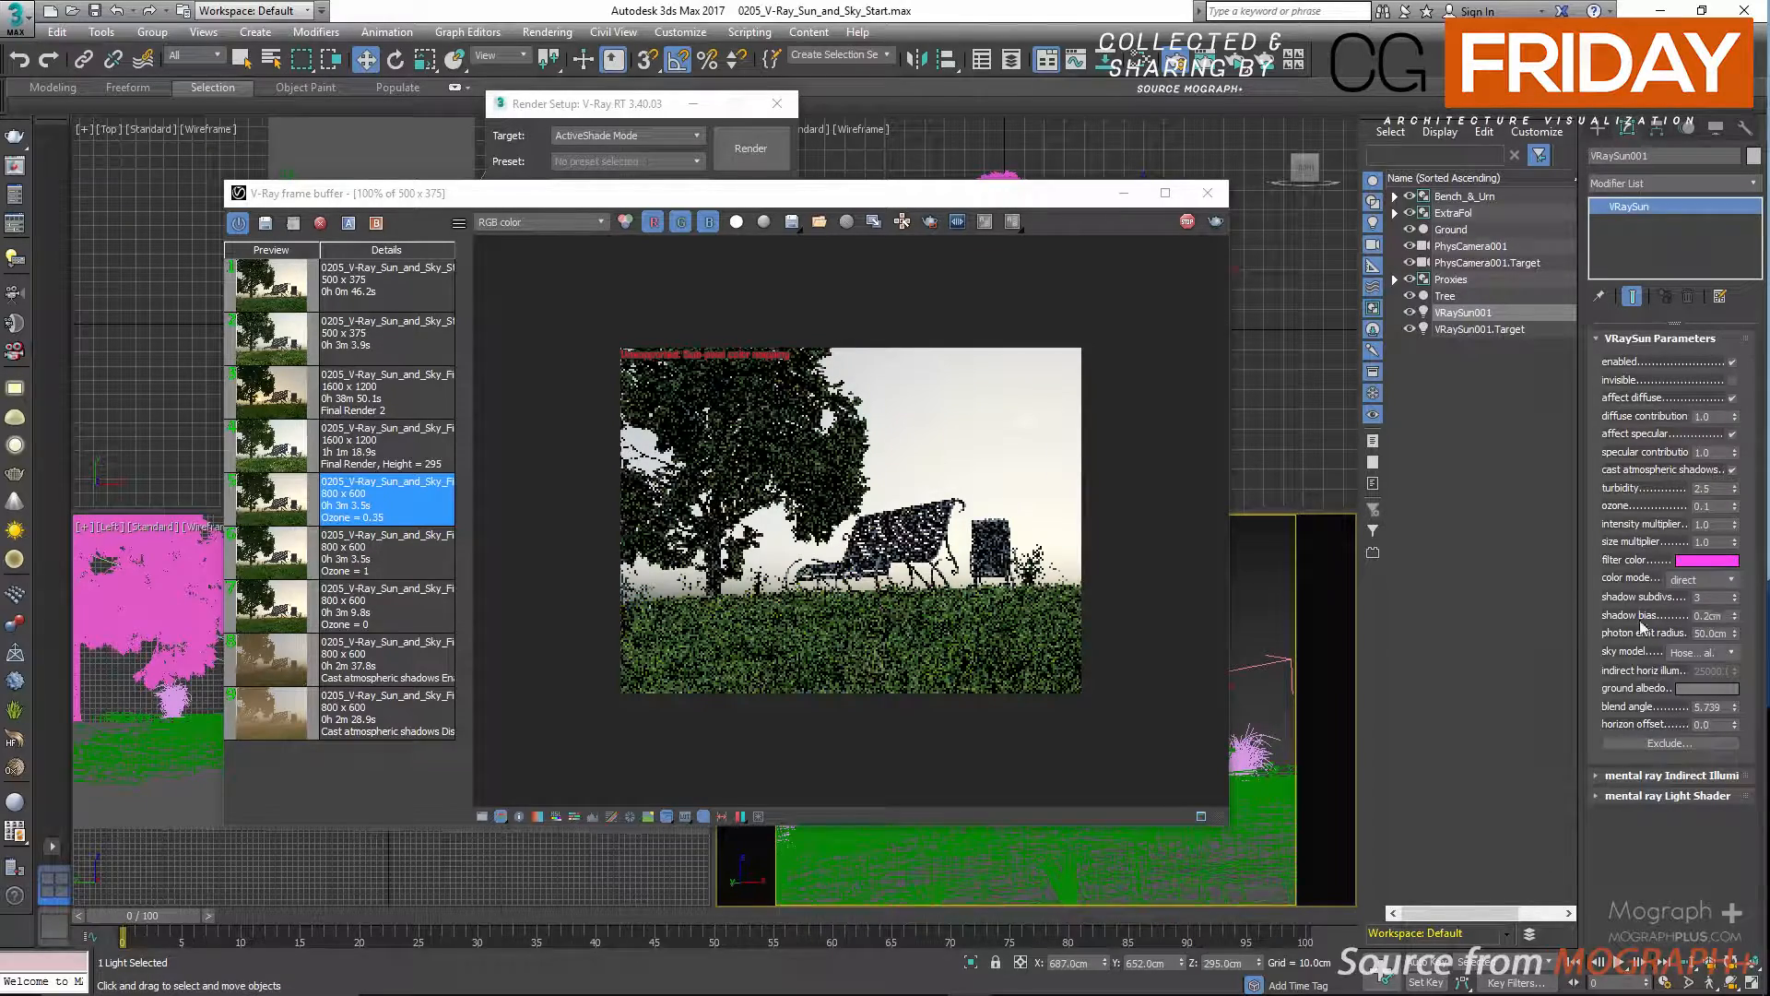
scroll(1095, 423, up, 3)
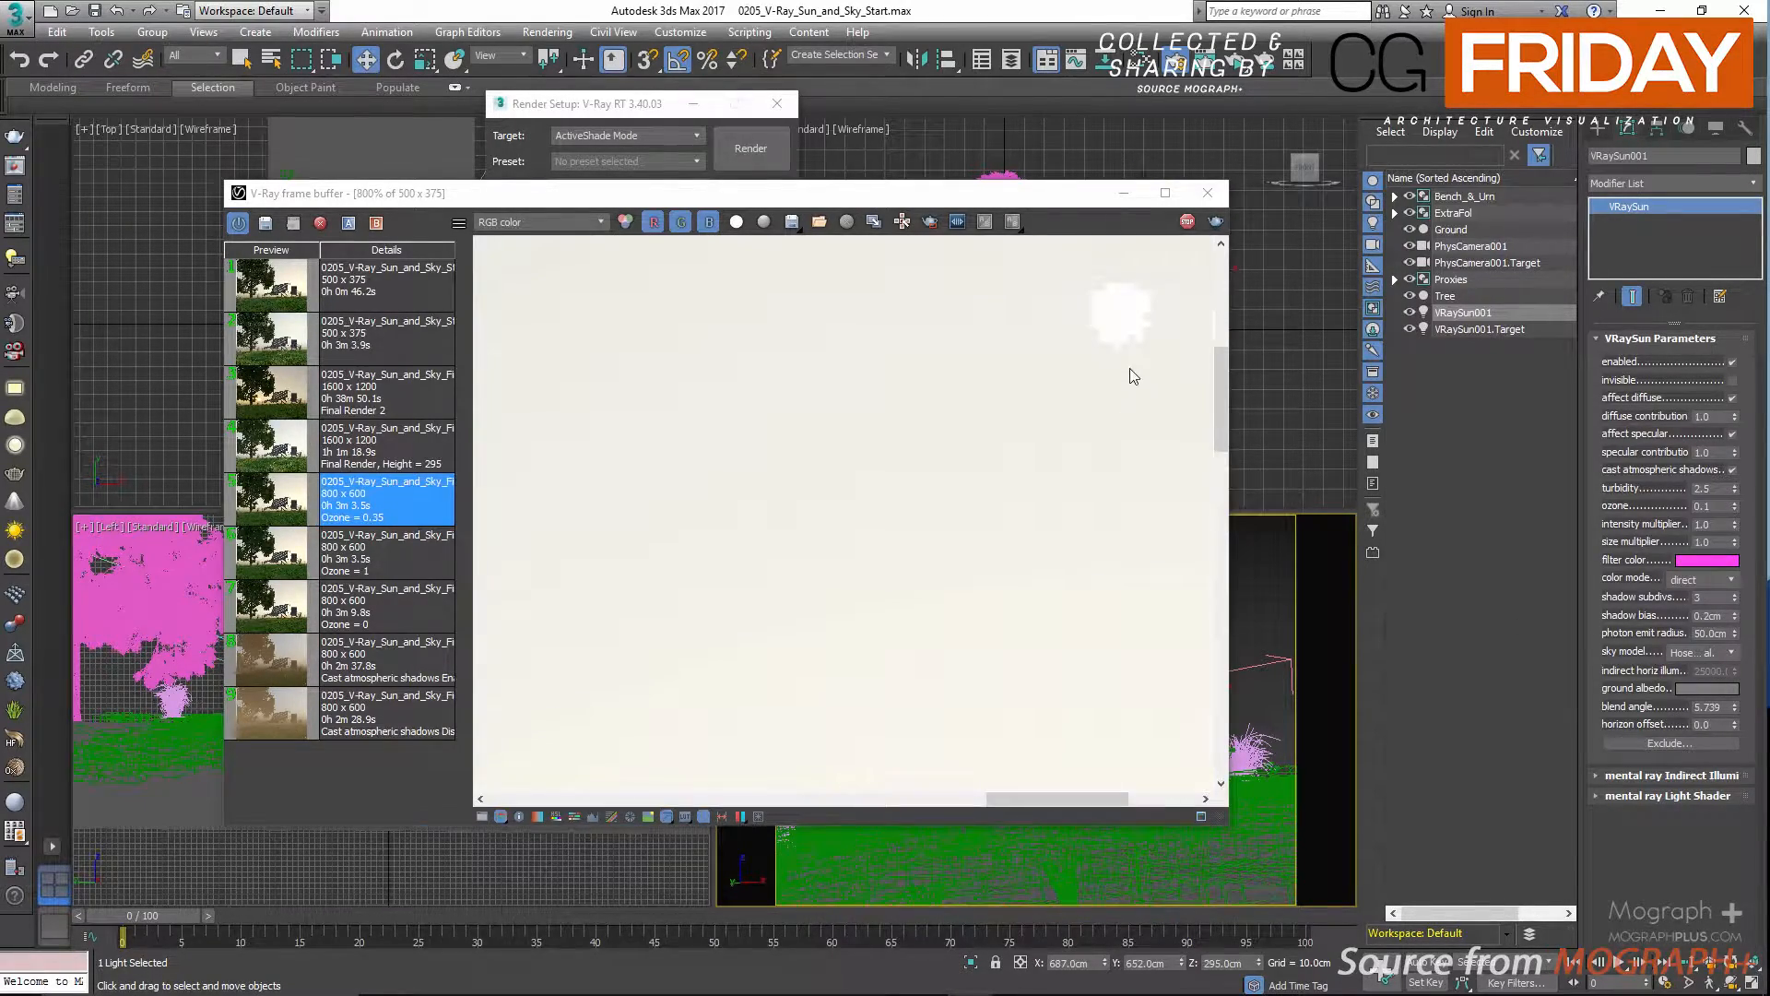
scroll(1042, 443, down, 2)
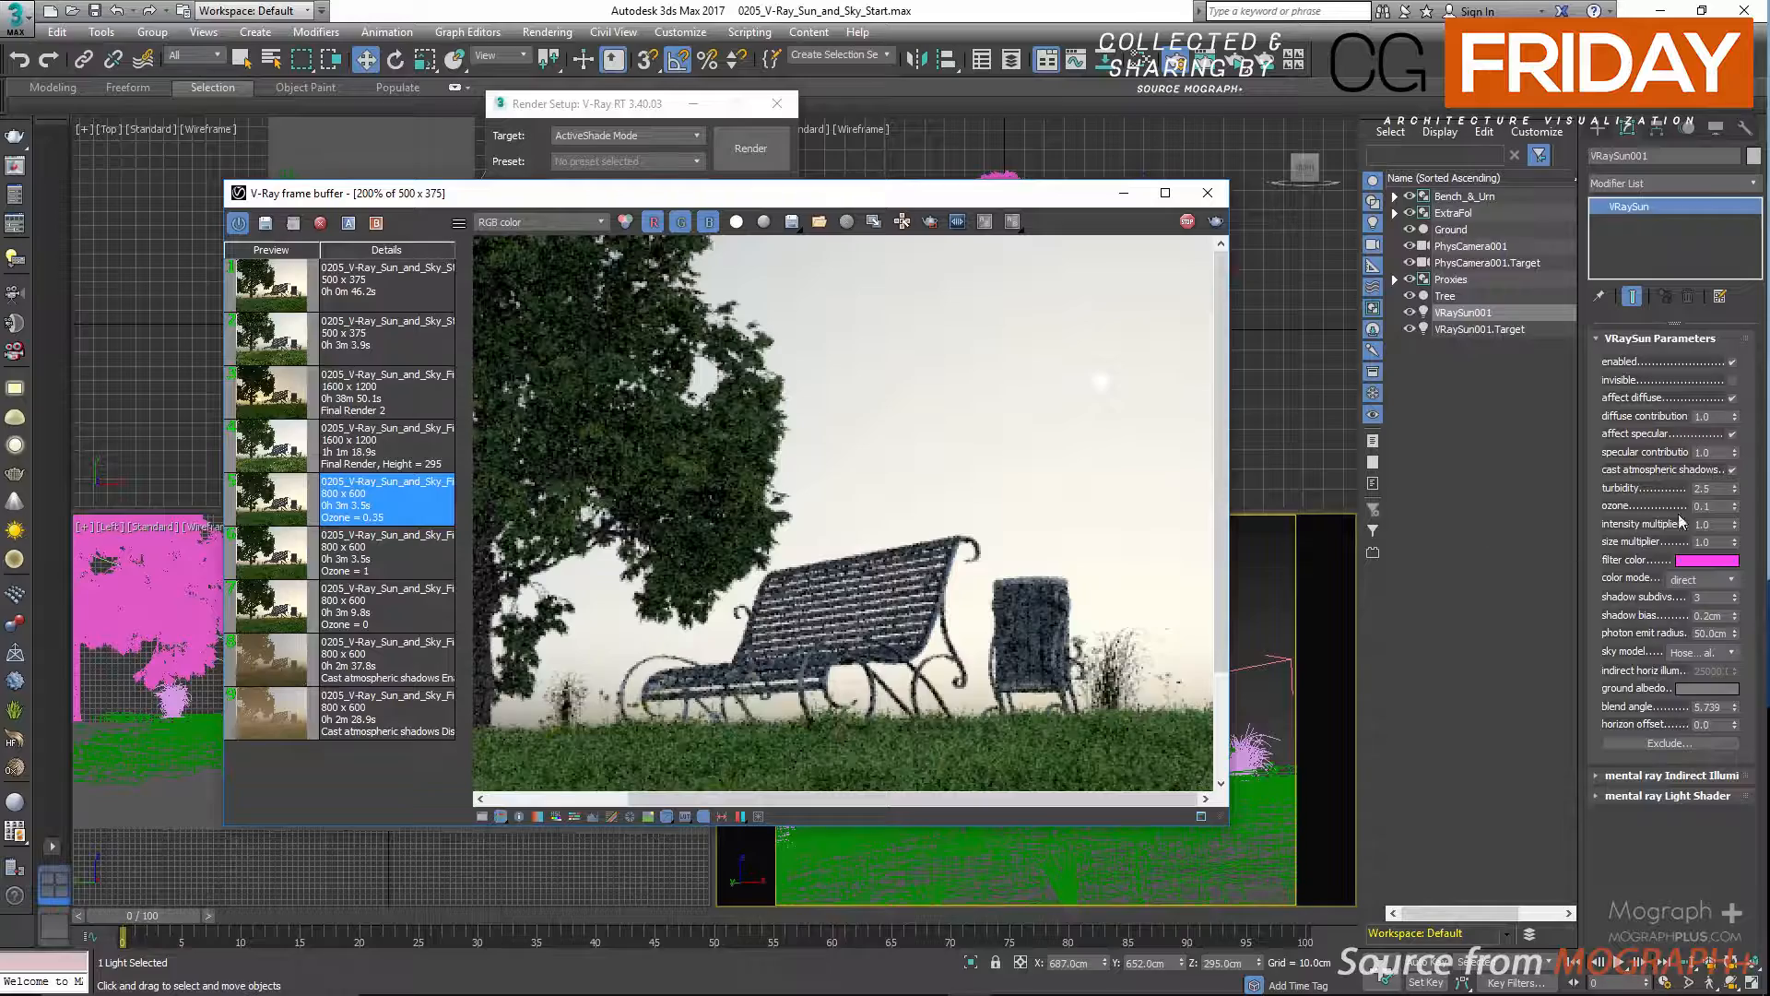
Set the sun's intensity multiplier to 0.2 and inspect the color of the sun disc in the render.
double_click(1713, 524)
text(0.2)
key(Return)
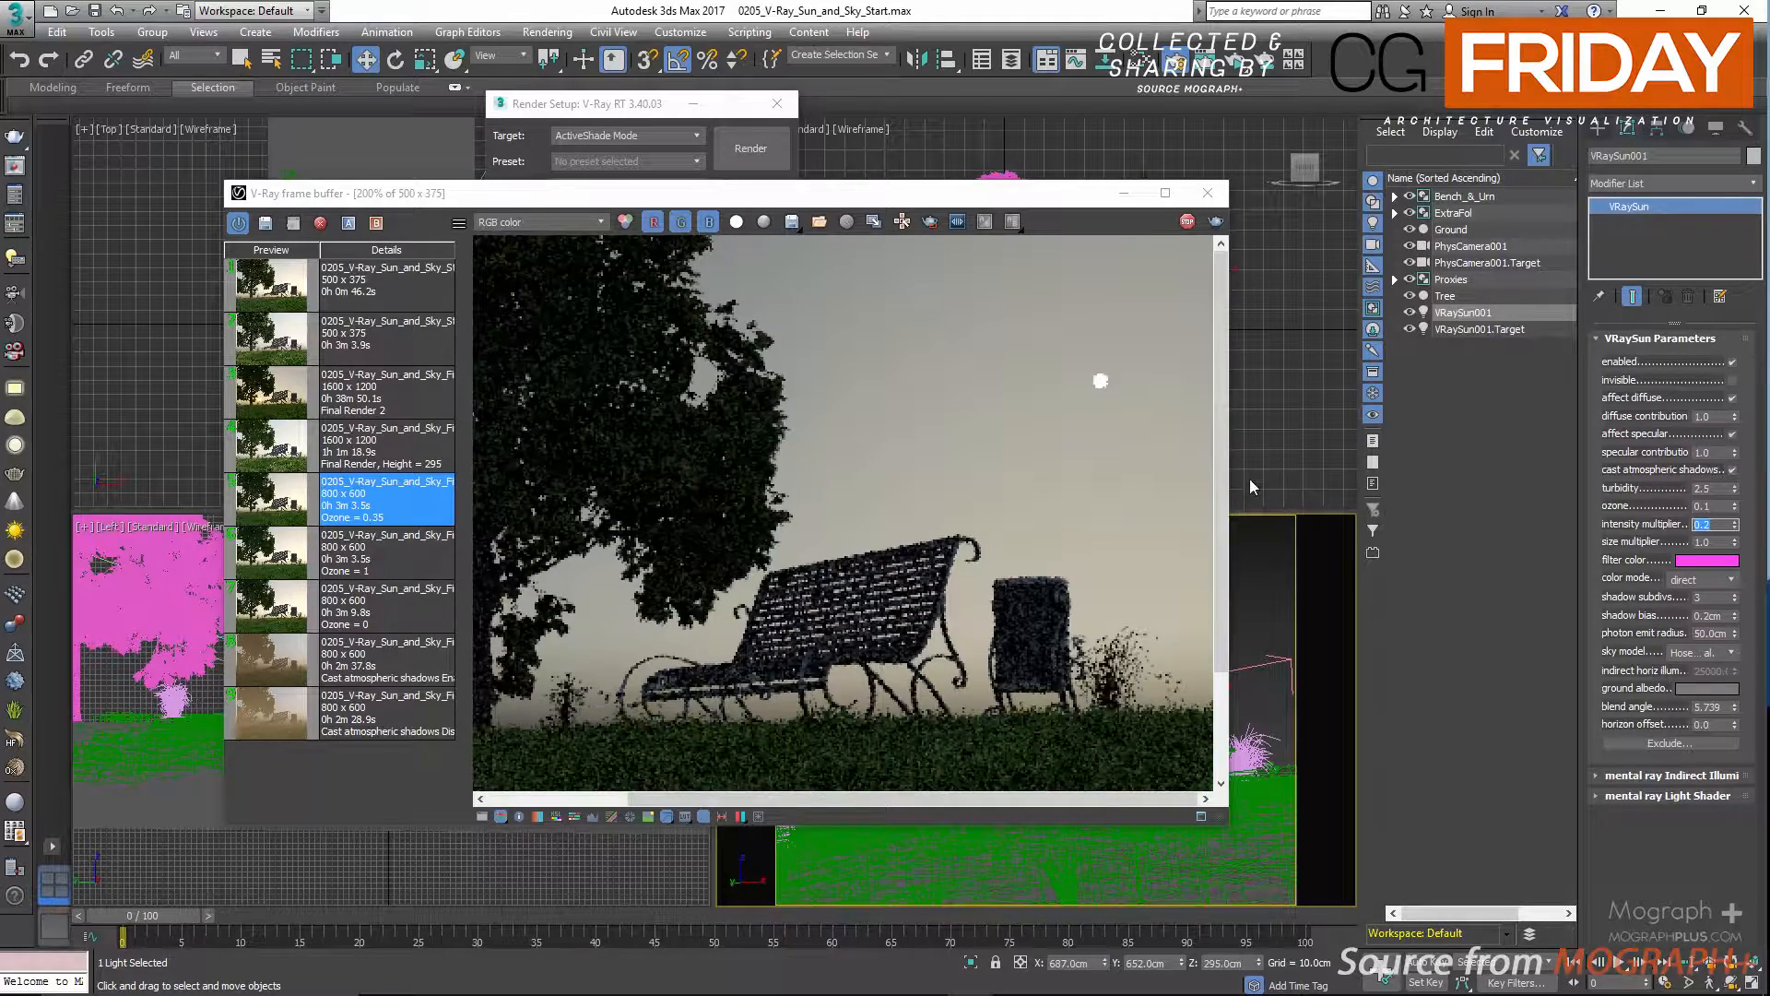
scroll(1139, 390, up, 2)
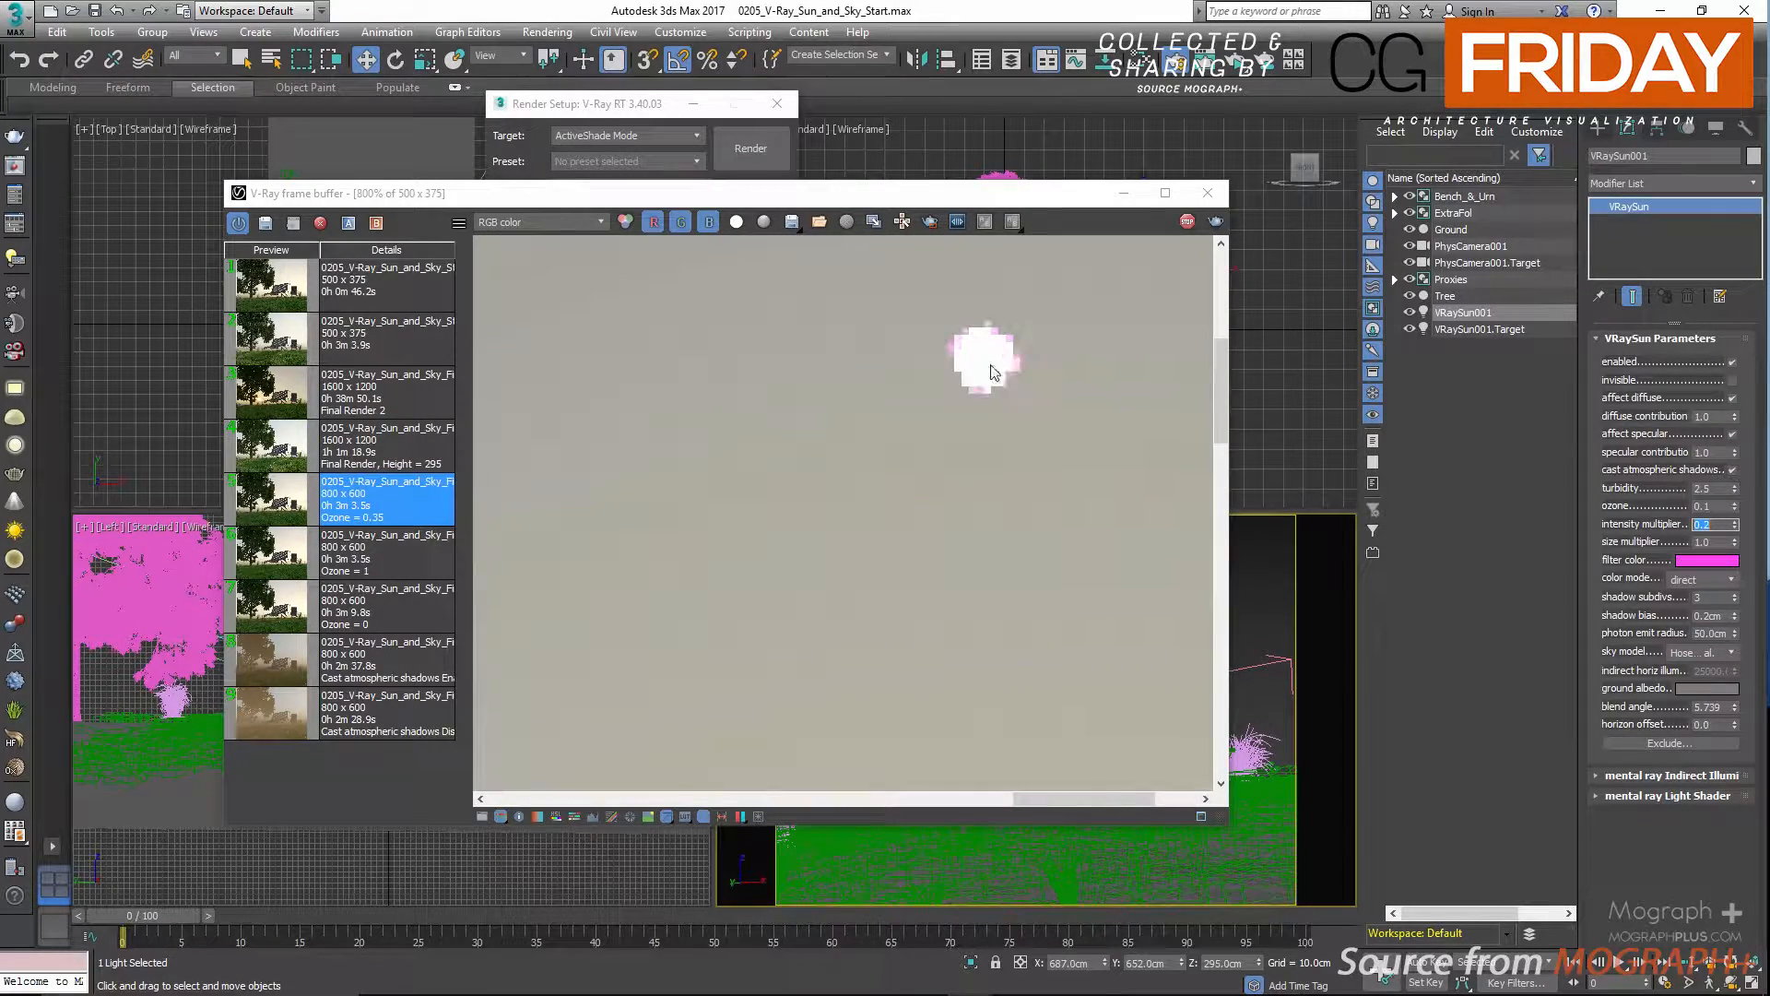
scroll(976, 411, down, 3)
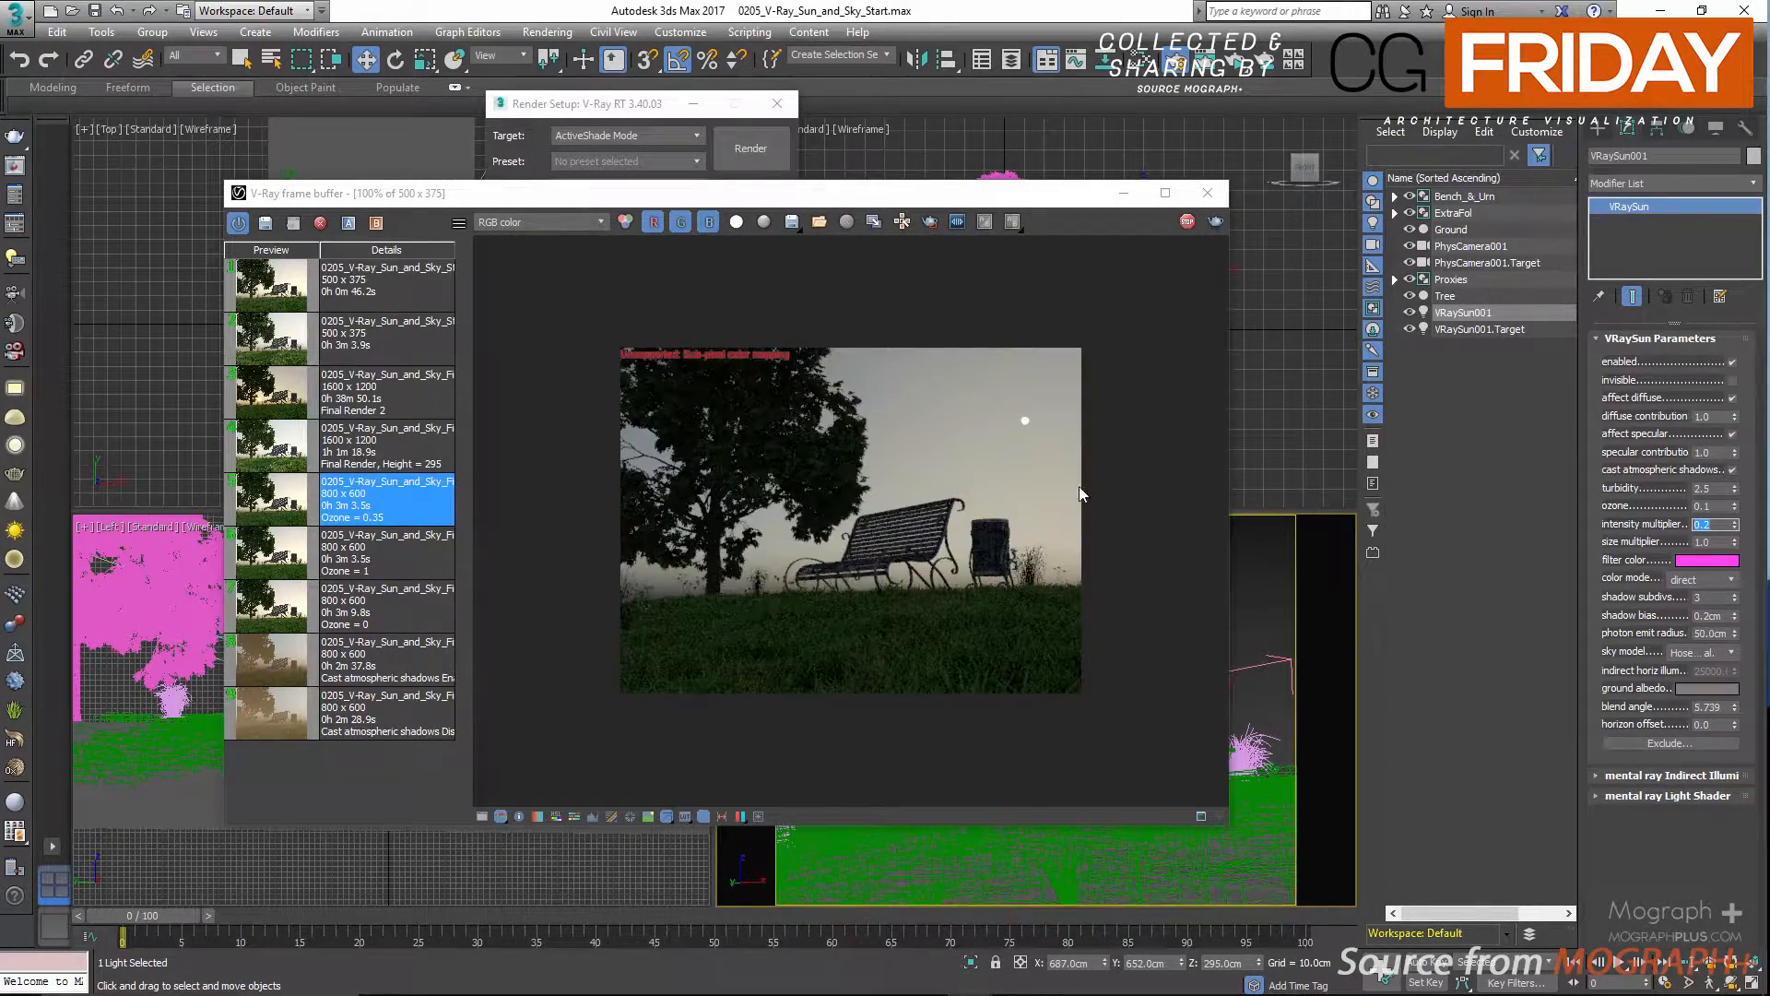
text(0.1)
Test the sun at a Z position of 900 cm in the interactive render and return it to 295 cm.
click(1230, 963)
text(900)
key(Return)
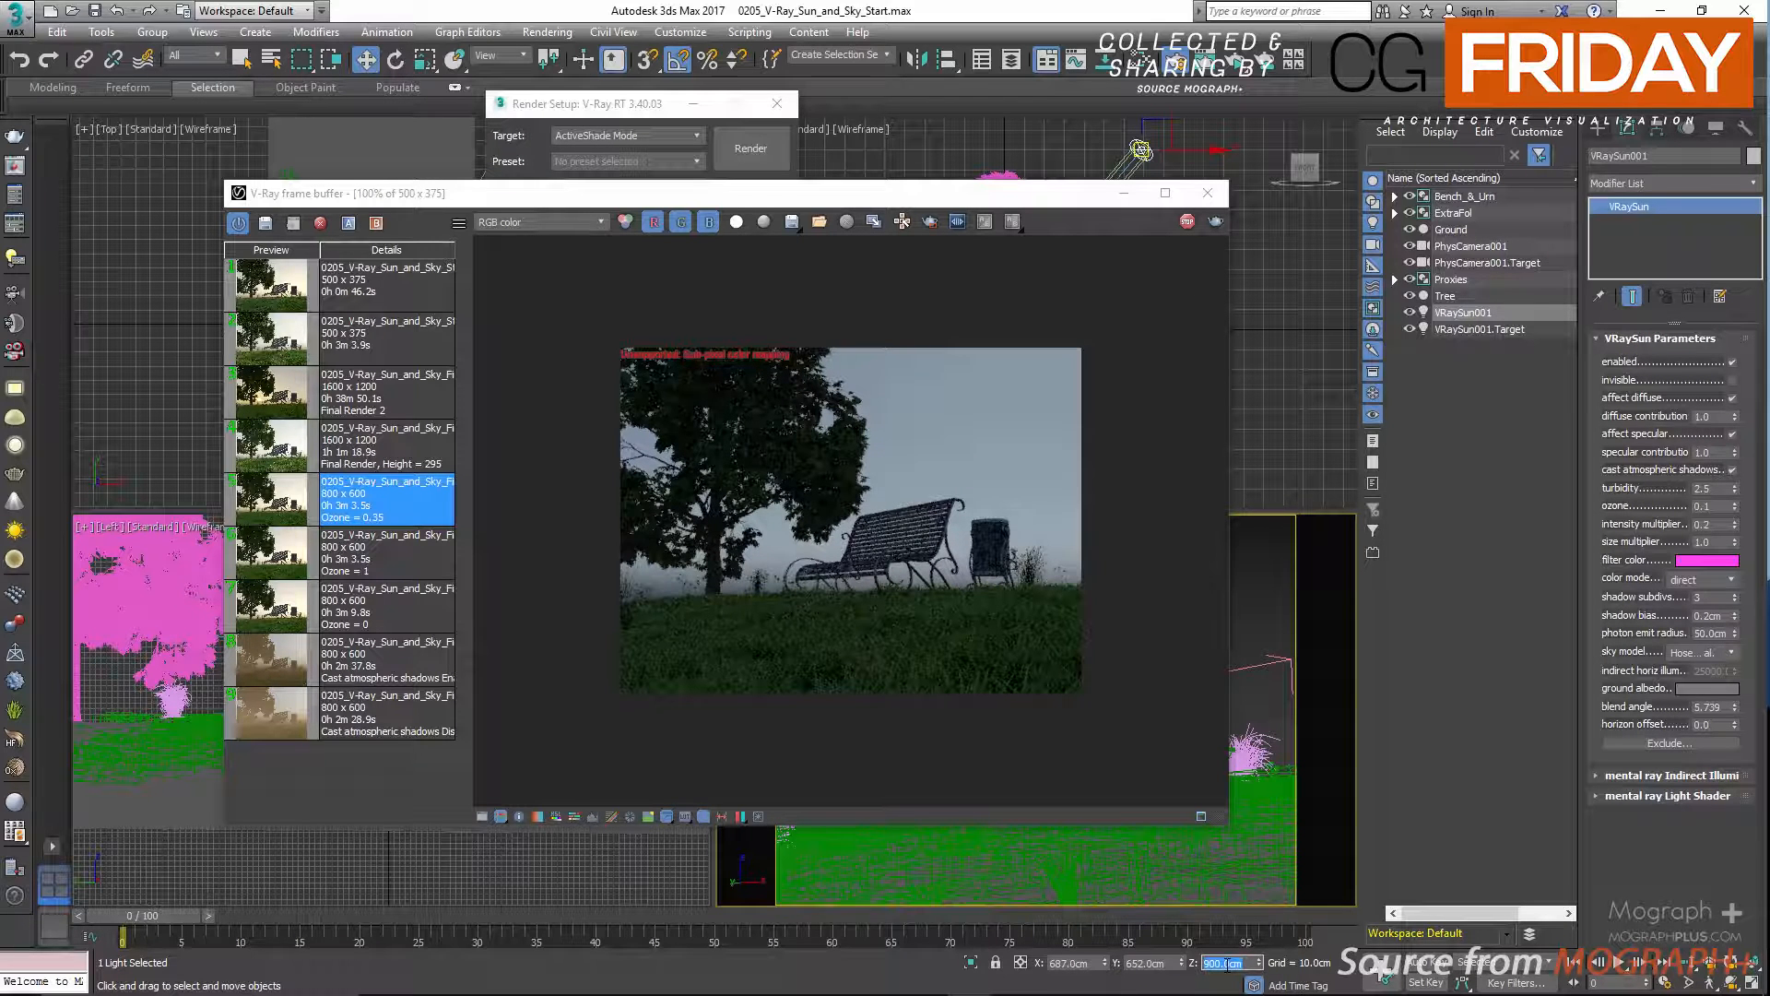
text(295)
key(Return)
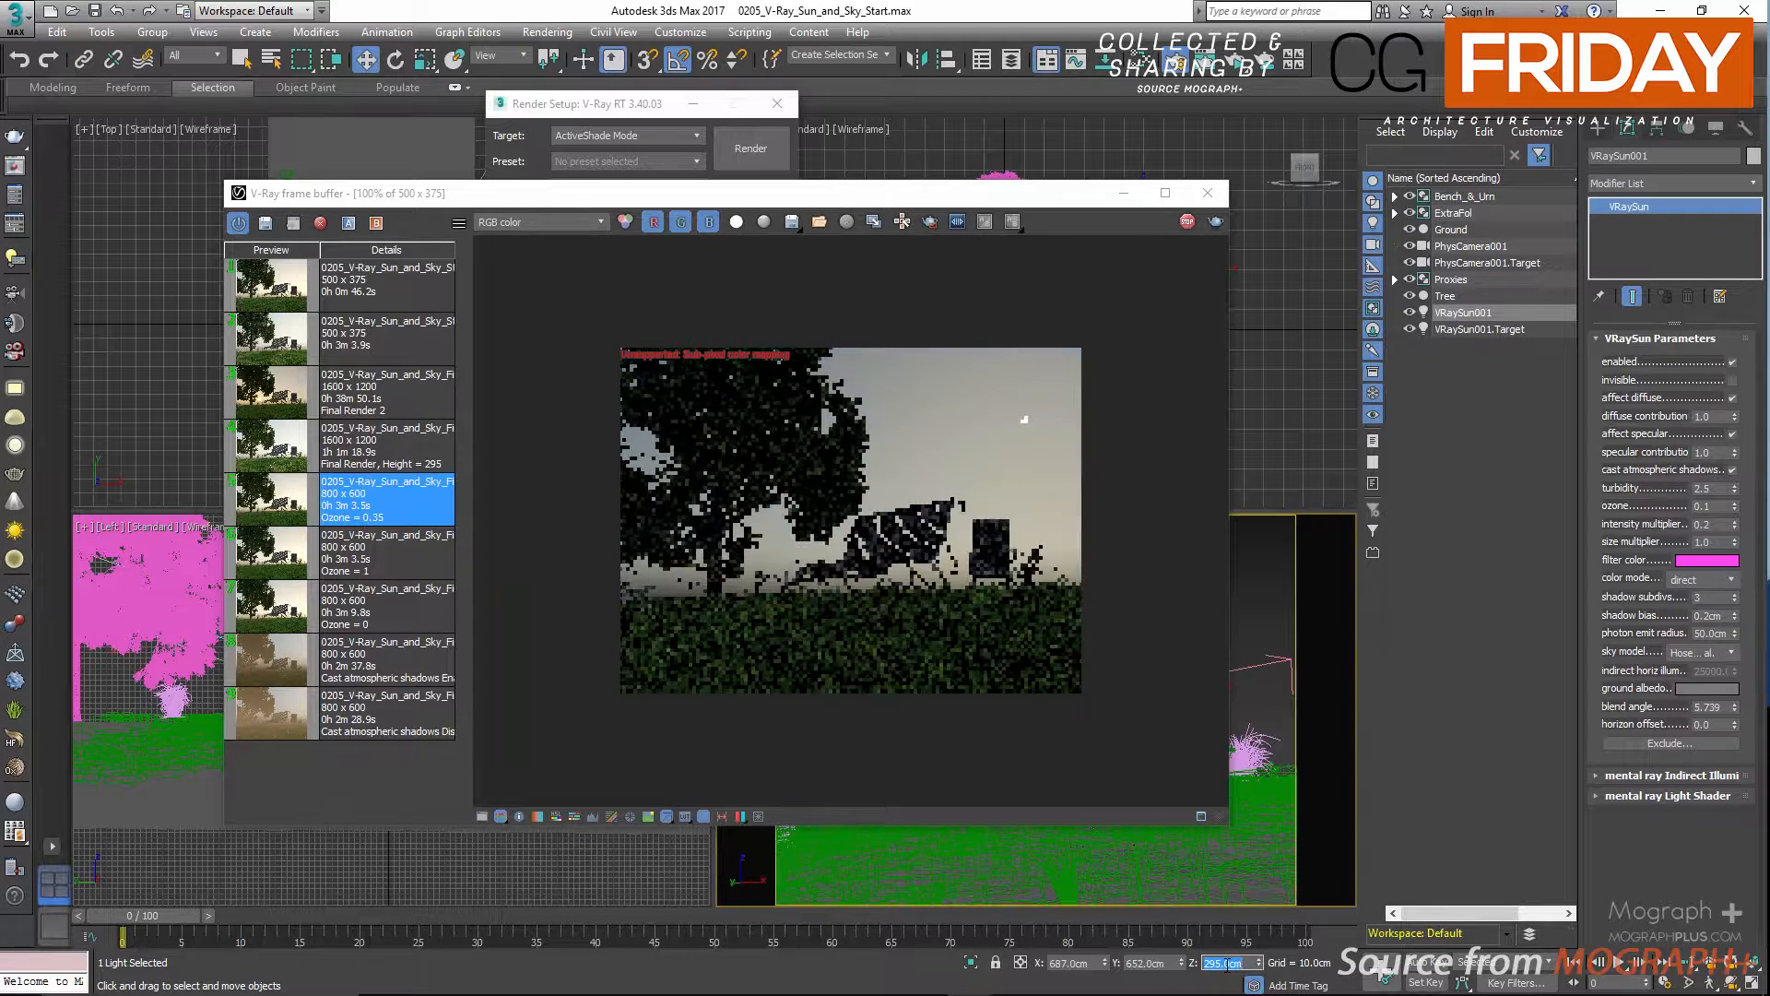
Set the sun's color mode to override and reset the filter color to white.
click(1701, 579)
click(1695, 625)
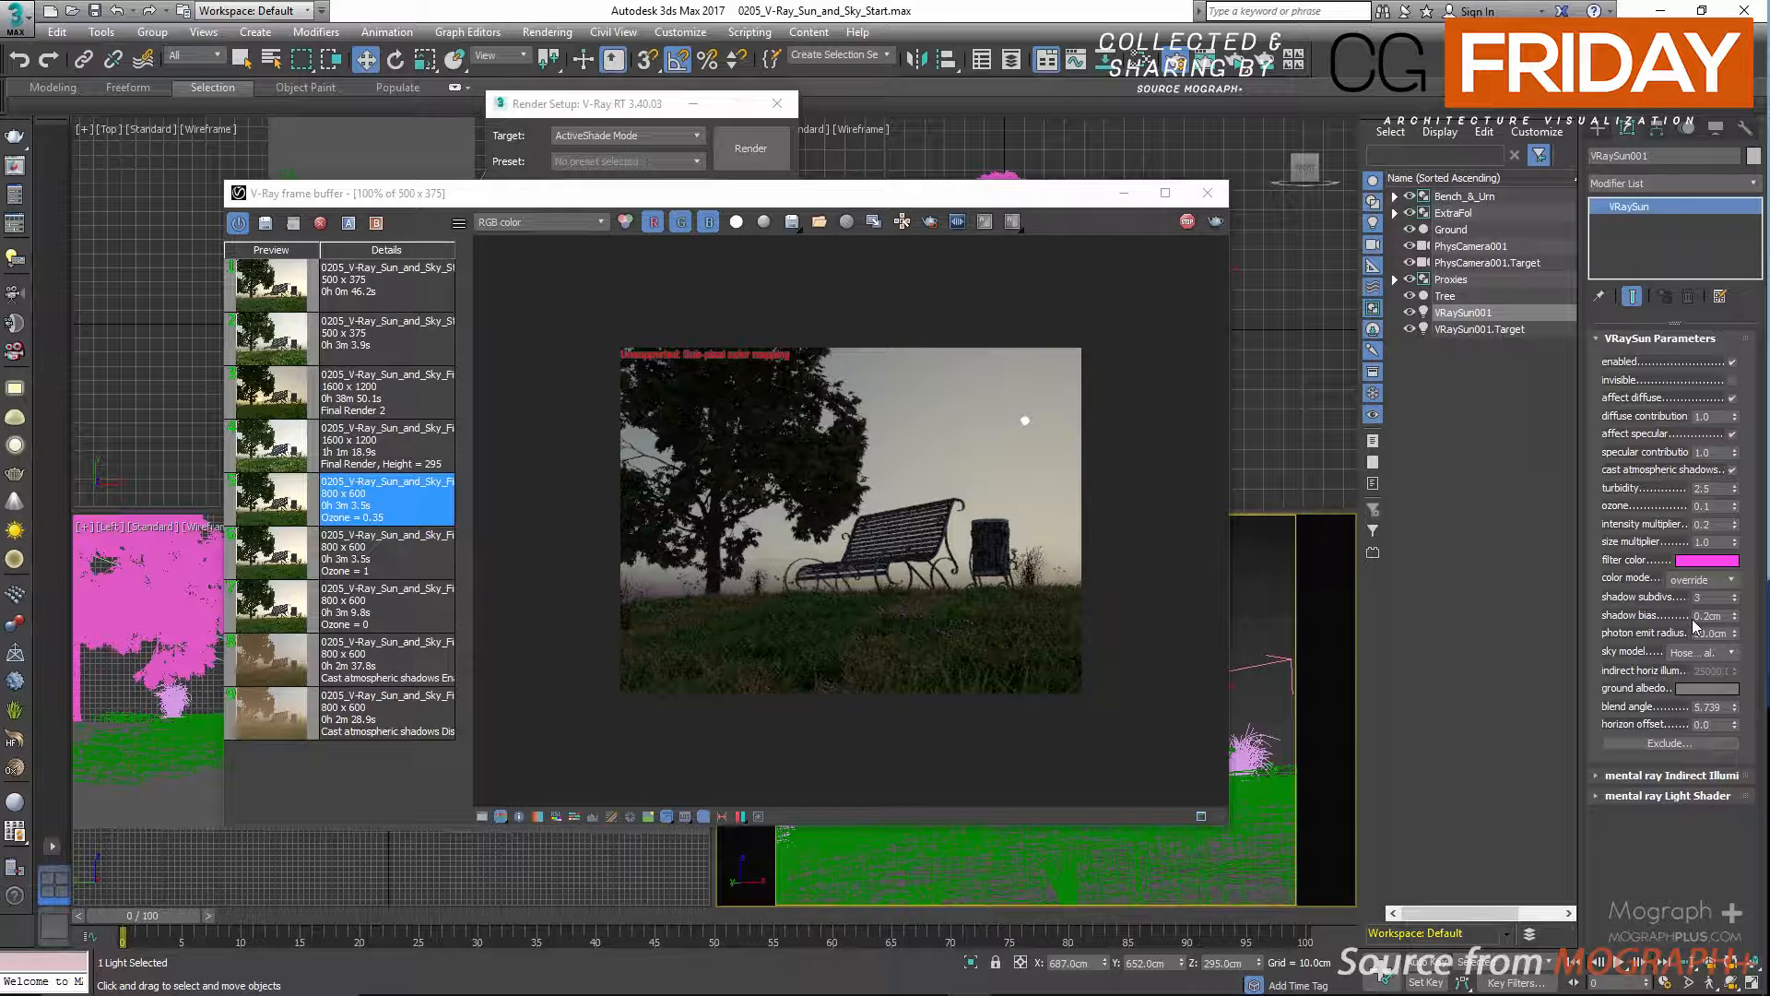
click(1717, 567)
drag(641, 195, 565, 205)
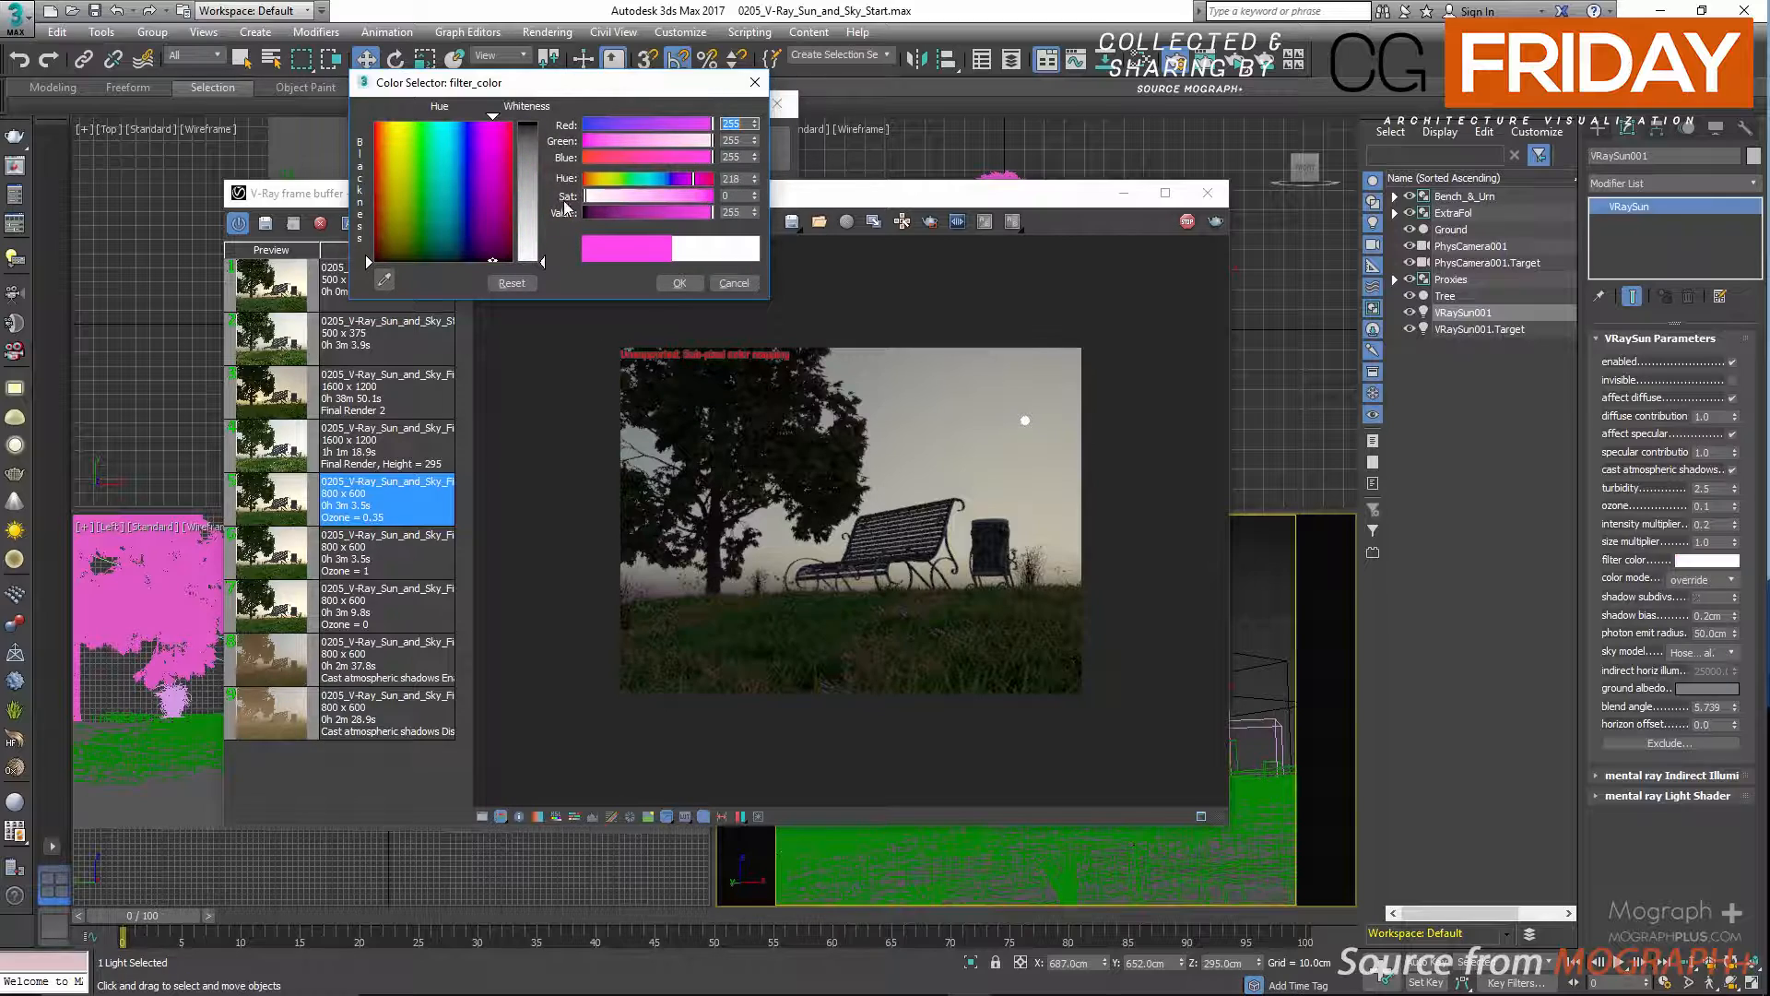
click(679, 283)
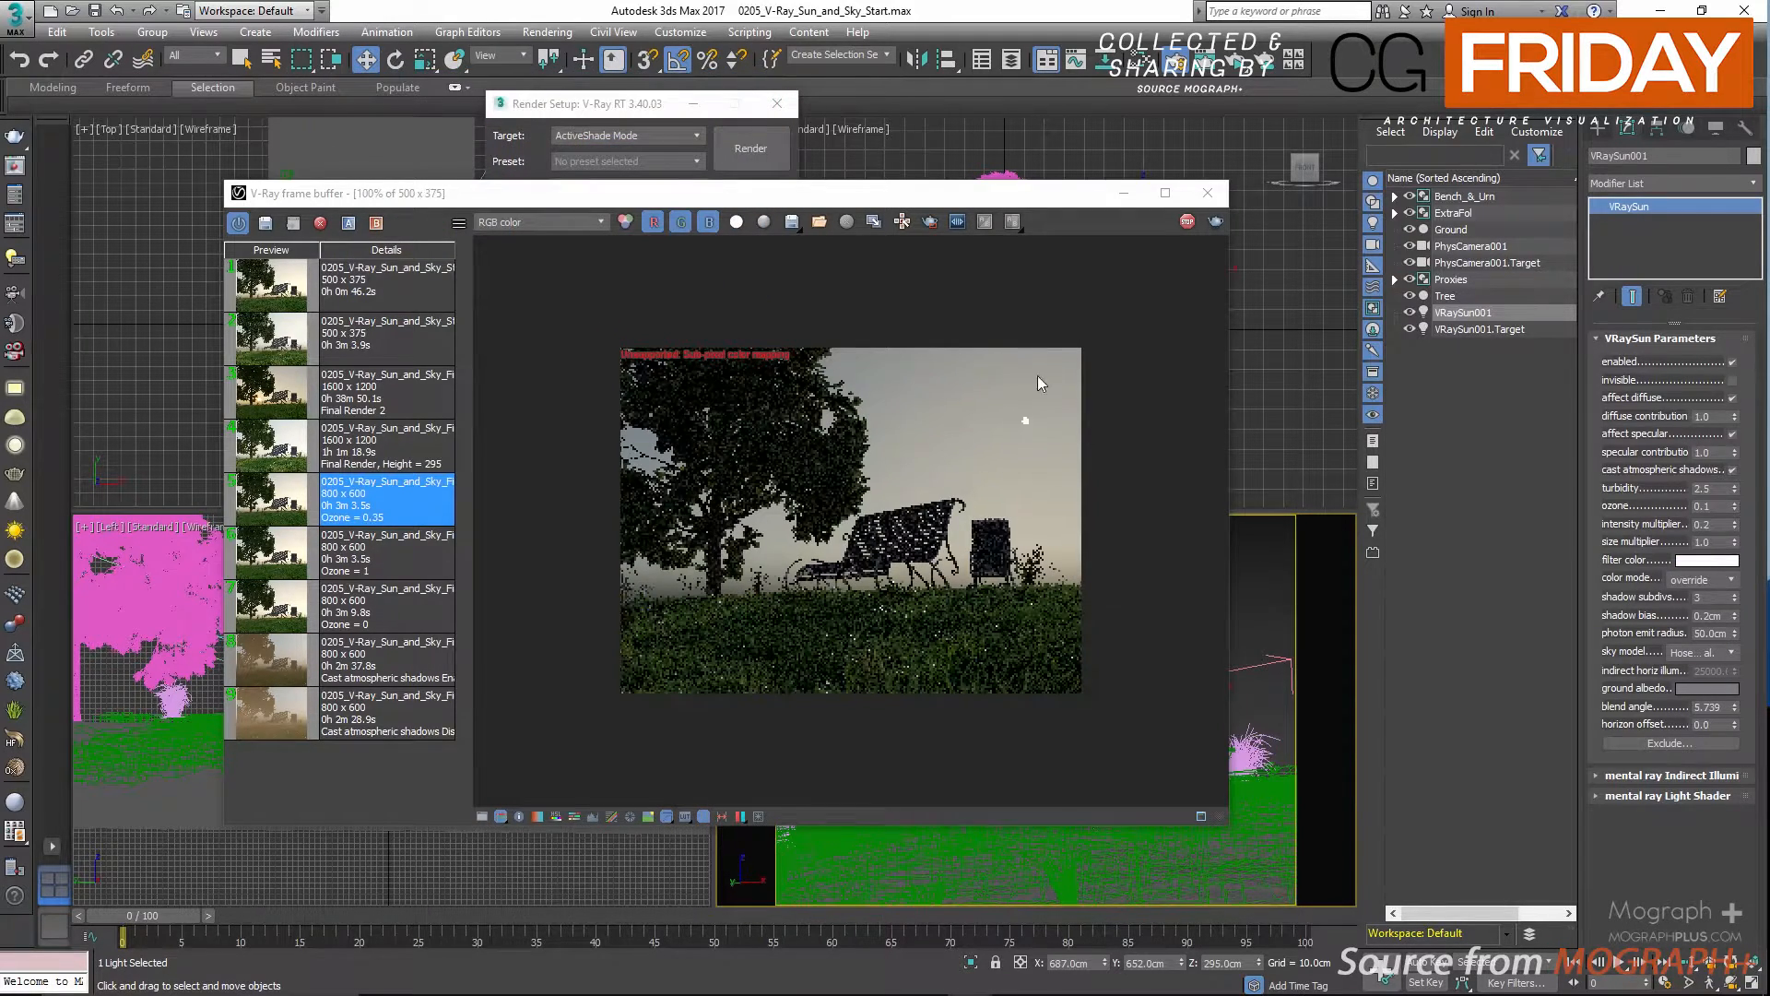
Return the sun's color mode to filter and set the intensity multiplier to 1.0.
click(1699, 579)
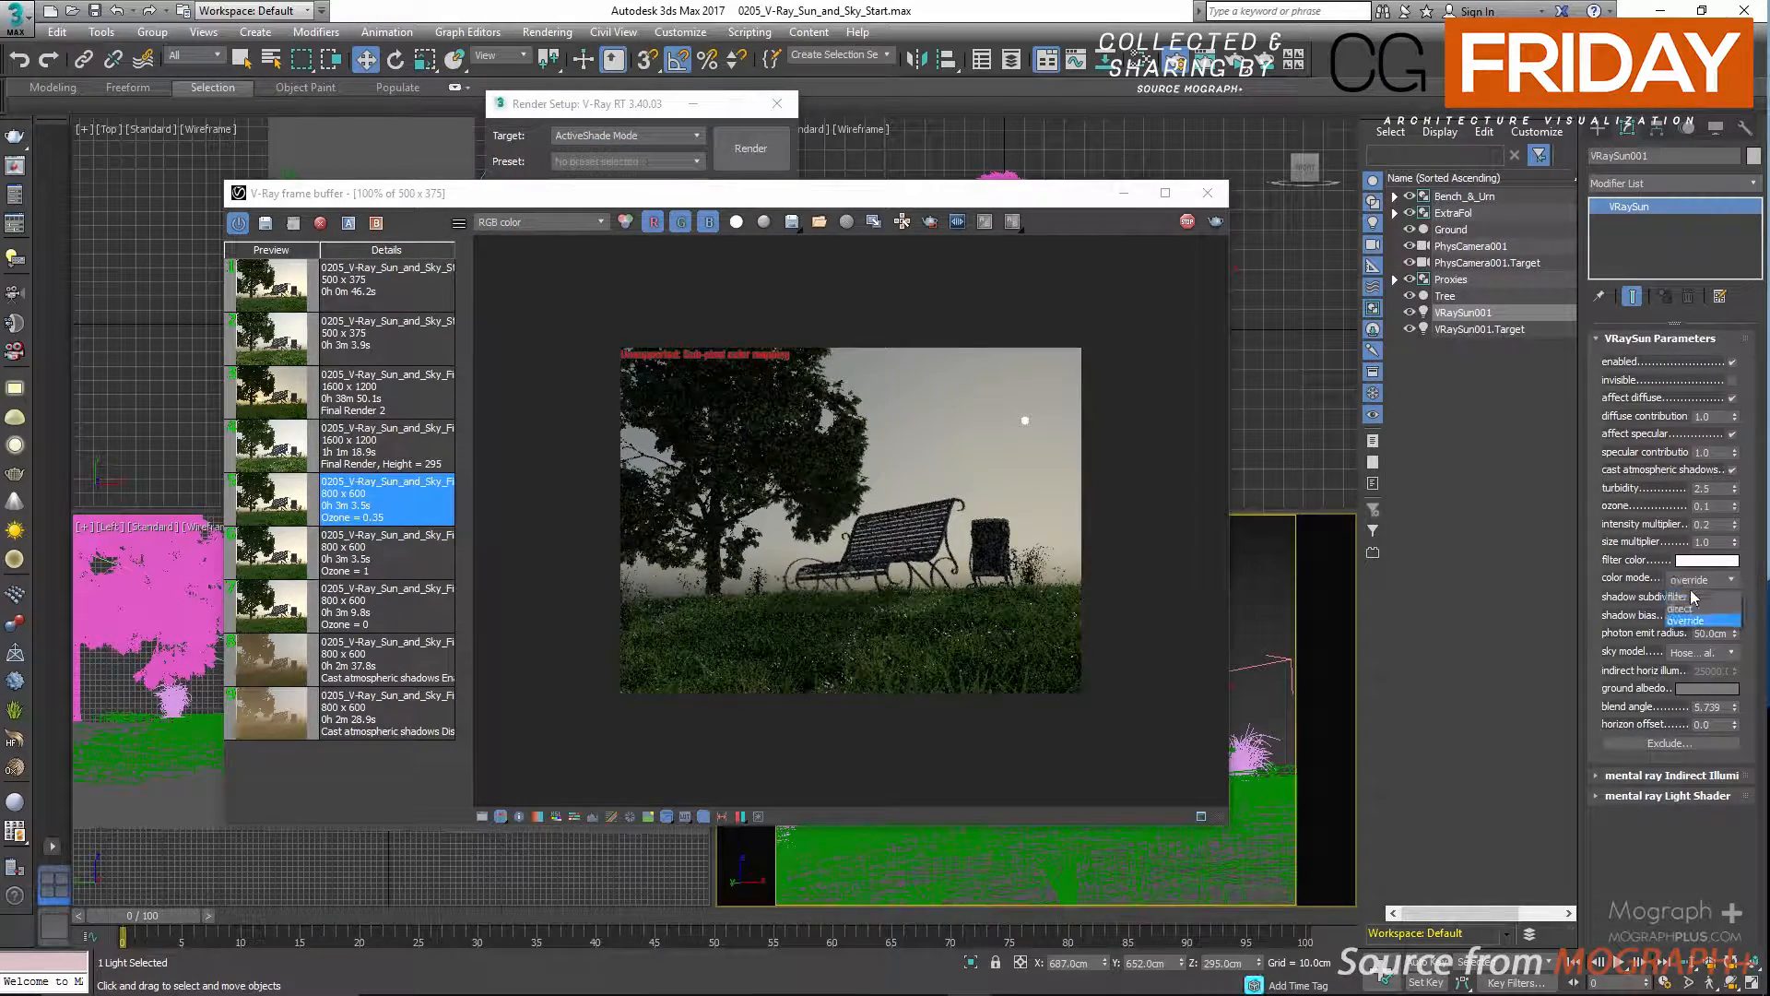
click(1694, 597)
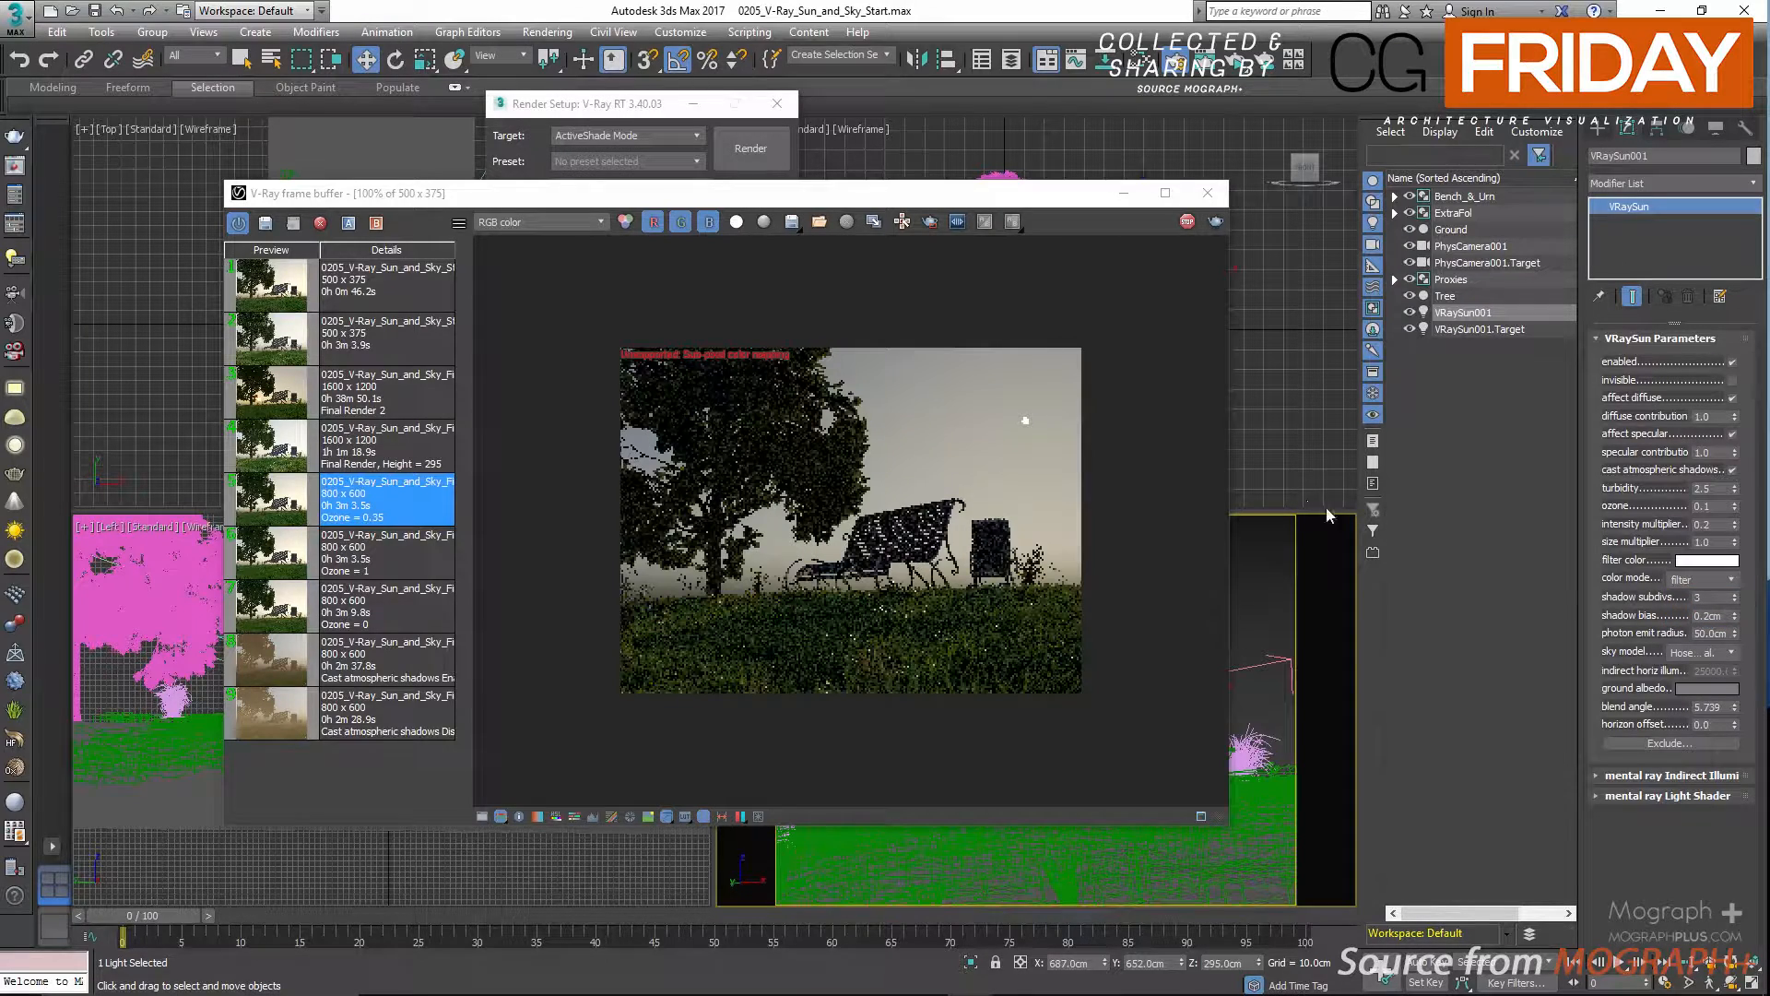
double_click(1706, 527)
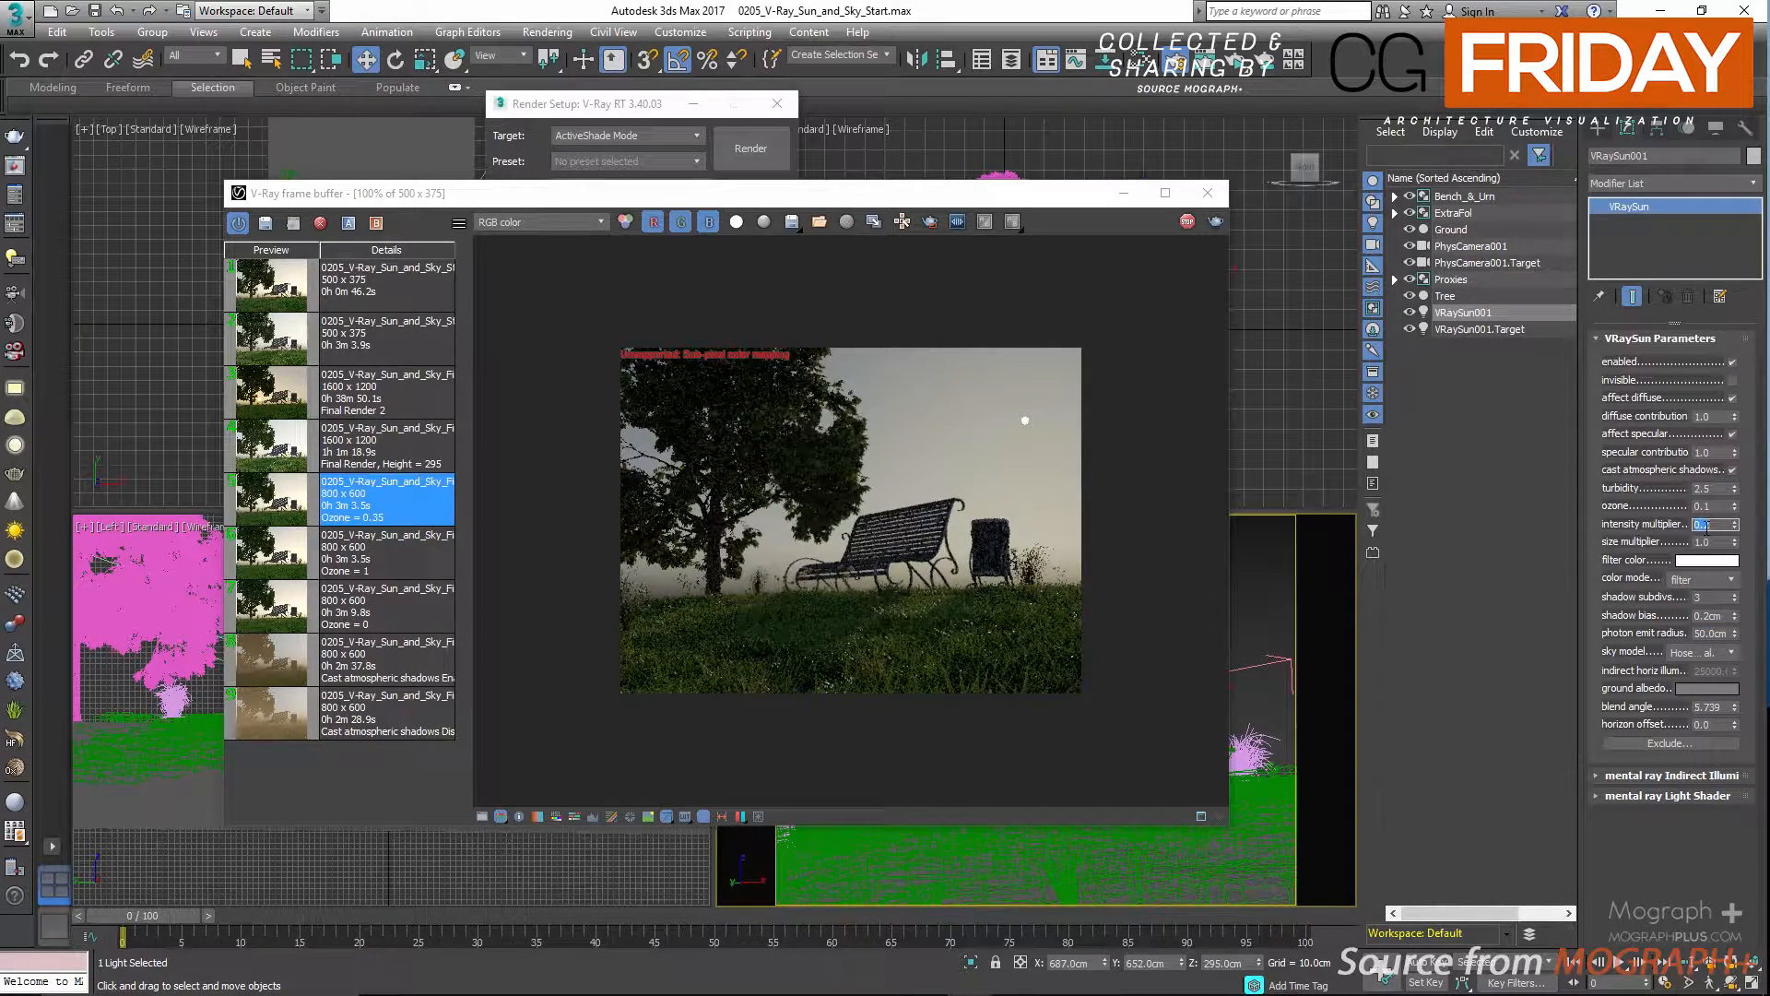
text(1)
key(Return)
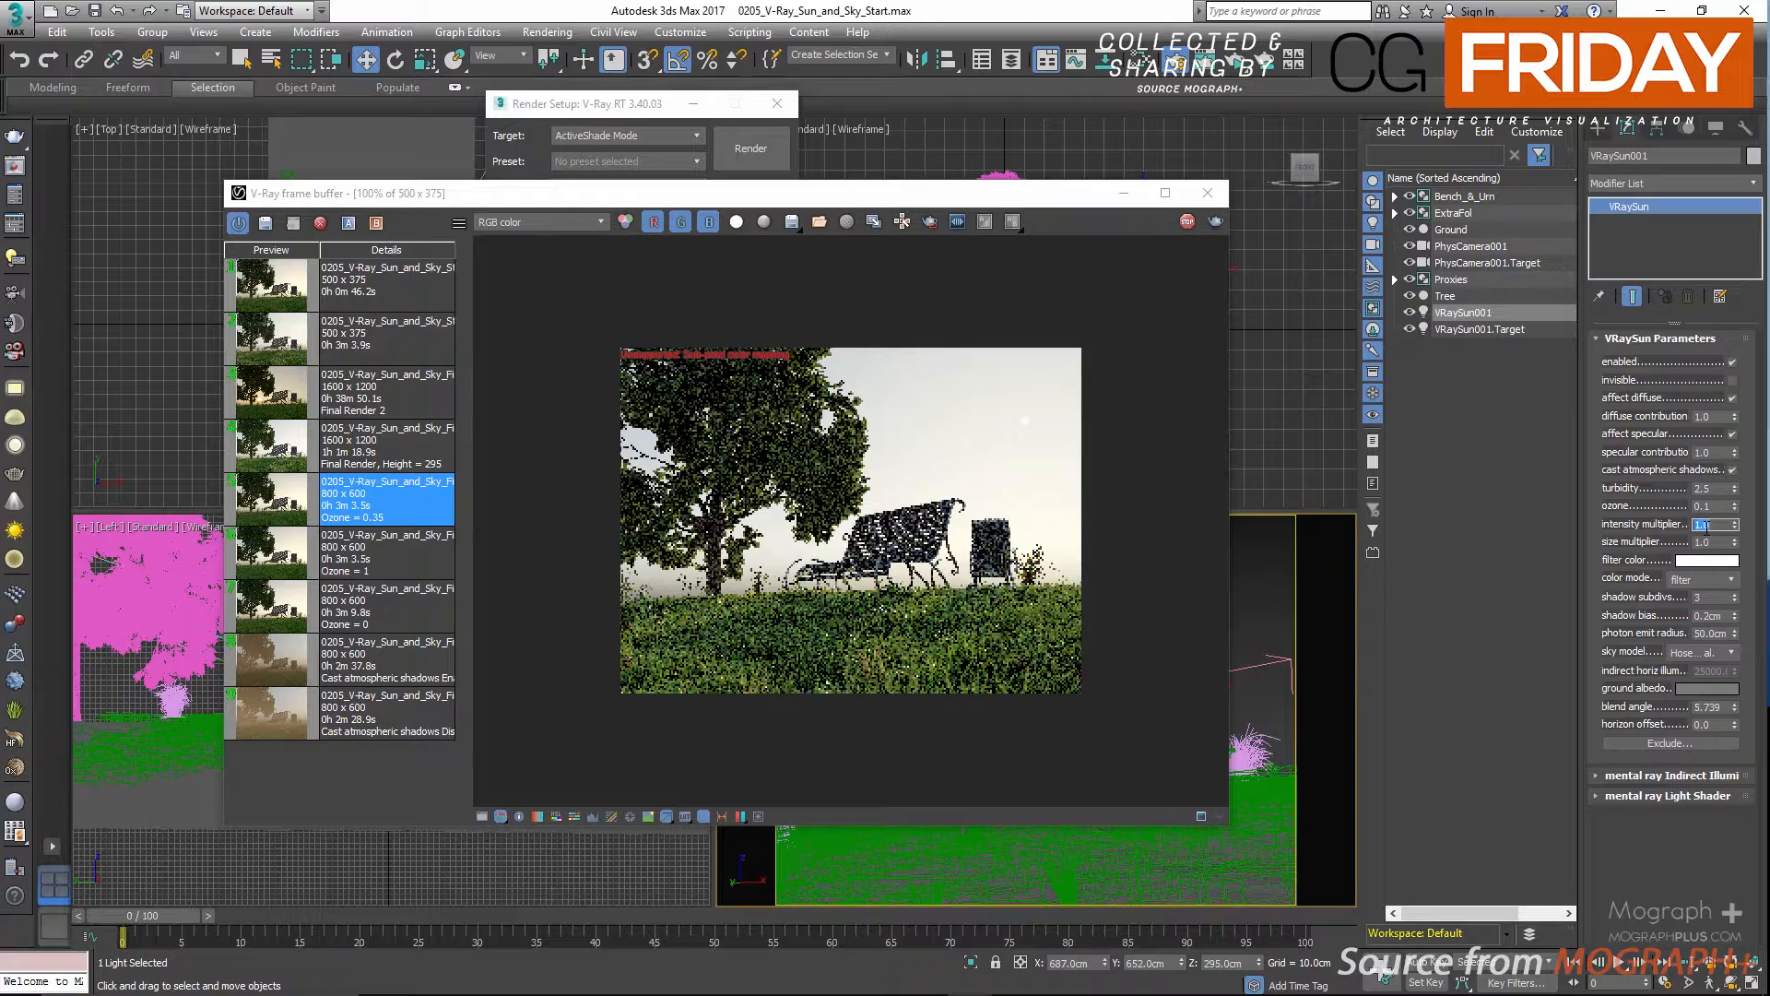
Test the sun with 128 shadow subdivs in the interactive render and return the value to 3.
double_click(1719, 599)
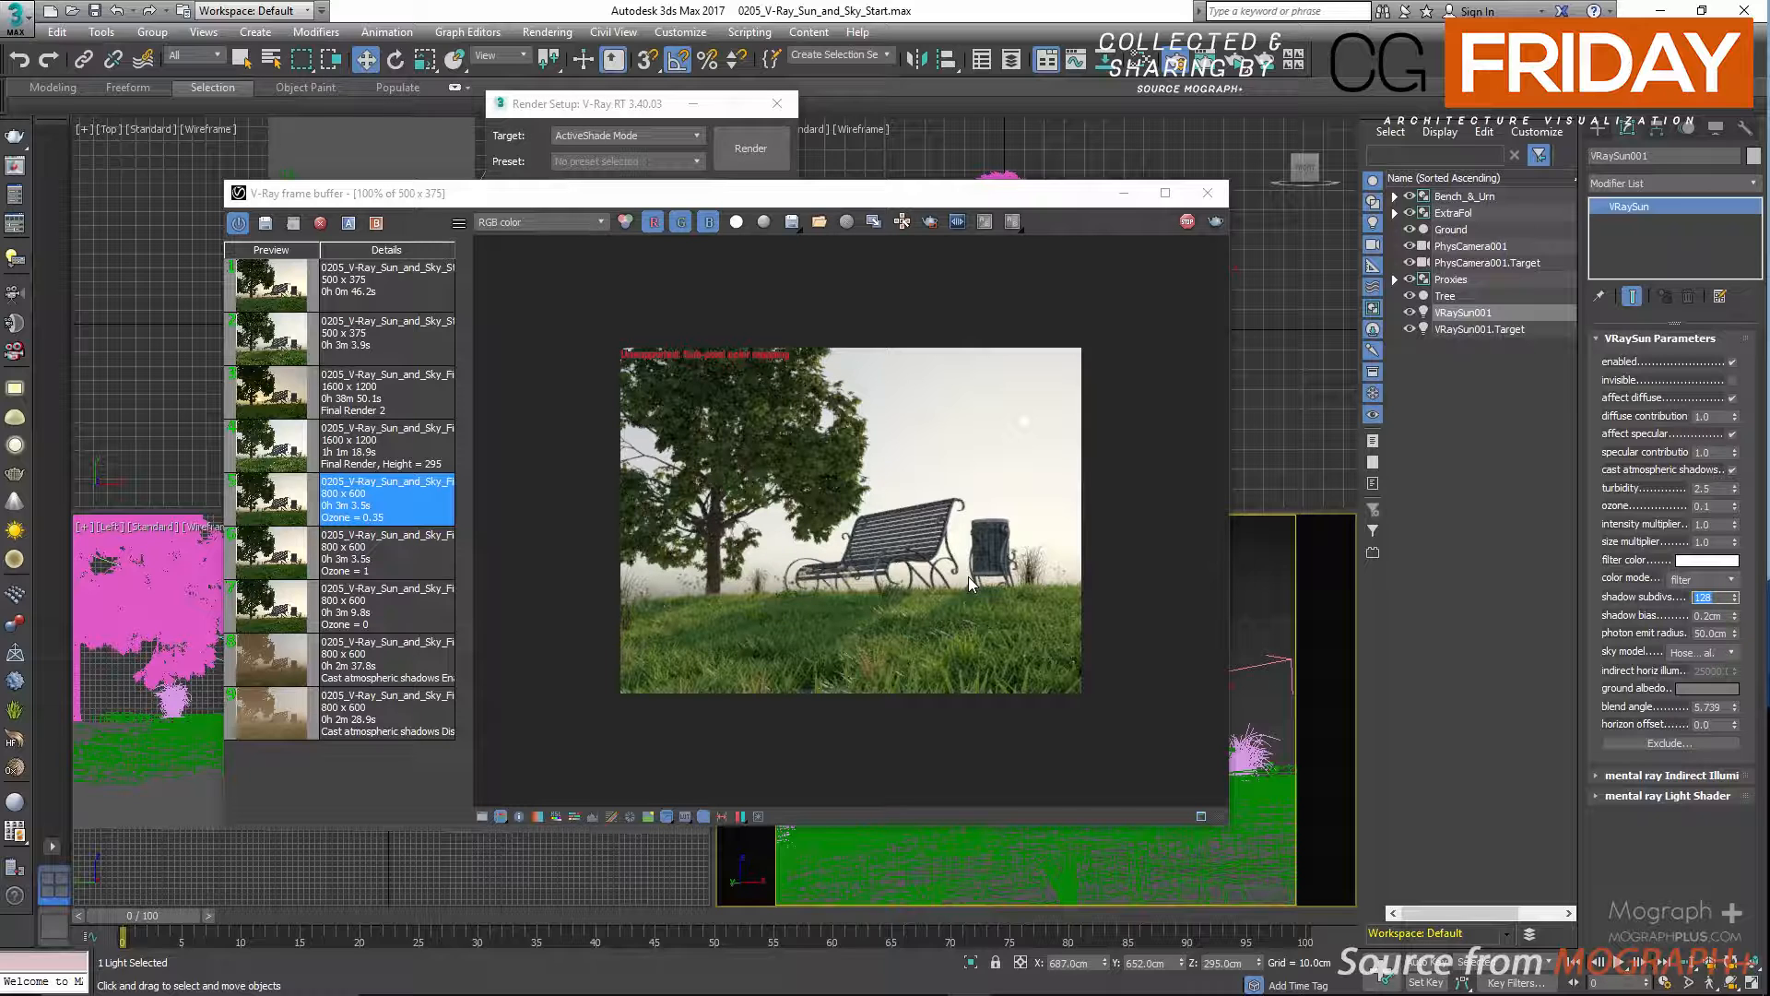
text(3)
key(Return)
Test shadow bias values of 10 cm and 25 cm in the interactive render and return the bias to 0.2 cm.
key(Tab)
text(10)
key(Return)
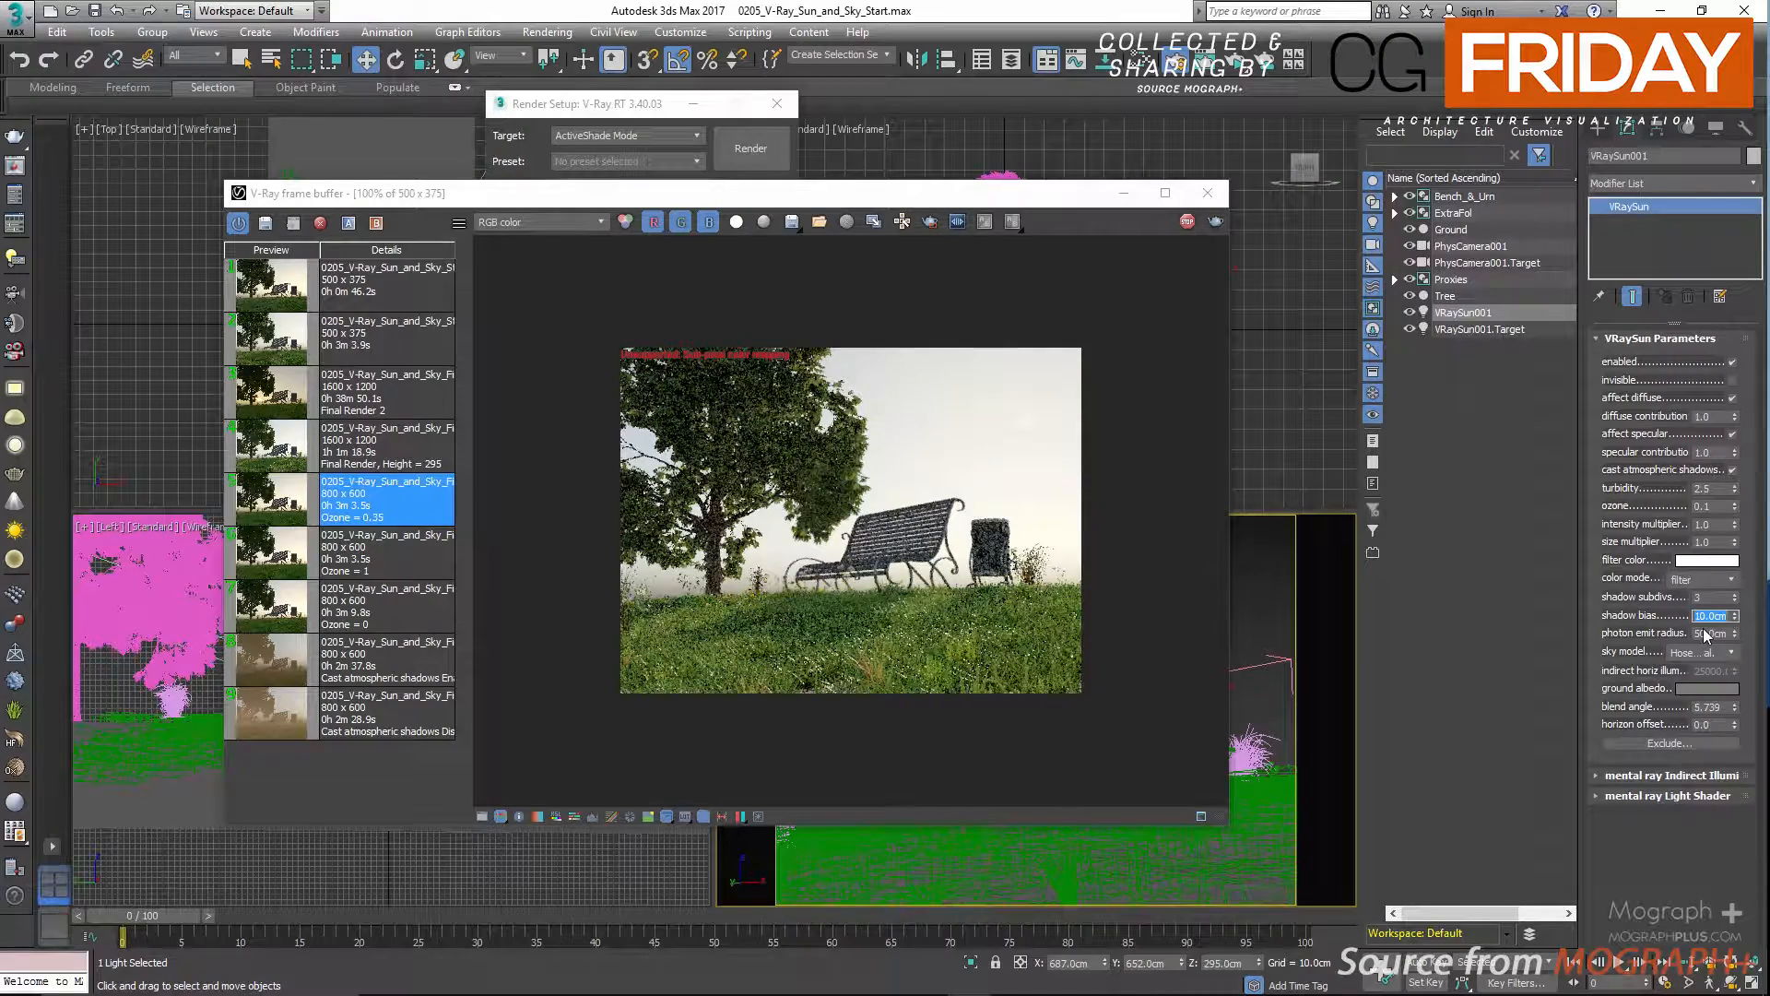
text(25)
key(Return)
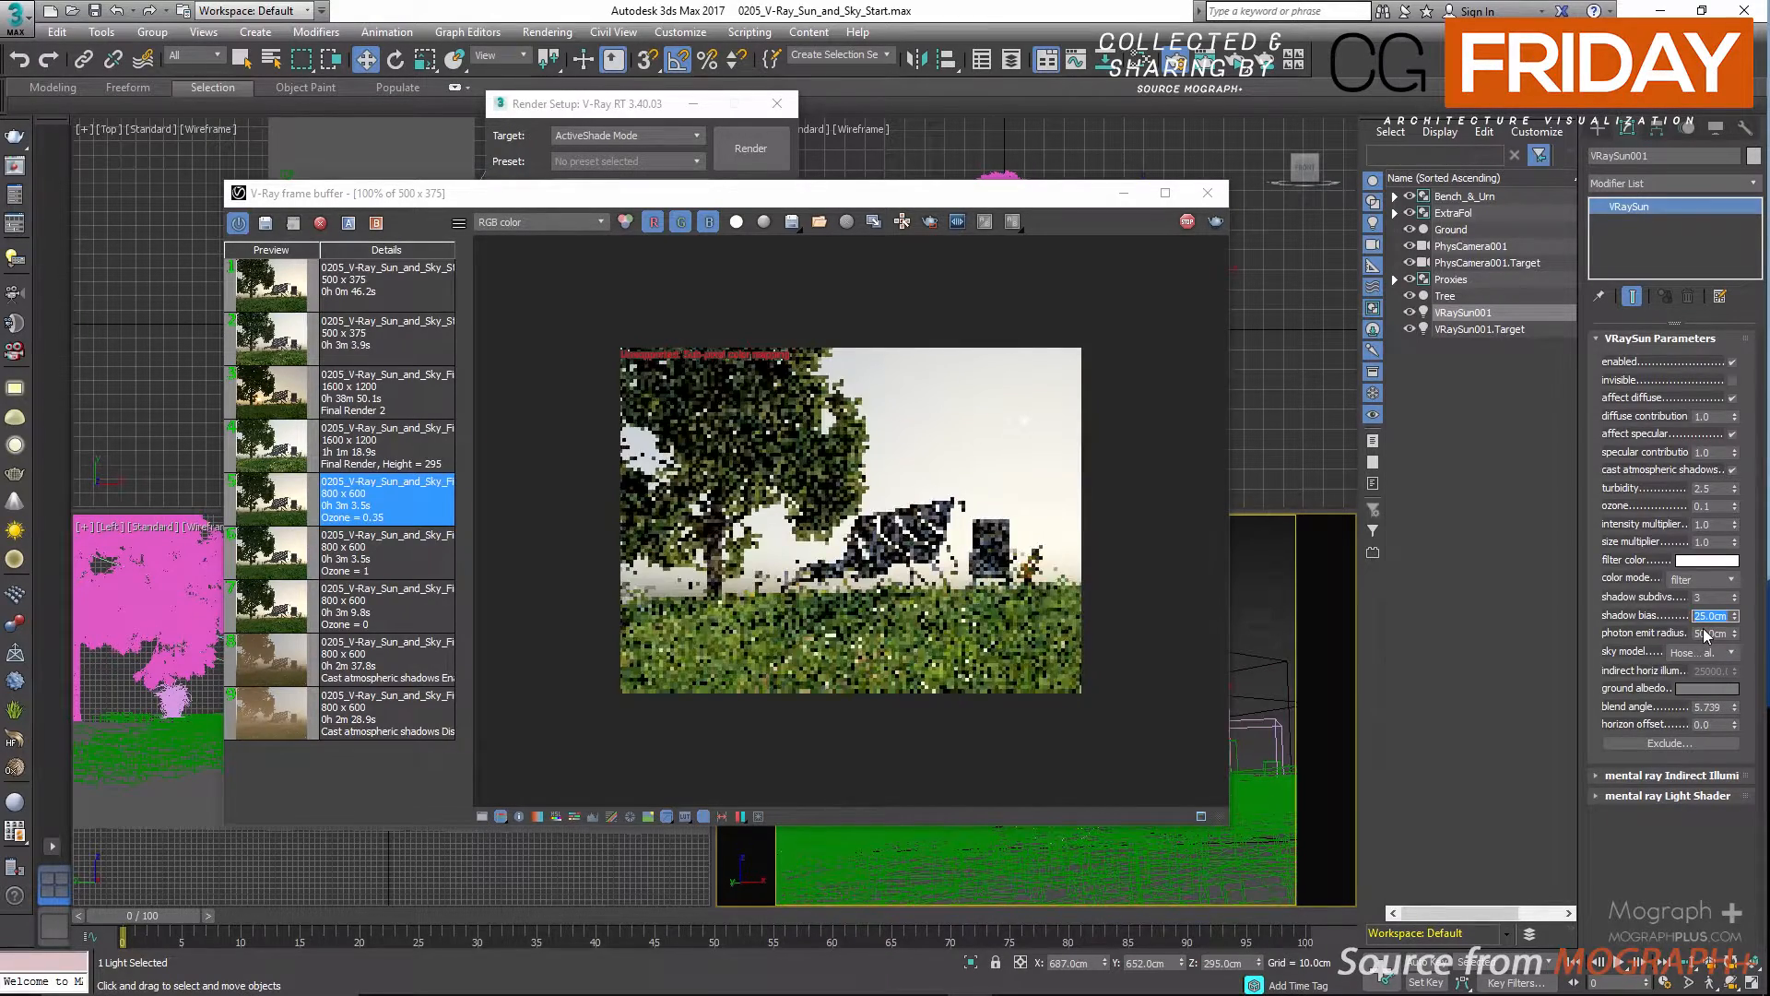
text(0.2)
key(Return)
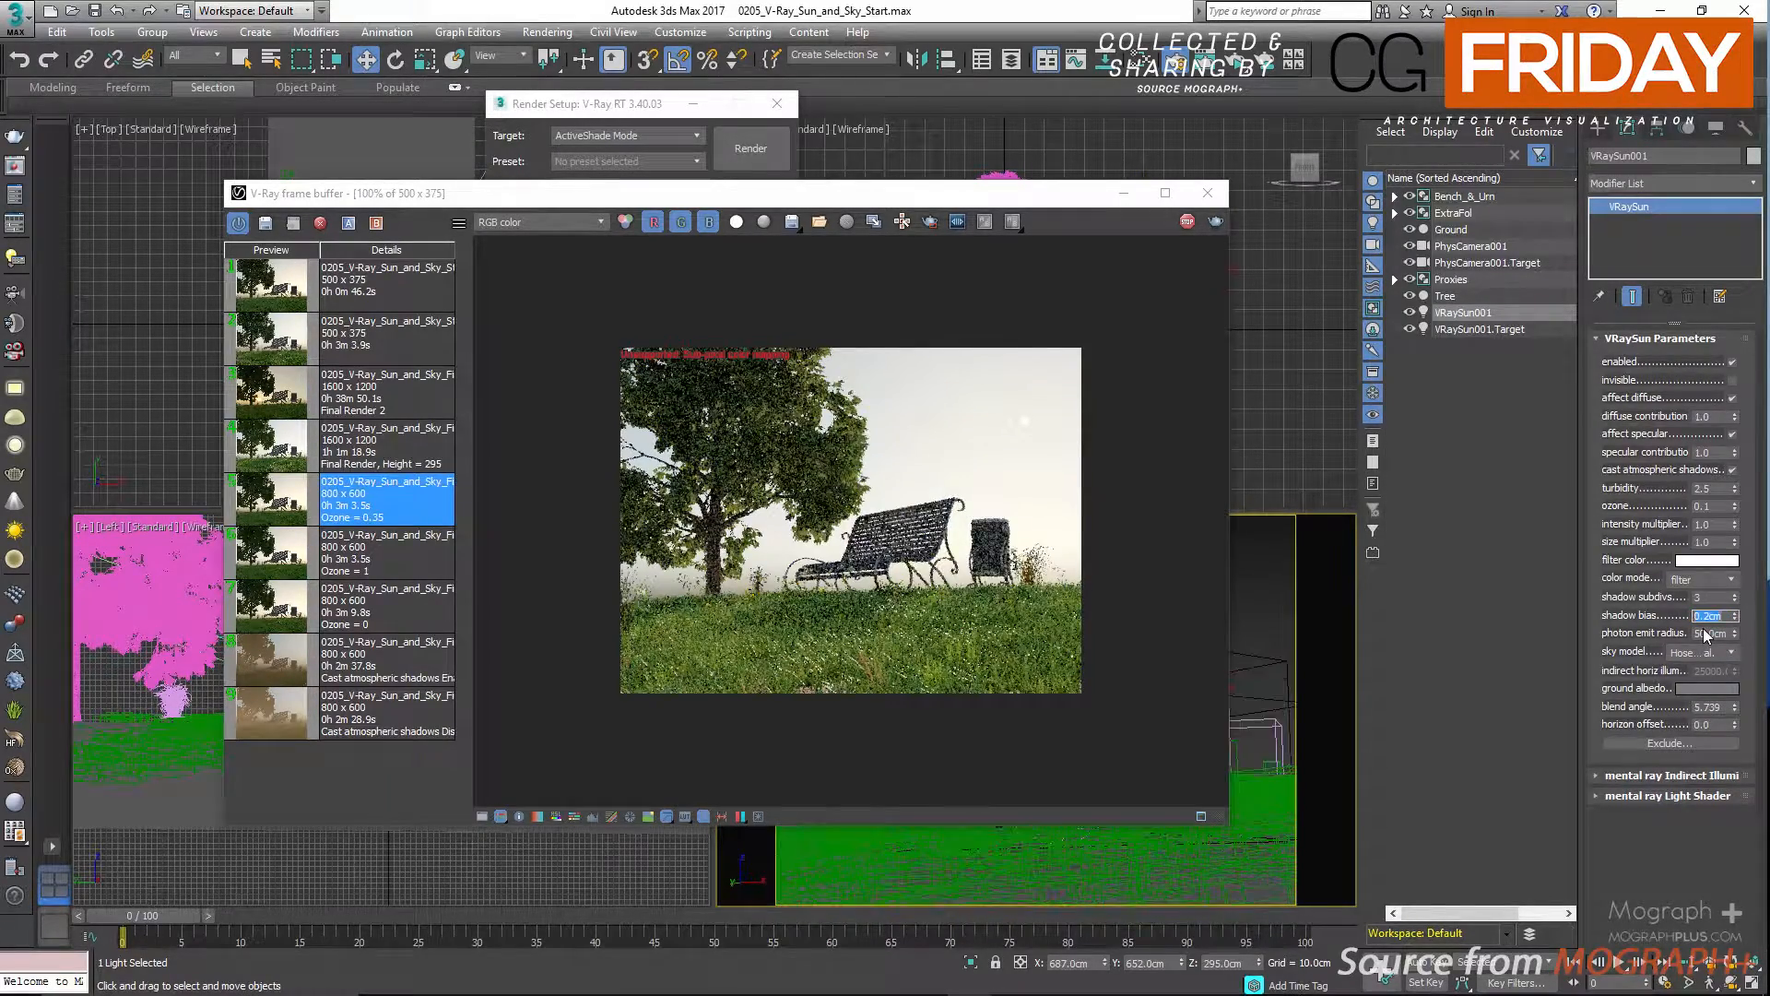
Move the frame buffer aside, close Render Setup, examine the sun's photon emit radius in the Front and Top viewports, and move the frame buffer back.
drag(1039, 207, 634, 347)
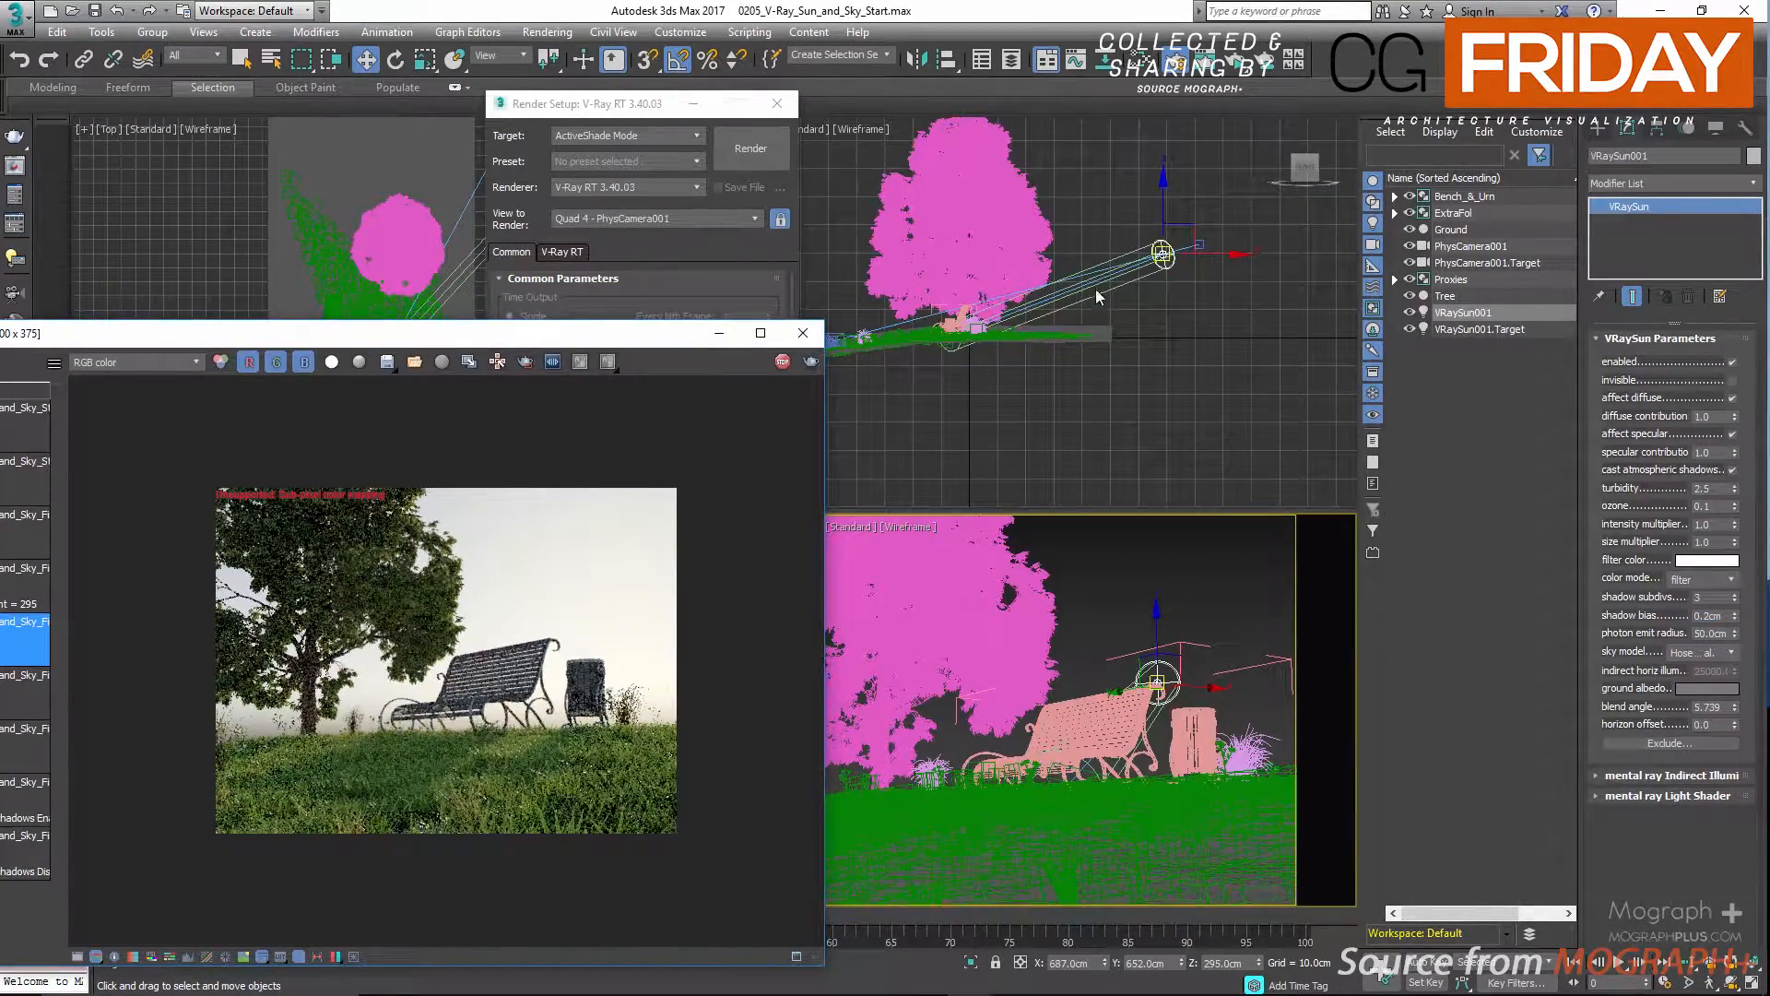
scroll(1103, 297, up, 3)
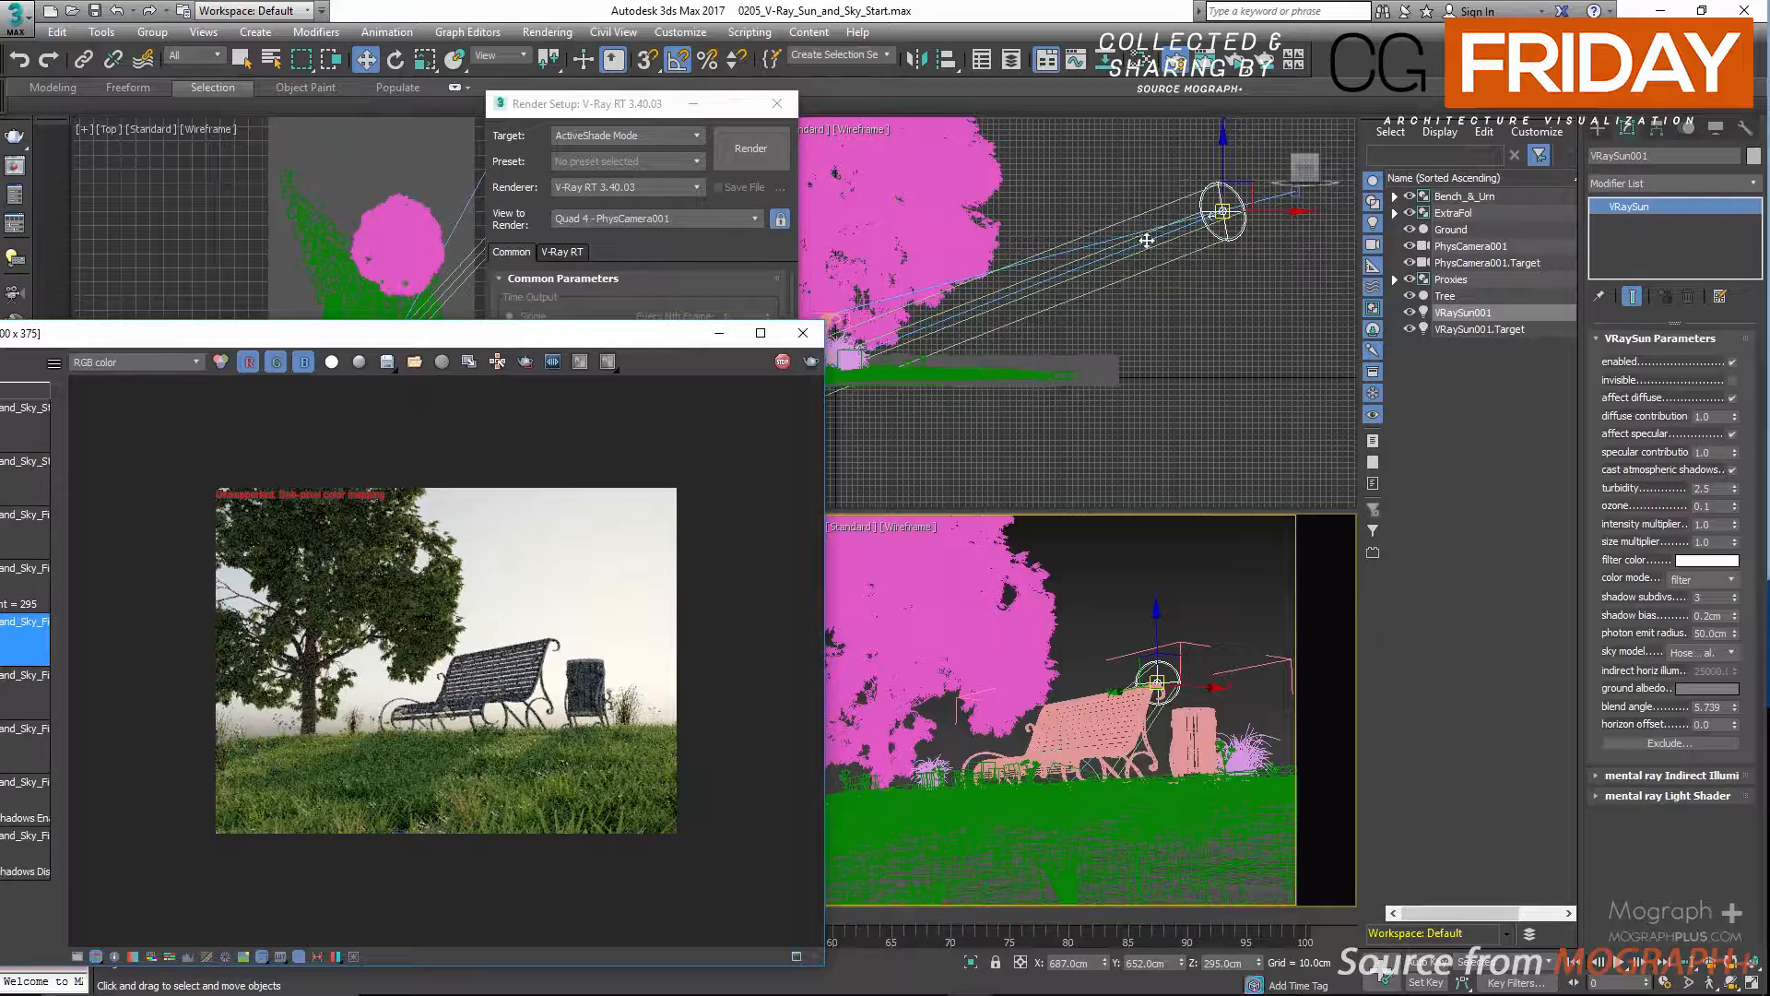
scroll(1142, 295, down, 4)
click(758, 114)
click(778, 103)
scroll(525, 230, up, 4)
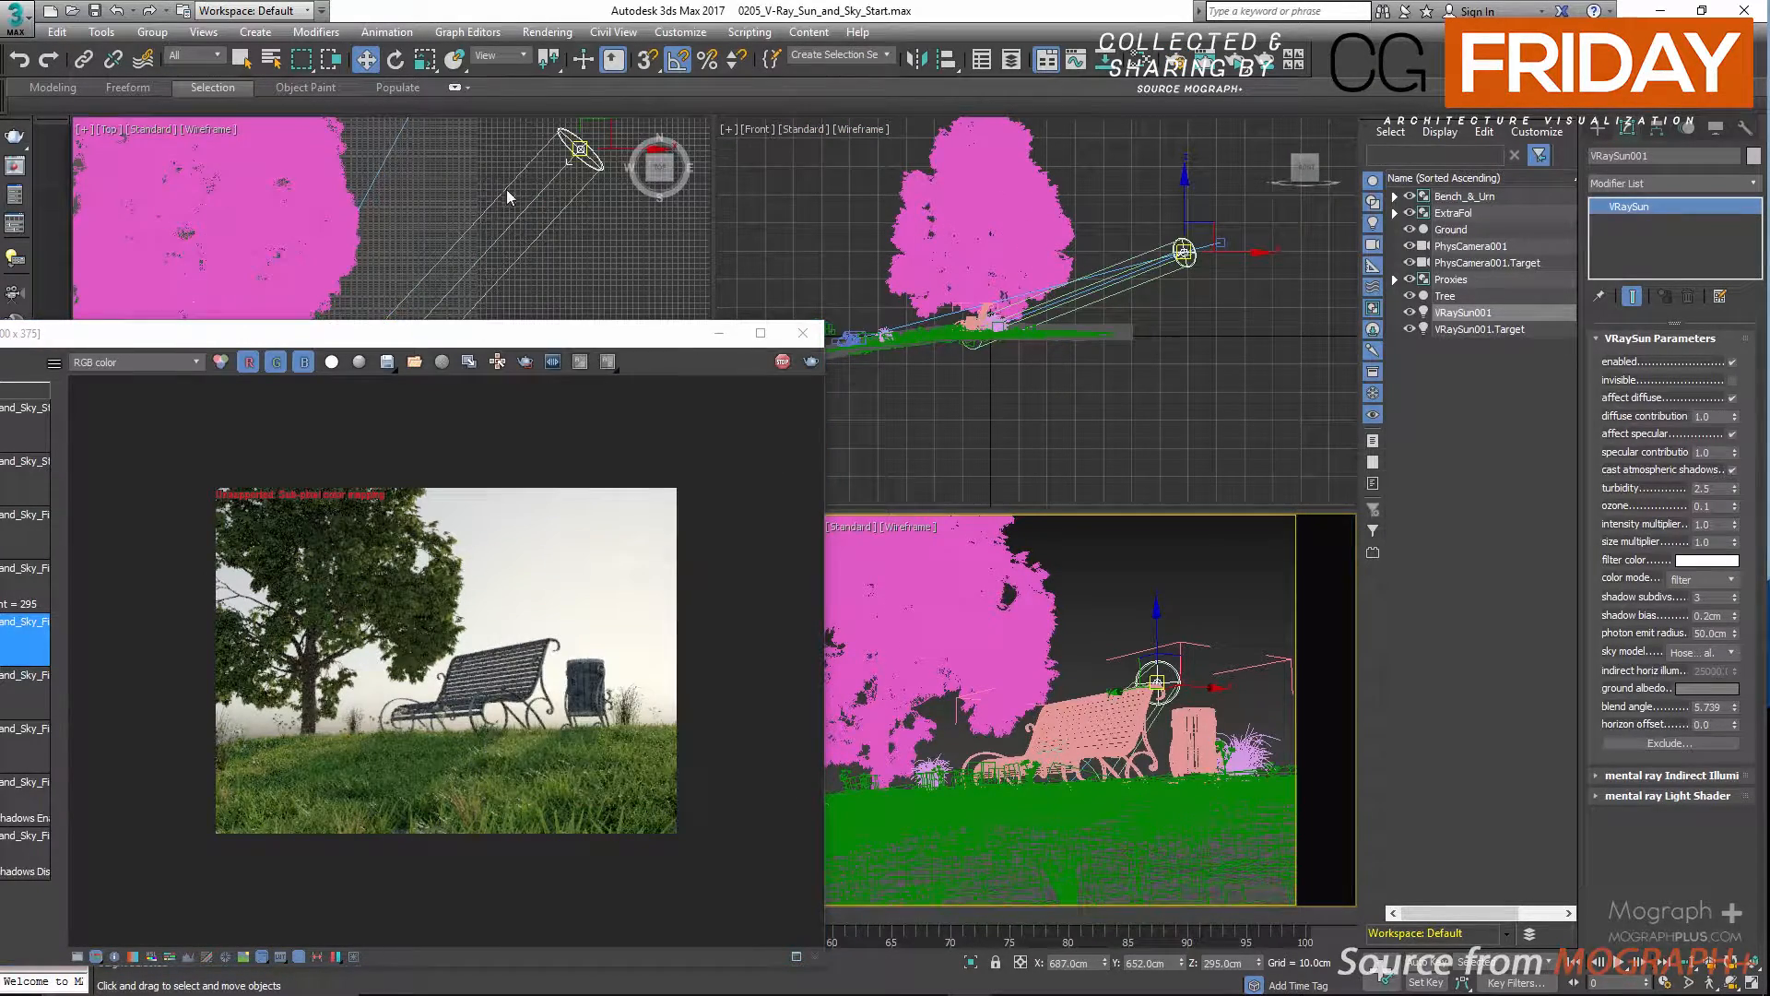
scroll(557, 236, down, 4)
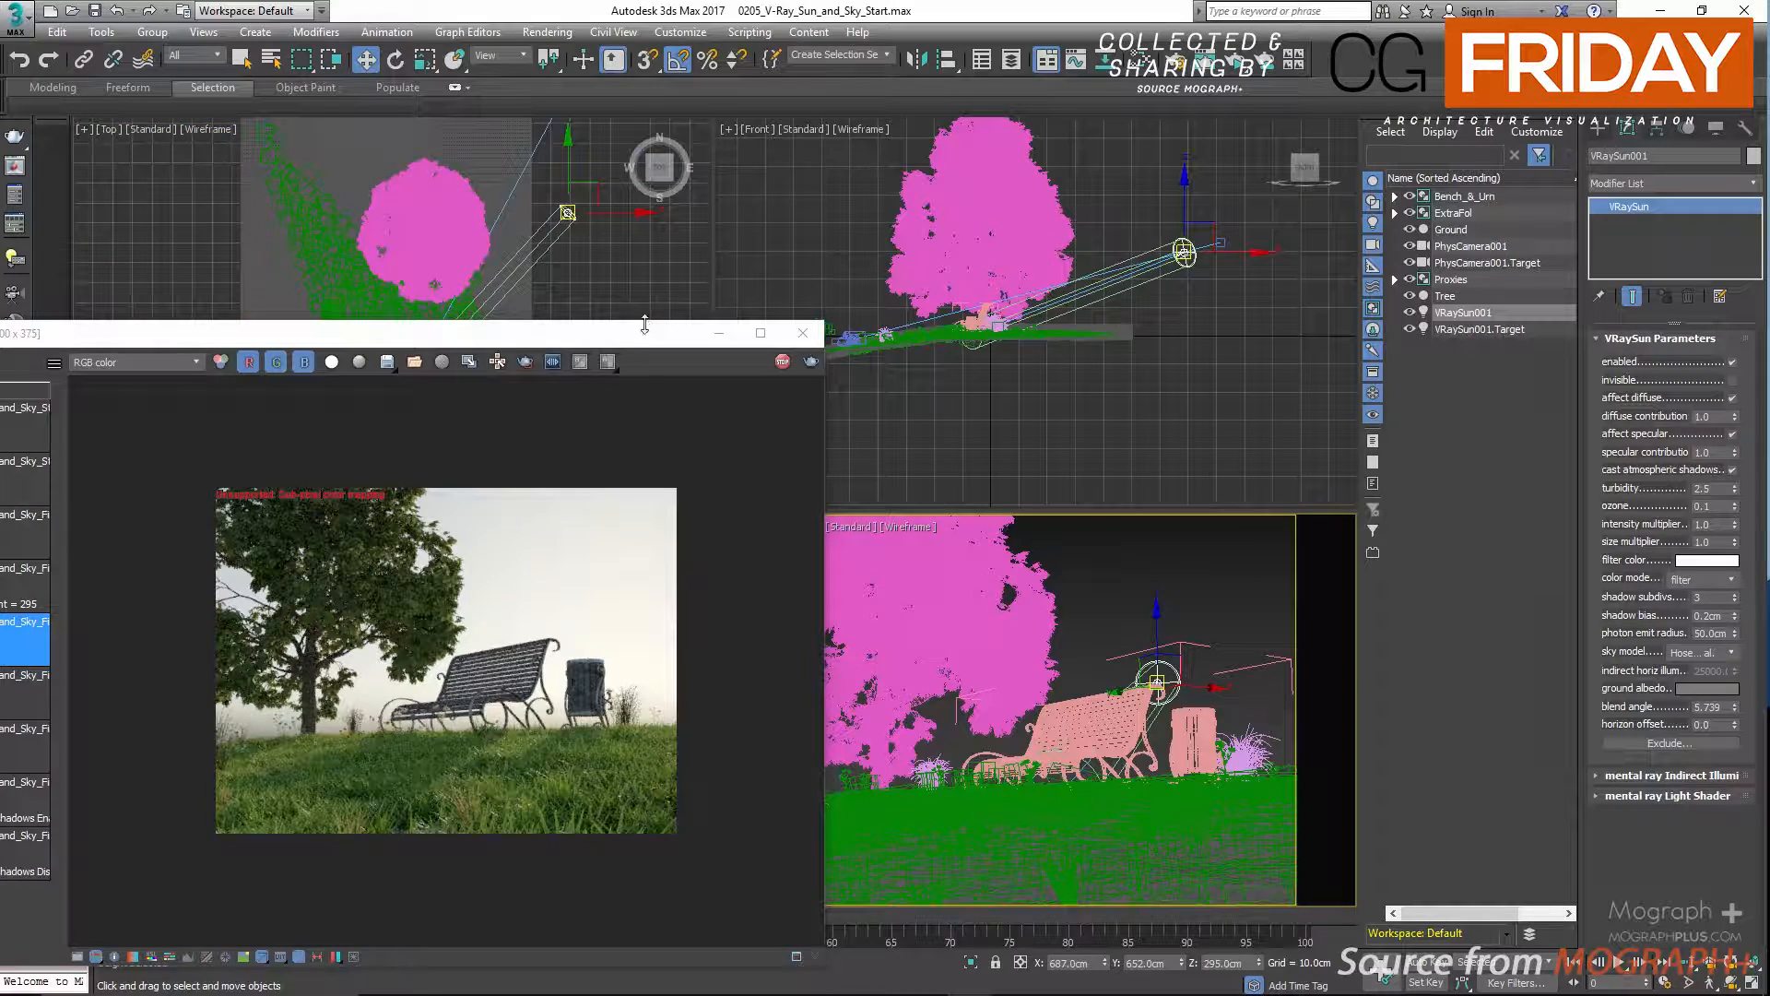
drag(649, 345, 985, 240)
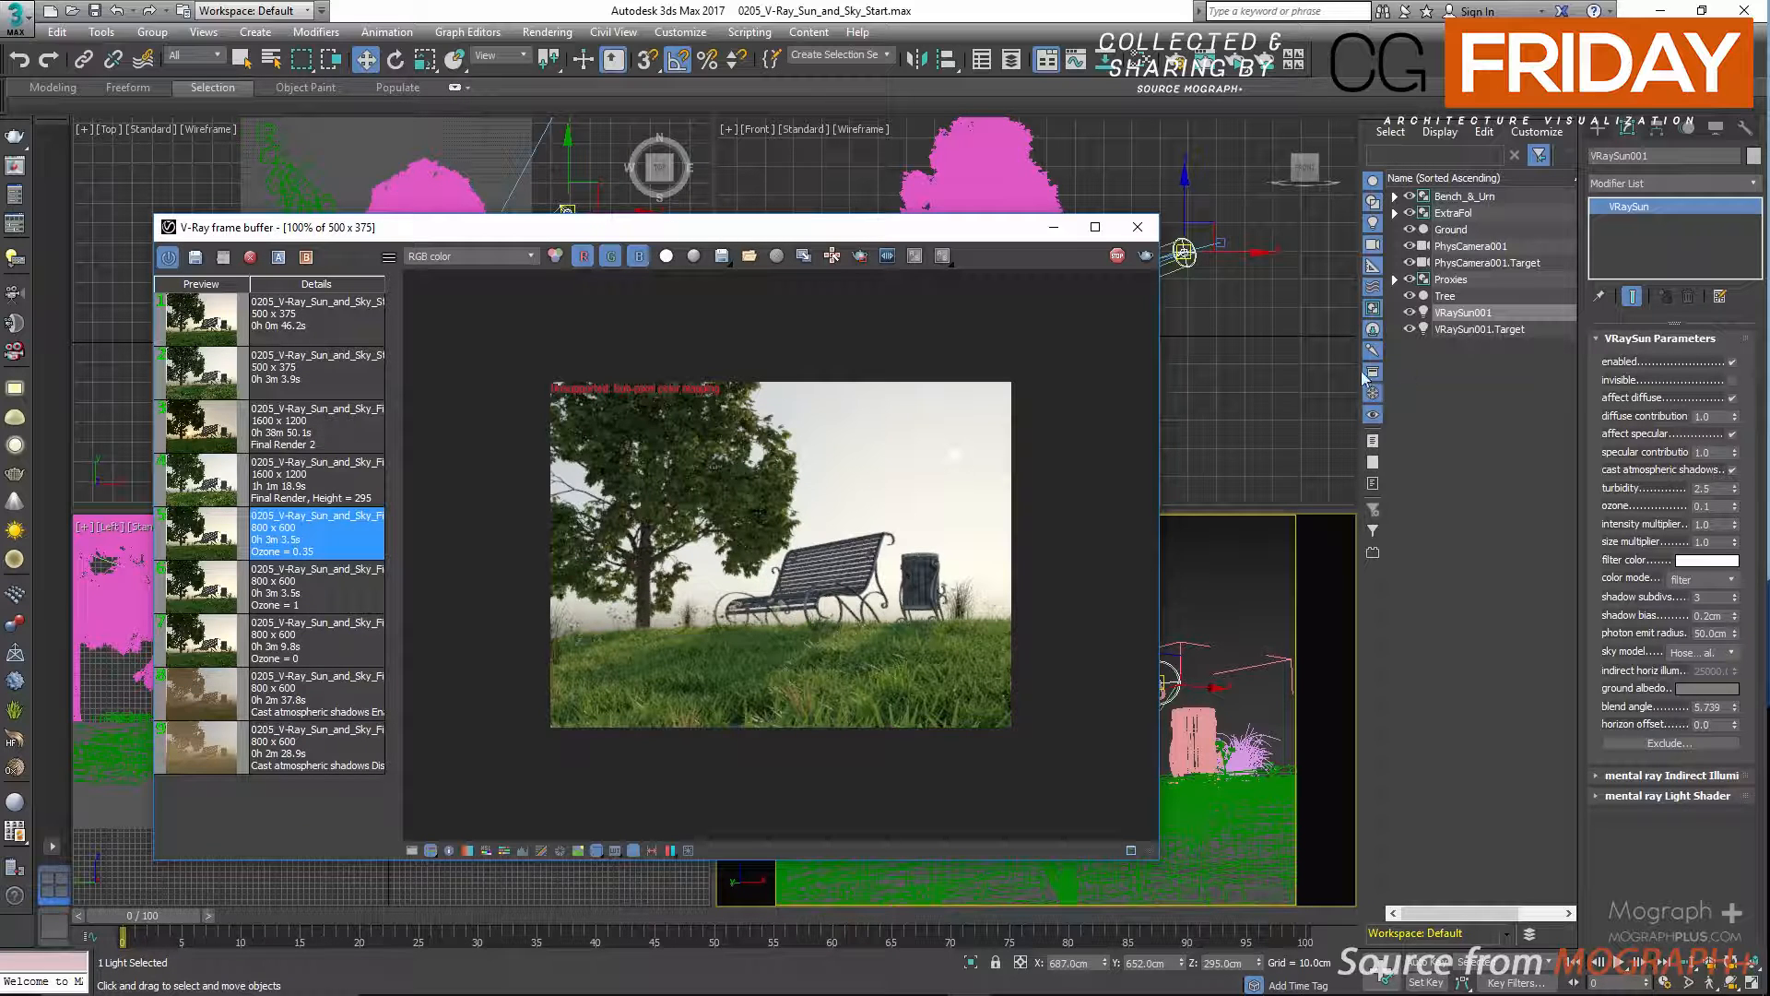
drag(982, 236, 1083, 207)
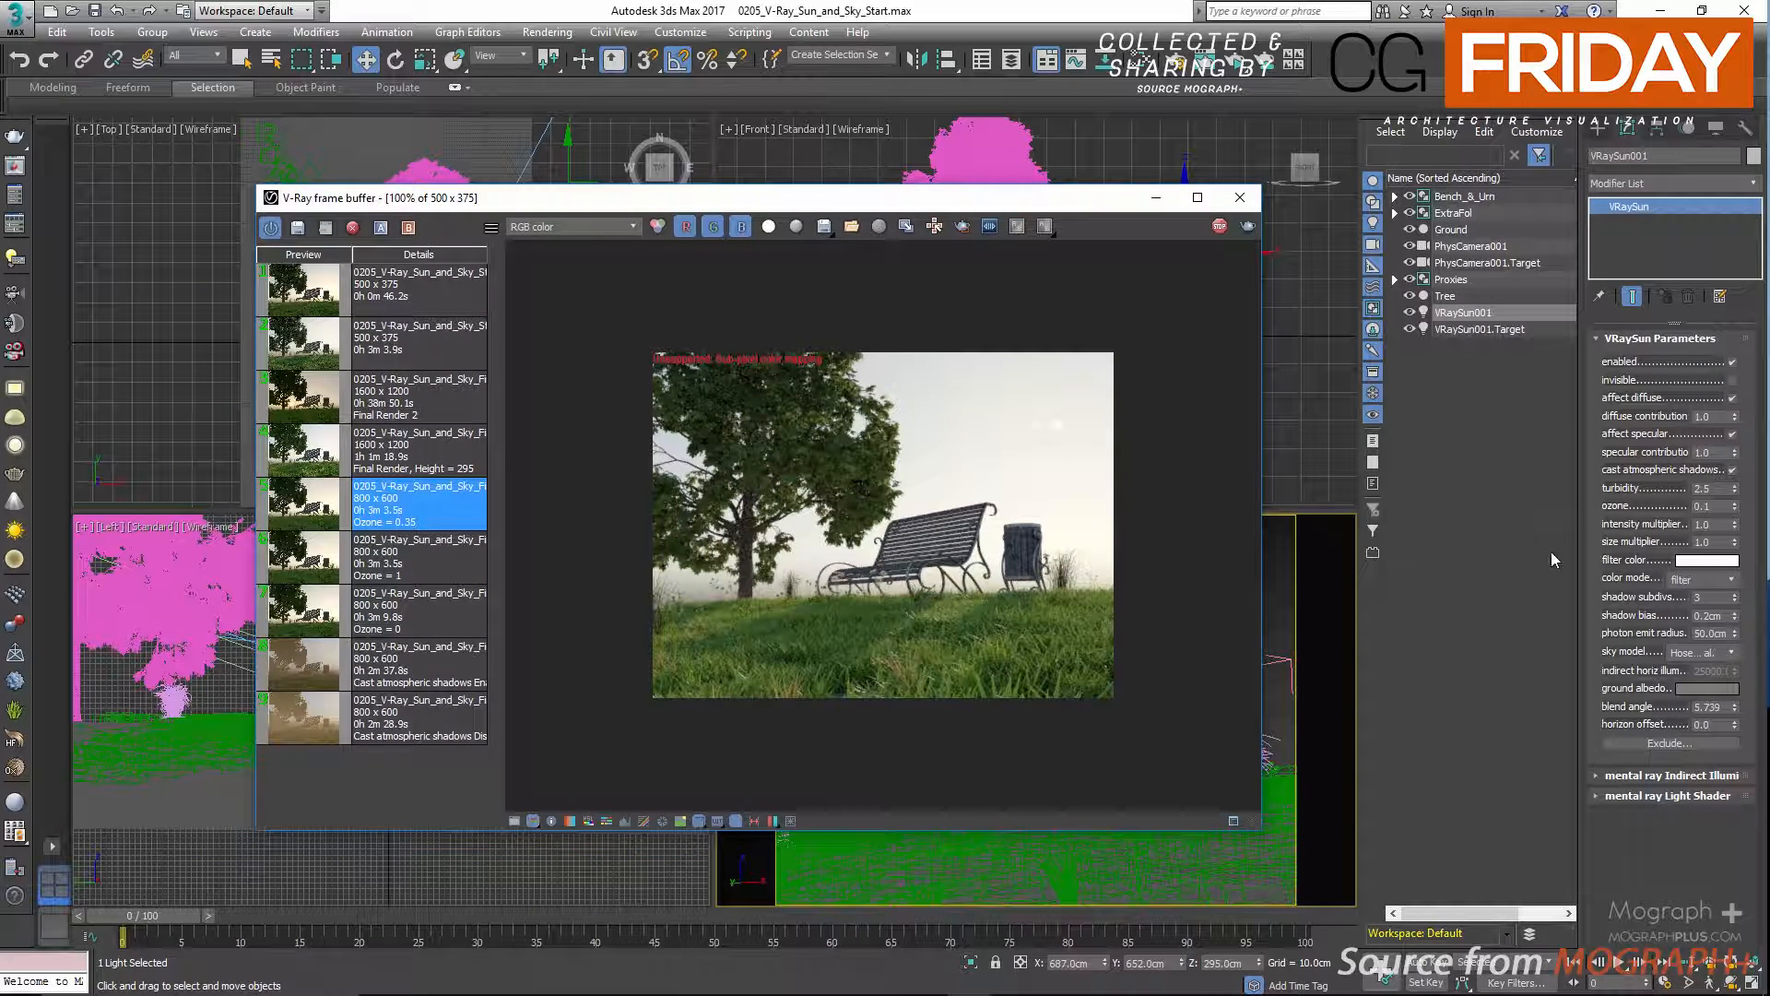
Change the sun's sky model to Preetham et al.
click(1714, 653)
click(1713, 653)
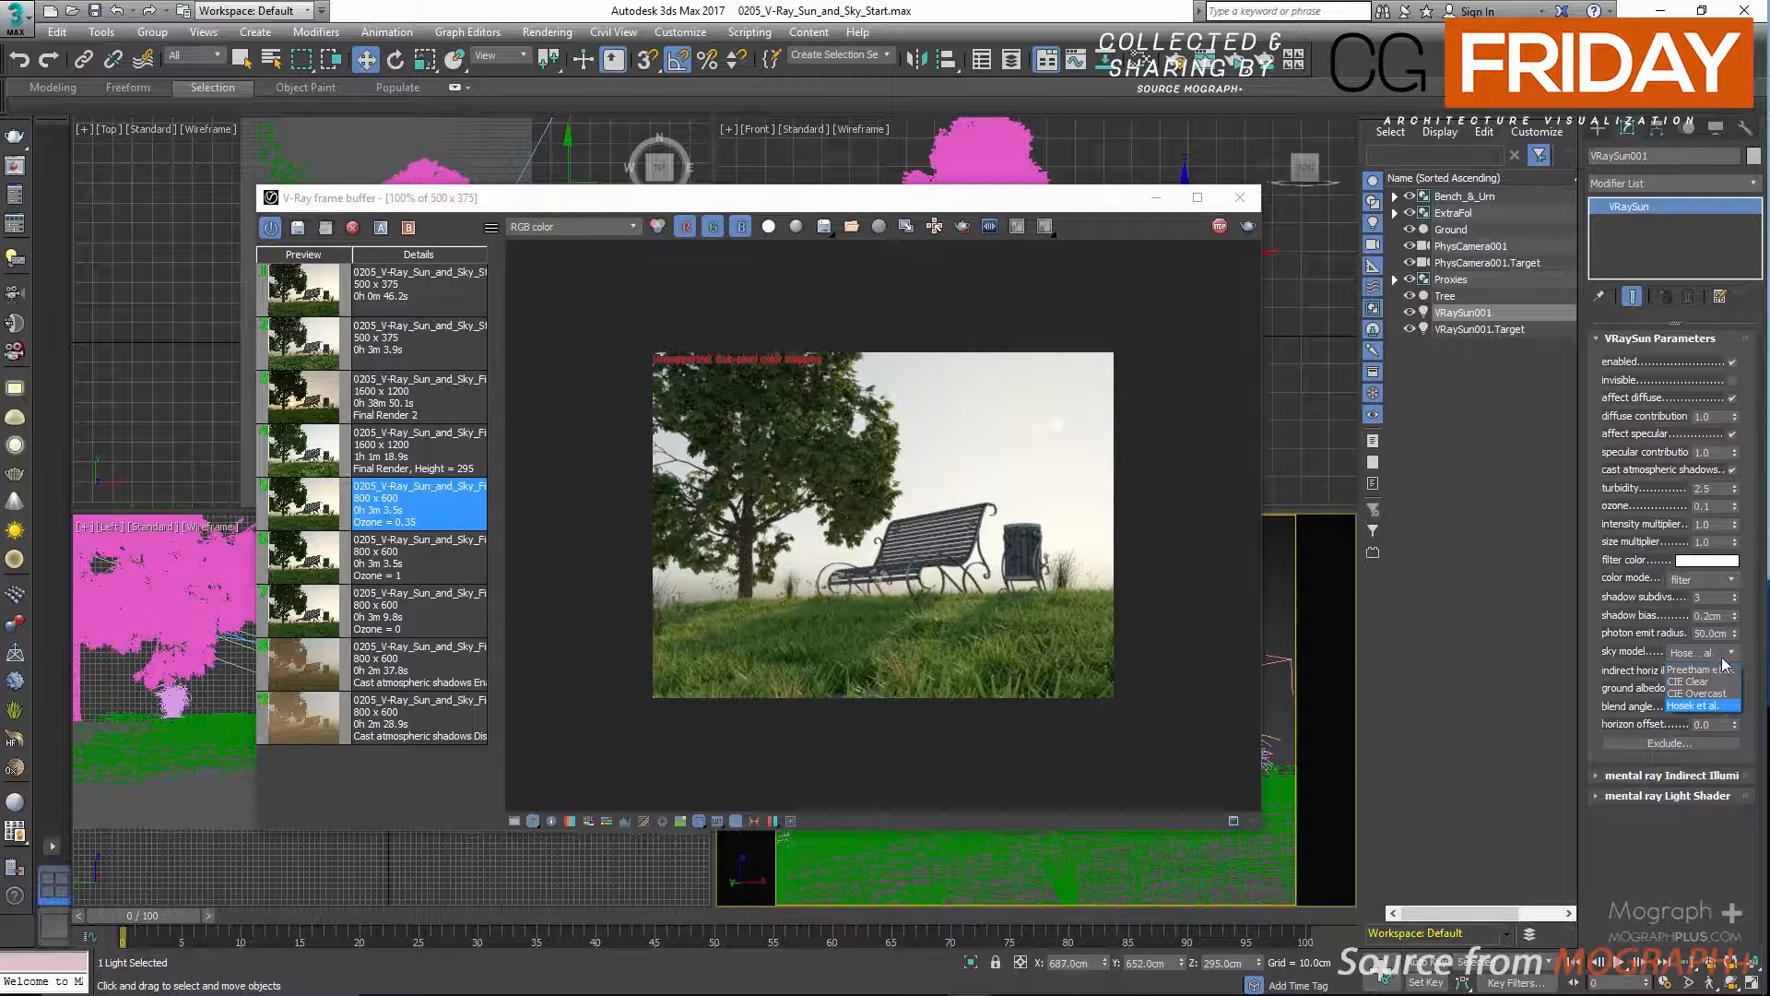
click(1728, 670)
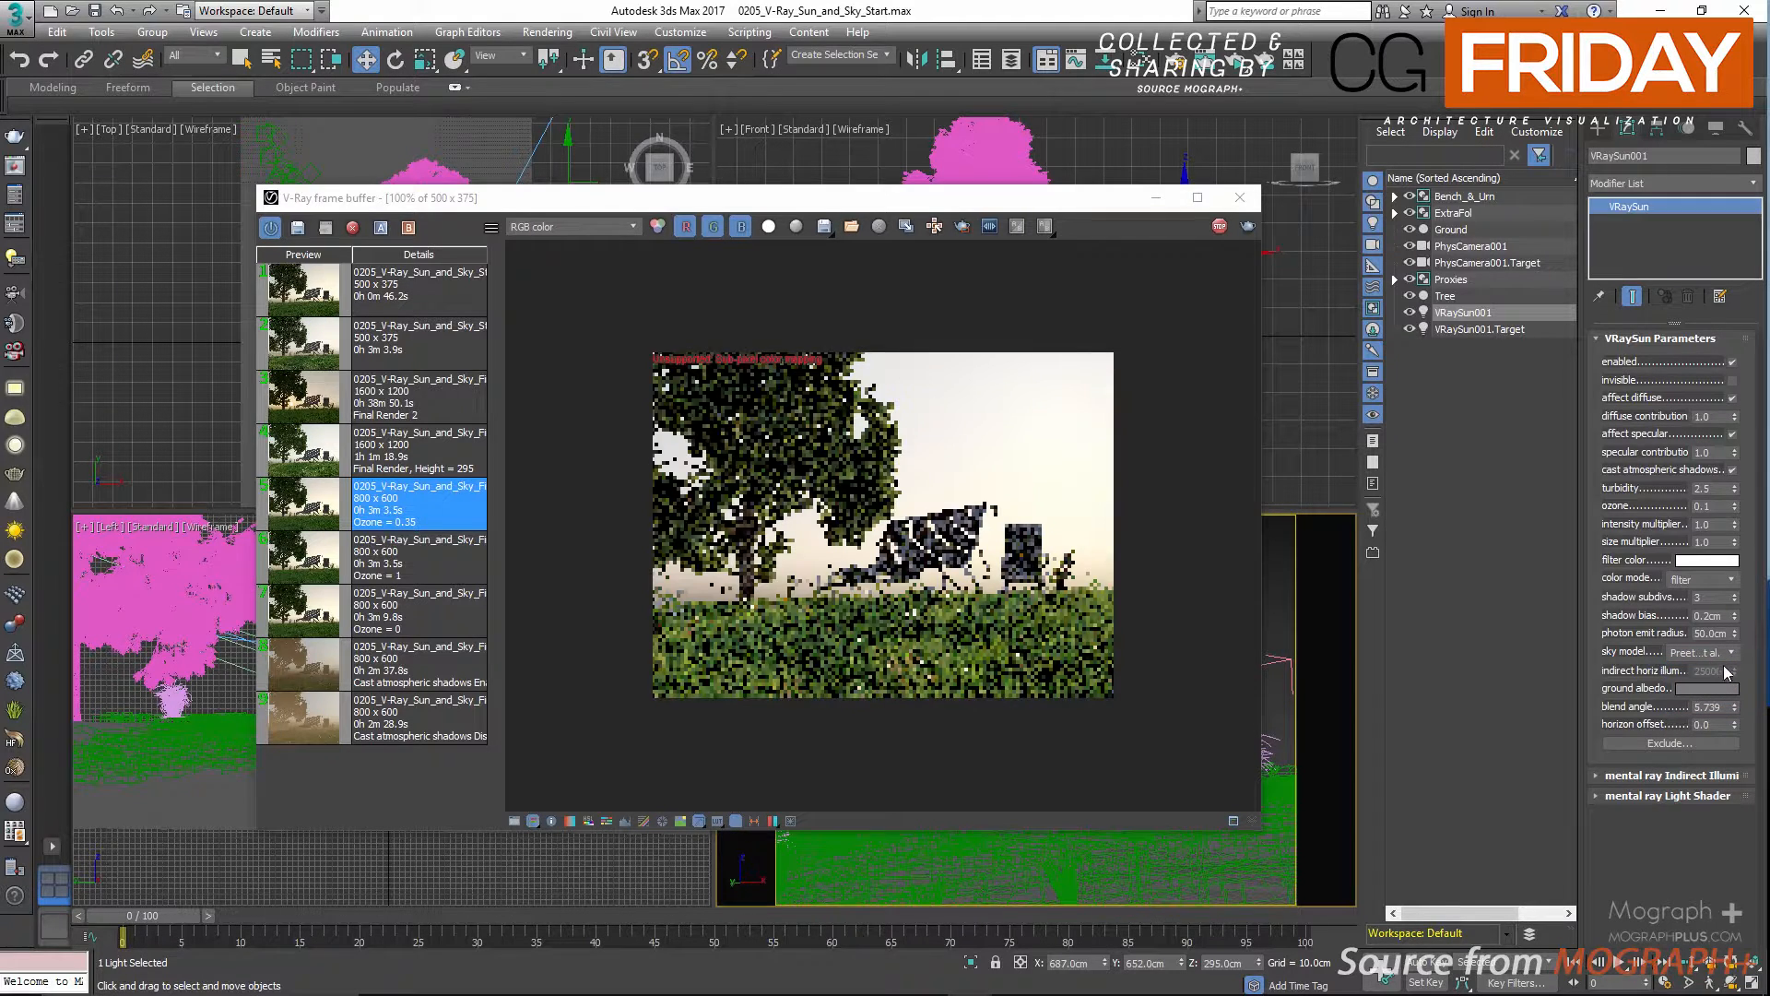
Test the CIE Clear and CIE Overcast sky models in the interactive render and return the sun's sky model to Hosek et al.
click(1719, 652)
click(1715, 682)
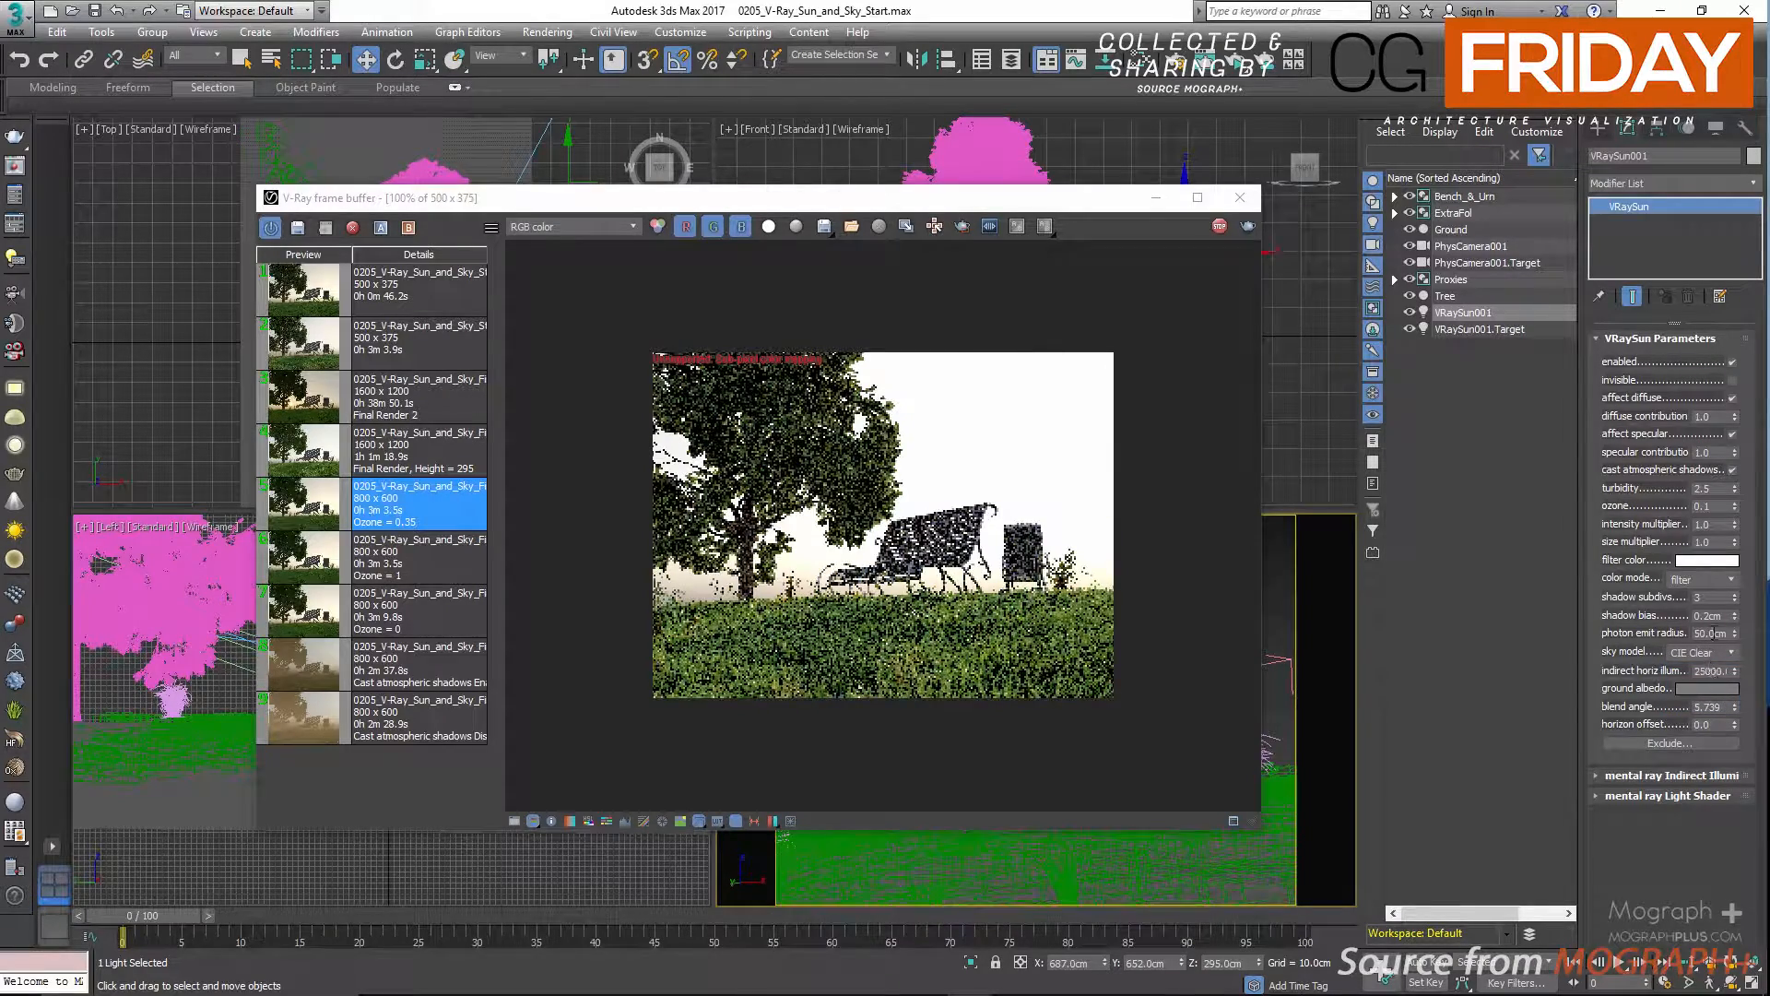
click(1733, 653)
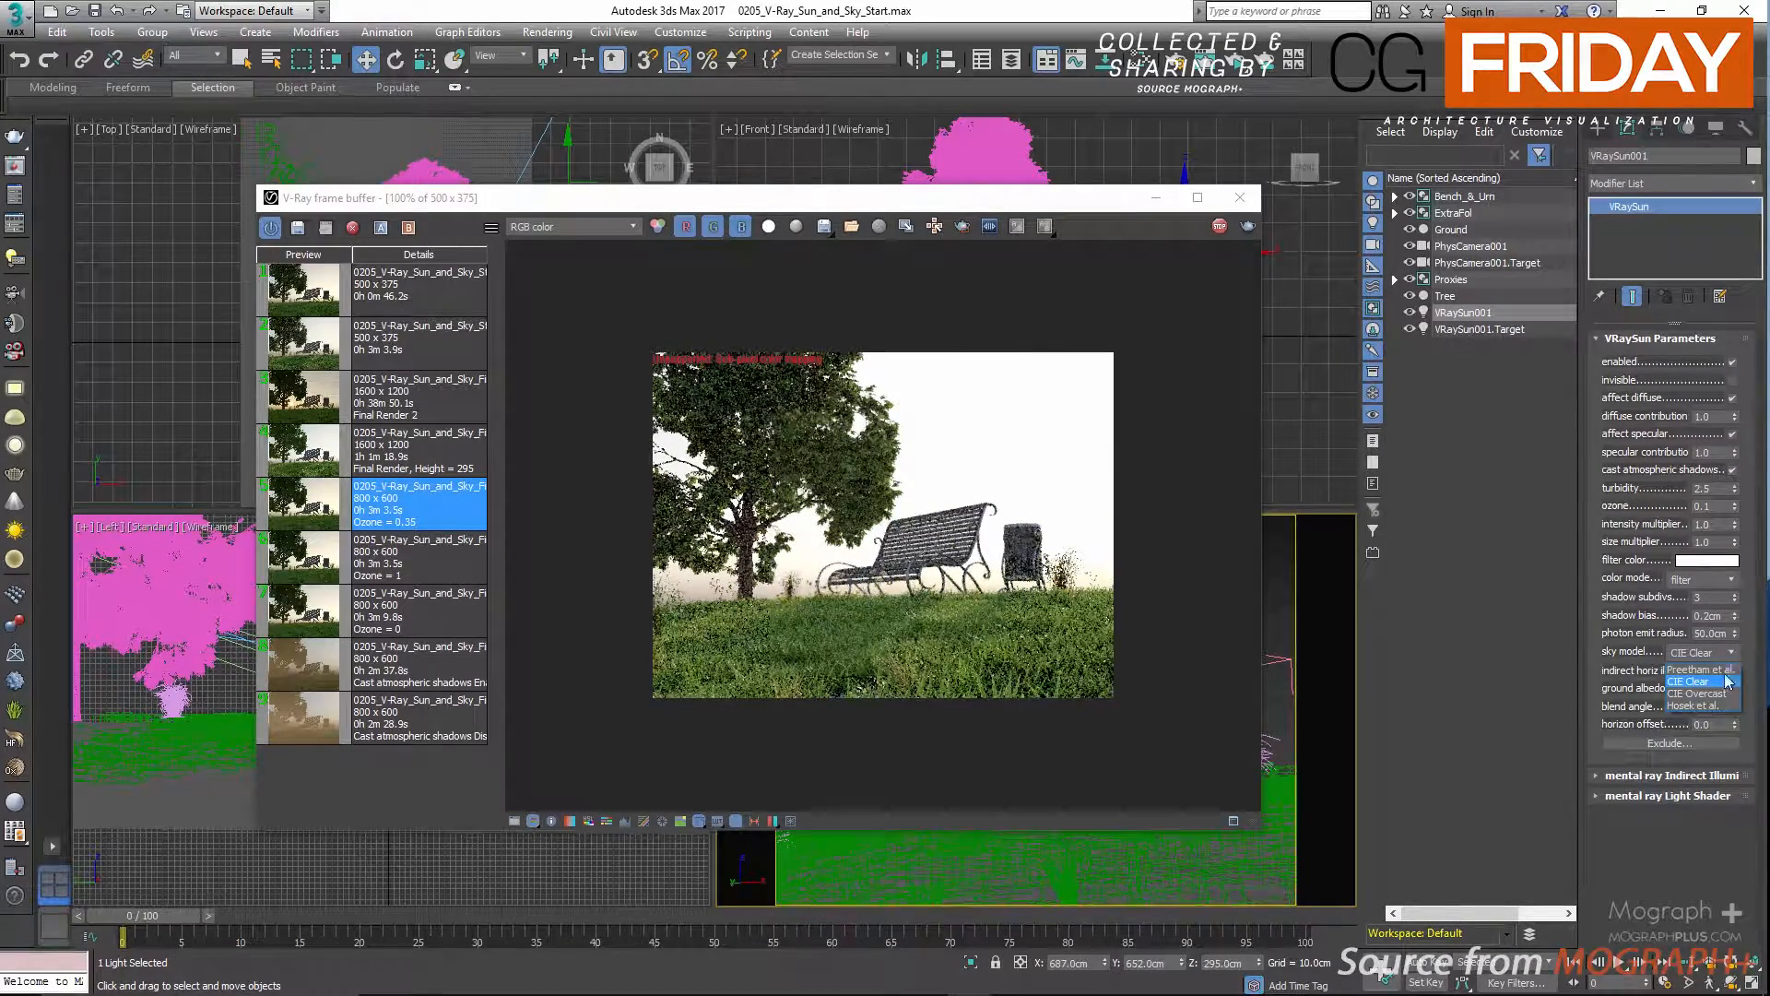
click(1701, 693)
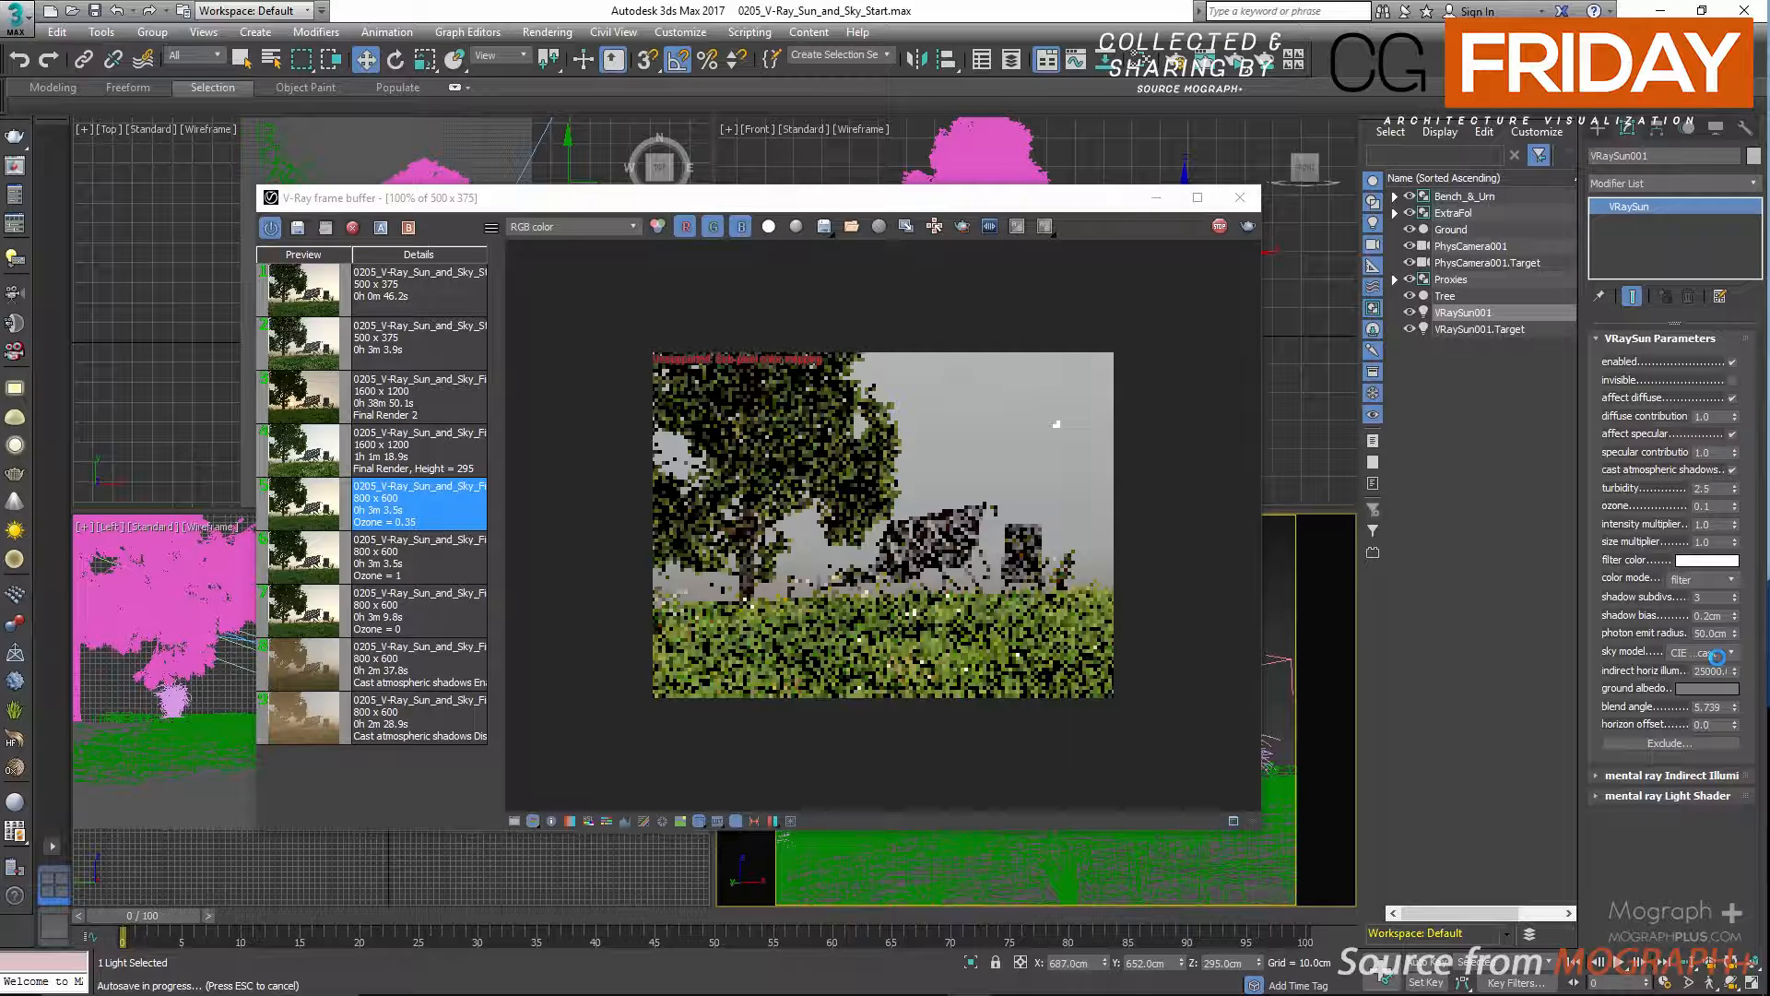
click(1695, 705)
Hide everything except the sun, the physical camera and their targets, and move the frame buffer aside.
ctrl+click(1472, 330)
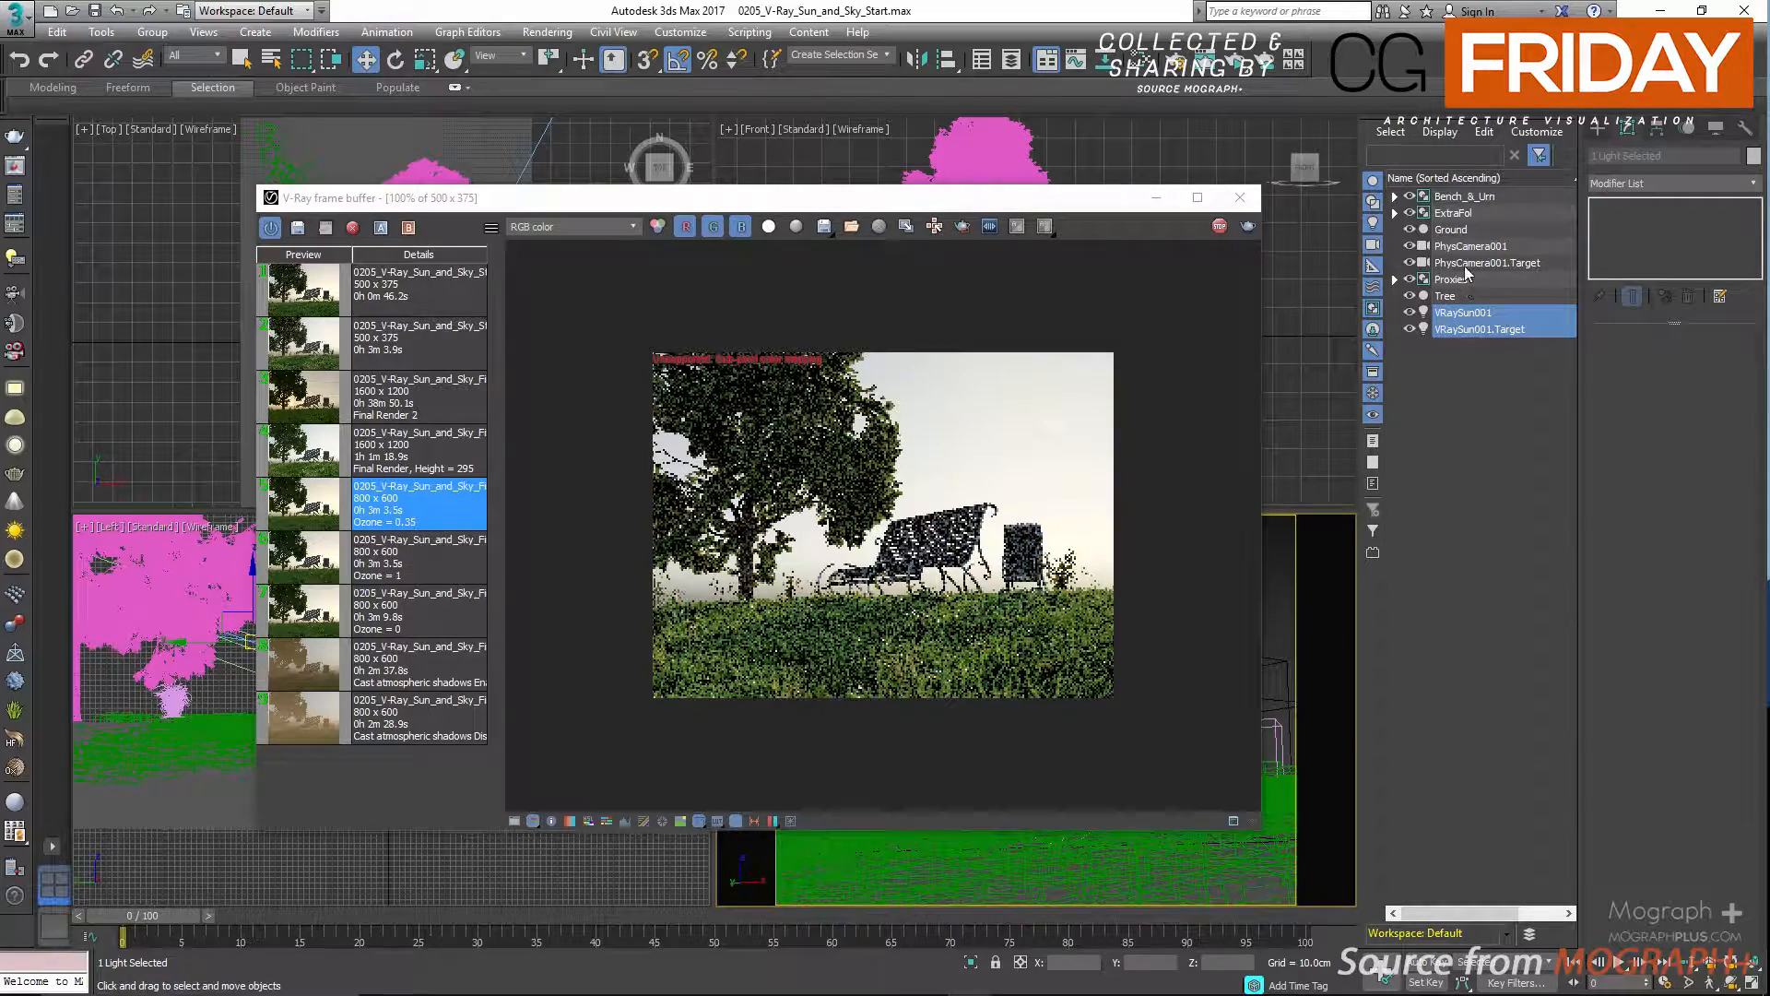
ctrl+click(1470, 263)
ctrl+click(1470, 246)
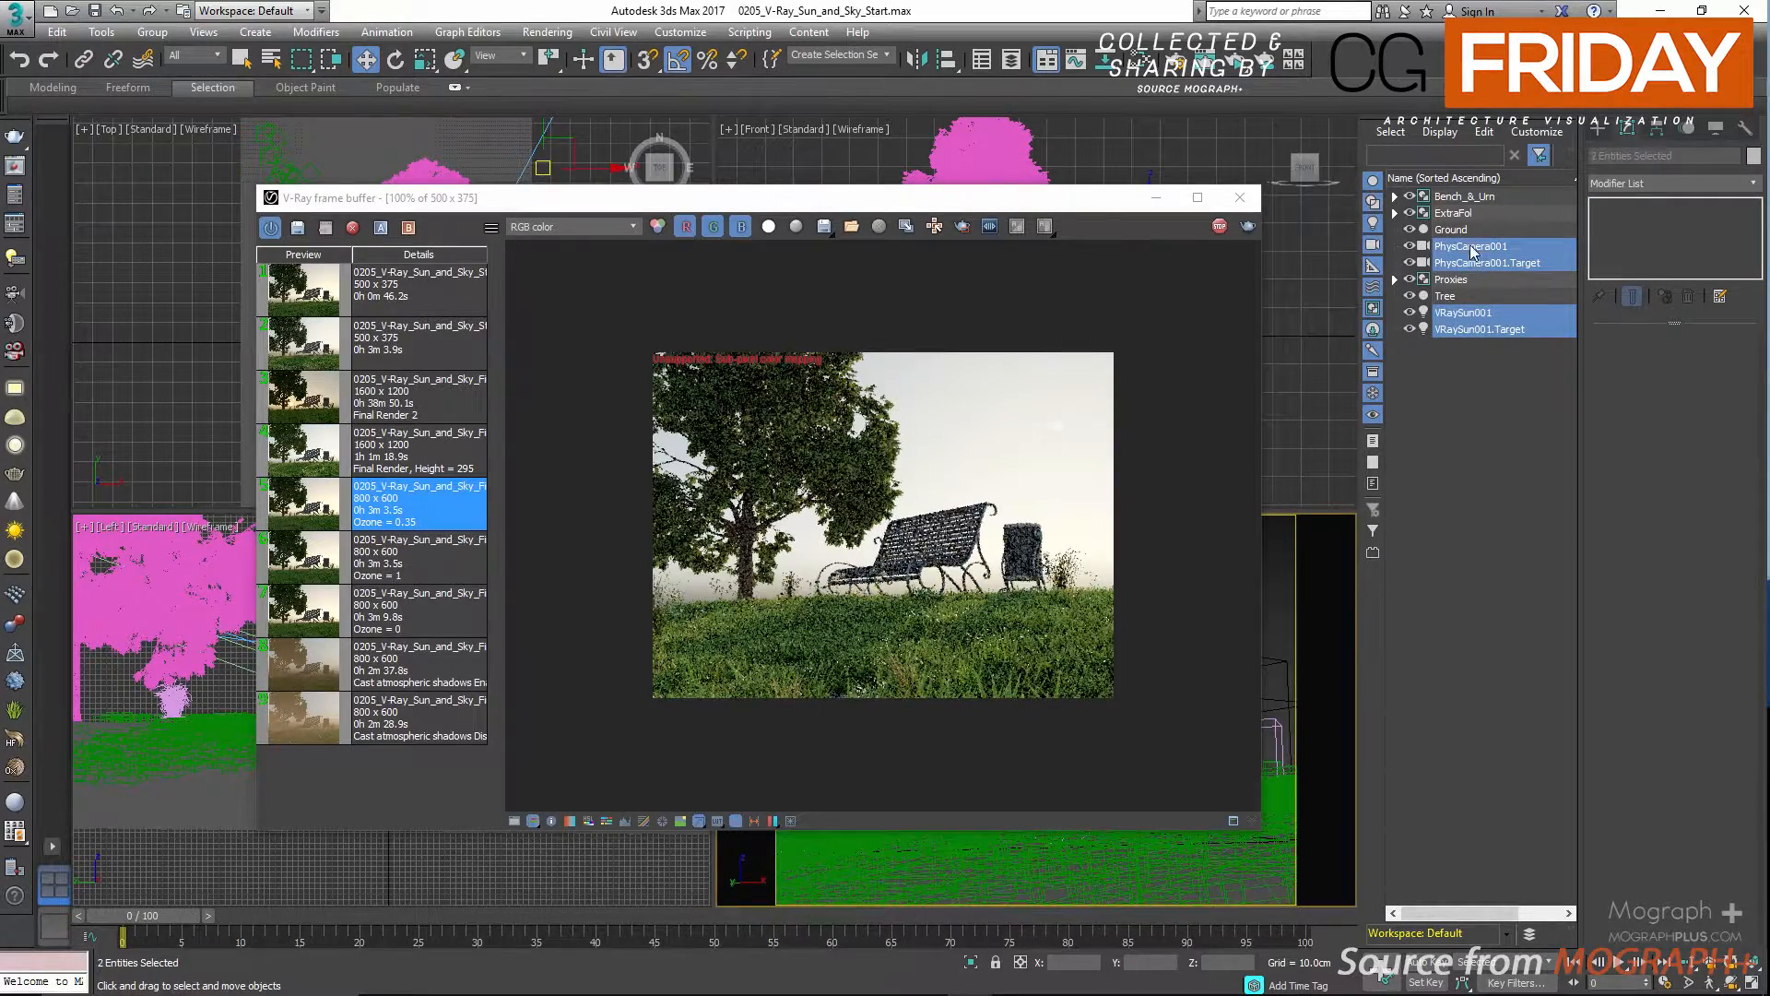
right_click(1308, 580)
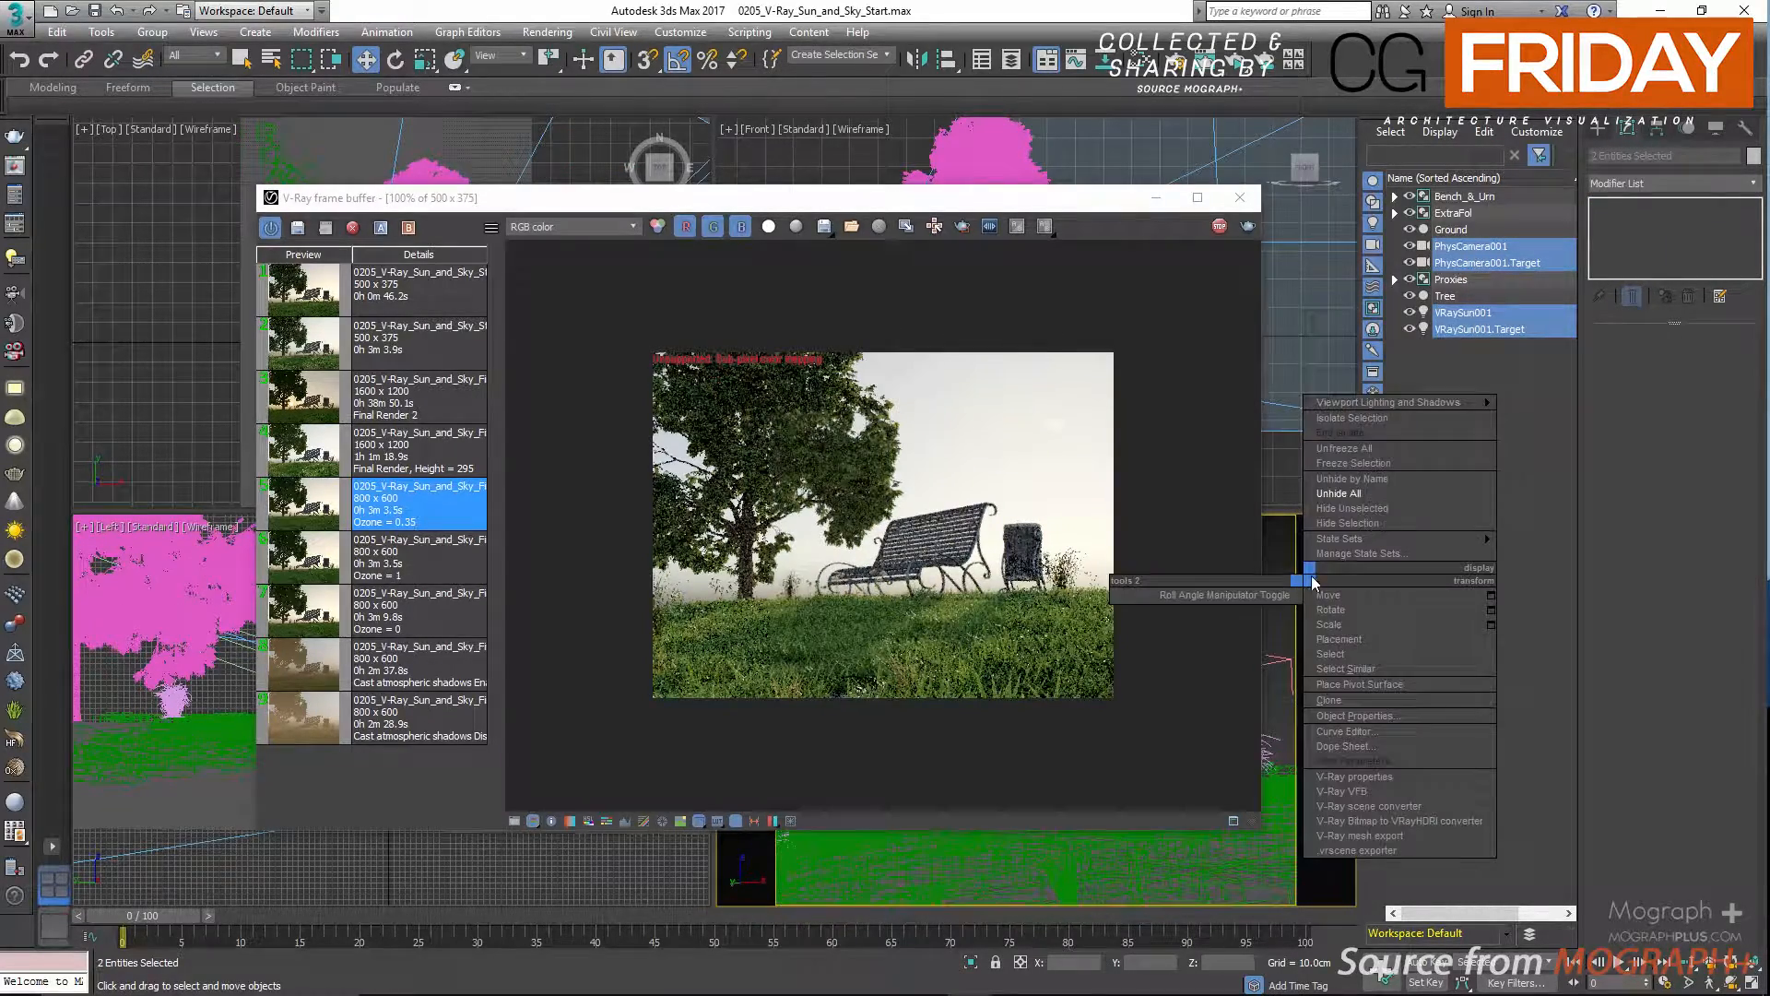
click(1413, 509)
drag(1048, 211, 848, 210)
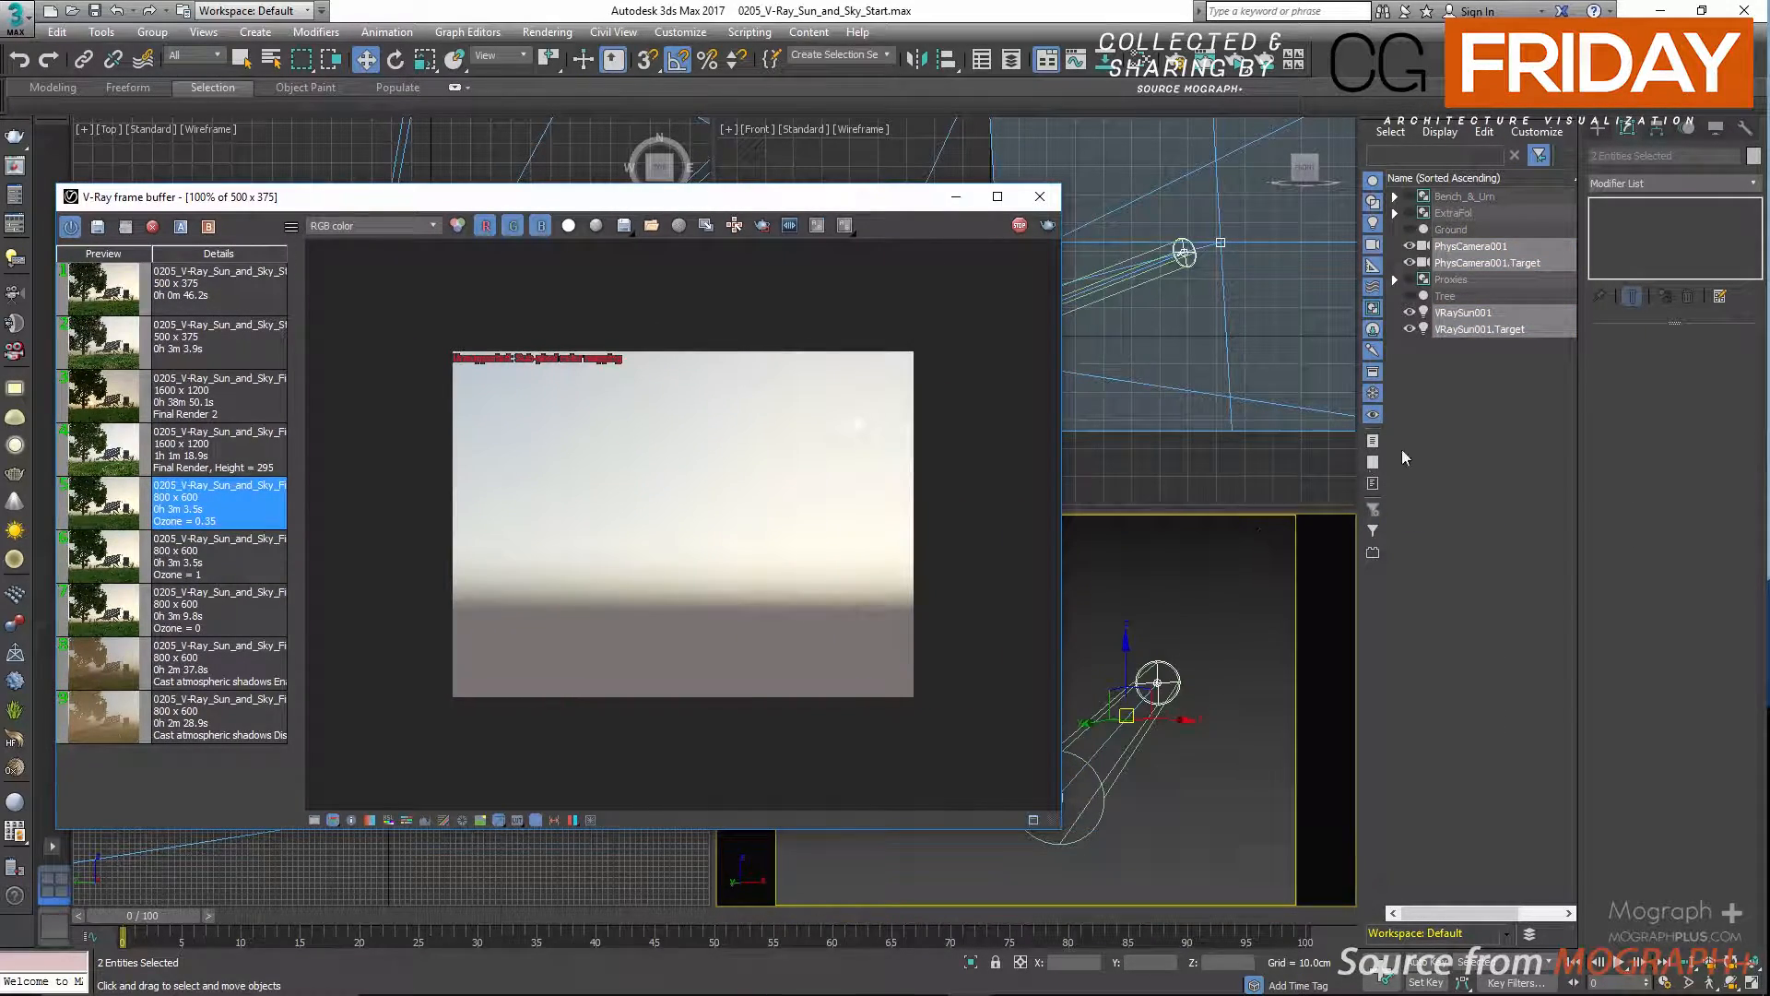
Select VRaySun001 and set its Z position to 900 cm.
click(1466, 313)
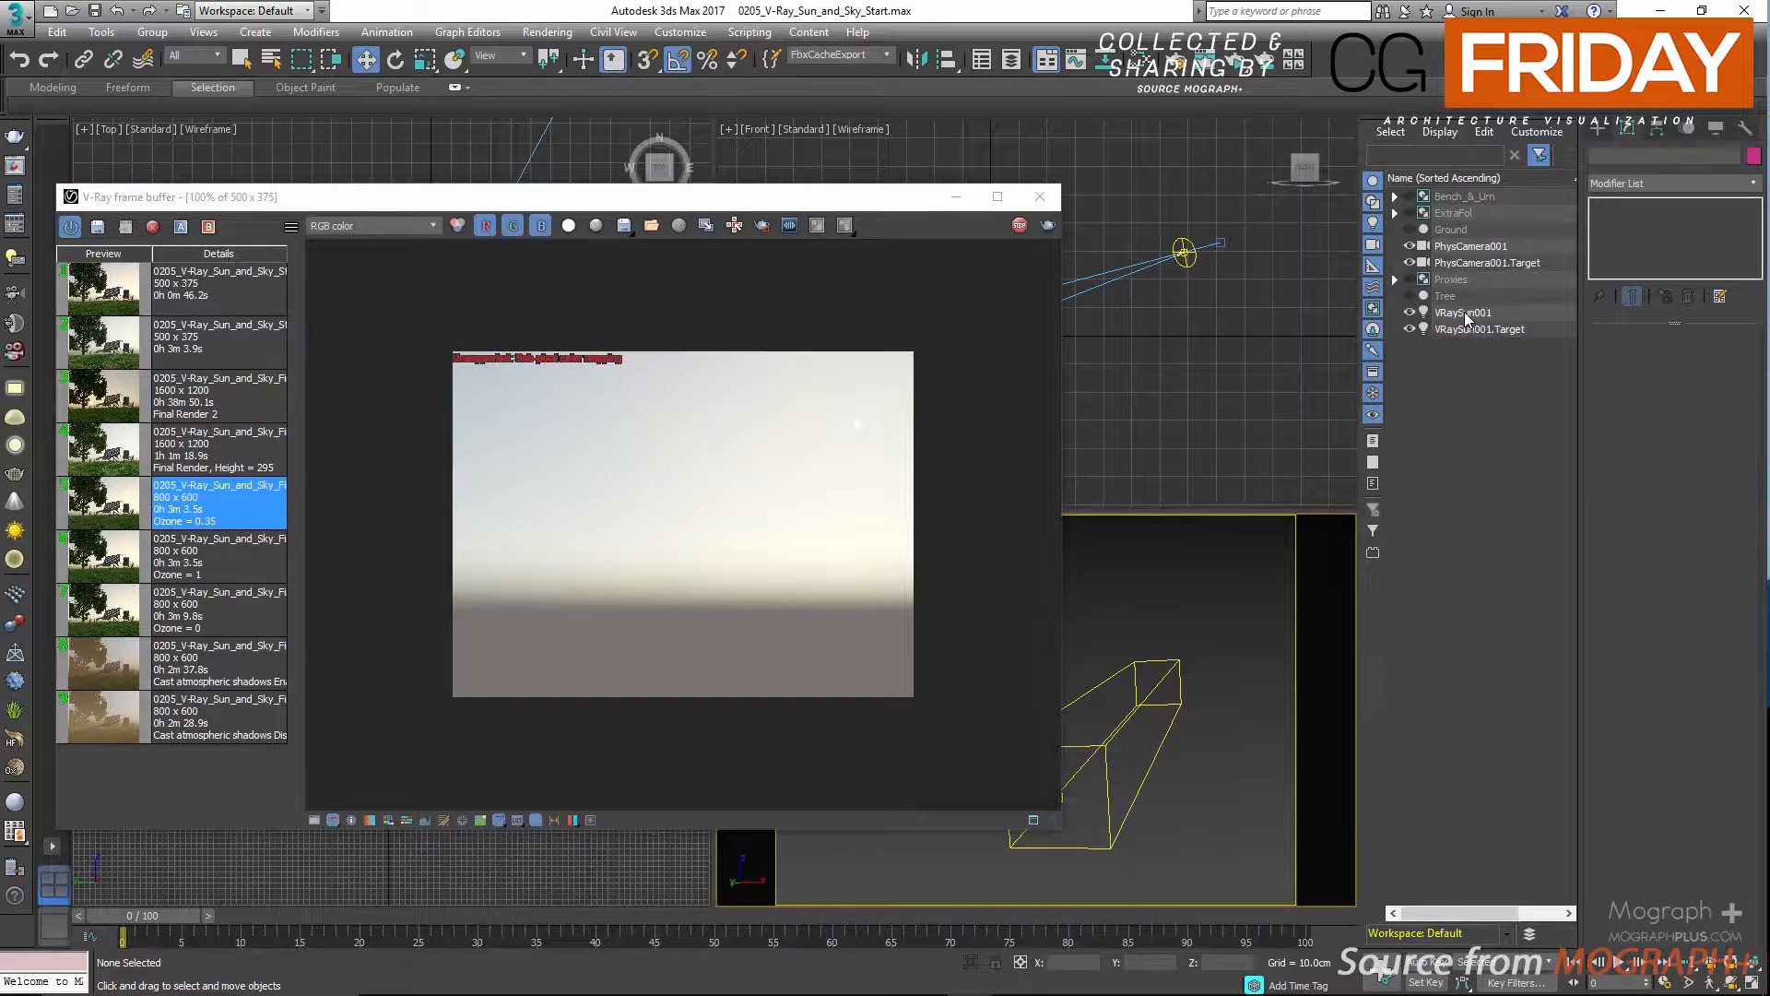
double_click(1225, 963)
text(900)
key(Return)
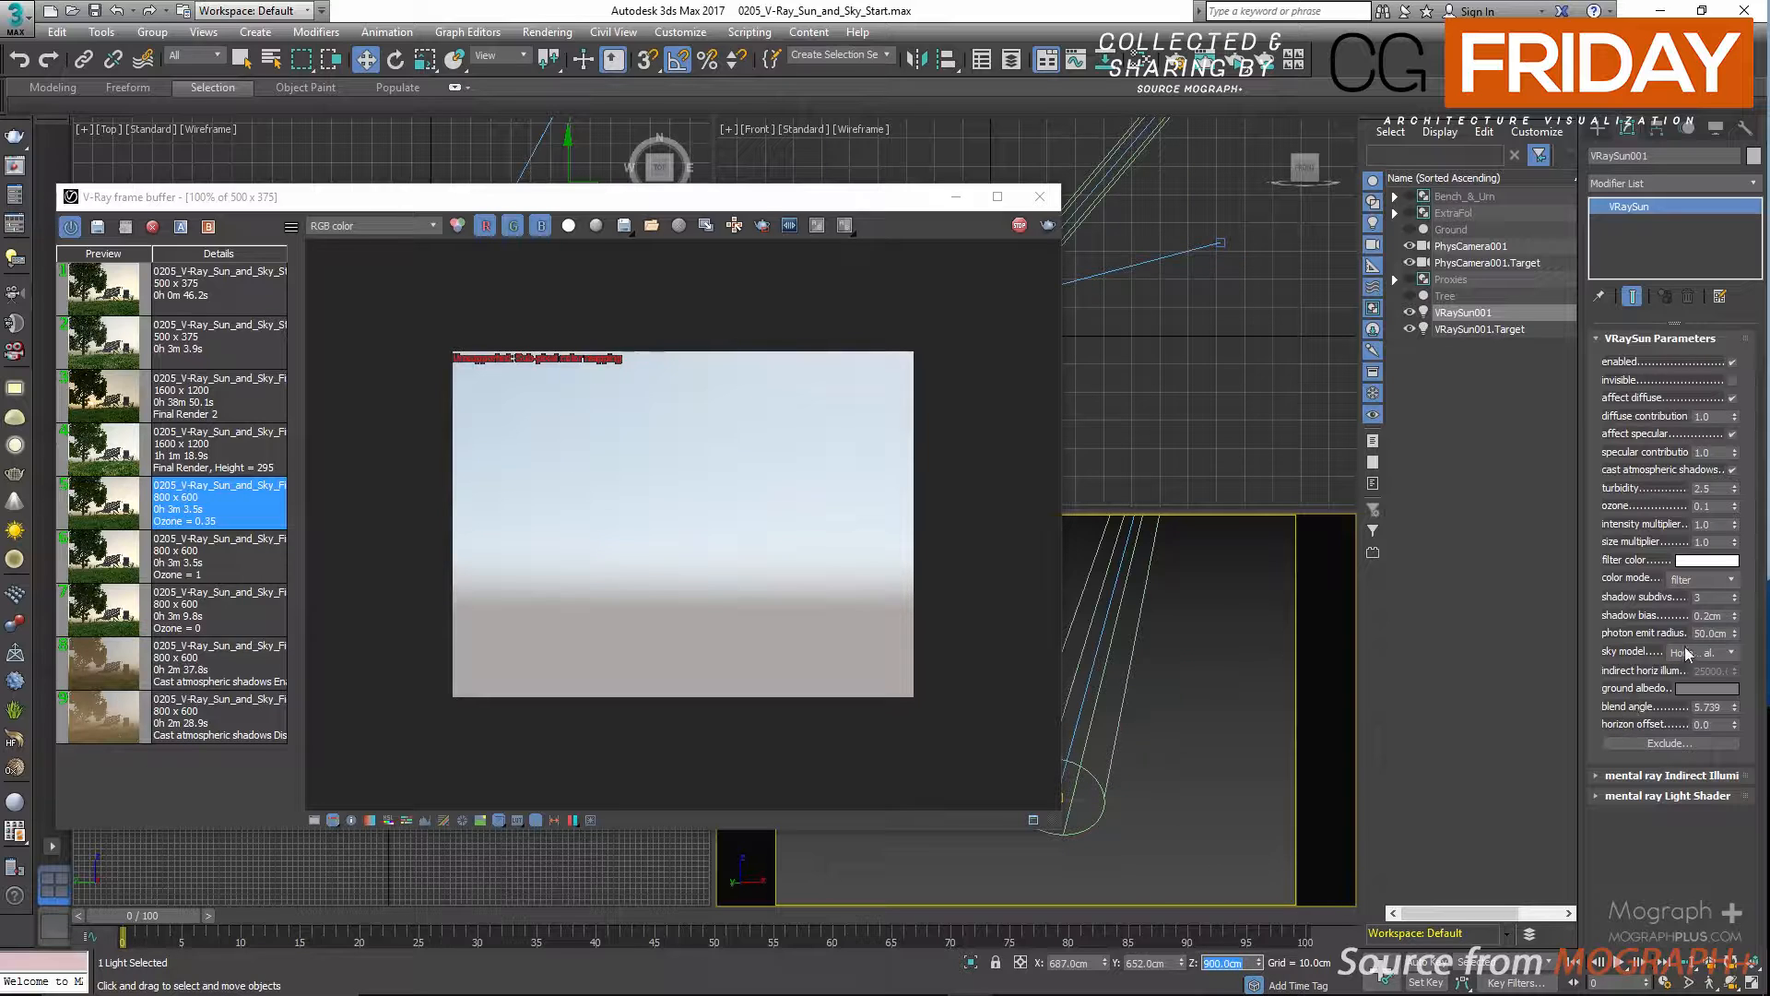
Compare the Preetham et al. and CIE Overcast sky models with the high sun, and return the sky model to Hosek et al.
click(1688, 654)
click(1701, 672)
click(1693, 653)
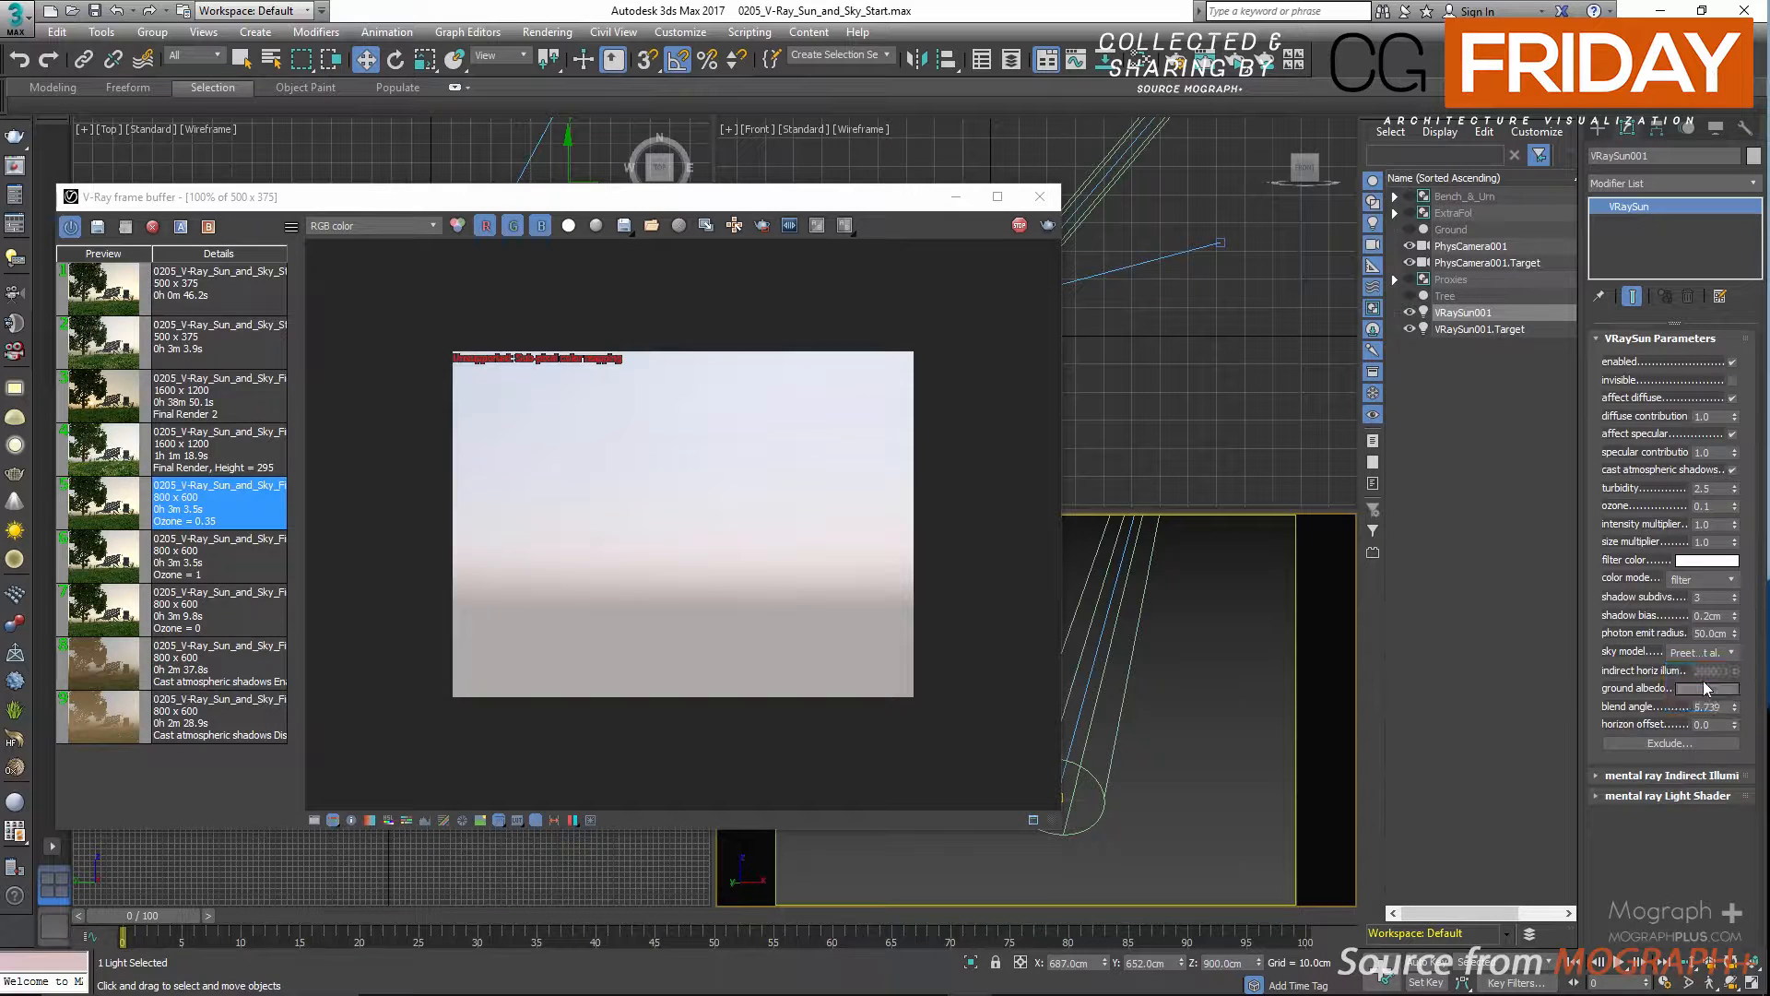
click(1697, 694)
click(1697, 653)
click(1685, 708)
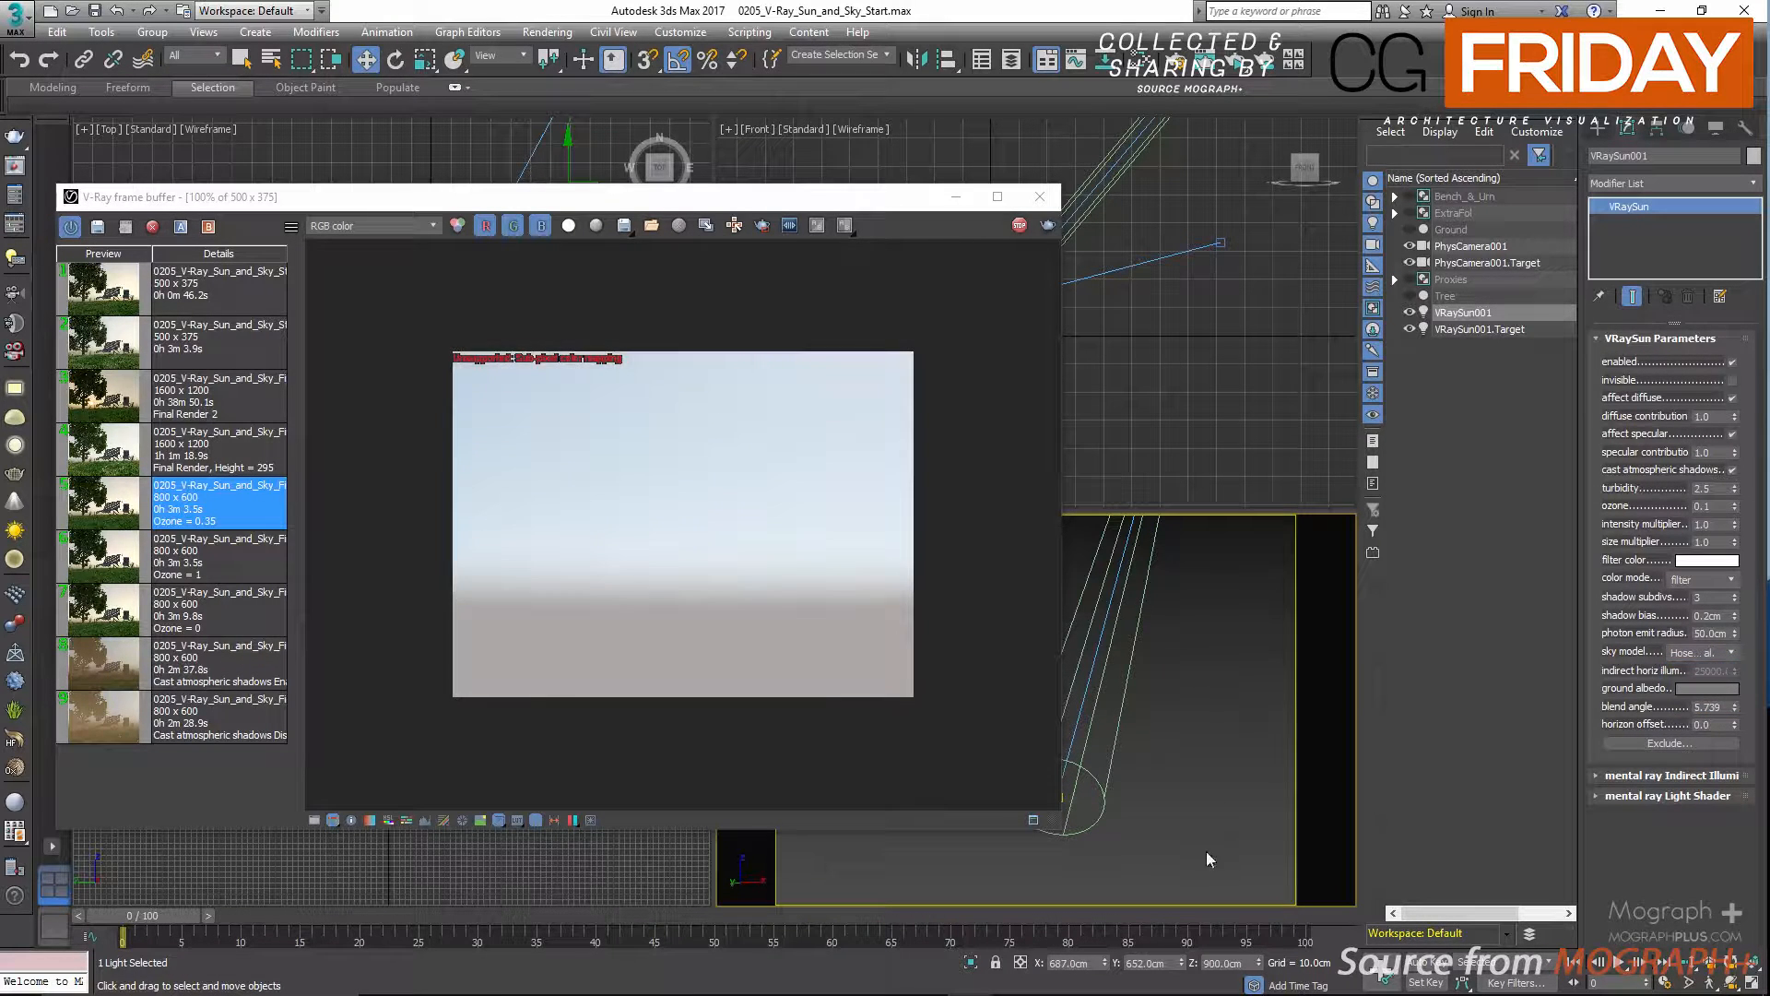
Set the sun's Z position to 25 cm to test a very low sun with the Hosek et al. sky.
double_click(1235, 963)
text(25)
key(Return)
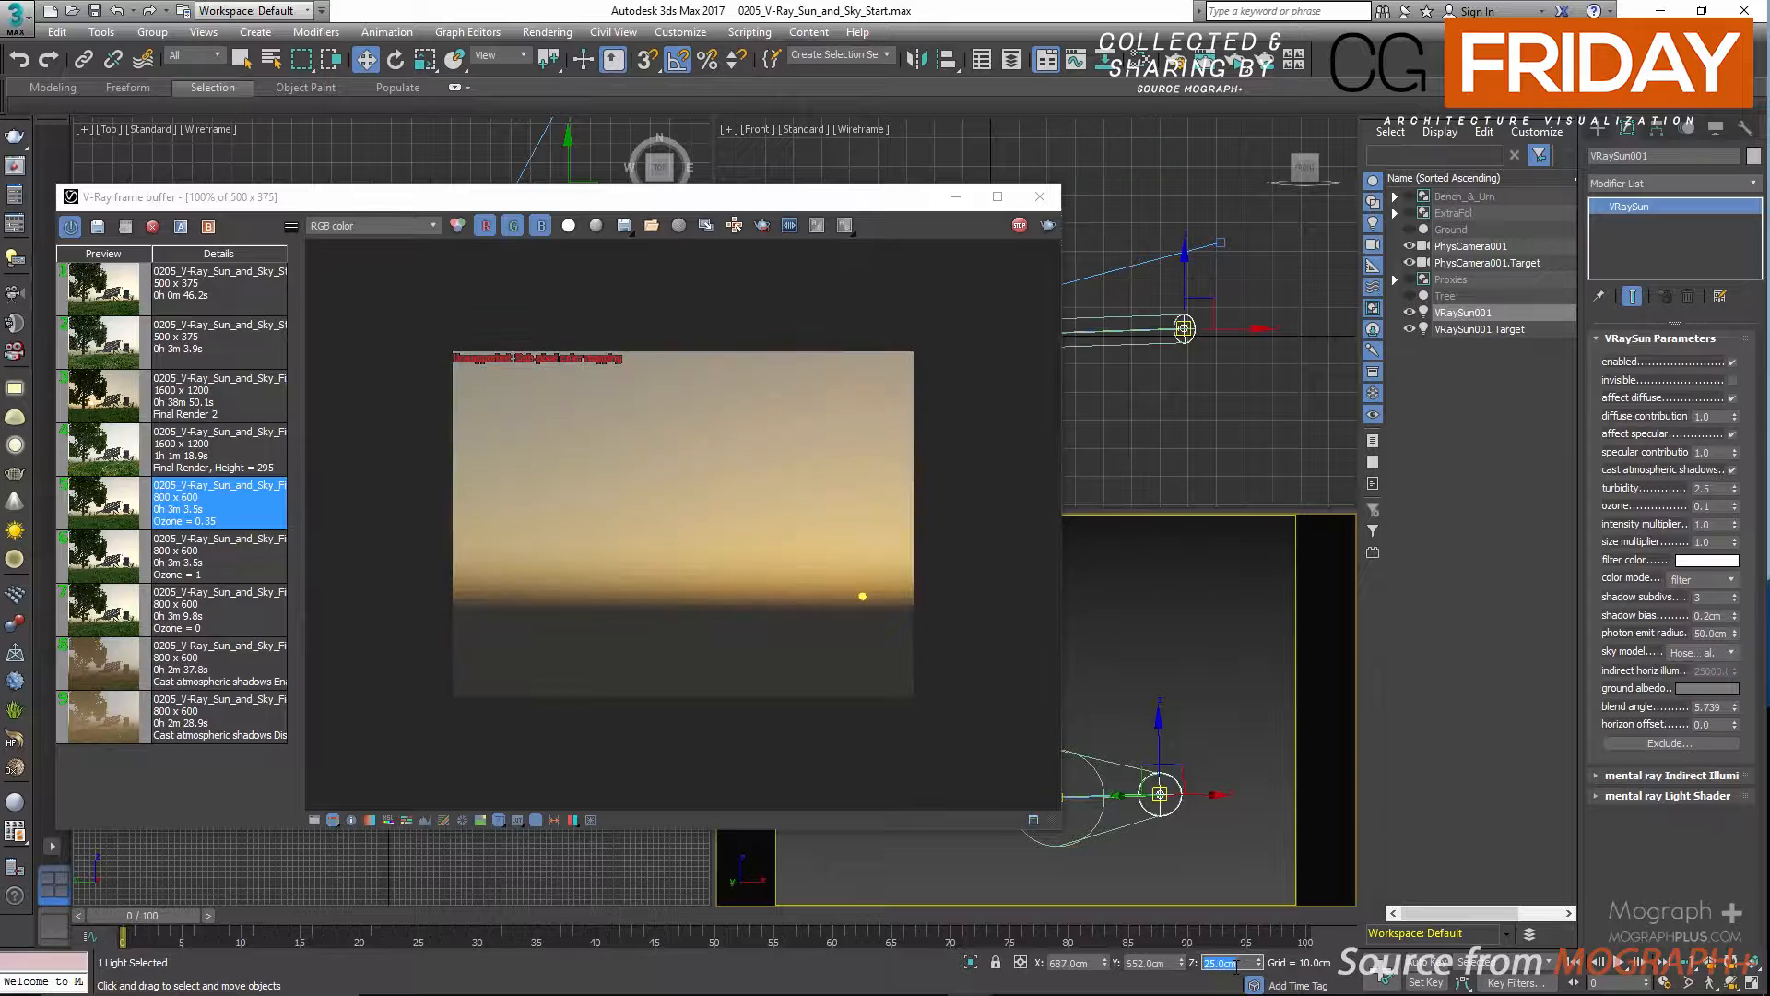
Raise the sun to a Z position of 900 cm and lower it through 800 and 700 to 600 cm.
text(900)
key(Return)
text(800)
key(Return)
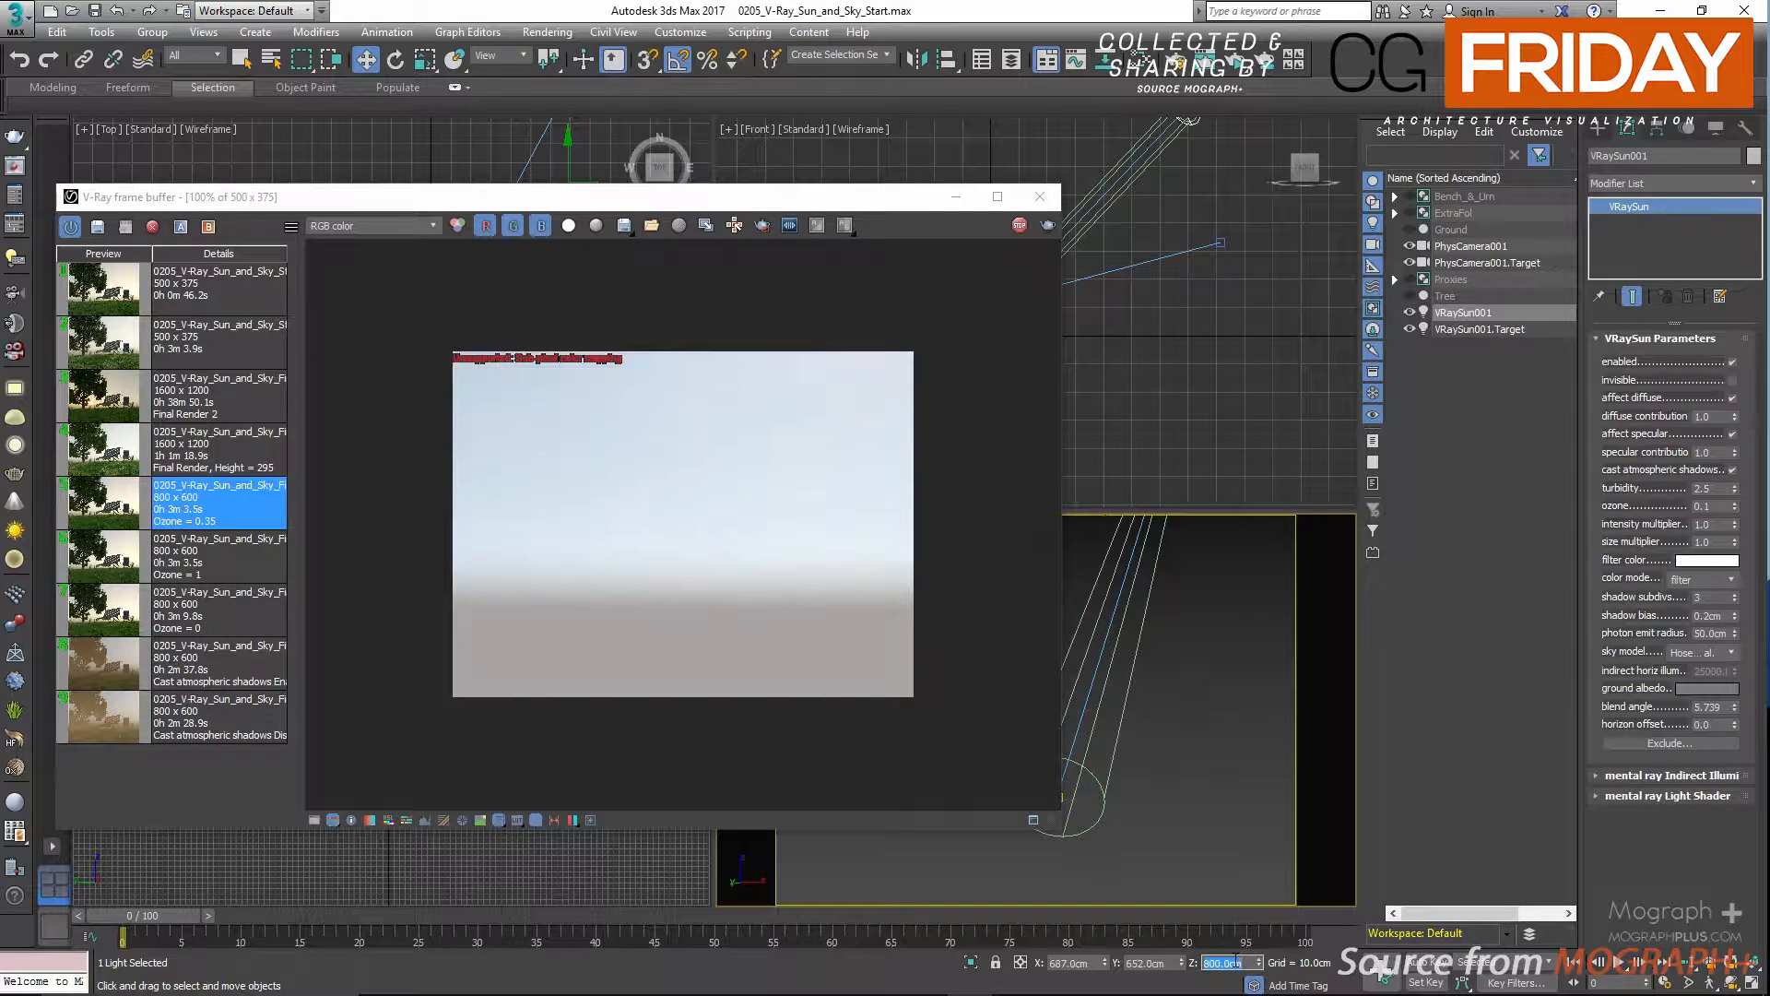
text(700)
key(Return)
text(600)
key(Return)
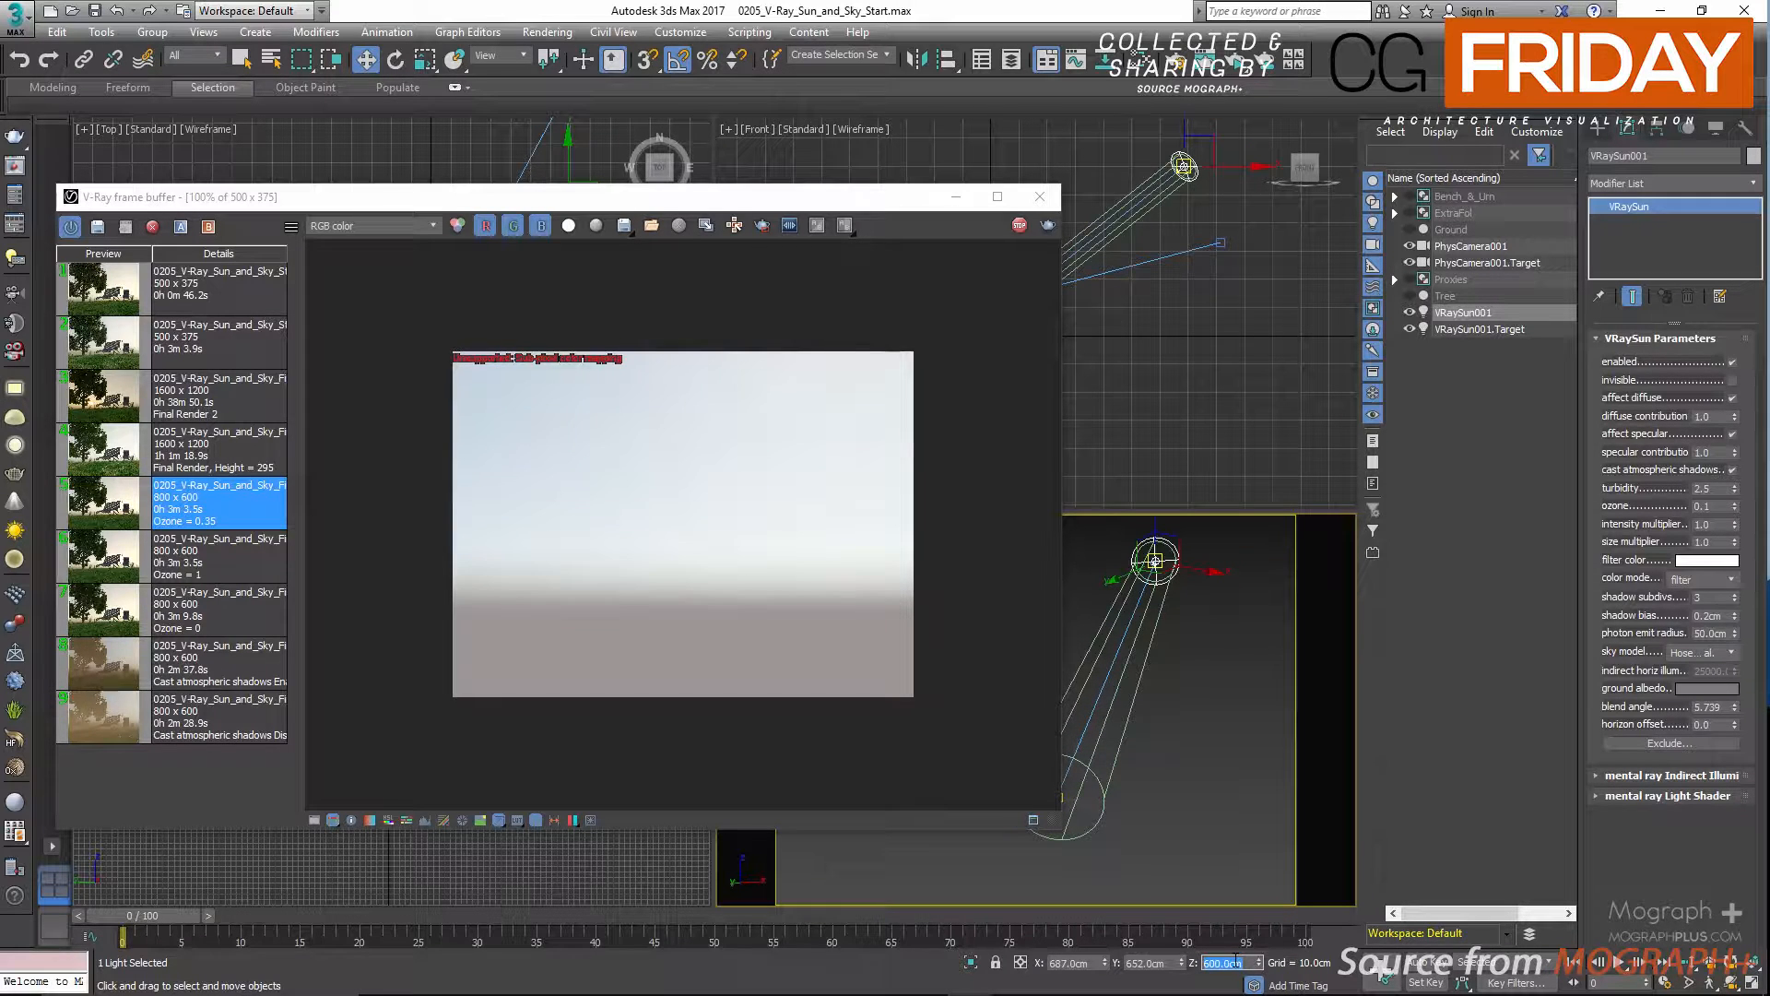
Continue lowering the sun's Z position through 500, 400 and 300 to 200 cm.
text(500)
key(Return)
text(400)
key(Return)
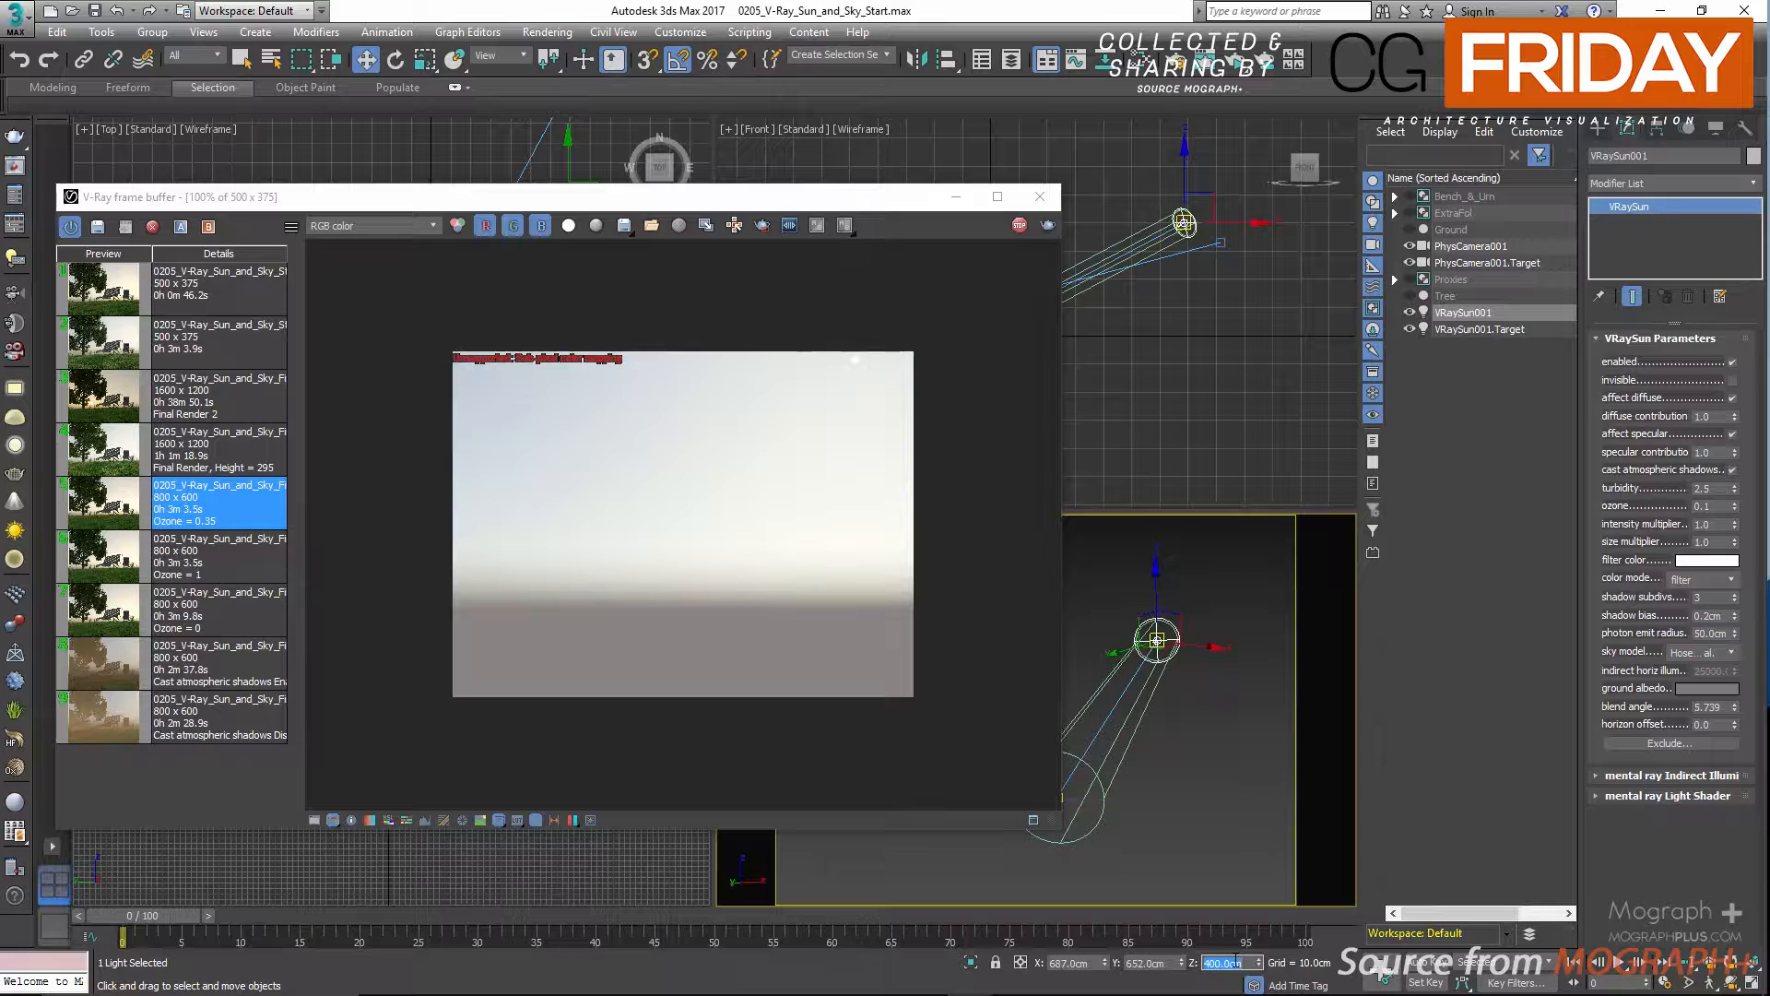
text(300)
key(Return)
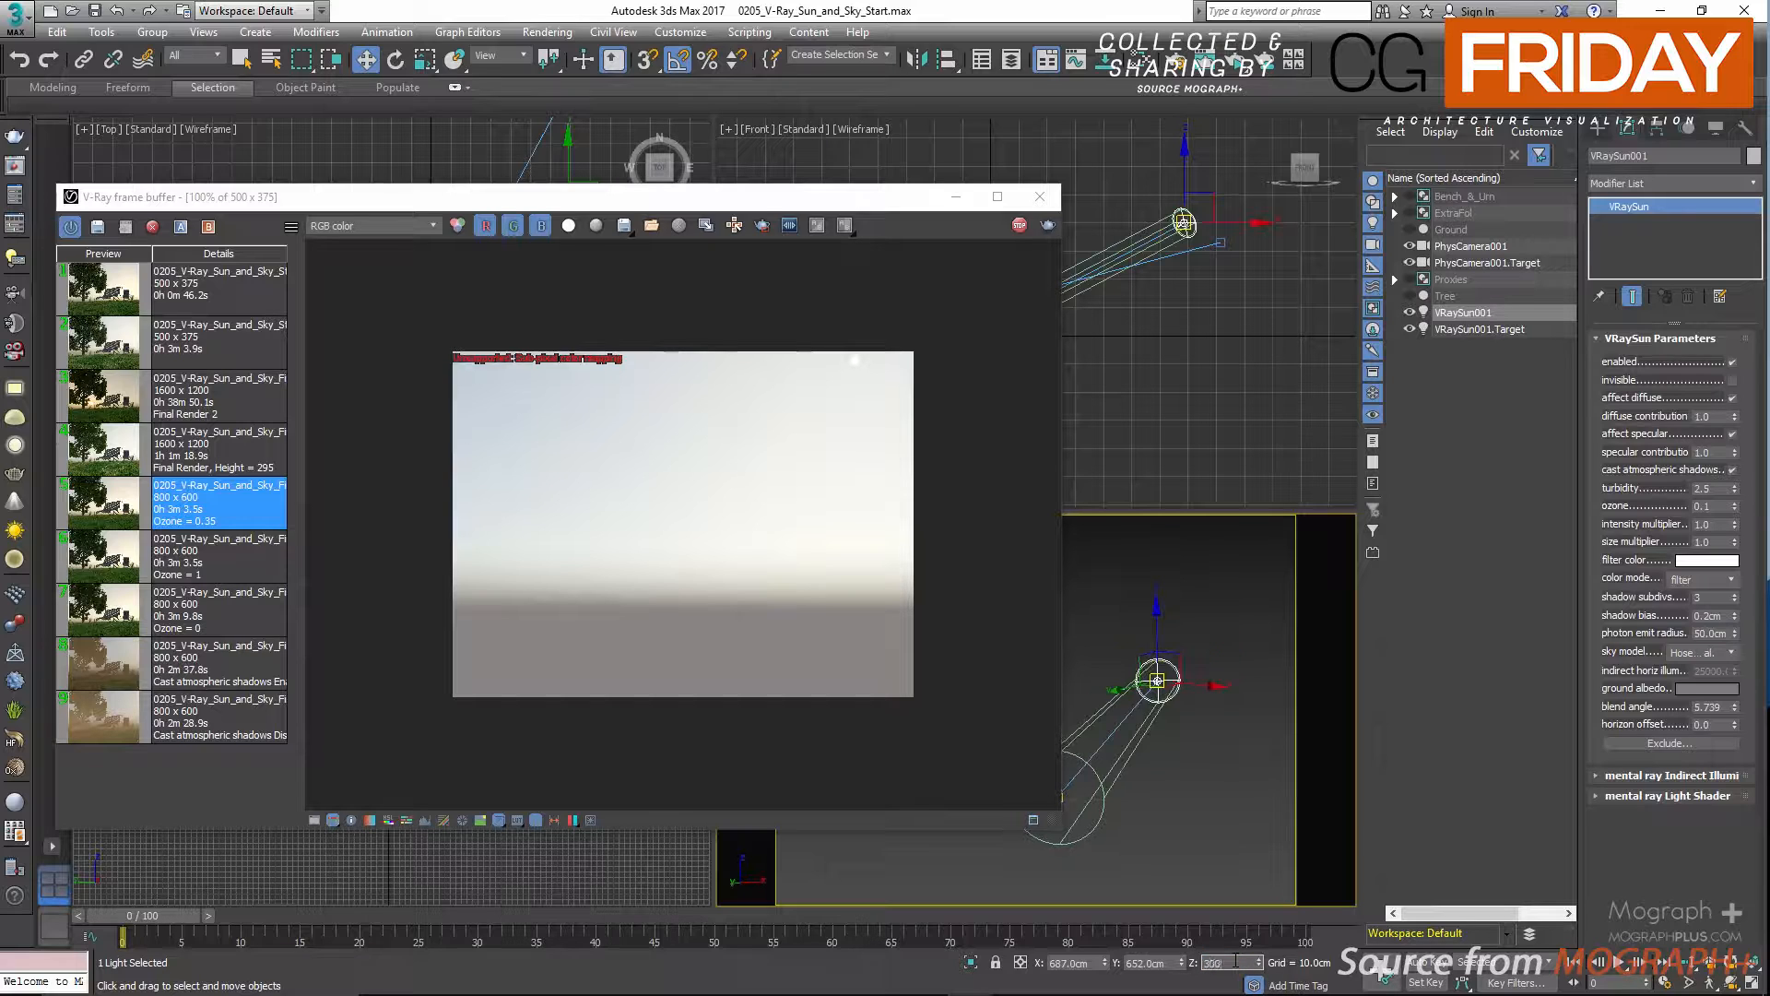
text(200)
key(Return)
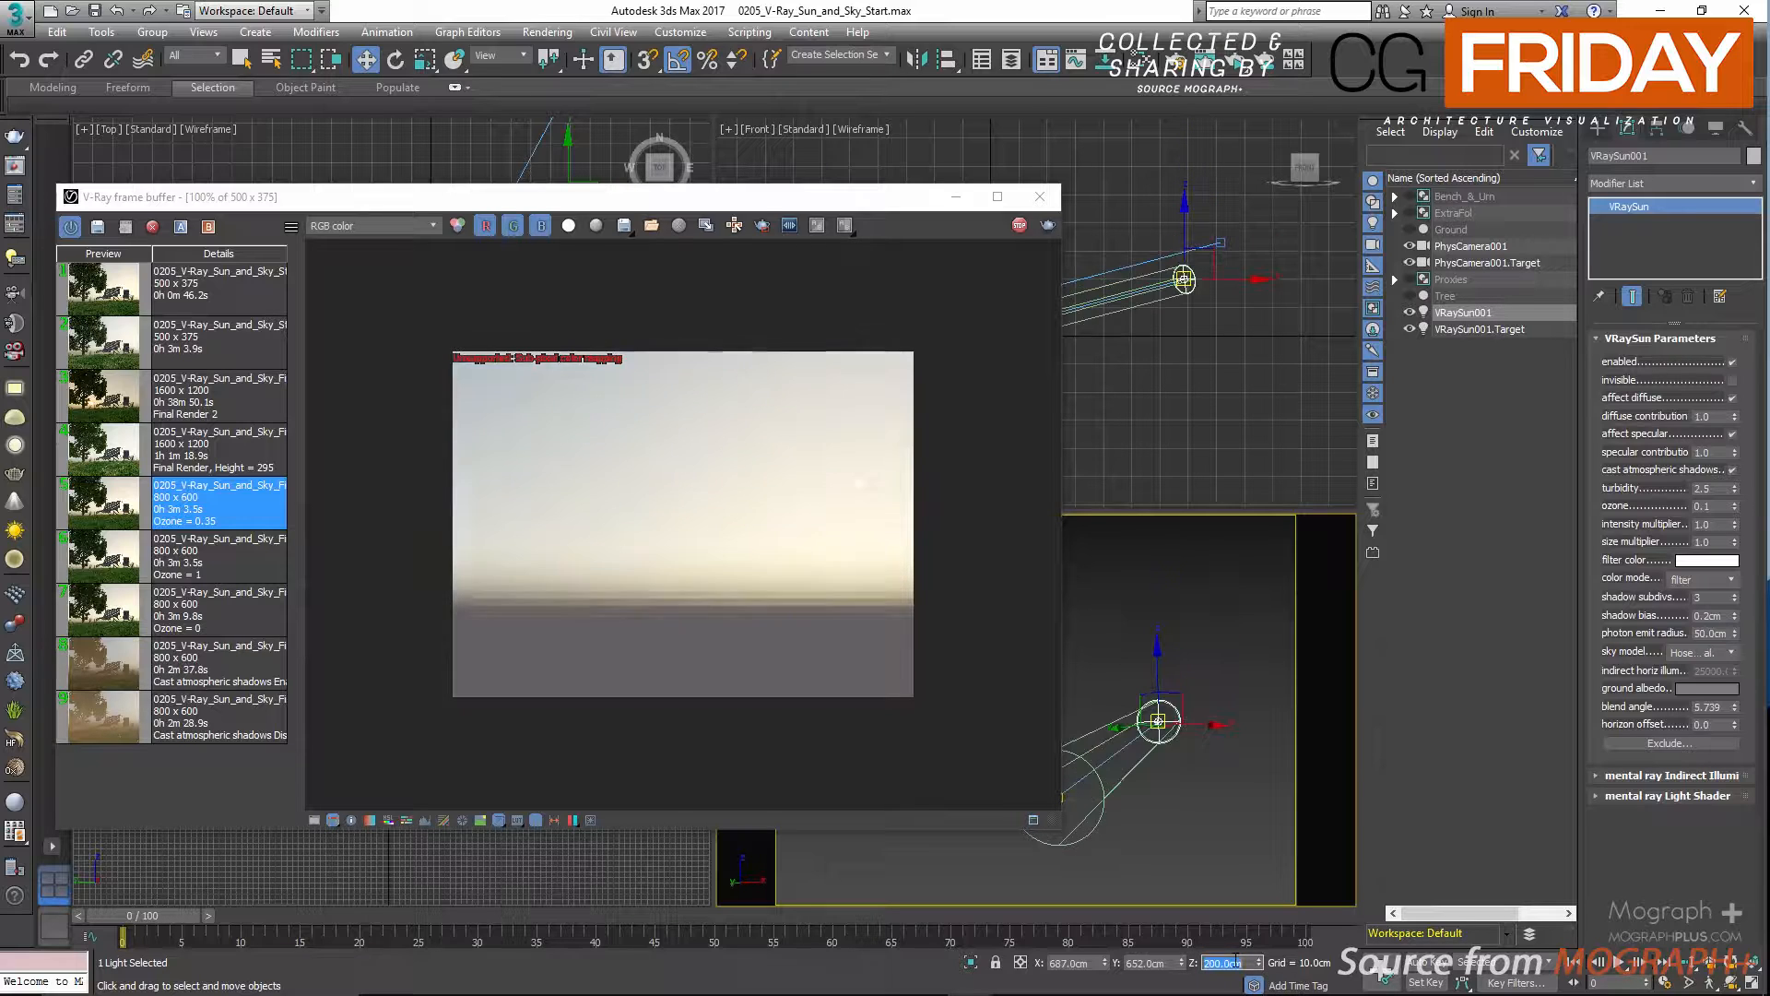
Test the sky at sunset by lowering the sun's Z position through 100, 75, 50, 25 and 5 to 1 cm.
text(100)
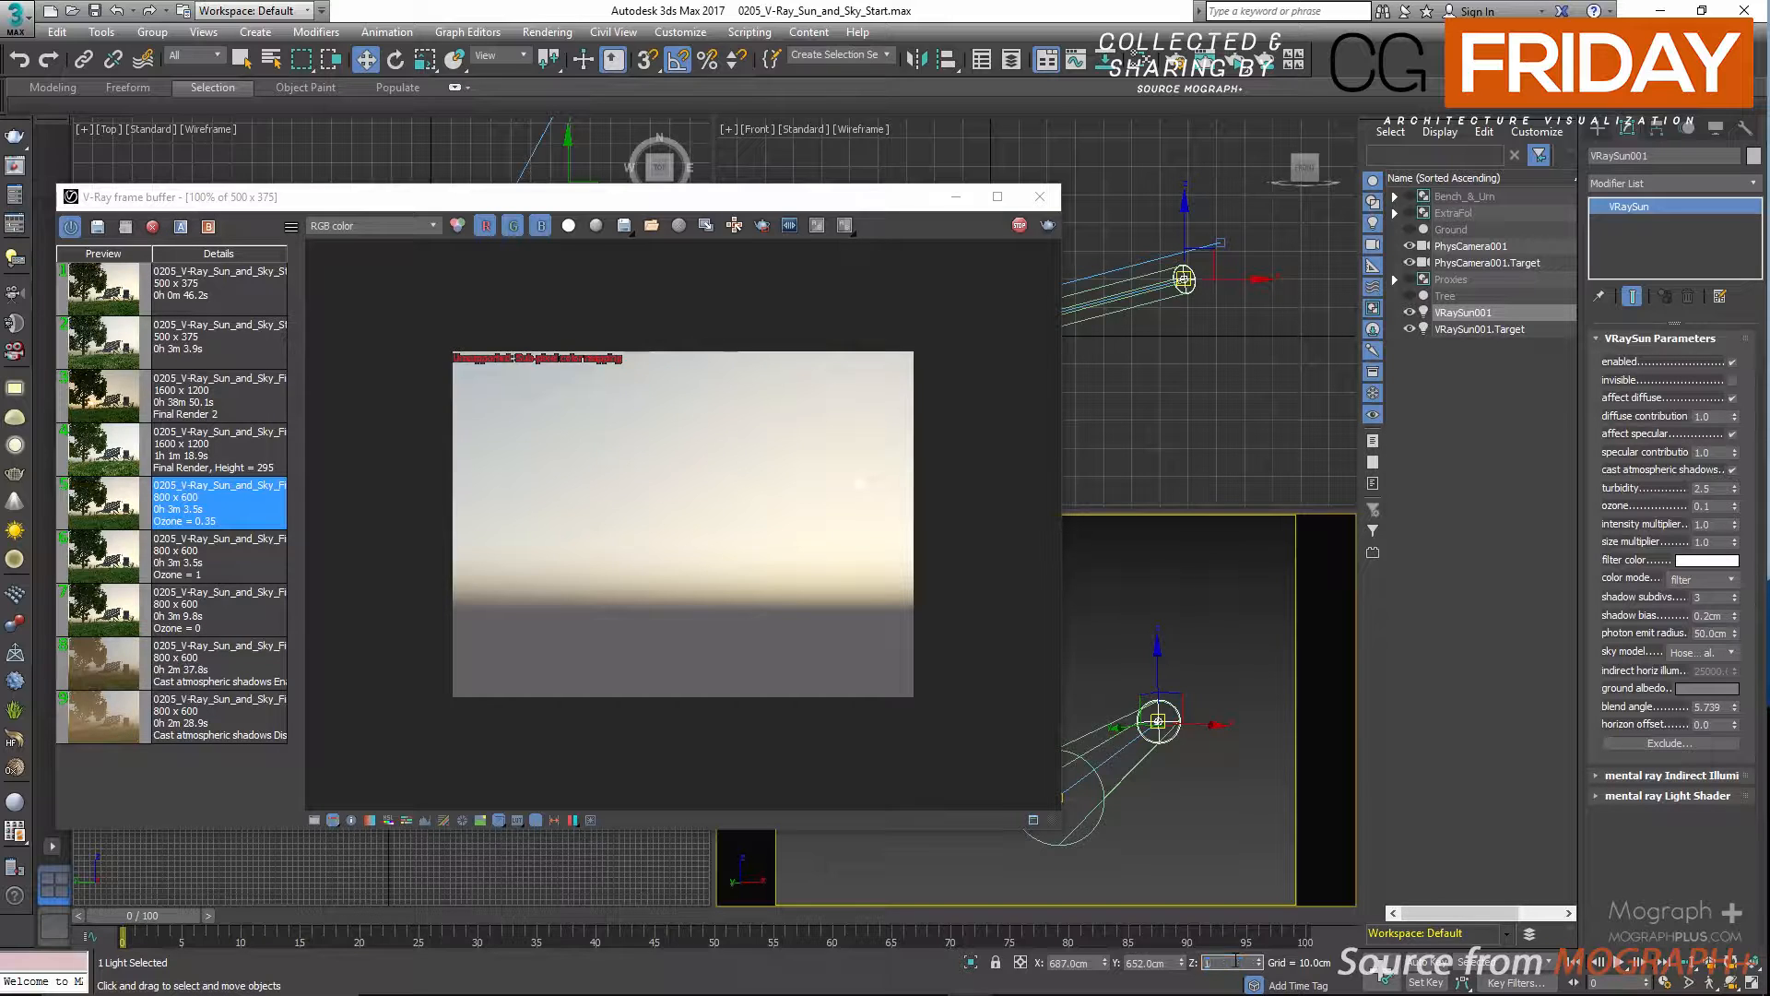
key(Return)
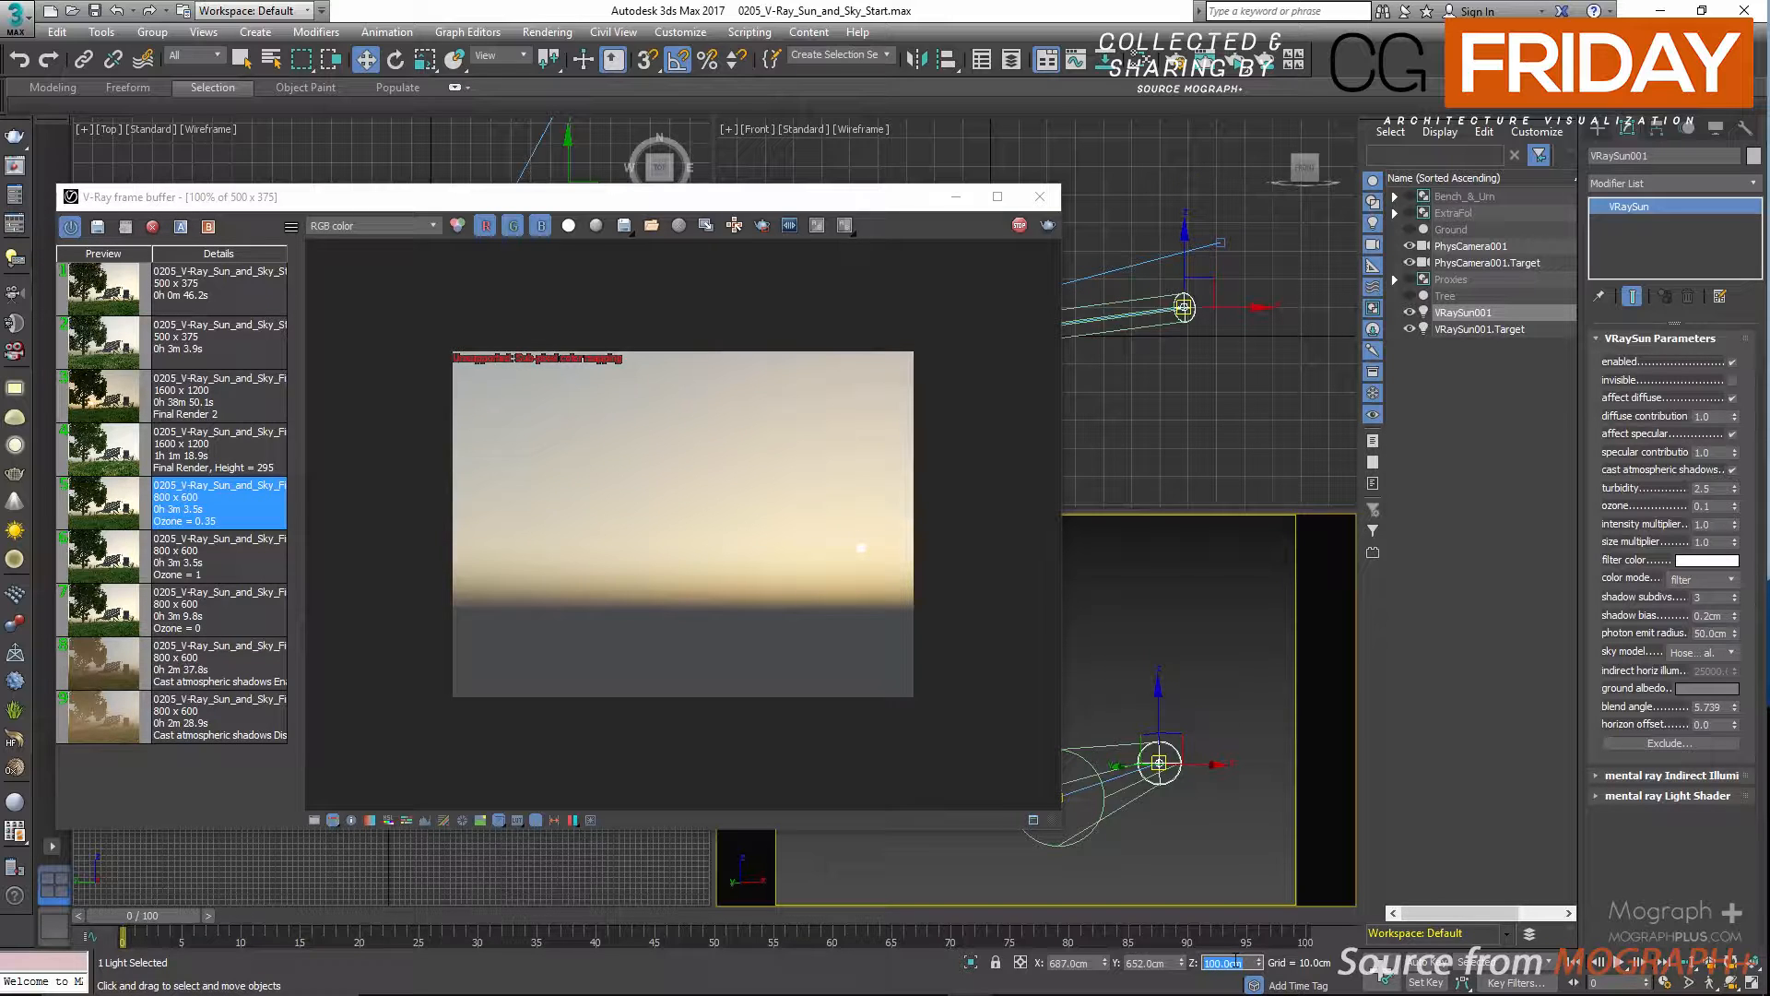
text(75)
key(Return)
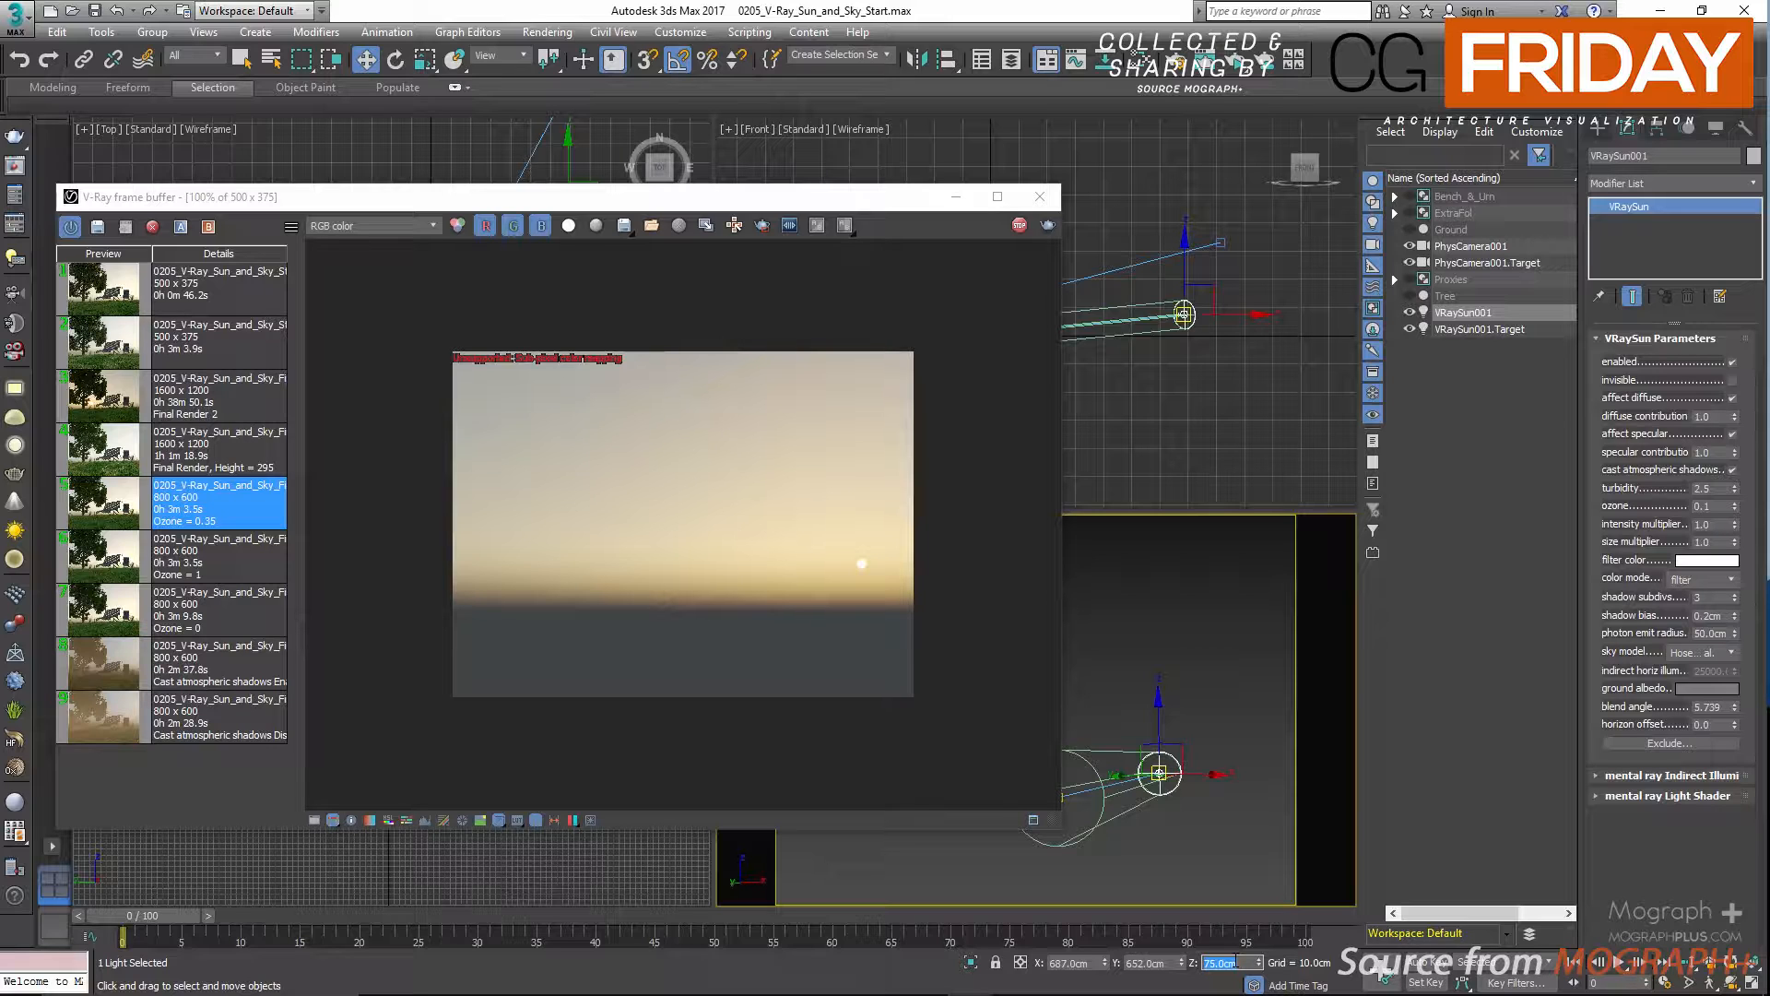
text(50)
key(Return)
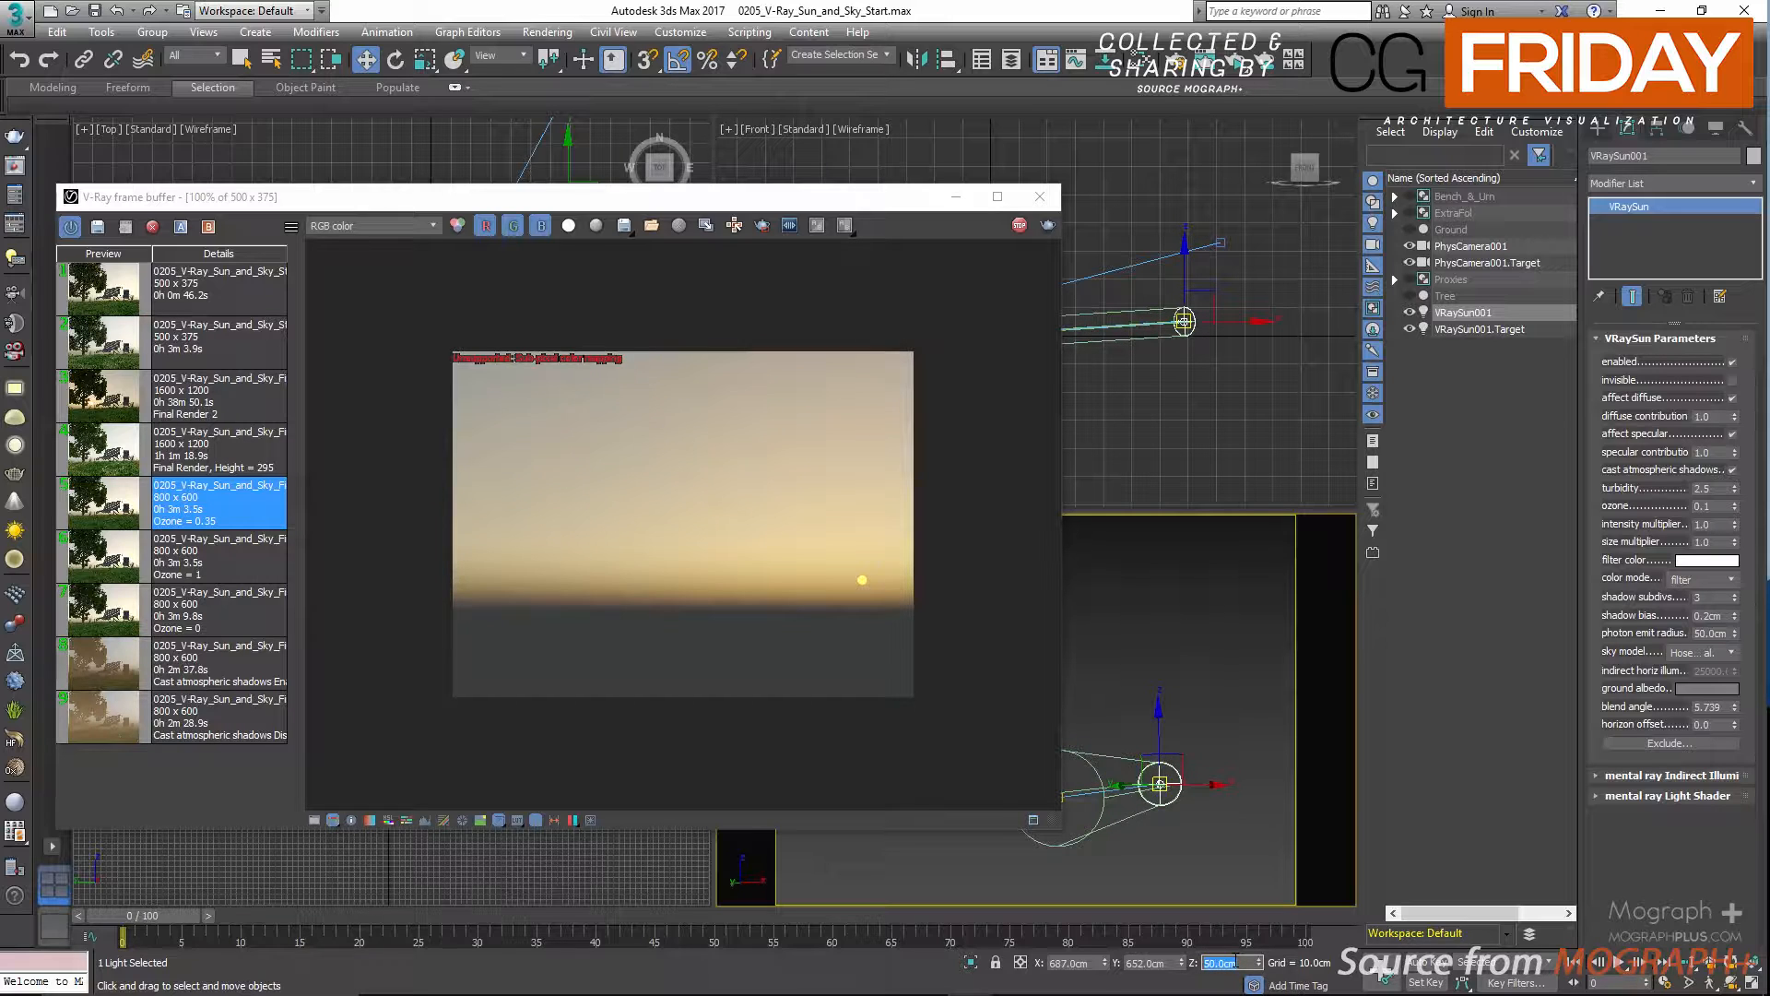
text(25)
key(Return)
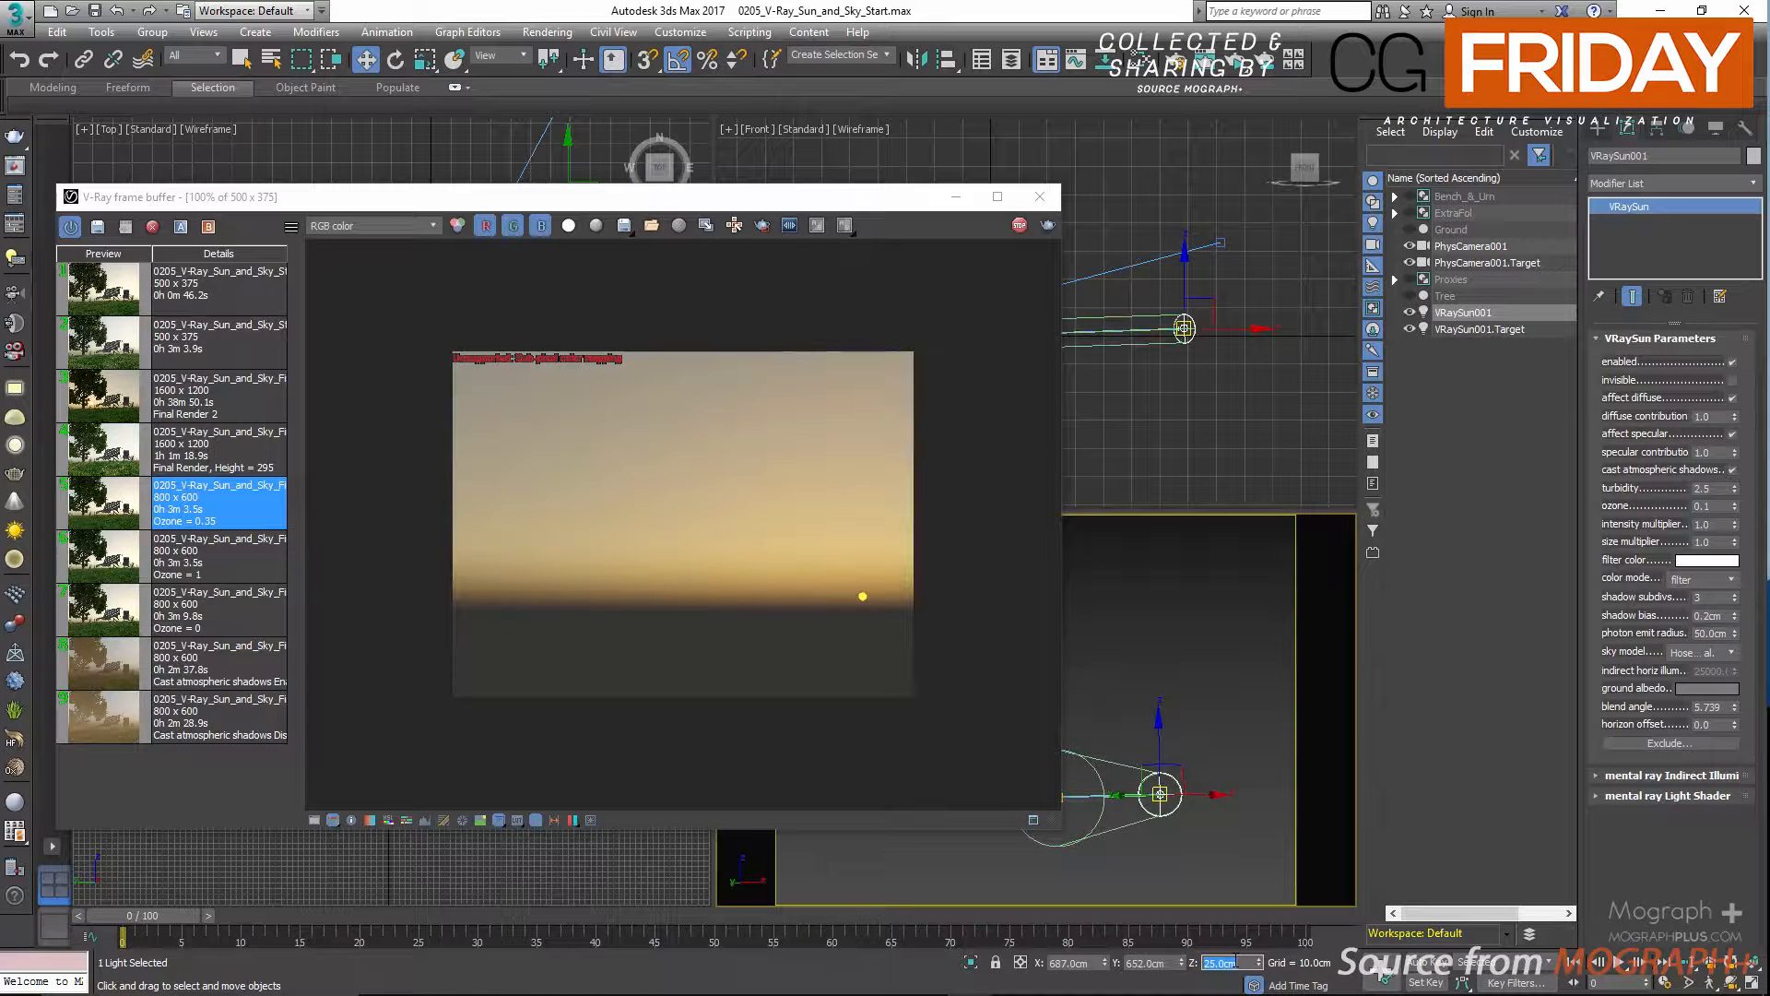
text(5)
key(Return)
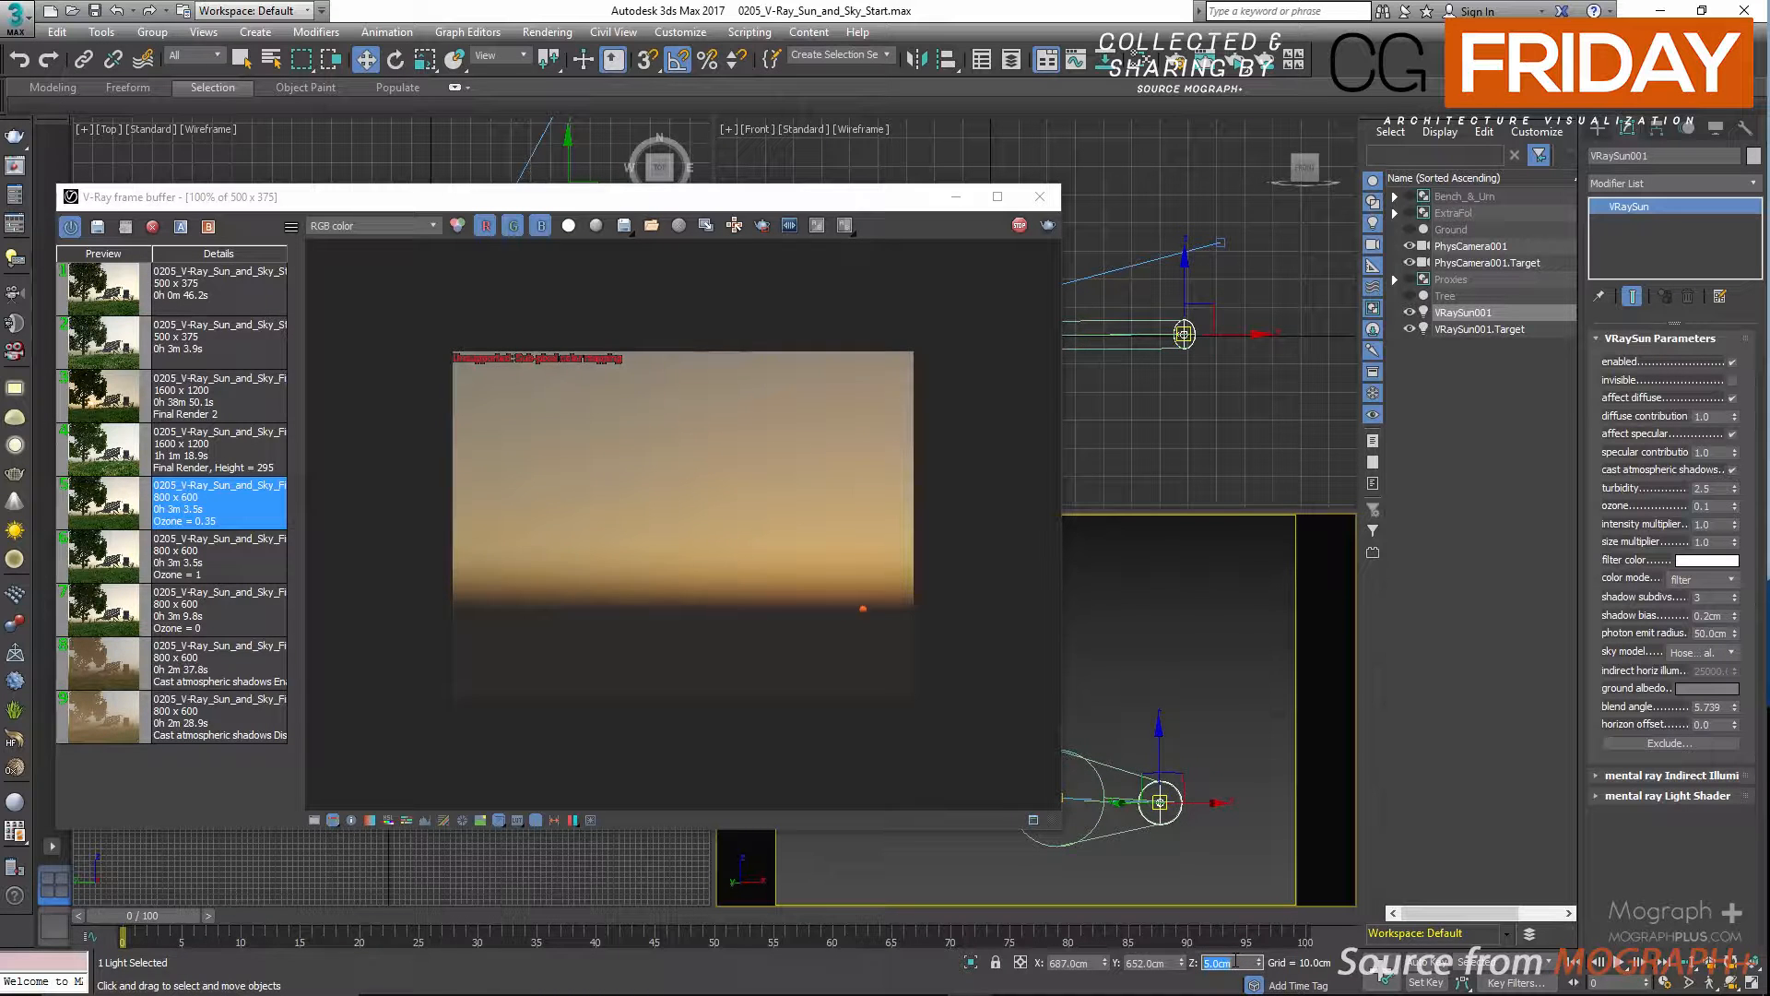
text(1)
key(Return)
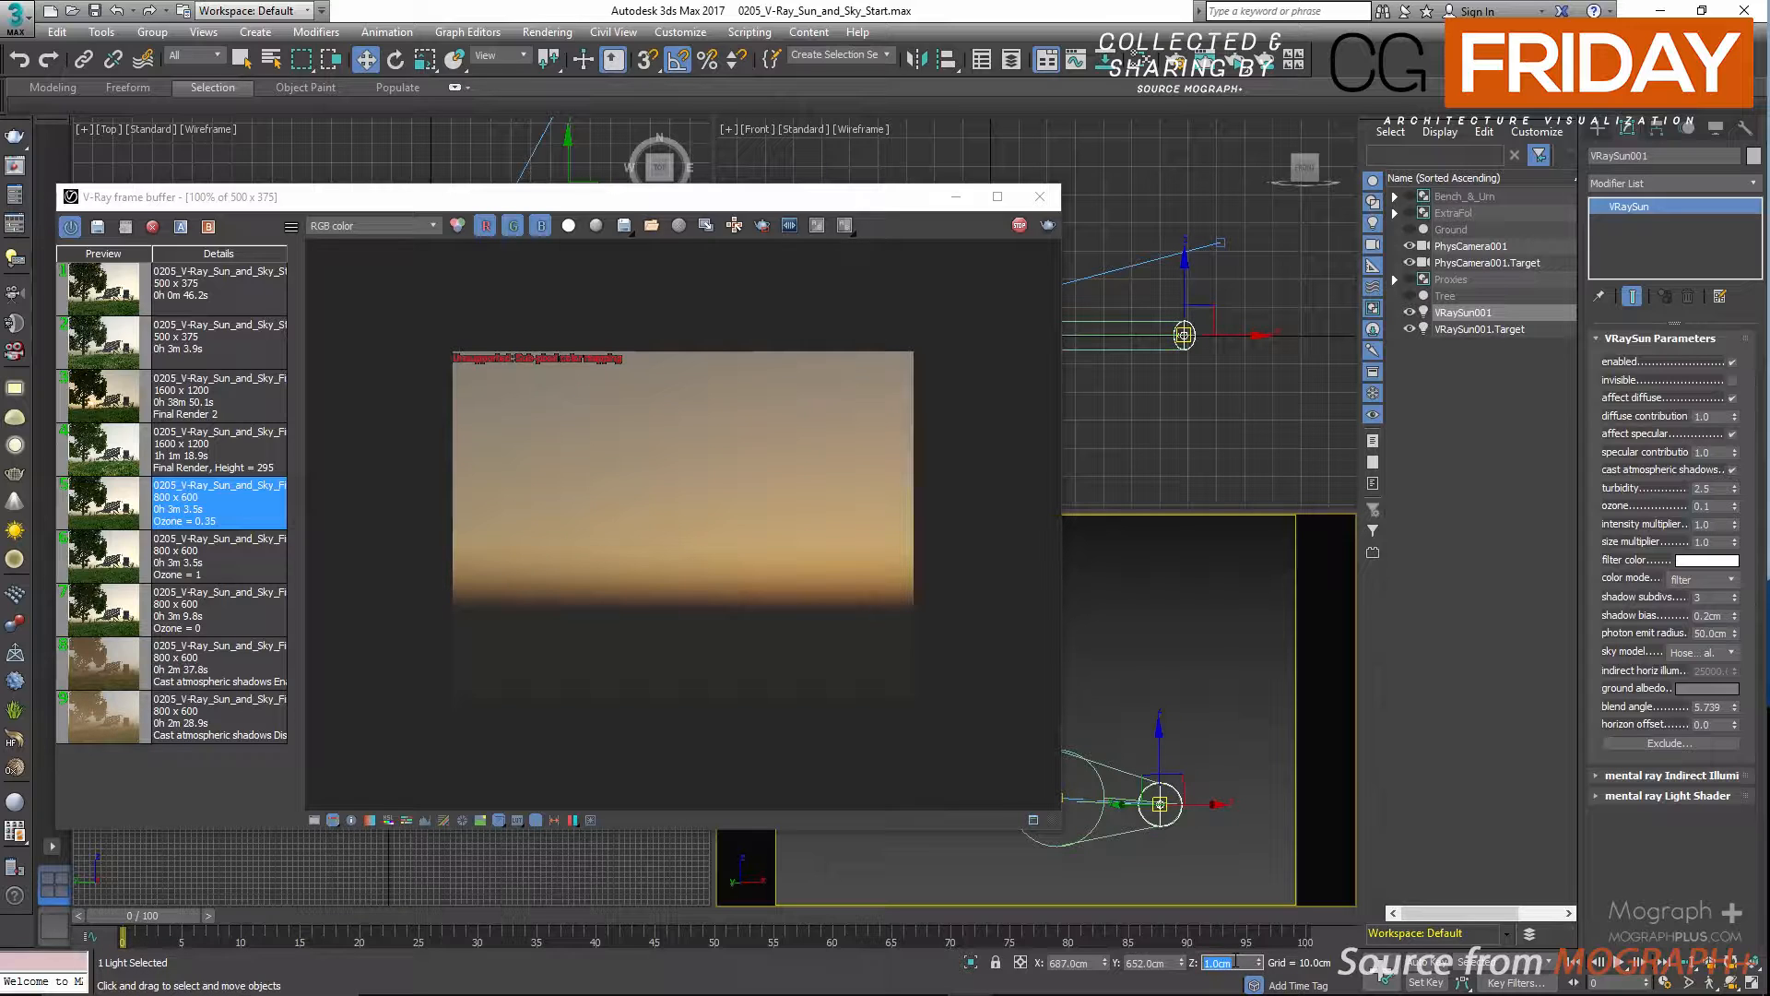
Set the sun's Z position back to 295 cm and unhide all scene objects.
text(295)
key(Return)
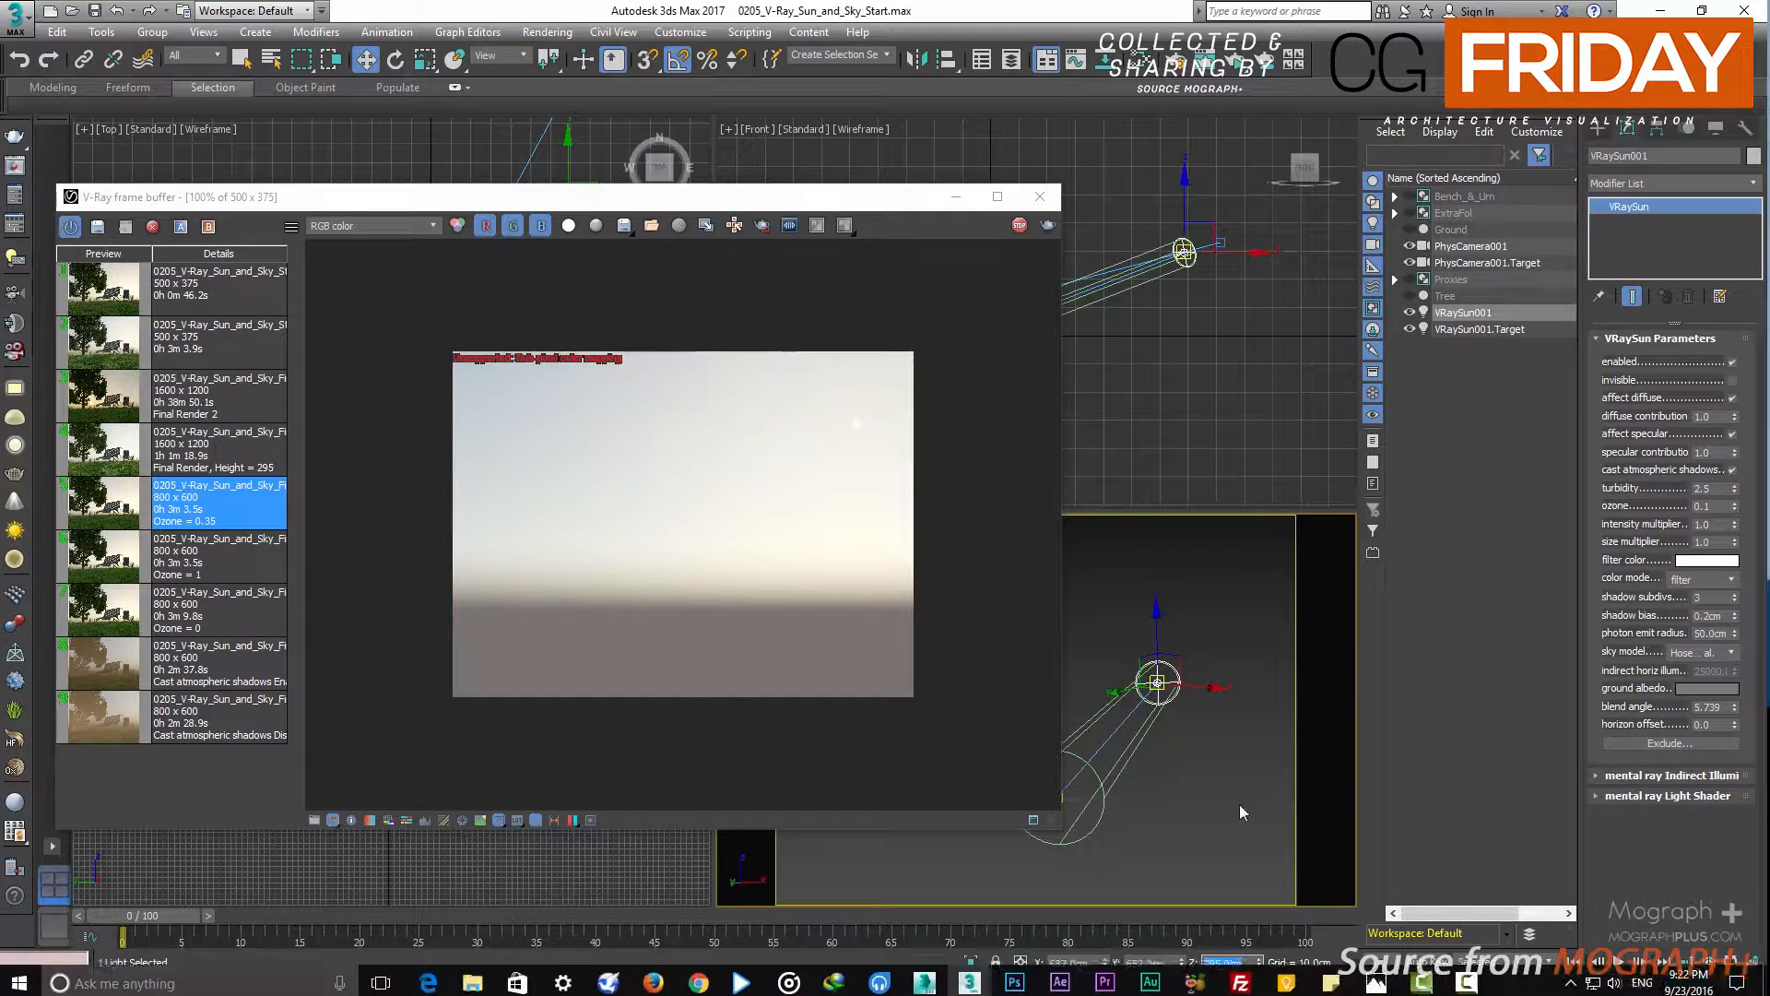
right_click(1226, 585)
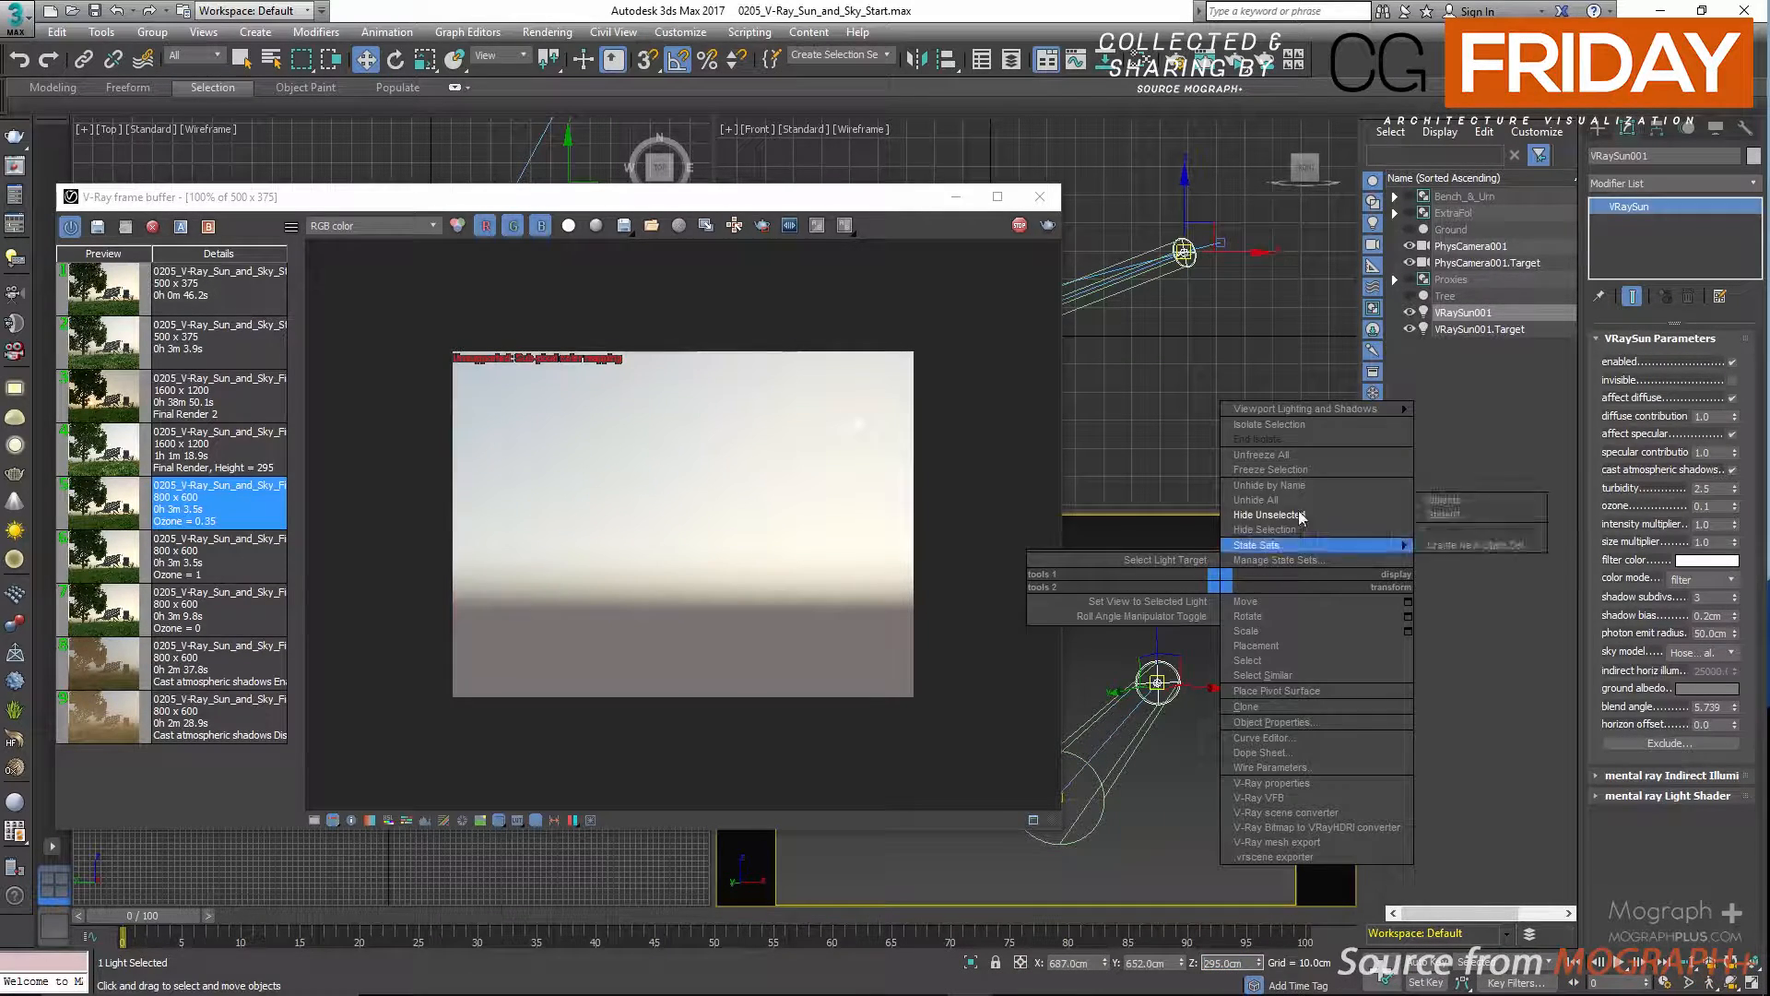
click(1308, 491)
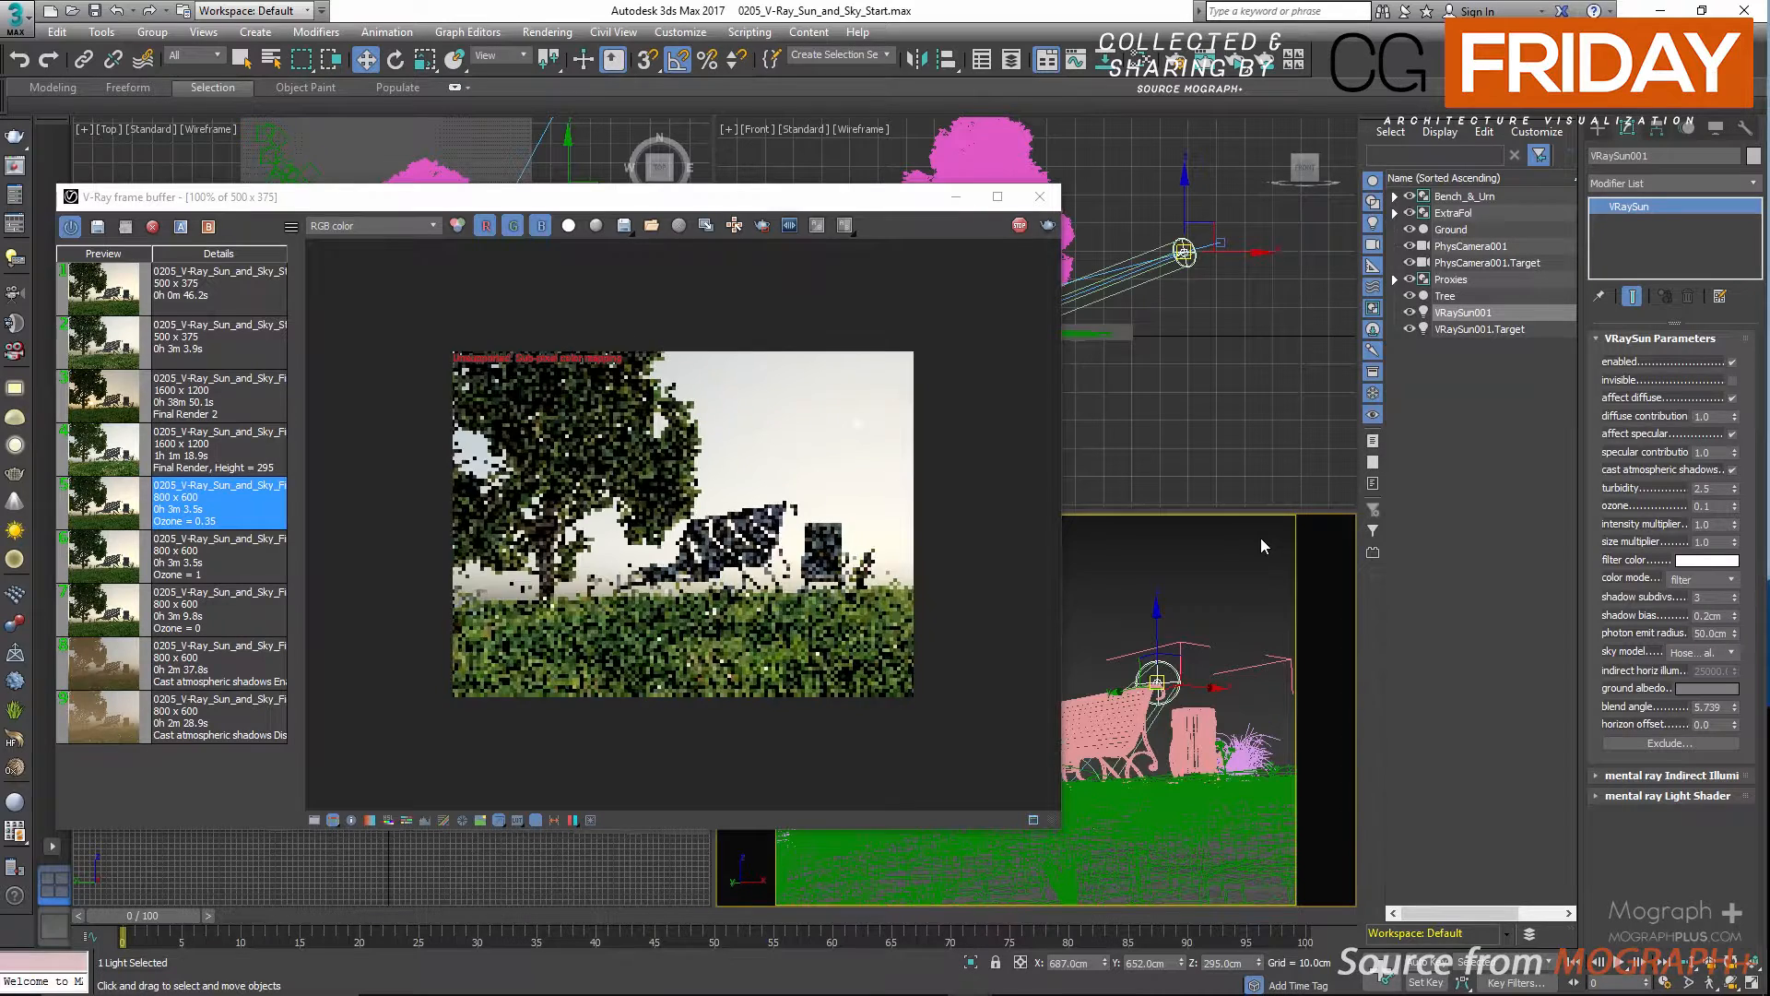
Move the frame buffer back towards the middle and hide everything except the sun, the physical camera and their targets.
drag(848, 206, 995, 205)
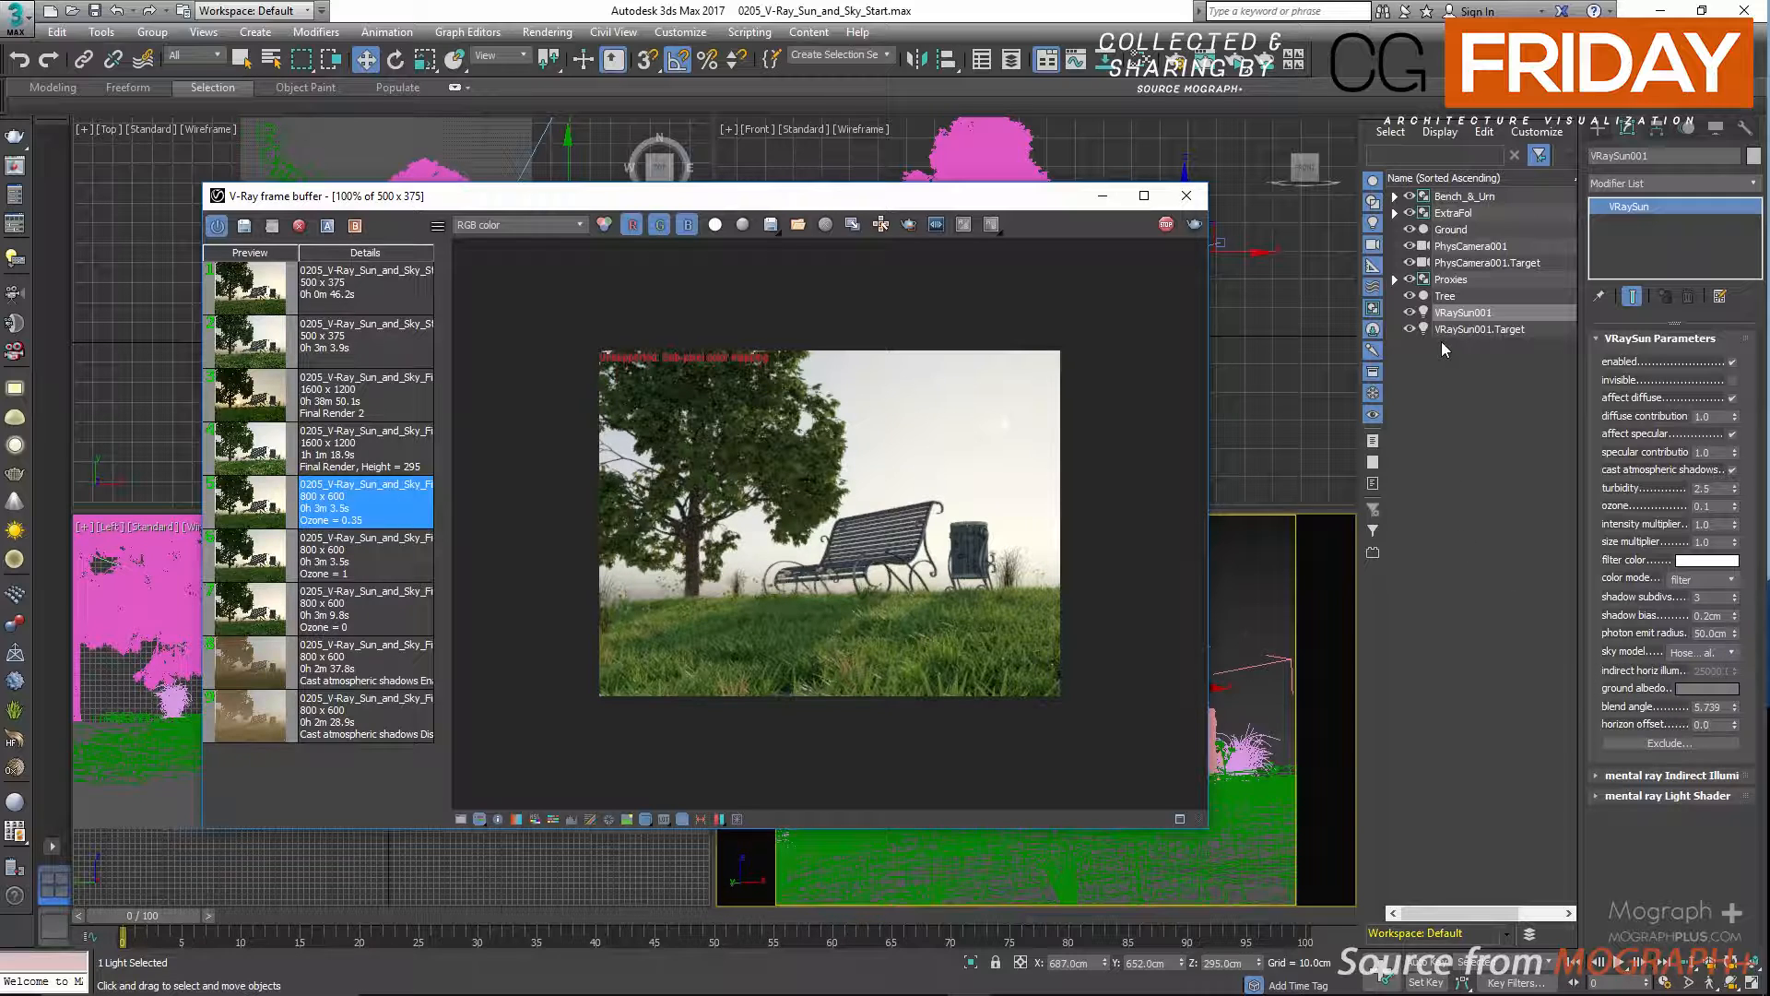
ctrl+click(1463, 329)
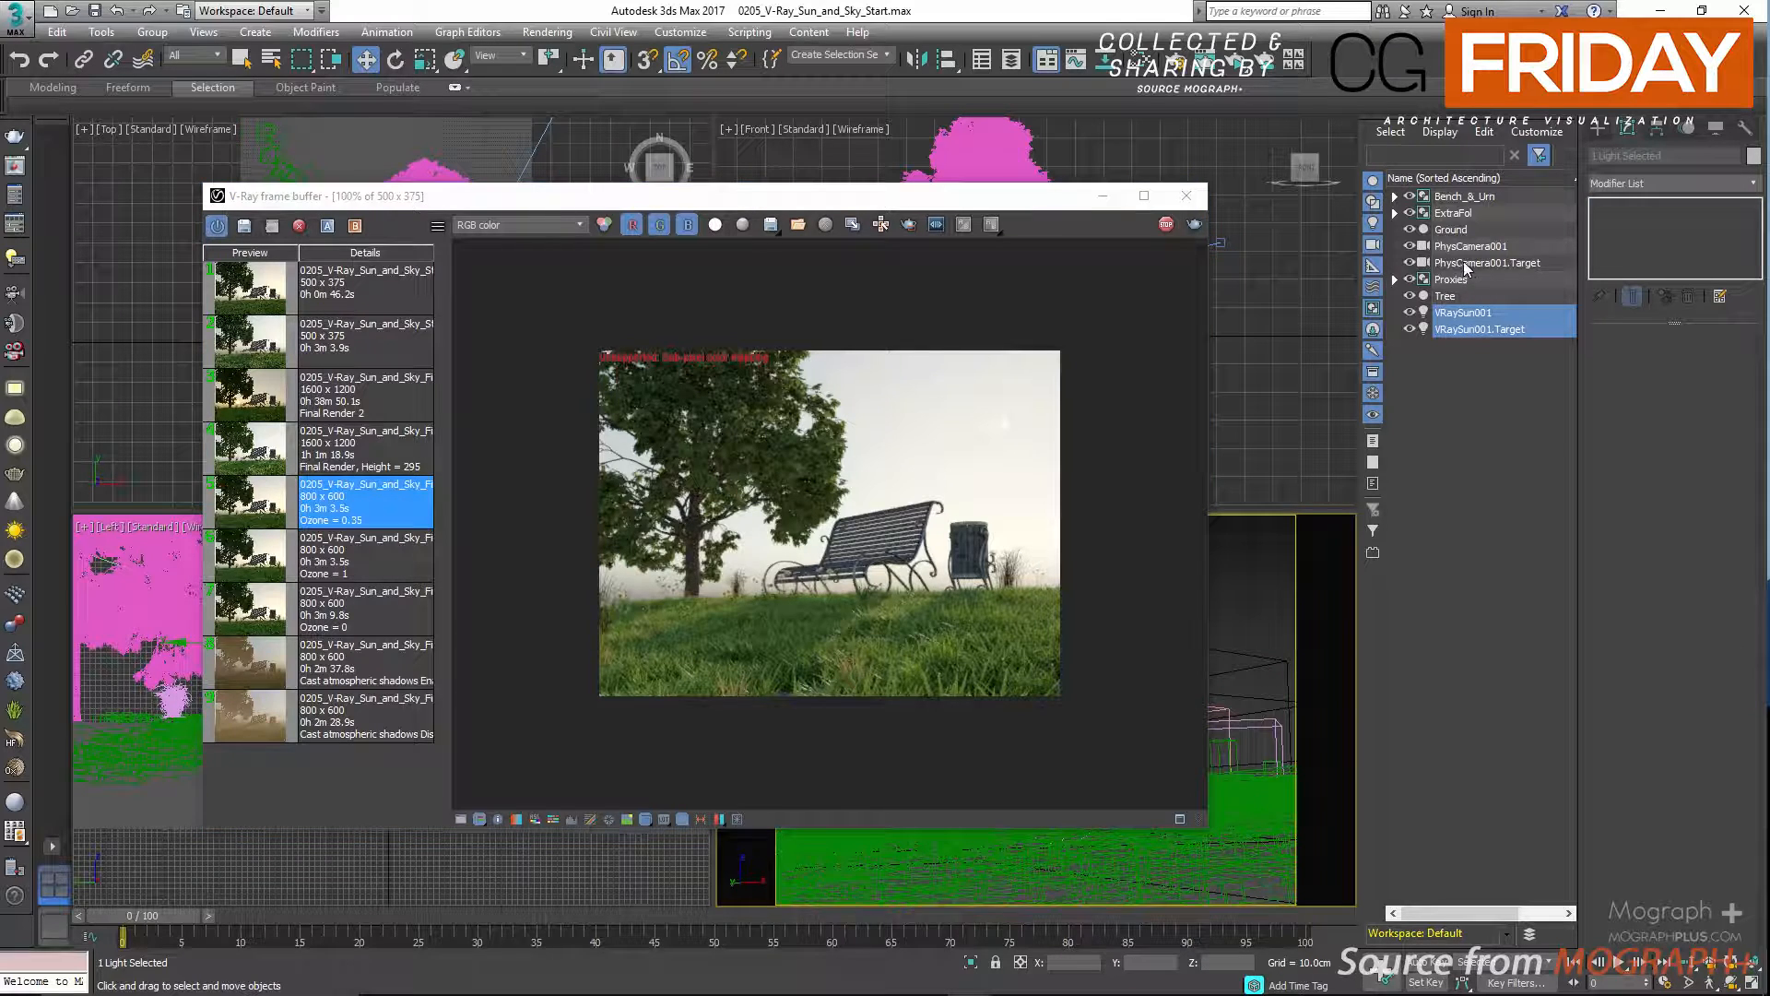
ctrl+click(1466, 263)
ctrl+click(1464, 249)
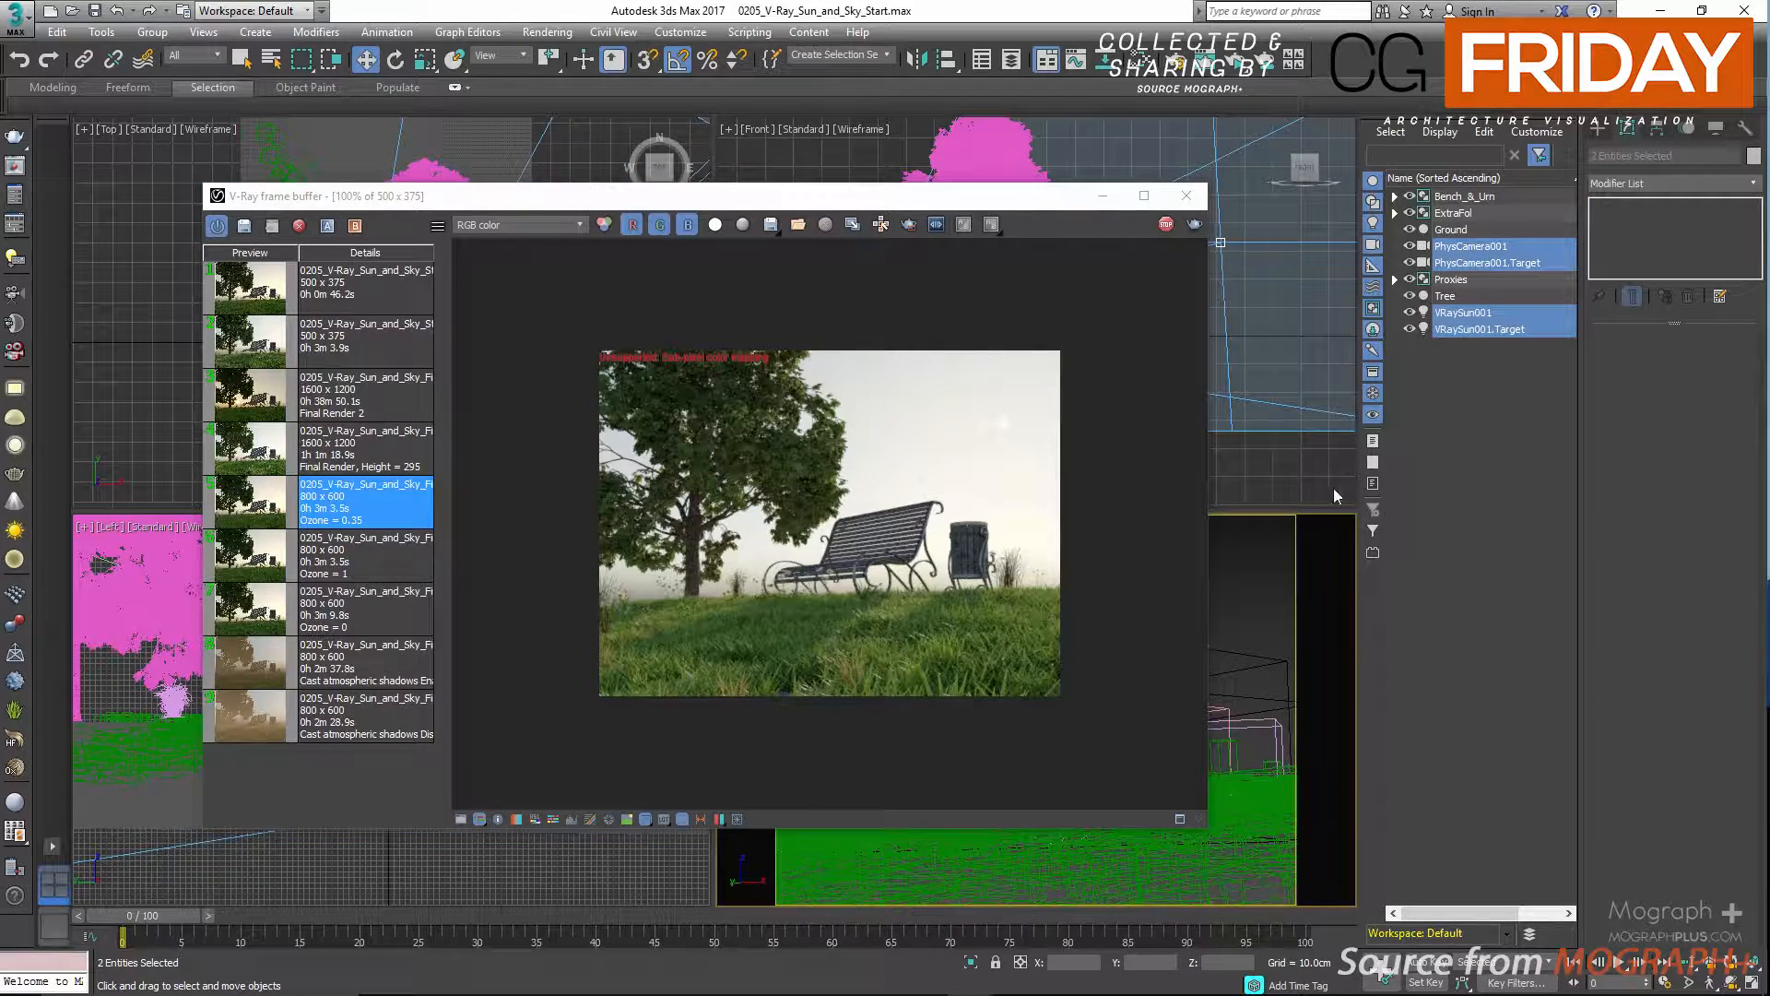
right_click(1264, 565)
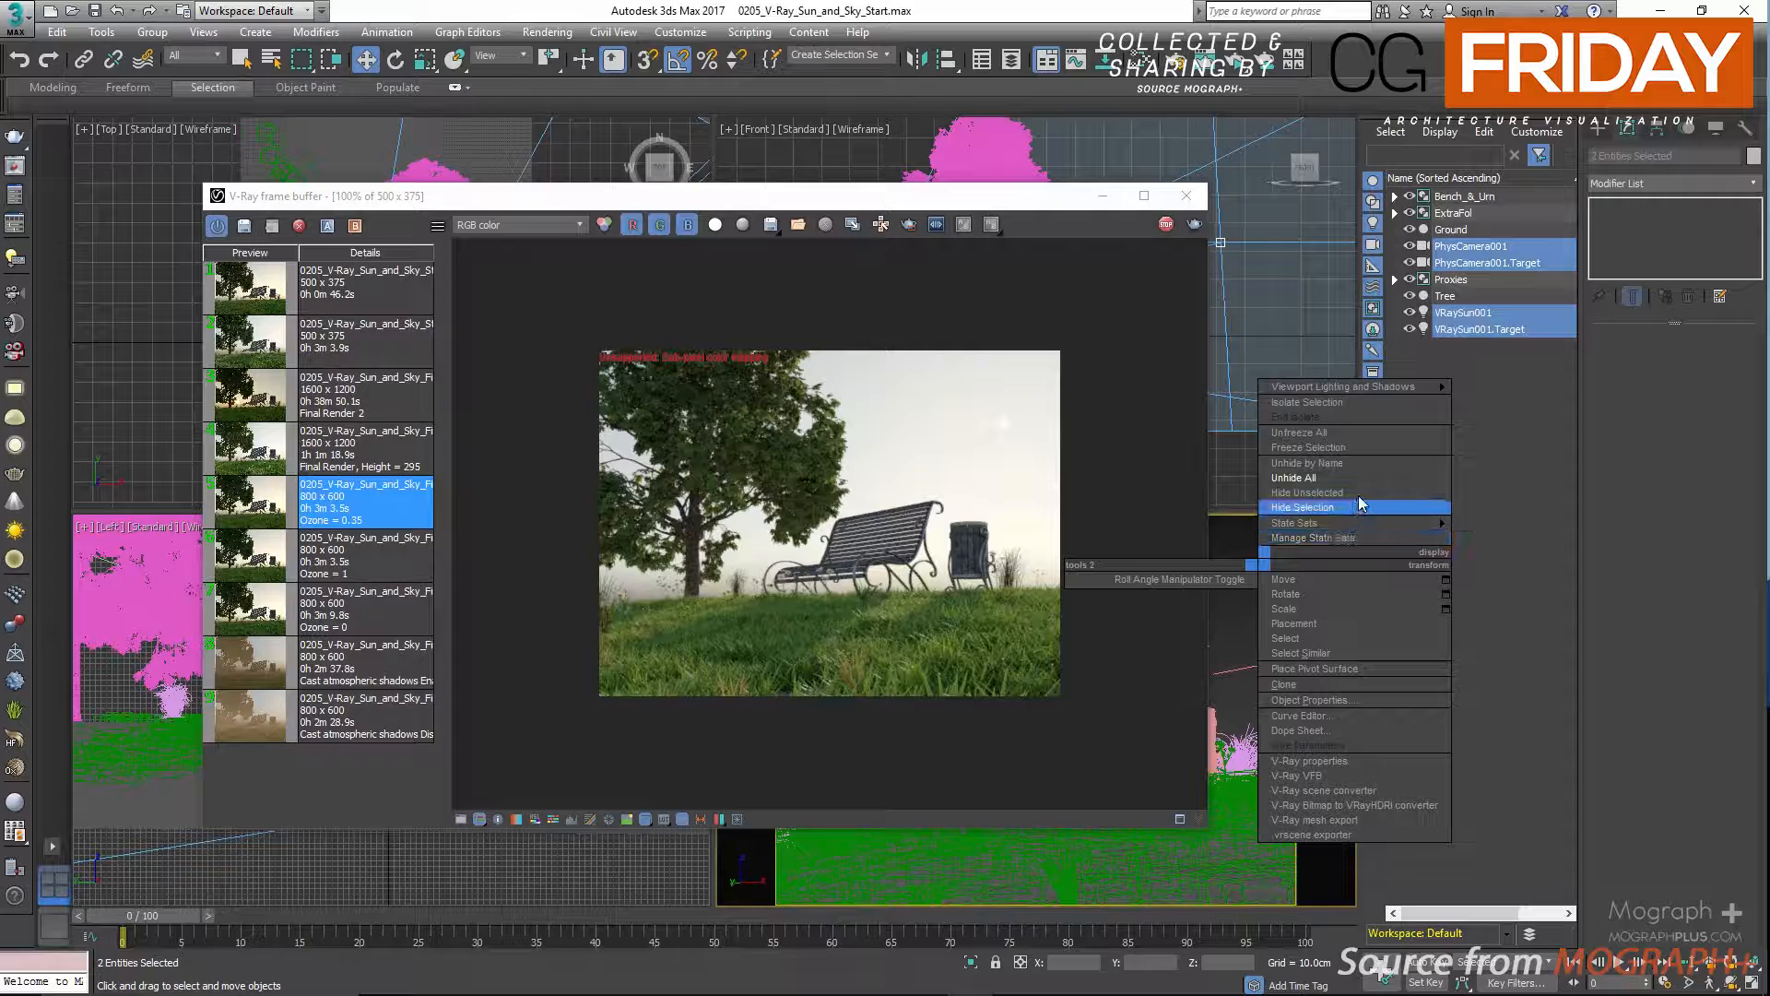
click(1359, 492)
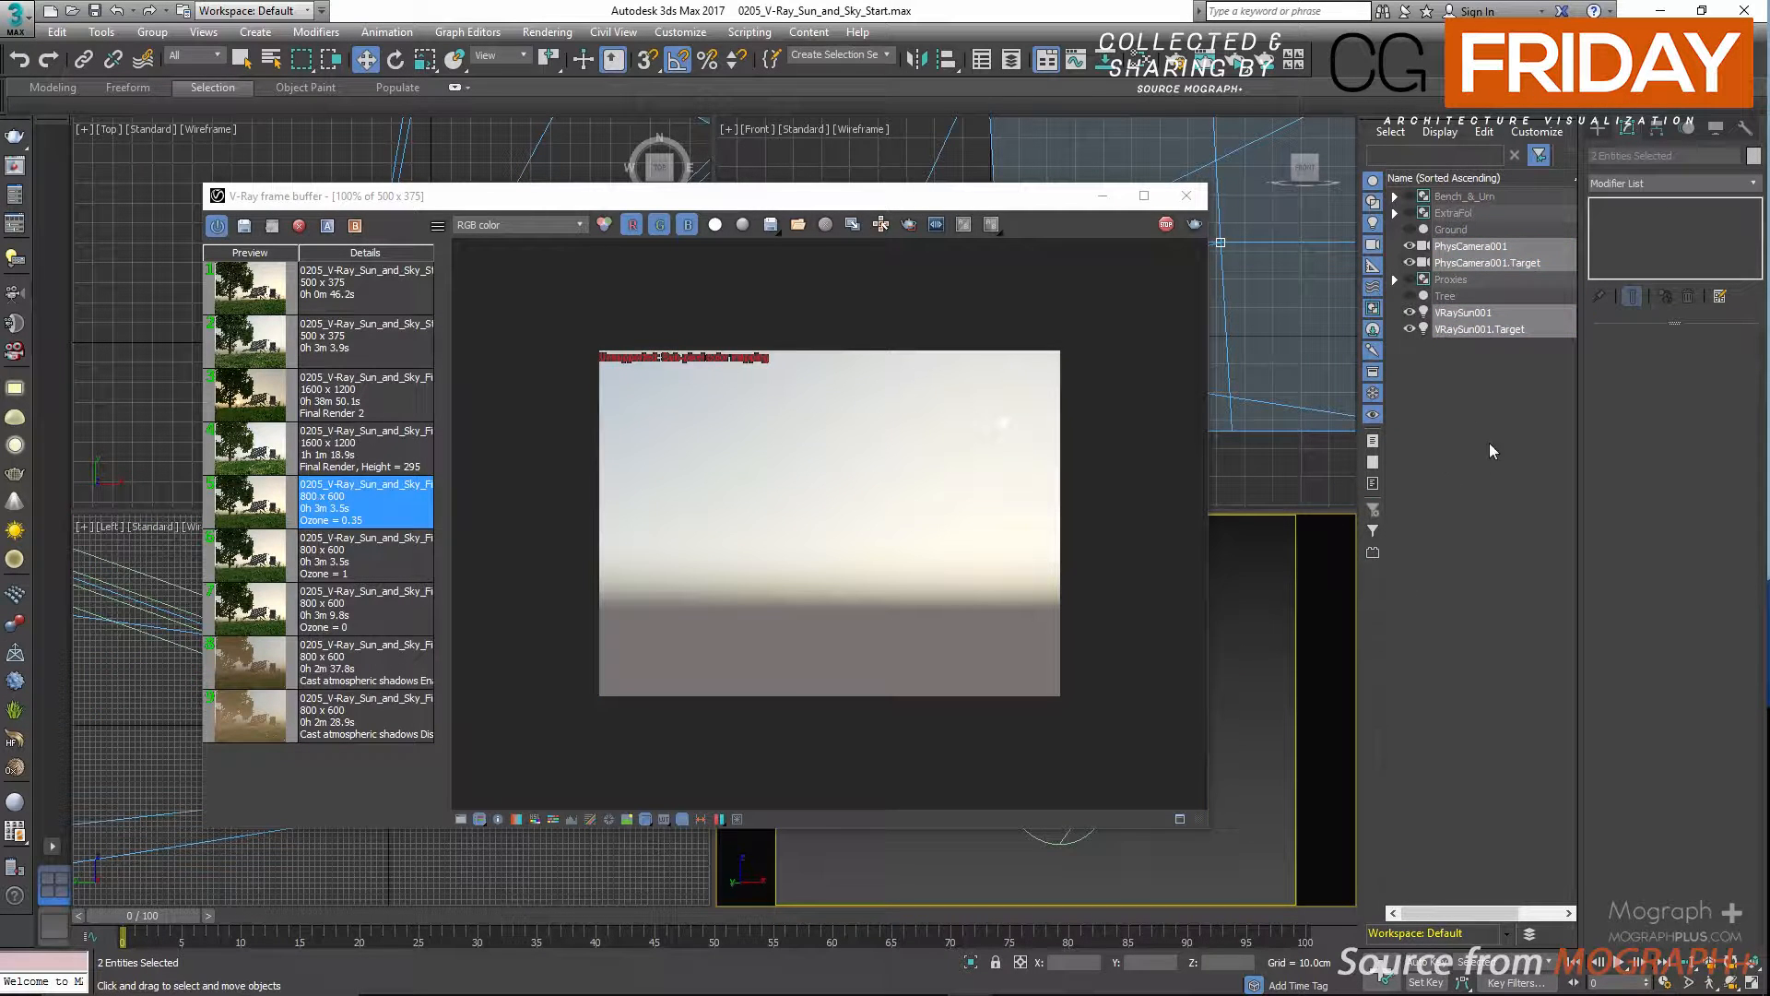
Test the sun's ground albedo in teal (hue 119) and purple (hue 183) at saturation 203, and cancel the color change.
click(1474, 314)
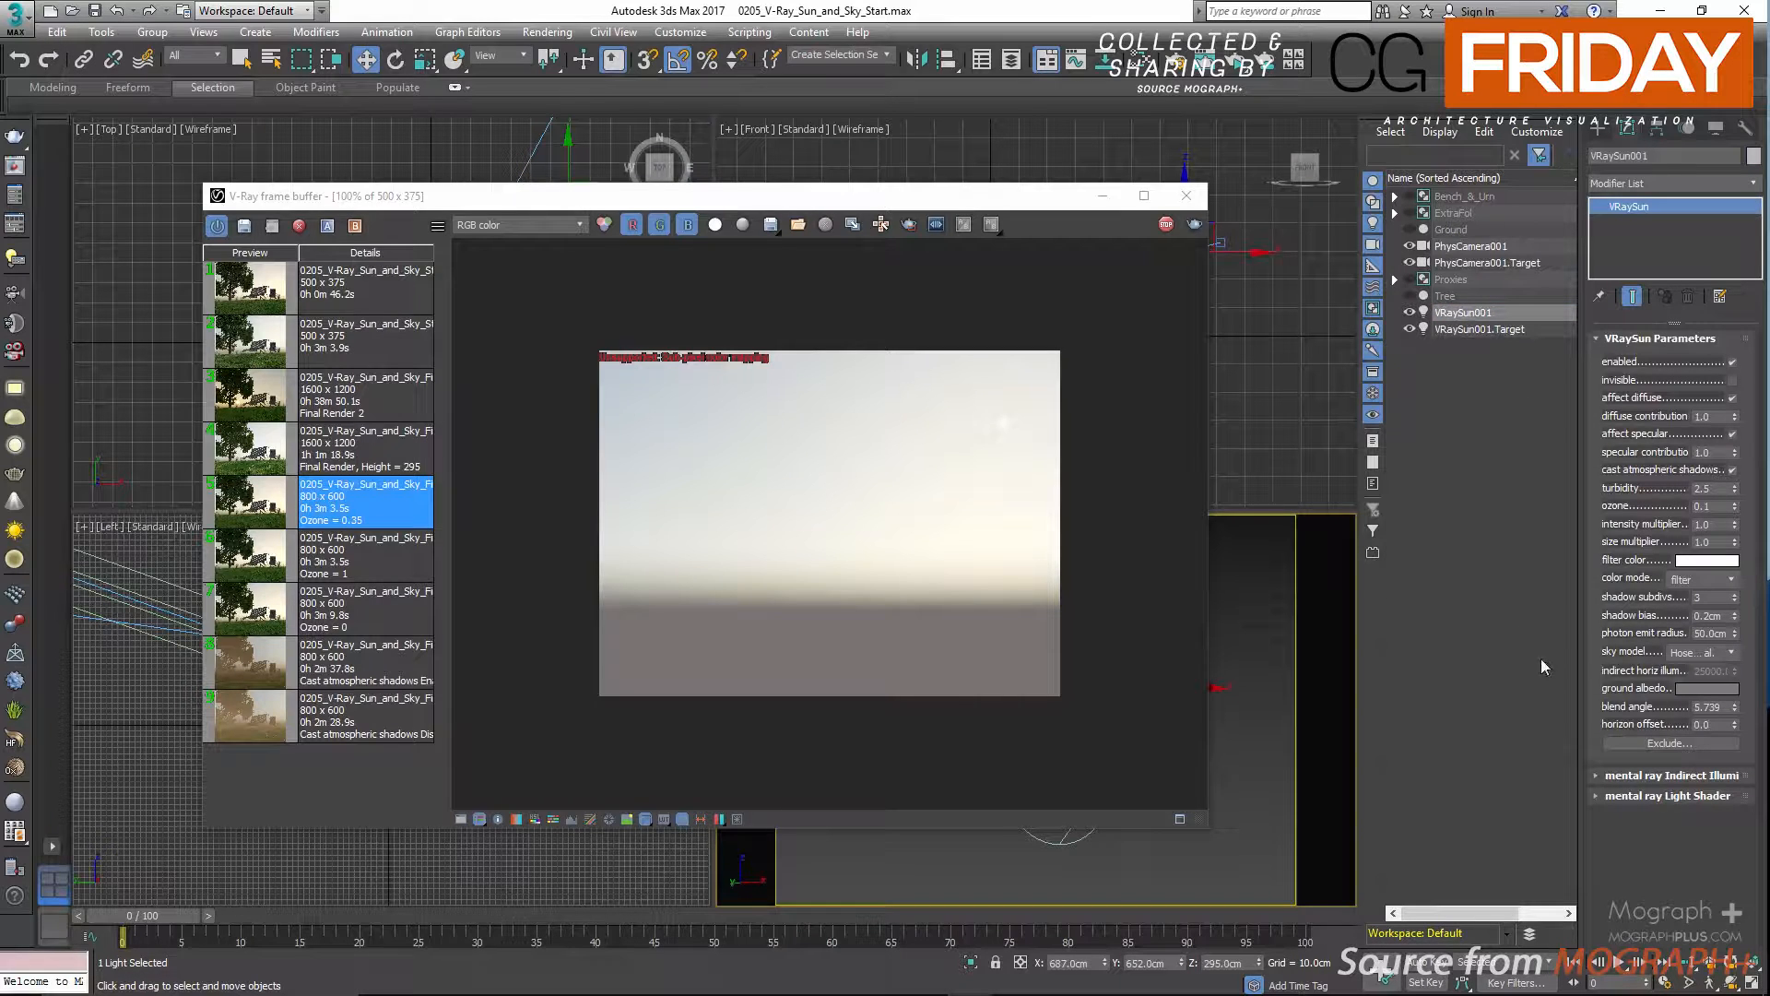
click(1690, 690)
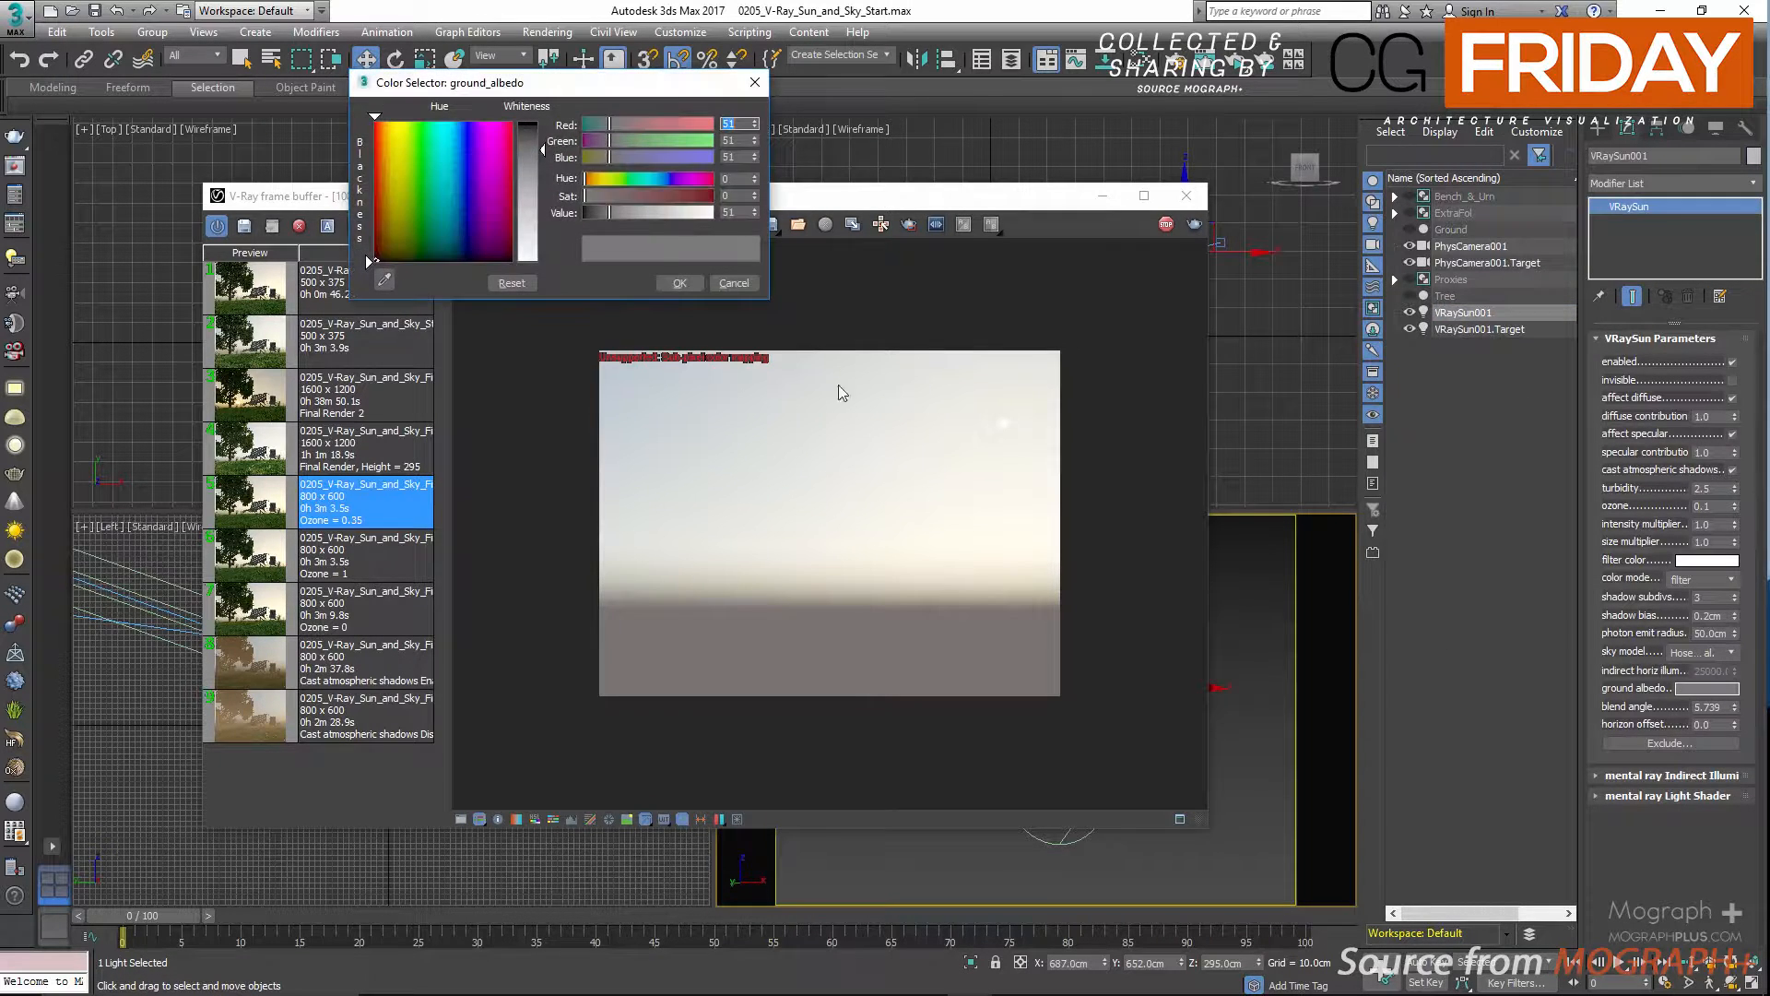
click(685, 195)
drag(667, 179, 645, 180)
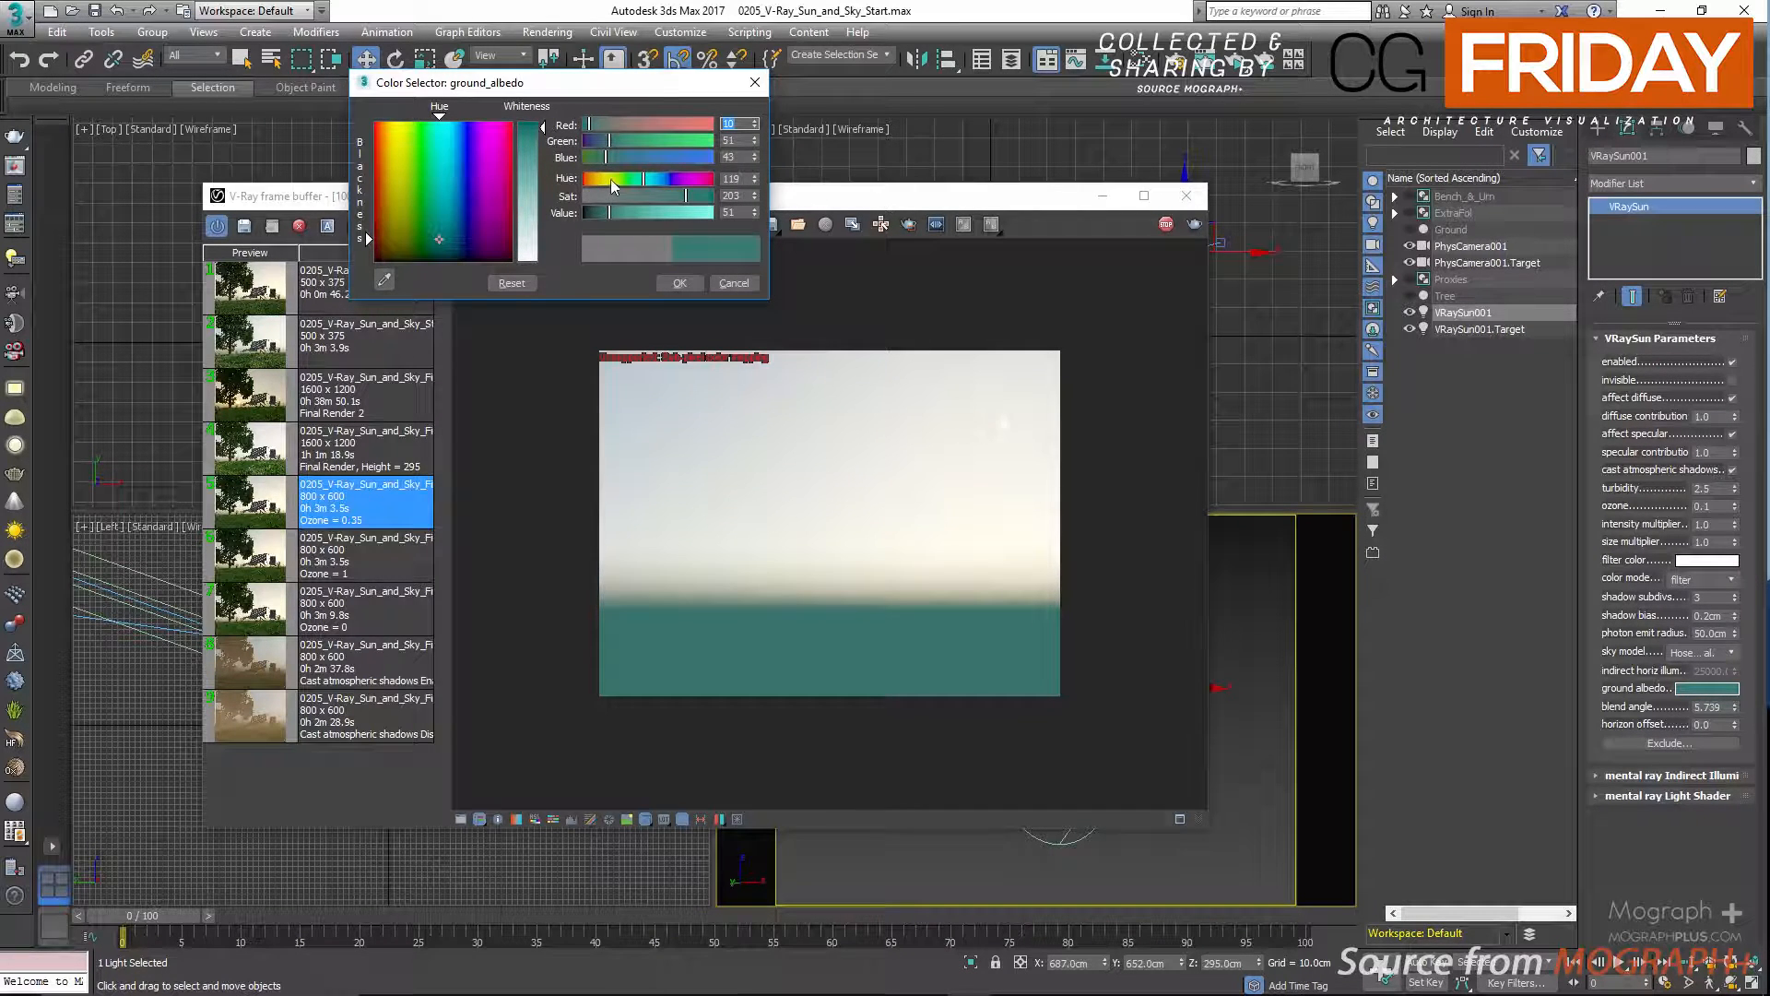
click(676, 179)
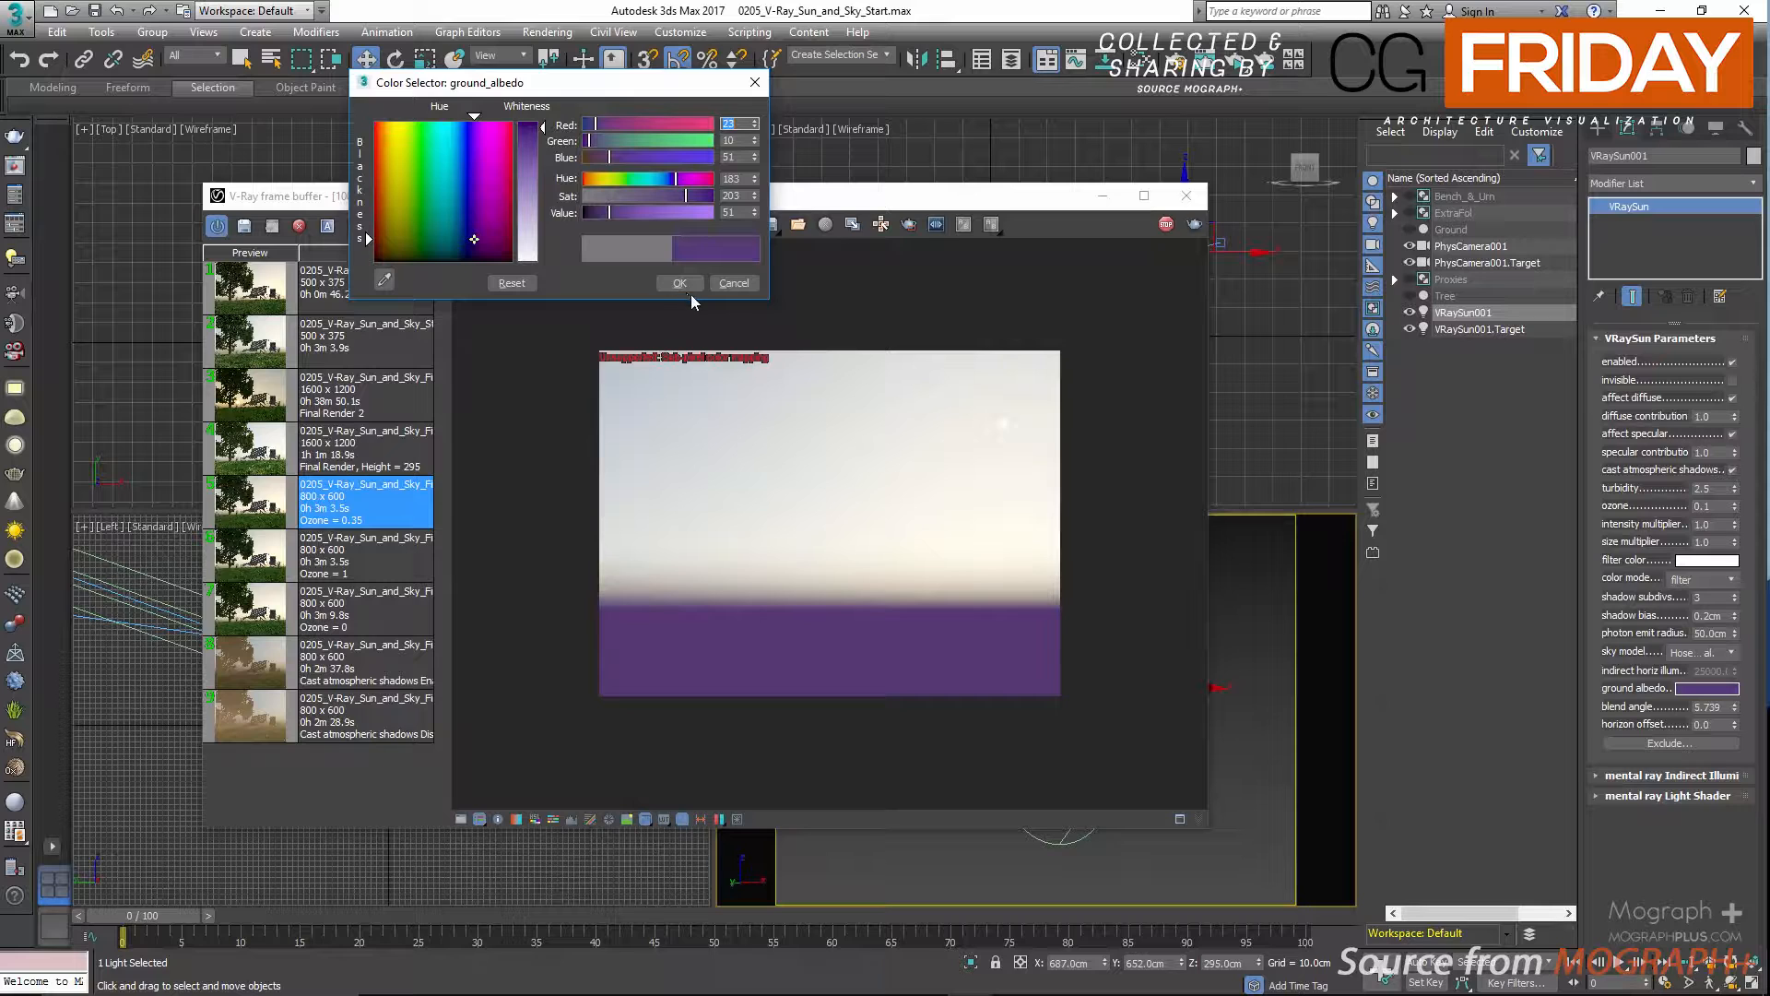
click(727, 288)
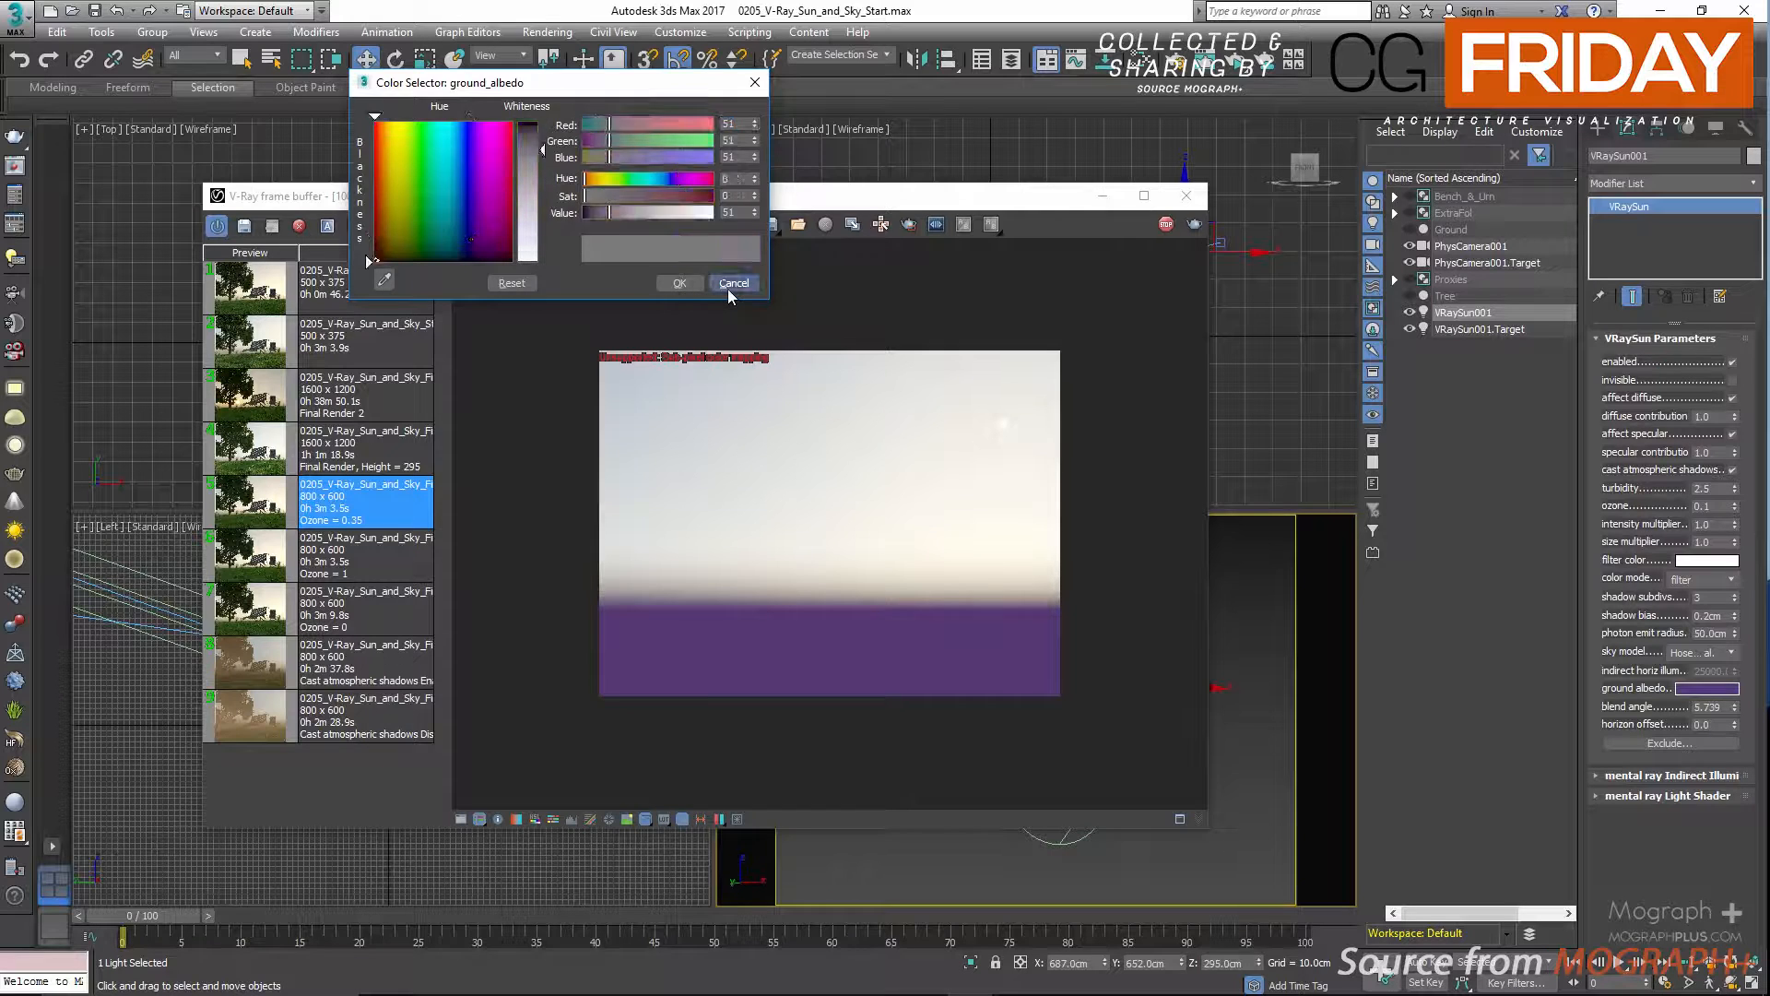
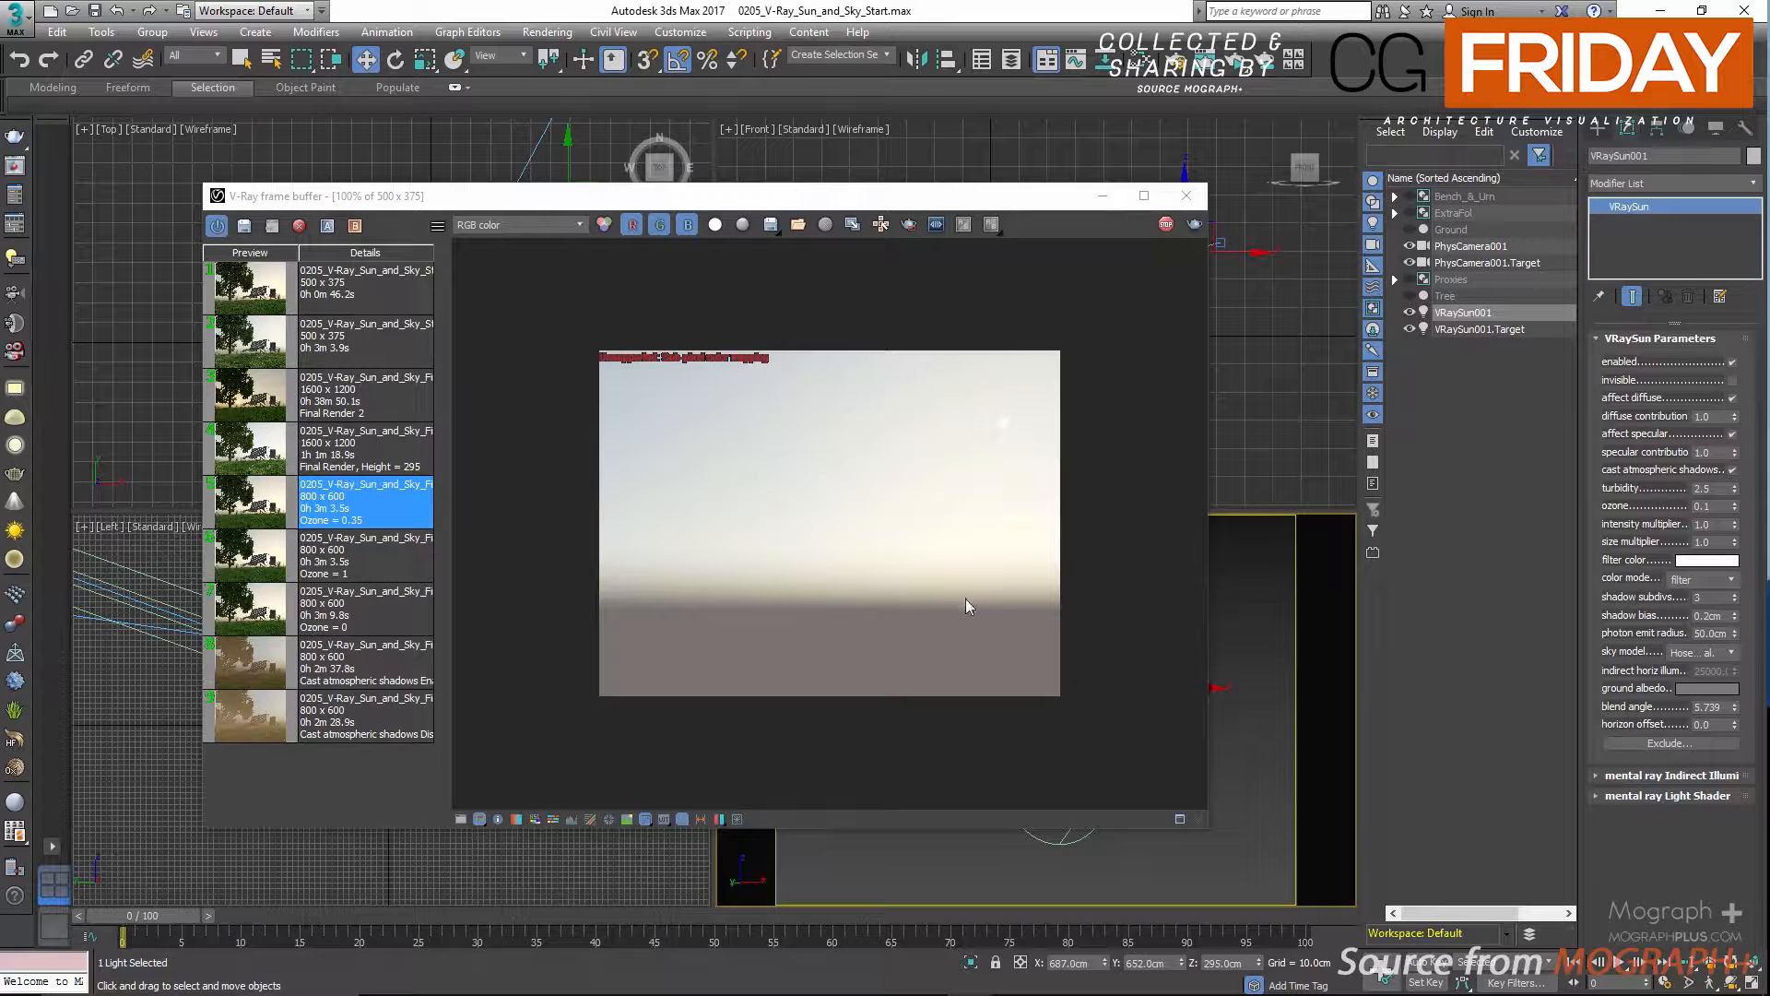
Test the sun's blend angle at 25 and set it back to 5.739.
double_click(1715, 708)
right_click(1716, 708)
click(1710, 870)
double_click(1713, 707)
text(1.0)
key(Return)
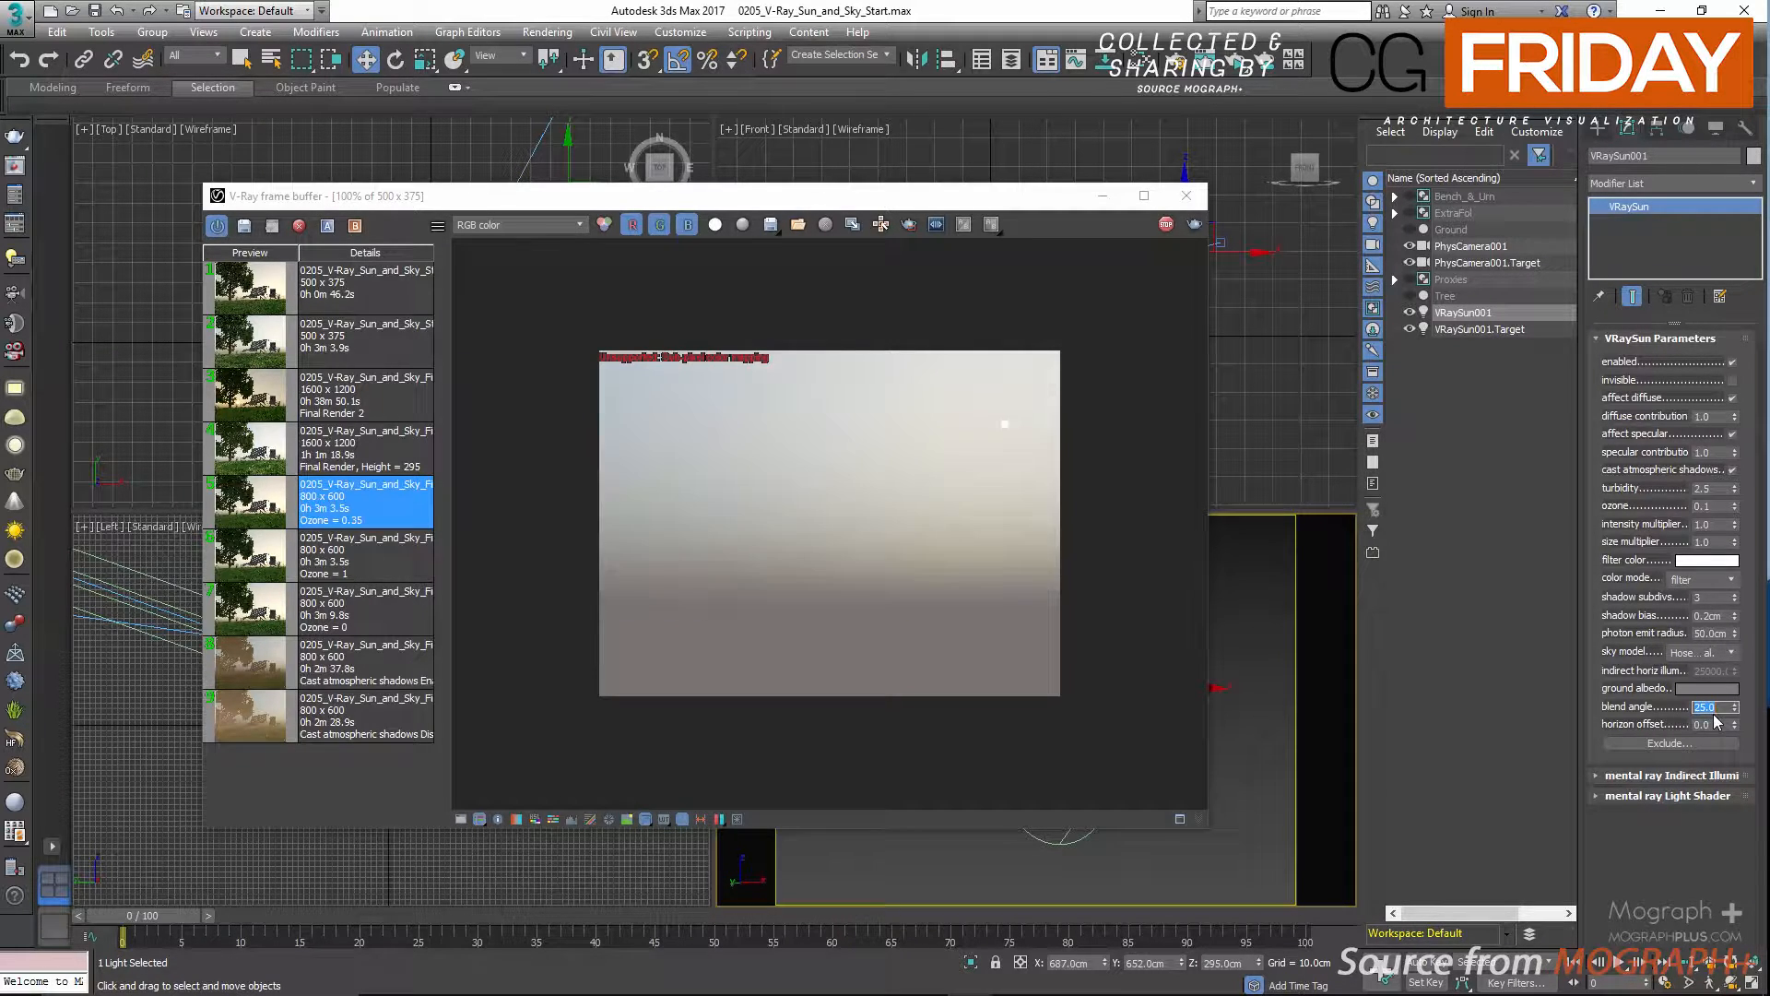
key(Return)
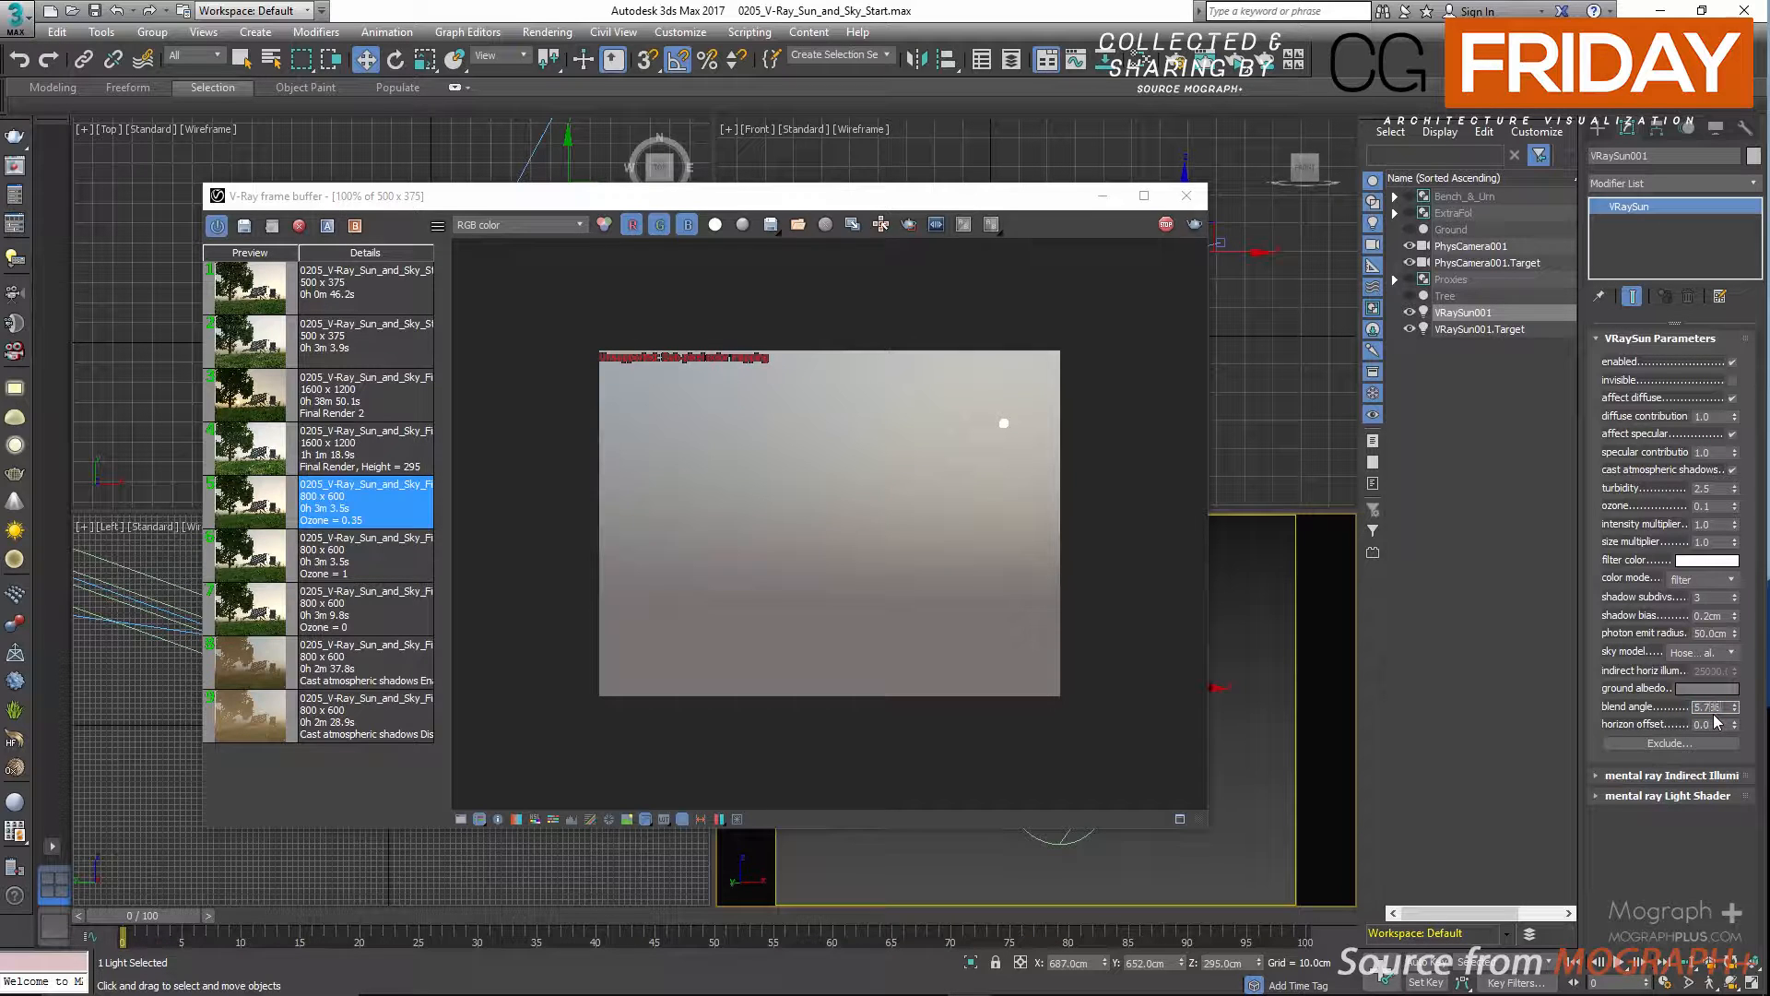
key(Return)
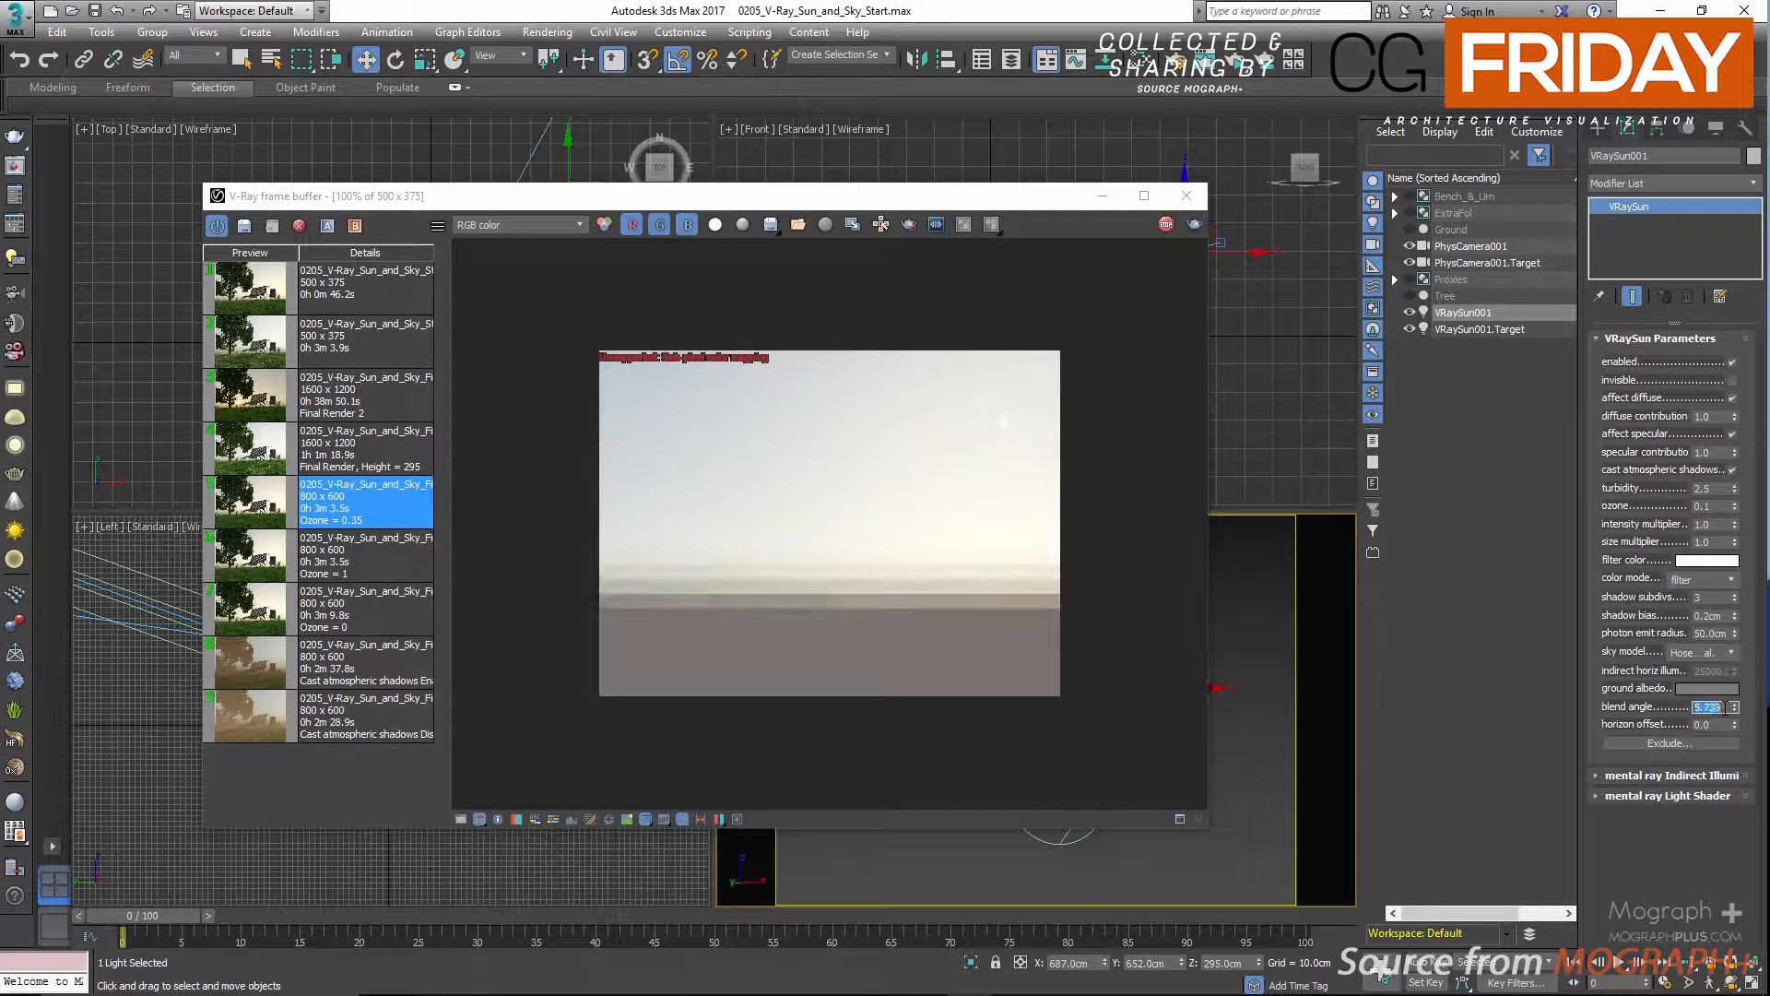
Test the sun's horizon offset at 20 and set it back to 0.
double_click(1701, 724)
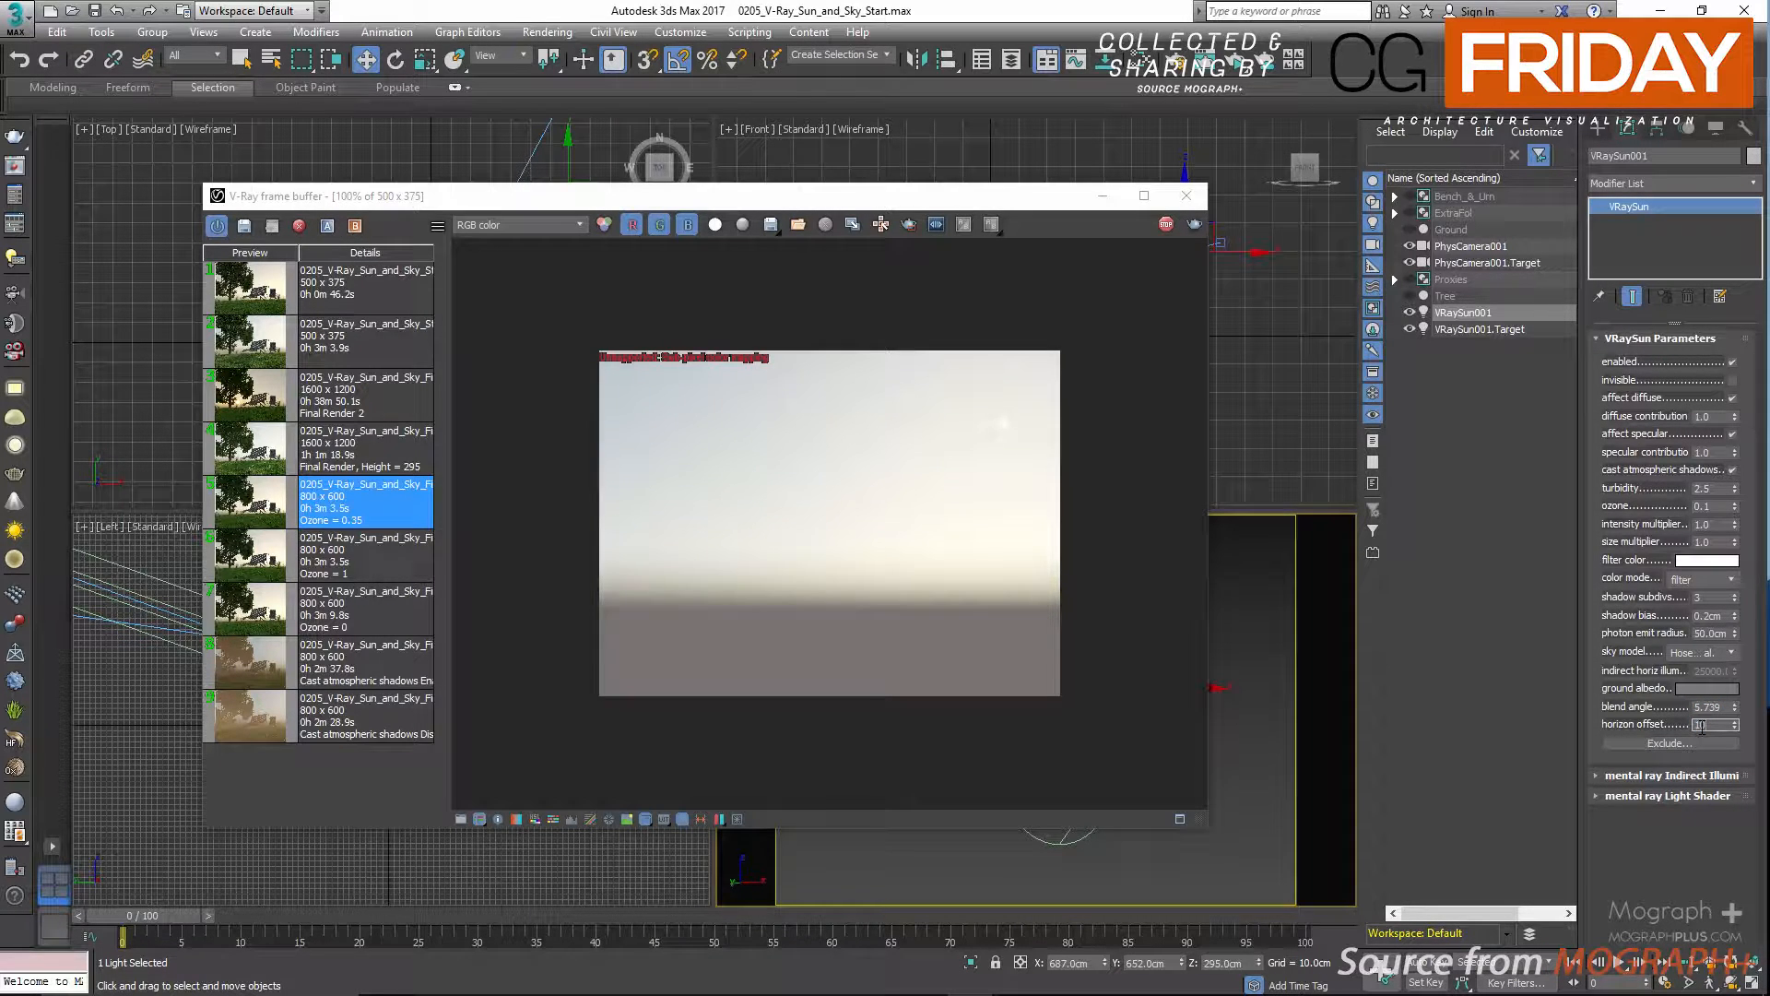
text(20)
key(Return)
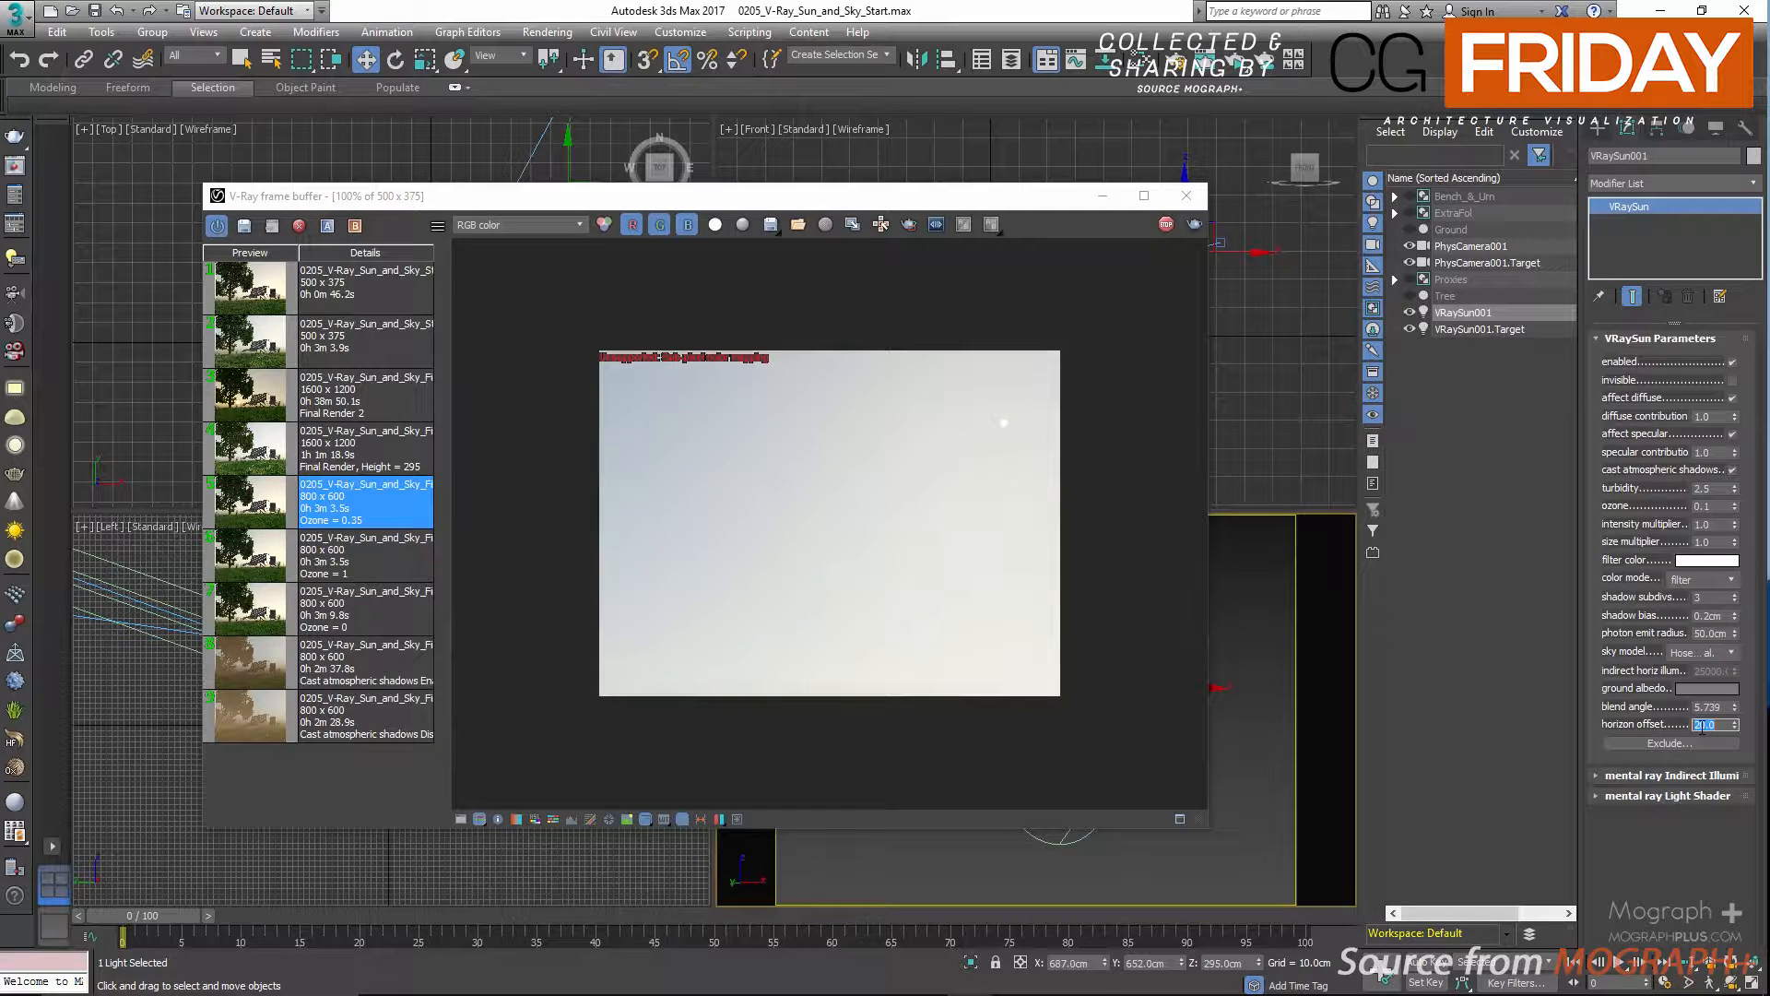
text(0)
key(Return)
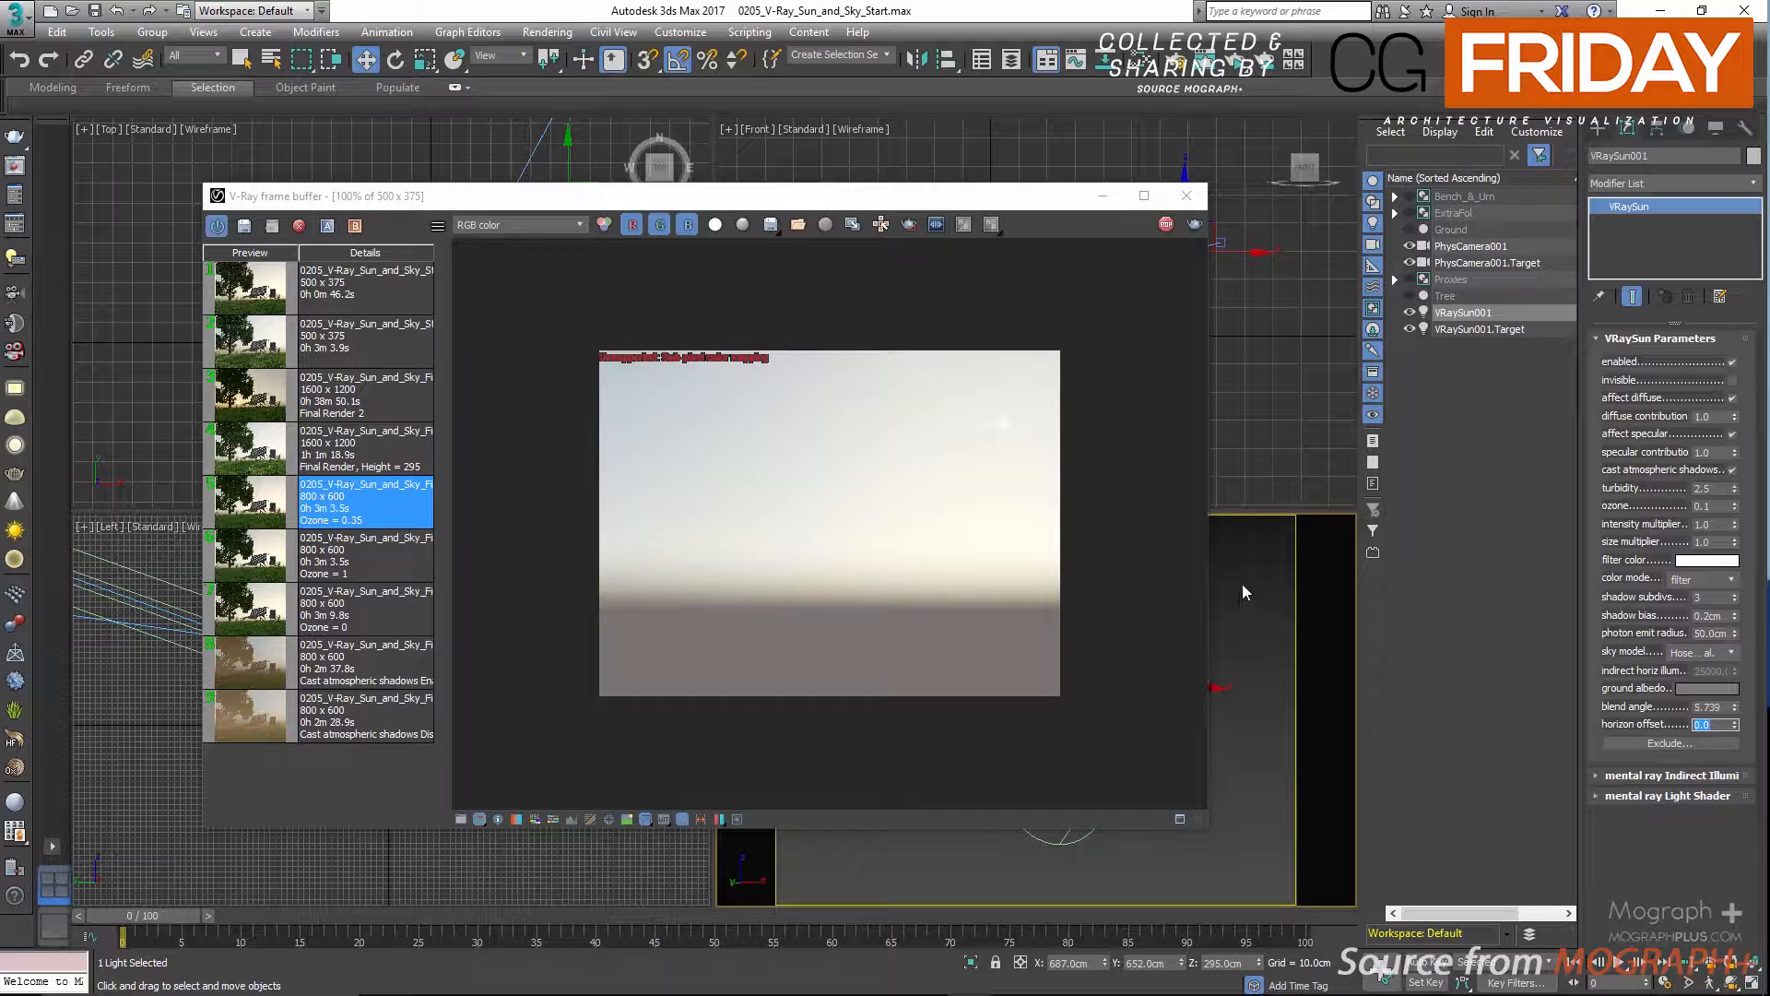
Unhide all scene objects and close the V-Ray frame buffer.
right_click(1264, 574)
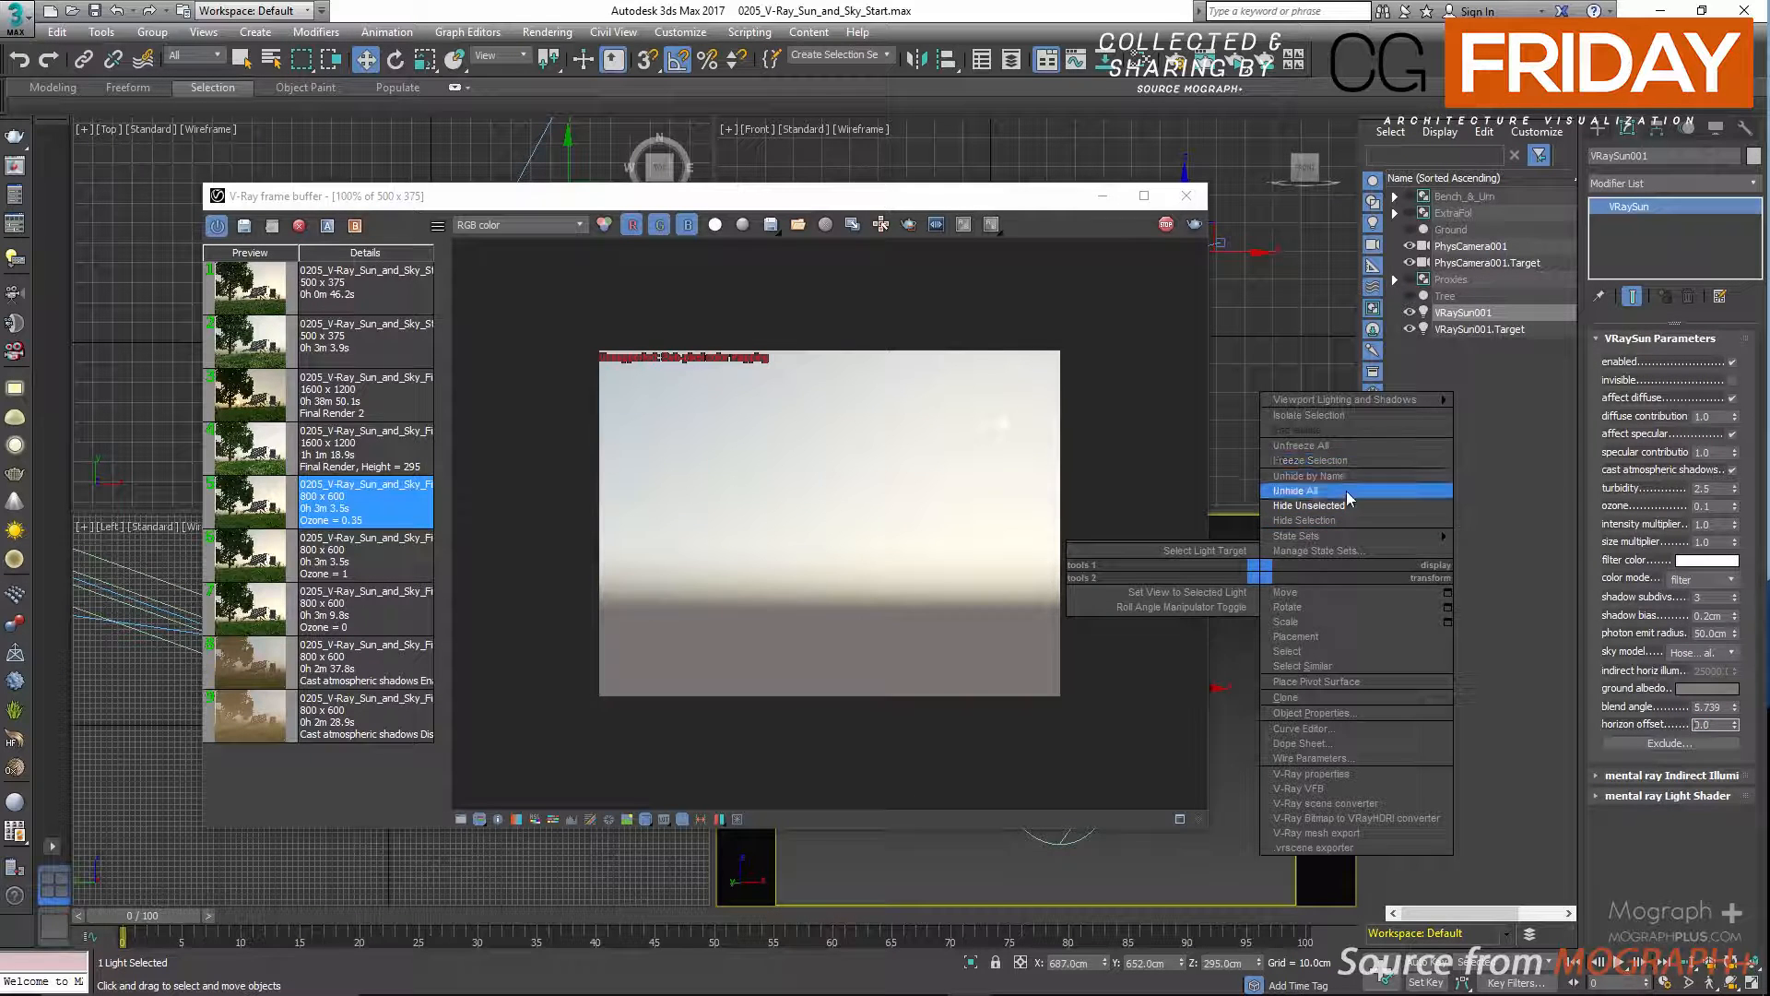
click(1309, 490)
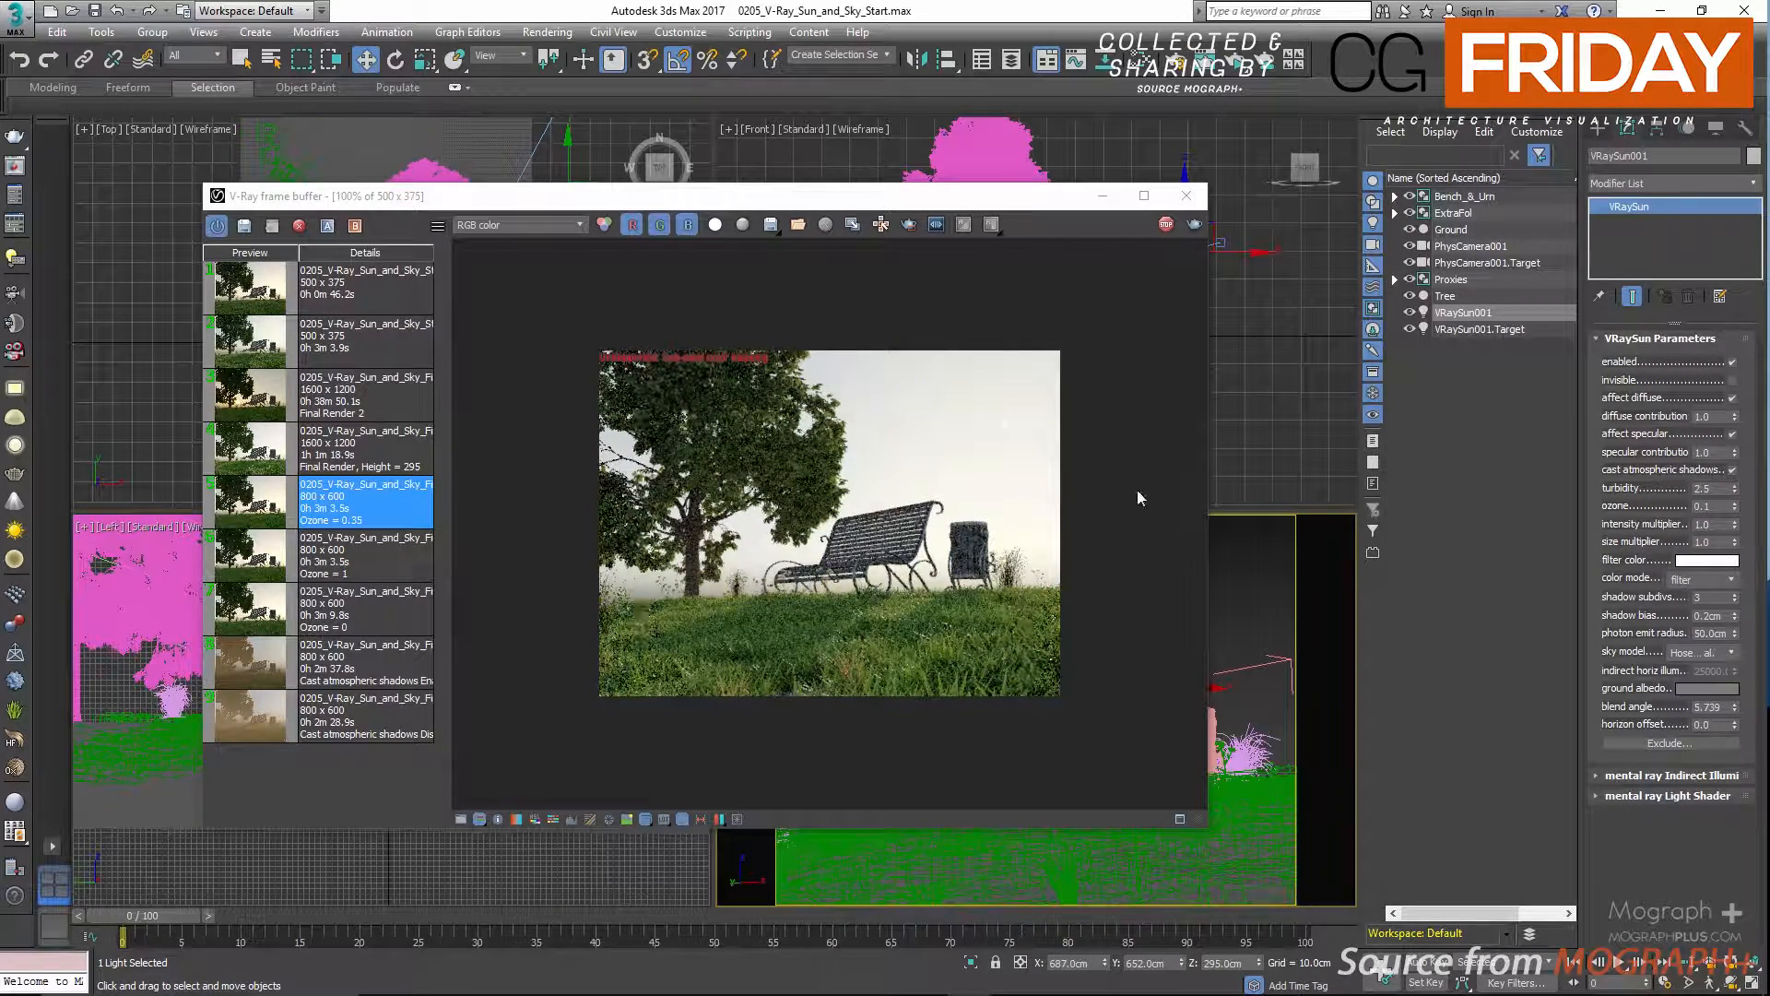
click(1185, 196)
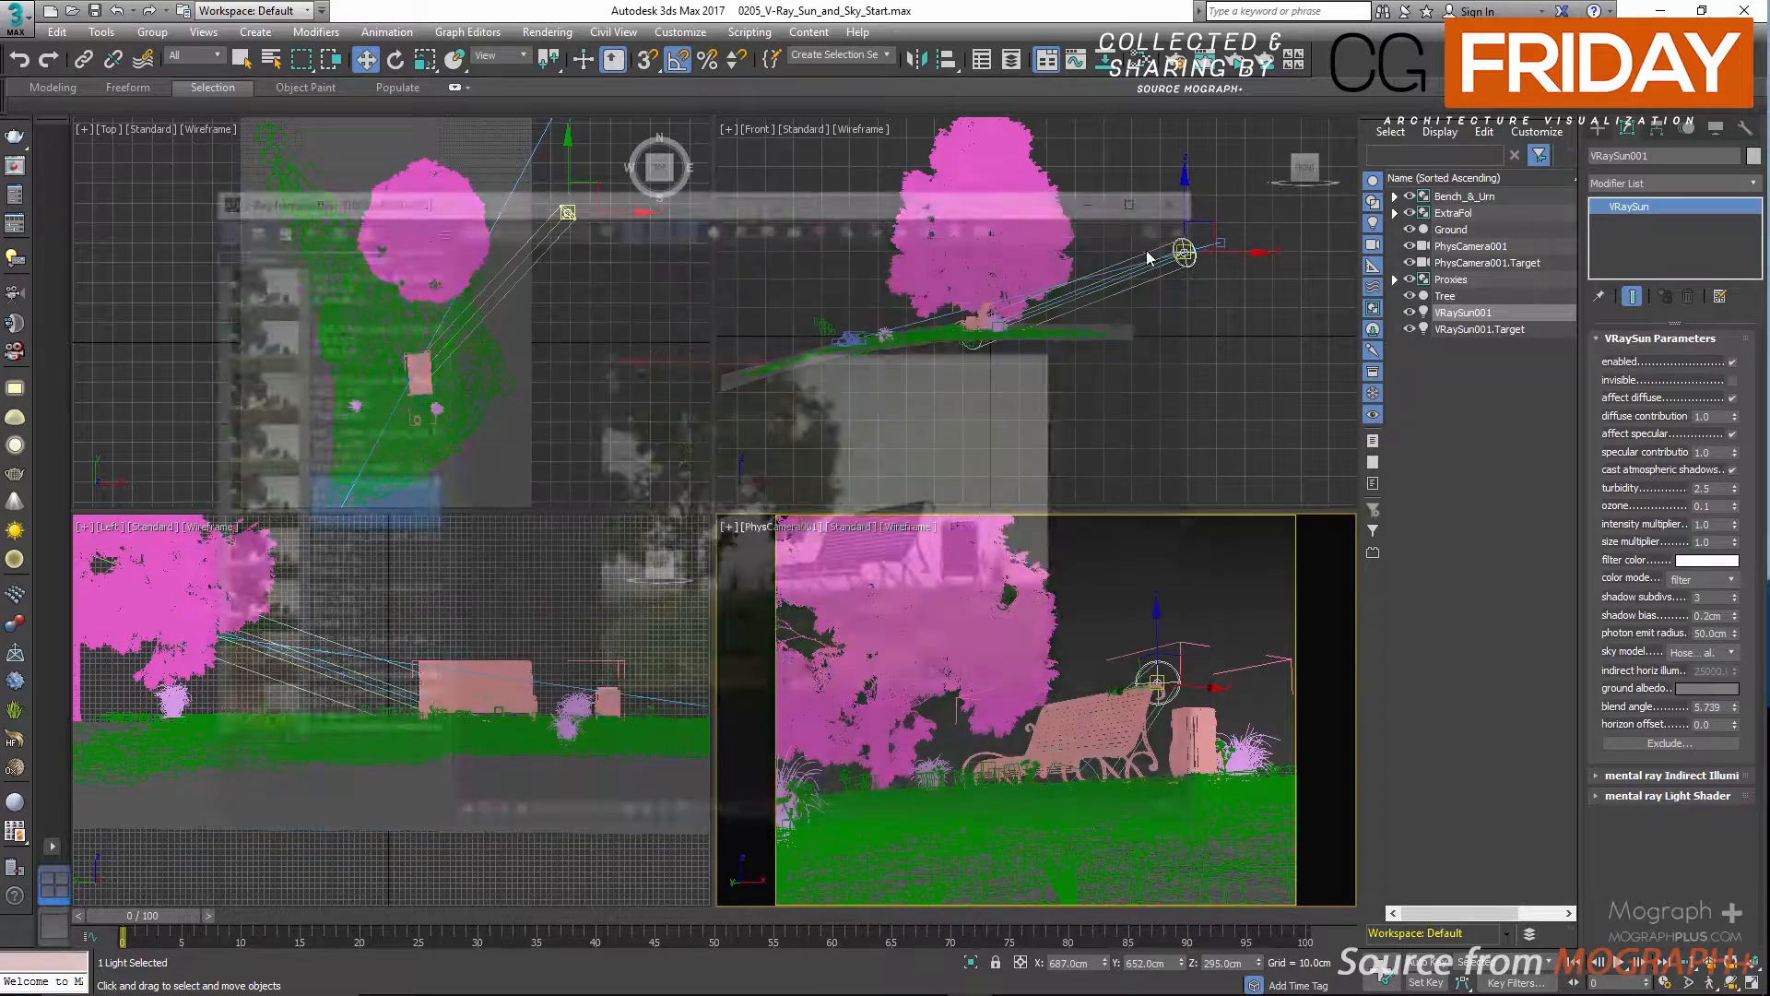
click(1236, 70)
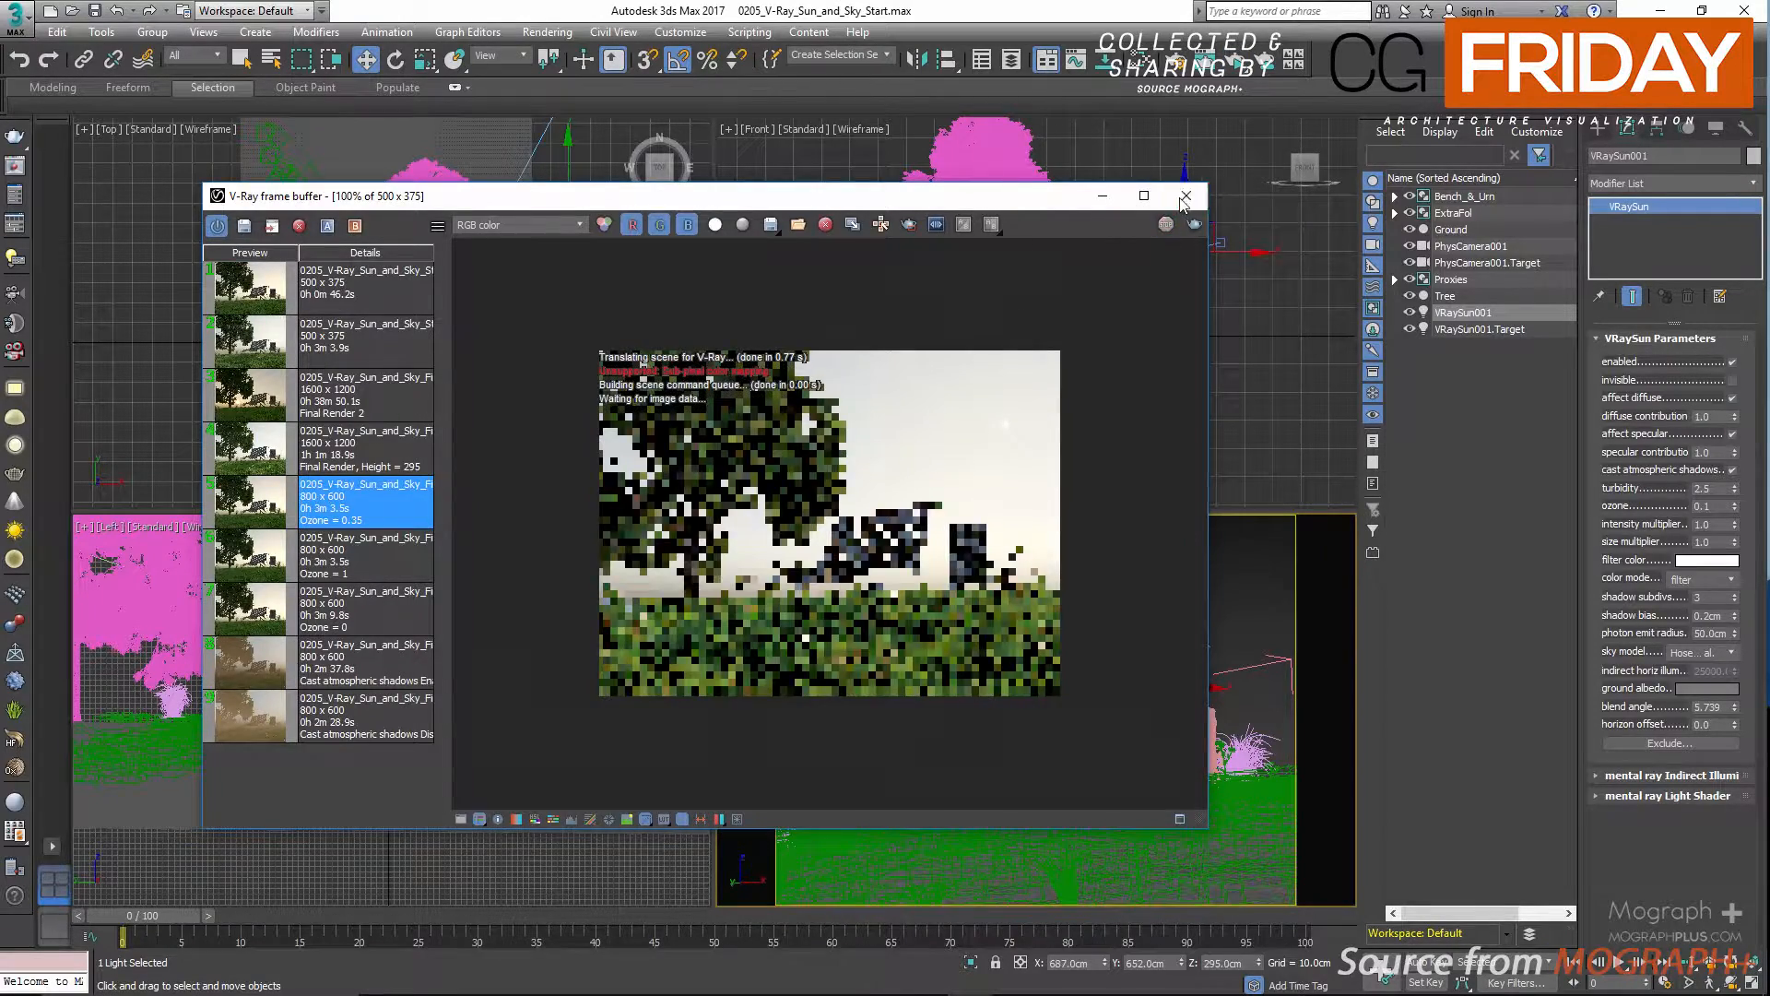
click(1187, 195)
Bring the DefaultVRaySky environment map into the Slate Material Editor and open its VRaySky parameters.
right_click(983, 330)
key(m)
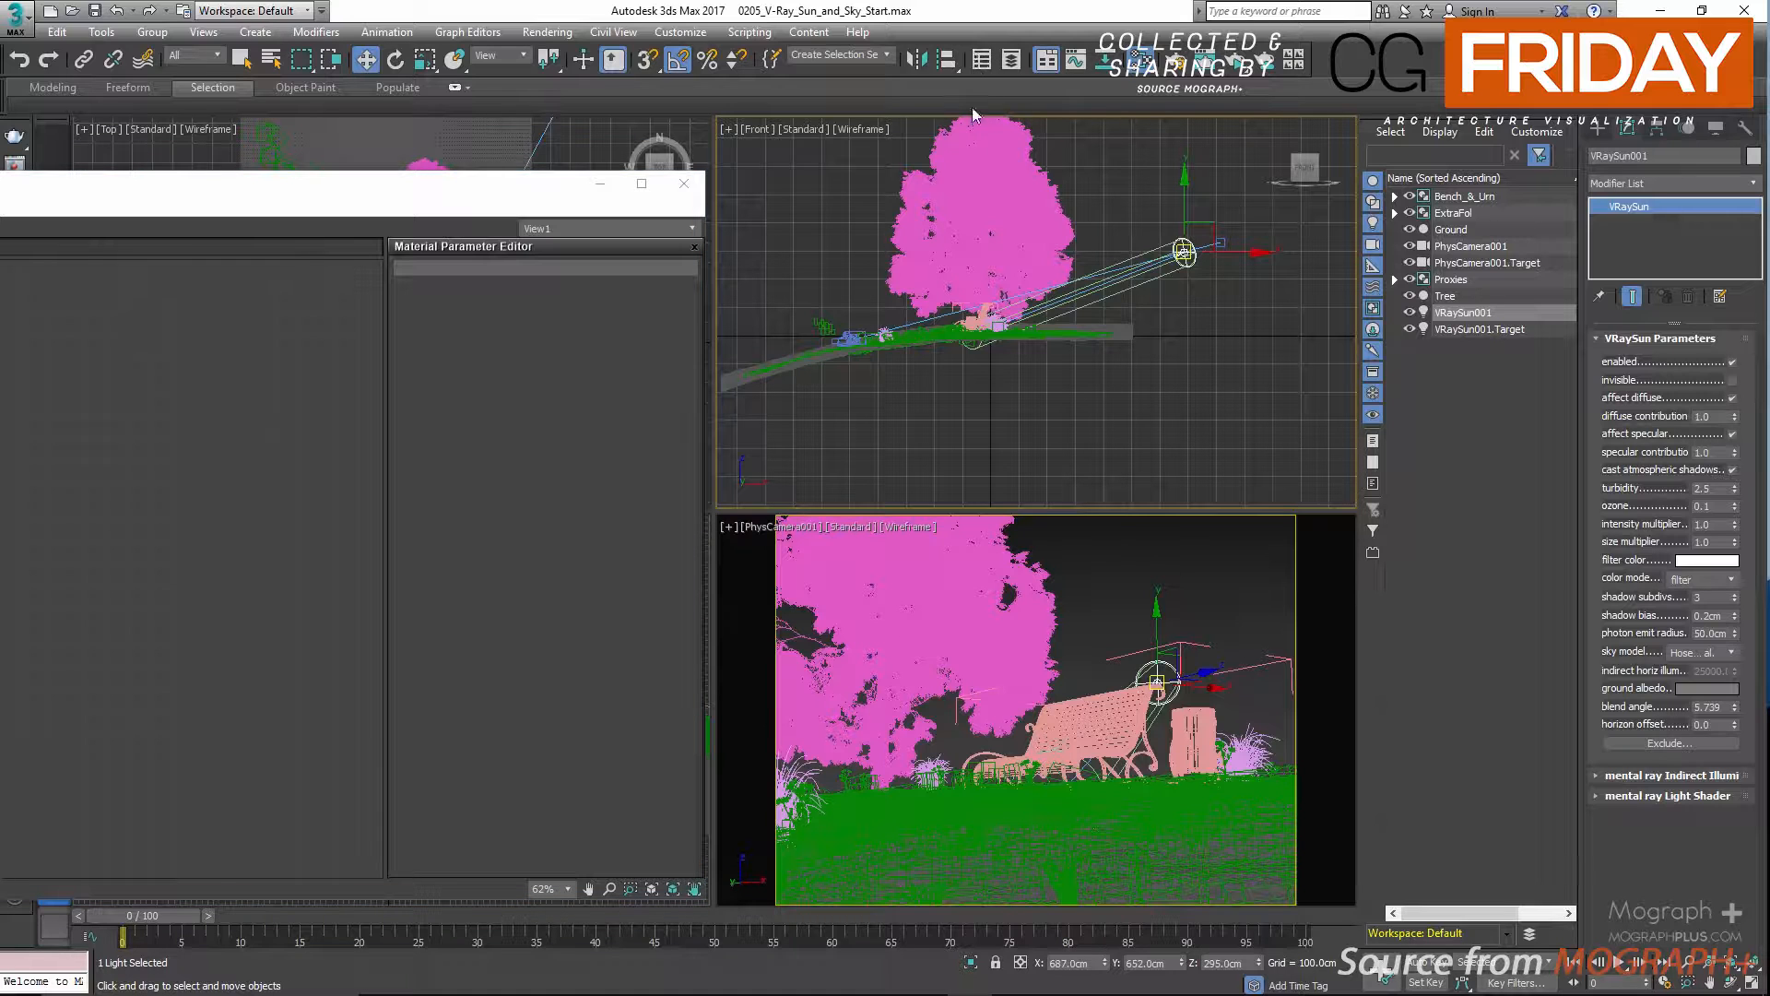
key(8)
drag(876, 277, 355, 385)
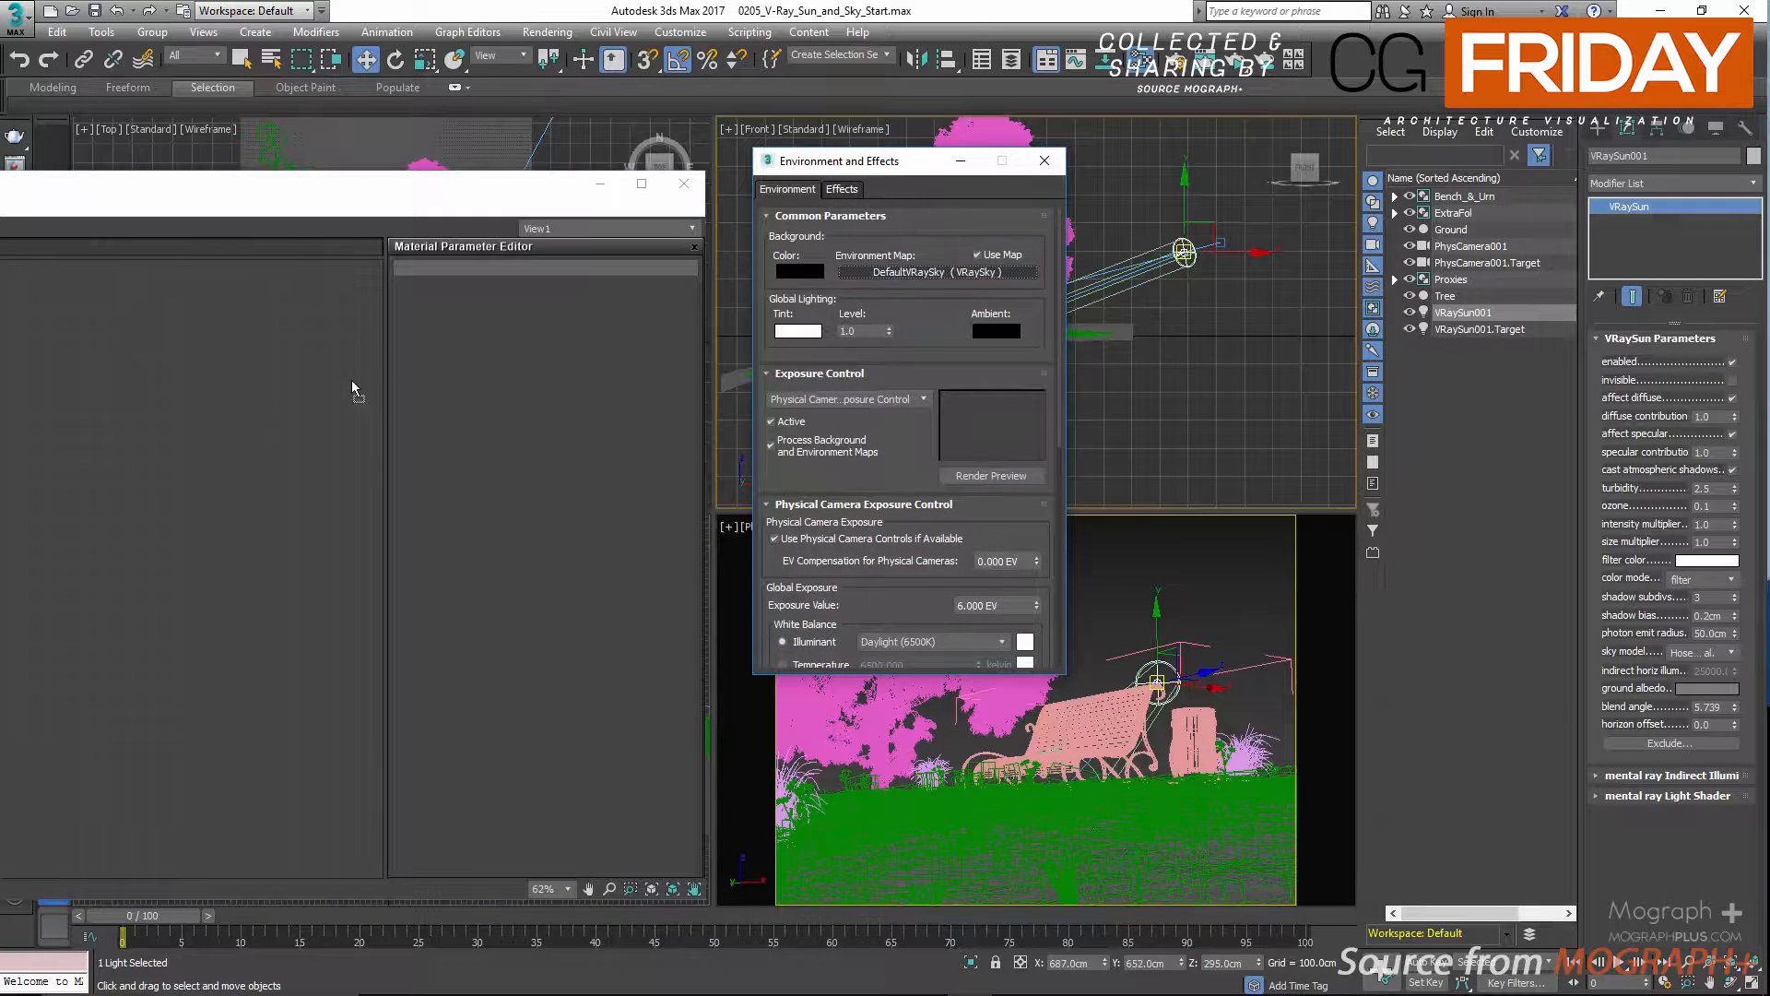
drag(271, 461, 263, 462)
click(39, 602)
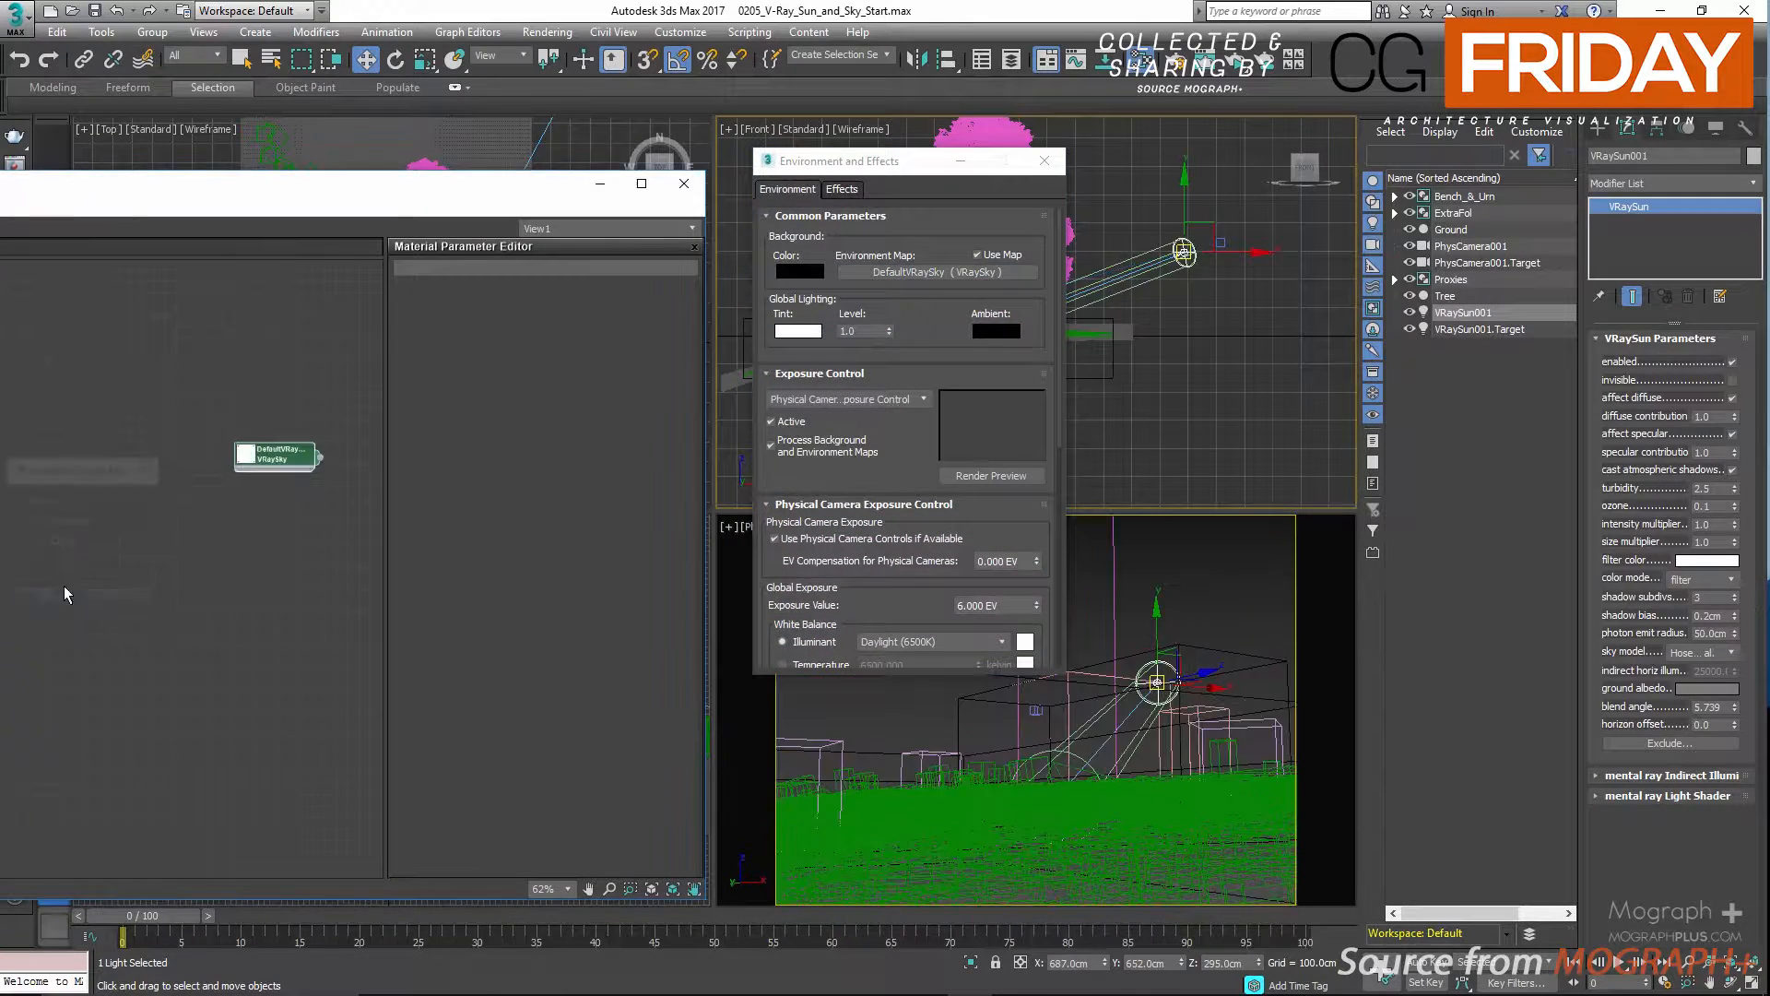
double_click(245, 455)
scroll(291, 536, up, 1)
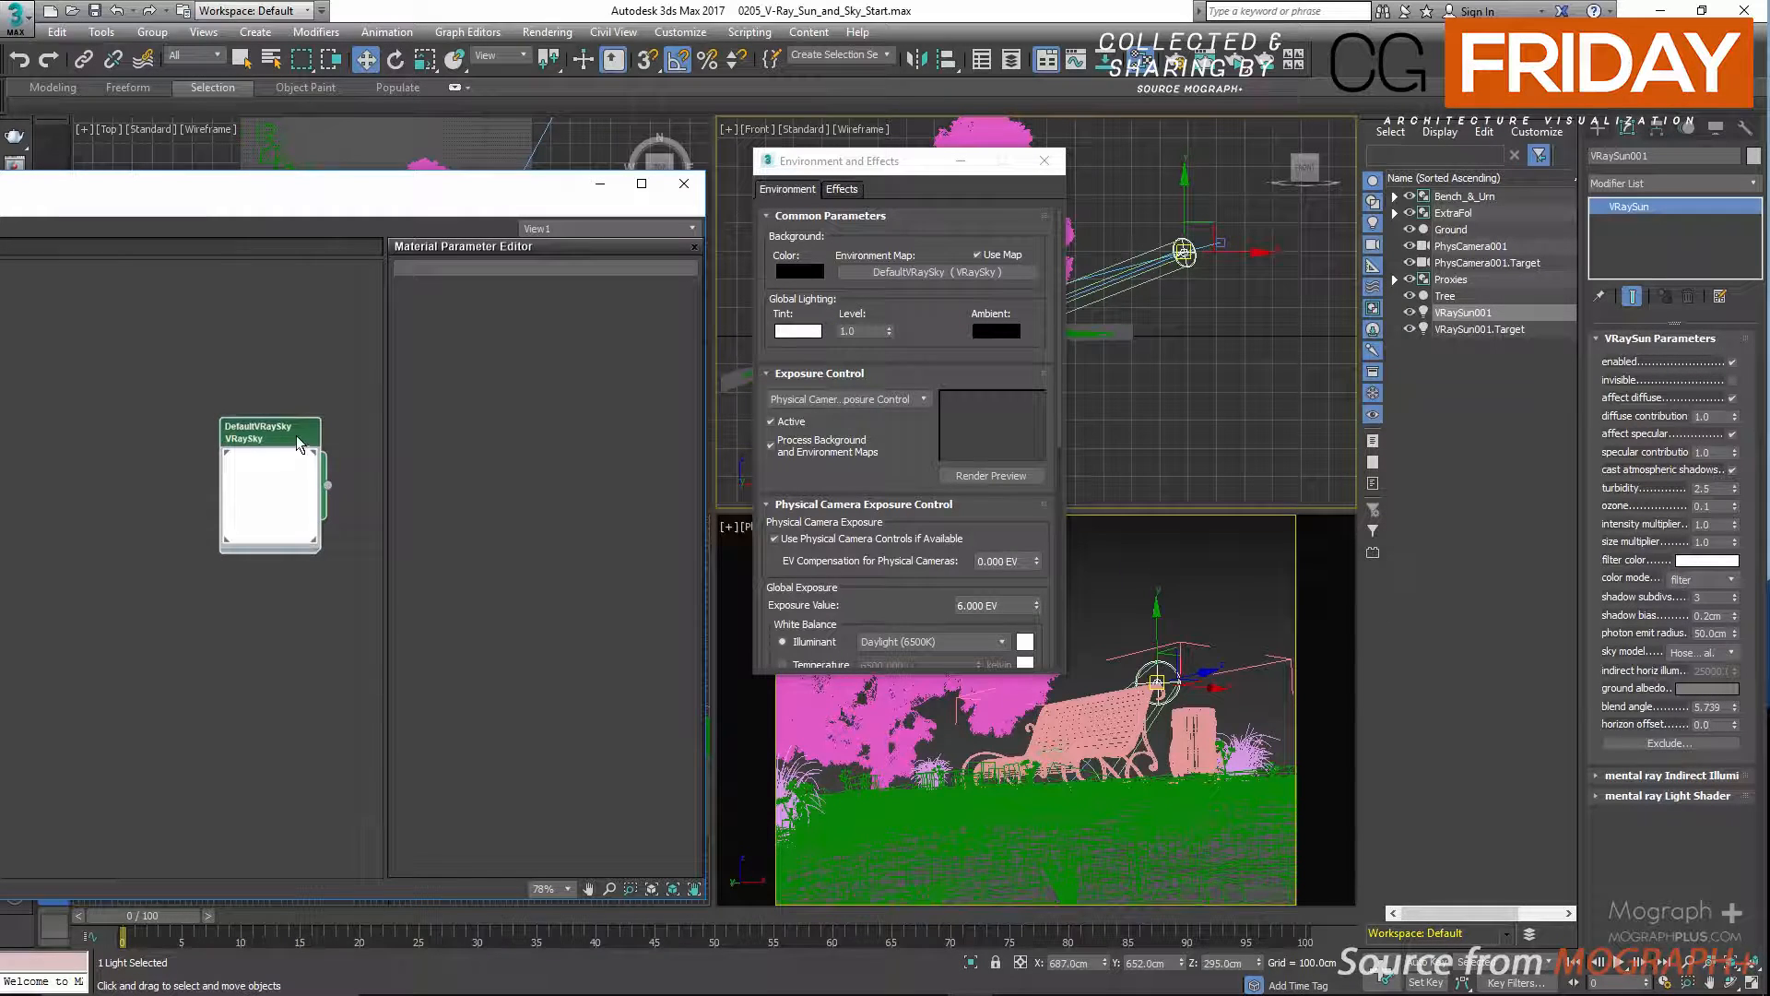
double_click(293, 442)
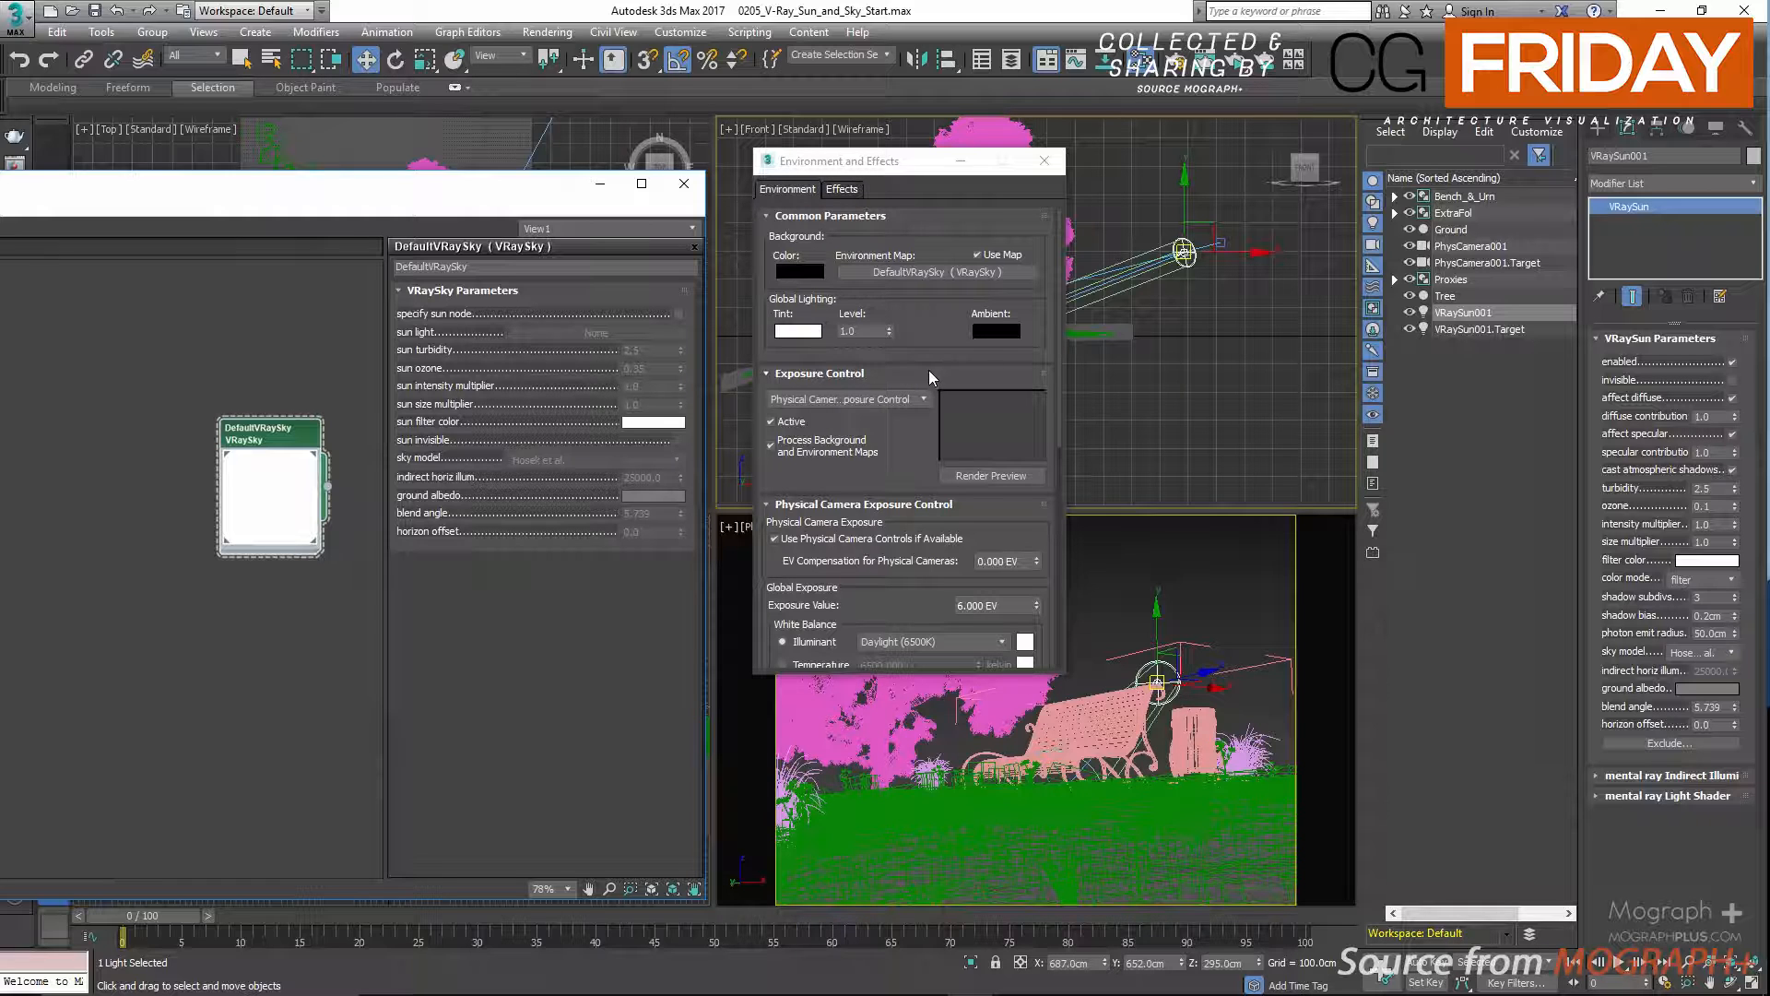
Restart the interactive render, hide the frame buffer's history and move its window clear of the sky parameters.
click(1238, 68)
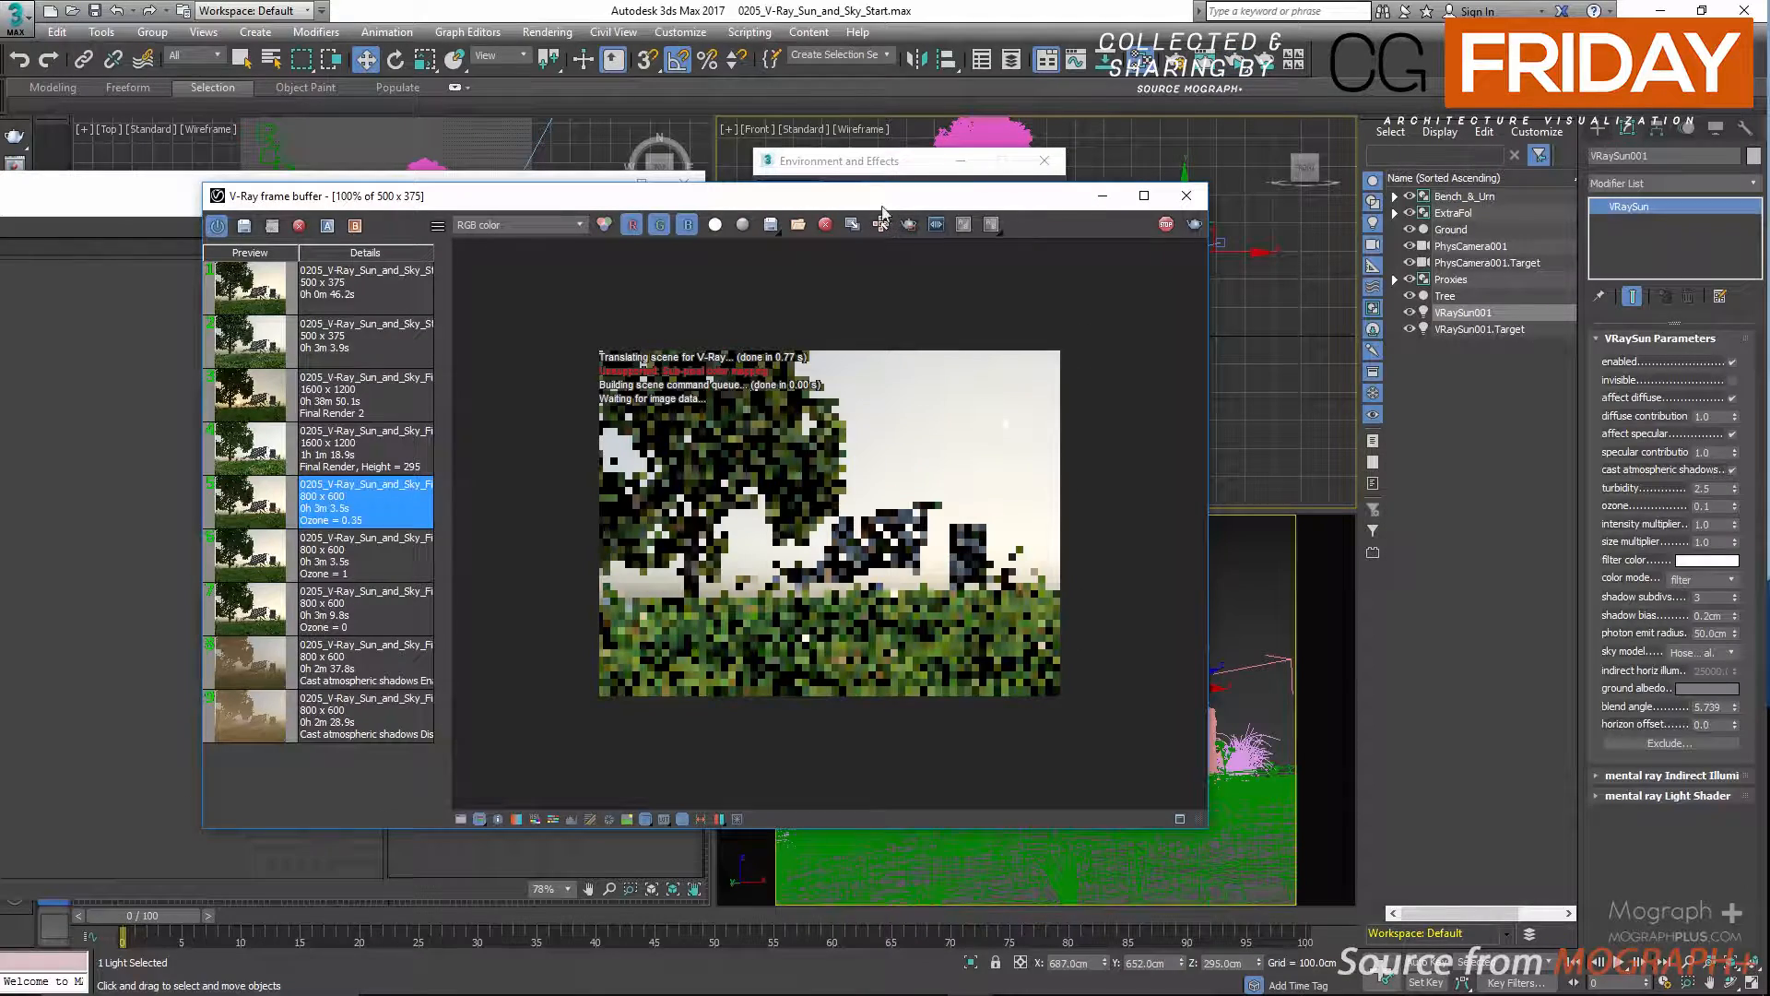
click(682, 819)
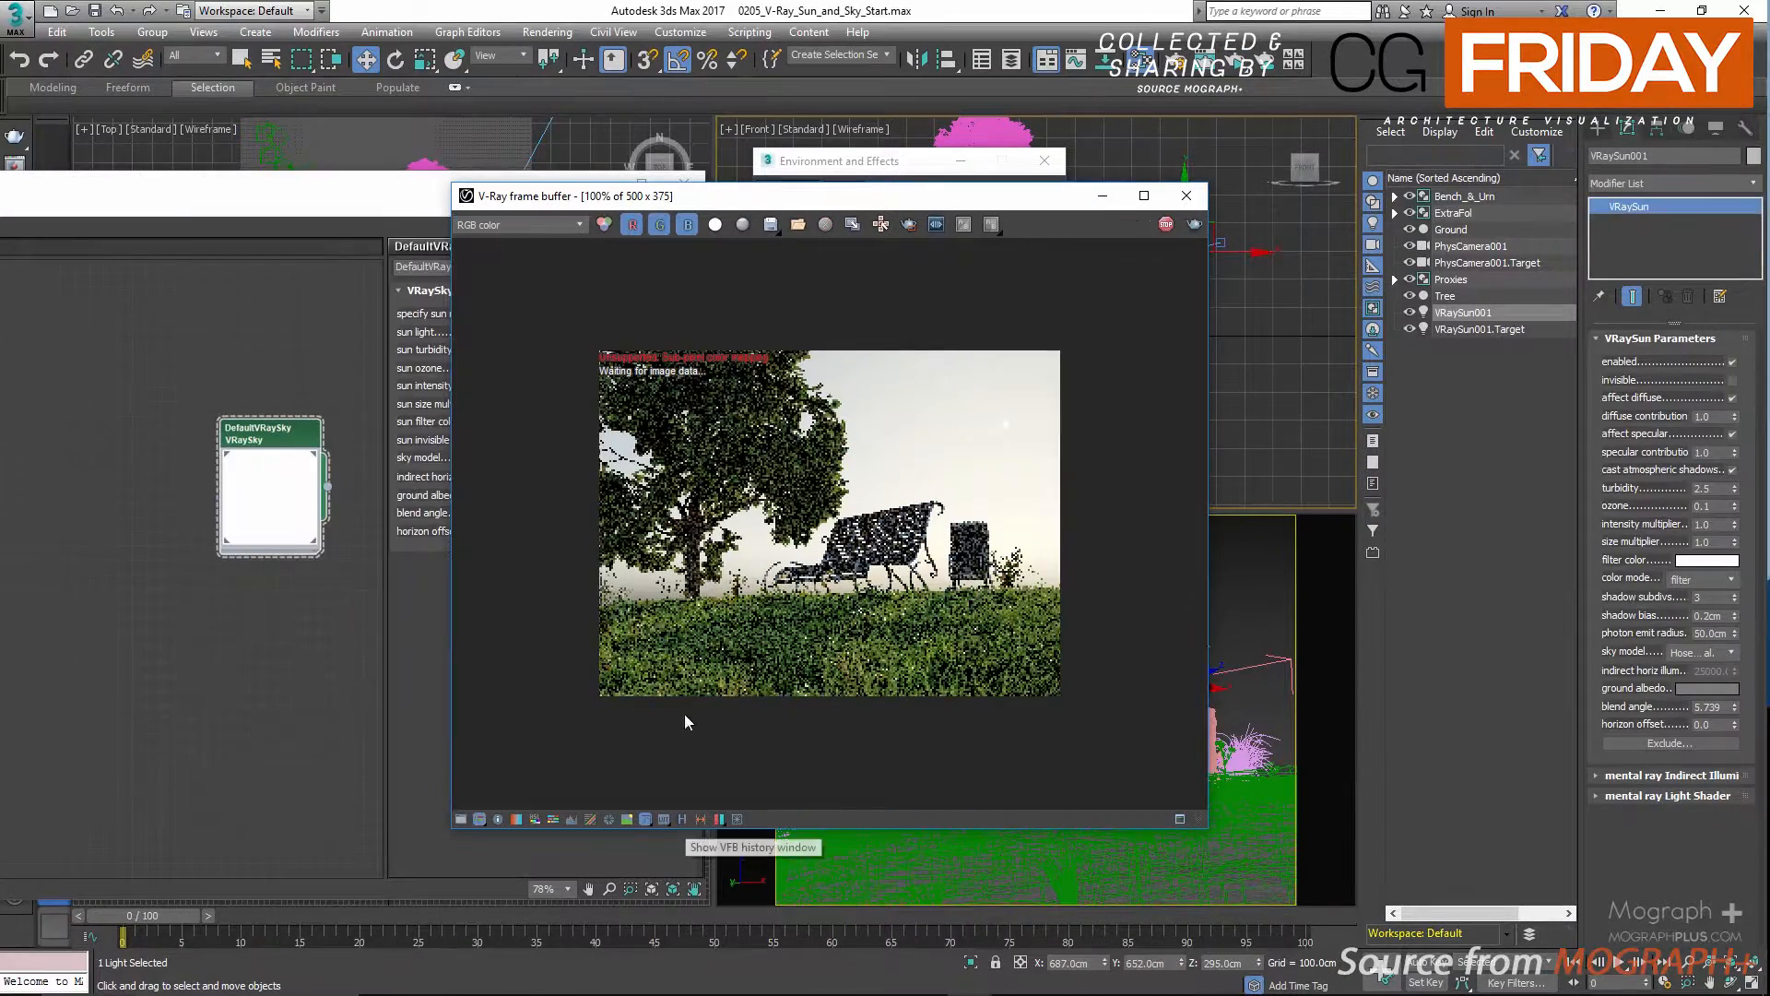
drag(821, 203, 930, 413)
Enable specify sun node on the sky map, assign VRaySun001 as its sun light and arrange both windows side by side.
click(678, 313)
click(574, 334)
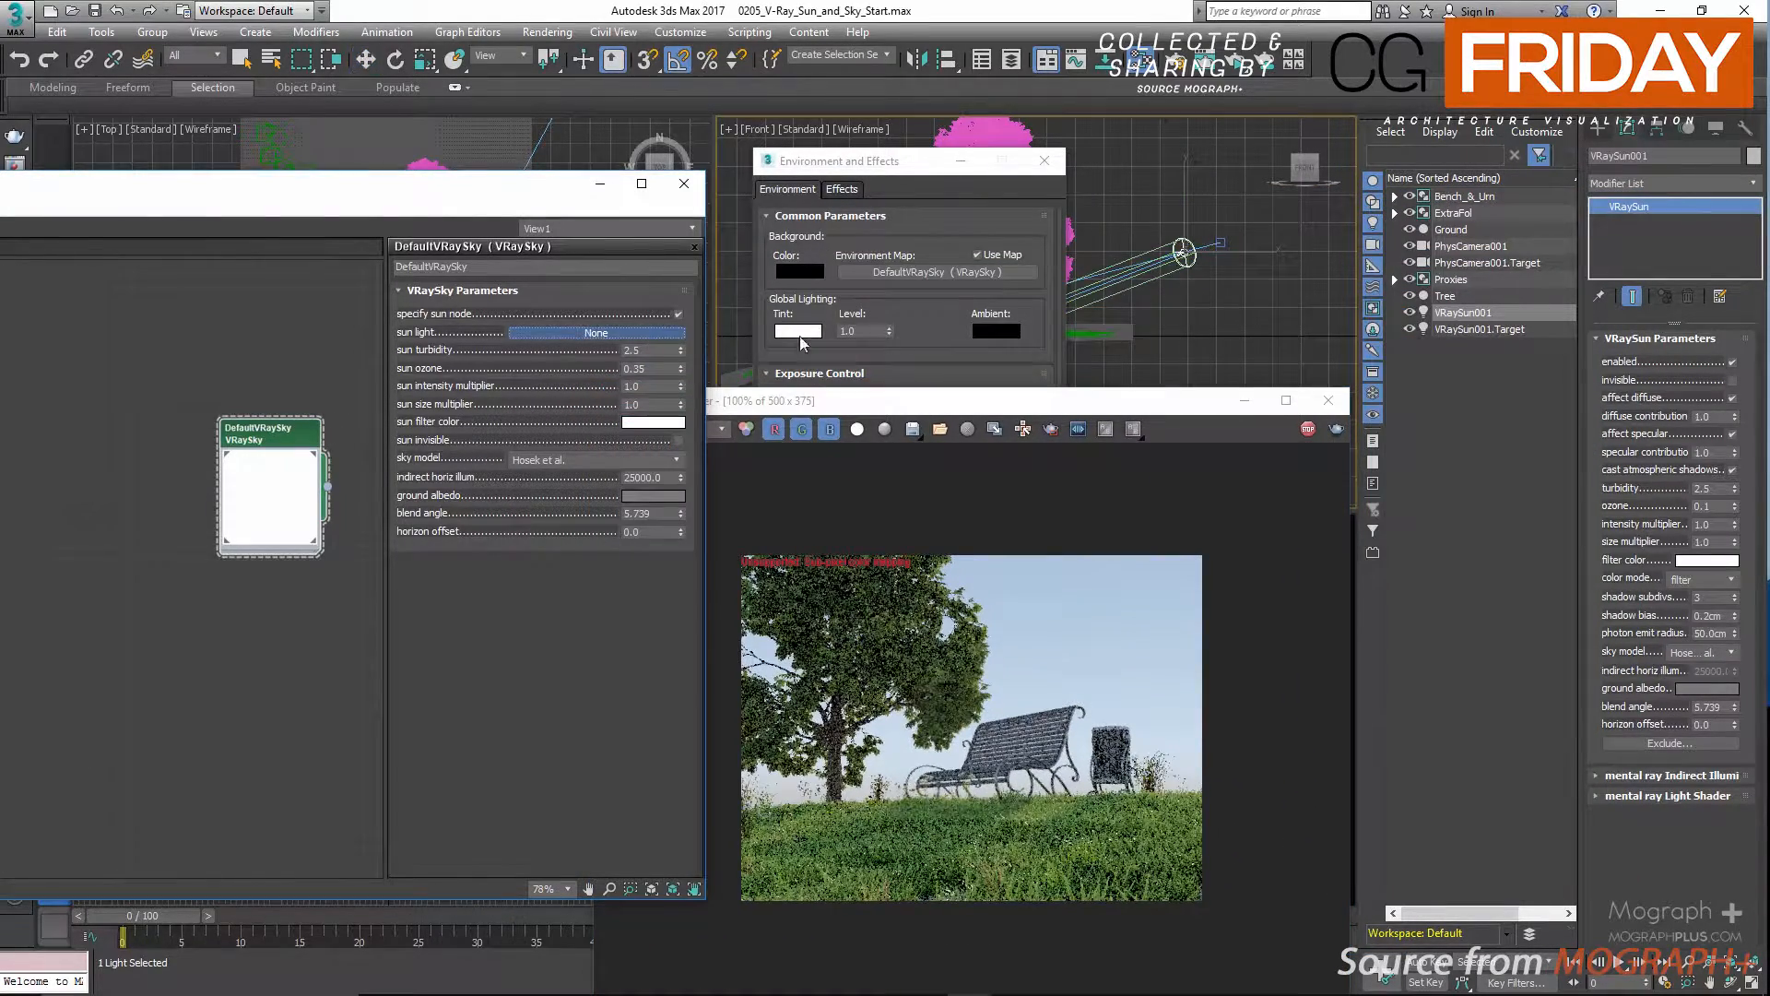
click(1465, 313)
drag(1084, 410, 1133, 217)
drag(512, 204, 422, 212)
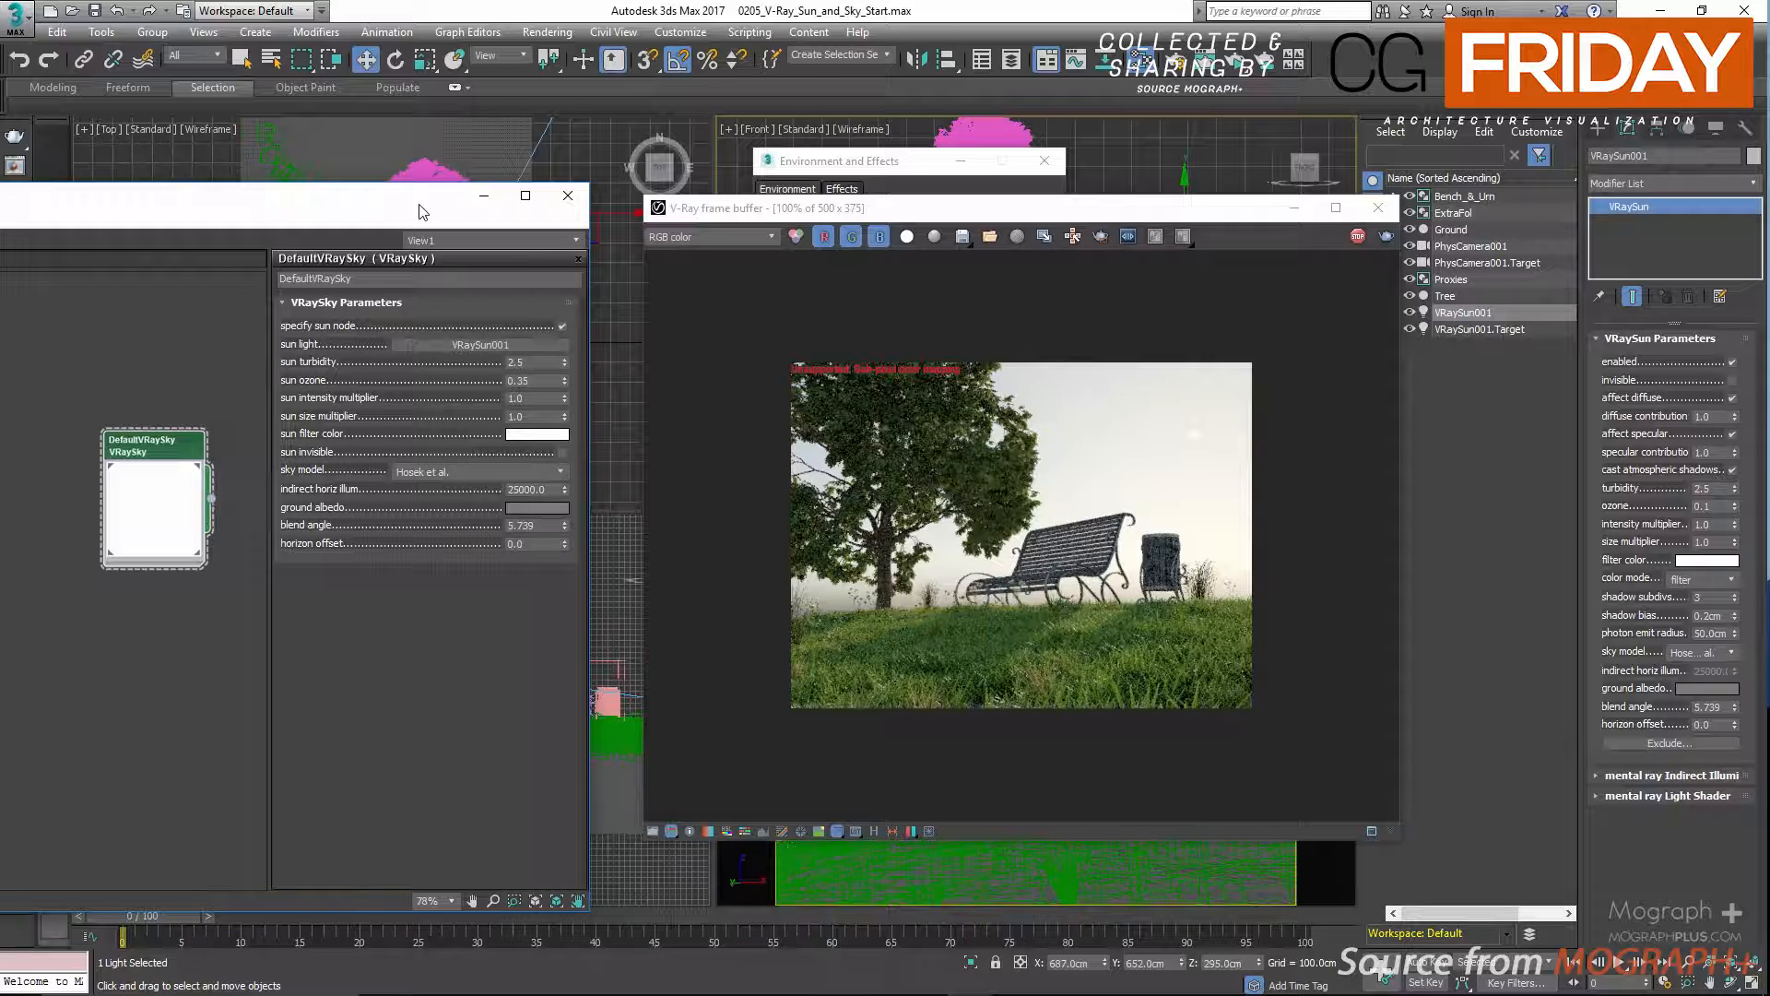
Test the sky map's sun turbidity at 10 and set it back to 2.5.
double_click(539, 363)
text(10)
key(Return)
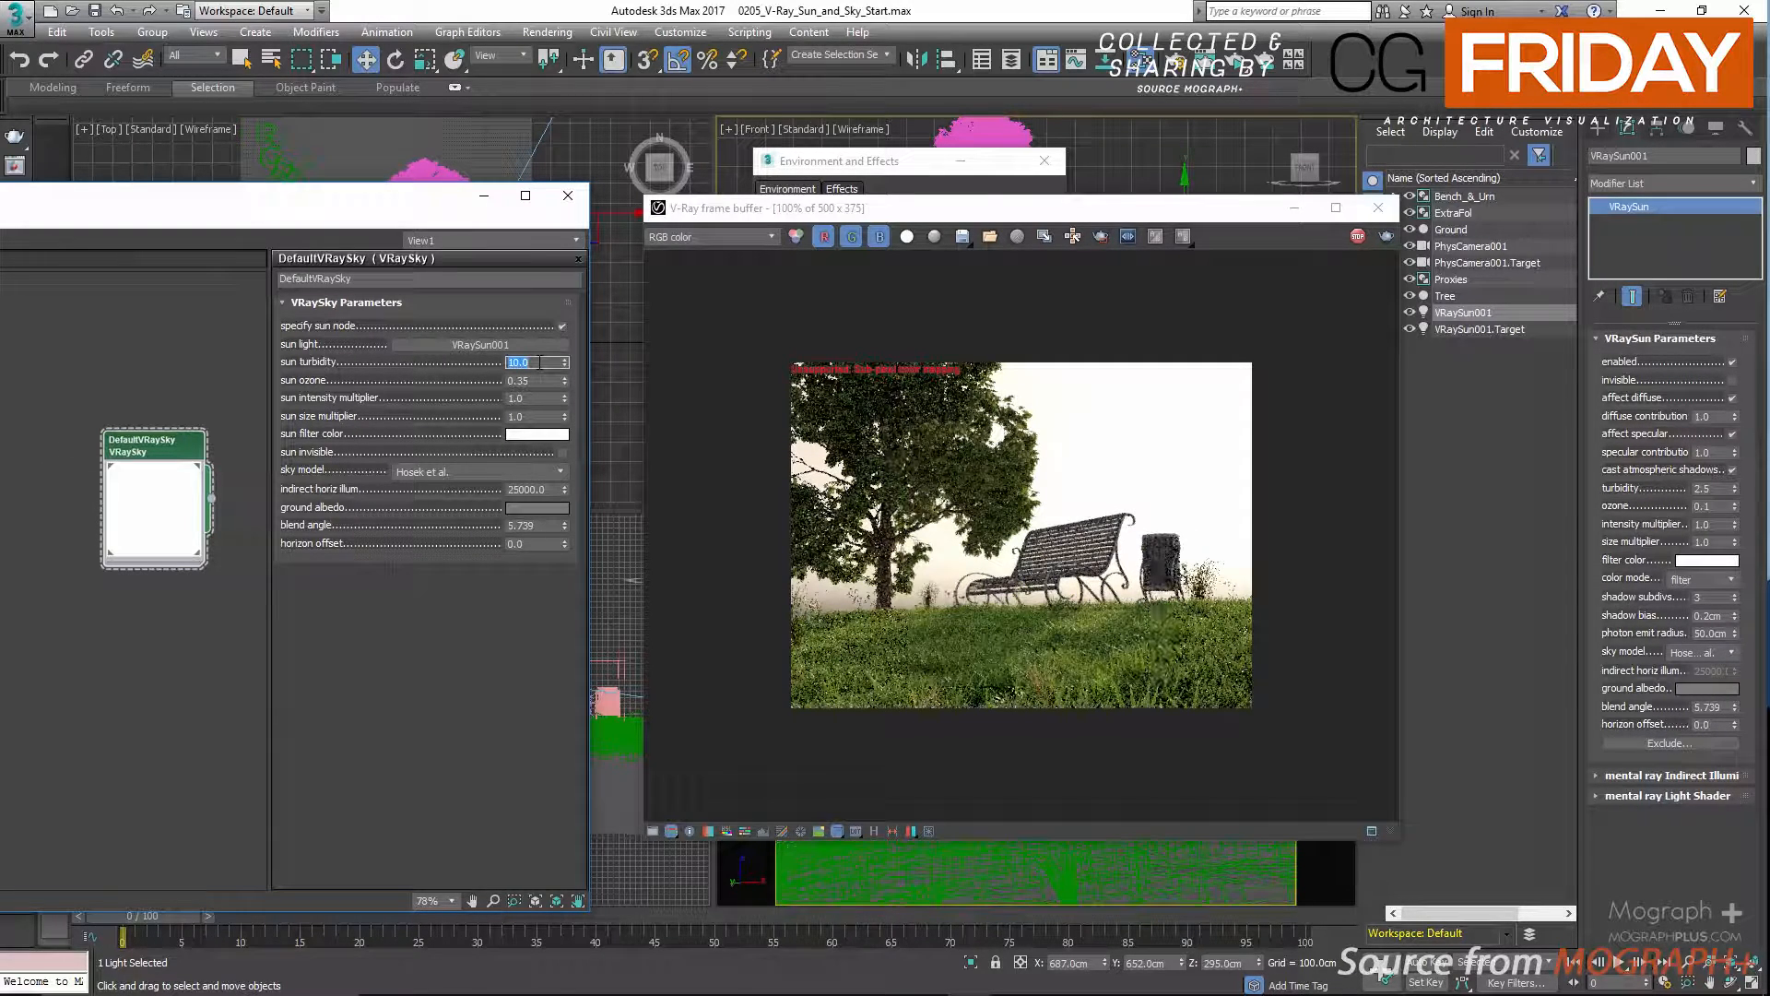
text(2.5)
key(Return)
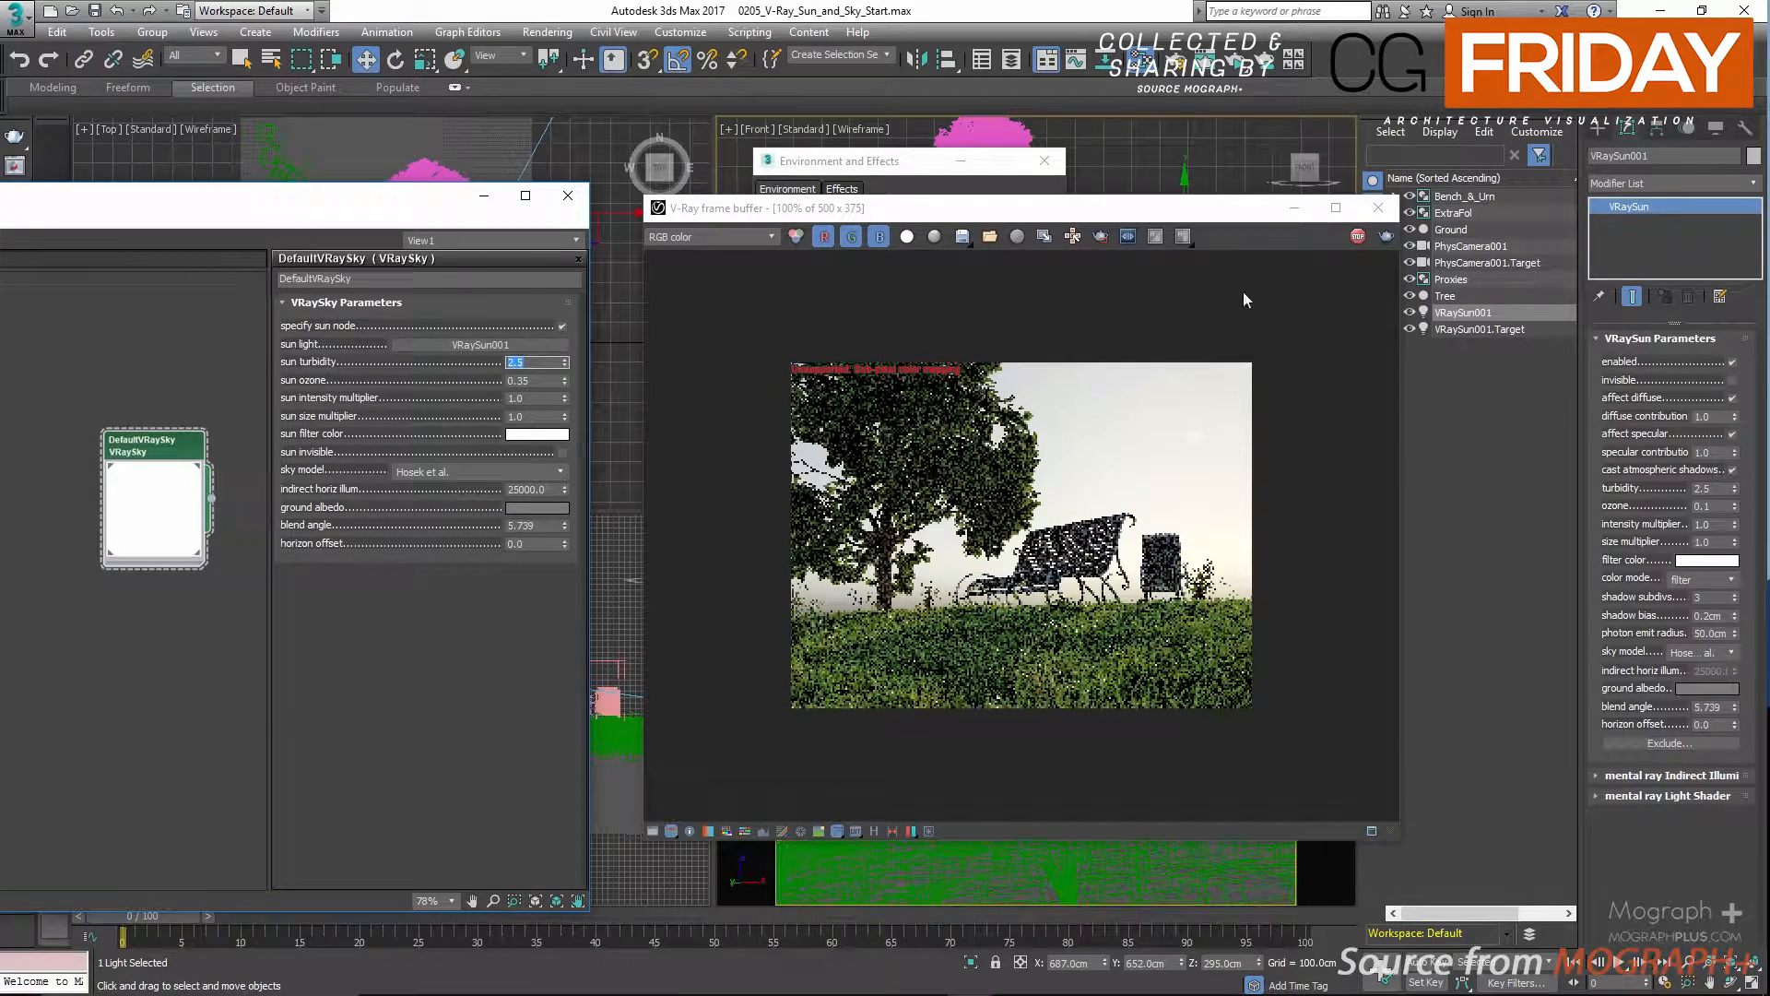
Disable specify sun node on the sky map and close the material editor and environment settings.
click(563, 326)
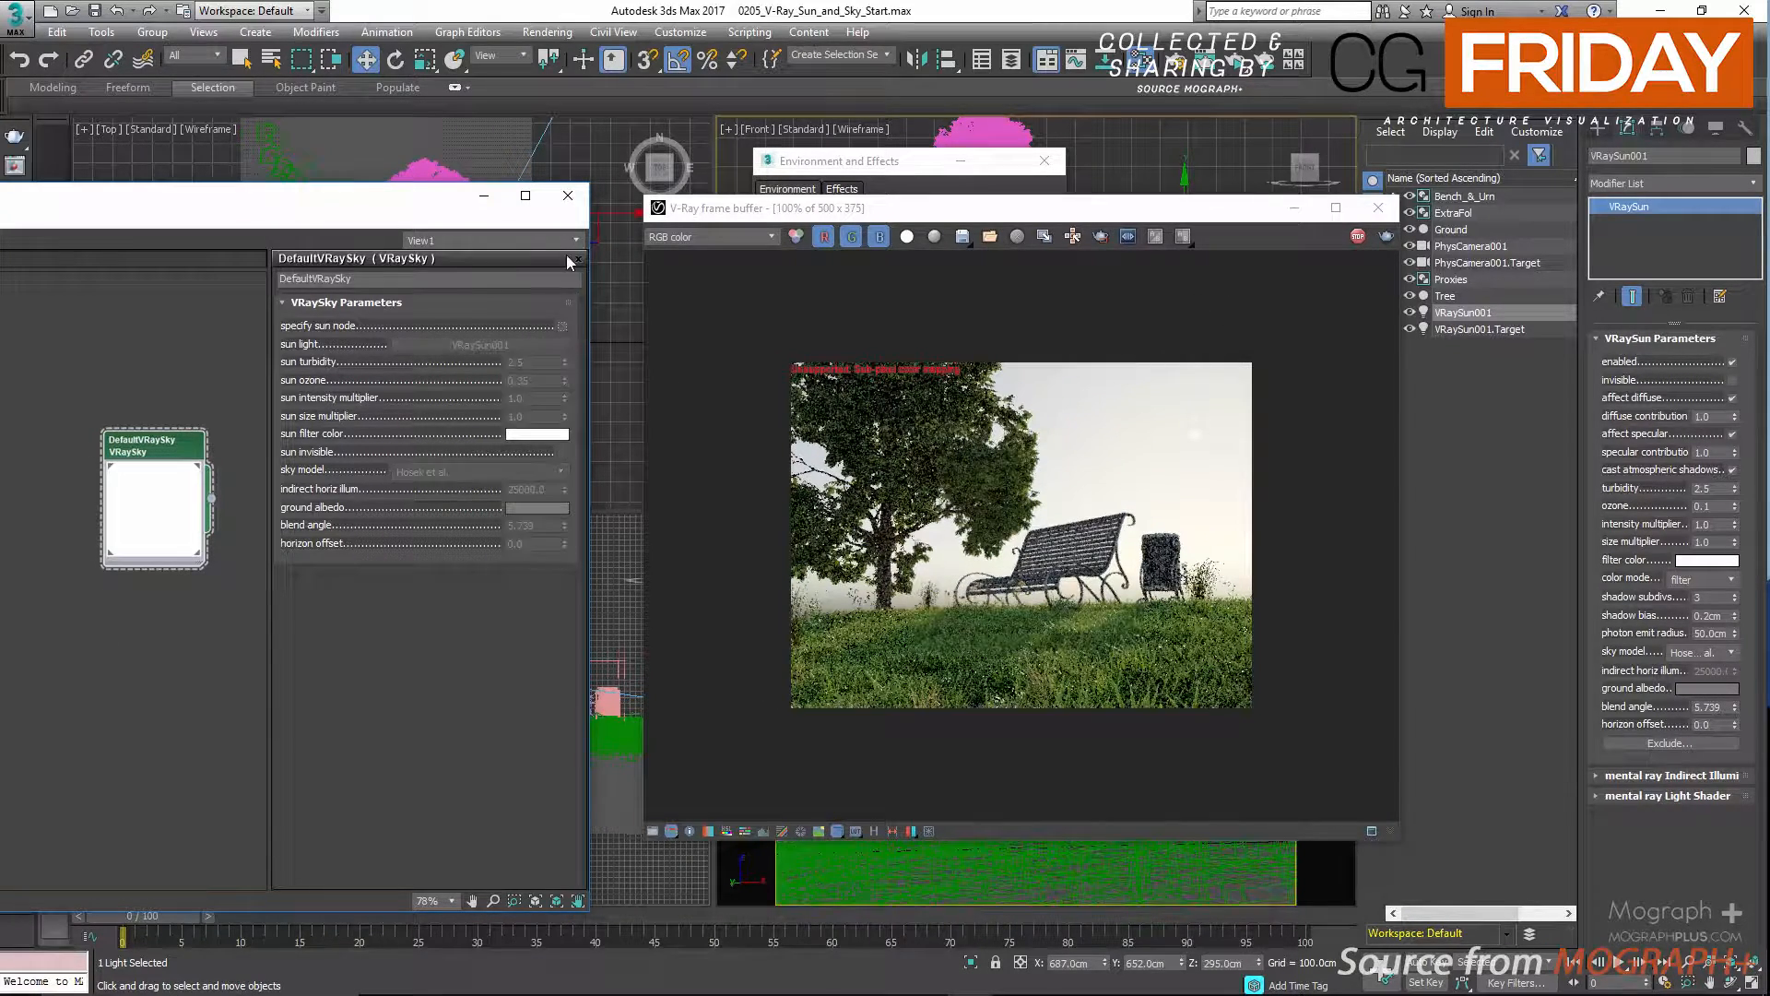
click(560, 203)
drag(952, 224, 612, 224)
click(1045, 160)
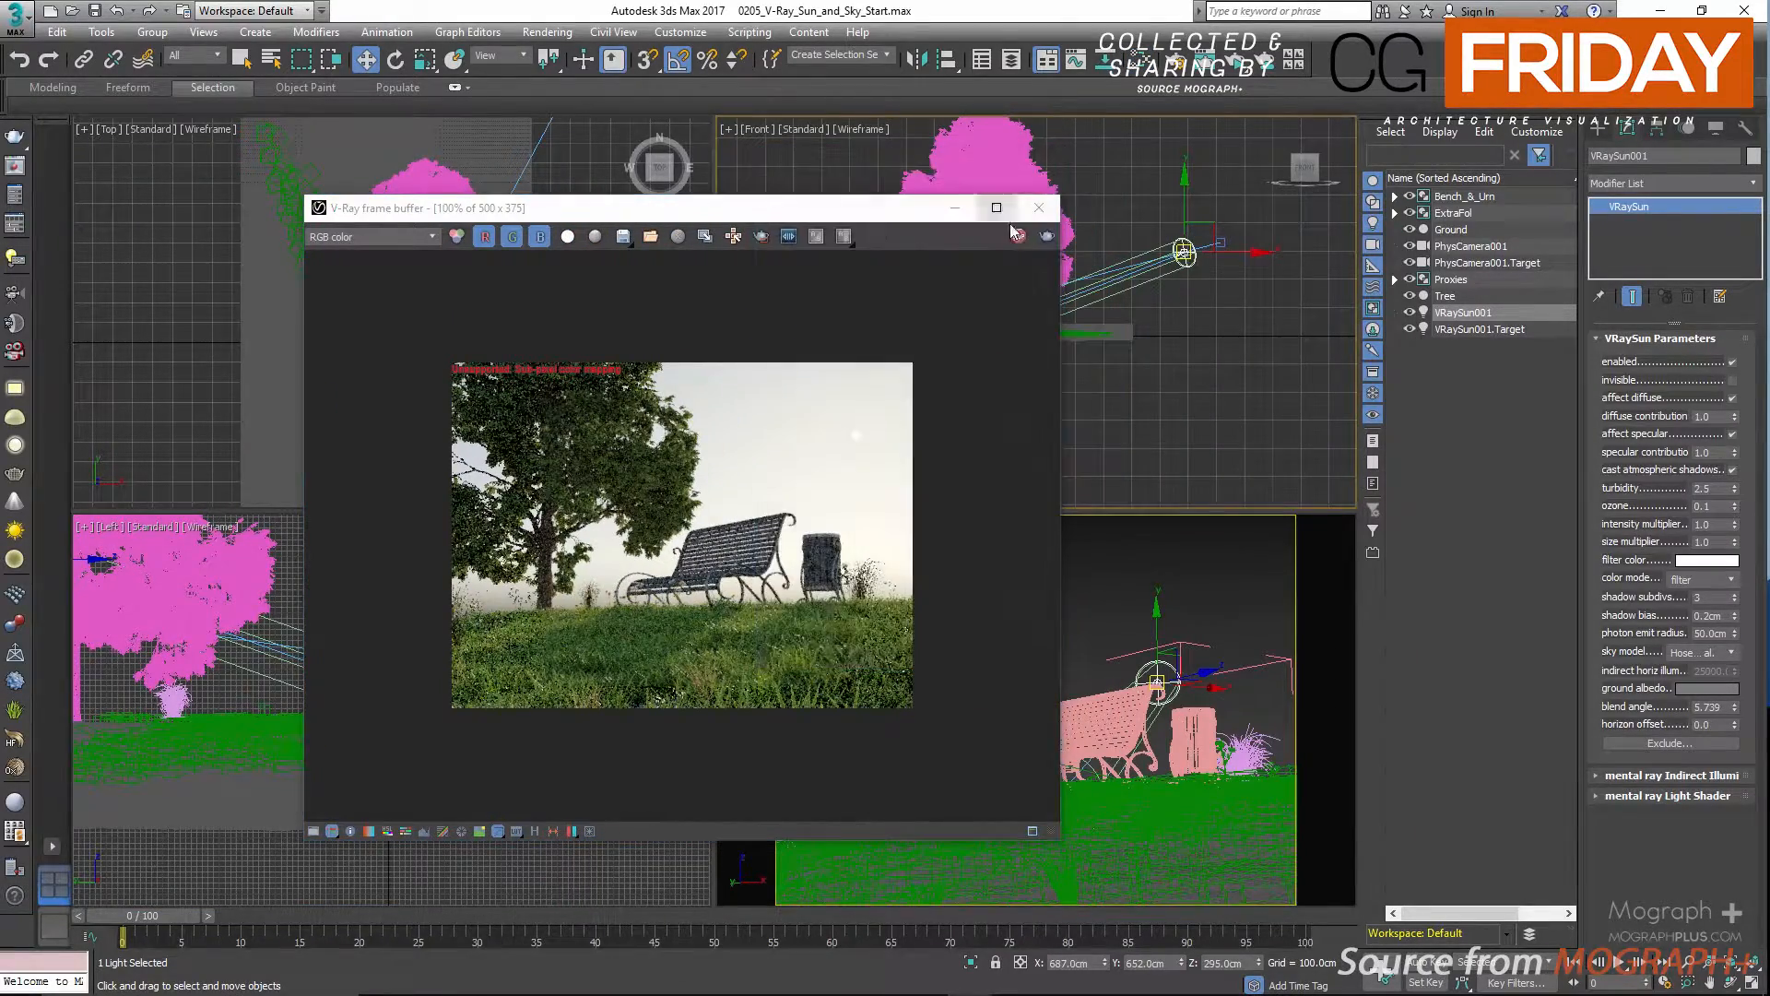
Stop the interactive render, close the frame buffer and deselect the sun.
click(1016, 239)
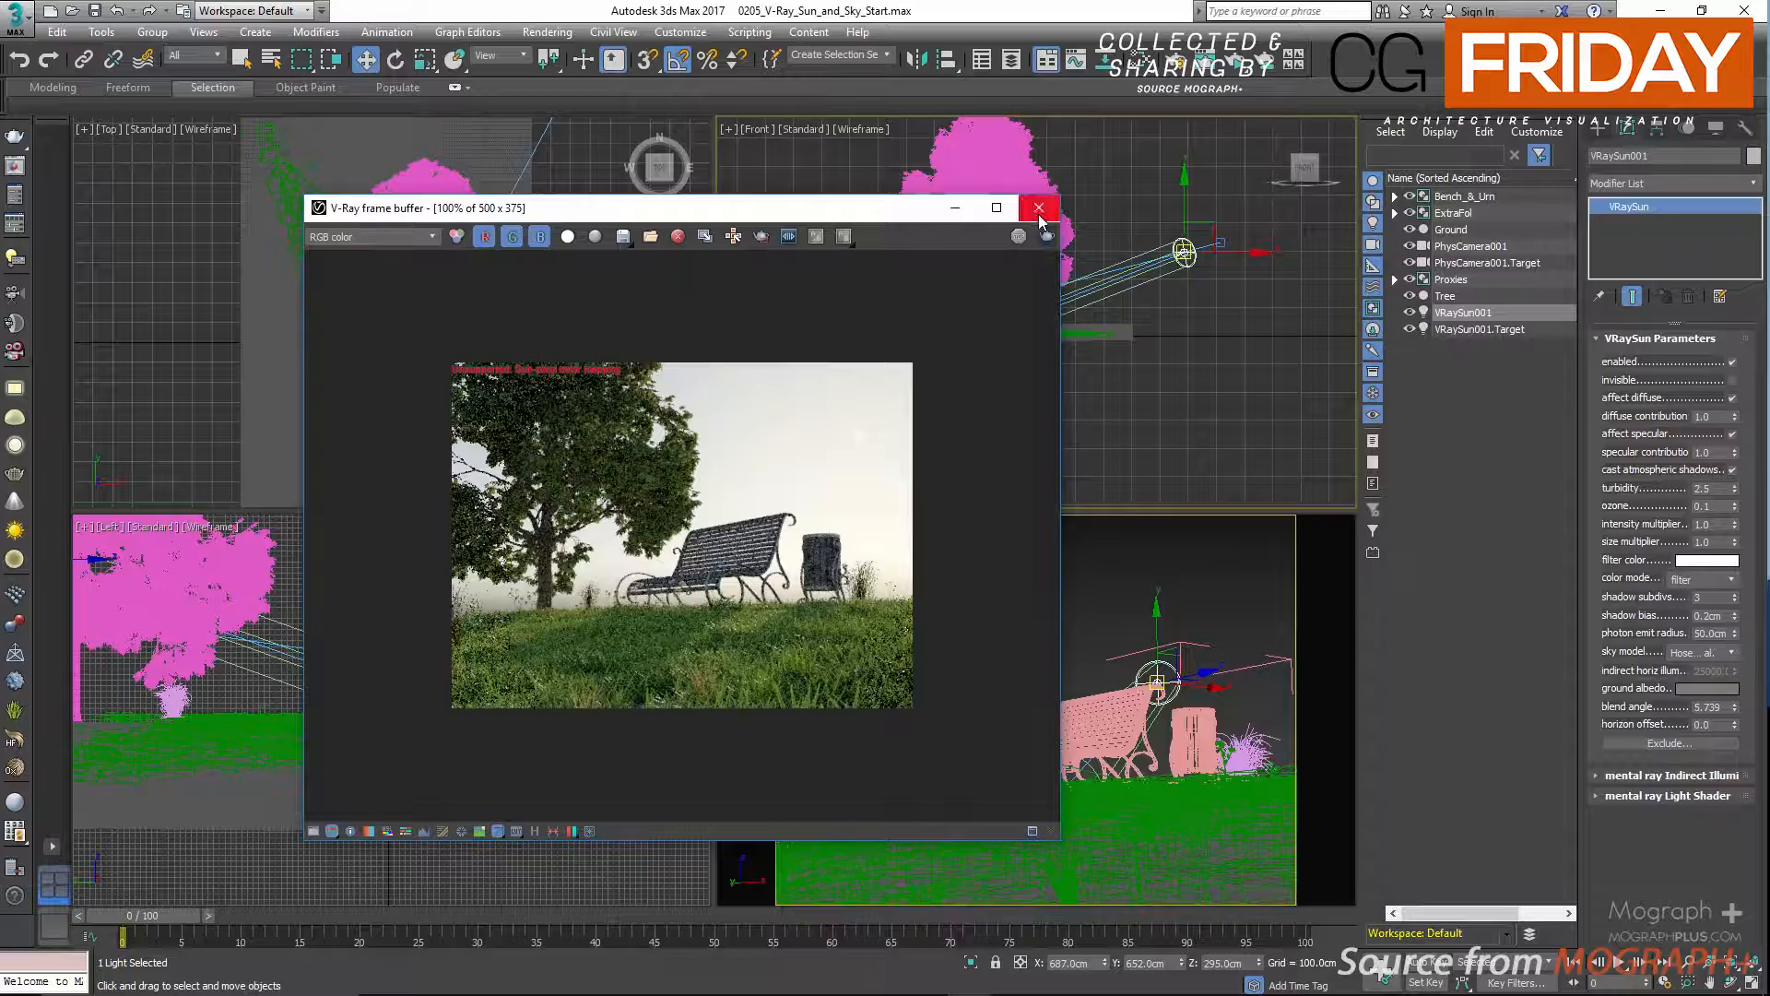
click(1038, 210)
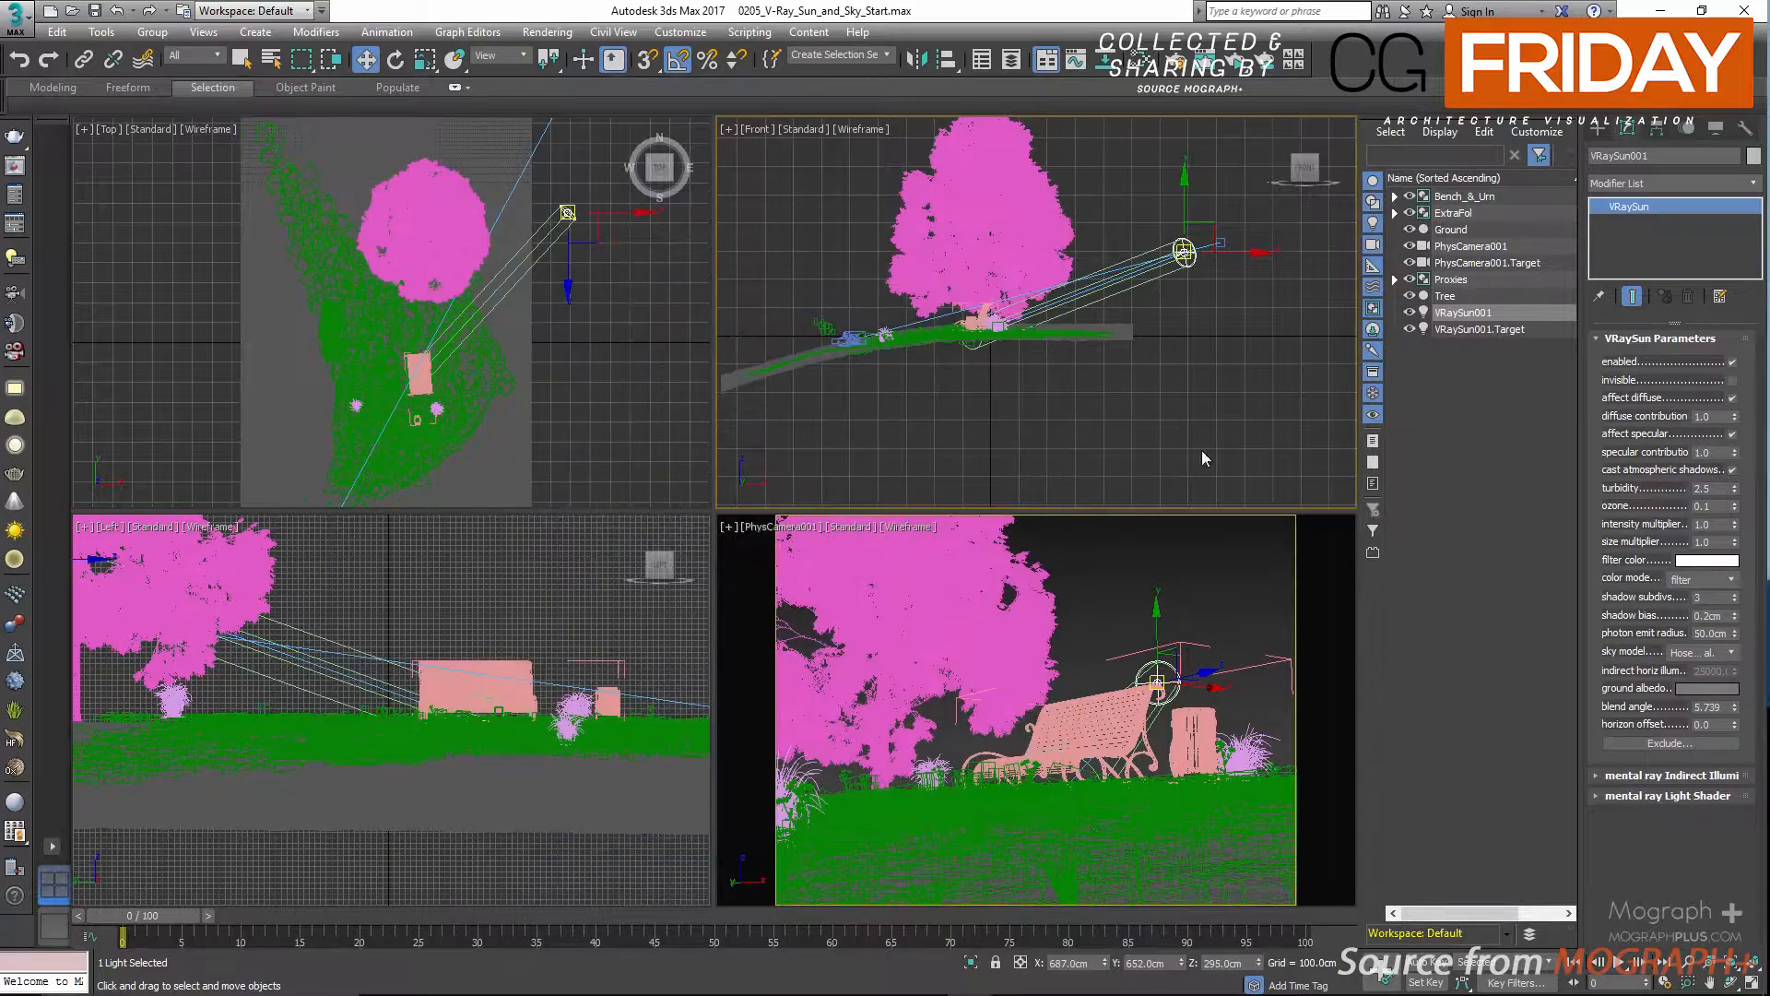
click(1239, 572)
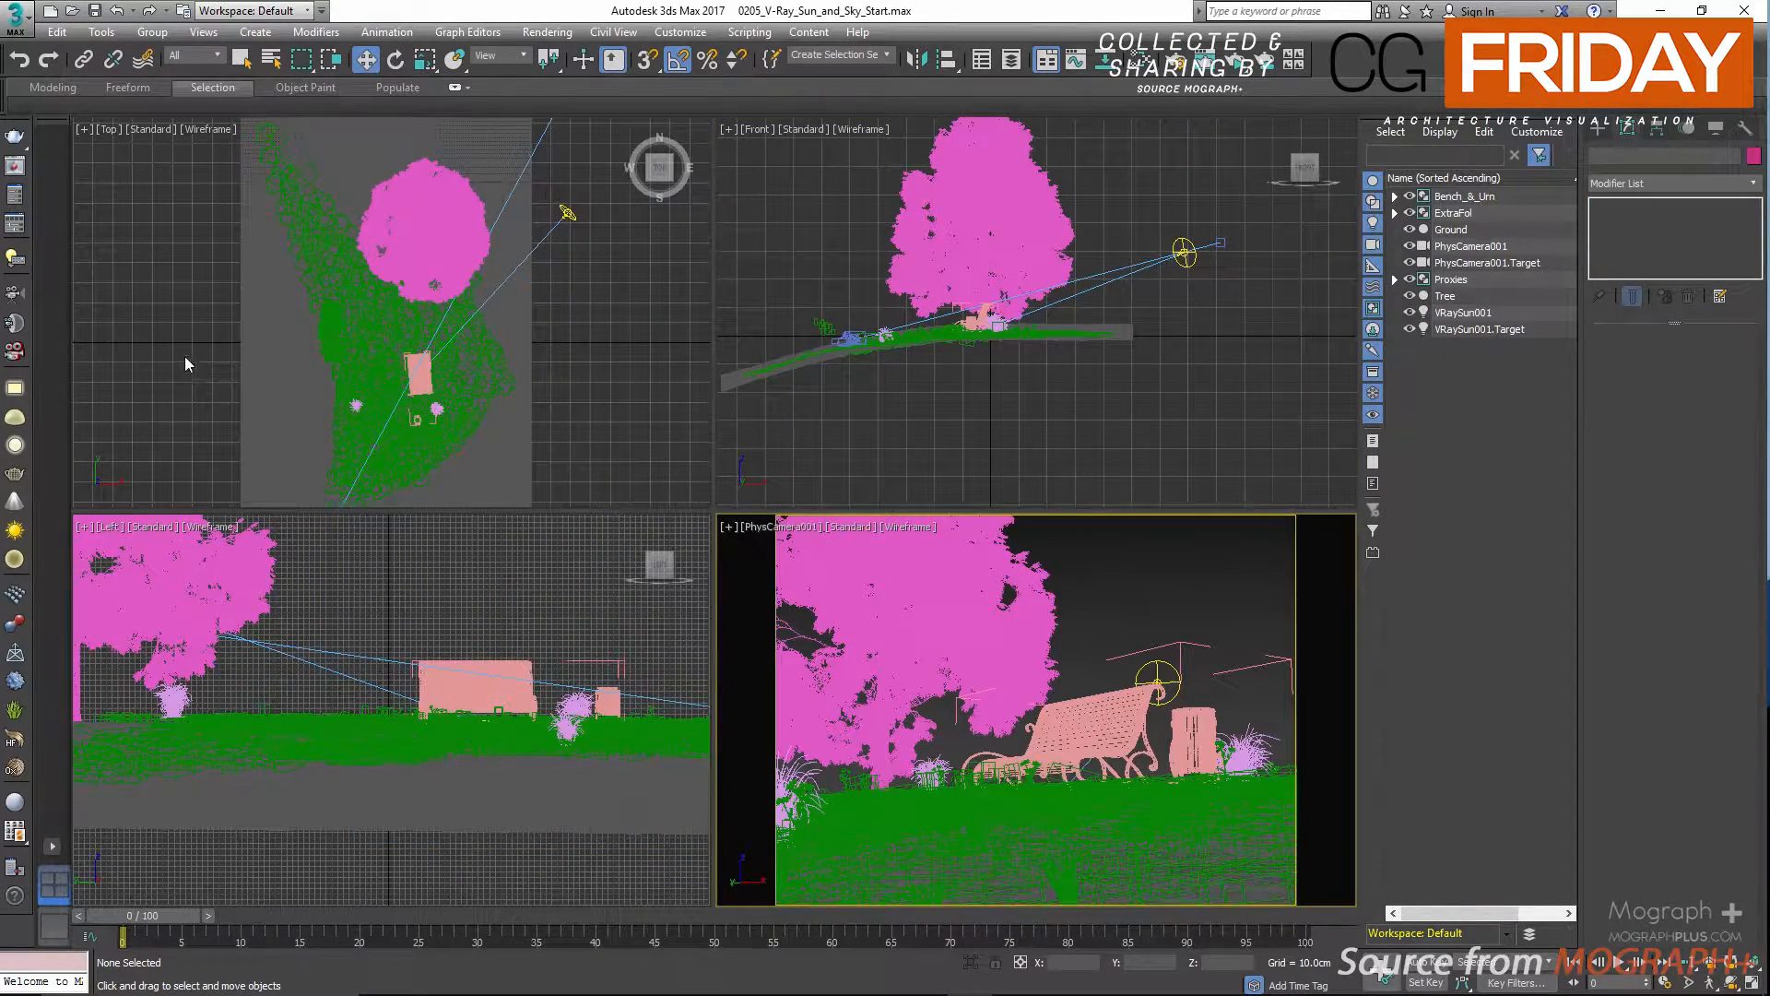
Open the render setup with Production Rendering Mode as the target and move the dialog clear of the Top view.
click(31, 199)
click(647, 138)
click(644, 140)
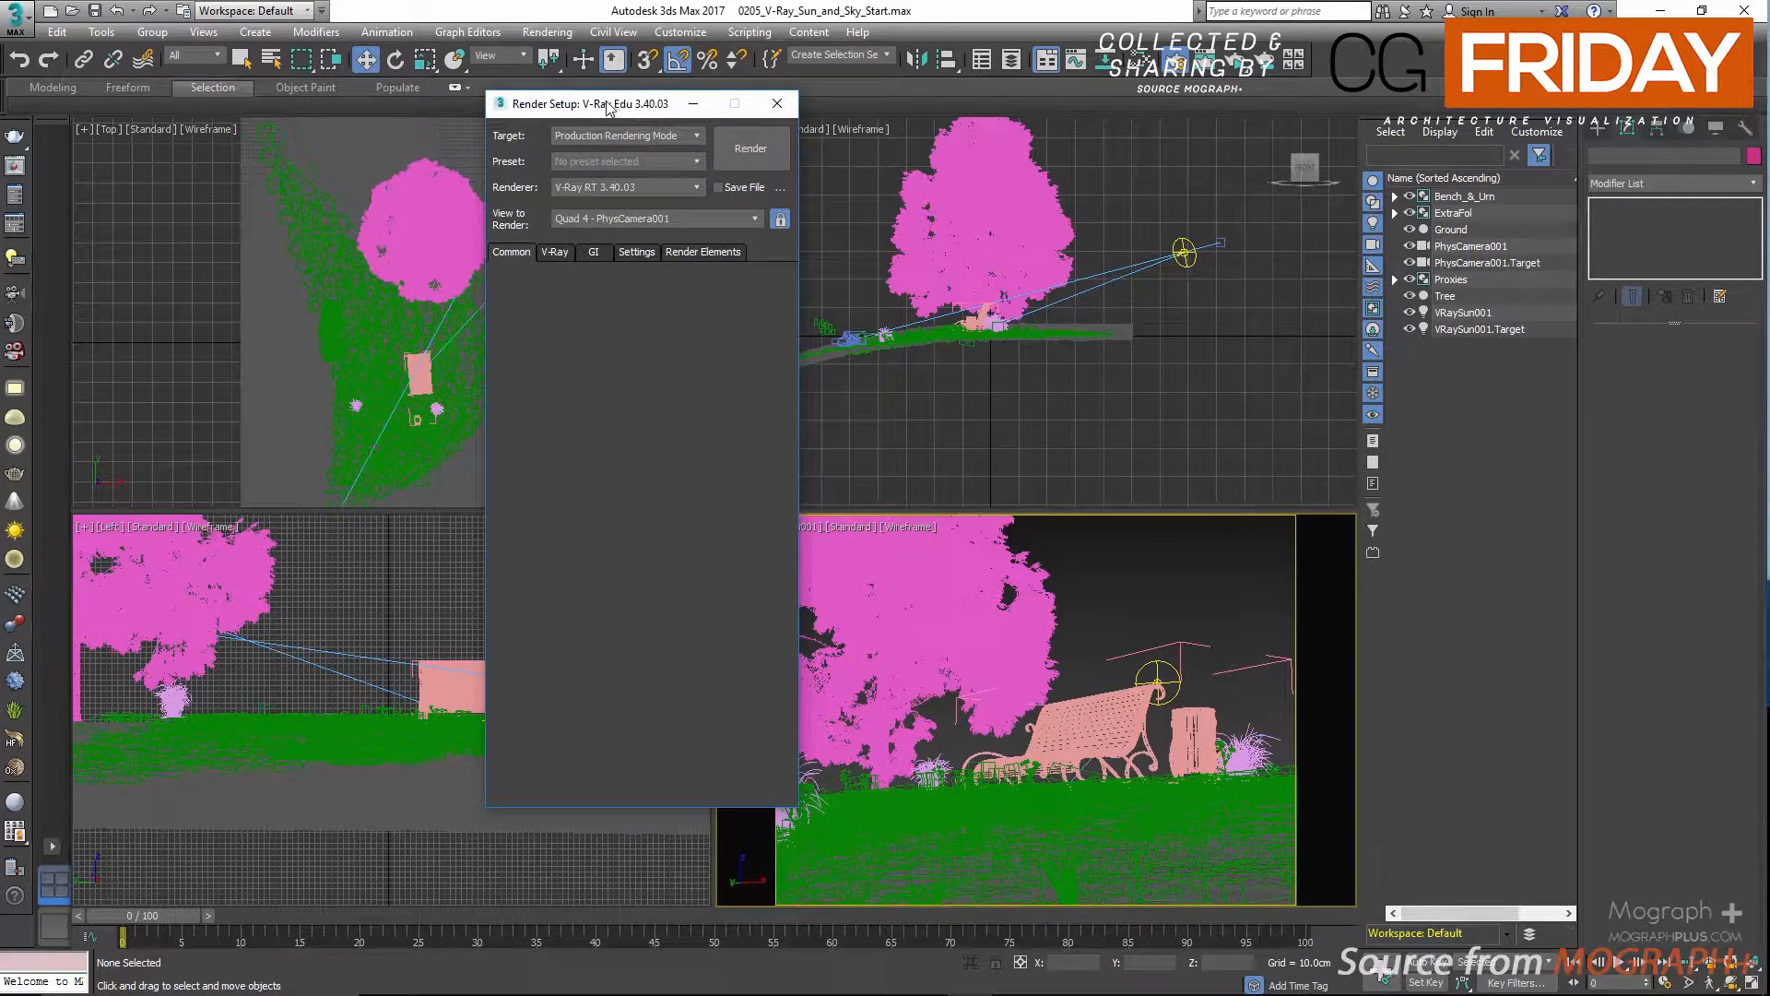
drag(616, 110, 775, 116)
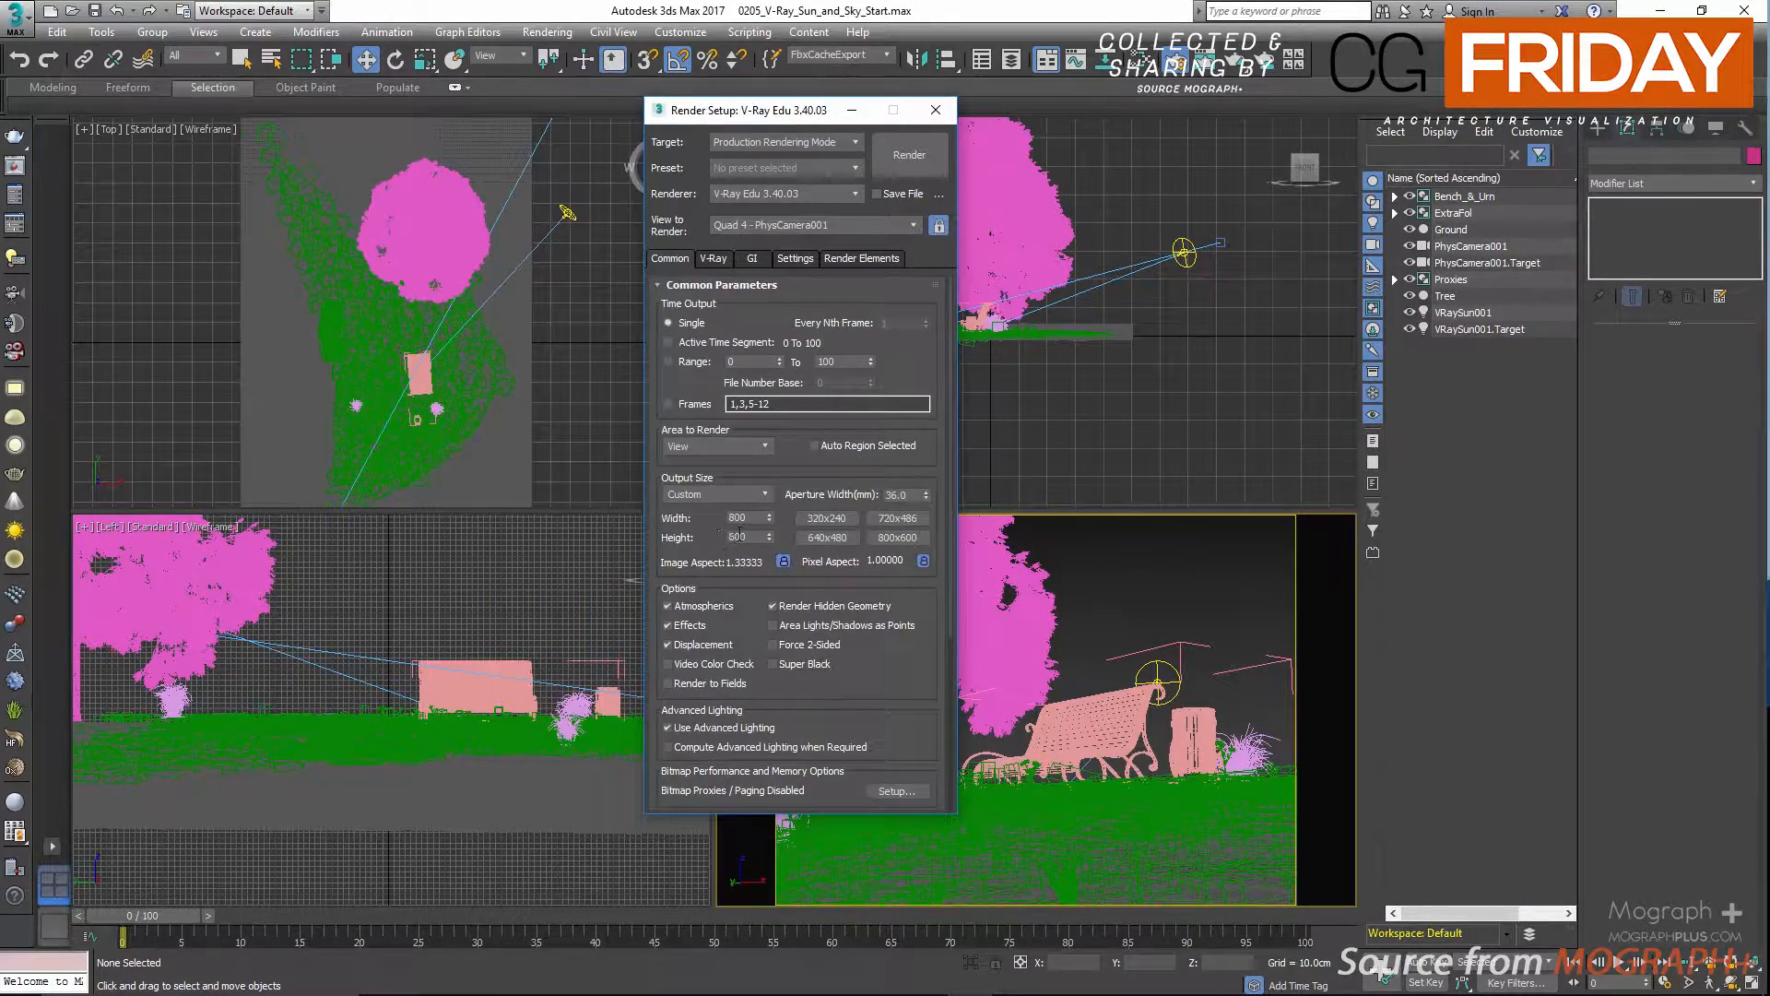
double_click(747, 518)
Switch the image sampler to Bucket with max subdivs 50 and a noise threshold of 0.007.
click(713, 259)
click(743, 390)
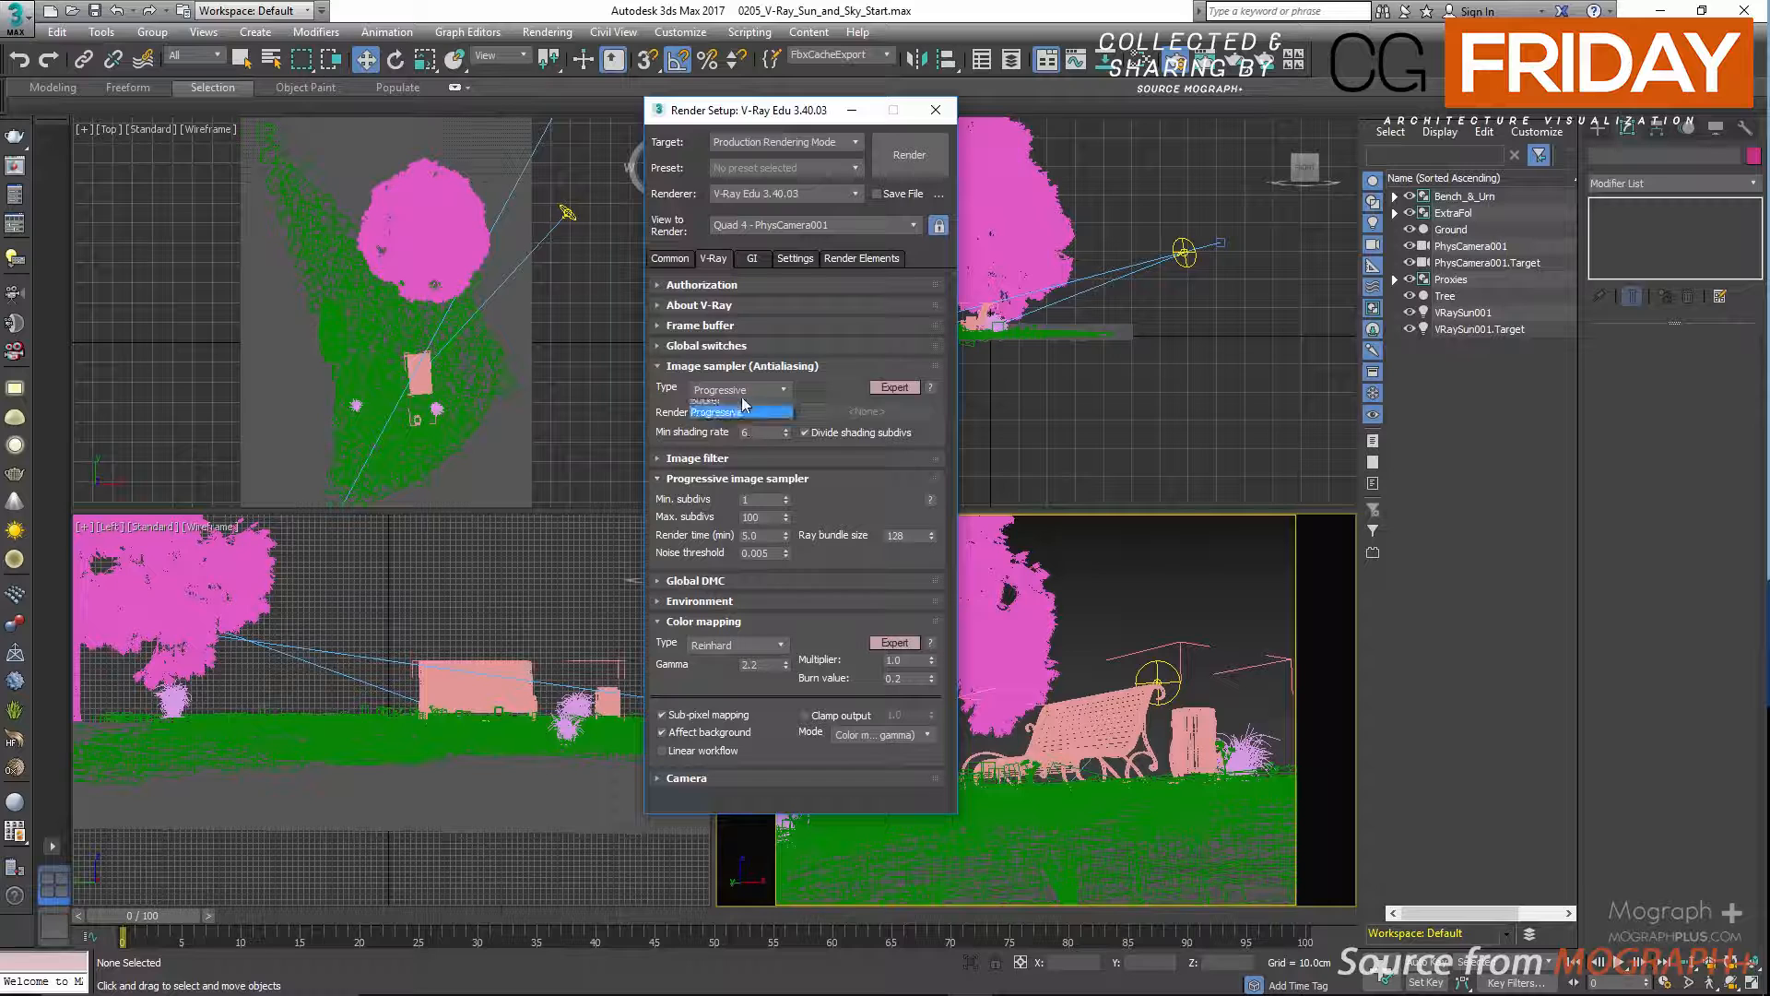
click(737, 403)
double_click(757, 518)
text(50)
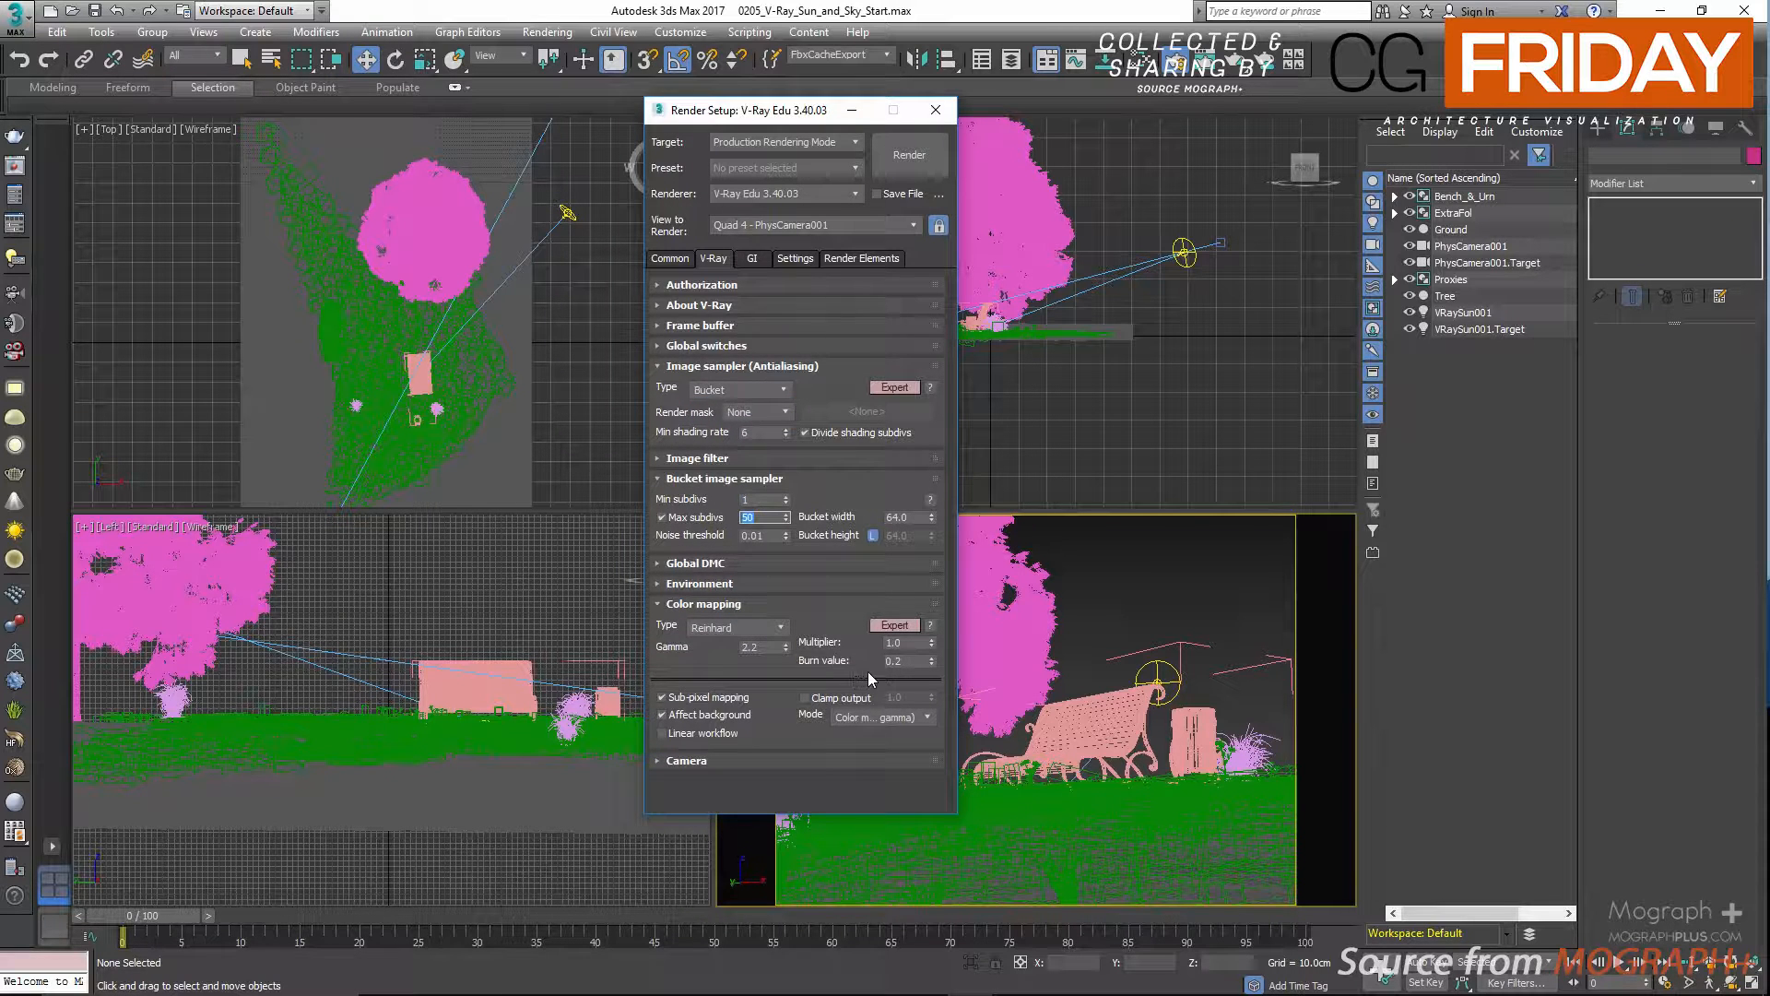
click(775, 538)
key(BackSpace)
text(07)
key(Return)
Set the Global DMC noise threshold to 0.007.
click(705, 563)
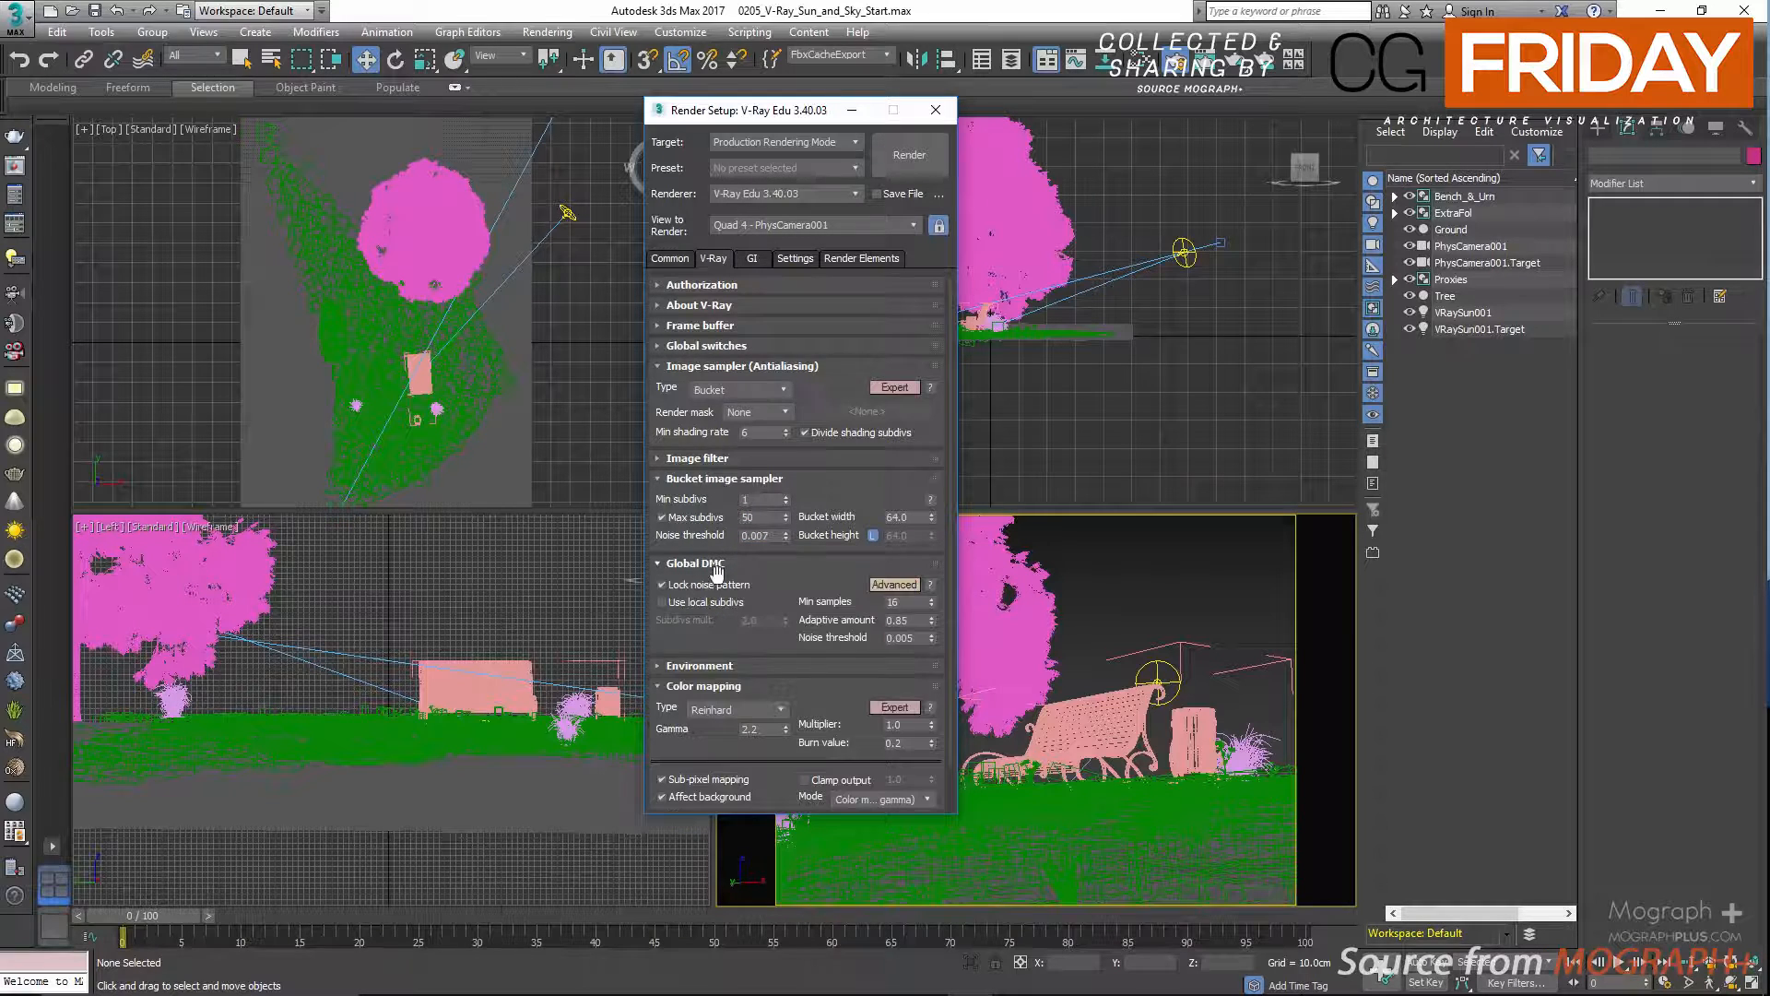
drag(921, 644, 920, 643)
click(915, 638)
key(BackSpace)
text(7)
key(Return)
Set the global illumination's irradiance map preset to Medium.
click(756, 260)
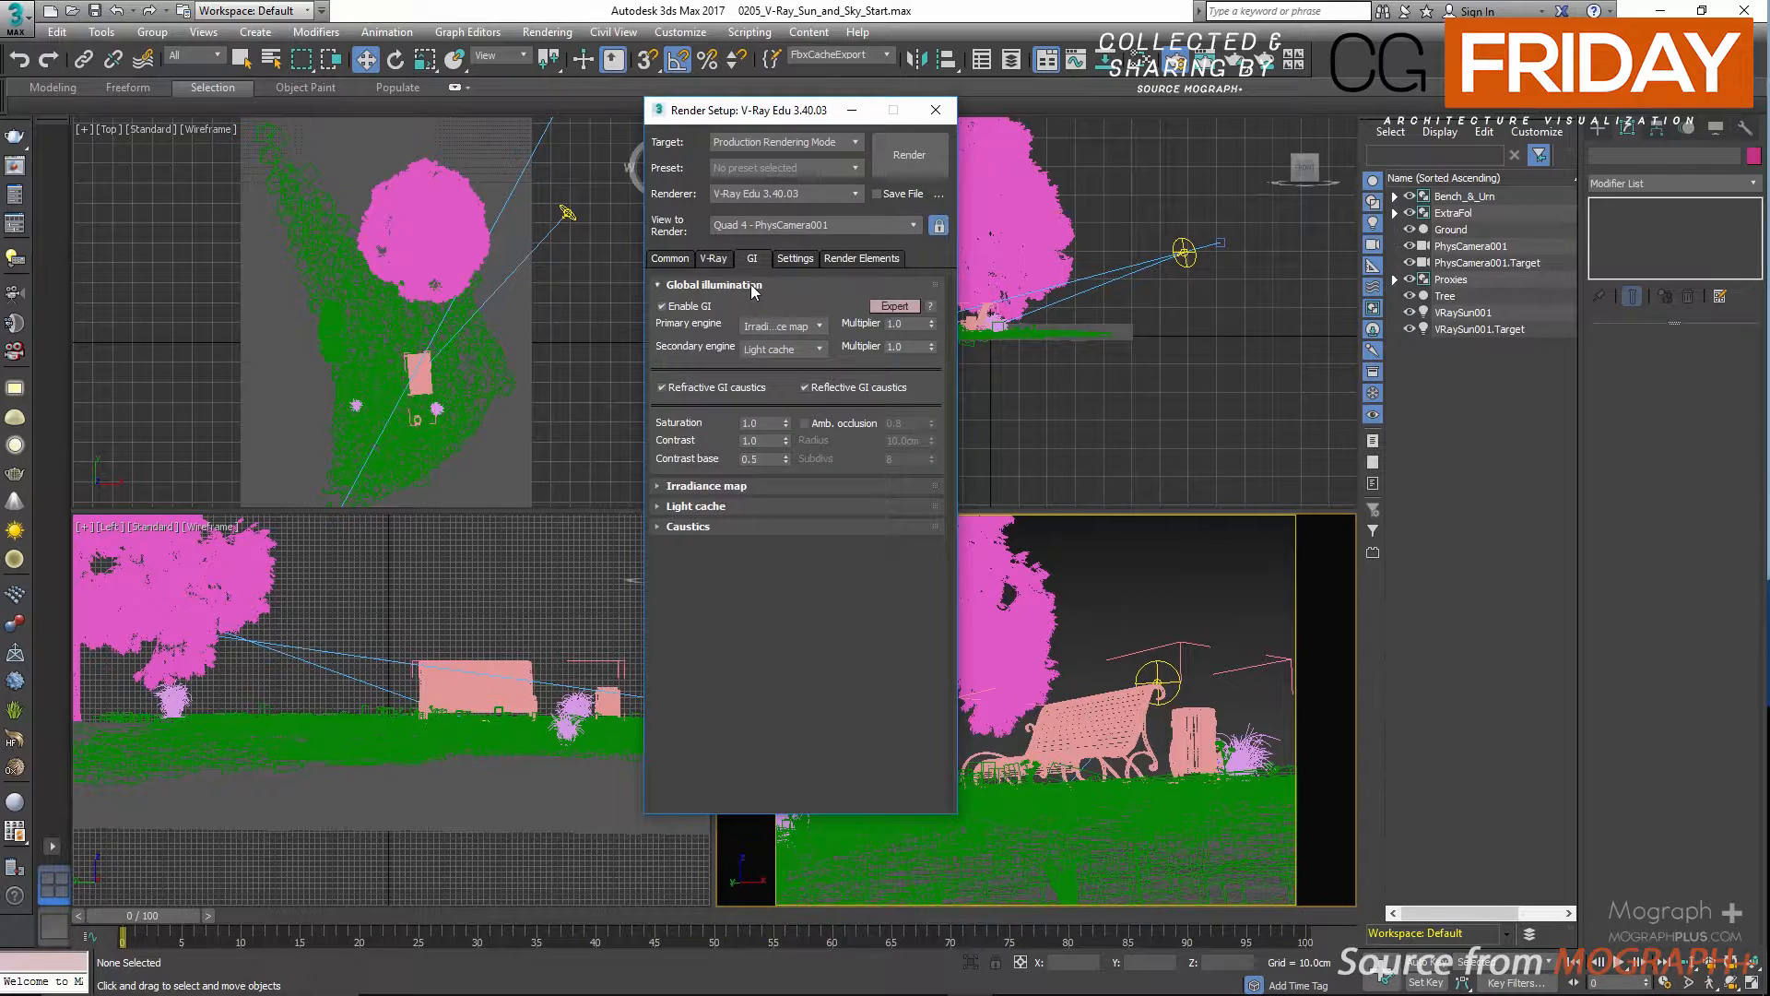
click(753, 286)
click(745, 303)
click(782, 329)
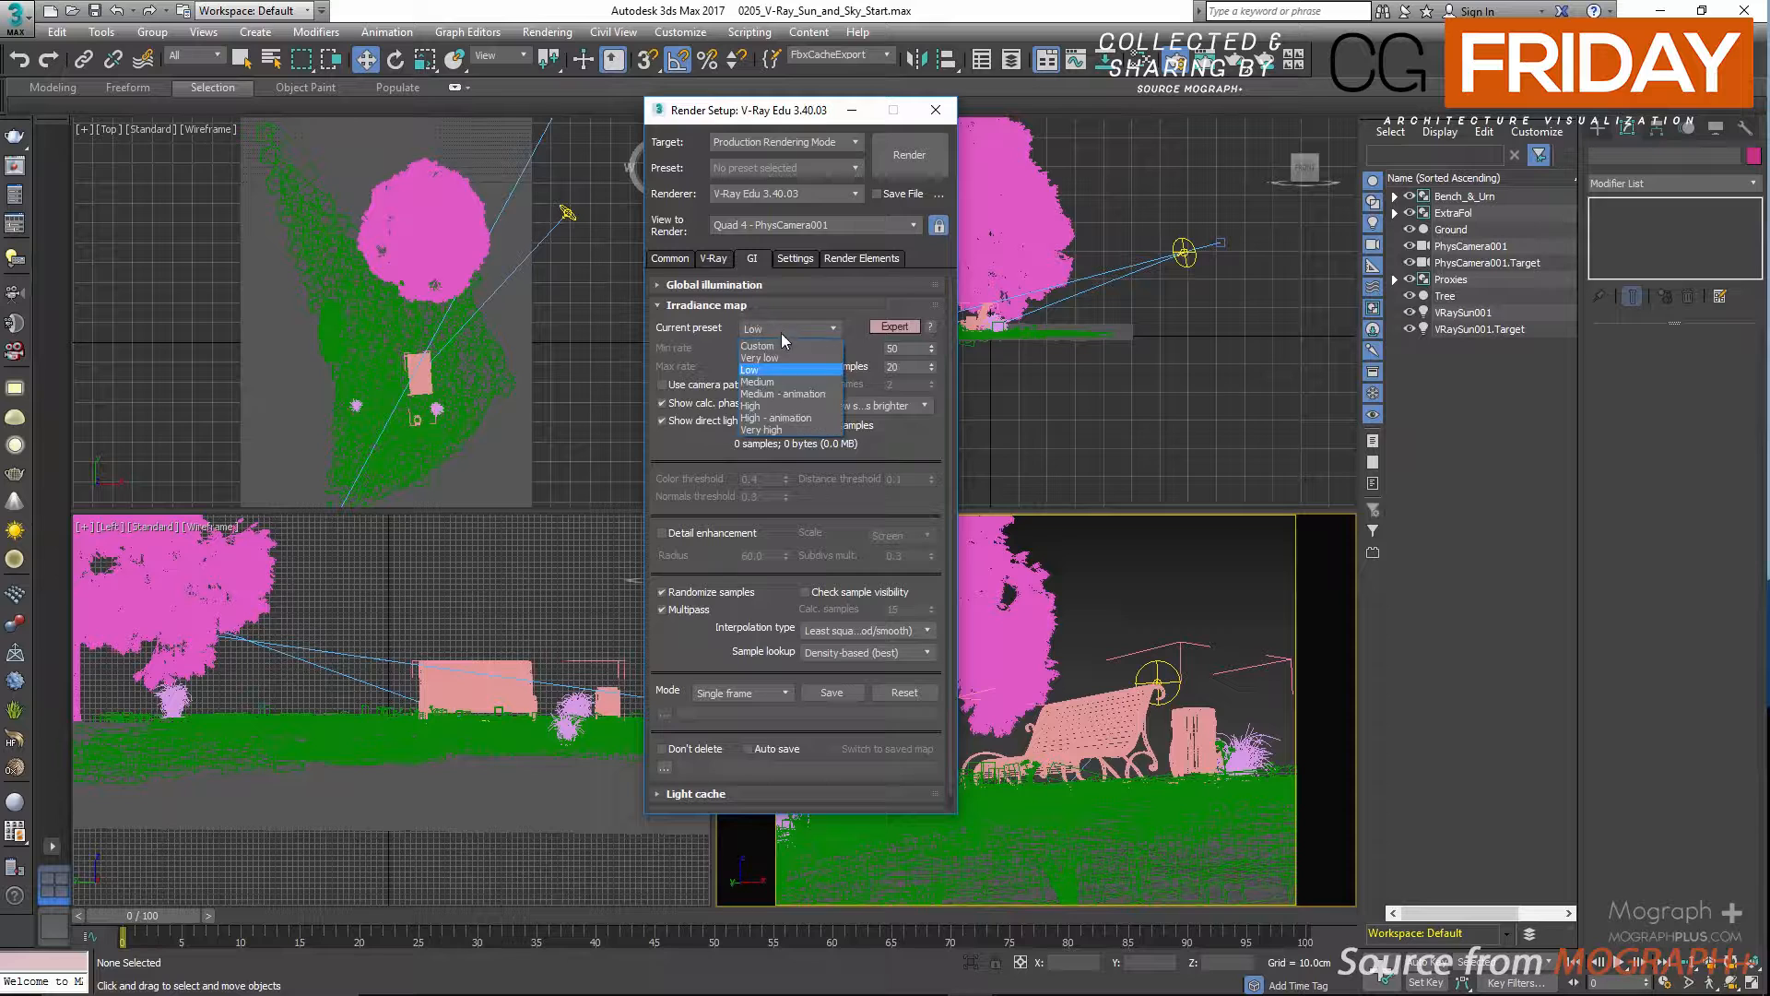
click(781, 382)
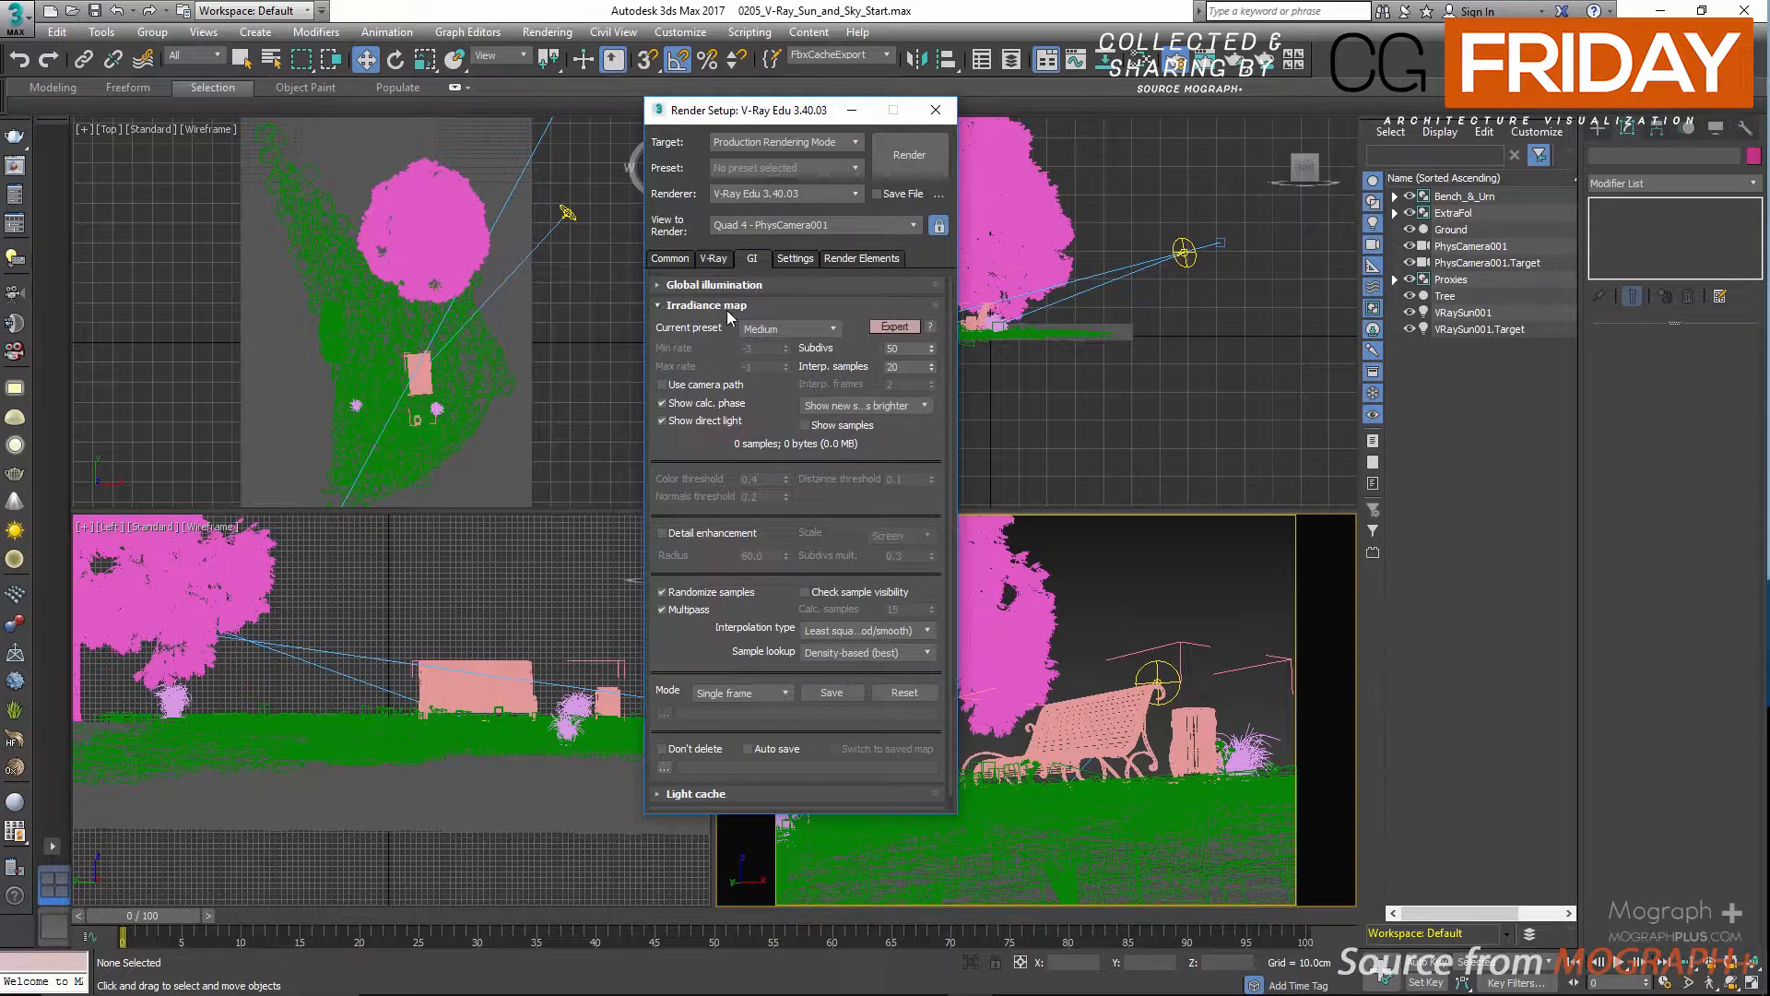
Review the light cache settings and collapse the irradiance map and light cache sections.
click(727, 306)
click(726, 327)
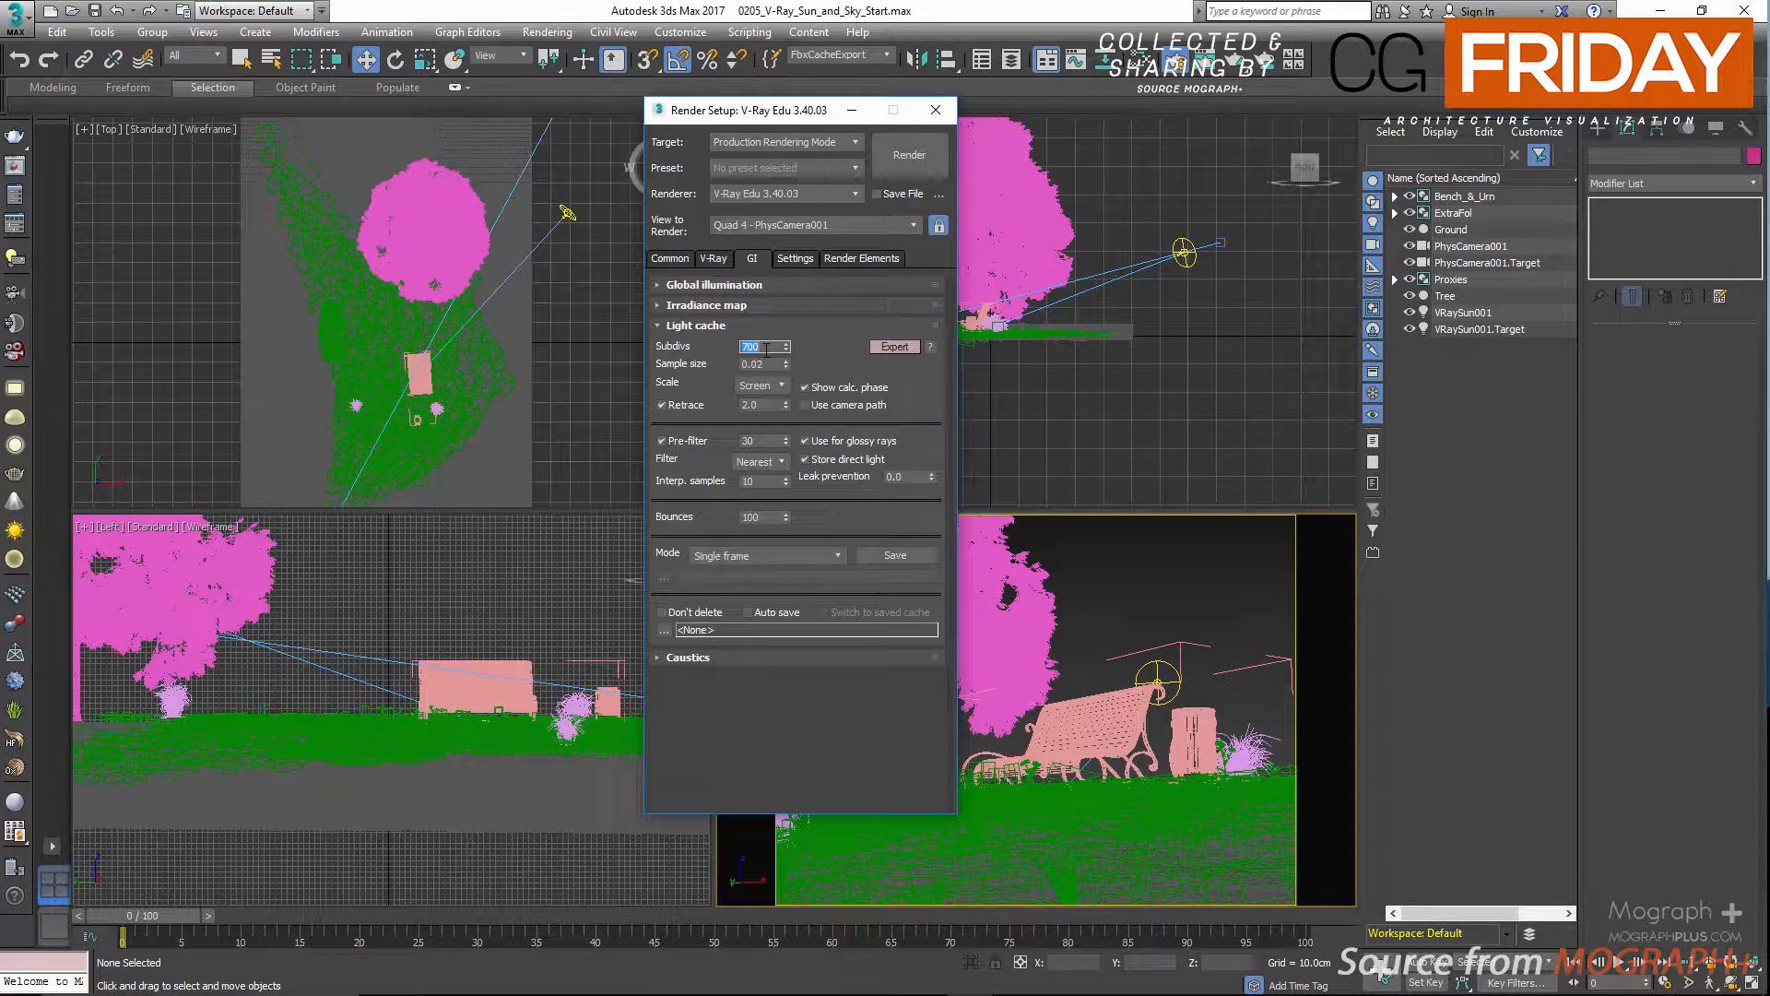
click(738, 325)
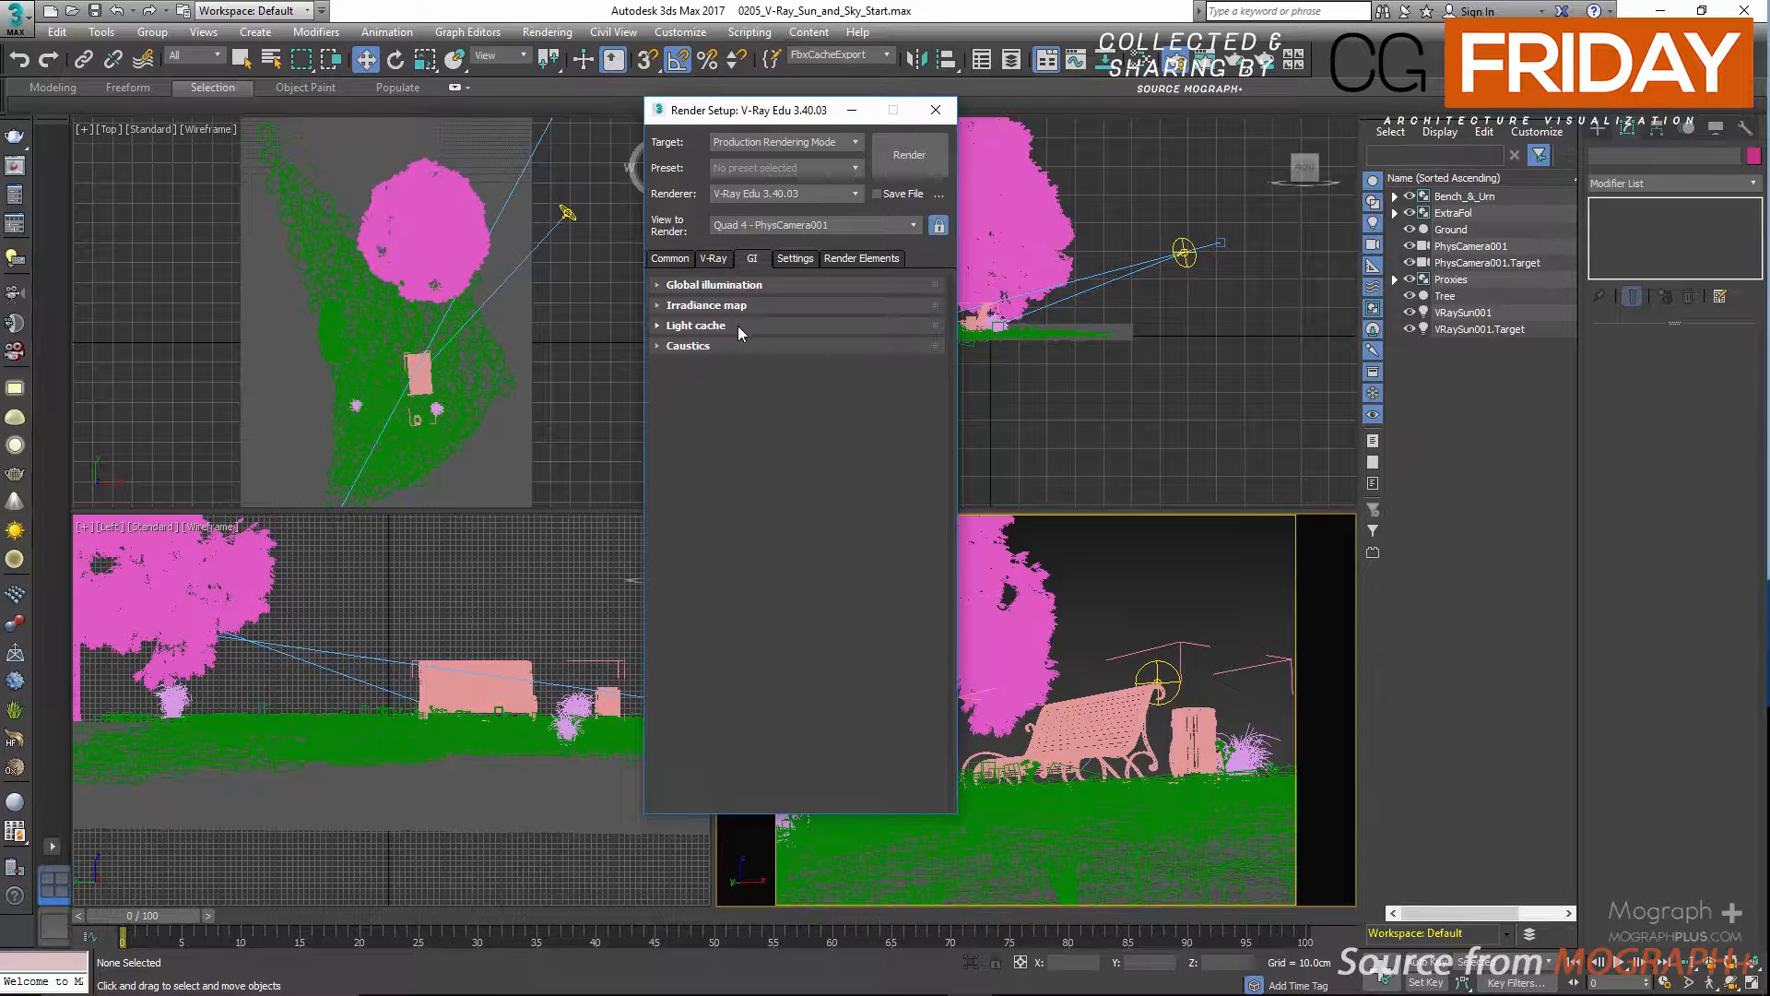
Add a VRayDenoiser render element to the production render.
click(853, 258)
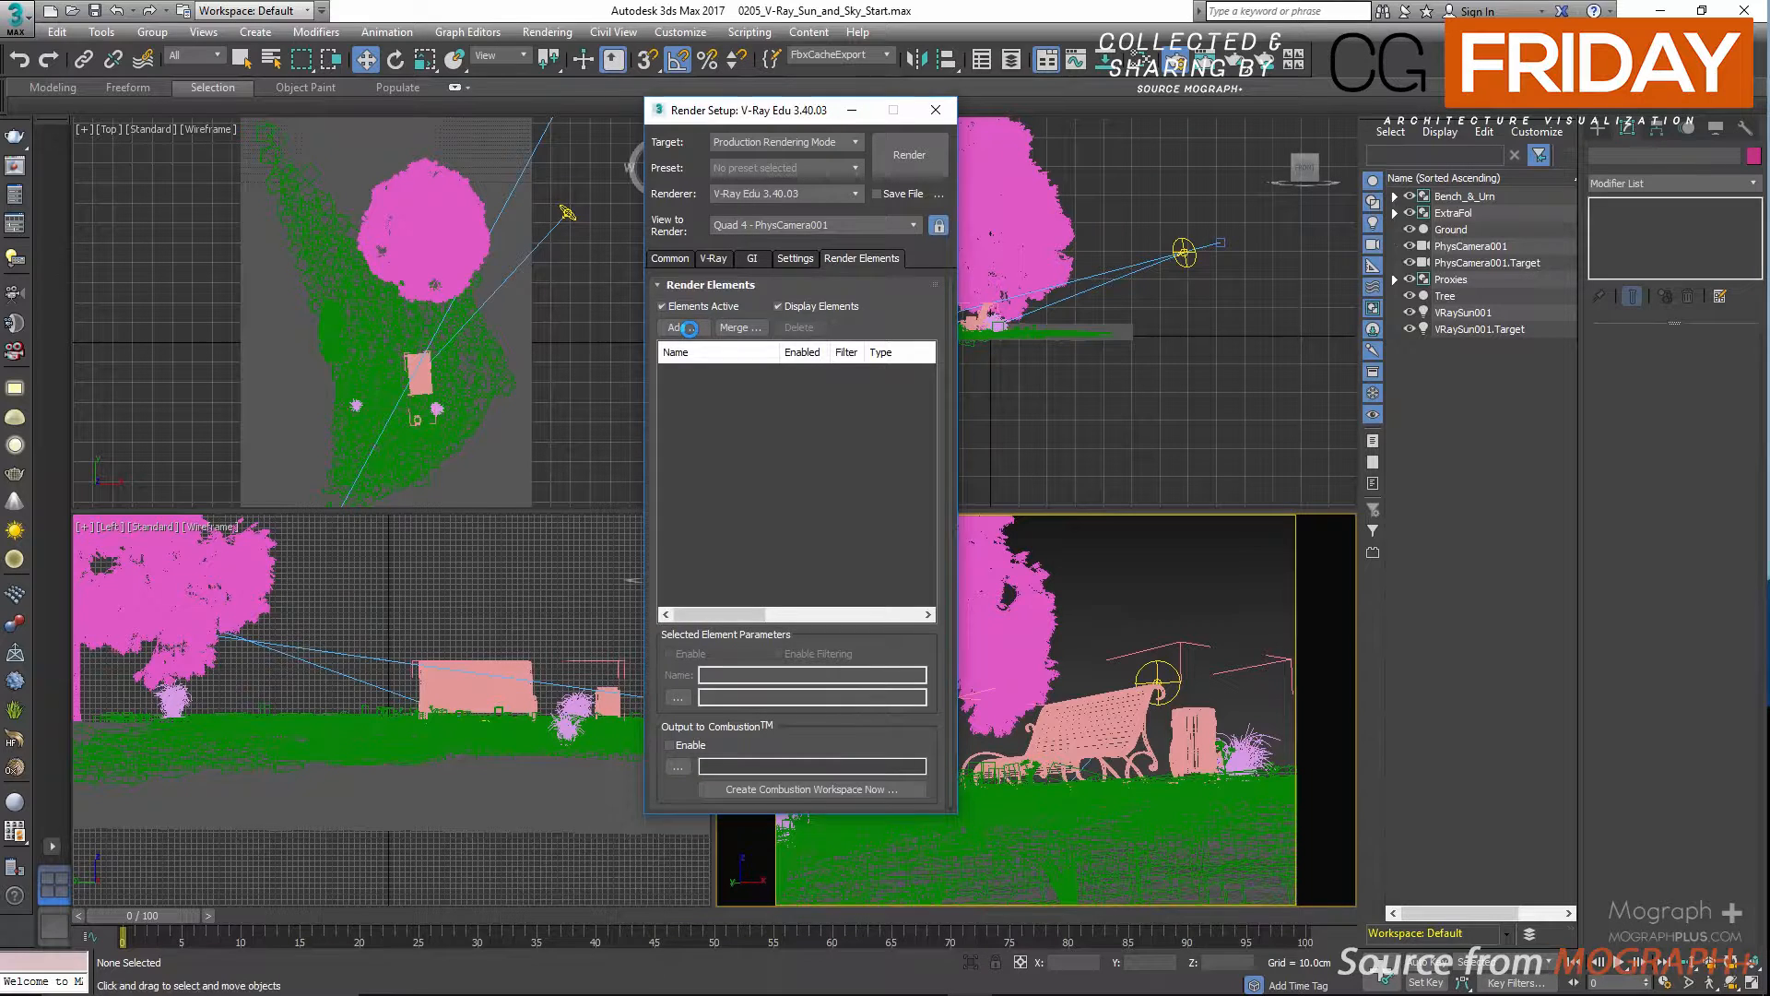
click(689, 328)
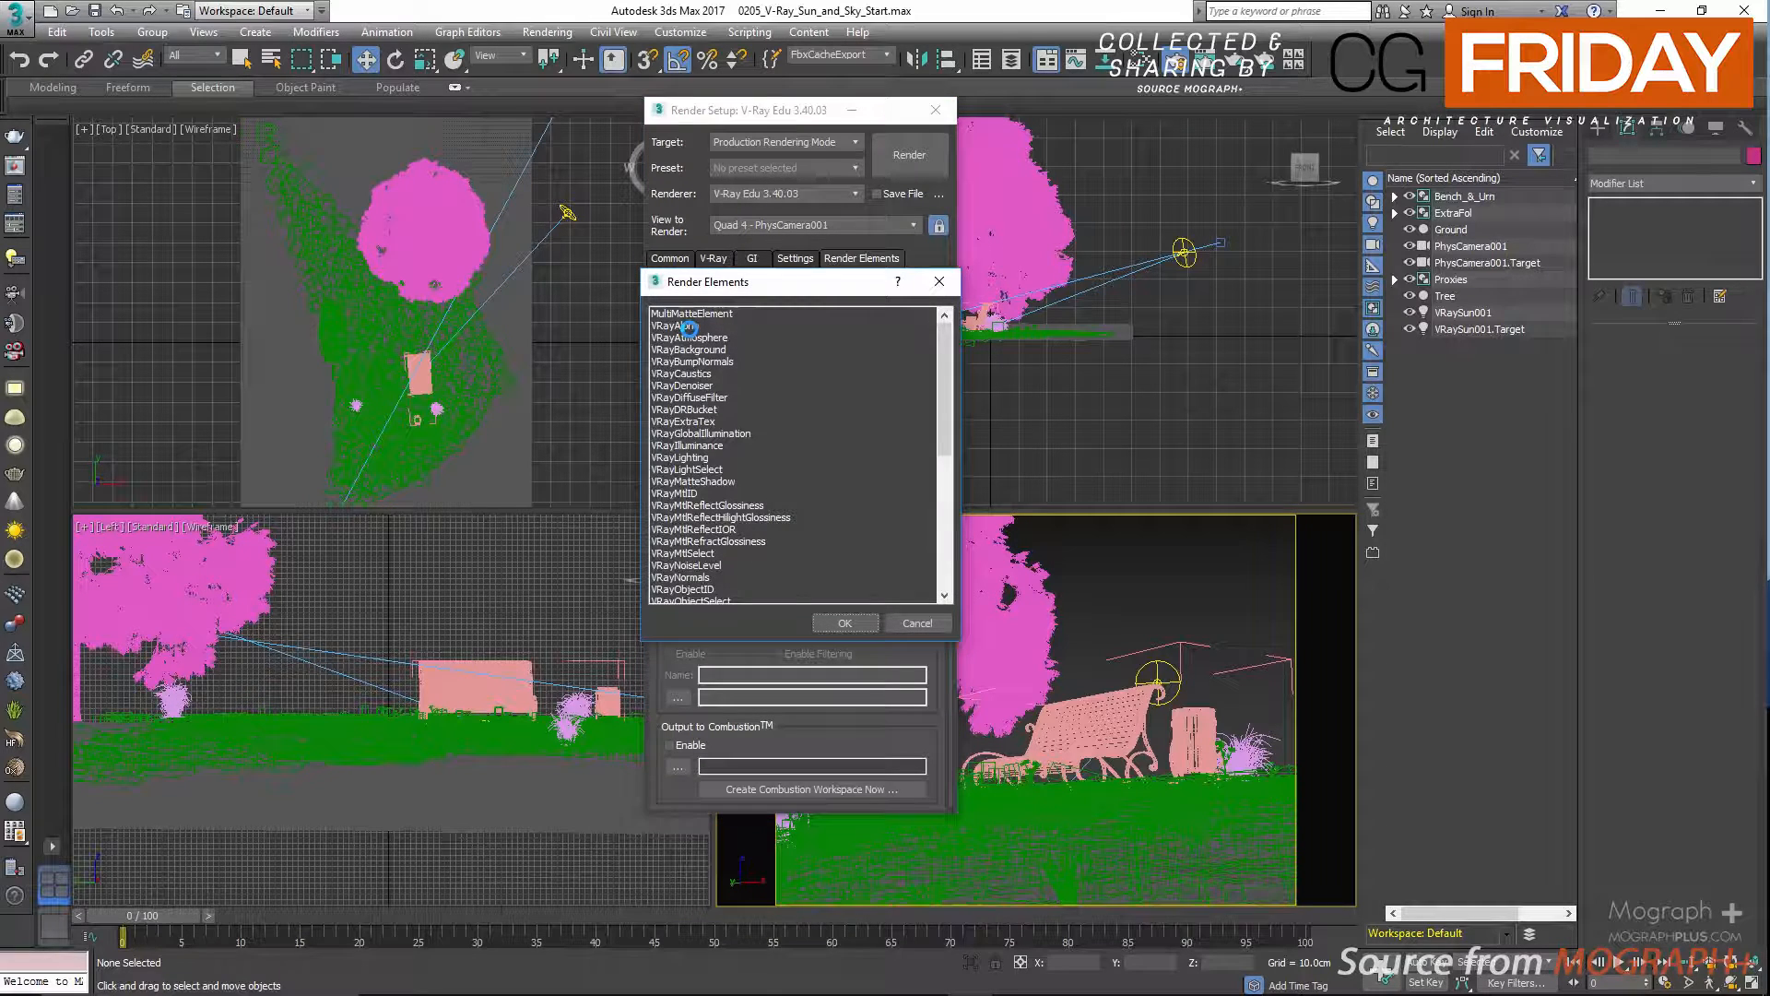
double_click(716, 385)
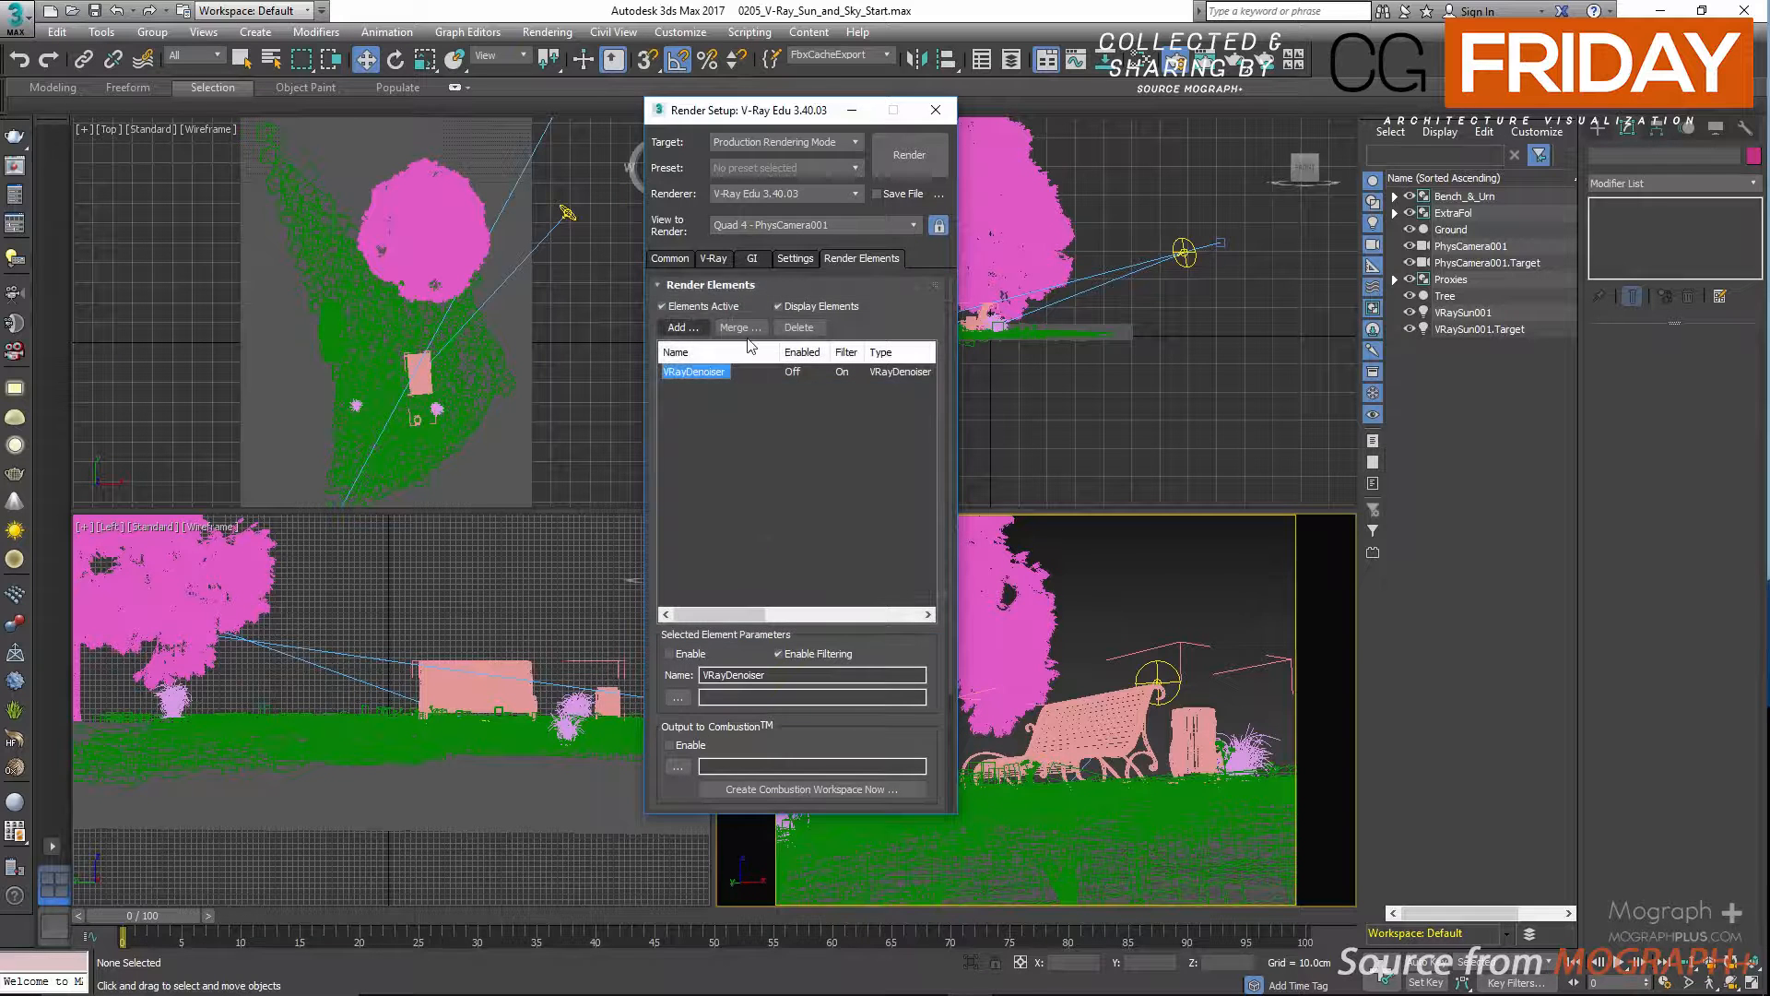
Set the denoiser preset to Mild and close the render setup.
click(745, 286)
click(795, 349)
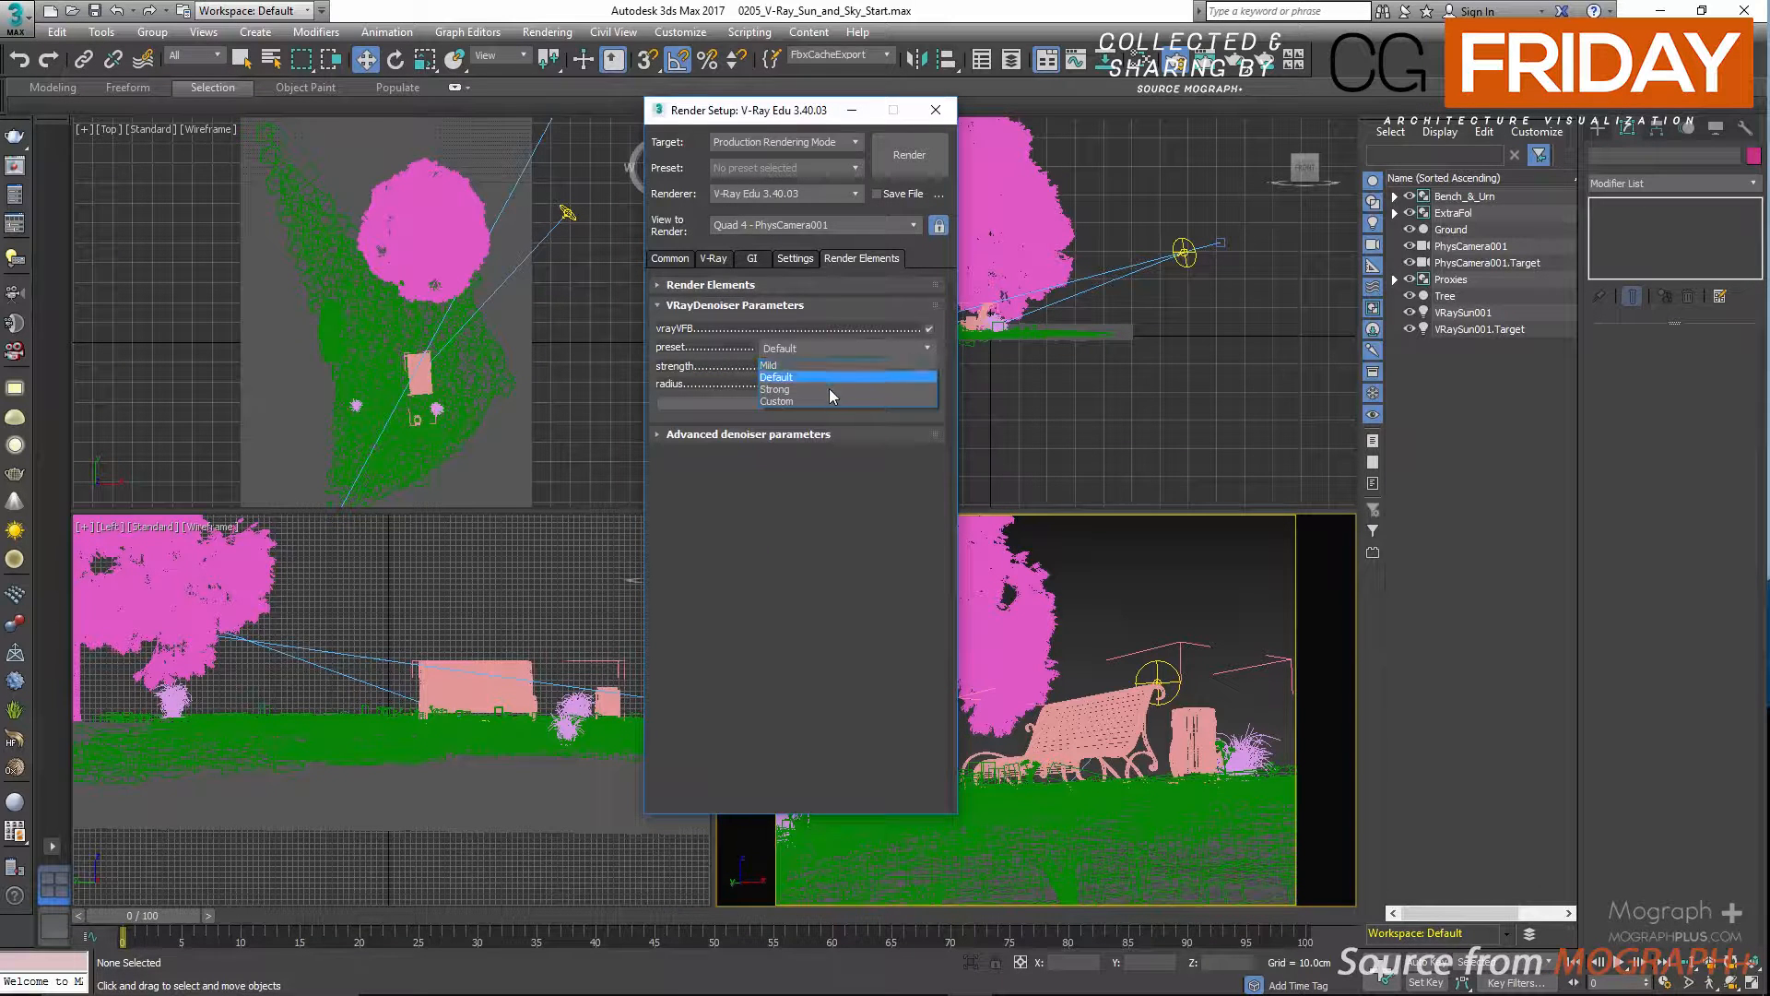
click(811, 452)
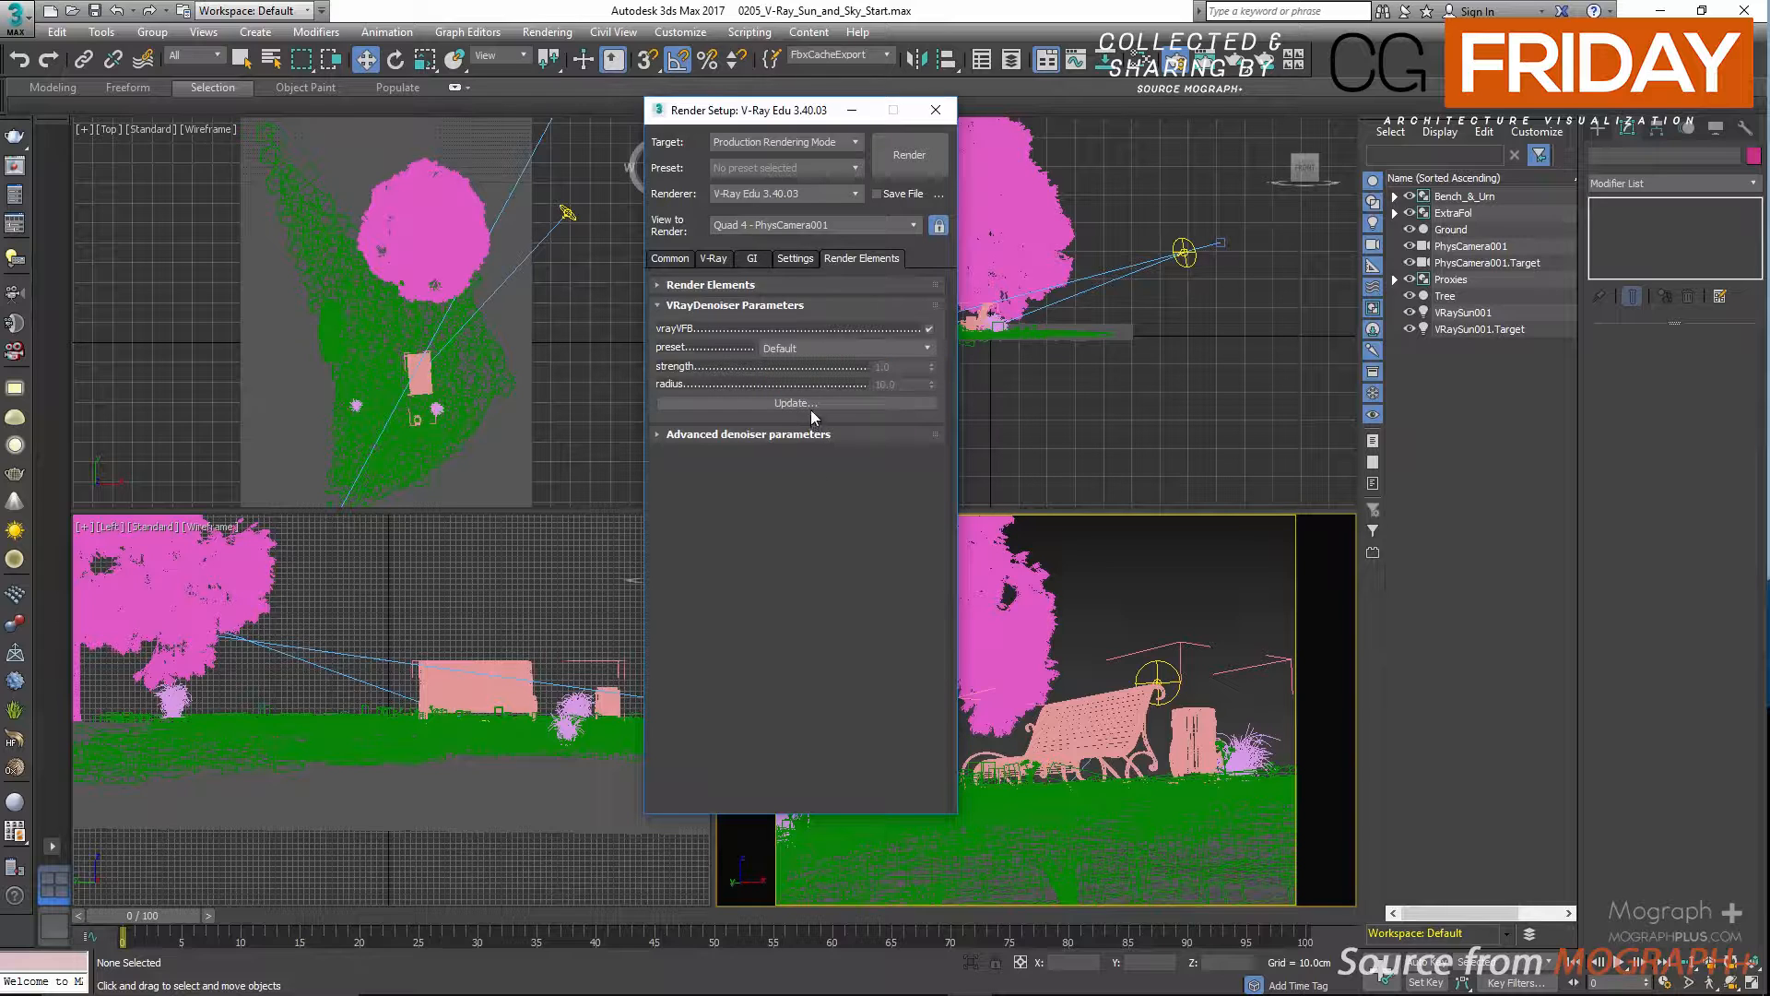
click(808, 352)
click(808, 366)
click(935, 109)
Show the V-Ray frame buffer clear of the camera view and reposition the V-Ray Sun at X 243 cm and Z 69 cm.
click(13, 166)
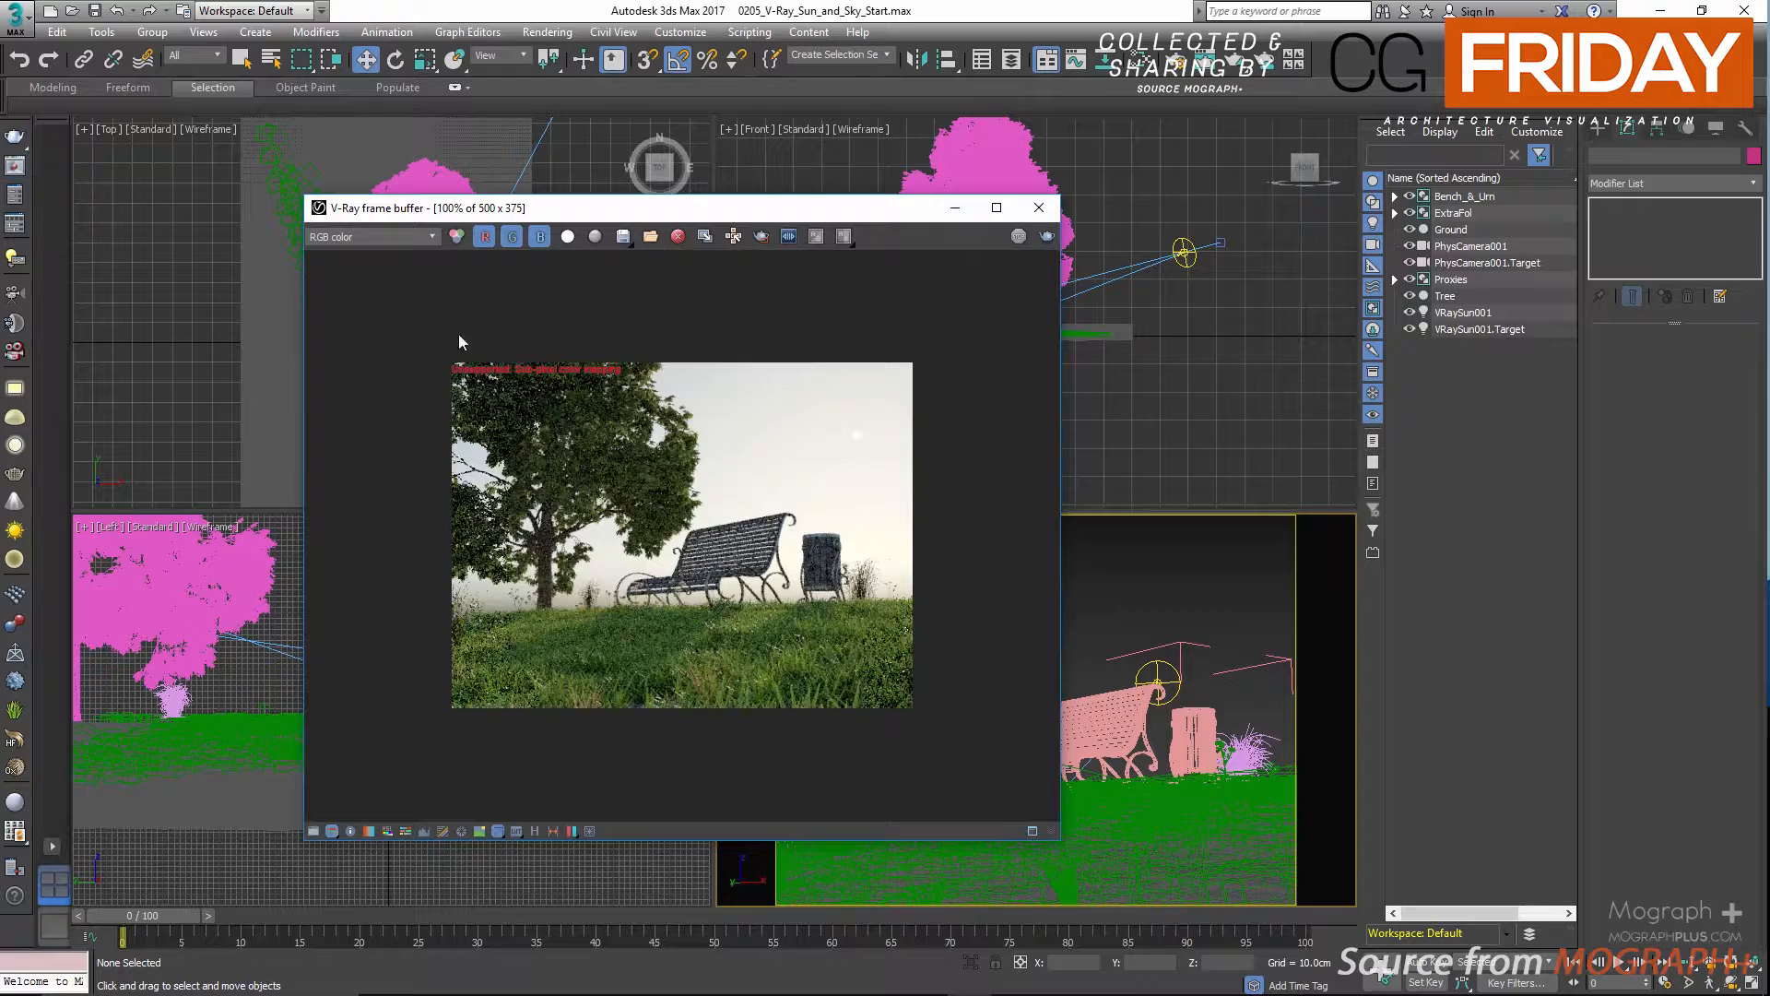
drag(846, 220, 457, 219)
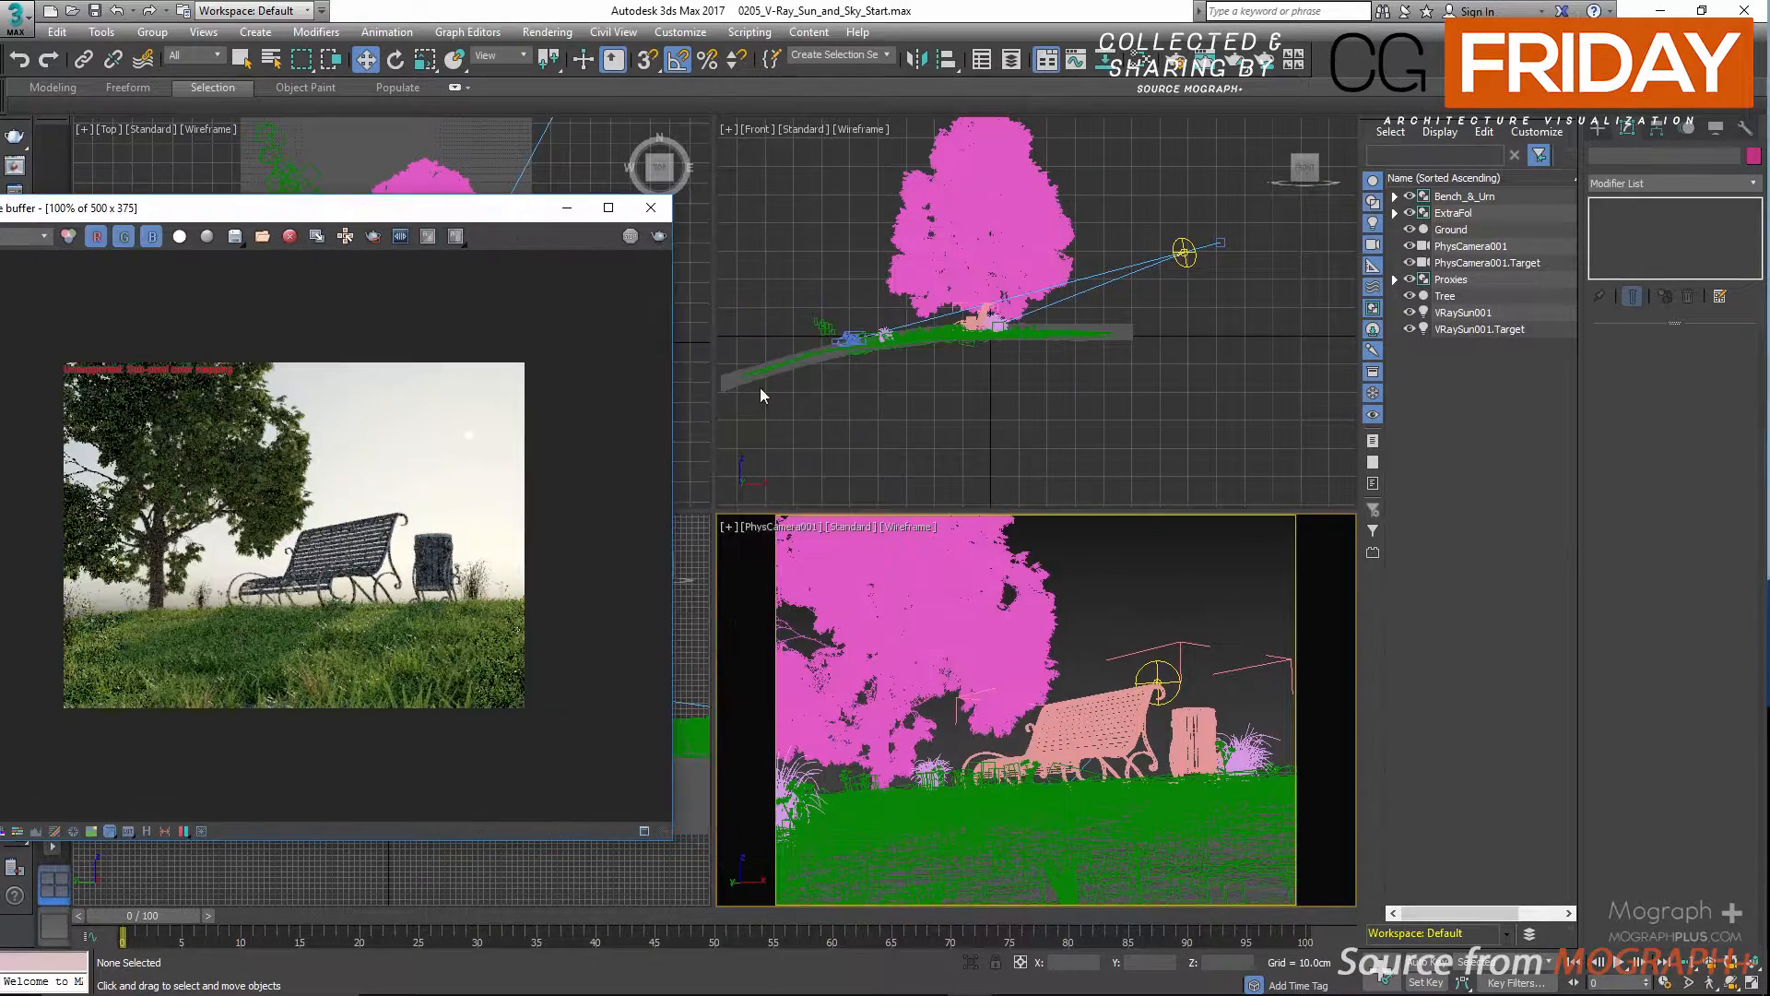
click(1160, 678)
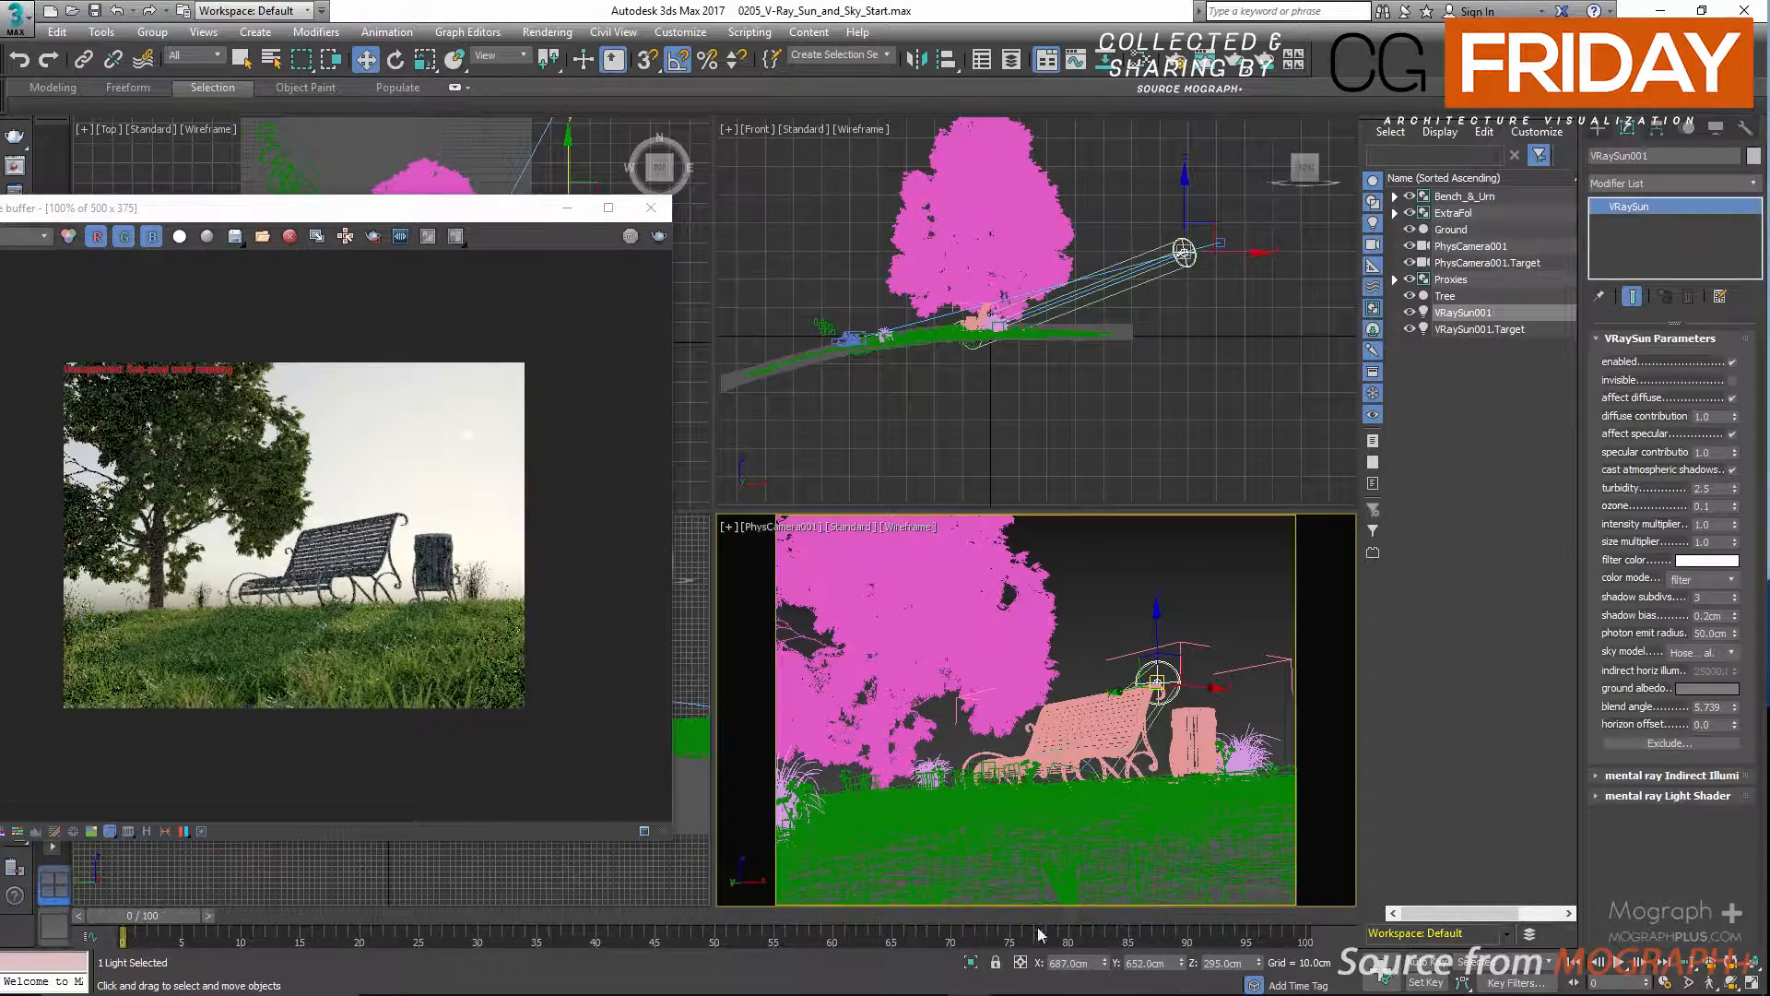
double_click(1075, 962)
text(243)
key(Return)
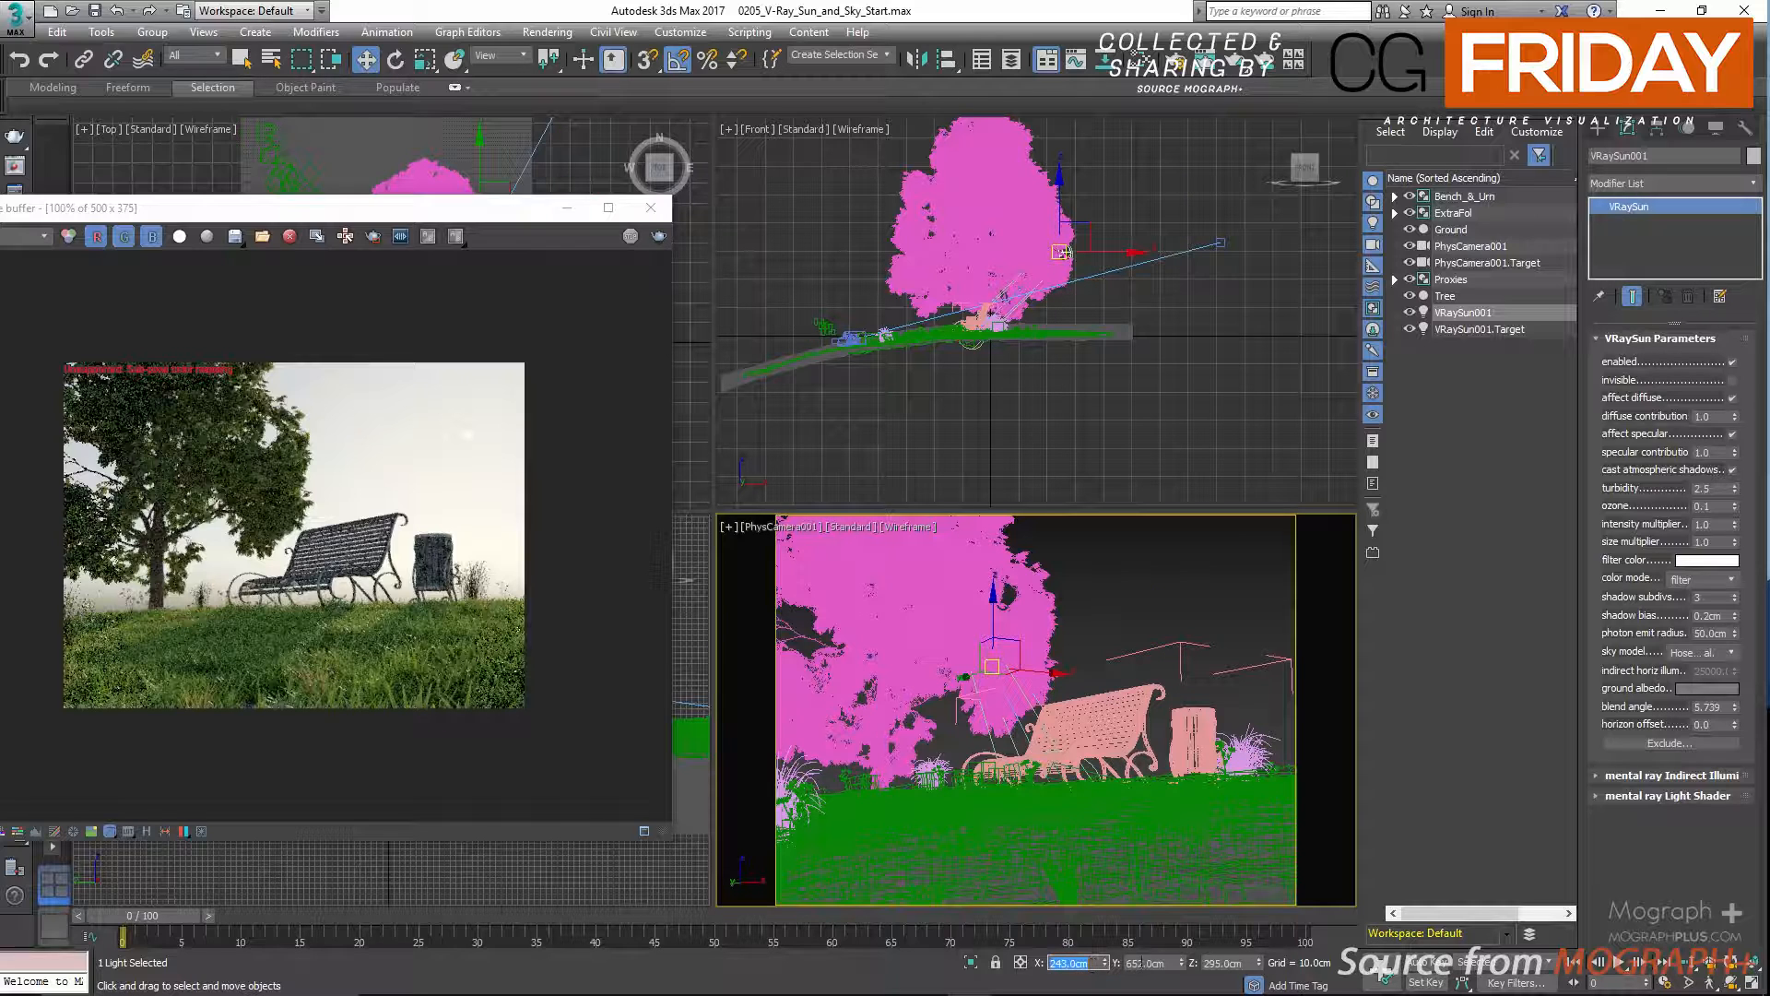
double_click(1137, 963)
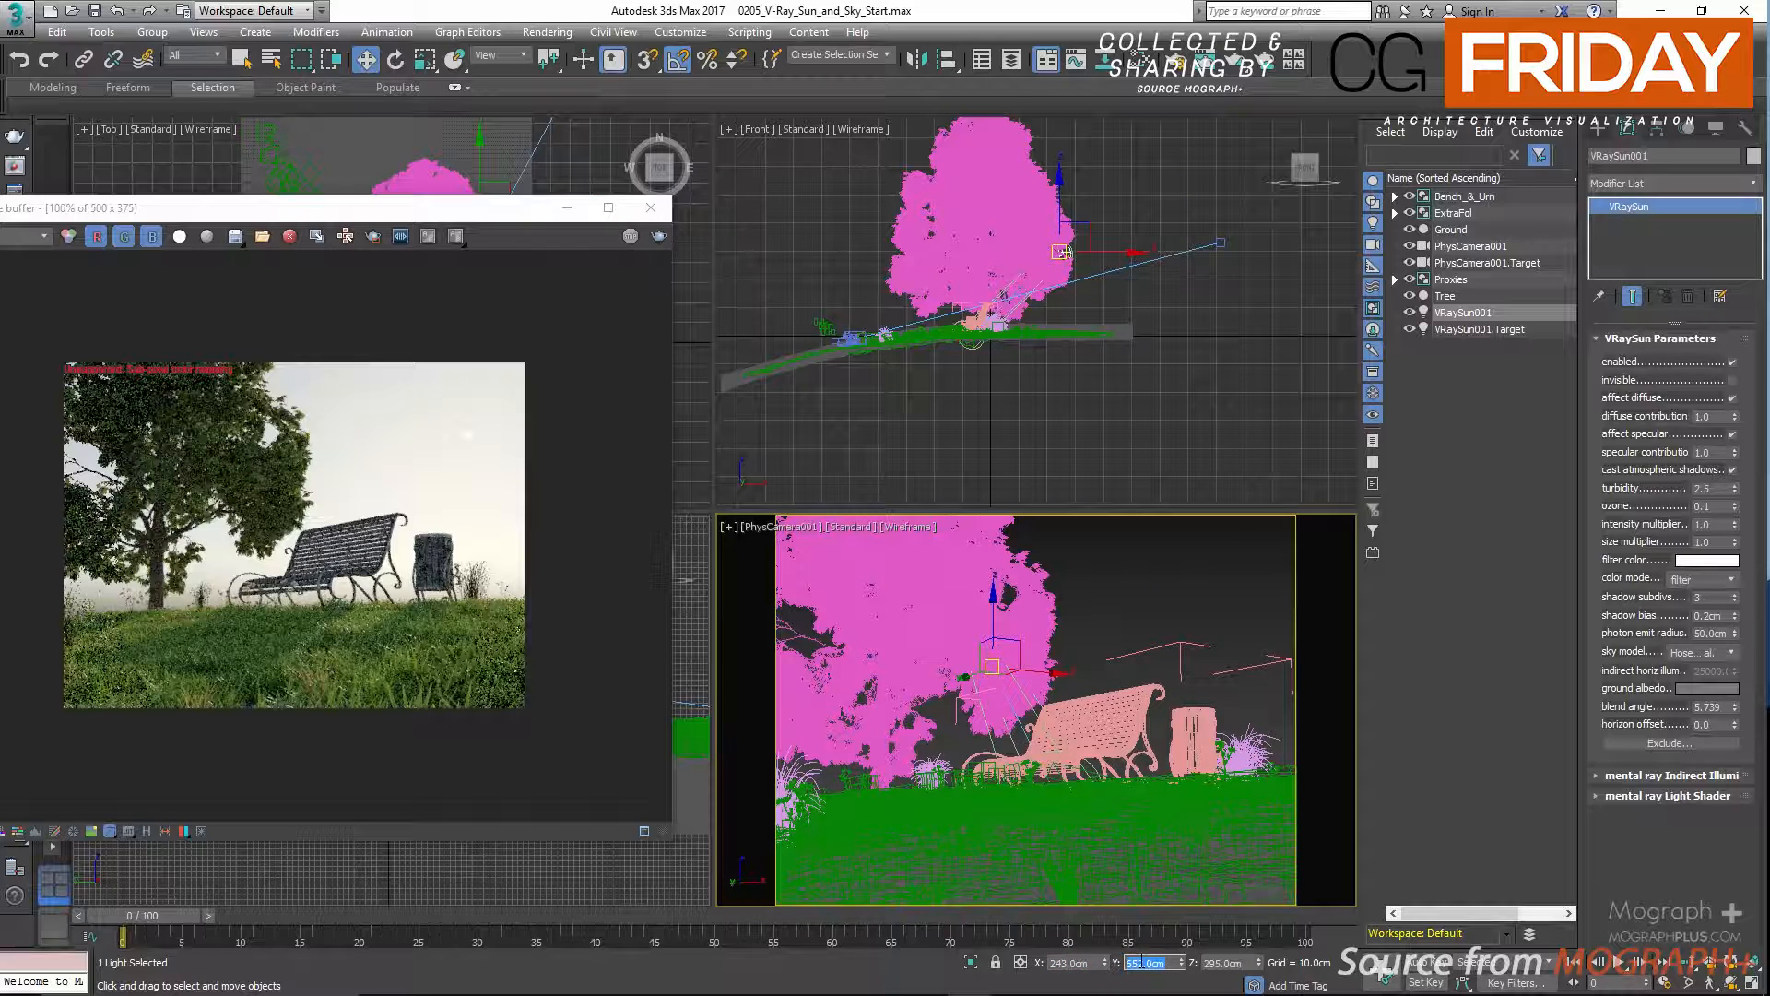
double_click(1216, 962)
text(69)
key(Return)
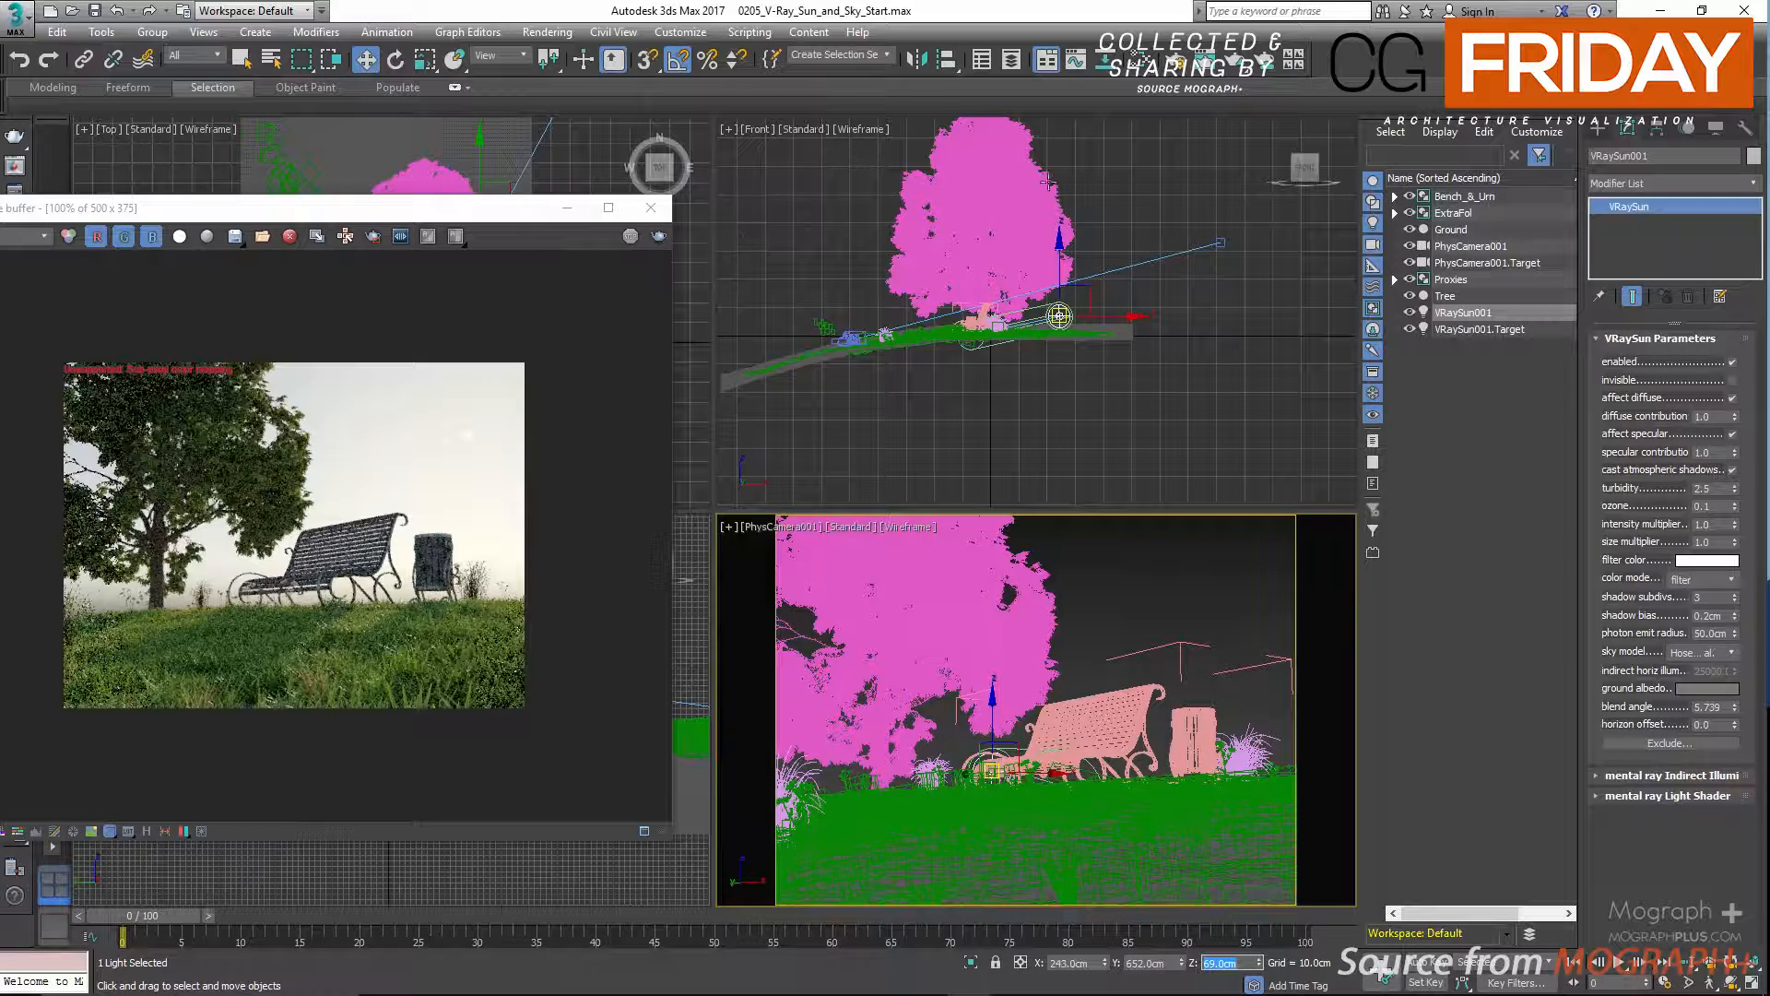
Open the render history and load the 1600 x 1200 image noted "Final Render, Height = 295" in a maximized frame buffer.
drag(1236, 60, 1238, 146)
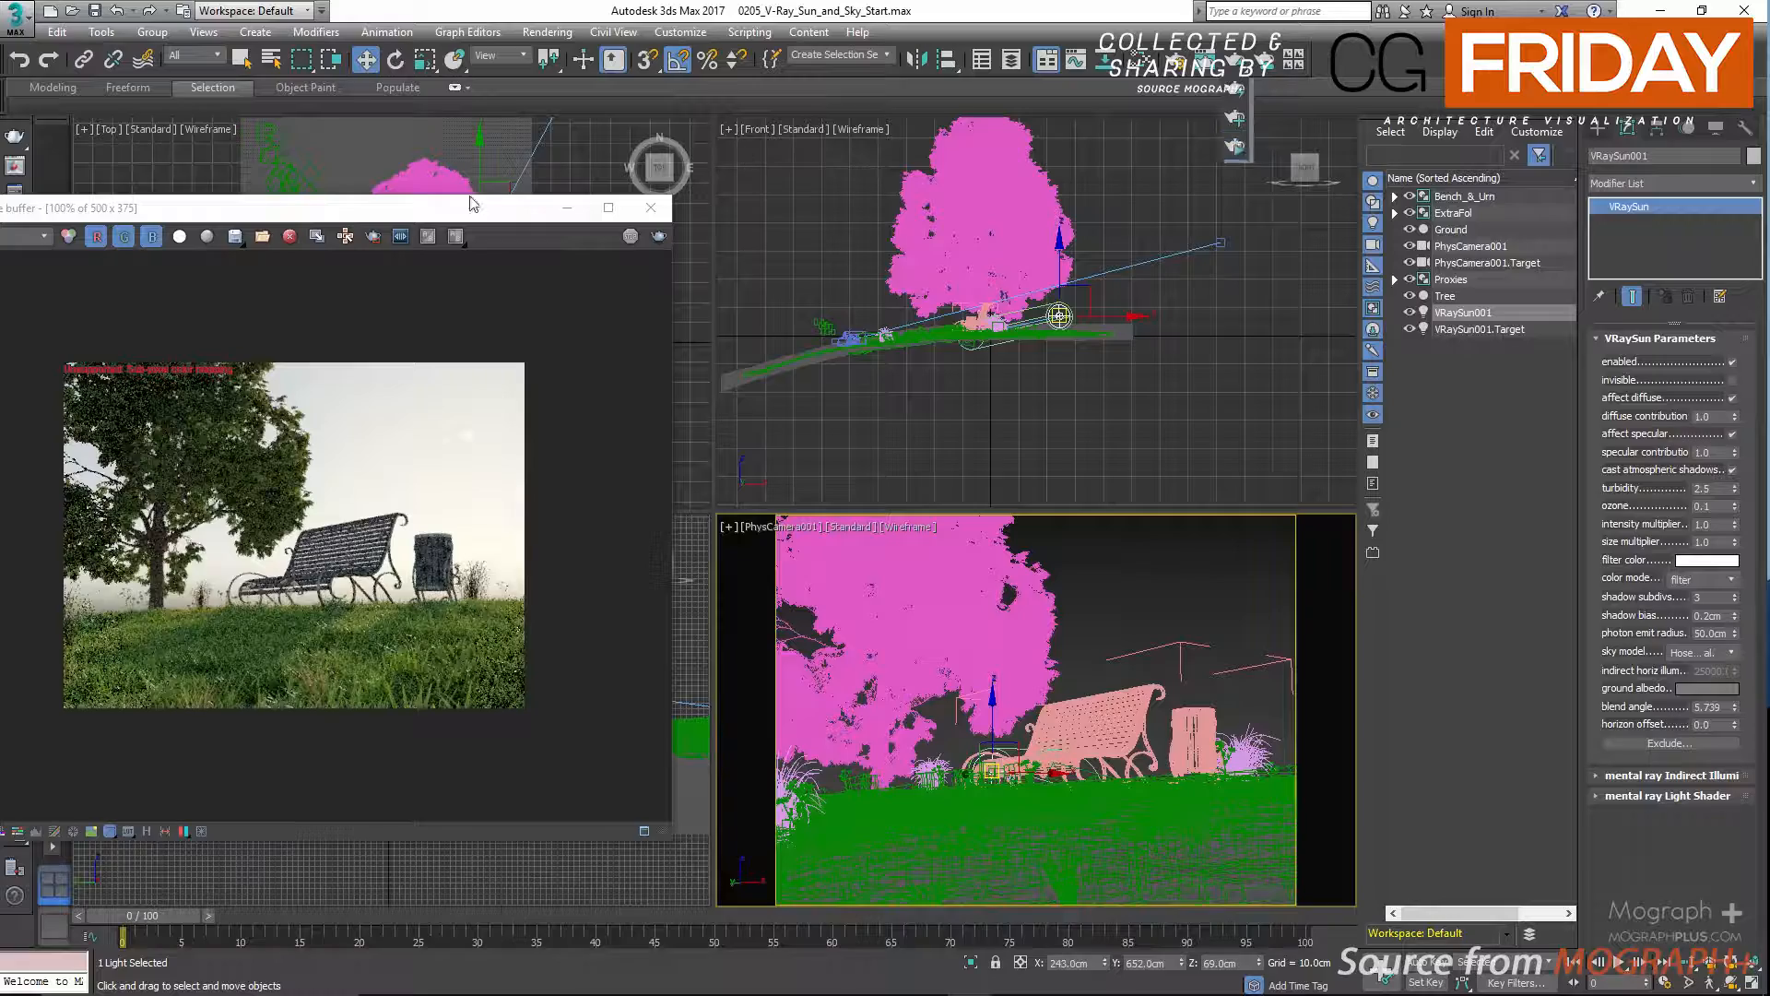
drag(449, 212, 1109, 154)
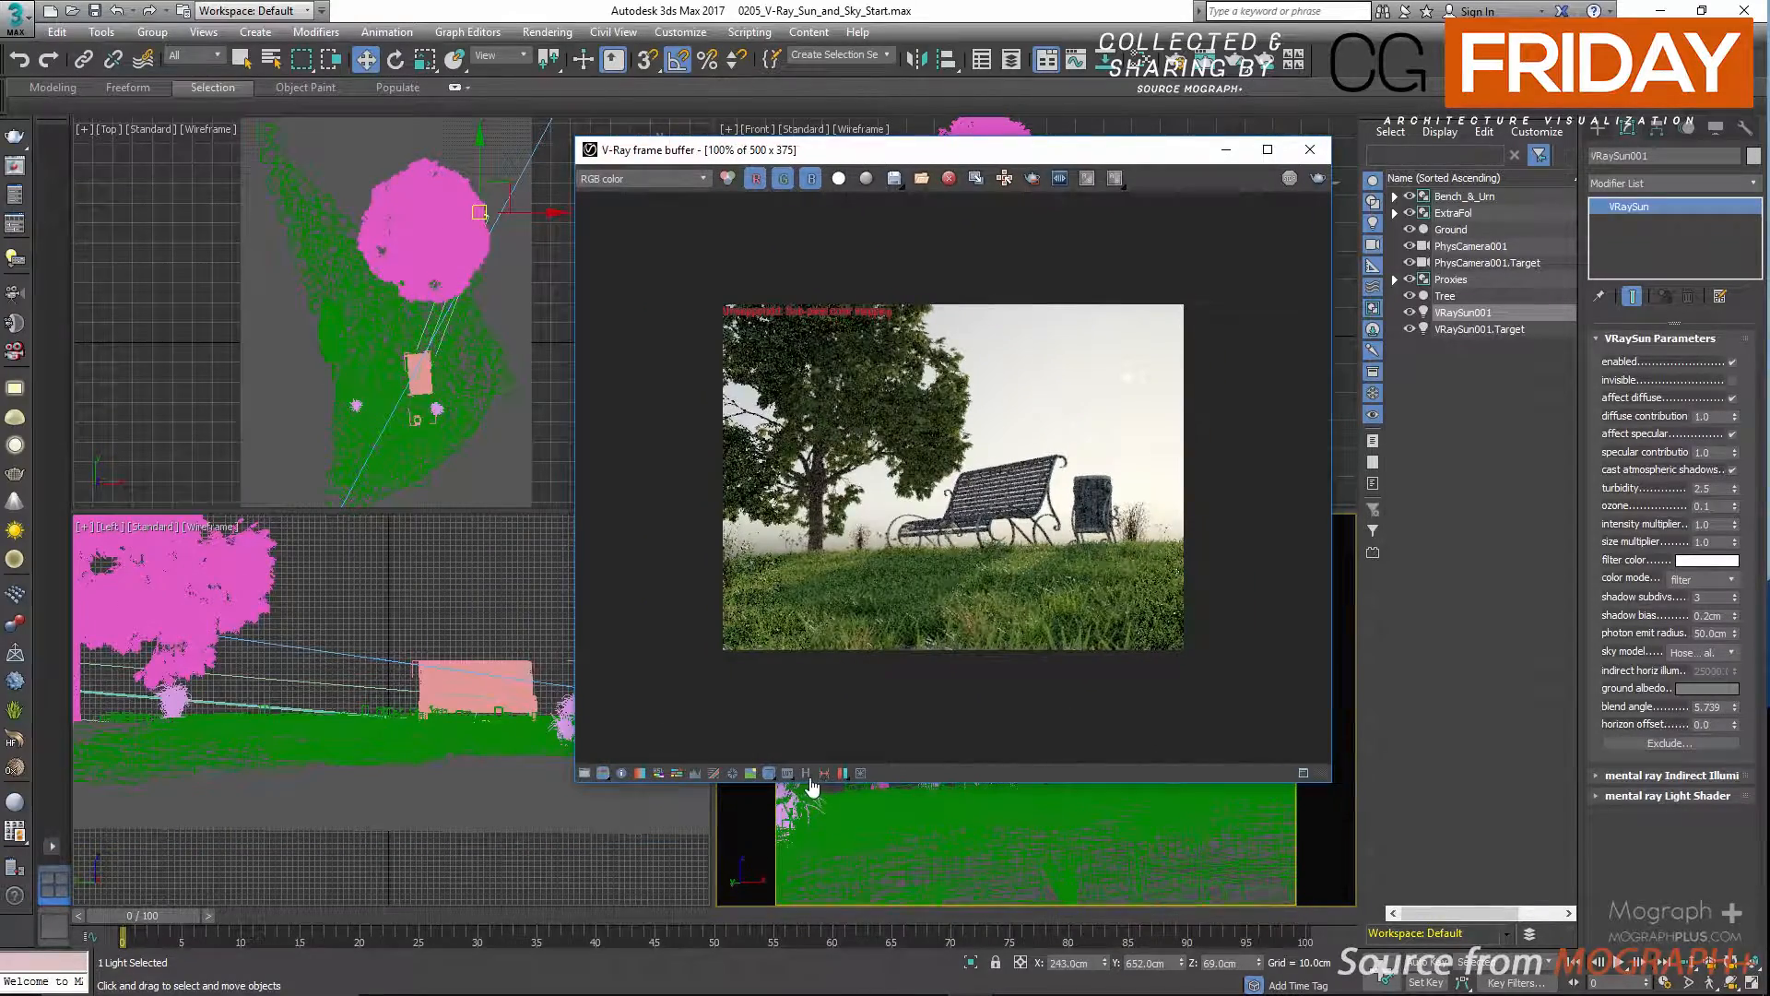
click(806, 773)
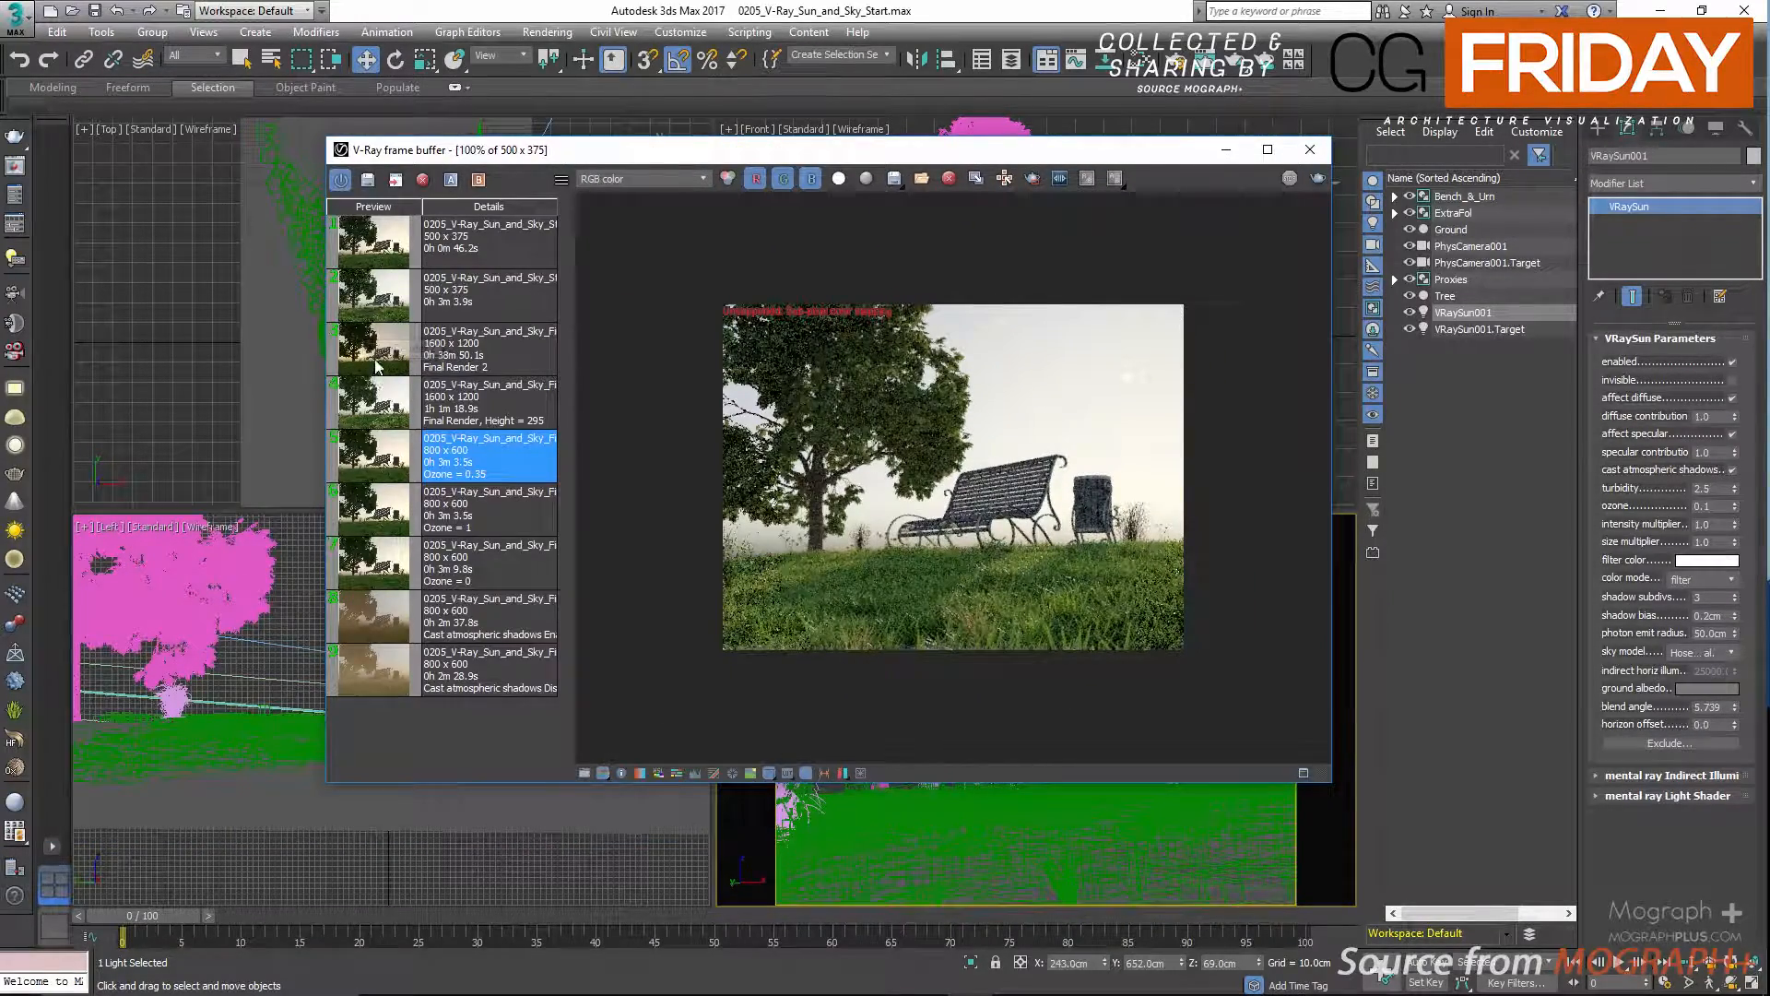
double_click(376, 385)
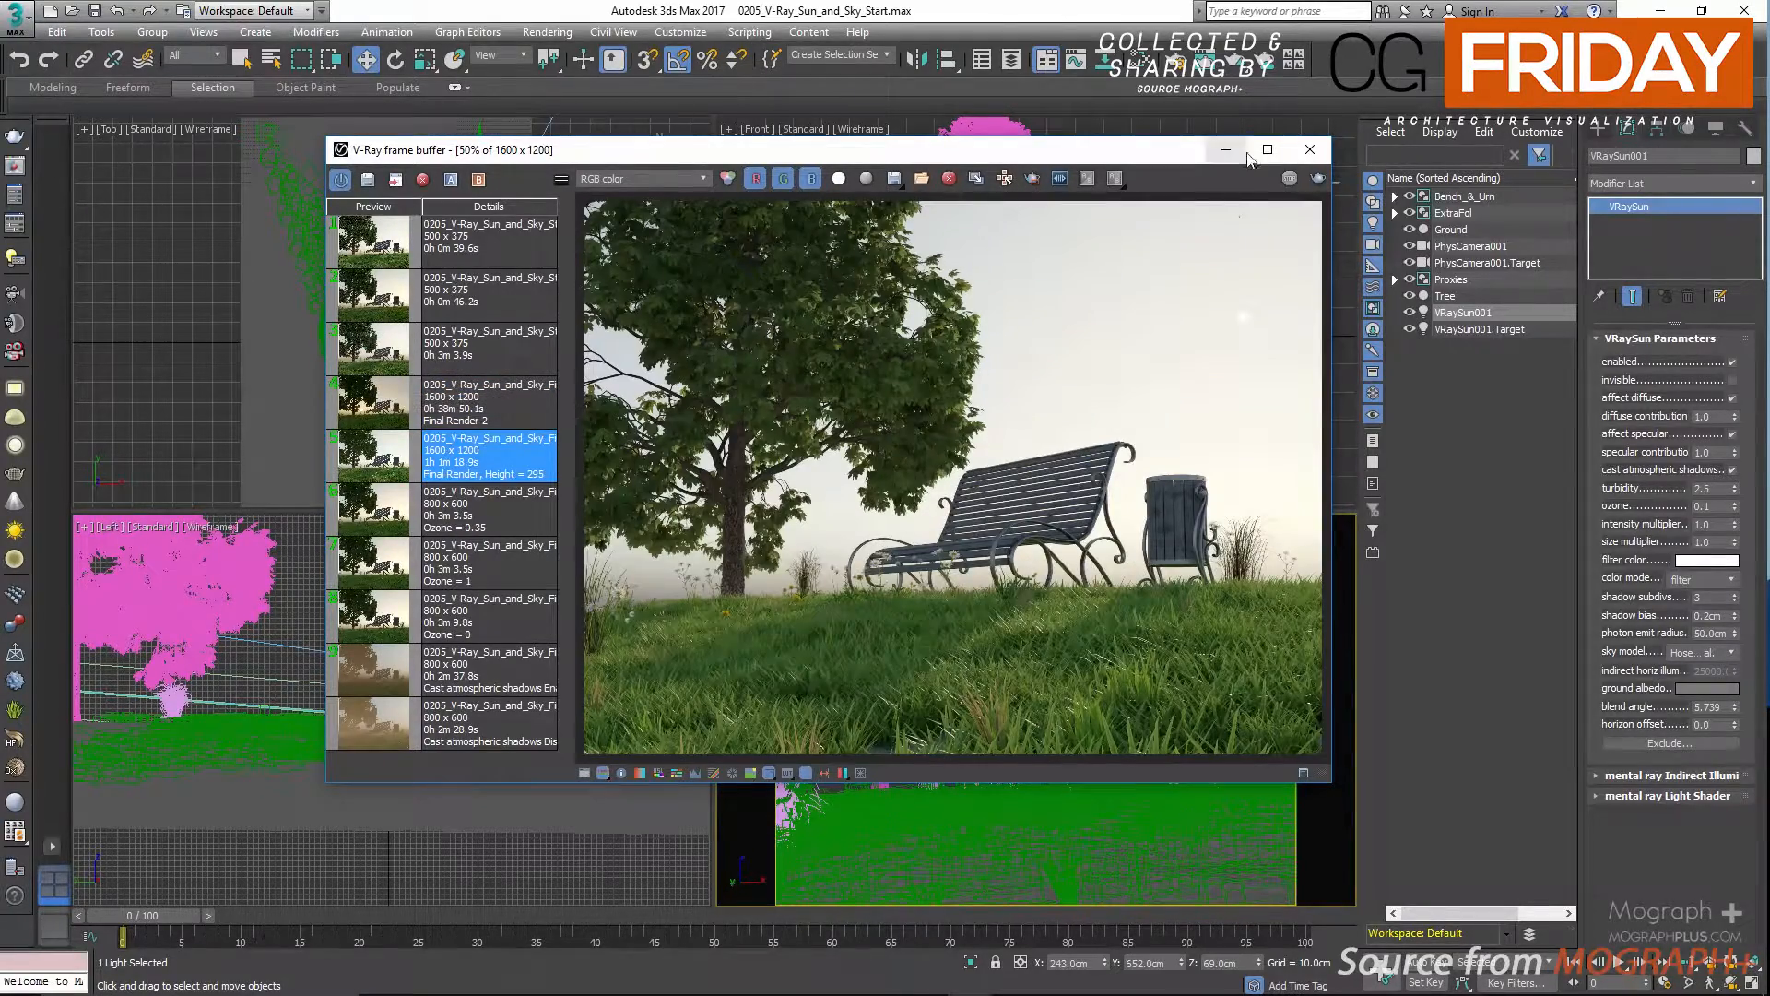
click(1268, 149)
double_click(705, 721)
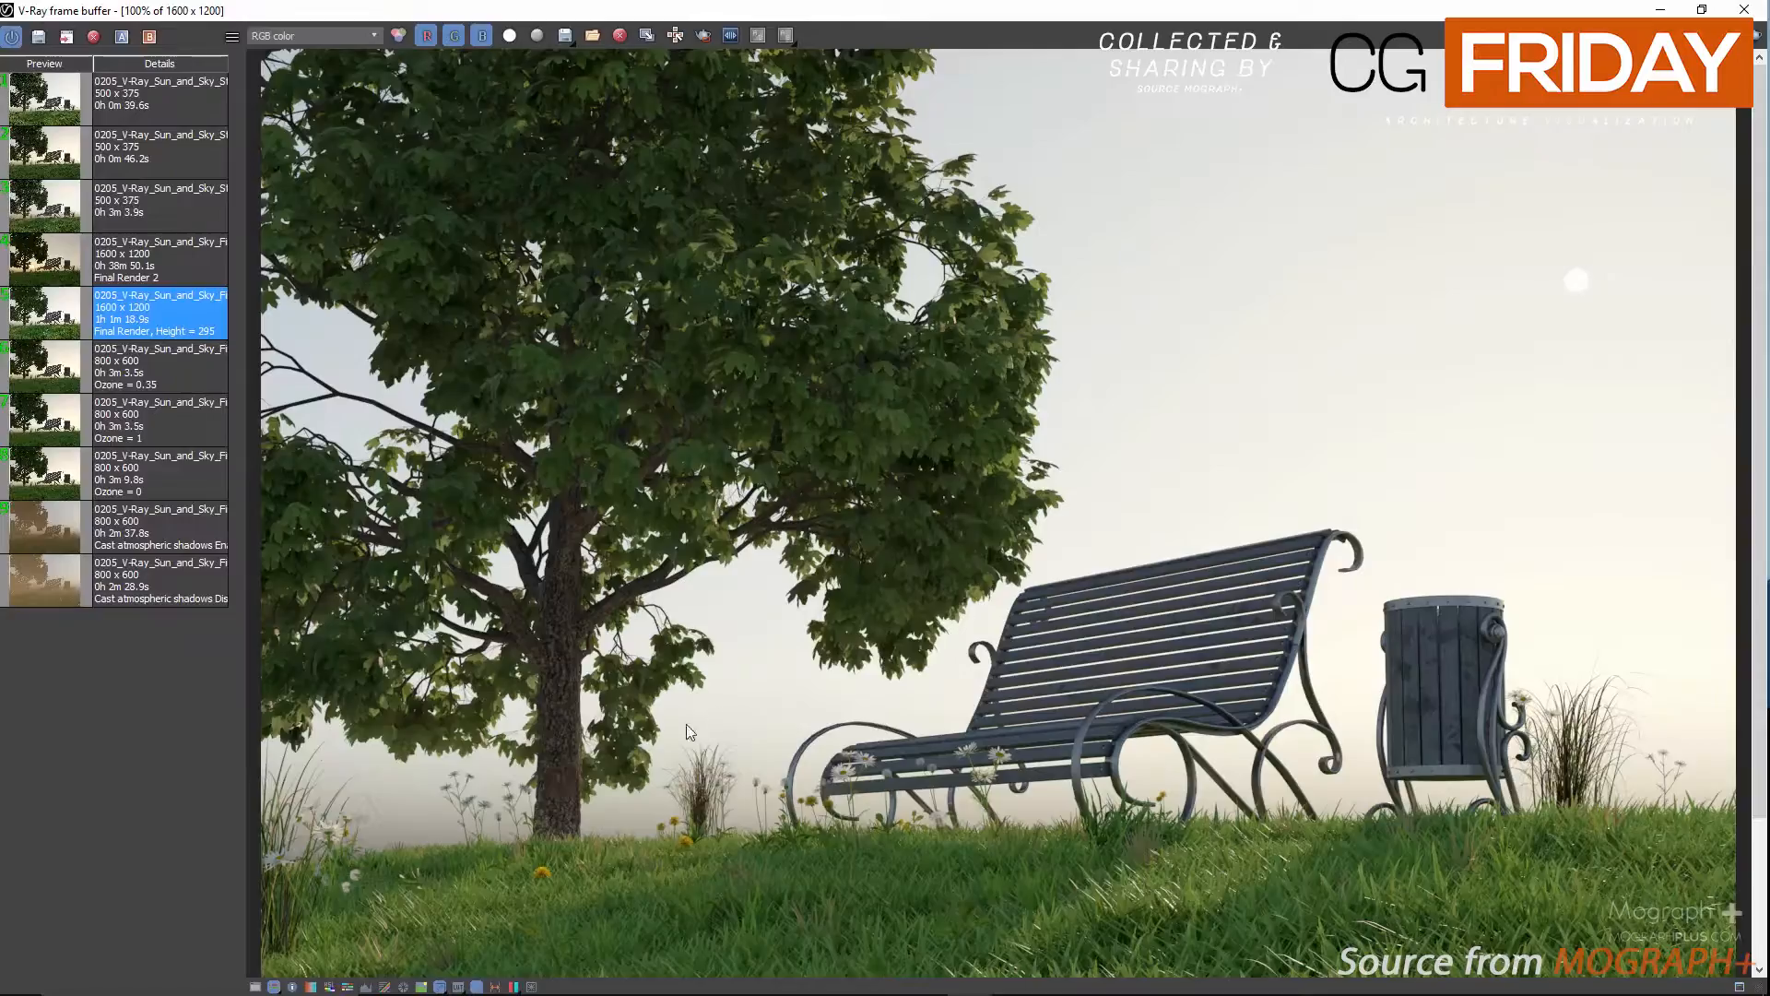
Show the color corrections and enable white balance with a temperature of 8521.
click(255, 986)
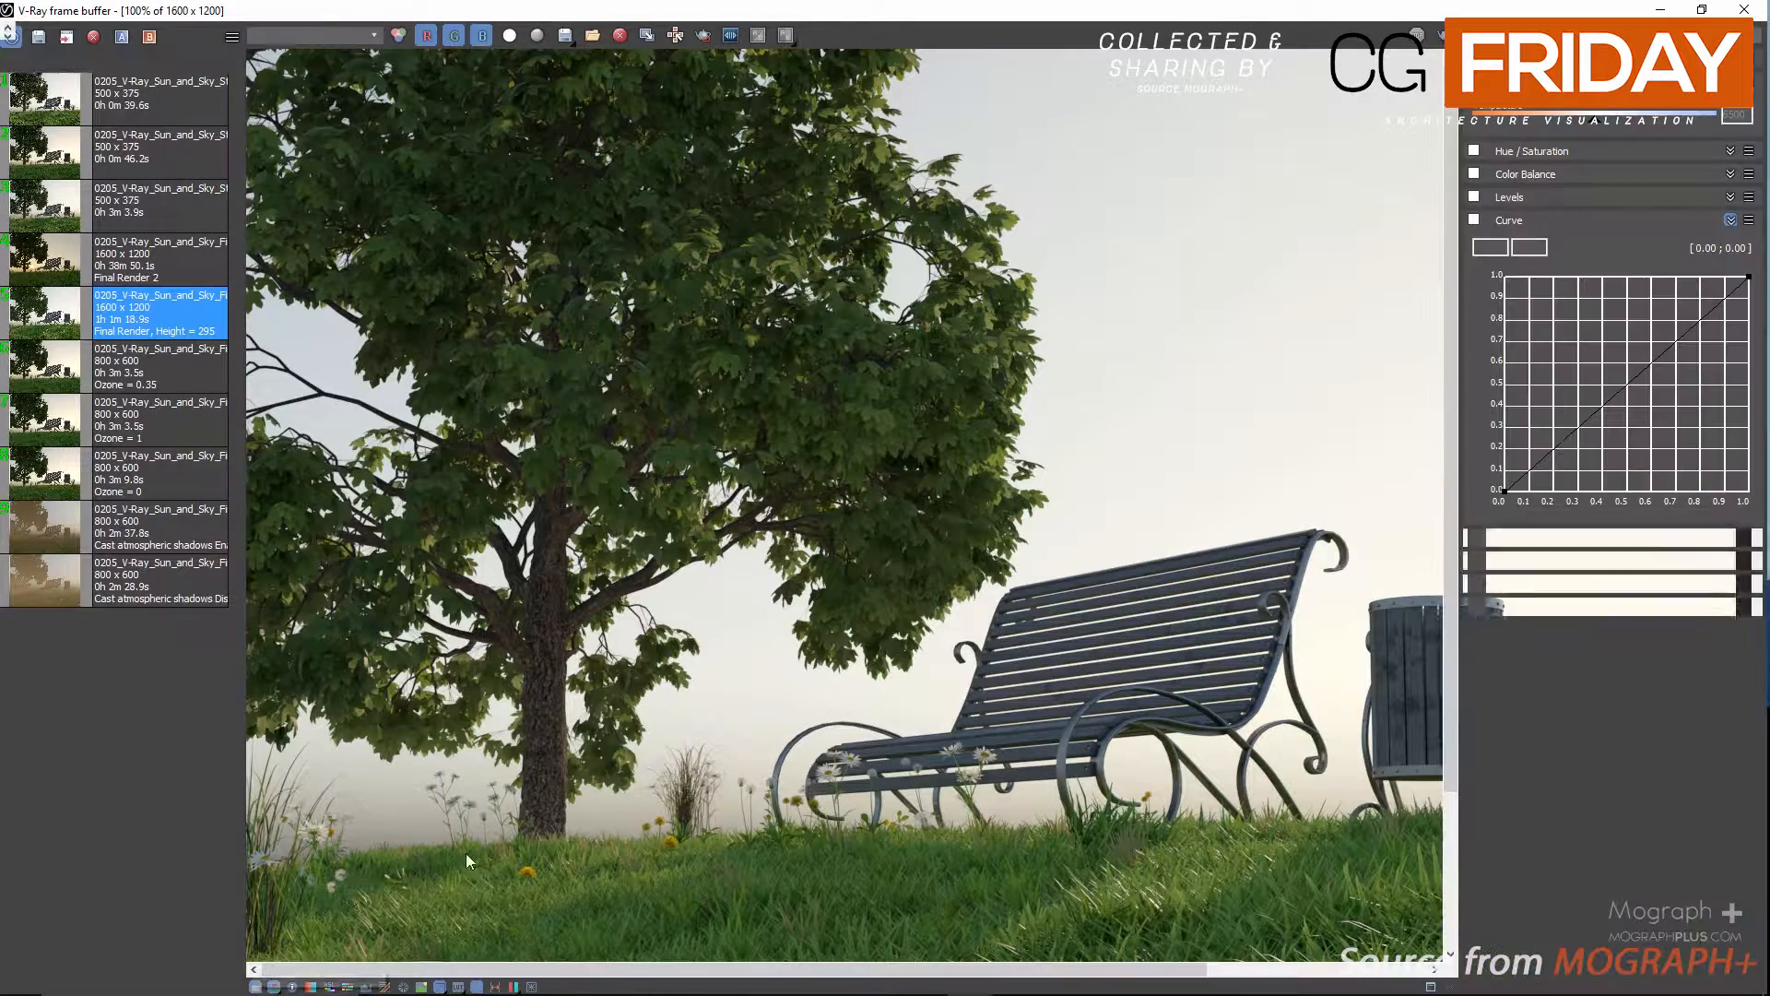
double_click(748, 577)
click(1474, 82)
drag(1610, 118, 1668, 130)
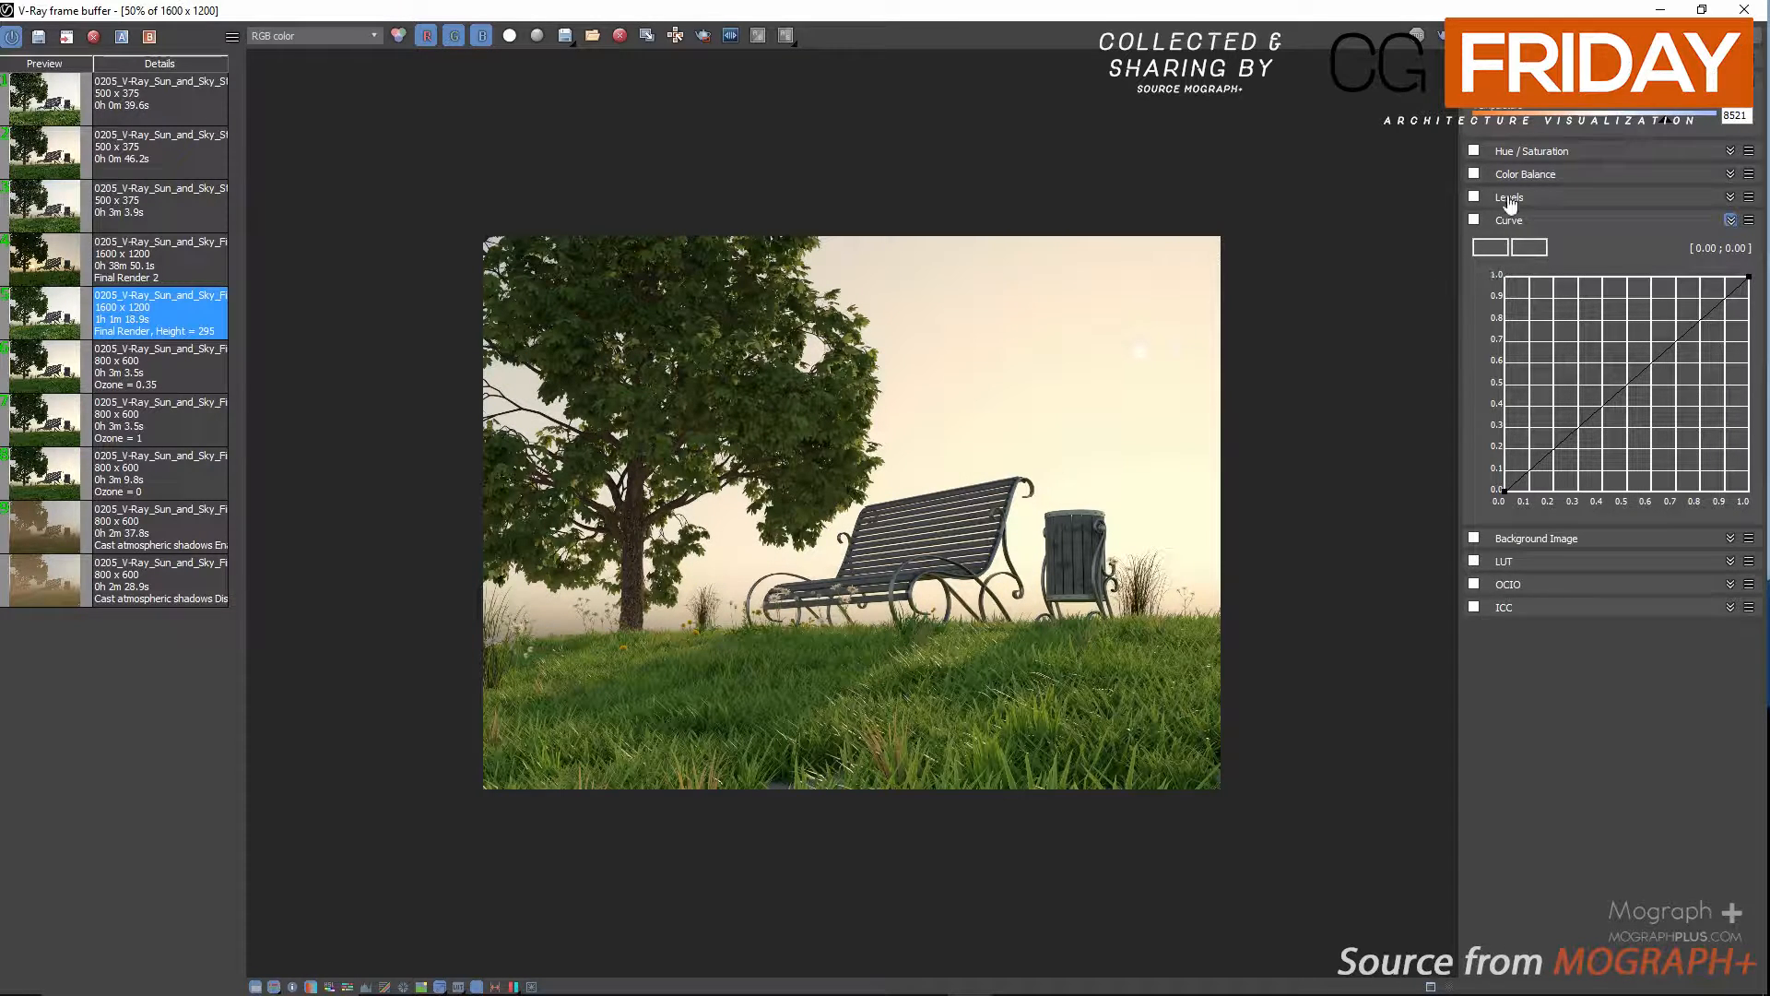
Enable Color Balance, shift the shadows slightly toward blue, set the highlights' yellow/blue balance to -0.49, and compare with it off.
click(1473, 174)
click(1549, 202)
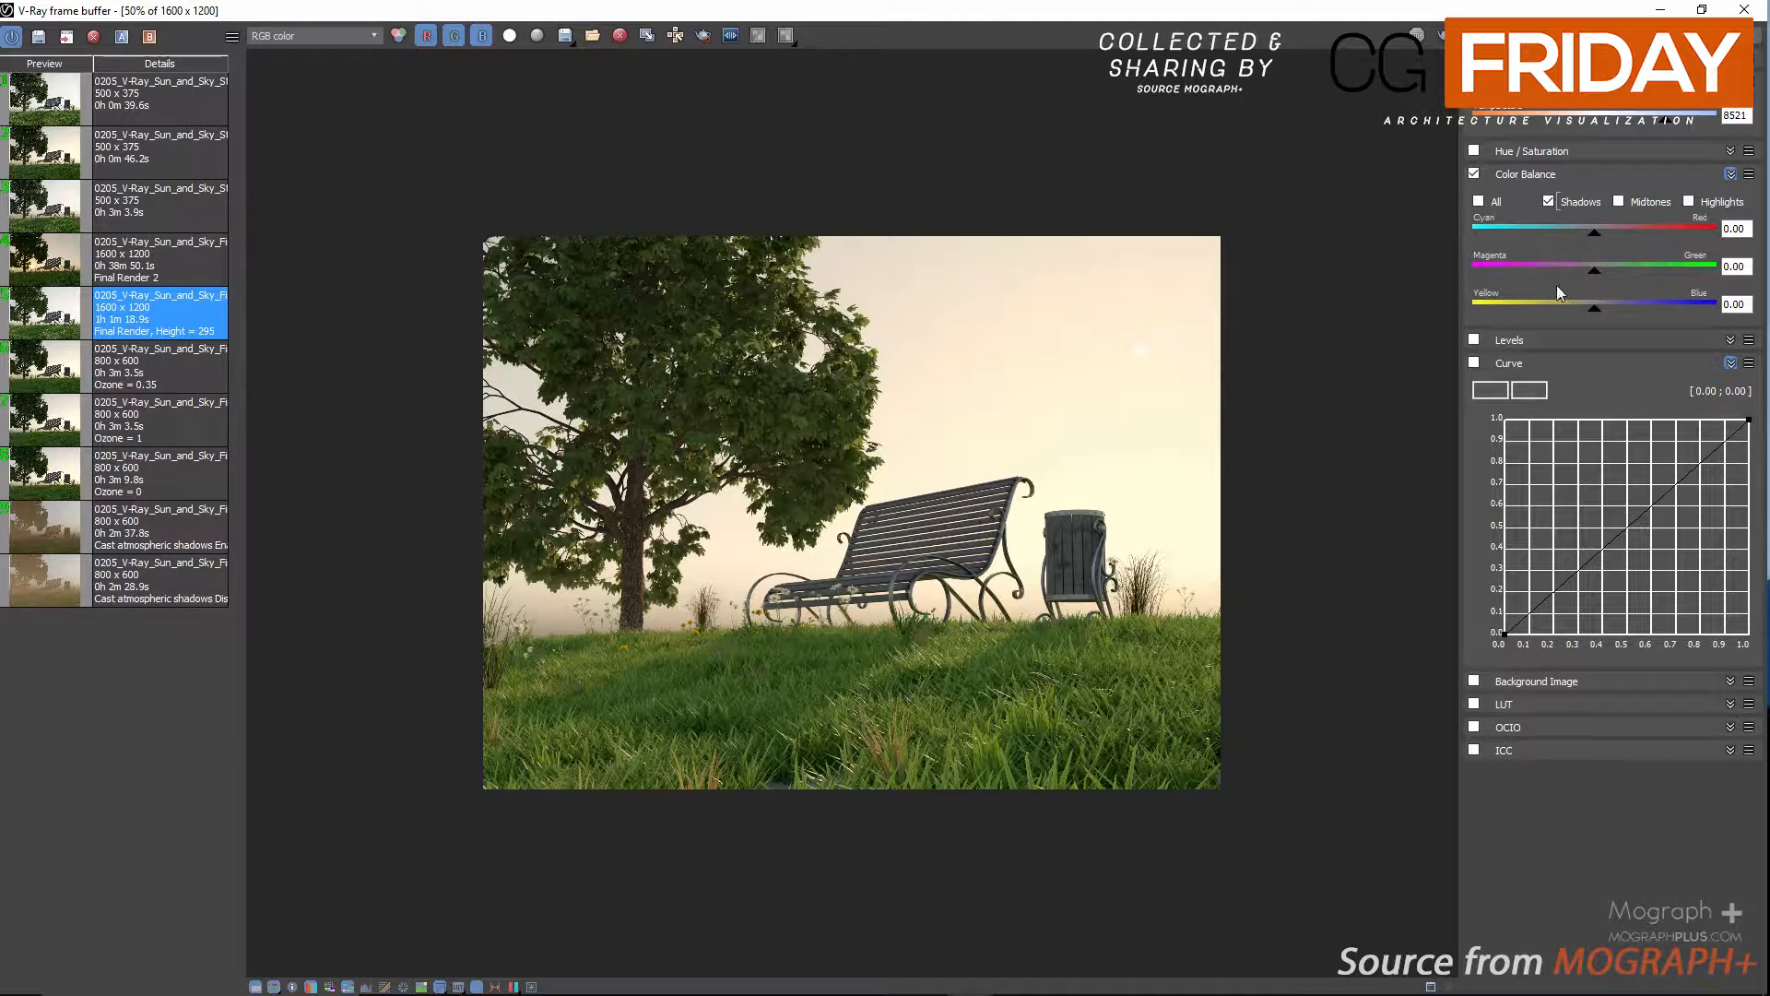
drag(1595, 318, 1612, 317)
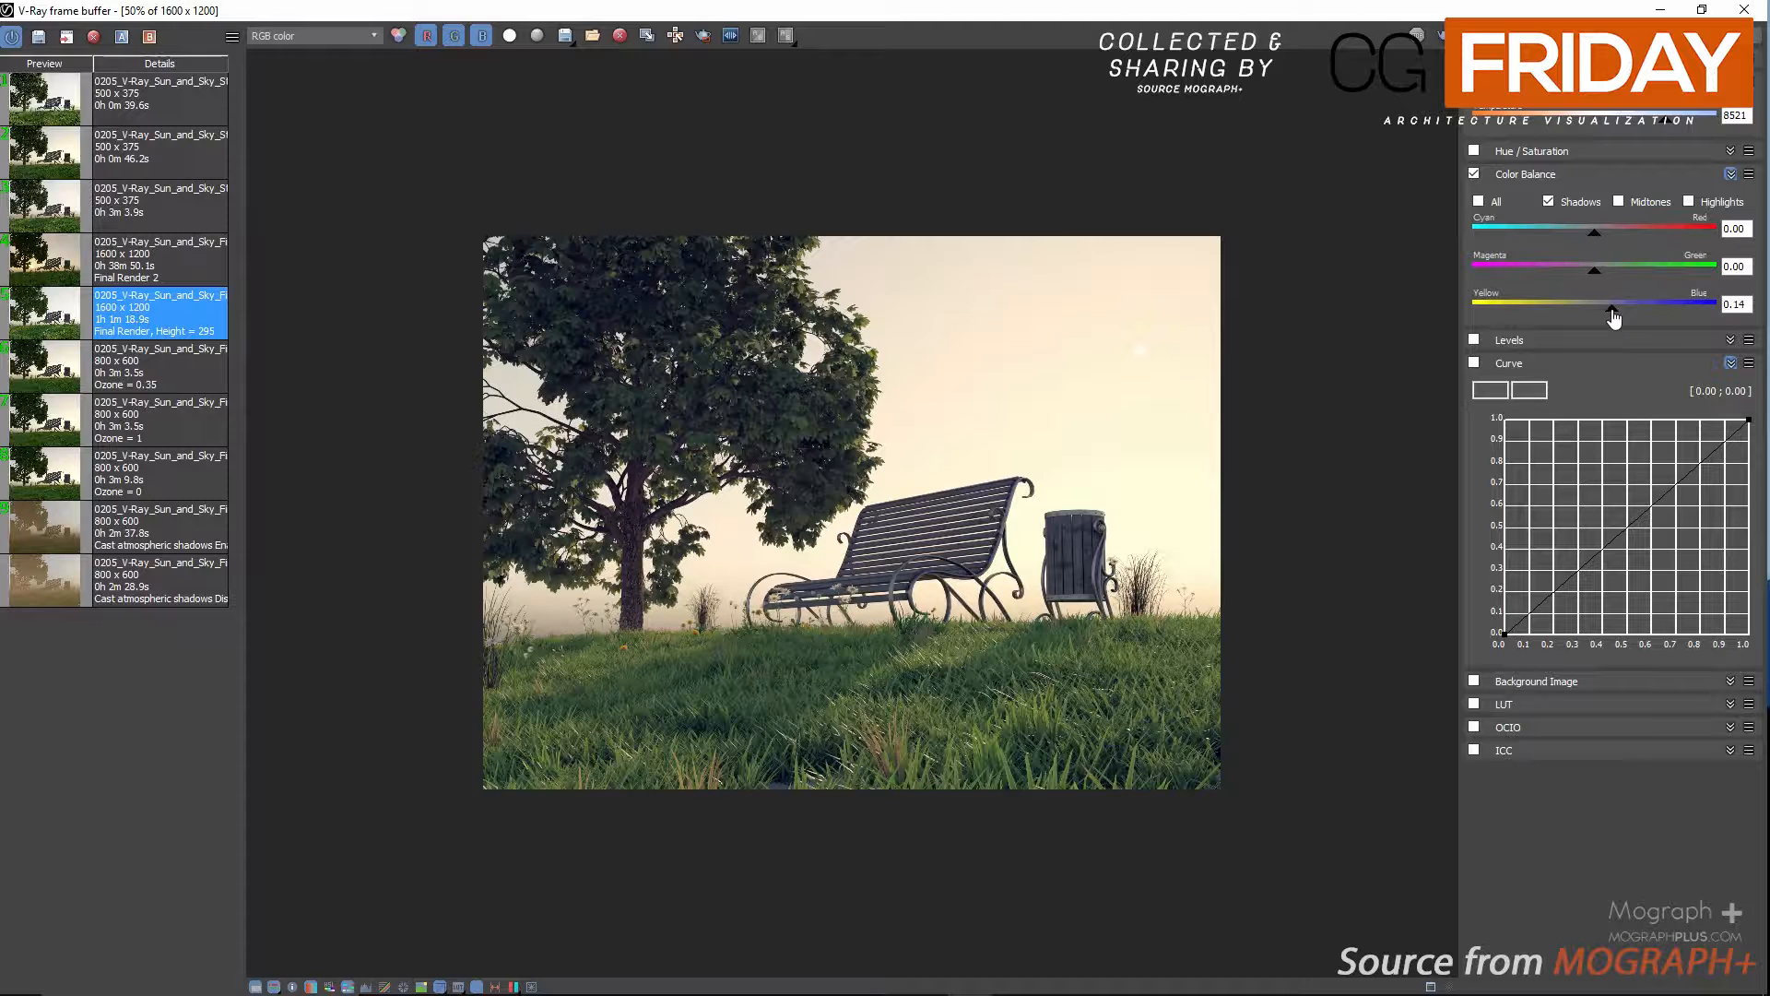
click(1690, 203)
drag(1595, 318, 1540, 325)
click(1472, 175)
click(1472, 174)
Load the "Final Render 2" image from the history and set its white balance temperature to 7700.
click(180, 276)
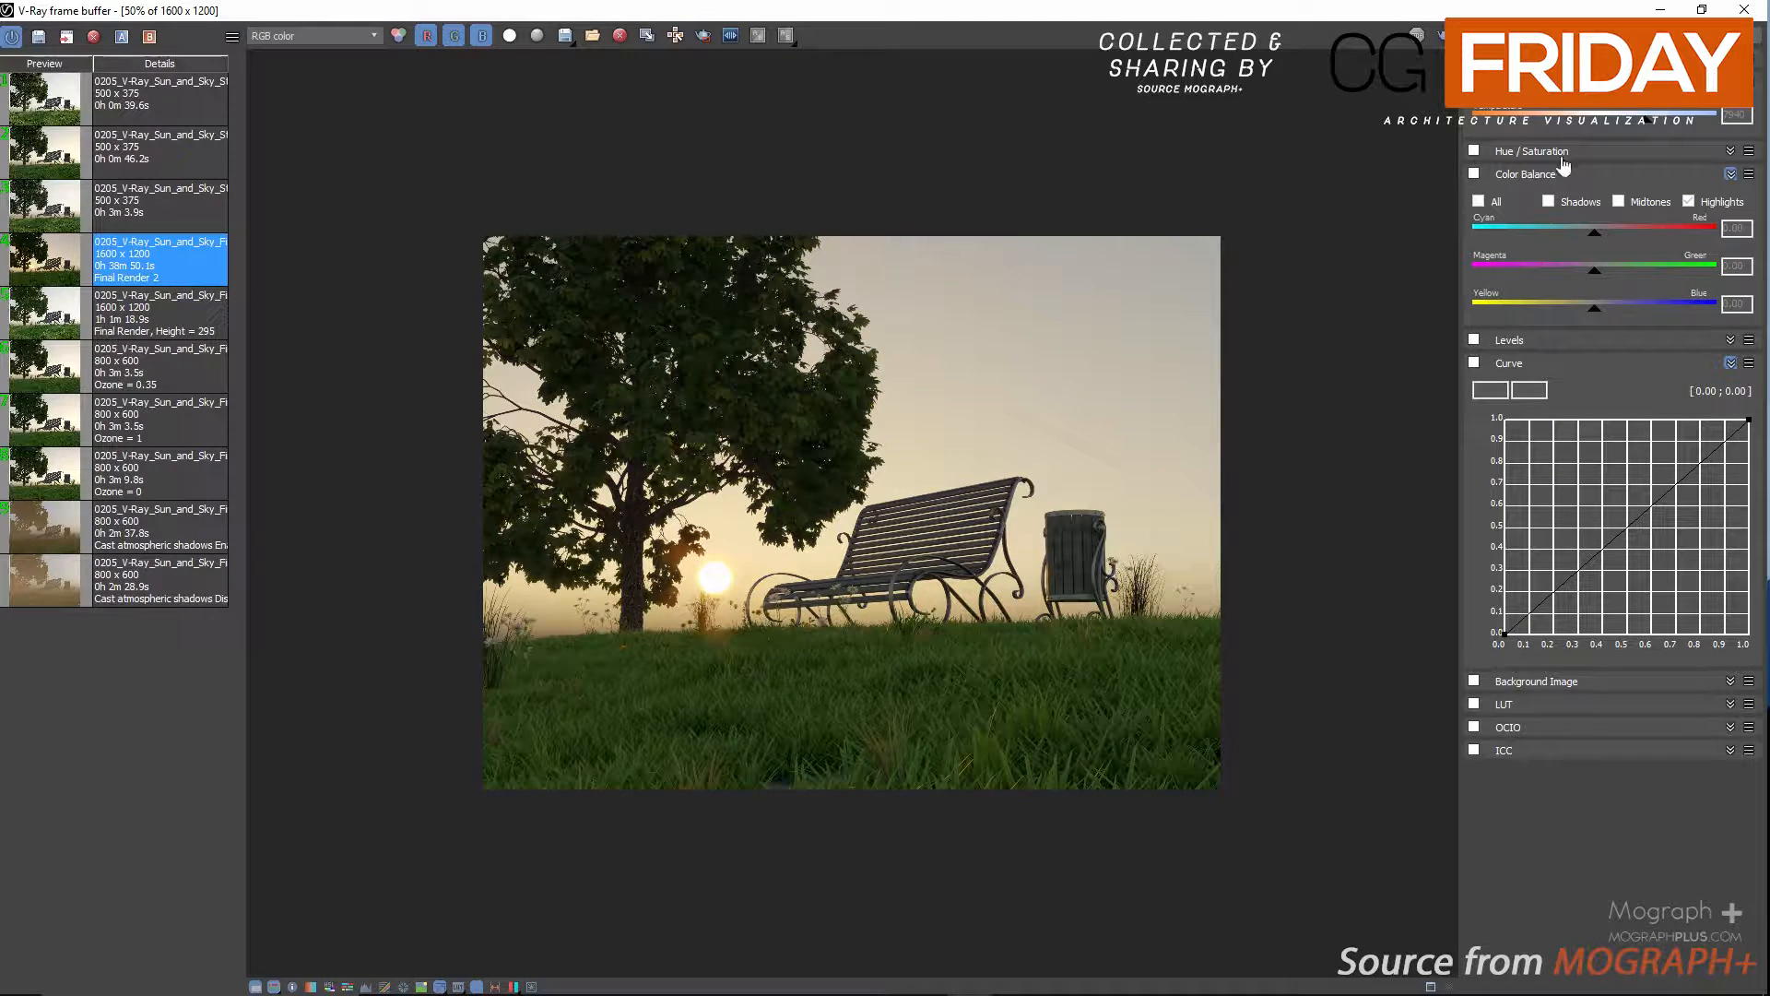
double_click(1738, 115)
text(7700)
Enable the Curve correction and pull the black point's handle to about 0.64, -0.07 to darken the shadows, and inspect the silhouette.
click(1475, 362)
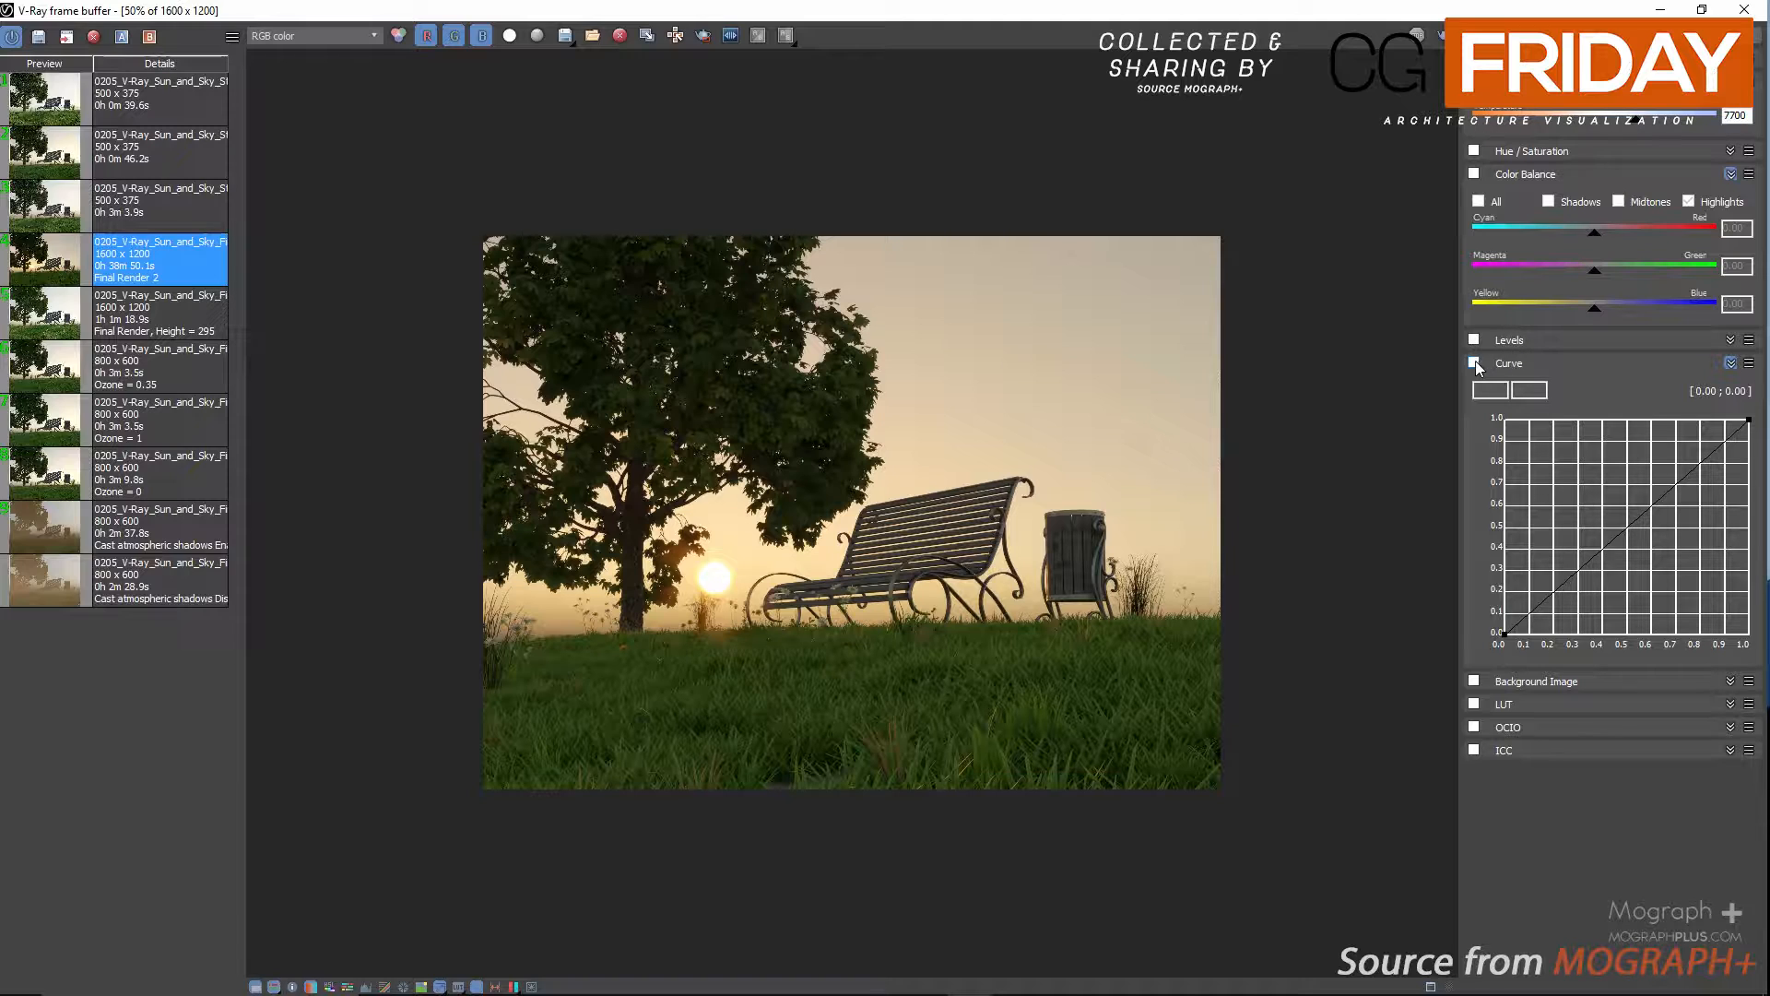
click(1504, 632)
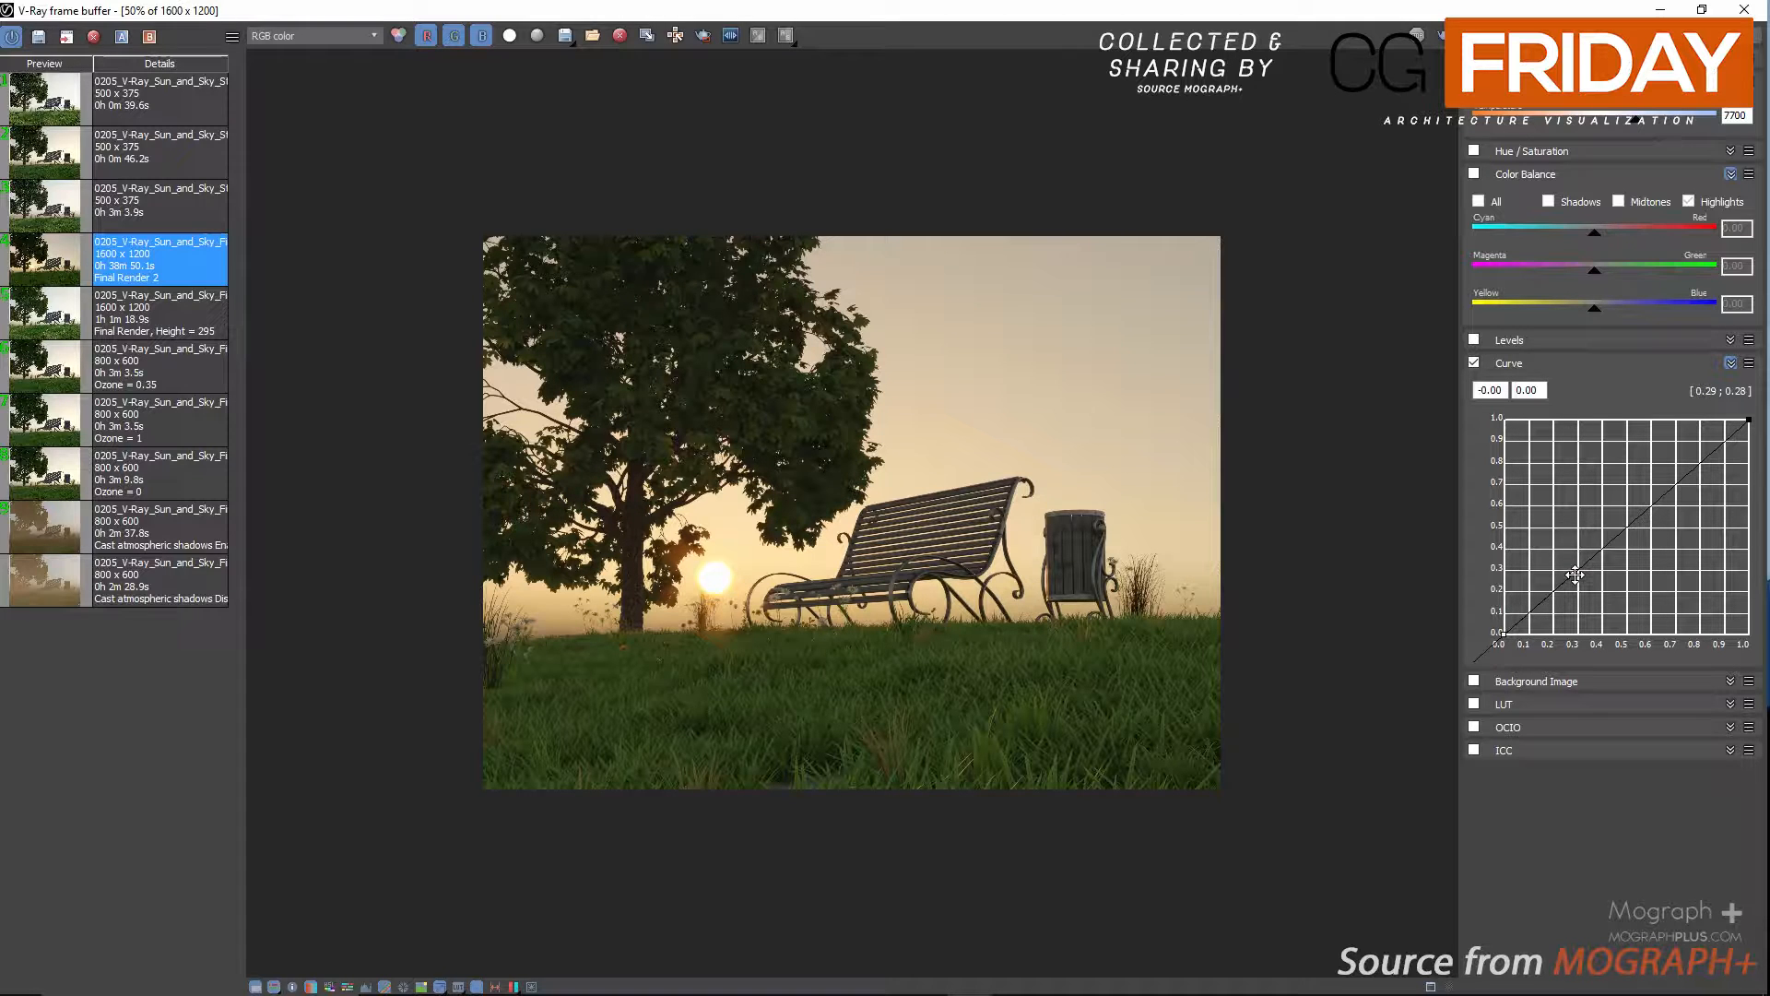
drag(1575, 575, 1662, 651)
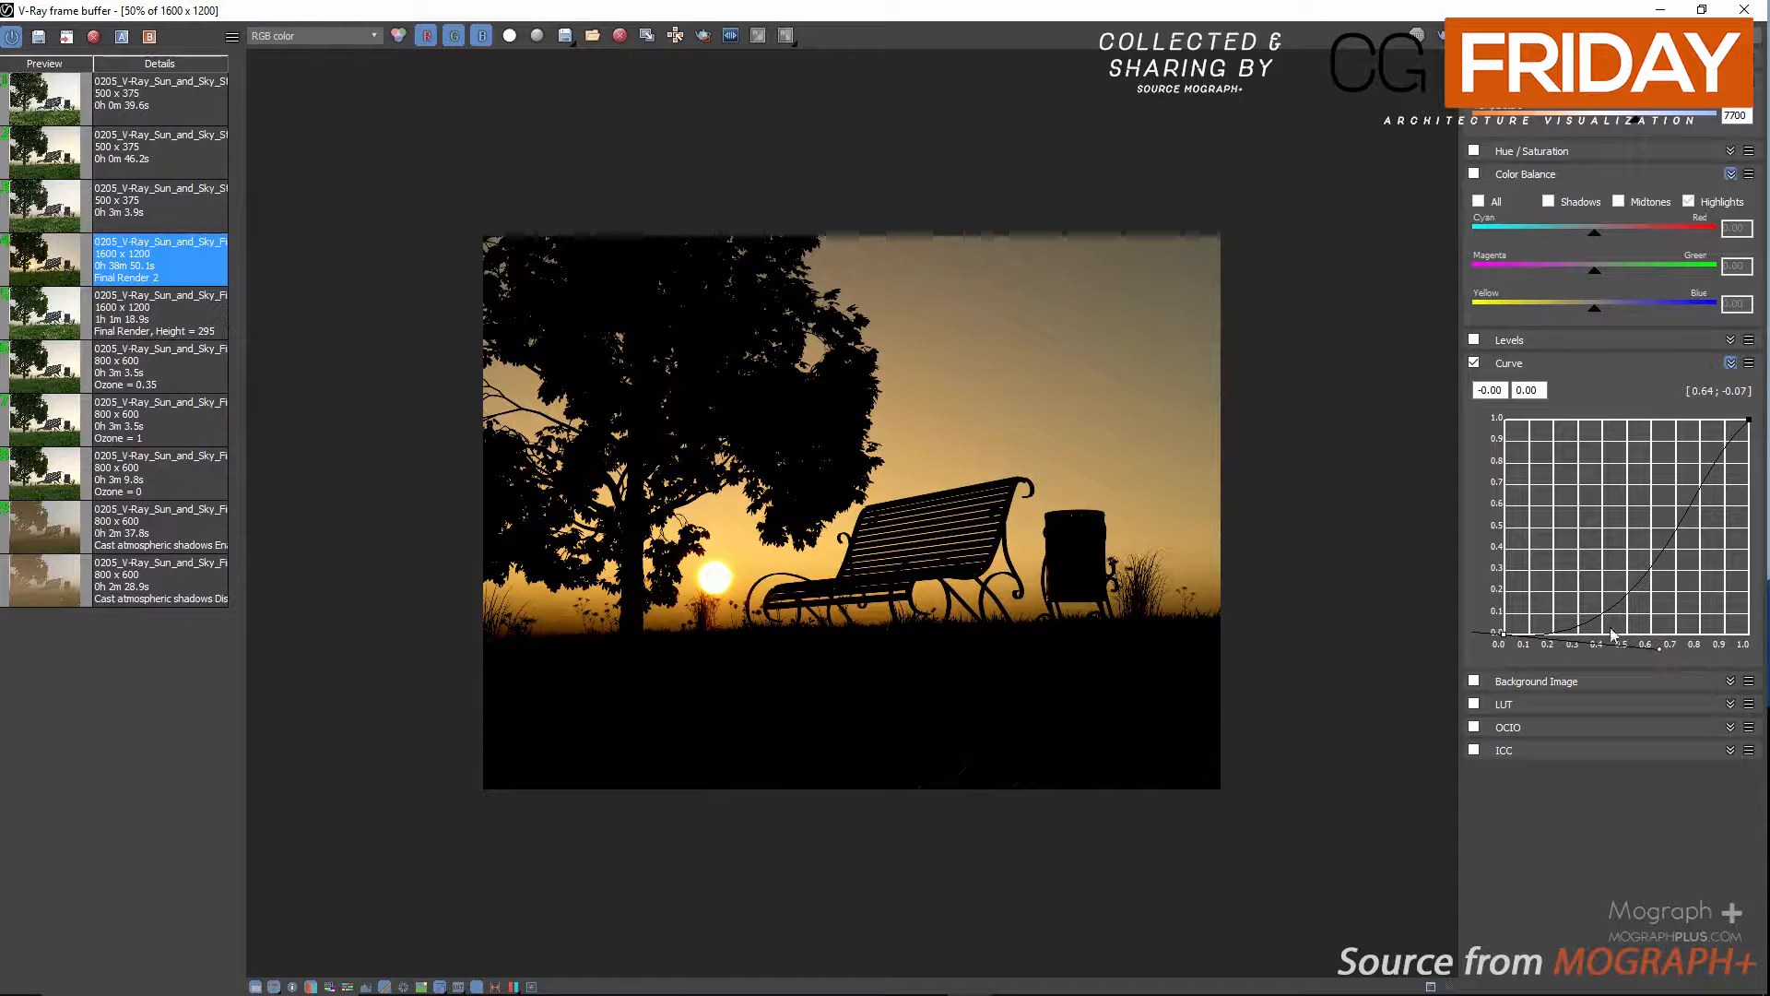
double_click(1101, 569)
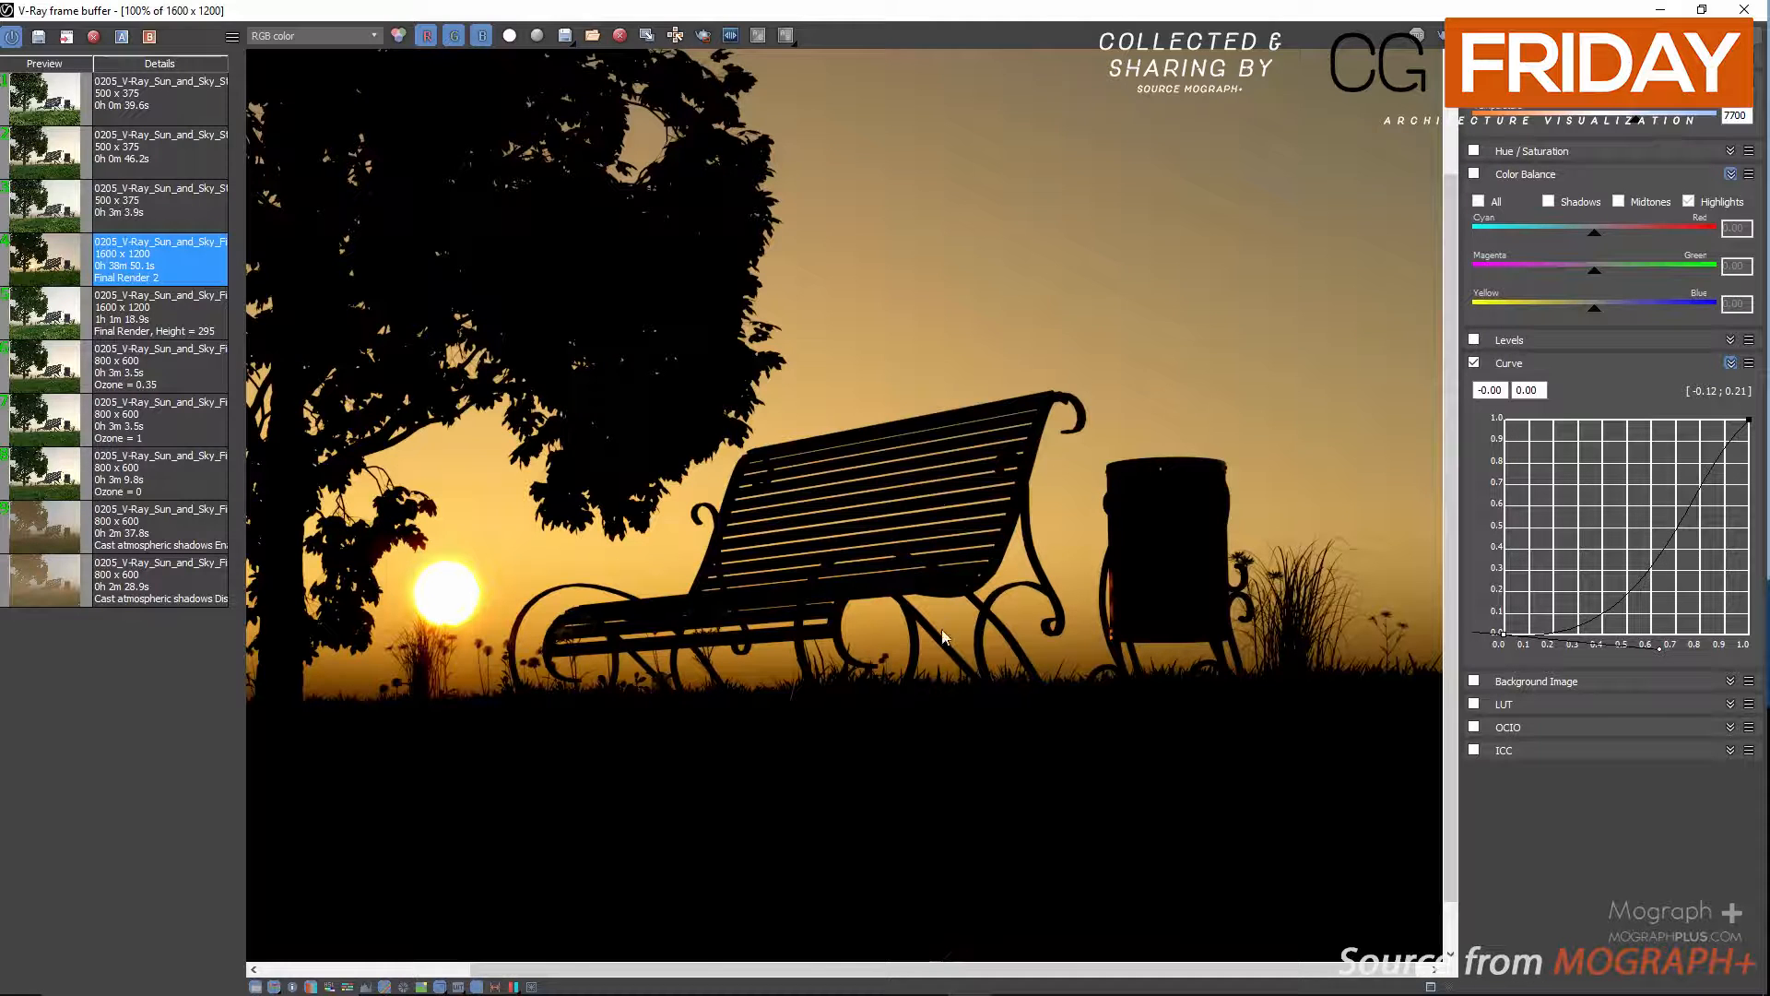
middle_drag(942, 673, 908, 344)
double_click(909, 445)
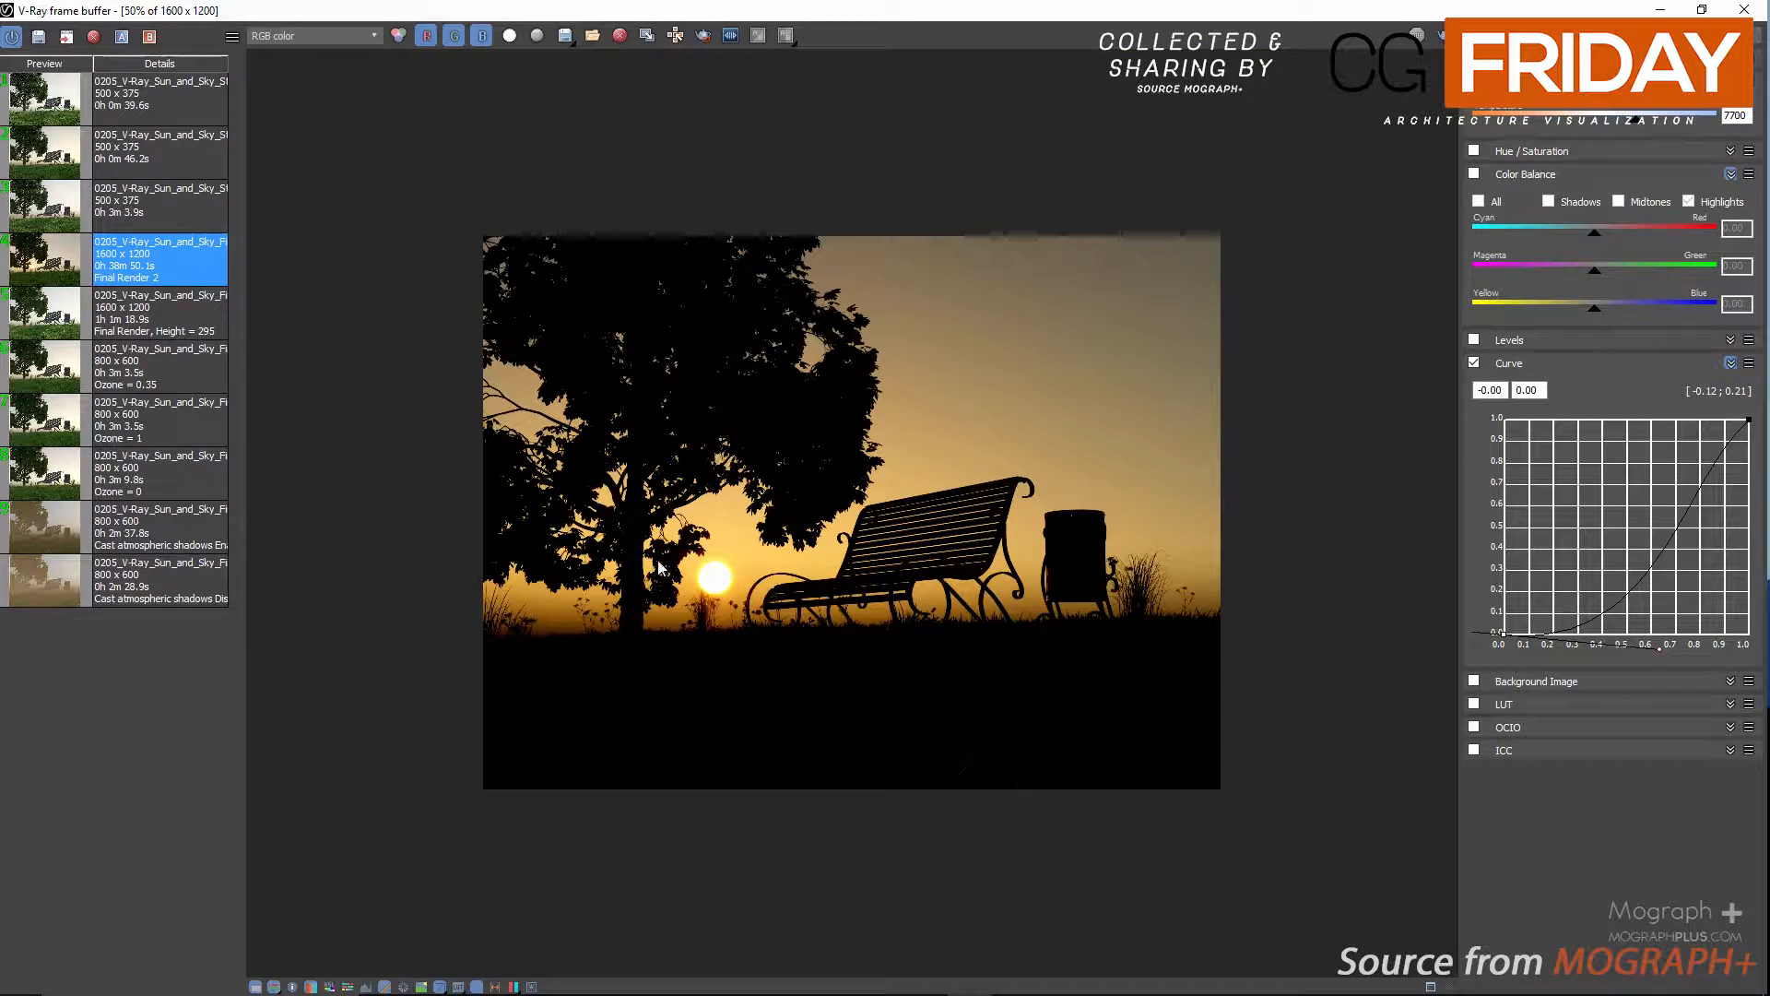
Open the lens effects, enable Bloom with a weight of 2, and turn off interactive updating.
click(532, 987)
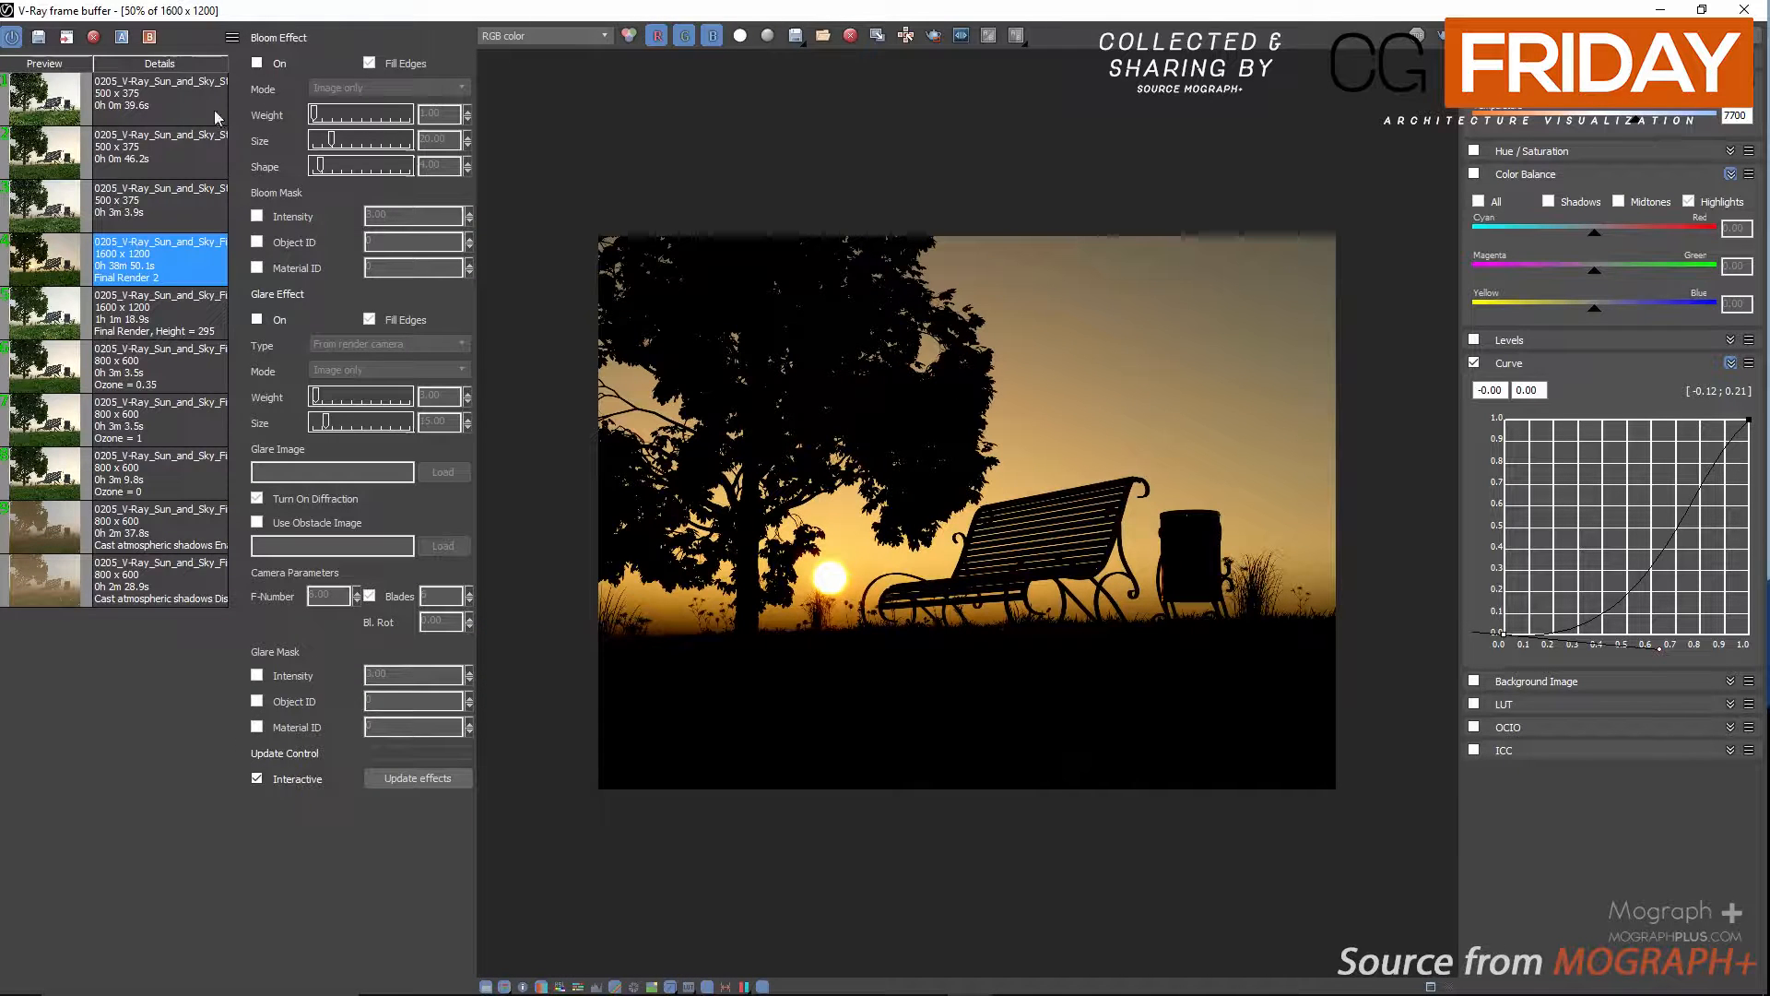
click(255, 62)
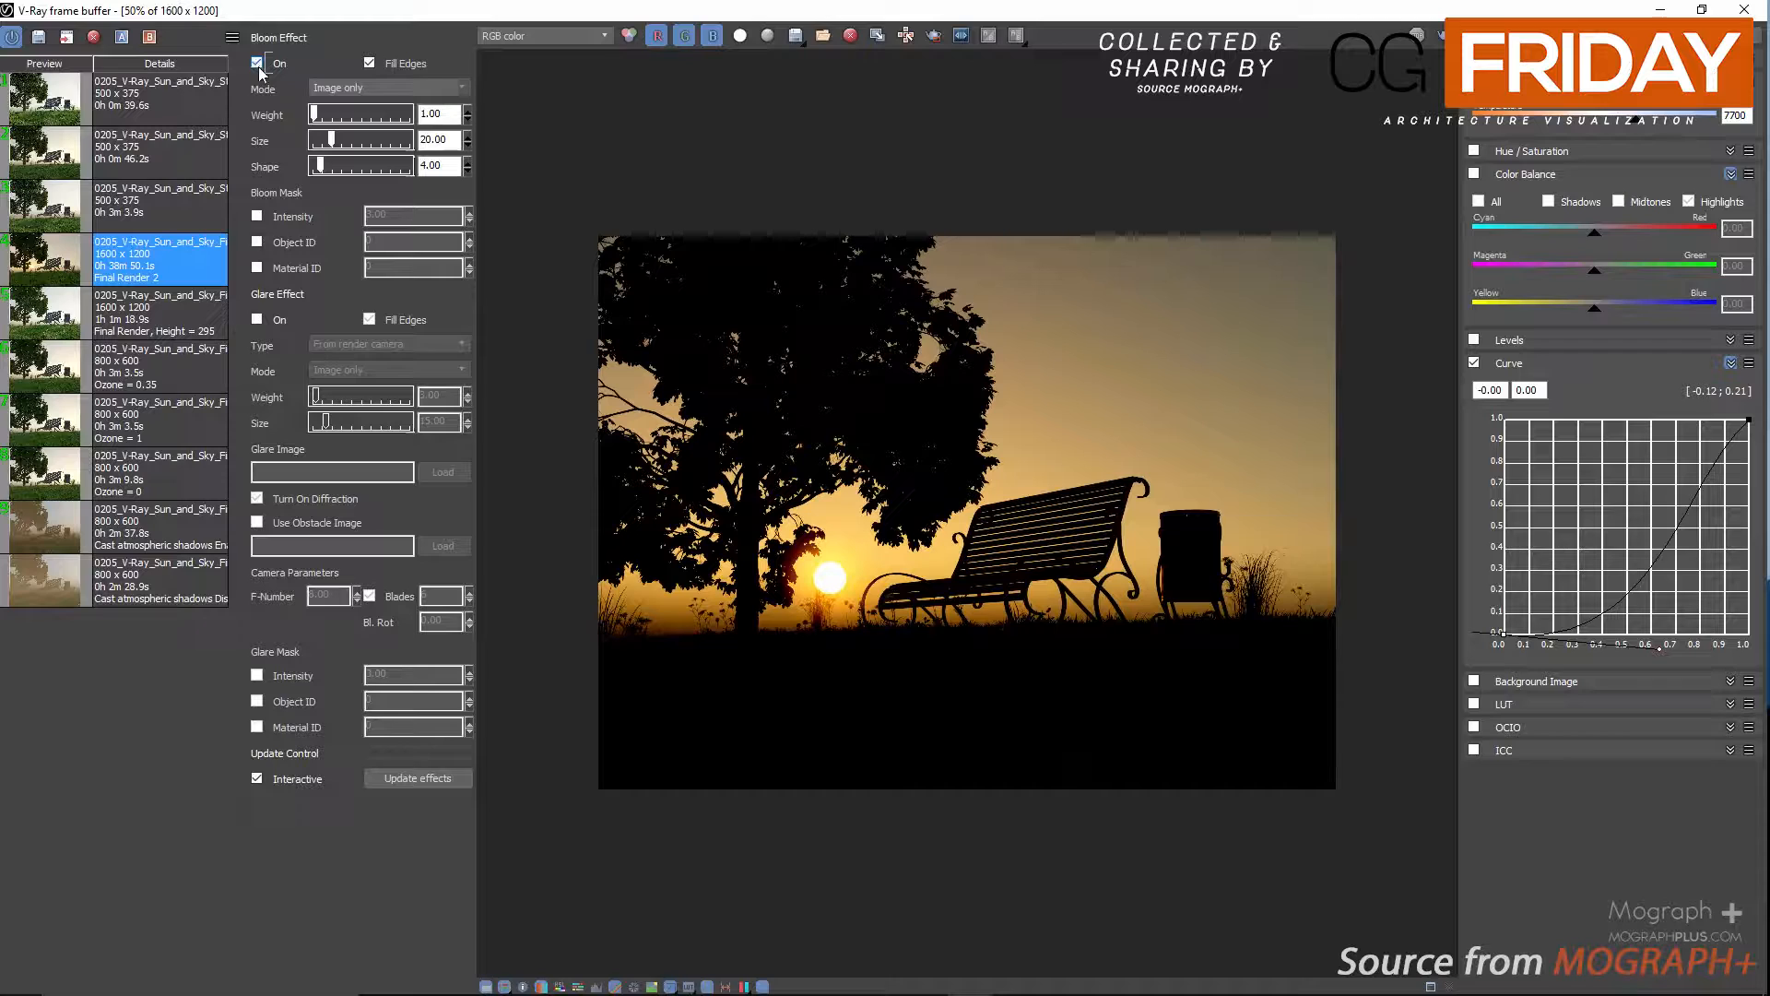
click(257, 779)
double_click(433, 113)
text(2)
key(Return)
Enable the Glare effect with a size of 15 and update the lens effects.
click(257, 320)
double_click(438, 423)
text(15)
click(430, 779)
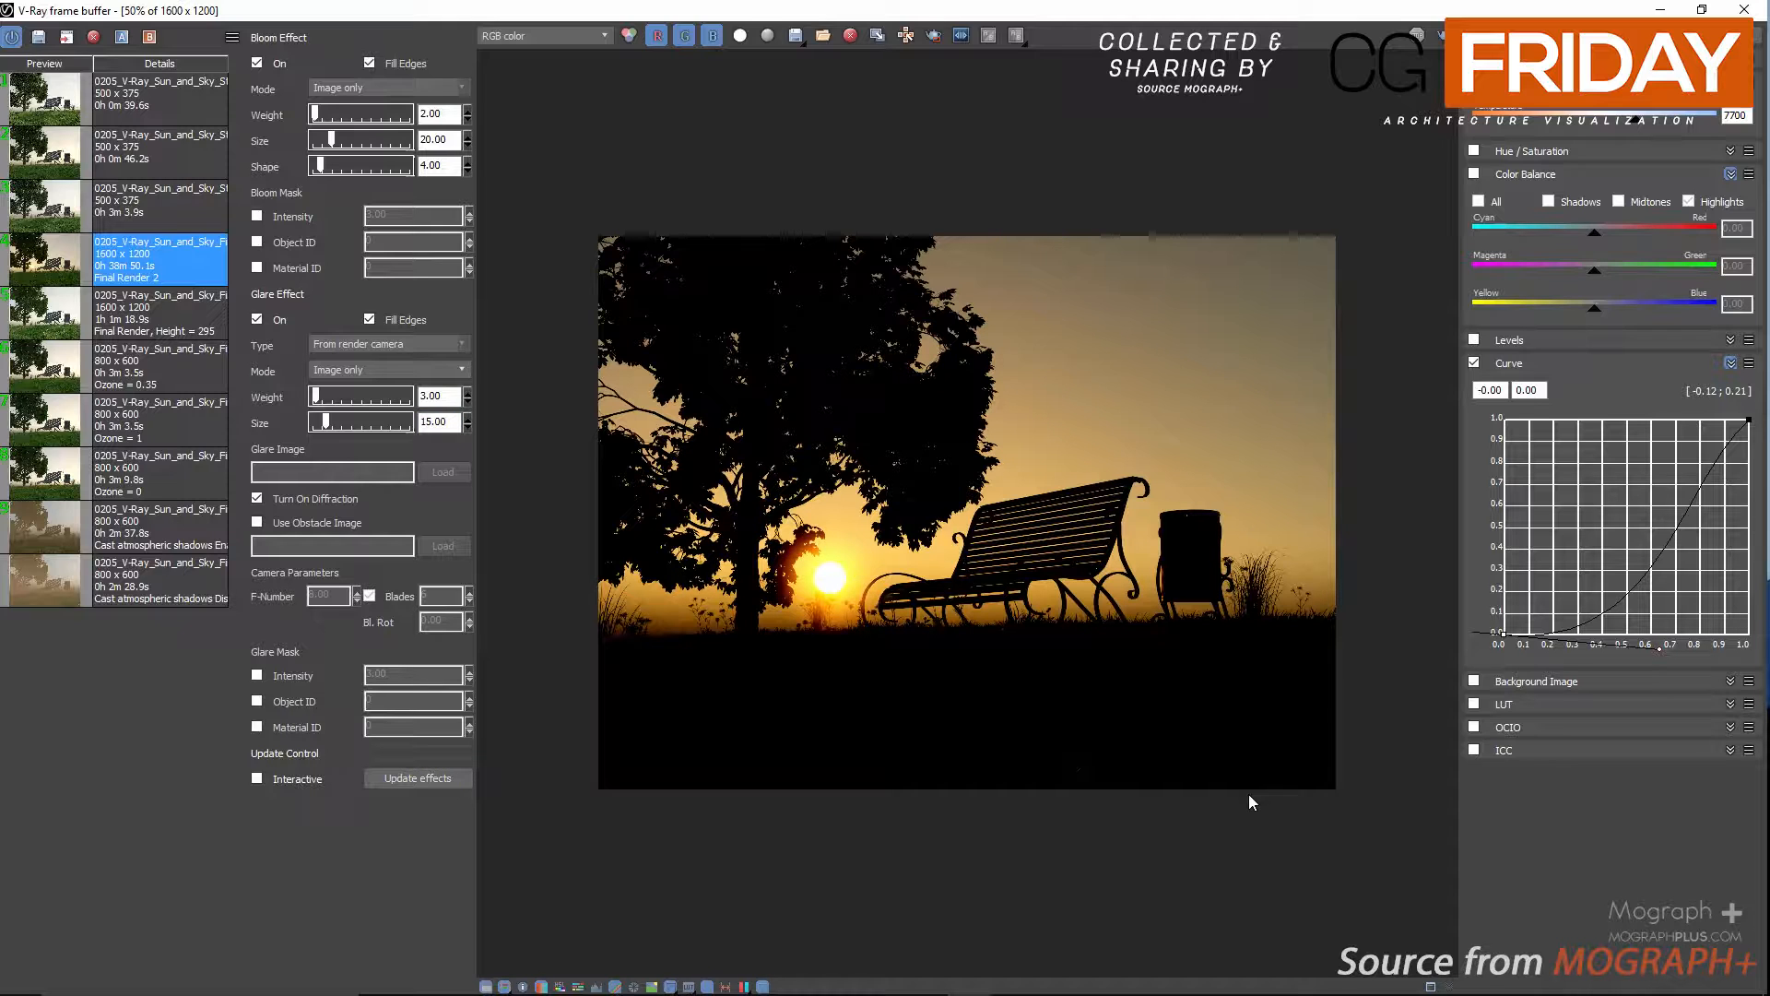
Examine the bloom and glare around the sun, tree and bench up close and in the full render.
scroll(1186, 684, up, 2)
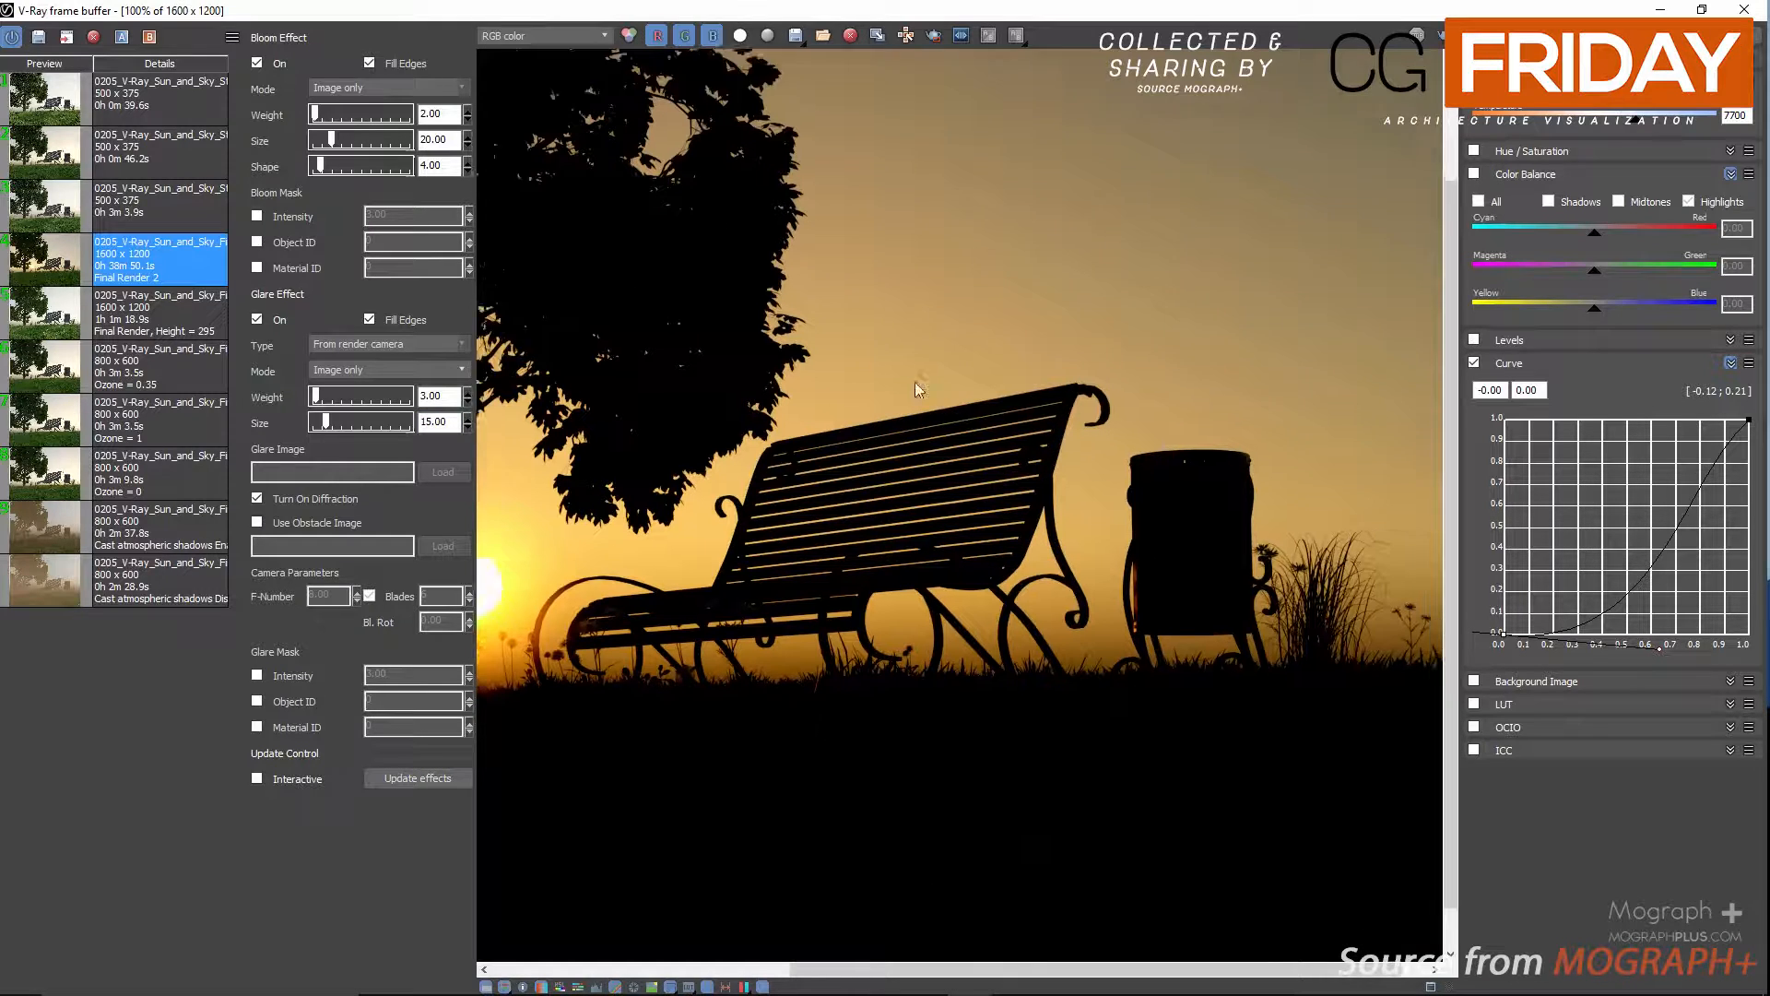
middle_drag(764, 400, 1326, 359)
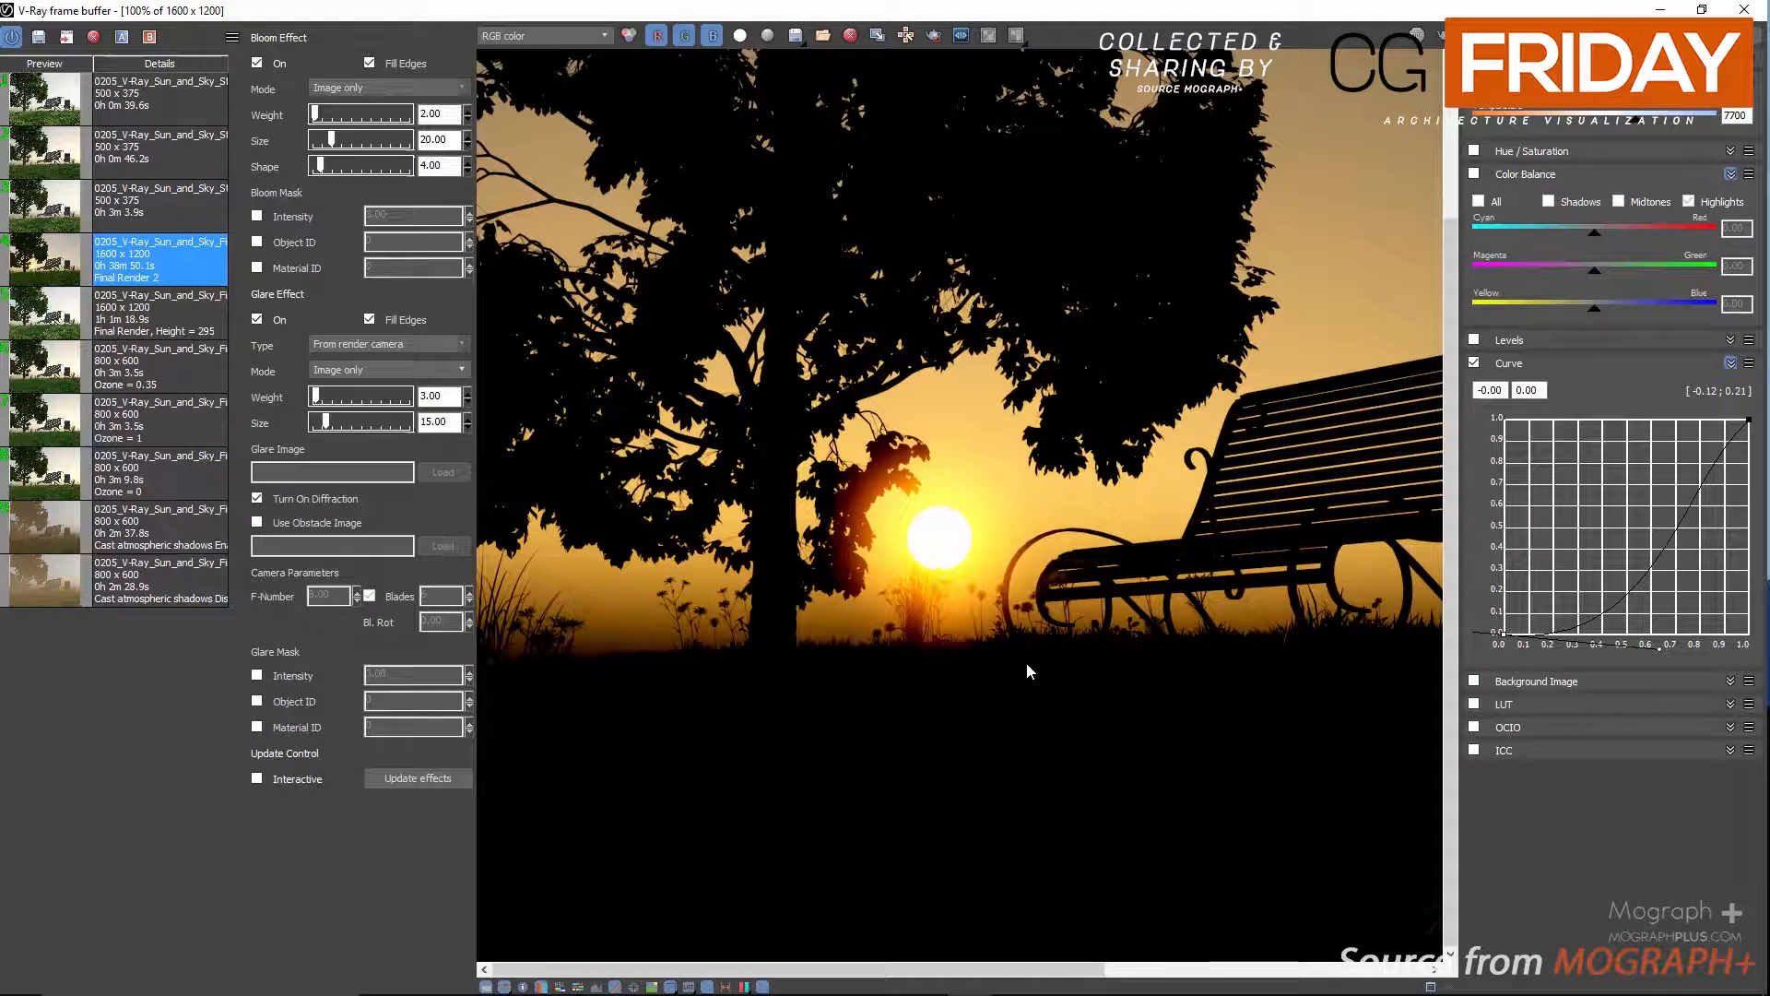
middle_drag(1417, 574, 1092, 579)
scroll(1092, 579, down, 1)
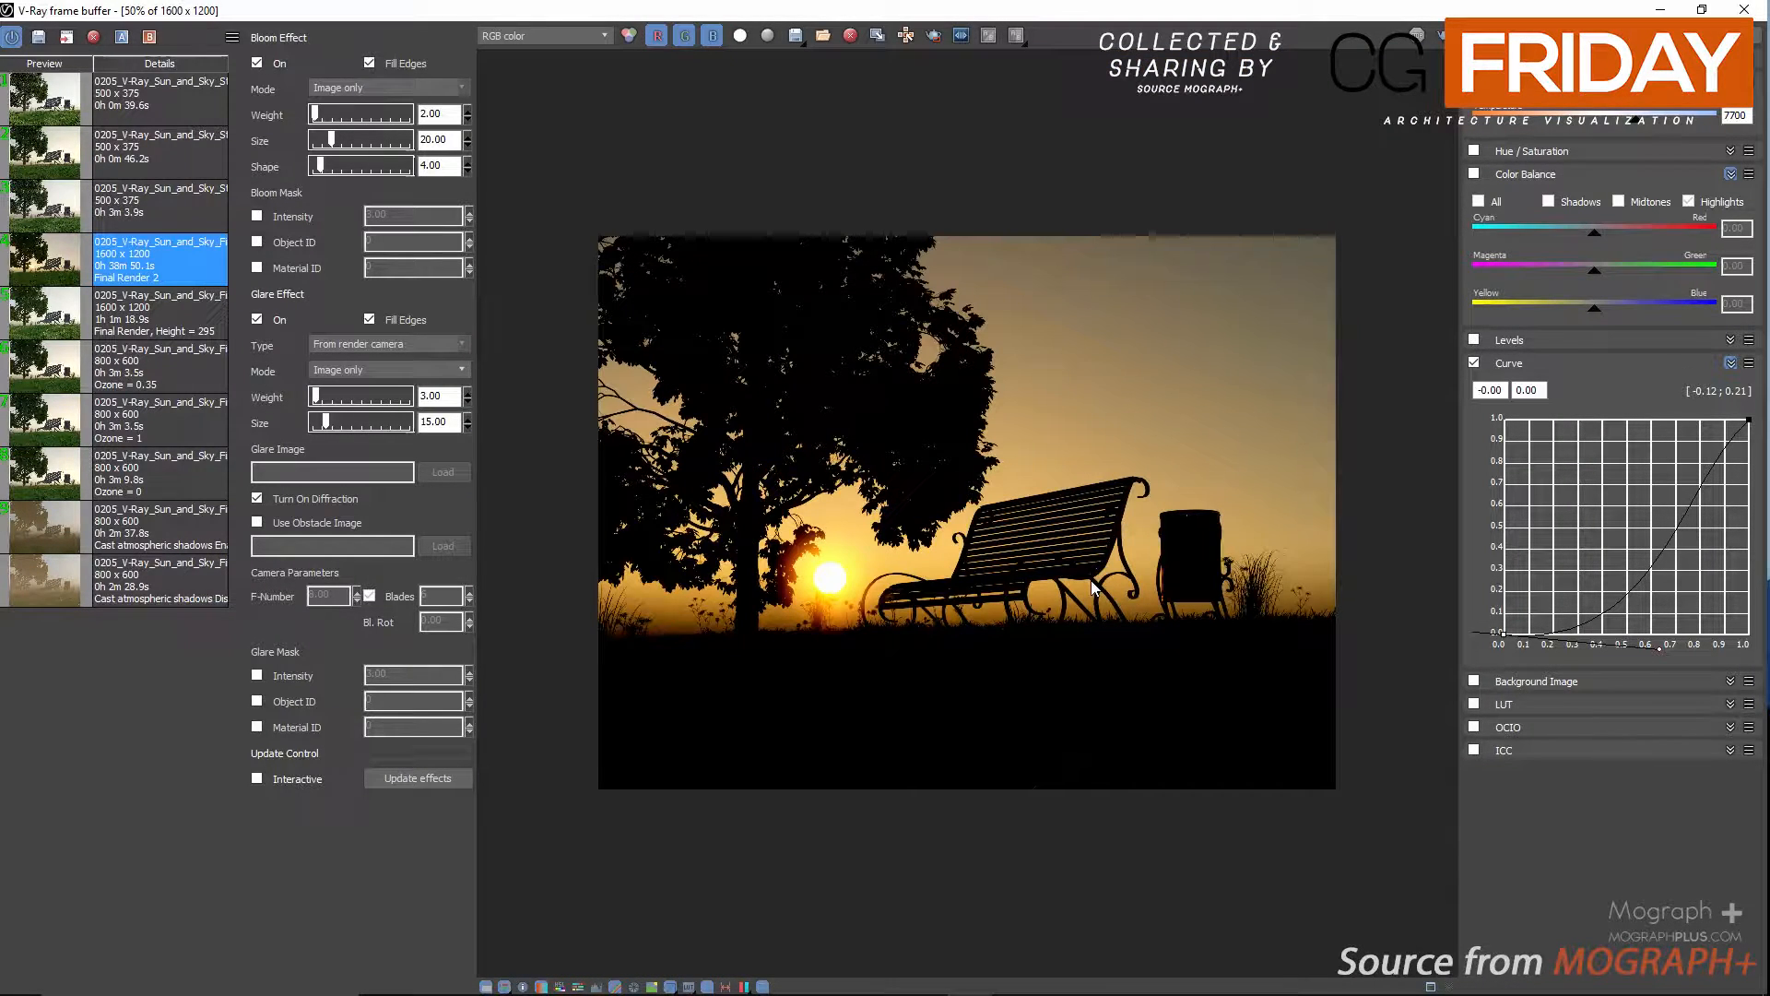
scroll(1092, 579, up, 1)
scroll(1052, 587, down, 1)
scroll(868, 636, up, 1)
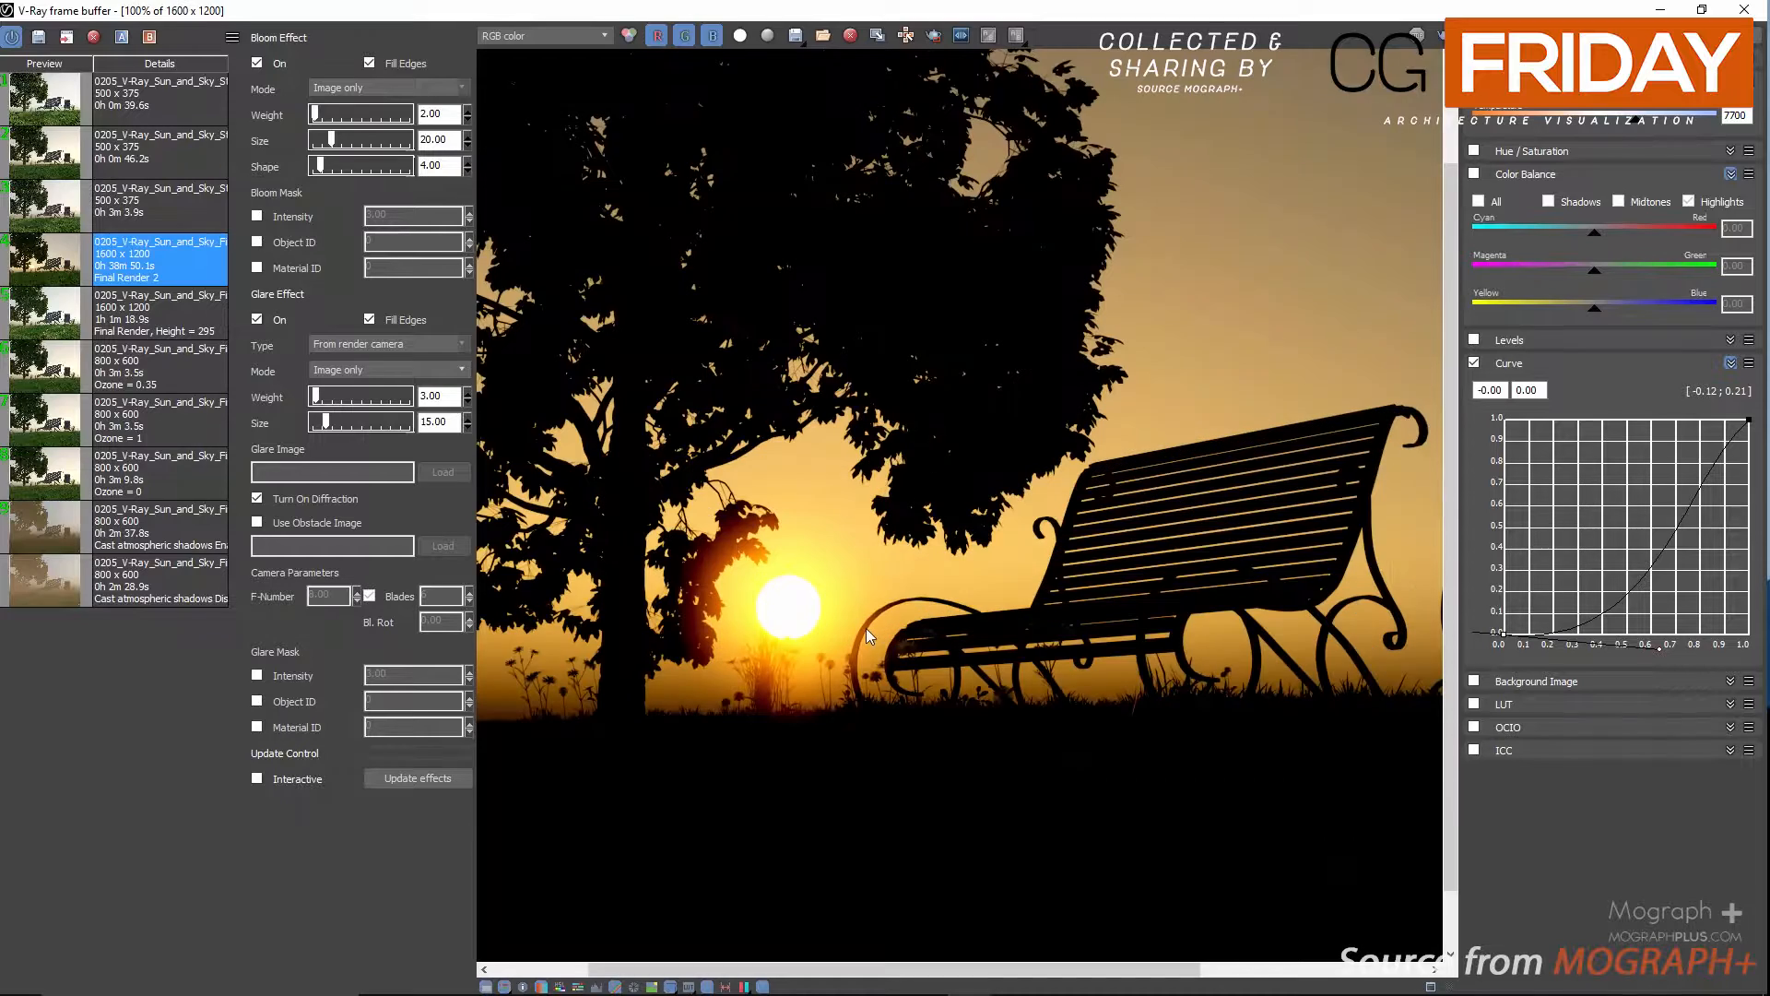
Hide the lens effects, color corrections and render history so only the rendered image remains.
click(765, 987)
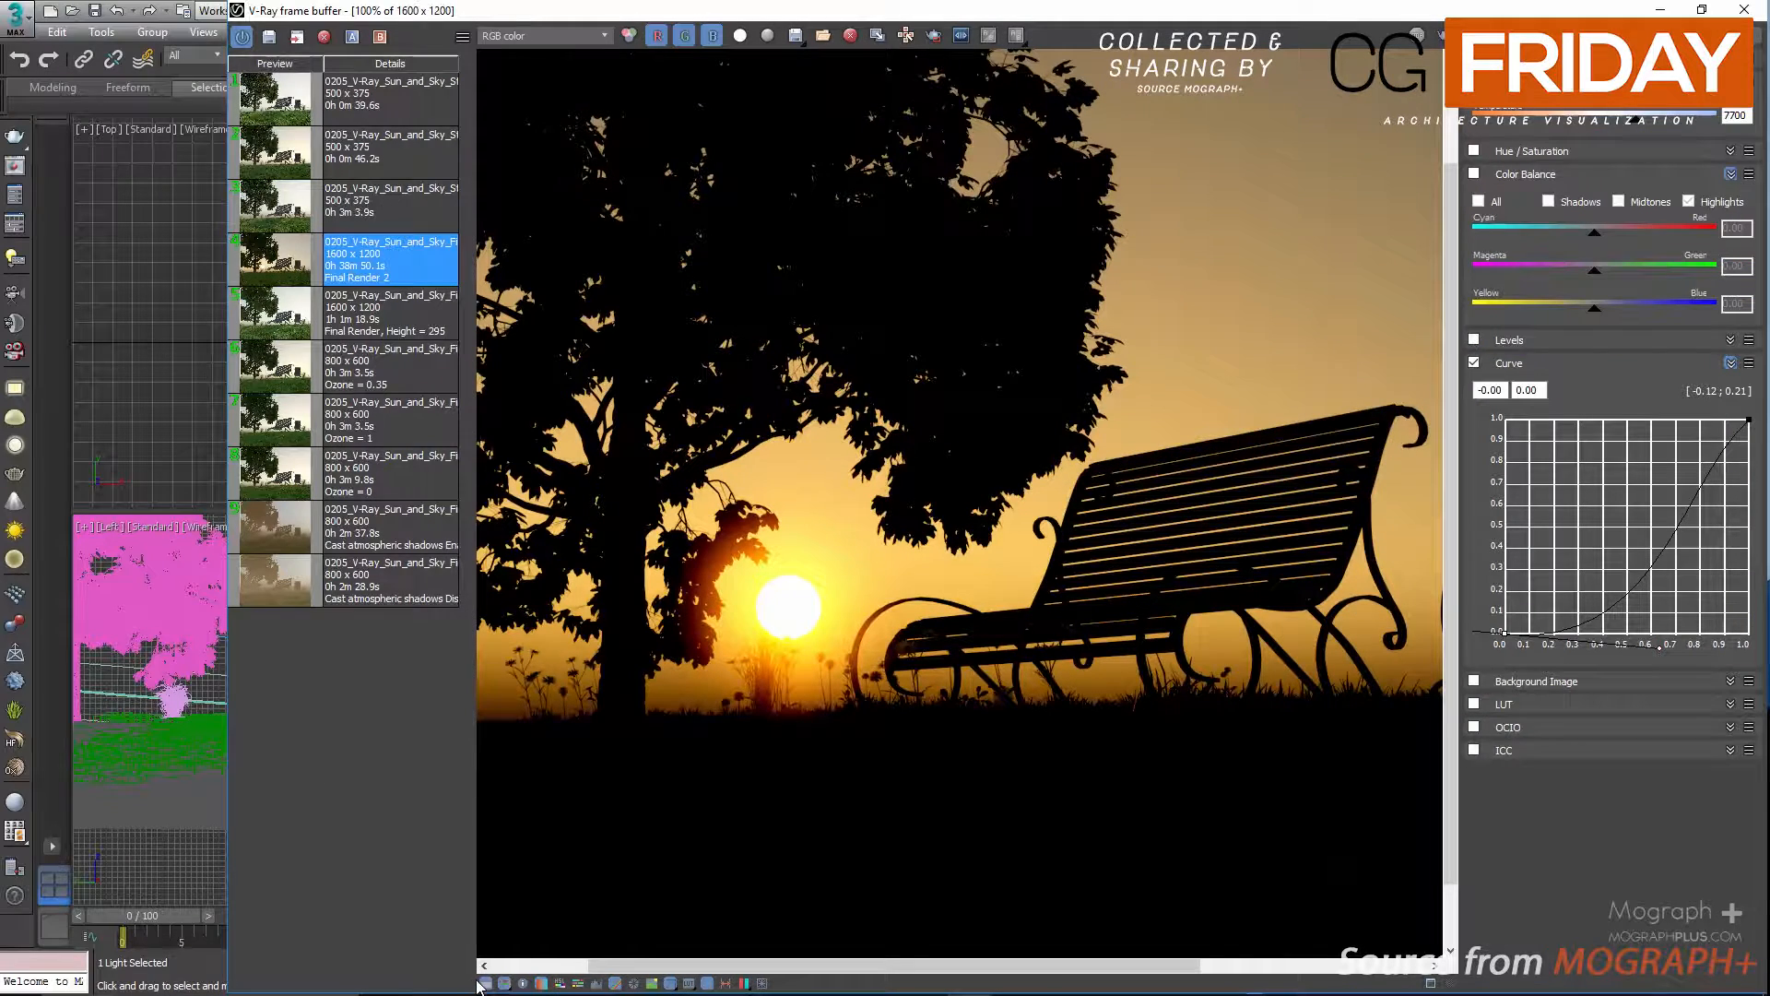
click(485, 983)
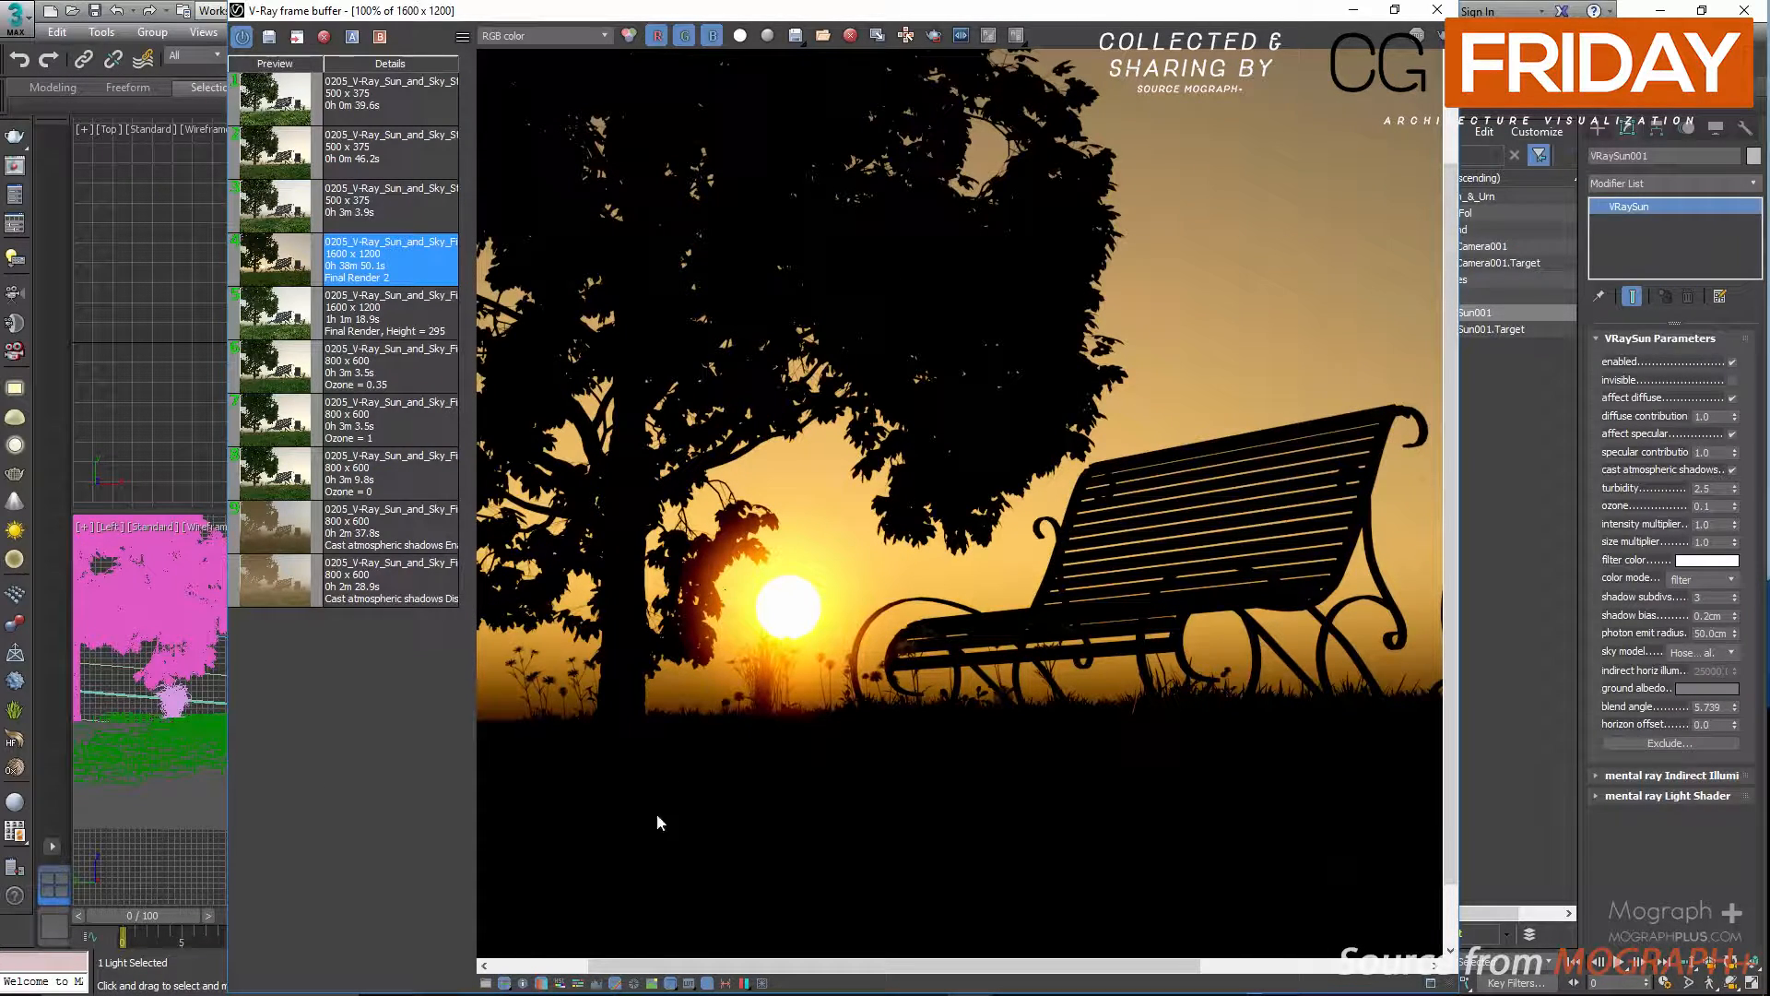
click(680, 983)
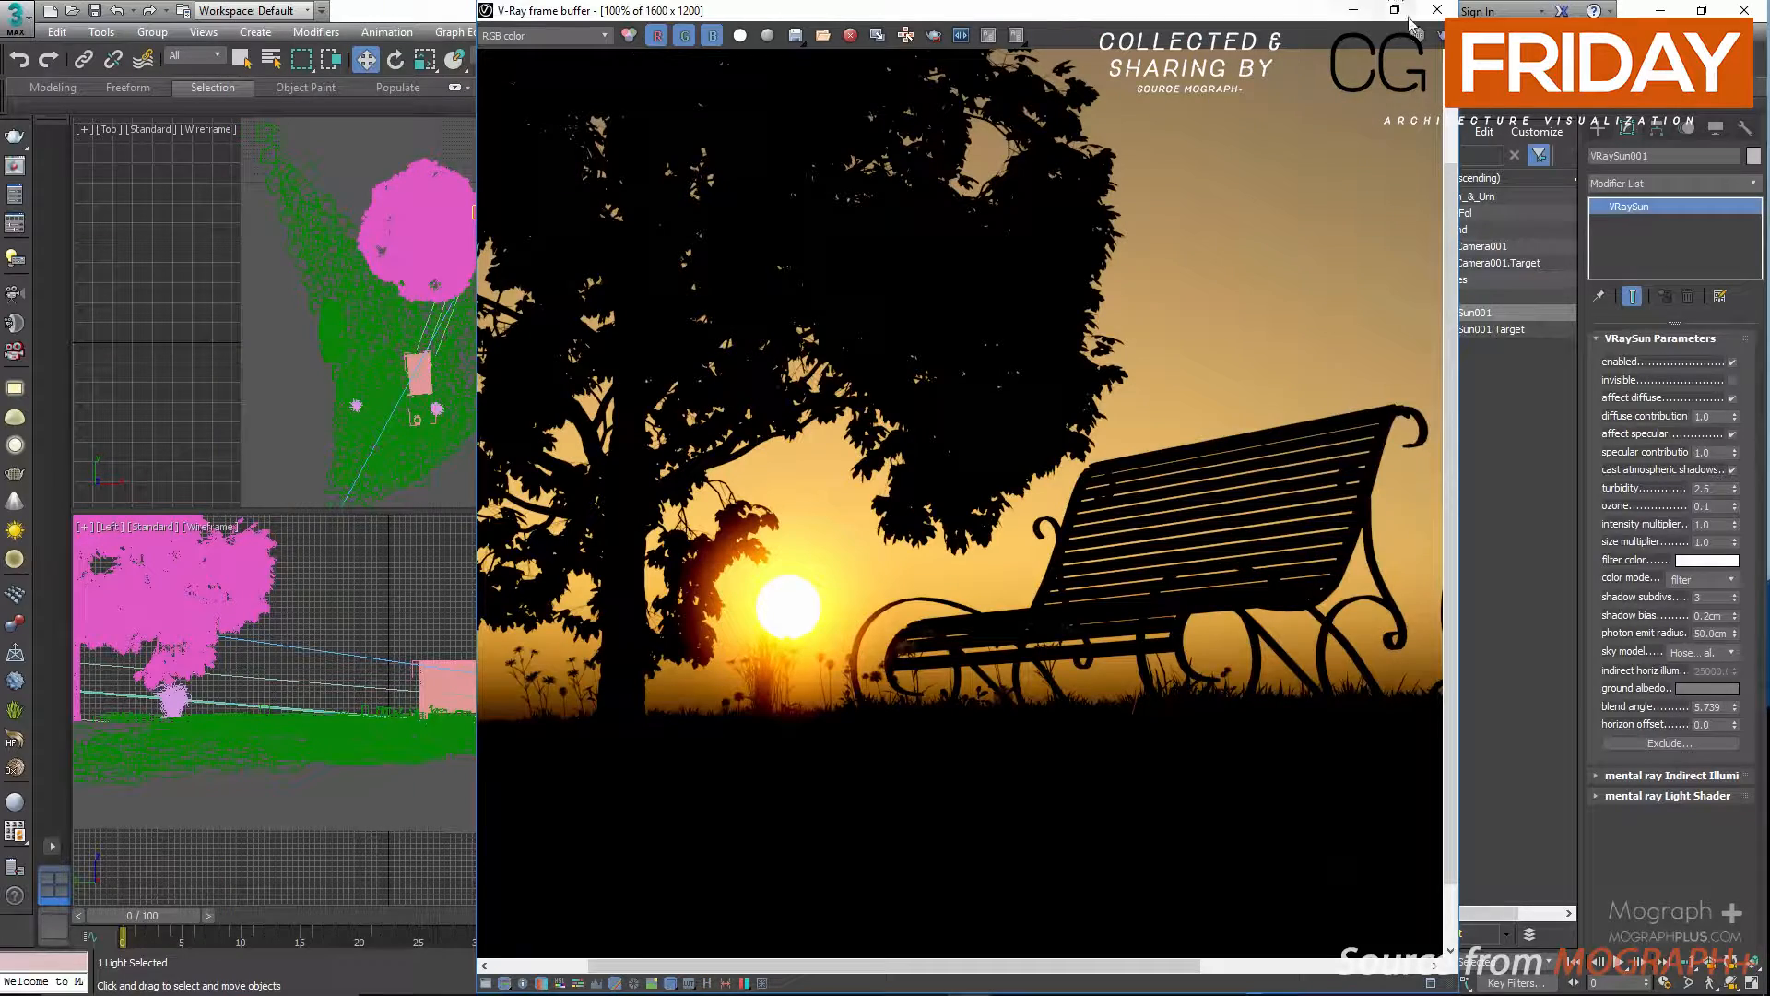